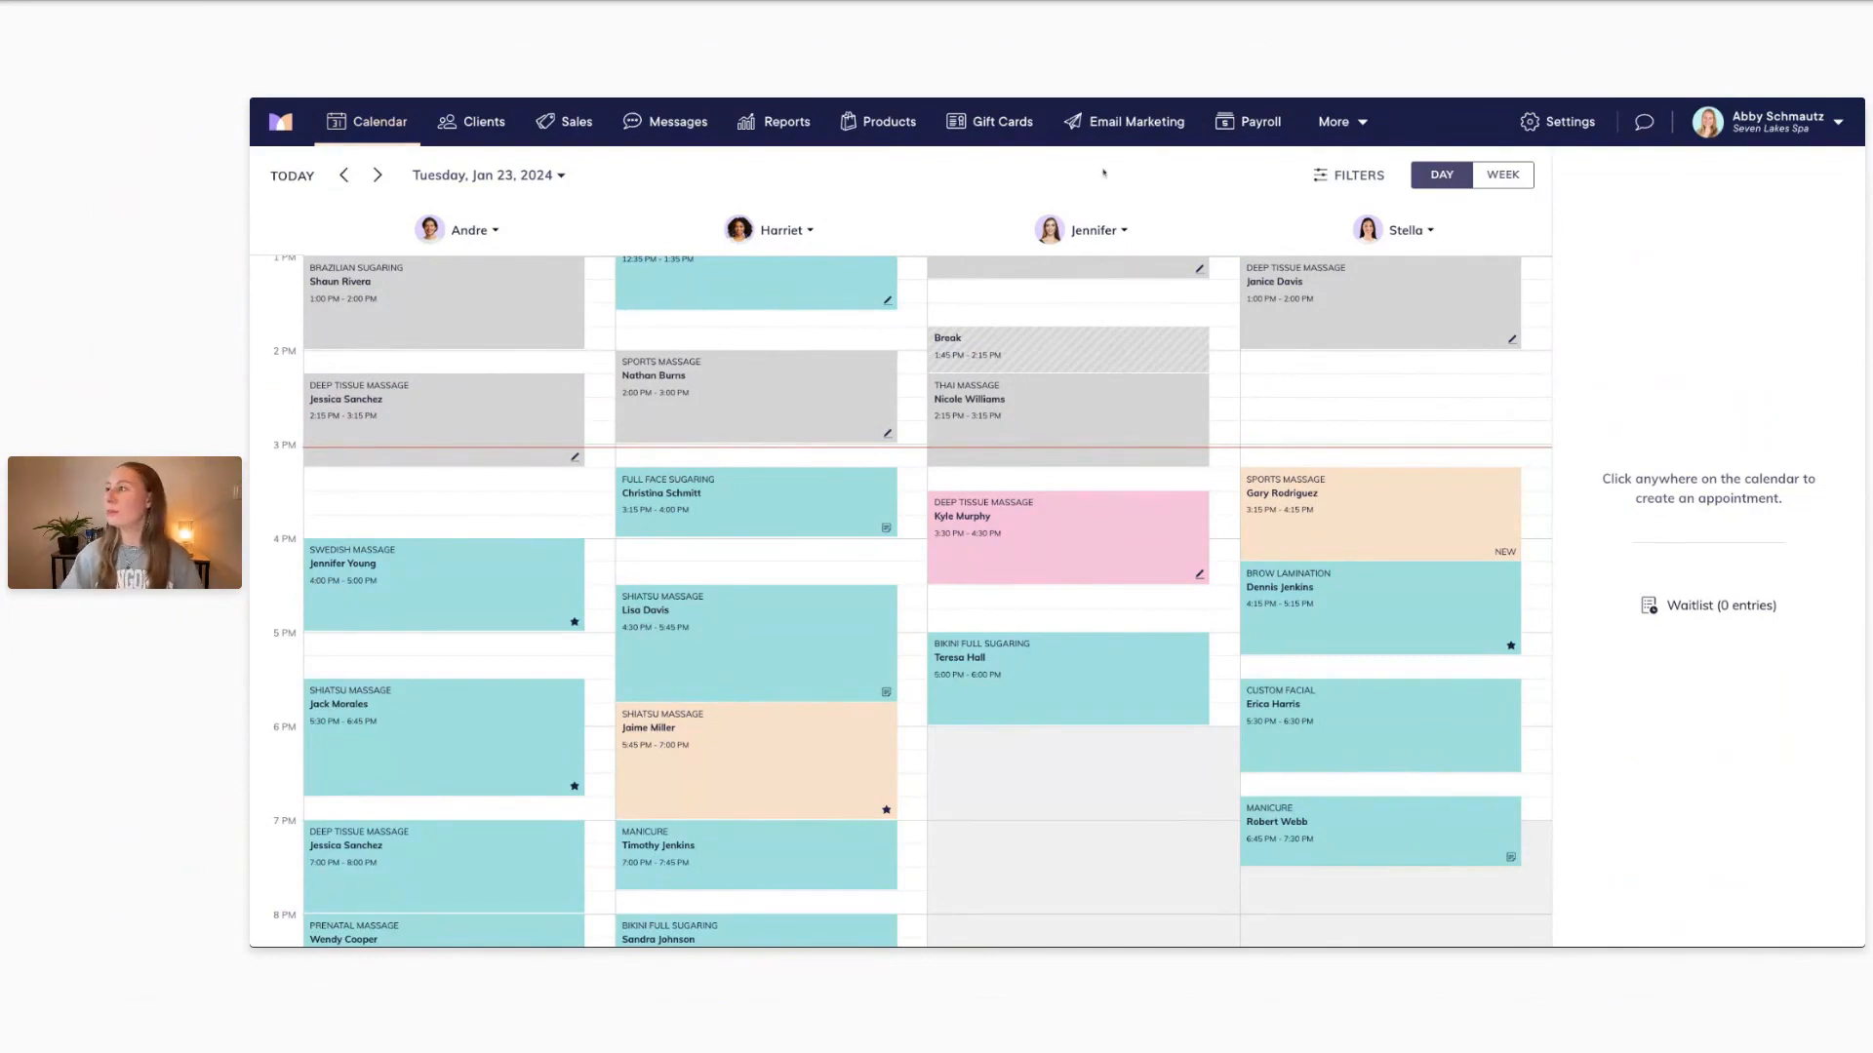
Open the Massage Client Assessment & SOAP Notes form template from the form template settings
{"action": "left_click", "coordinate": [1561, 128]}
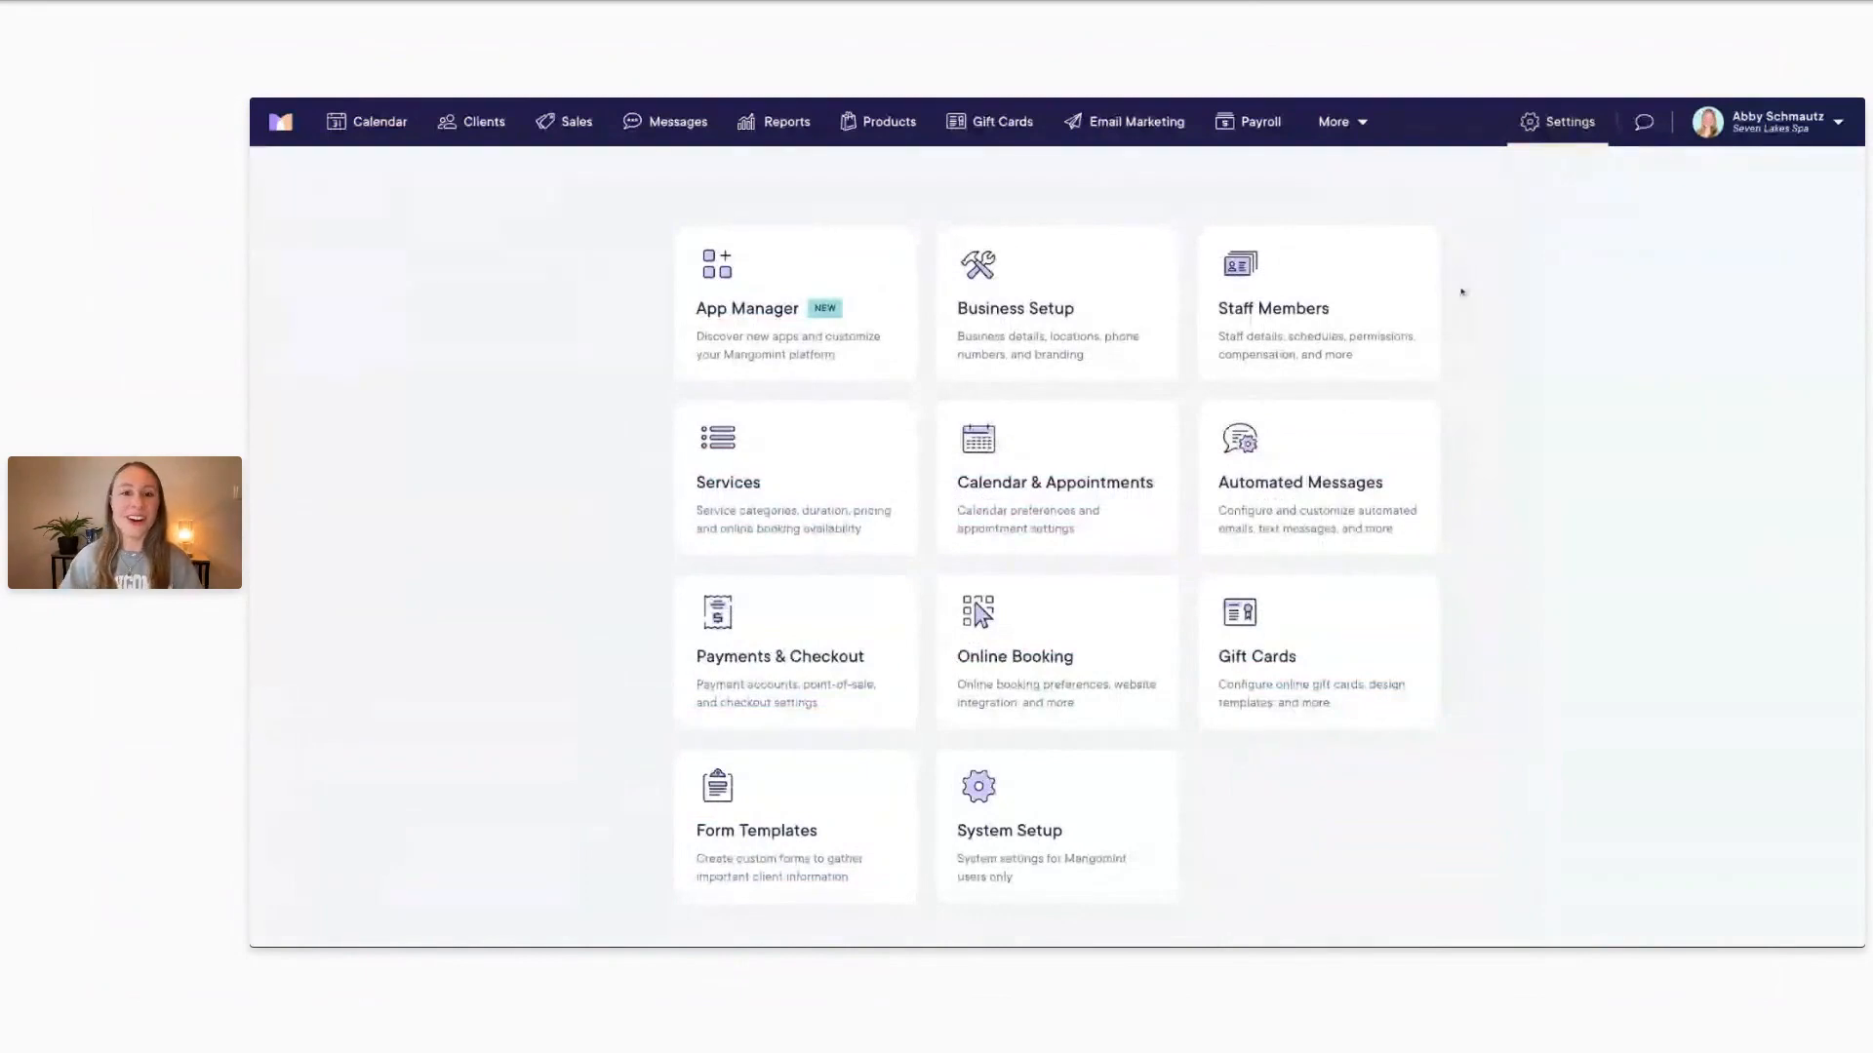
{"action": "left_click", "coordinate": [883, 762]}
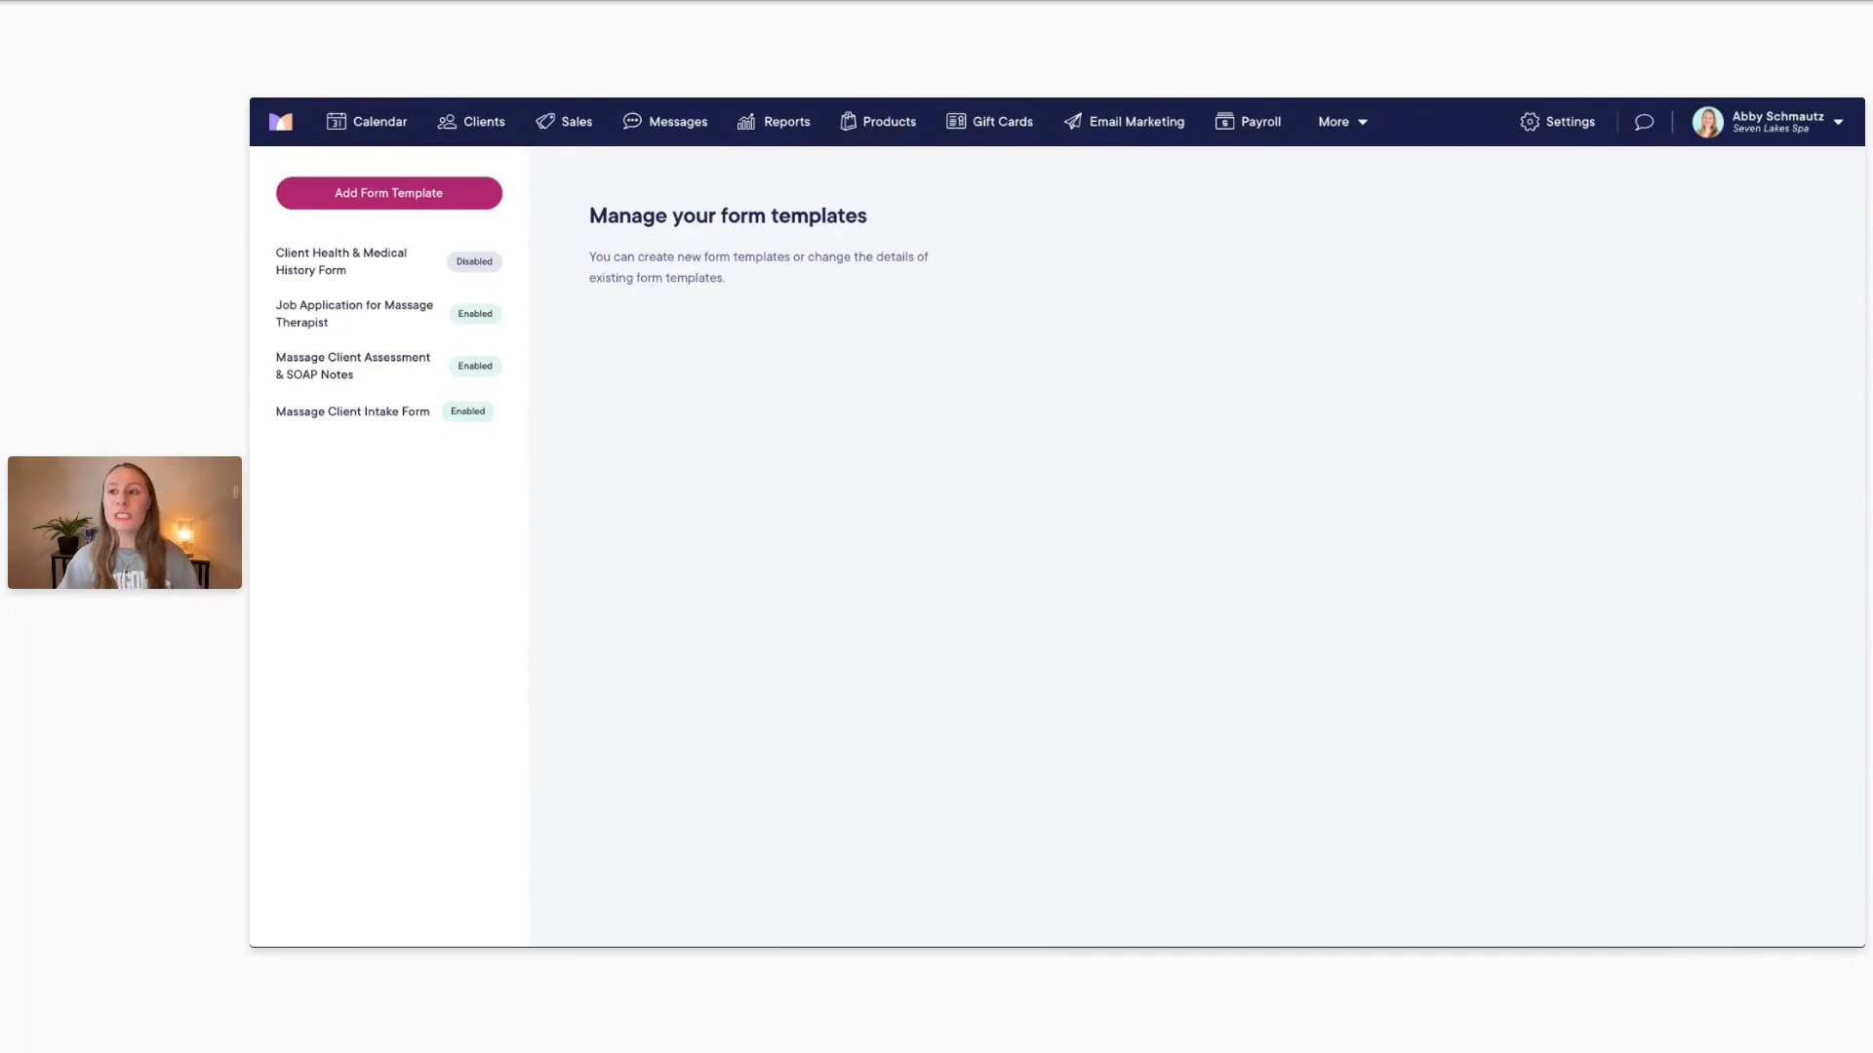
{"action": "left_click", "coordinate": [357, 369]}
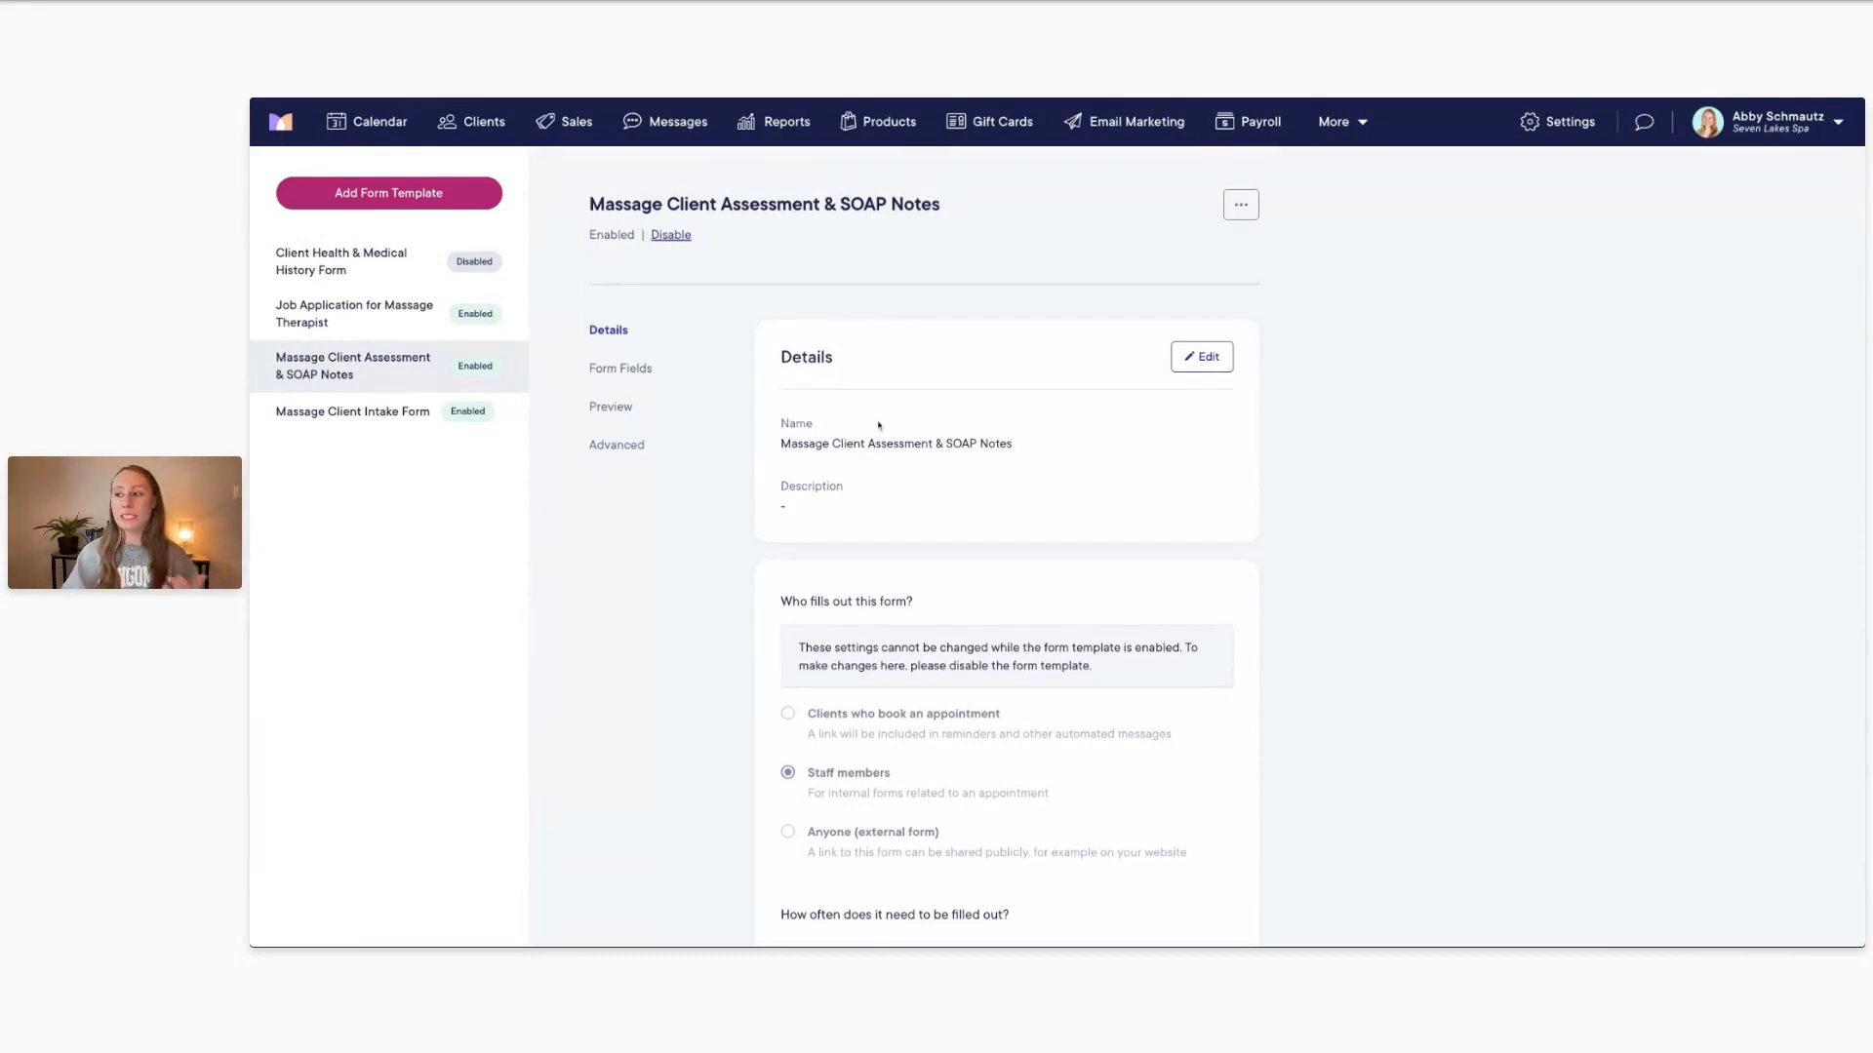
Review the template's details: who fills out the form, how often, and which appointments it is for
{"action": "scroll", "coordinate": [879, 425], "scroll_direction": "down", "scroll_amount": 1}
{"action": "scroll", "coordinate": [879, 425], "scroll_direction": "down", "scroll_amount": 2}
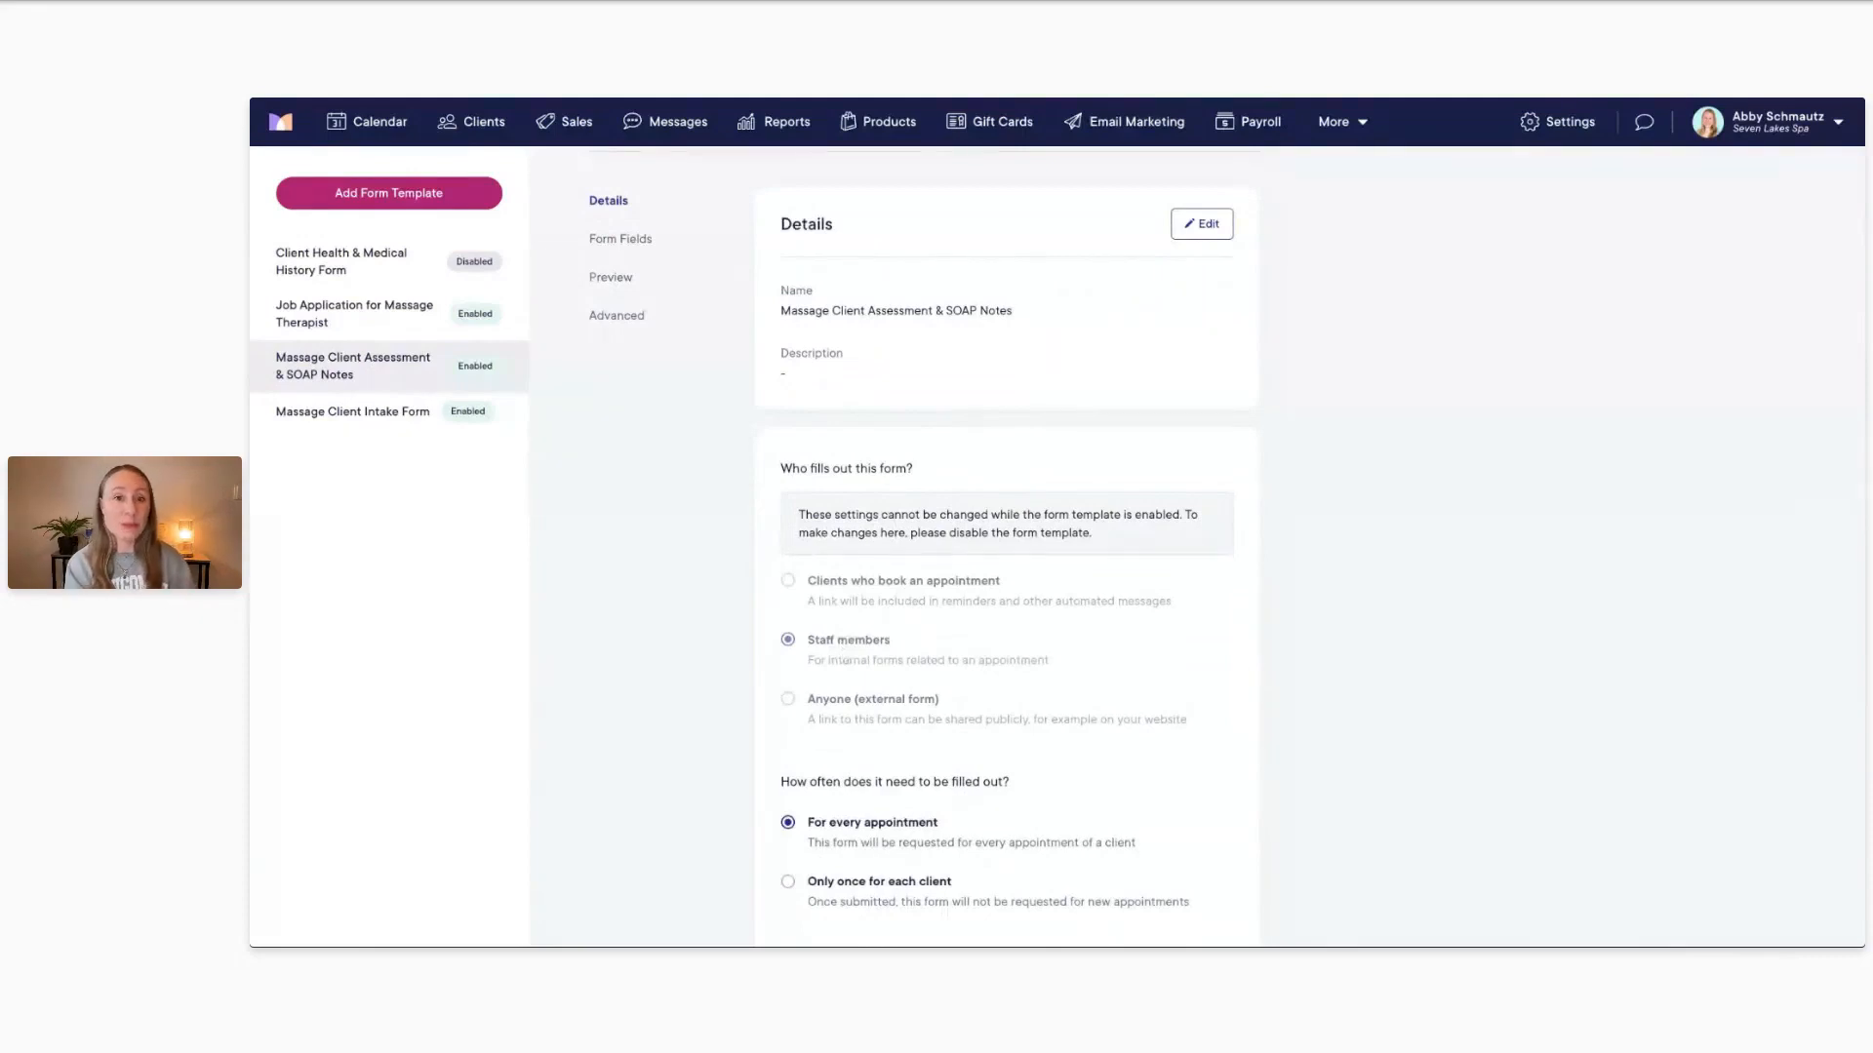
{"action": "scroll", "coordinate": [1005, 546], "scroll_direction": "down", "scroll_amount": 1}
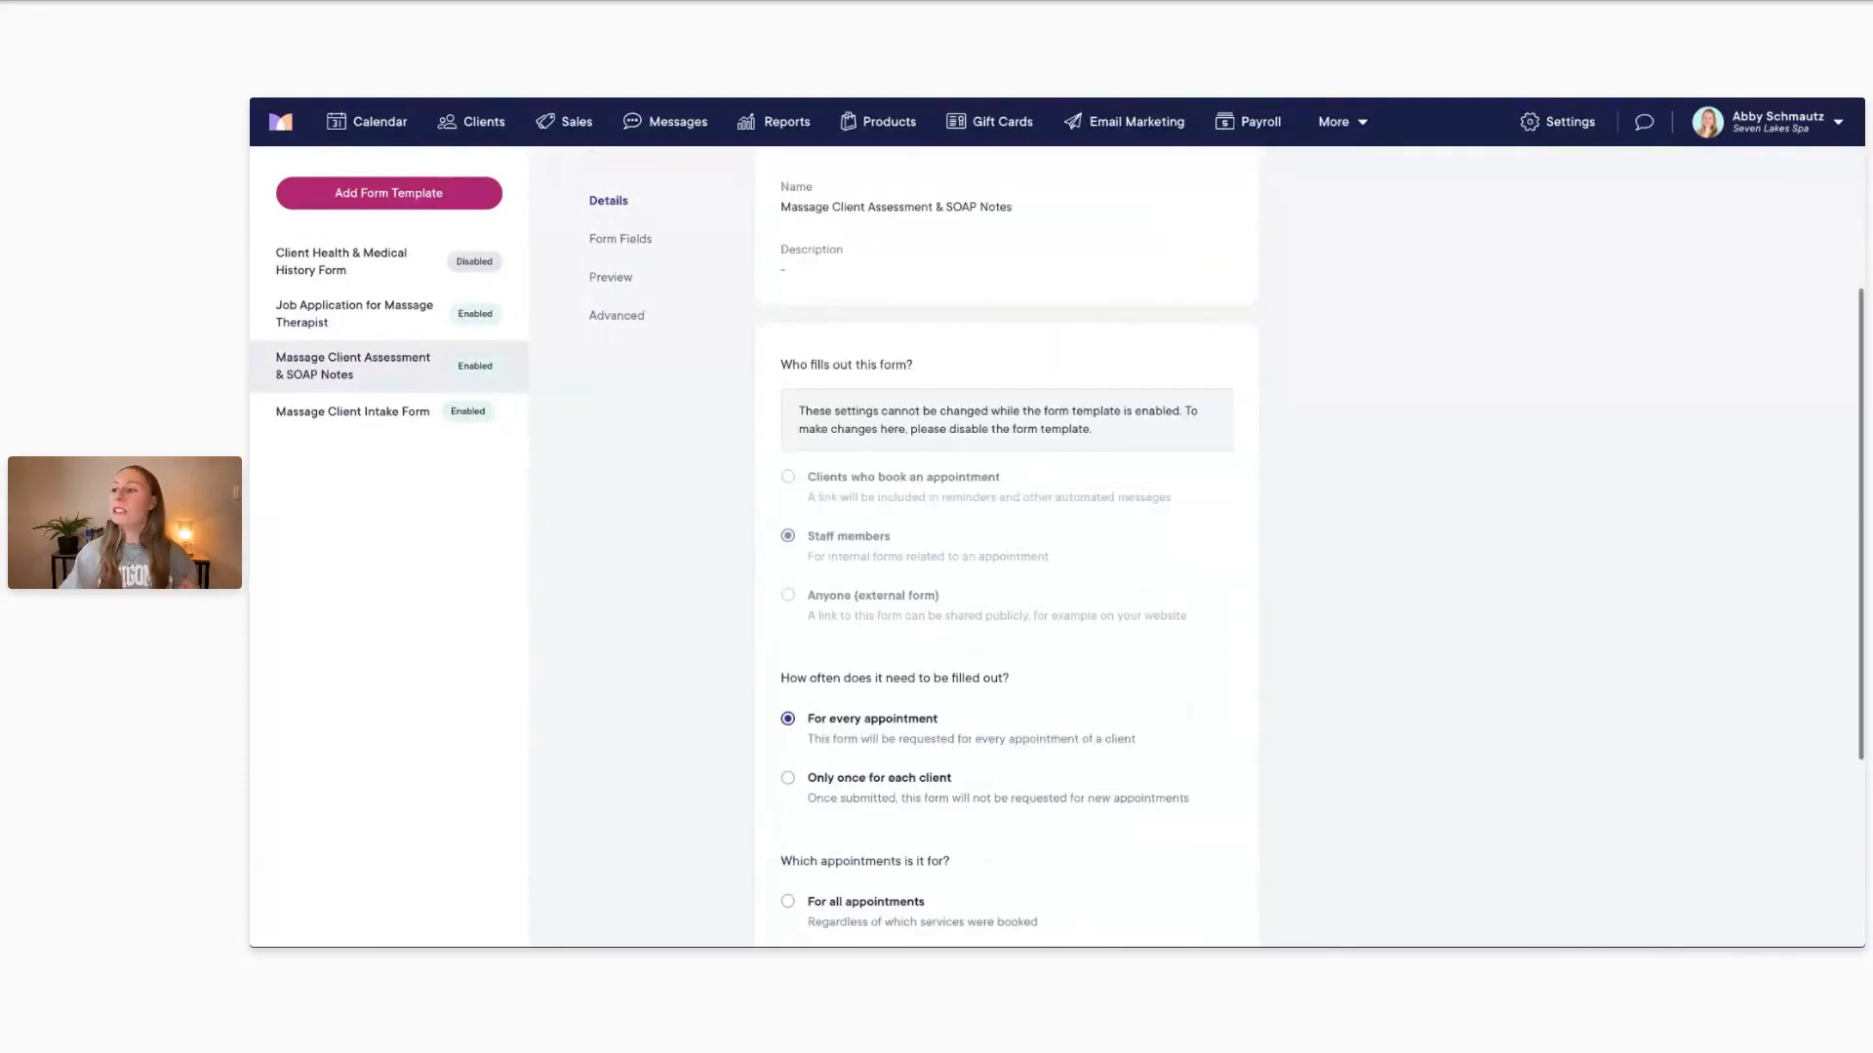
{"action": "scroll", "coordinate": [1062, 614], "scroll_direction": "down", "scroll_amount": 1}
{"action": "scroll", "coordinate": [1062, 613], "scroll_direction": "down", "scroll_amount": 1}
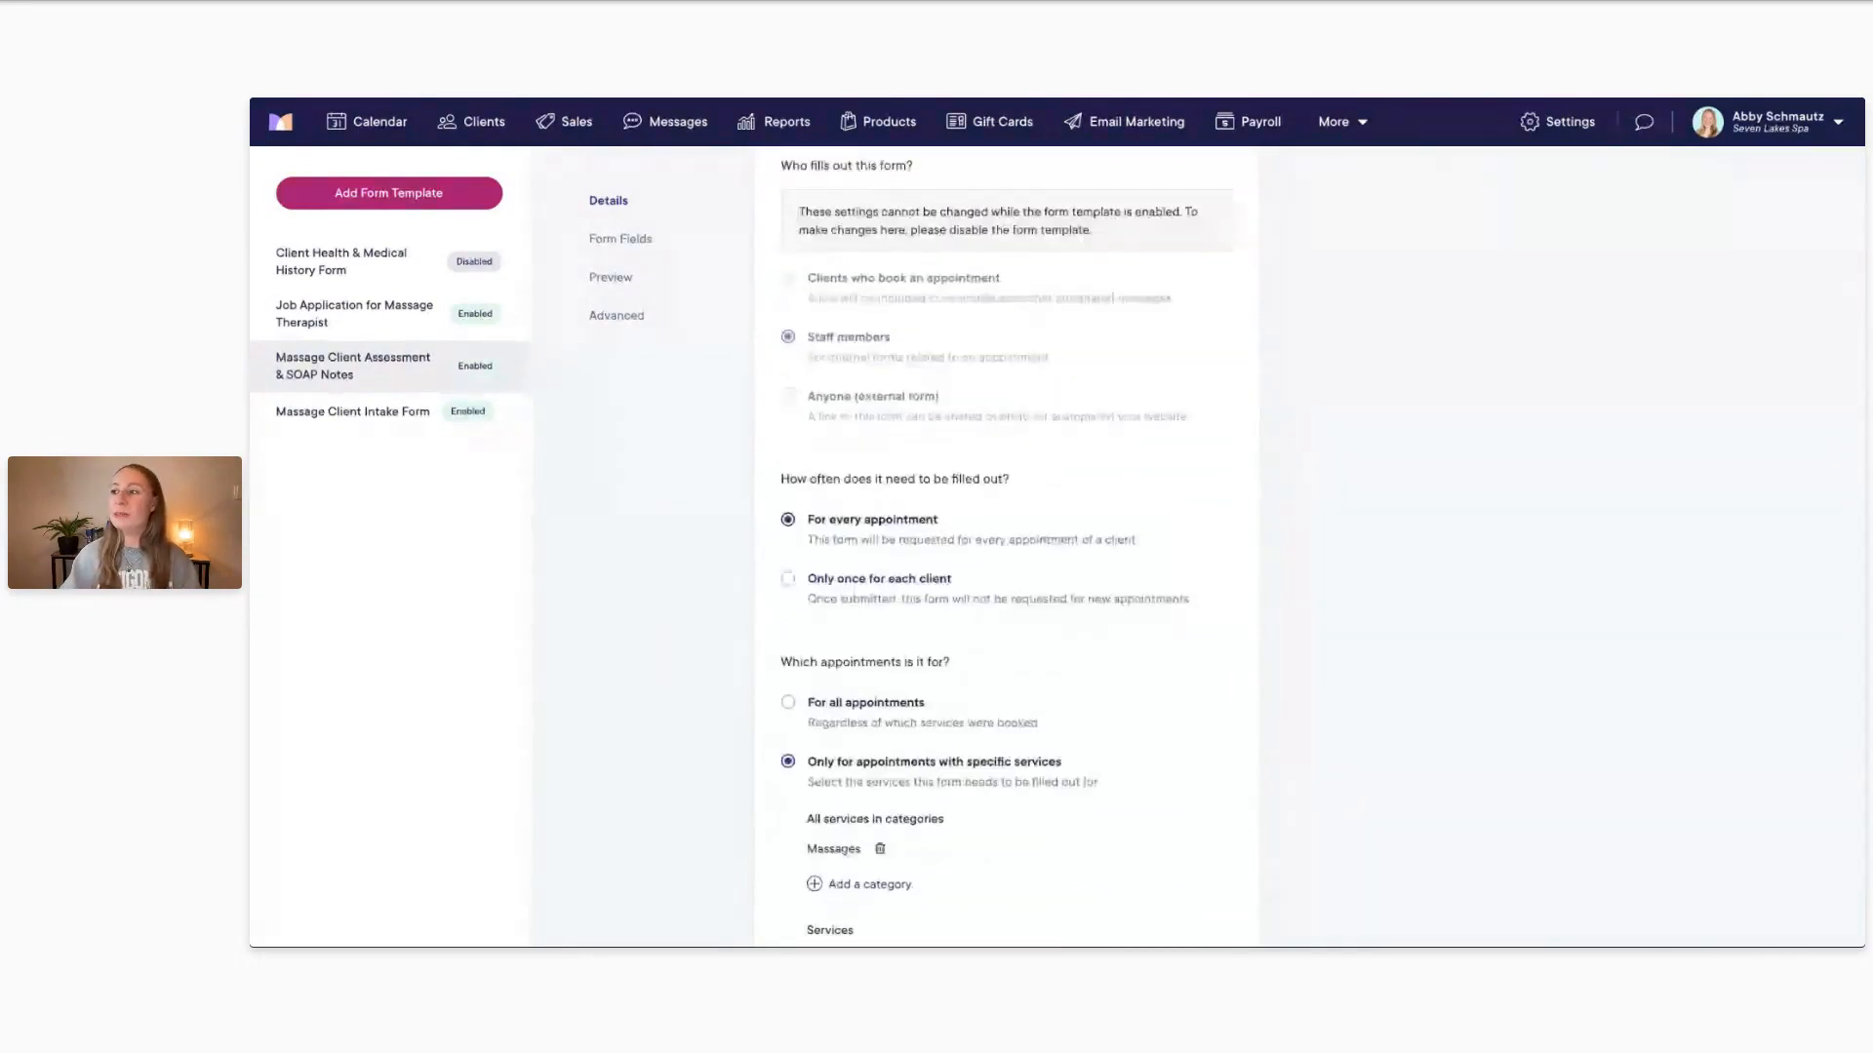
{"action": "scroll", "coordinate": [985, 448], "scroll_direction": "down", "scroll_amount": 1}
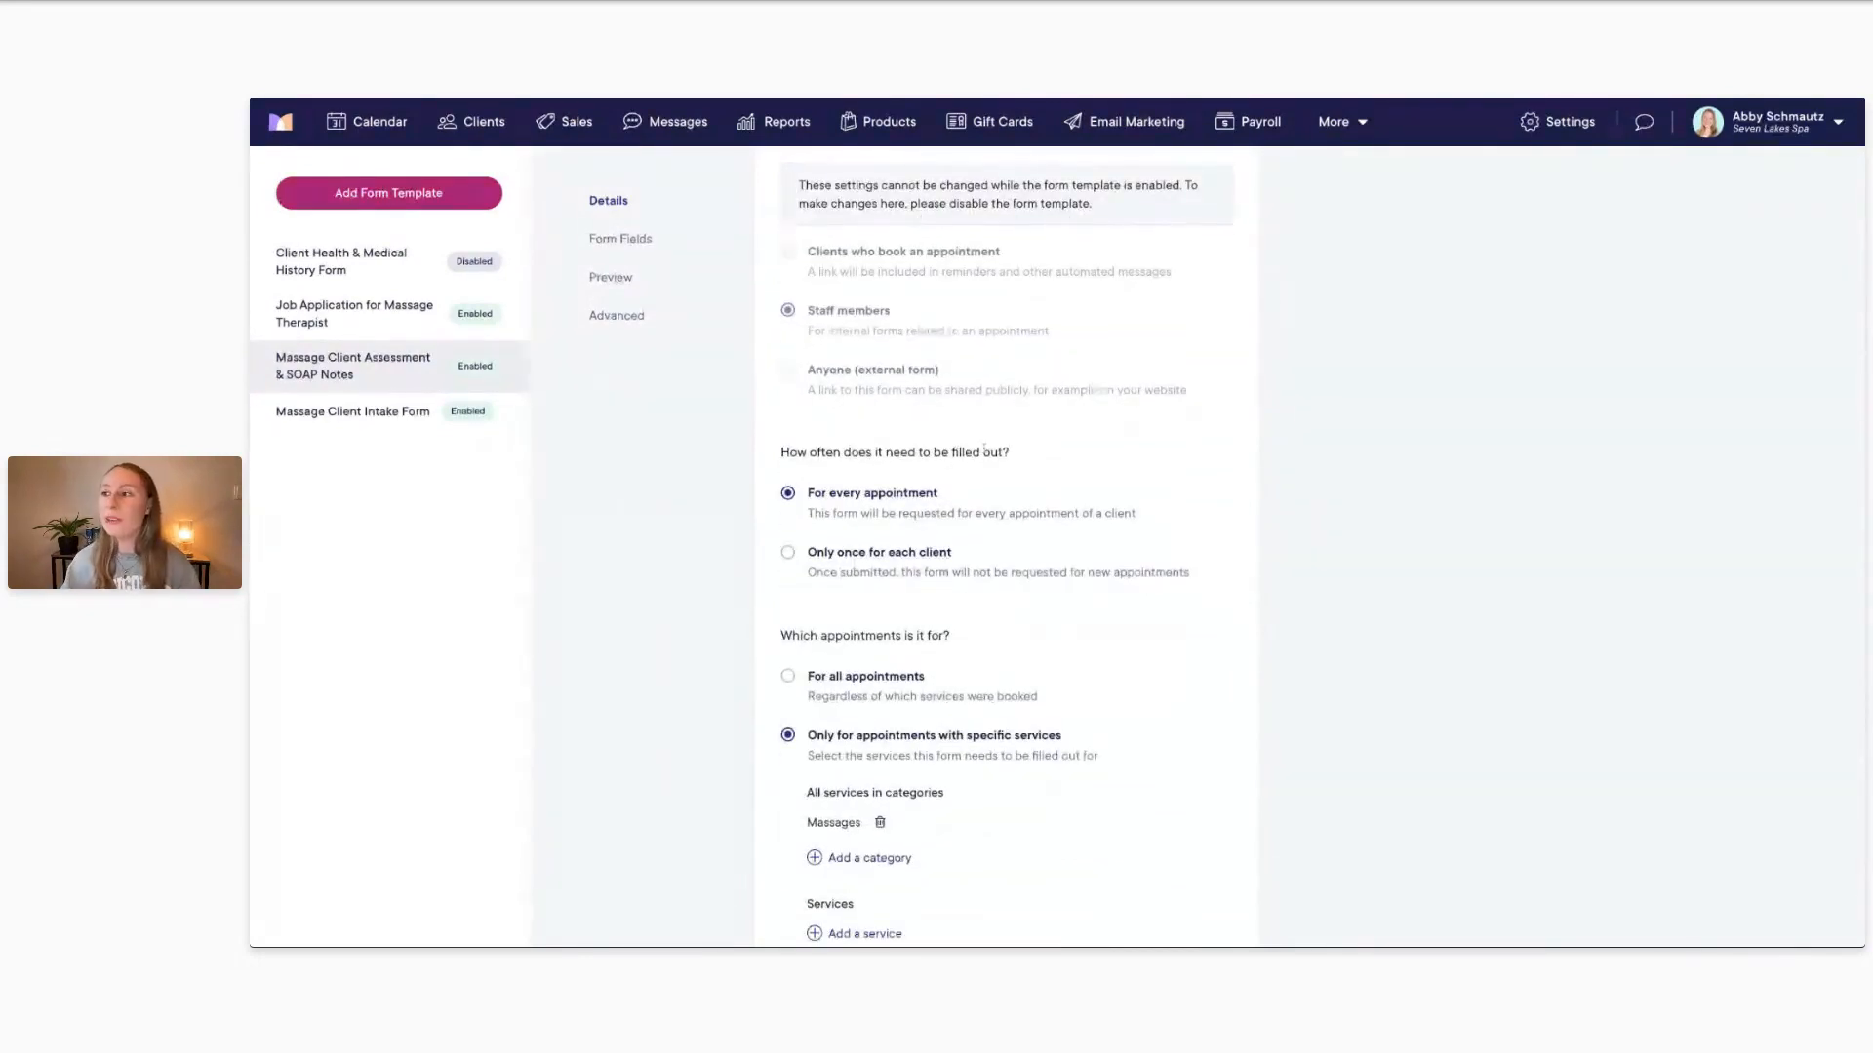
{"action": "scroll", "coordinate": [913, 515], "scroll_direction": "down", "scroll_amount": 1}
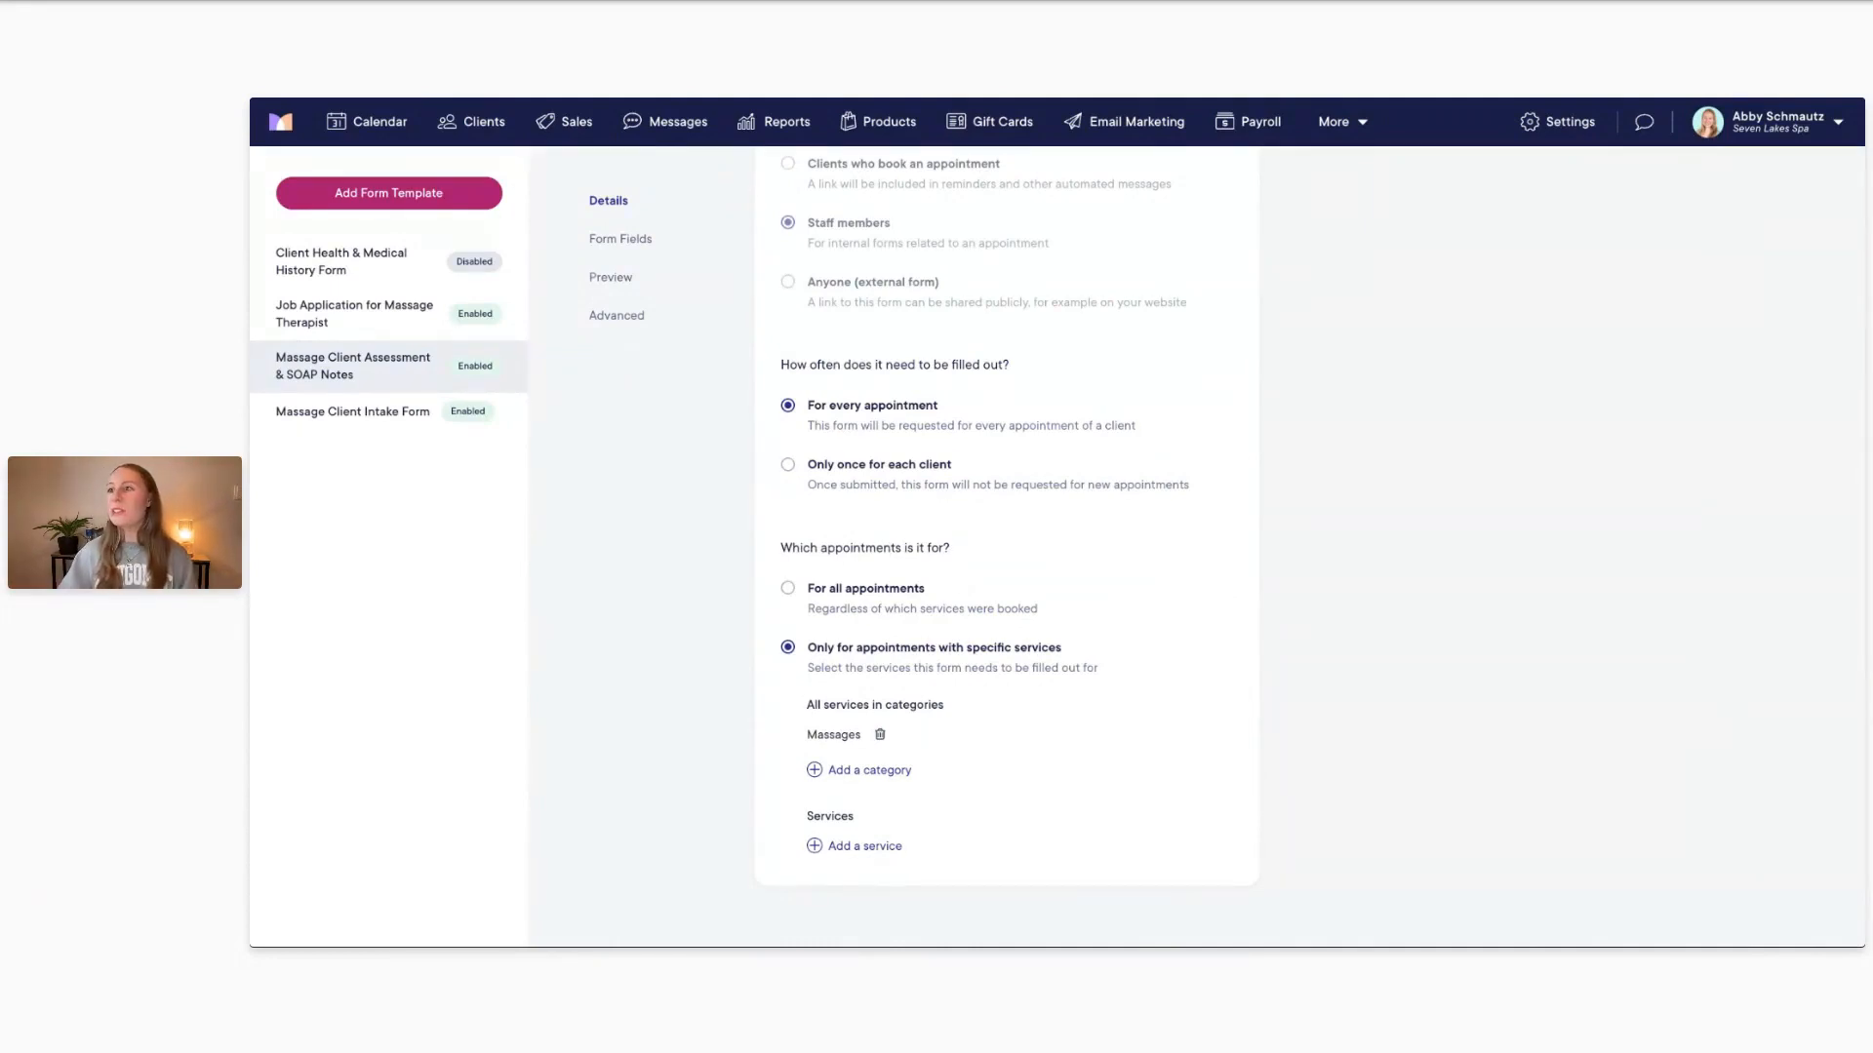
{"action": "scroll", "coordinate": [1006, 537], "scroll_direction": "up", "scroll_amount": 1}
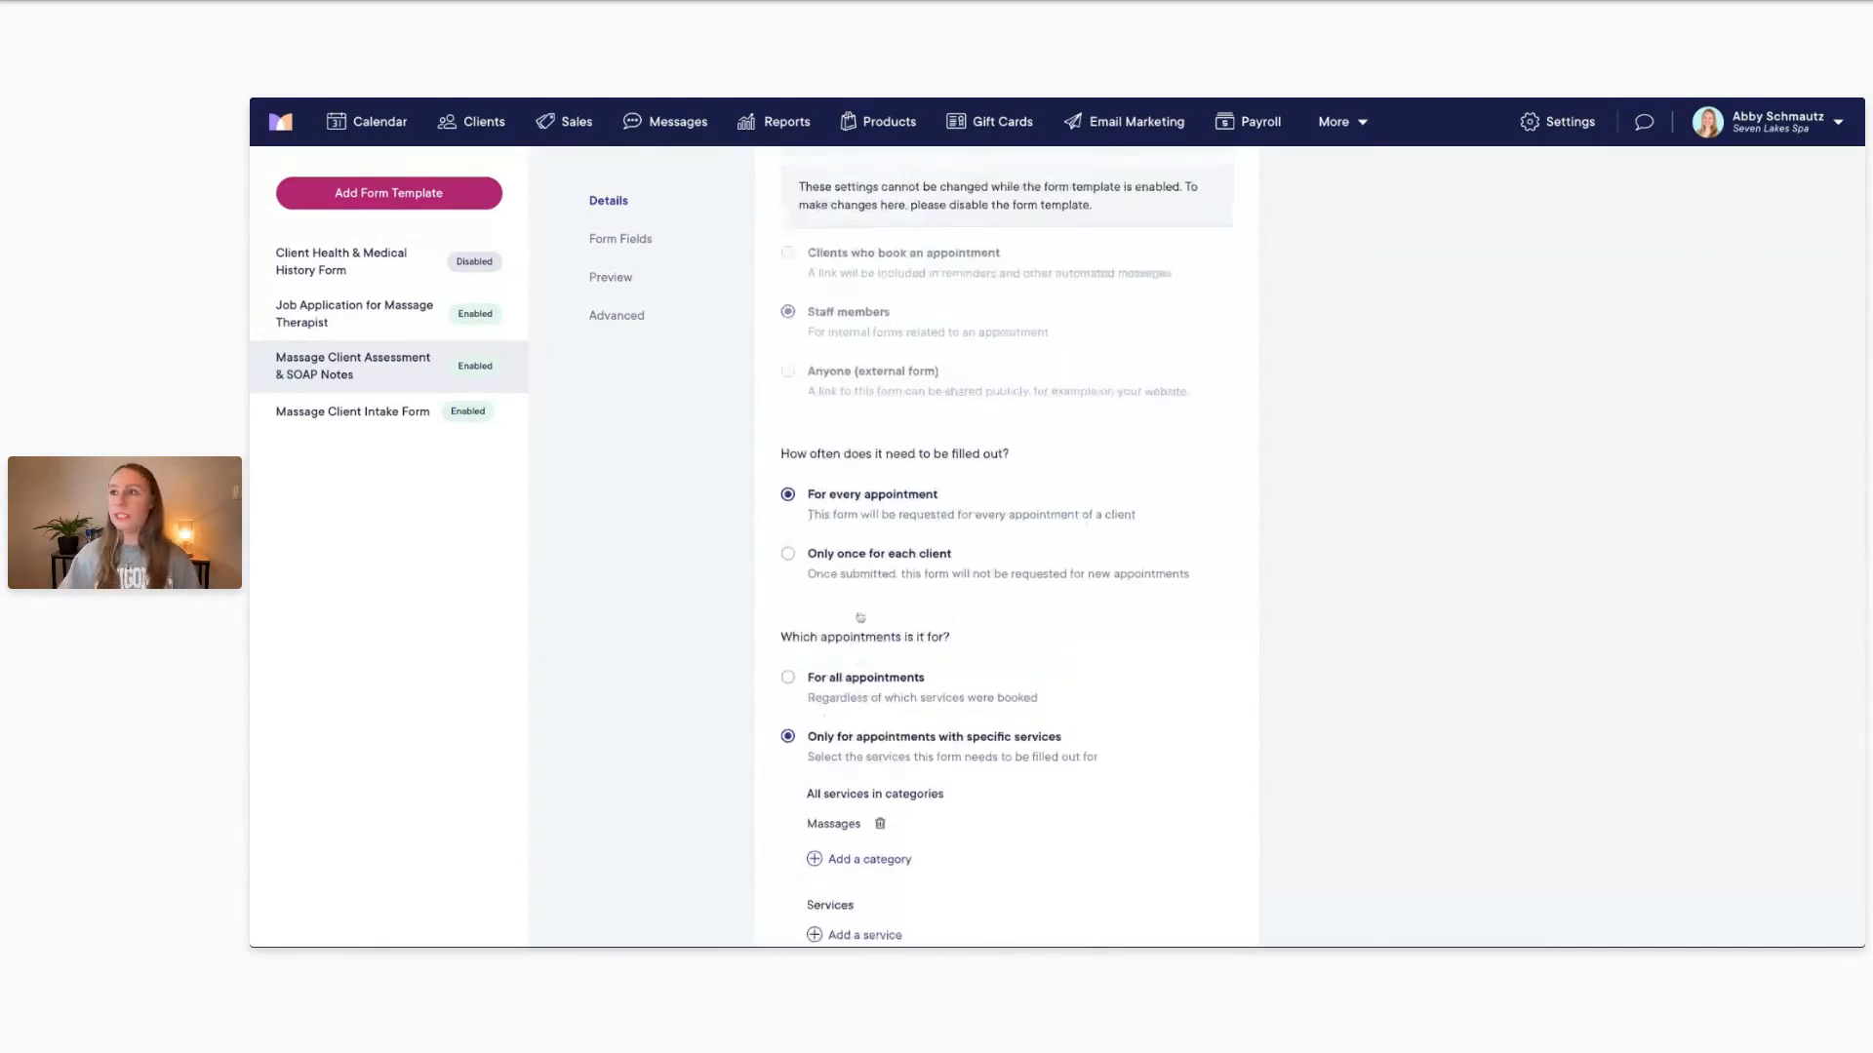
Add a new Image Markup field to the SOAP notes template's form fields
{"action": "left_click", "coordinate": [634, 244]}
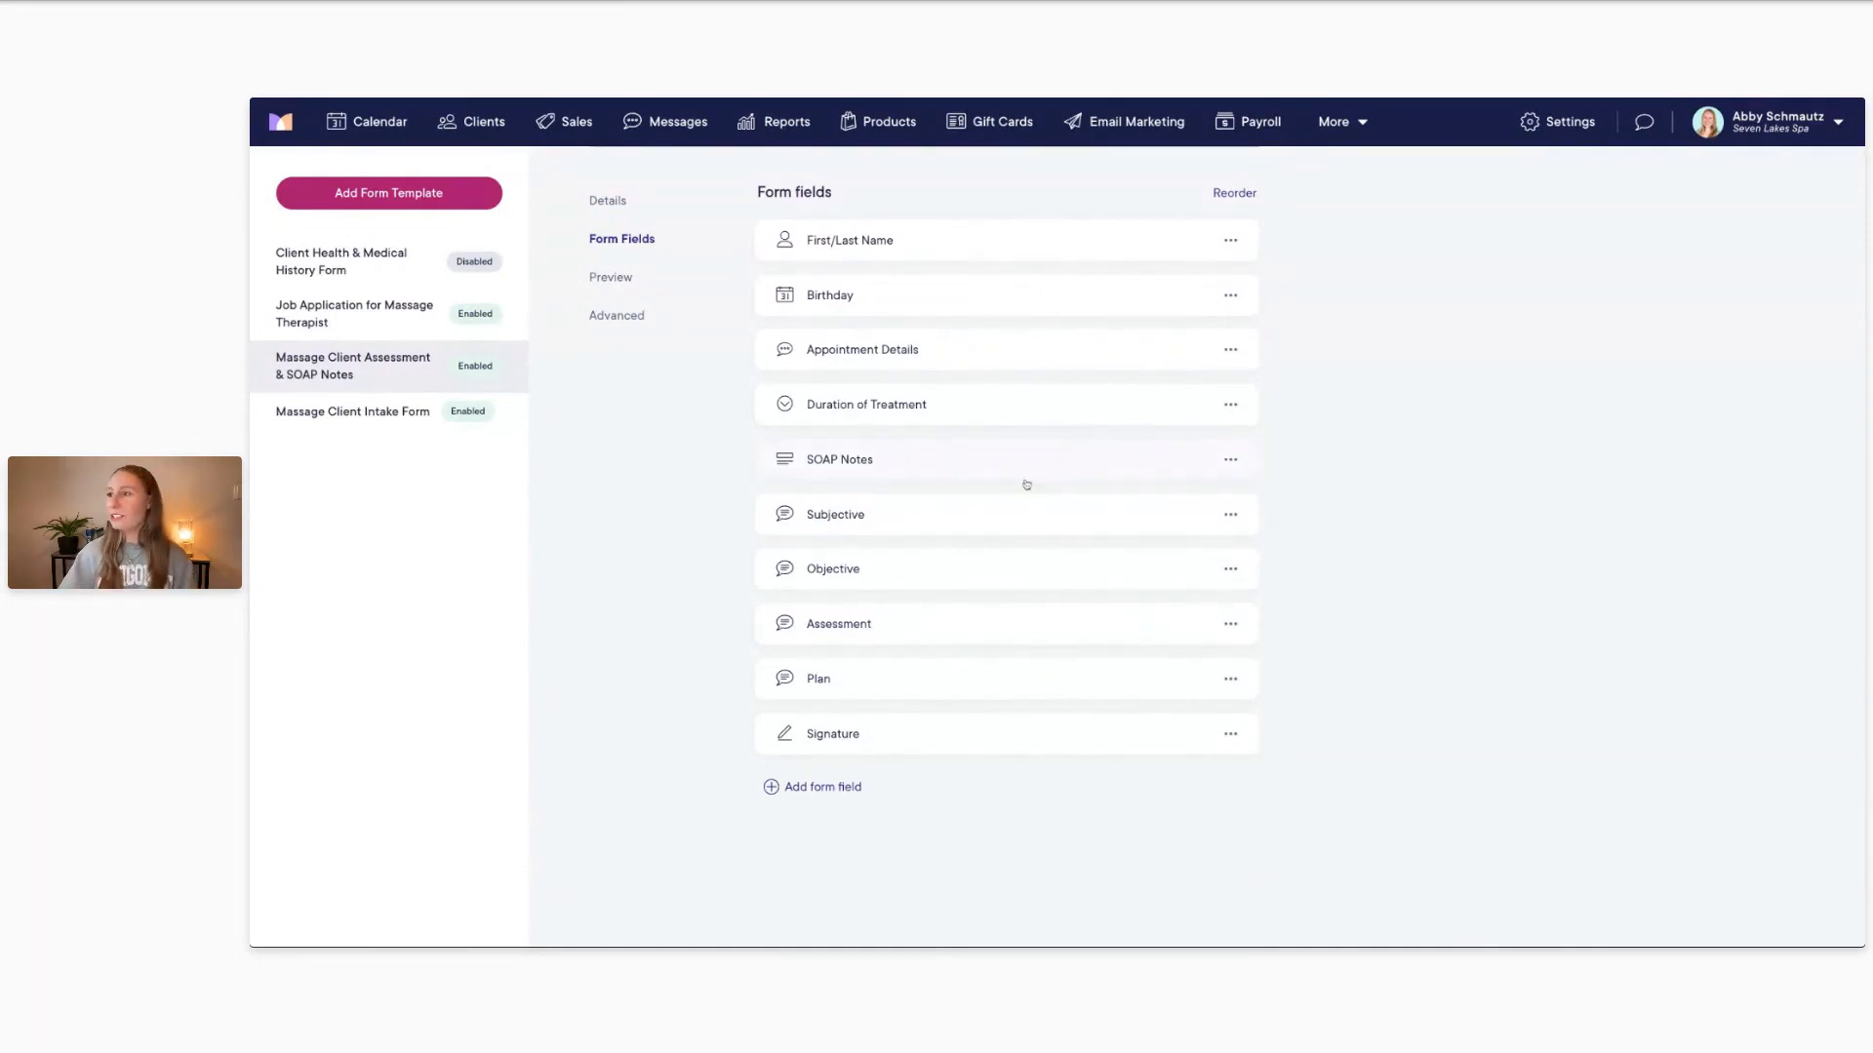
{"action": "scroll", "coordinate": [969, 639], "scroll_direction": "down", "scroll_amount": 1}
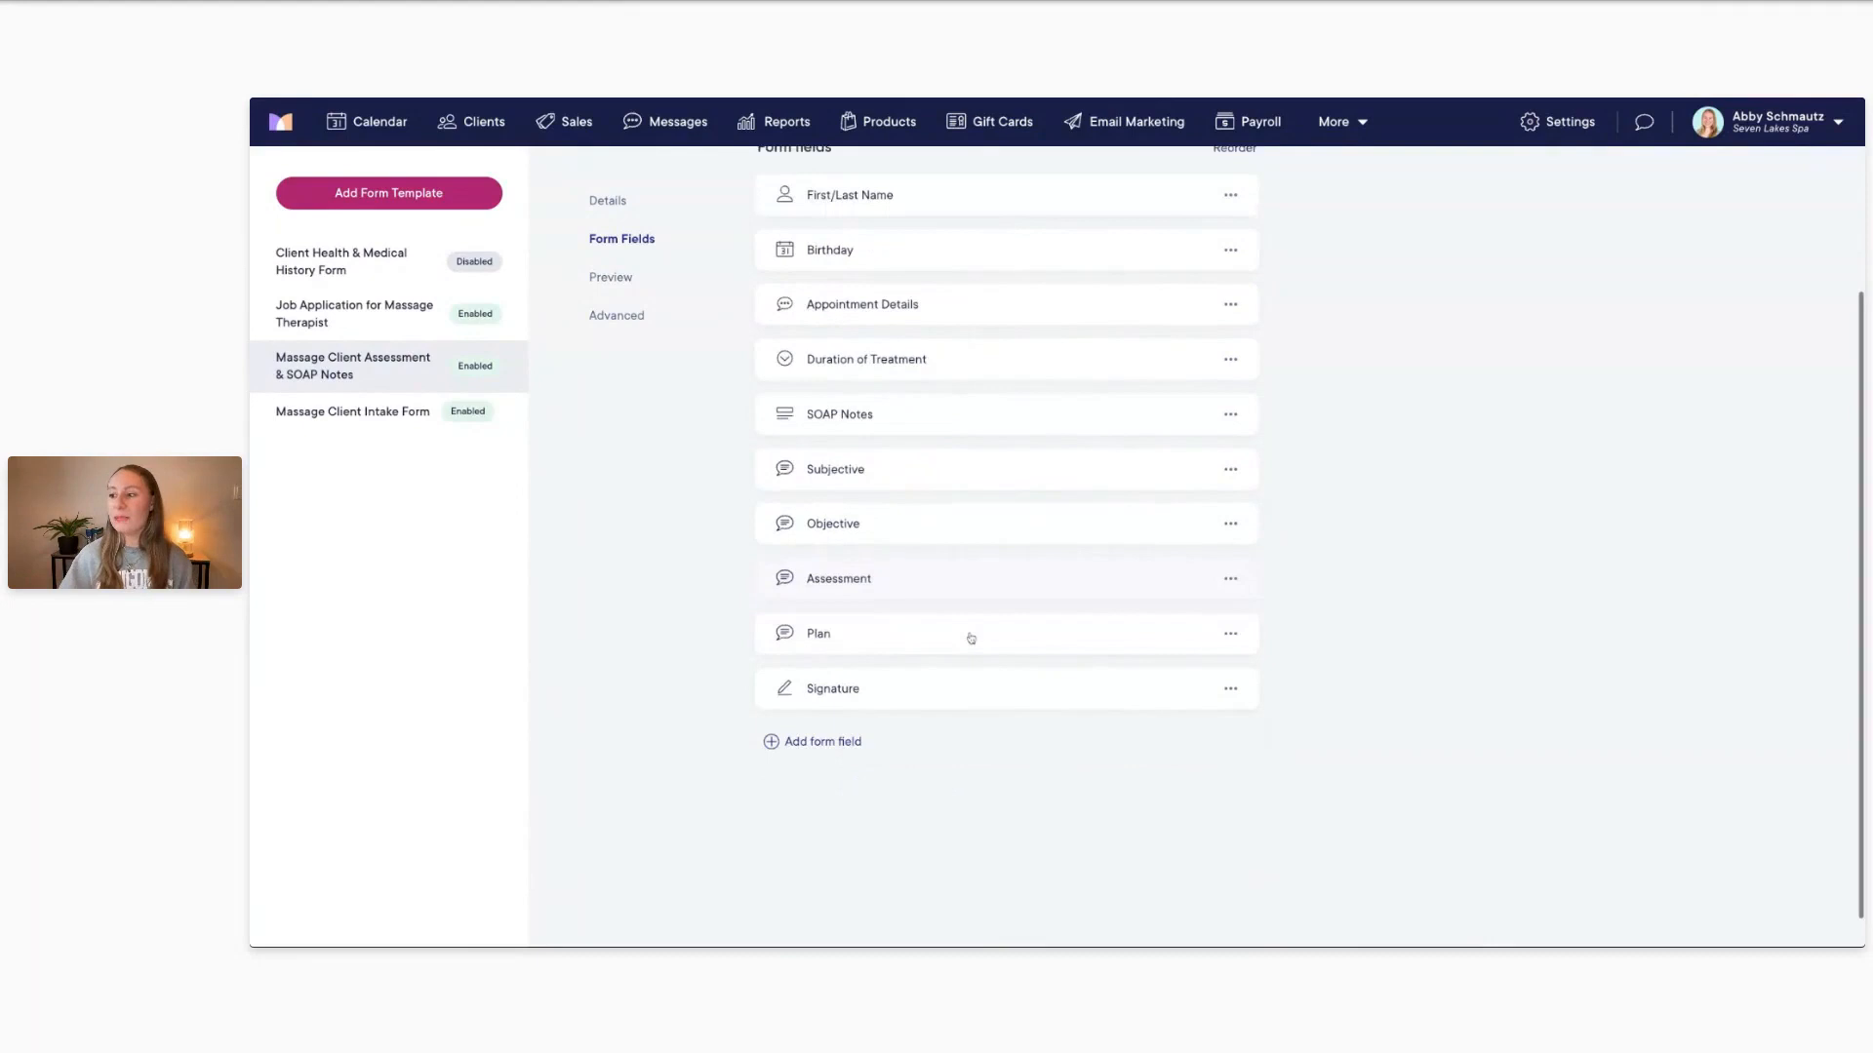
{"action": "left_click", "coordinate": [814, 737]}
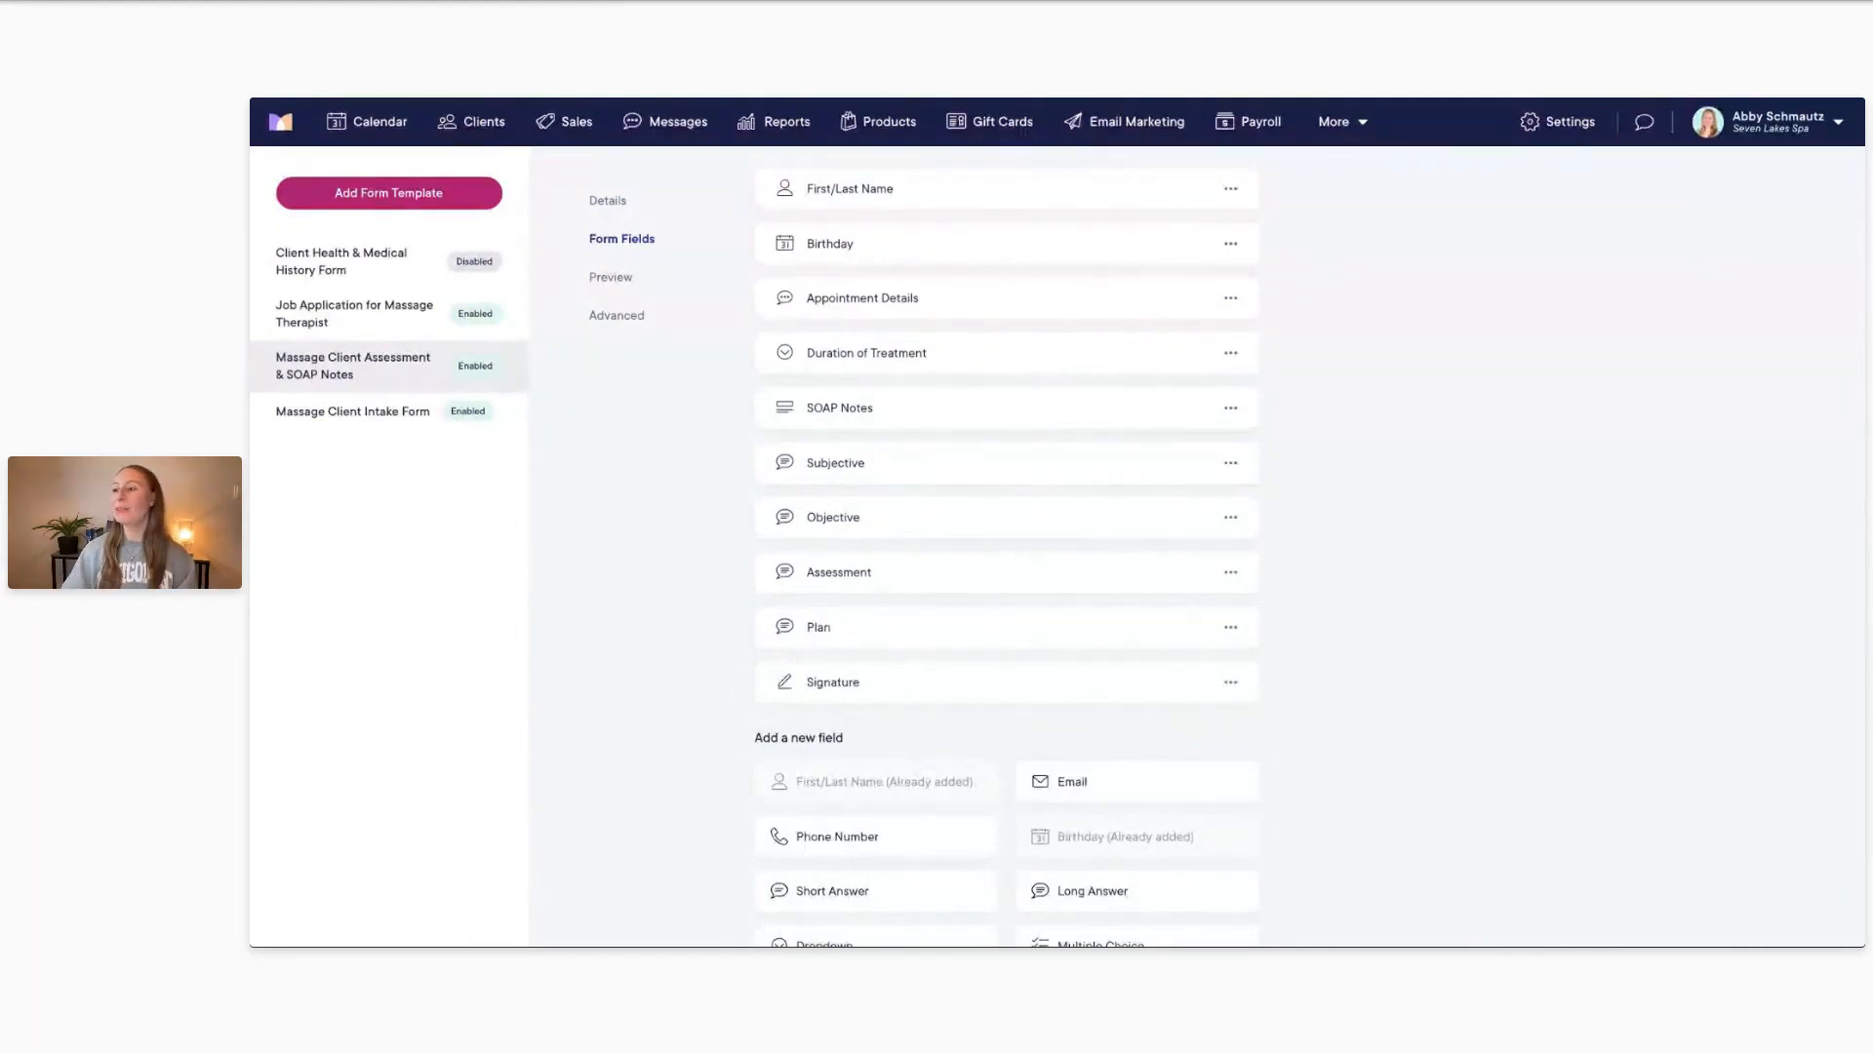
{"action": "scroll", "coordinate": [1005, 547], "scroll_direction": "down", "scroll_amount": 3}
{"action": "scroll", "coordinate": [1006, 546], "scroll_direction": "down", "scroll_amount": 1}
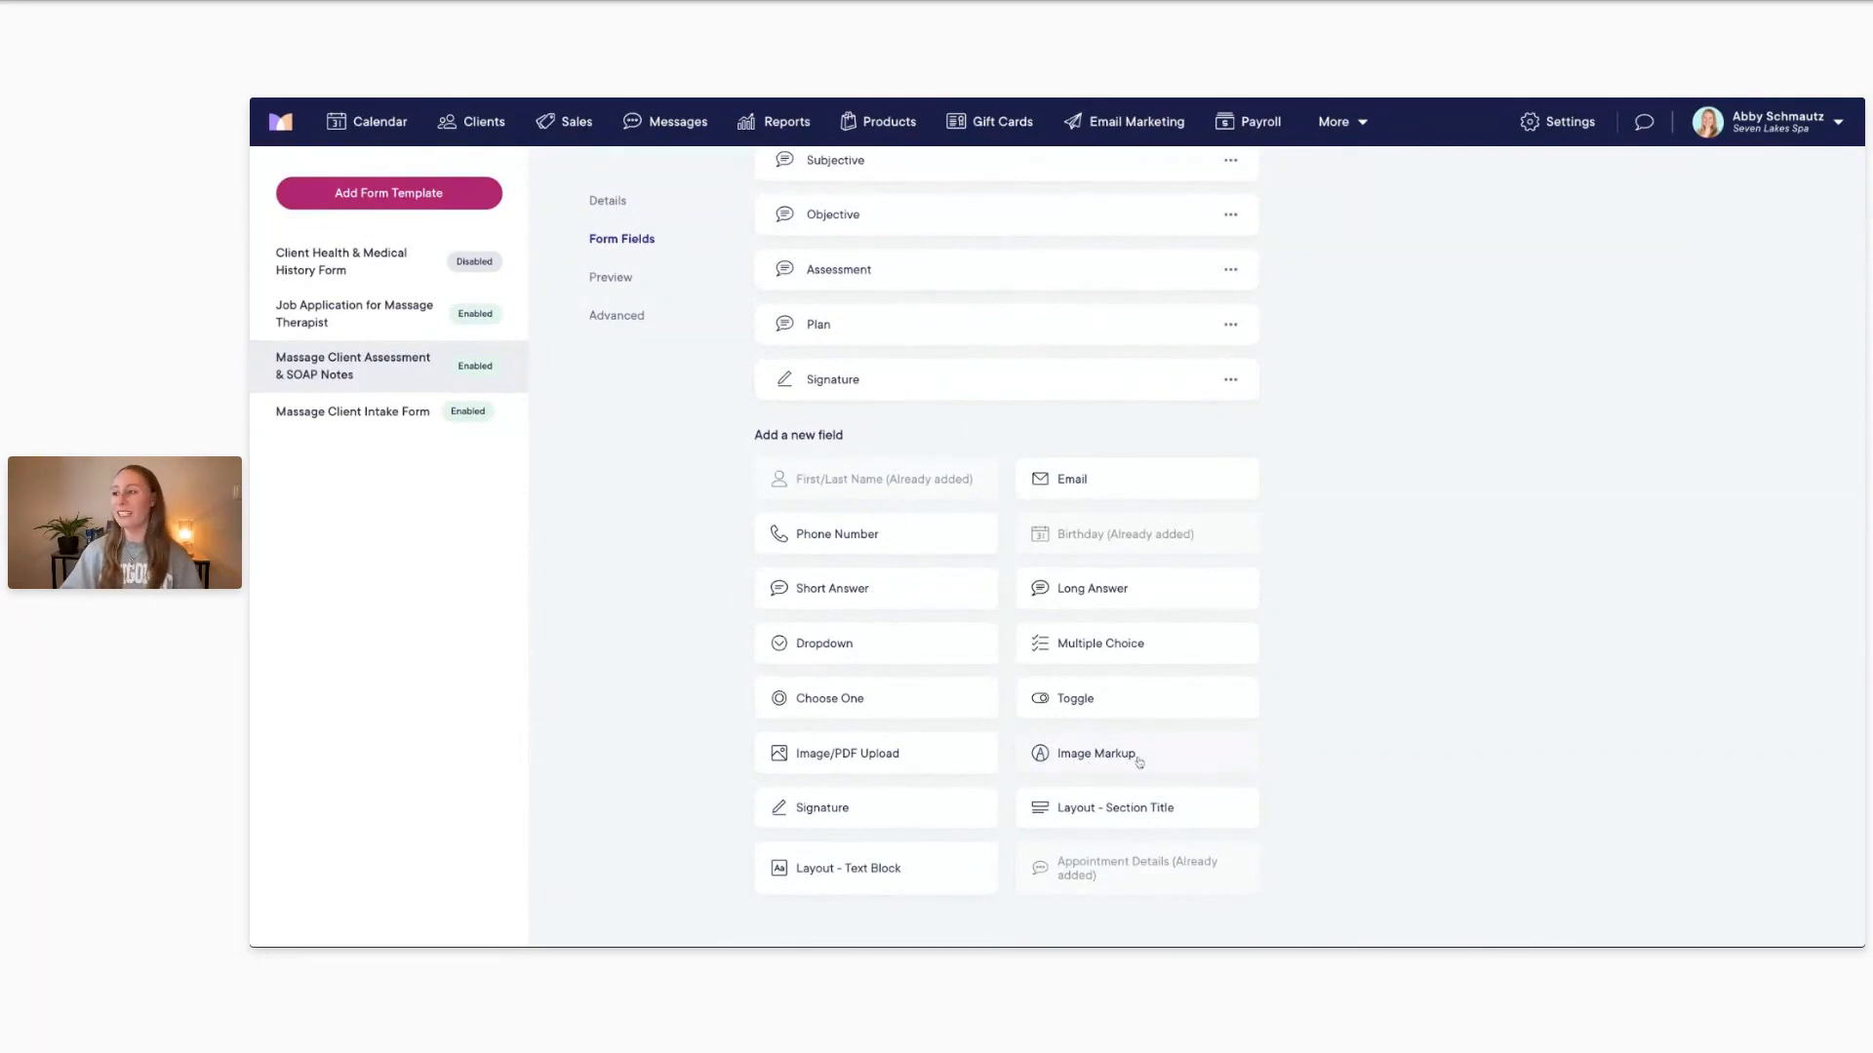
{"action": "left_click", "coordinate": [1093, 764]}
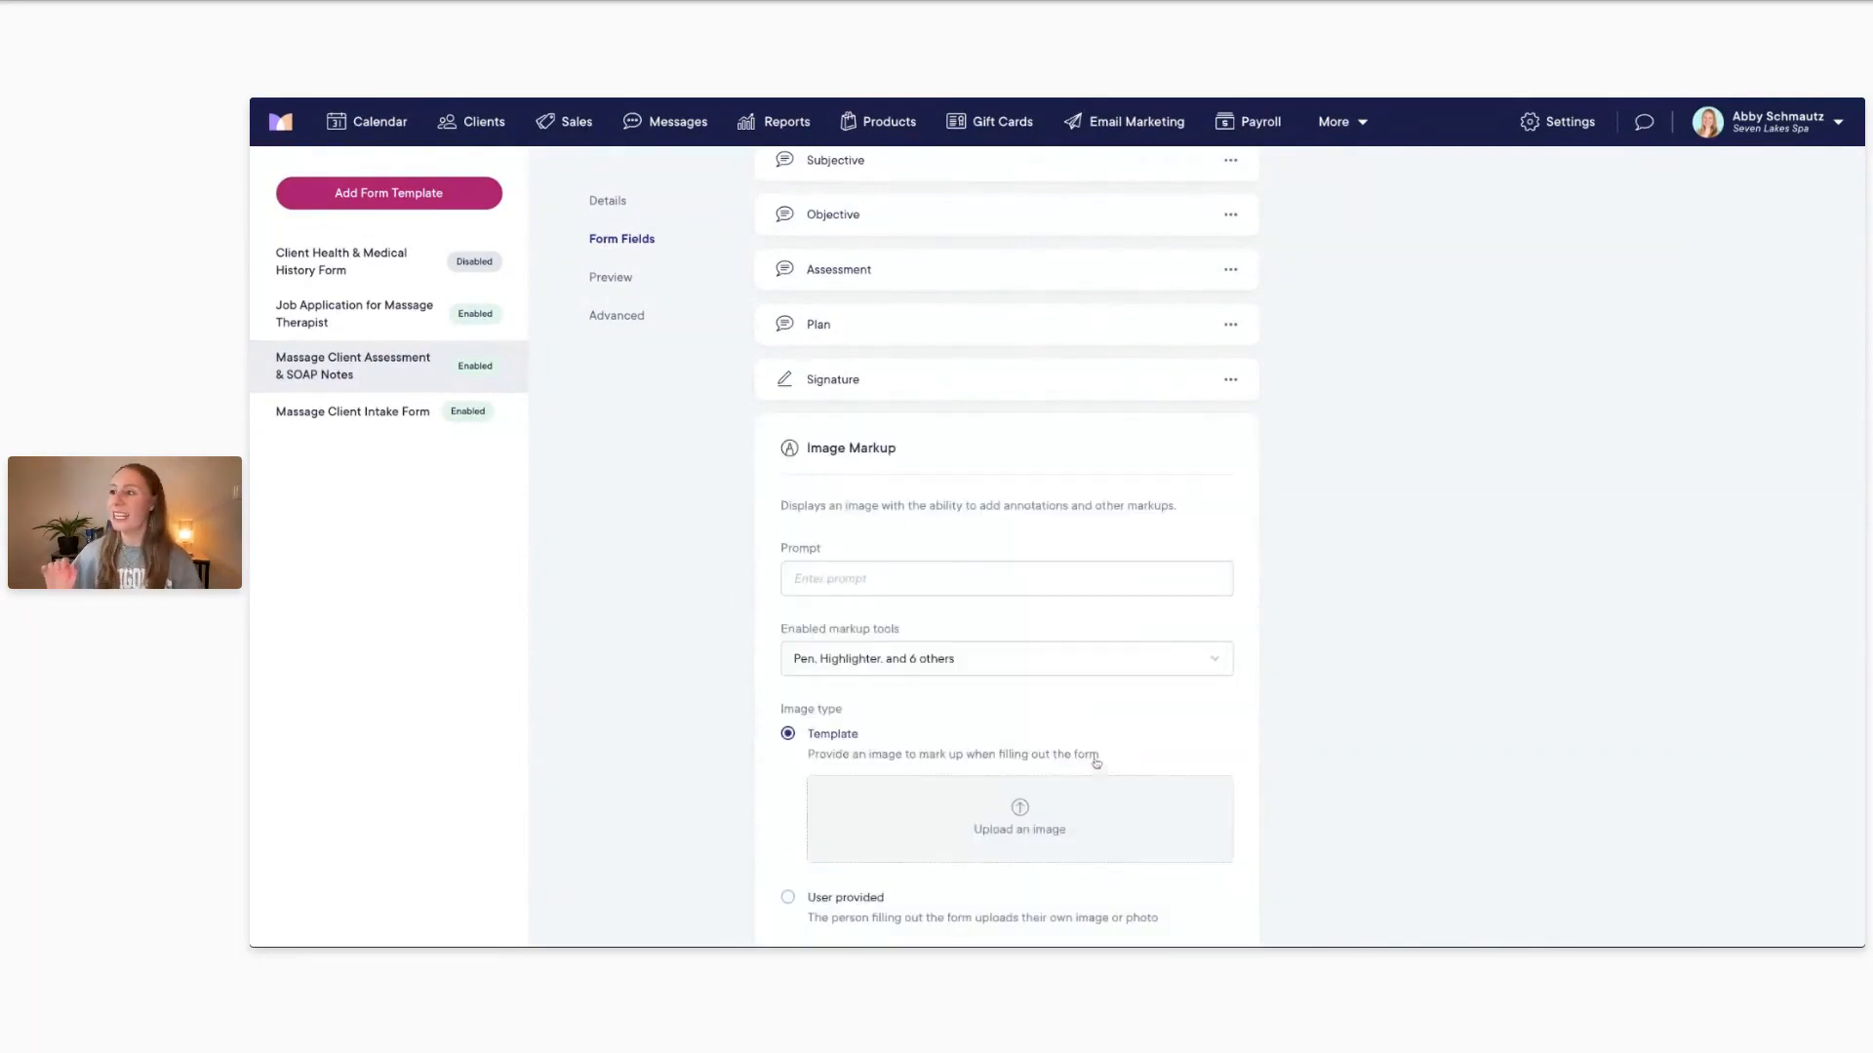
{"action": "scroll", "coordinate": [1096, 764], "scroll_direction": "down", "scroll_amount": 2}
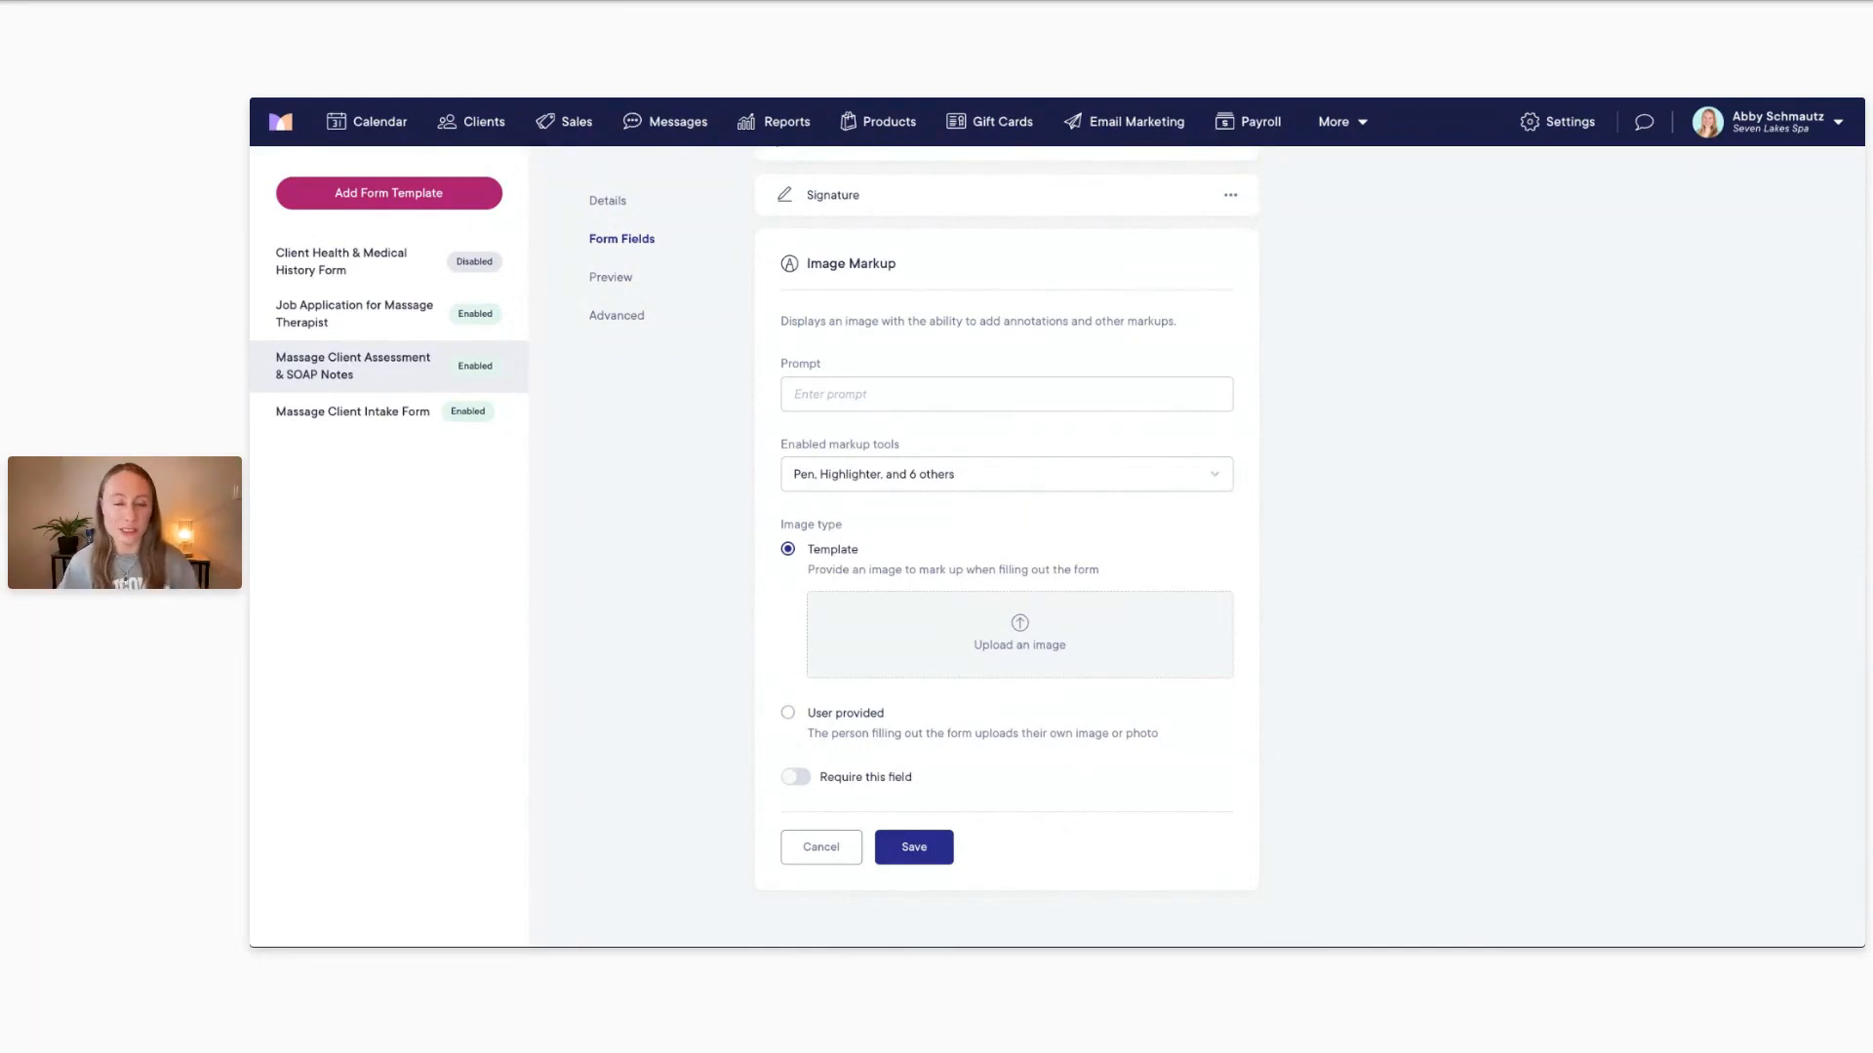
Enter "Please add your treatment notes and mark up the body template" as the Image Markup field's prompt
{"action": "left_click", "coordinate": [881, 398]}
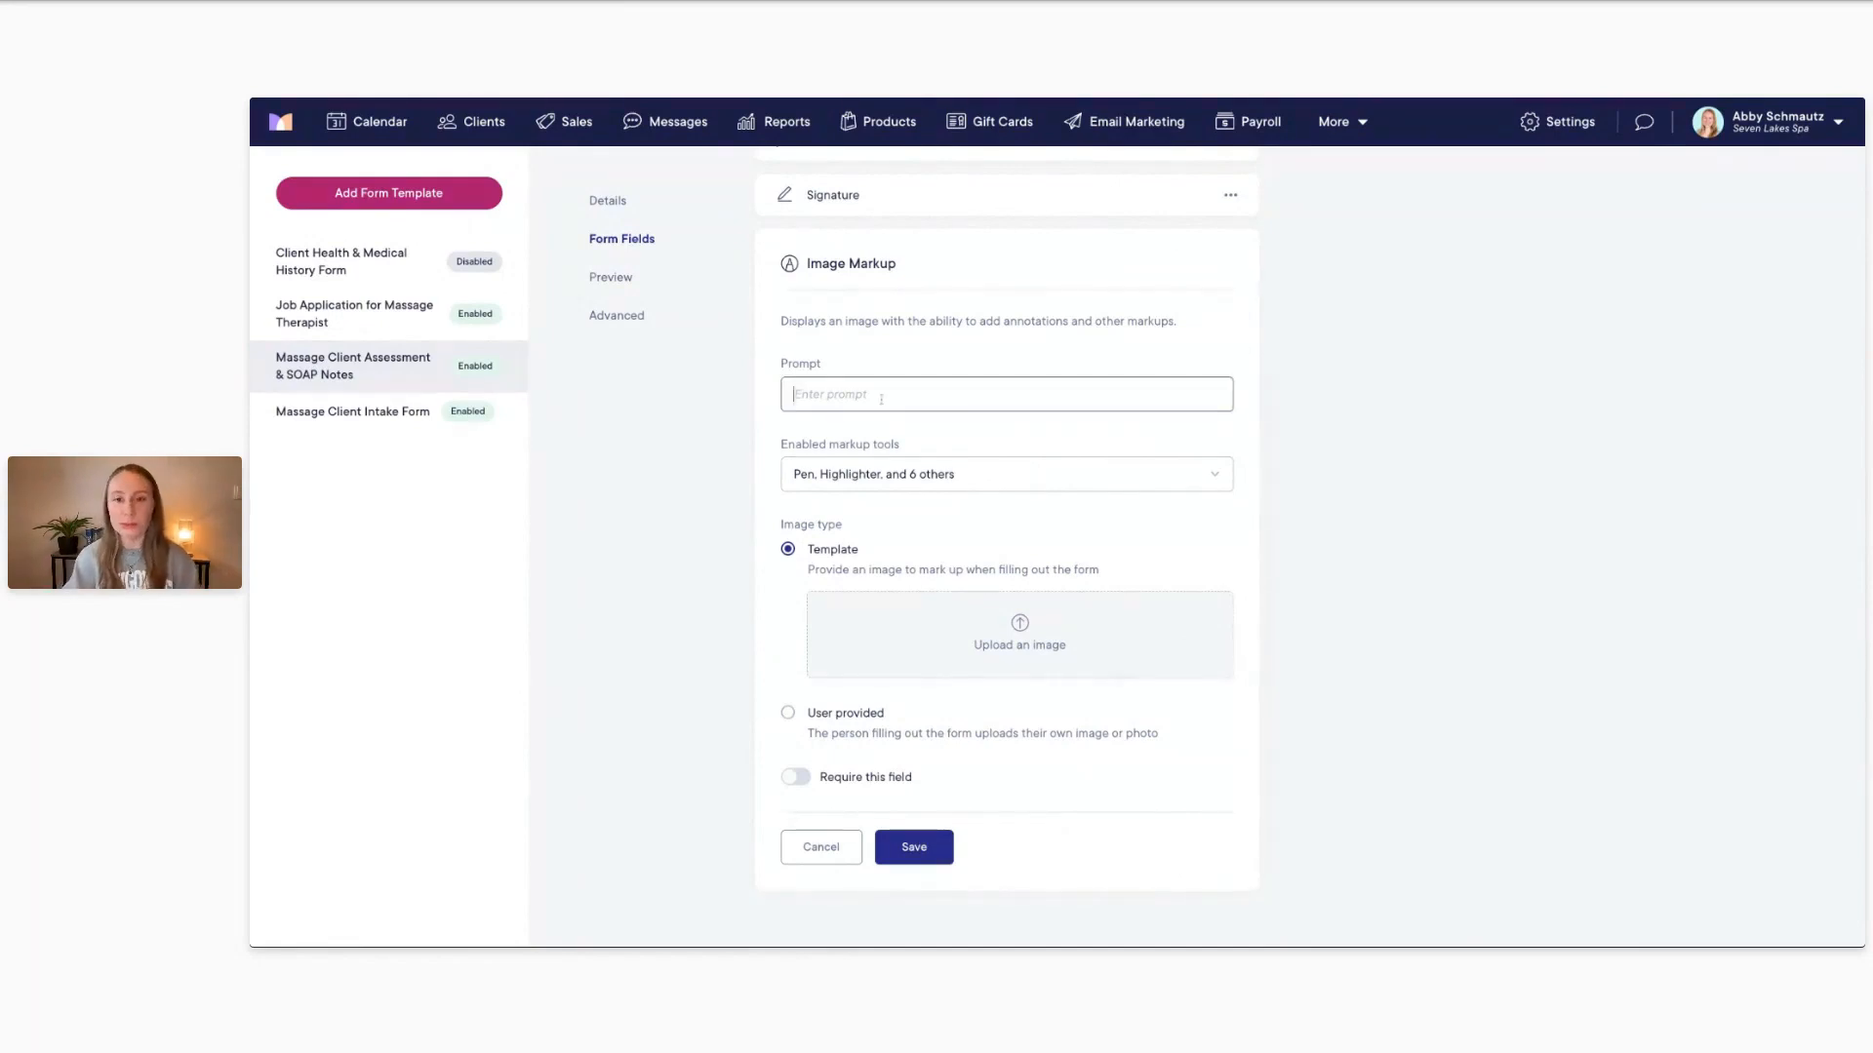
{"action": "type", "text": "Please"}
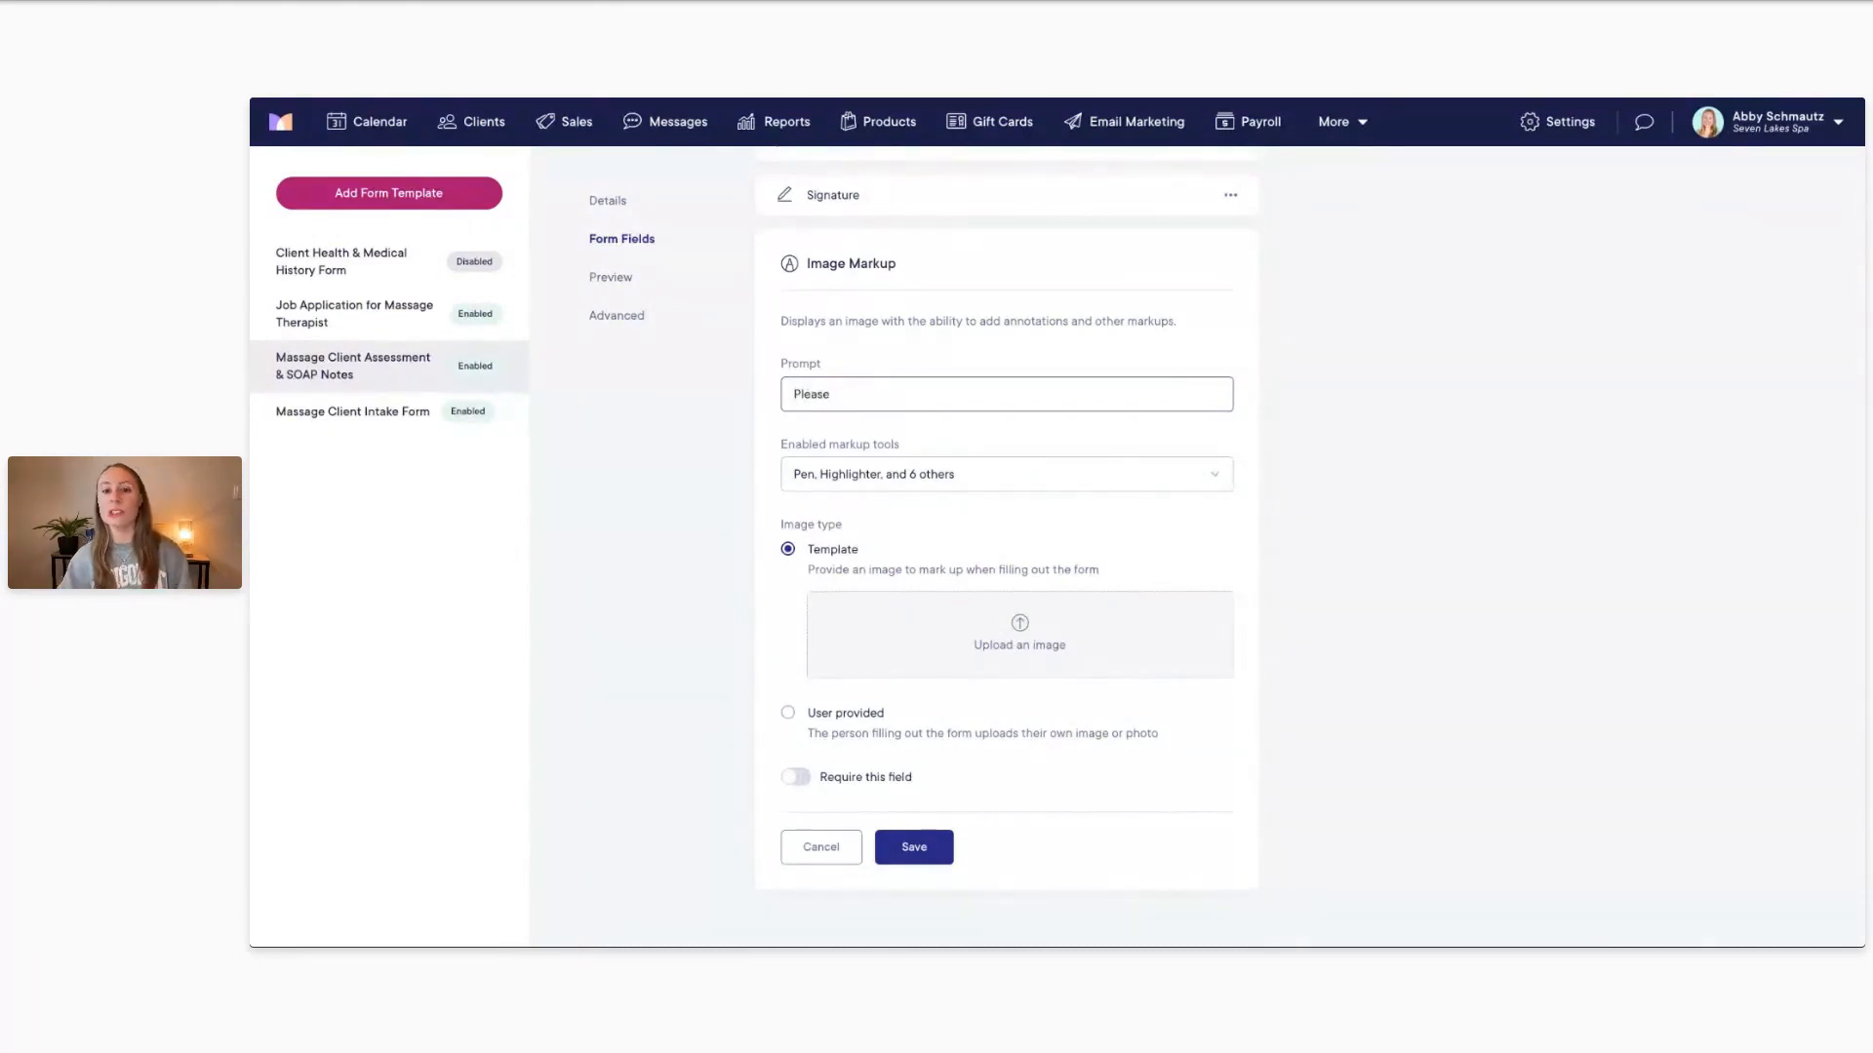
{"action": "type", "text": "add your t"}
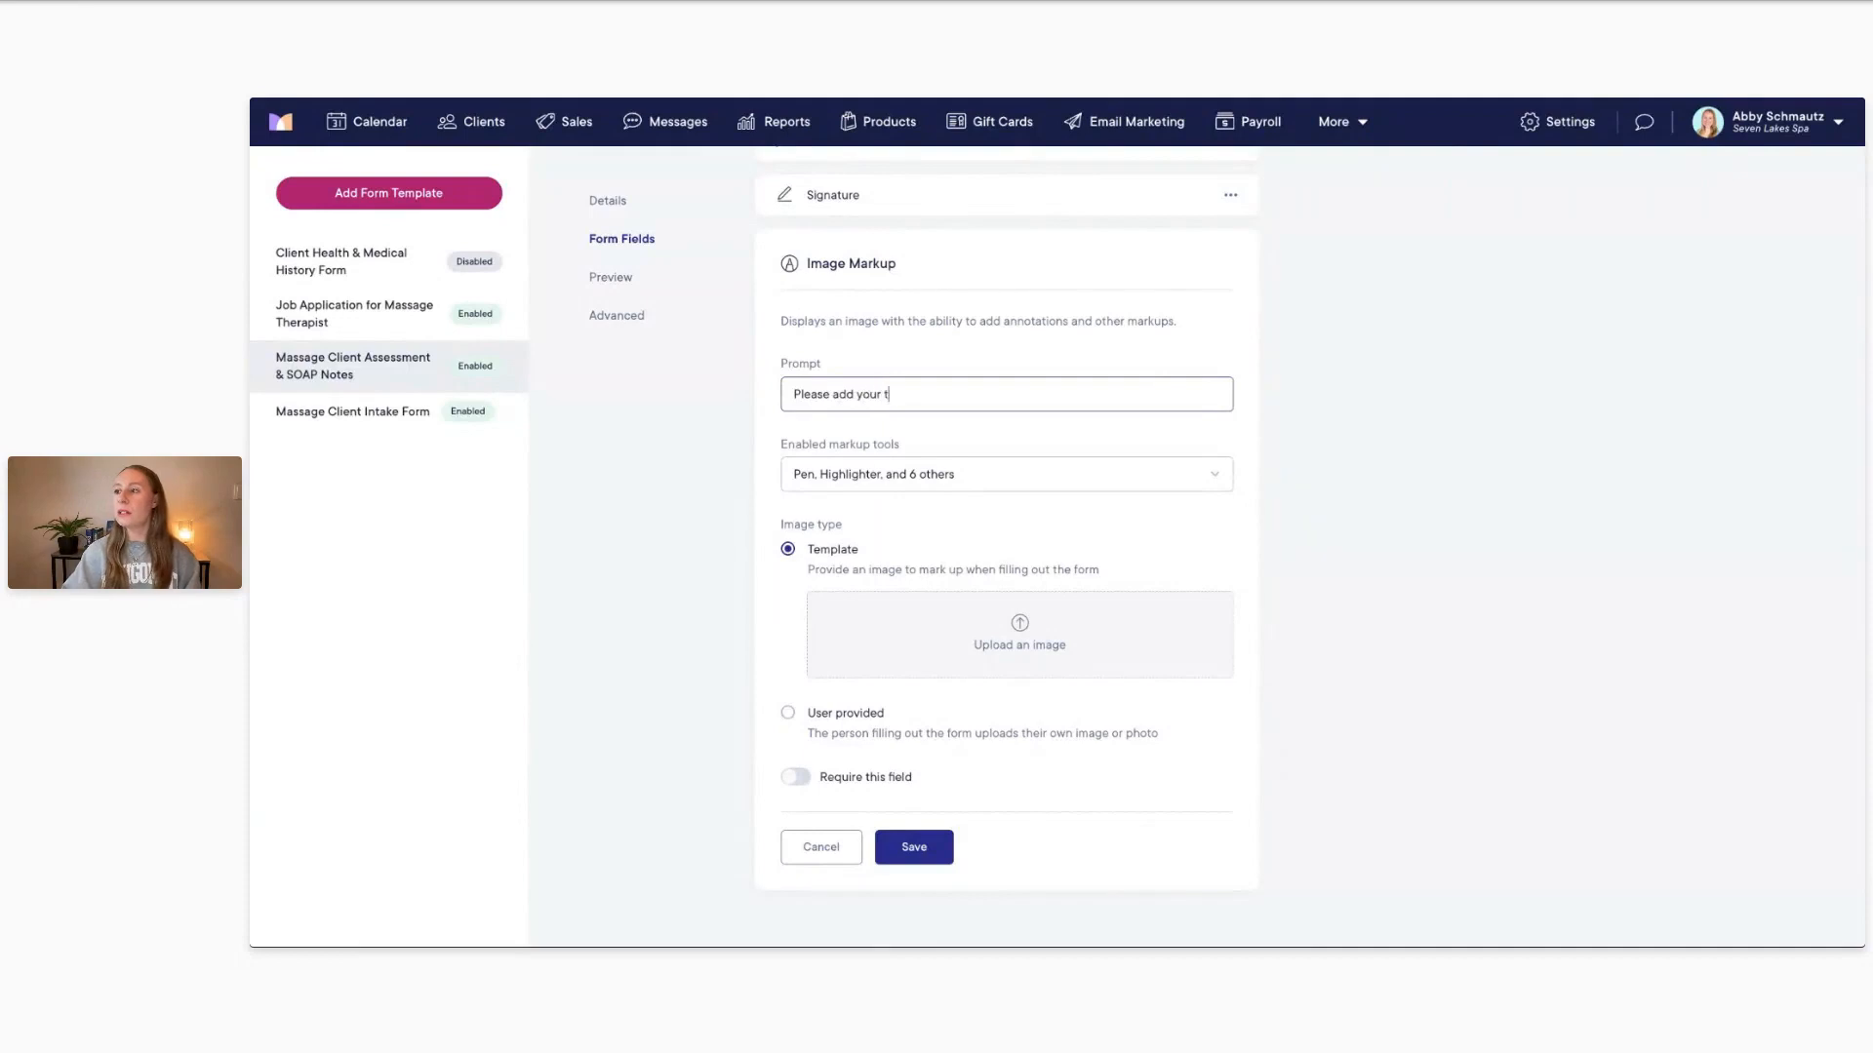
{"action": "type", "text": "reatment notes and mark up the body template"}
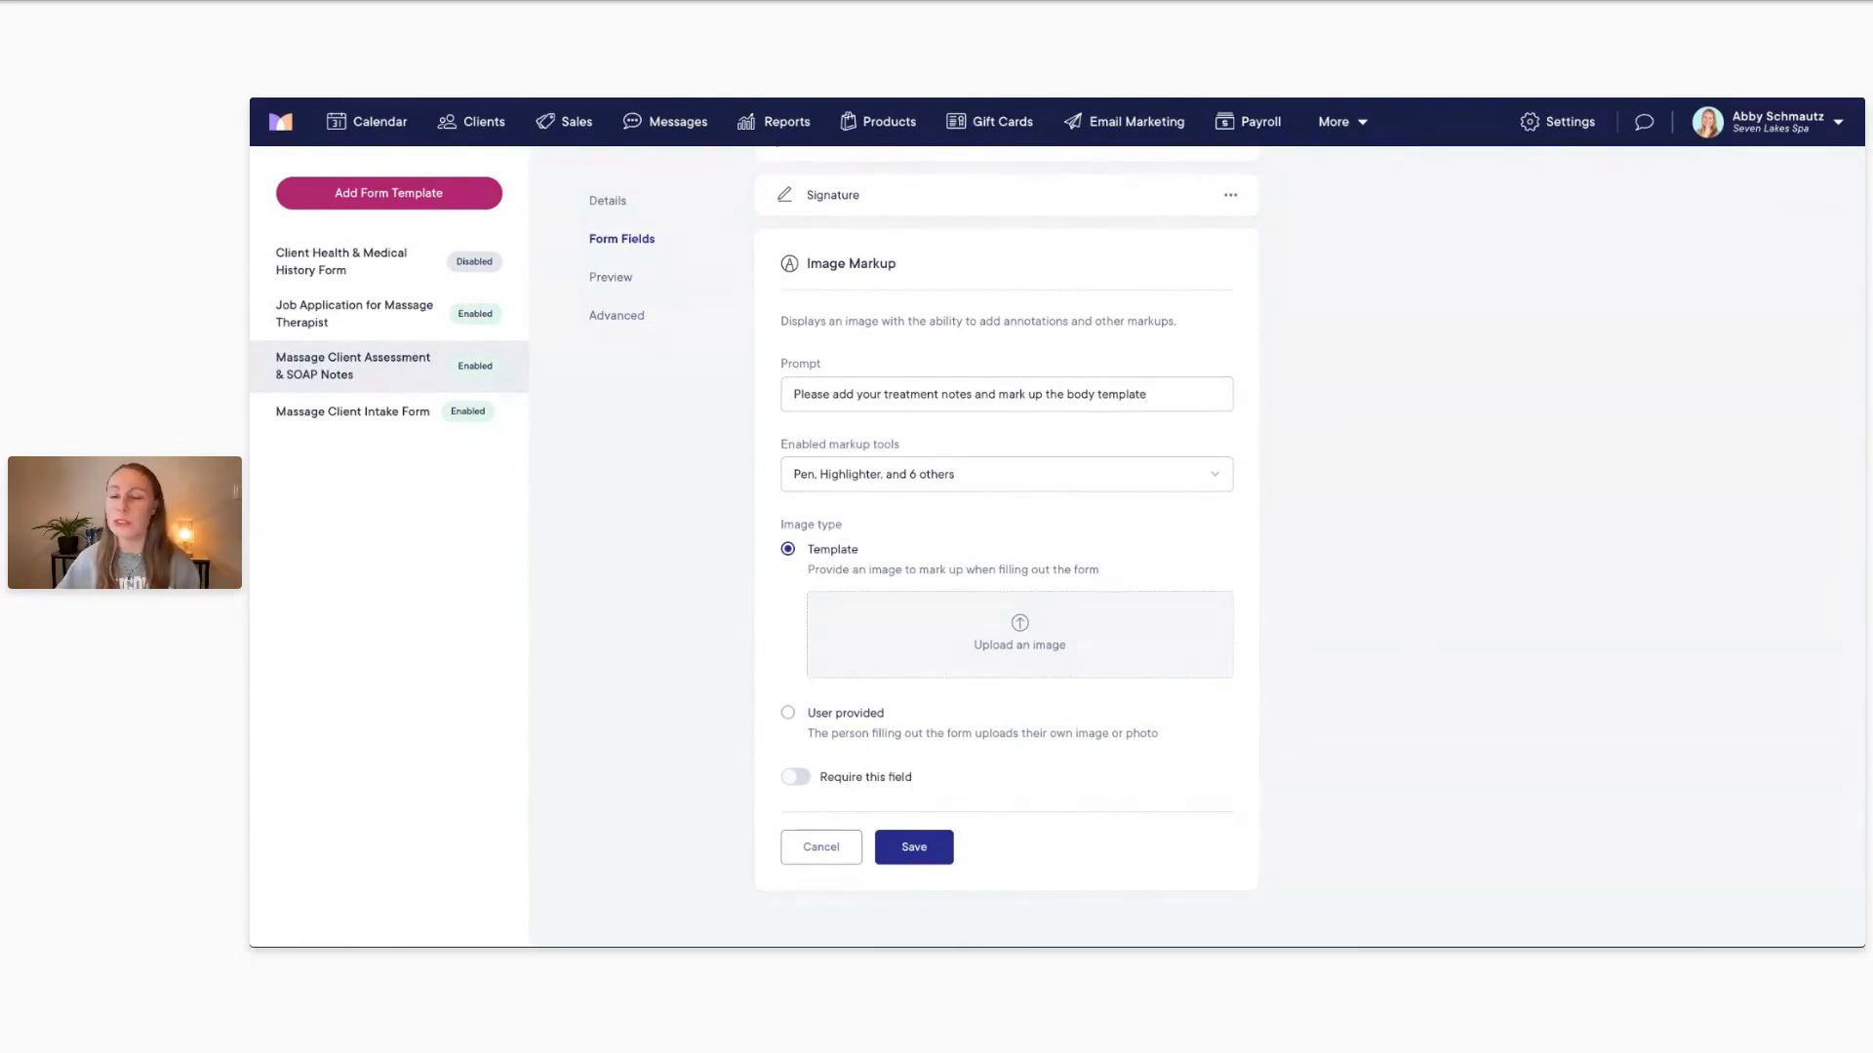
Disable the Pen, Highlighter, Note, Arrow, Line, Rectangle and Ellipse markup tools for the field
{"action": "left_click", "coordinate": [904, 477]}
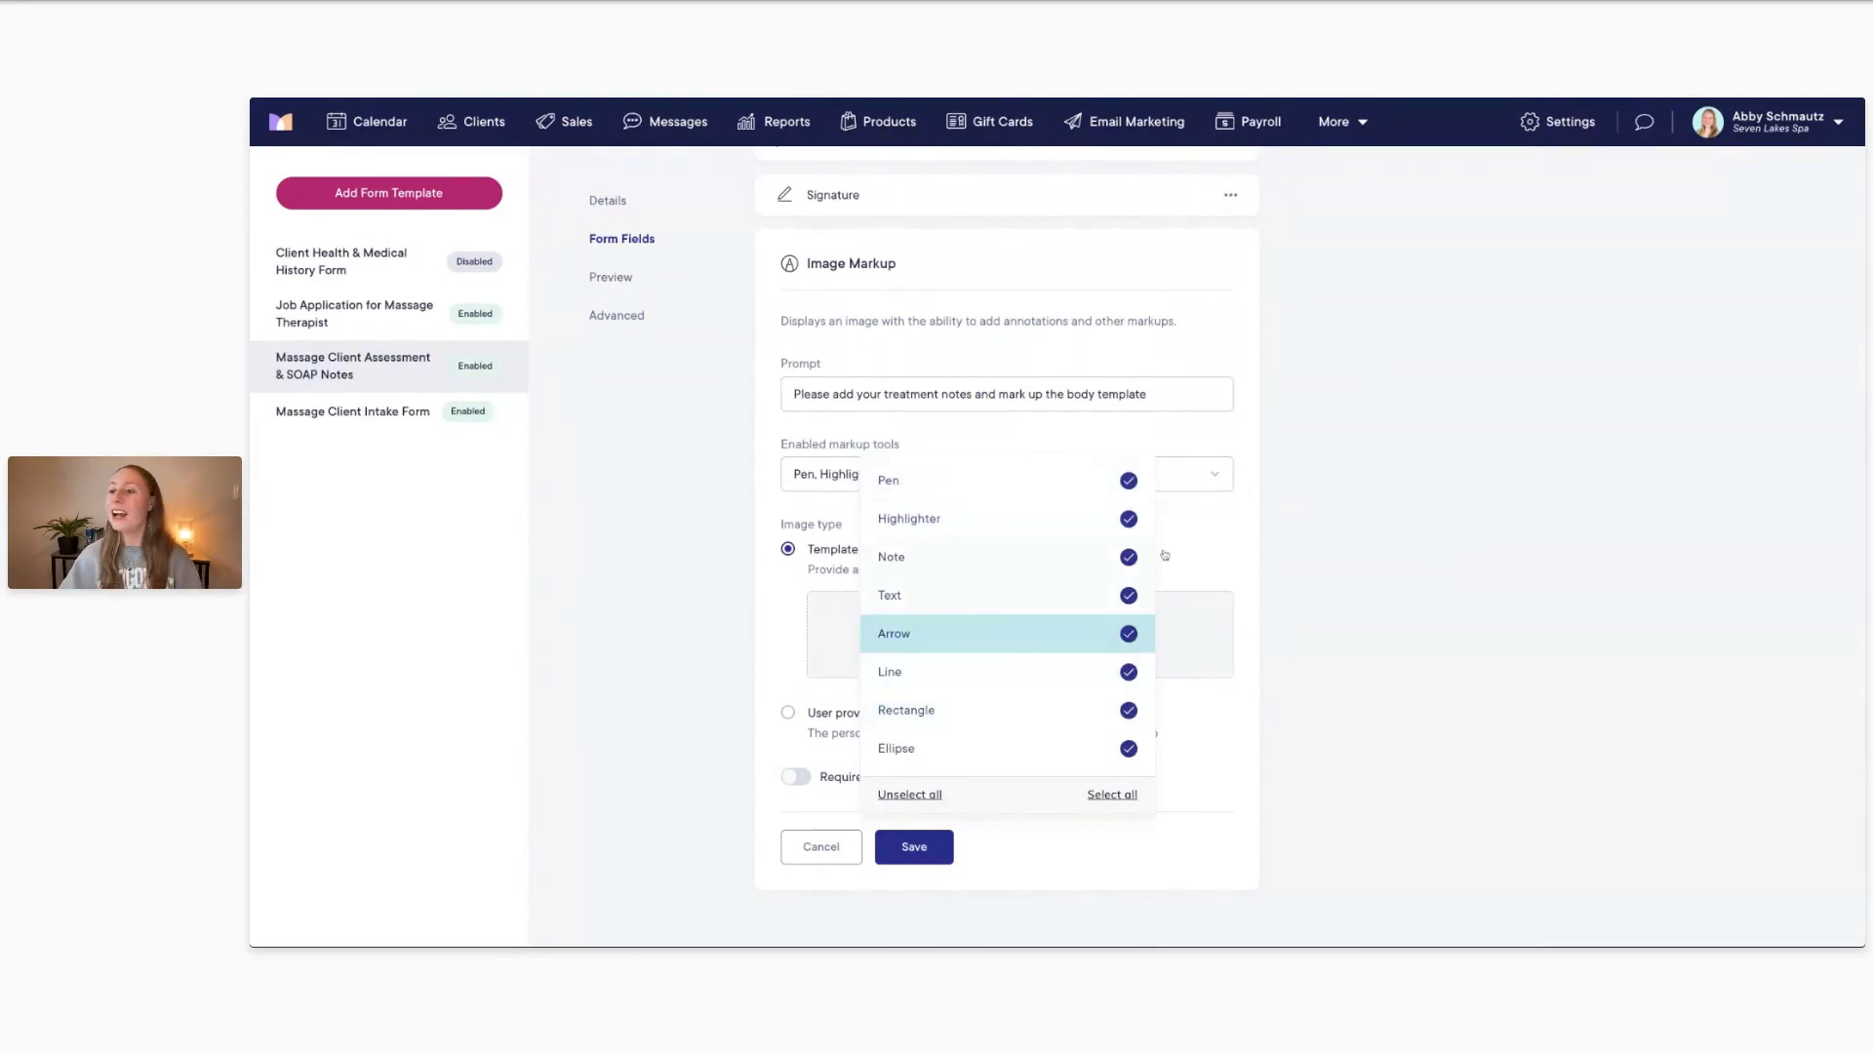
{"action": "left_click", "coordinate": [1313, 537]}
{"action": "left_click", "coordinate": [1014, 475]}
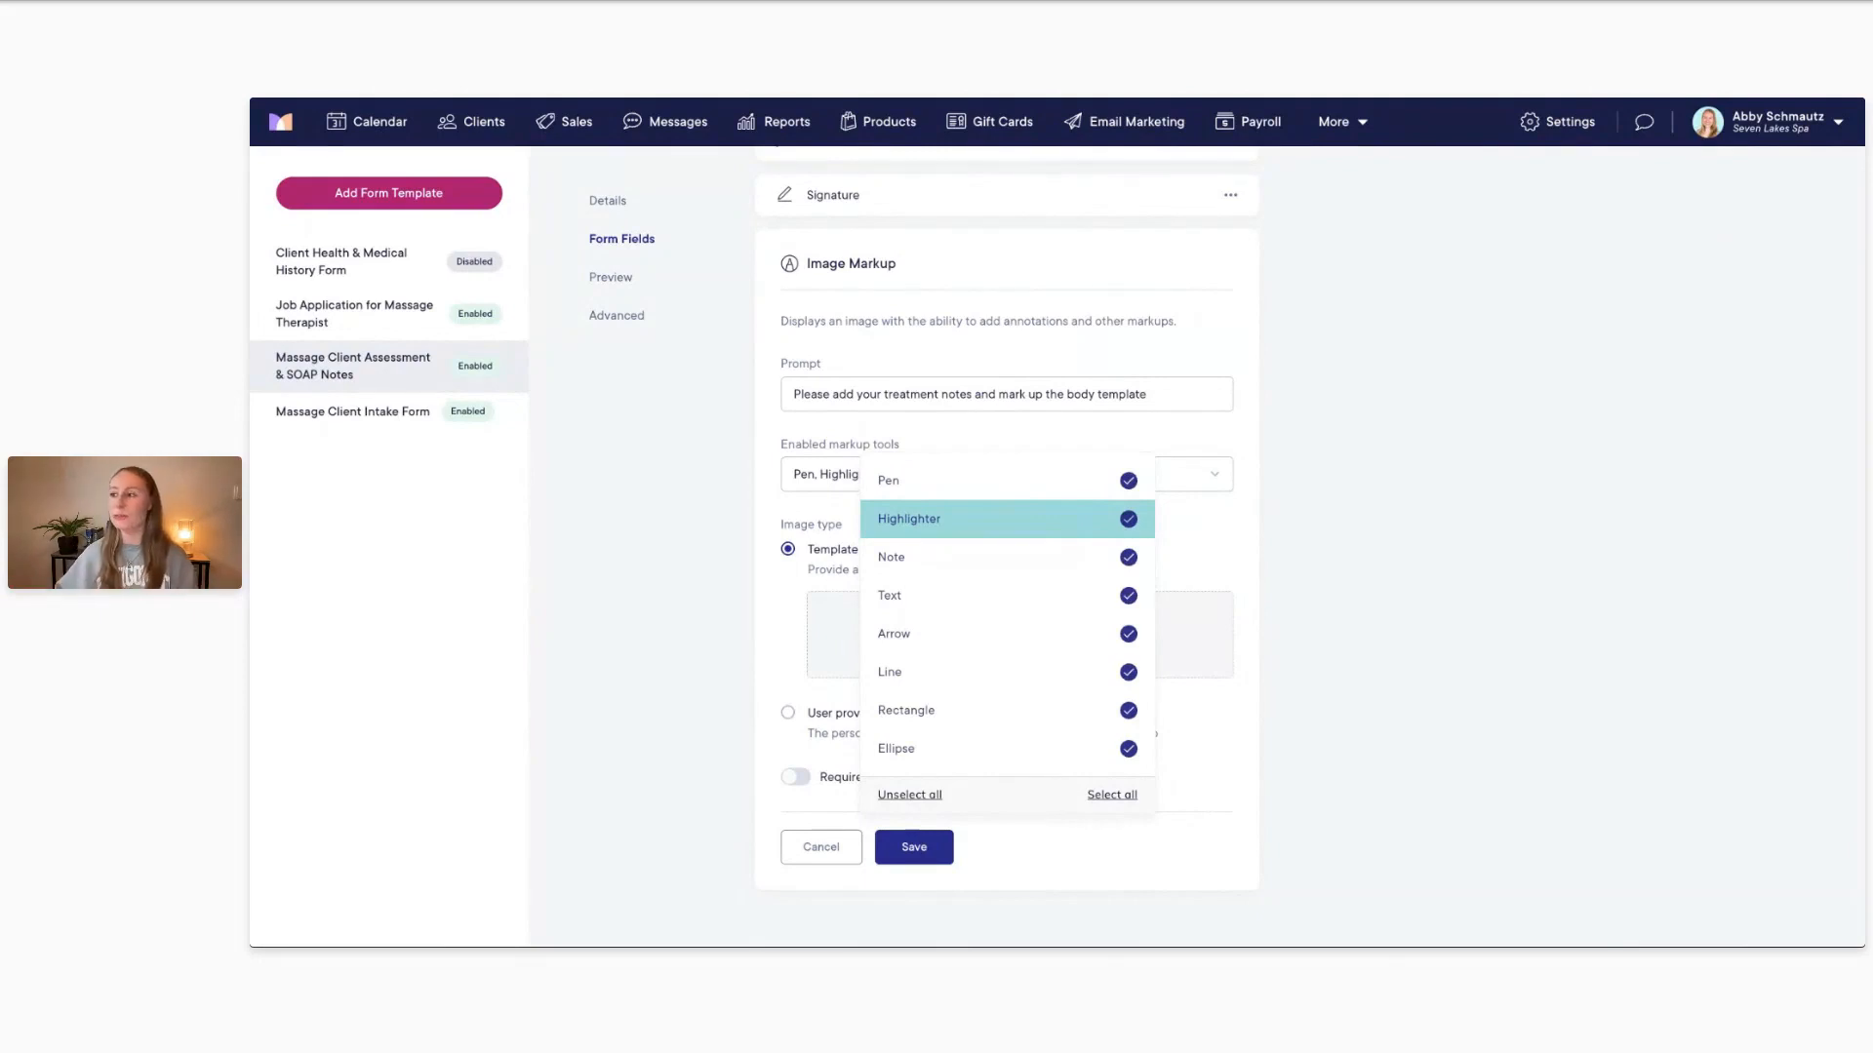
{"action": "left_click", "coordinate": [1130, 481]}
{"action": "left_click", "coordinate": [1128, 520]}
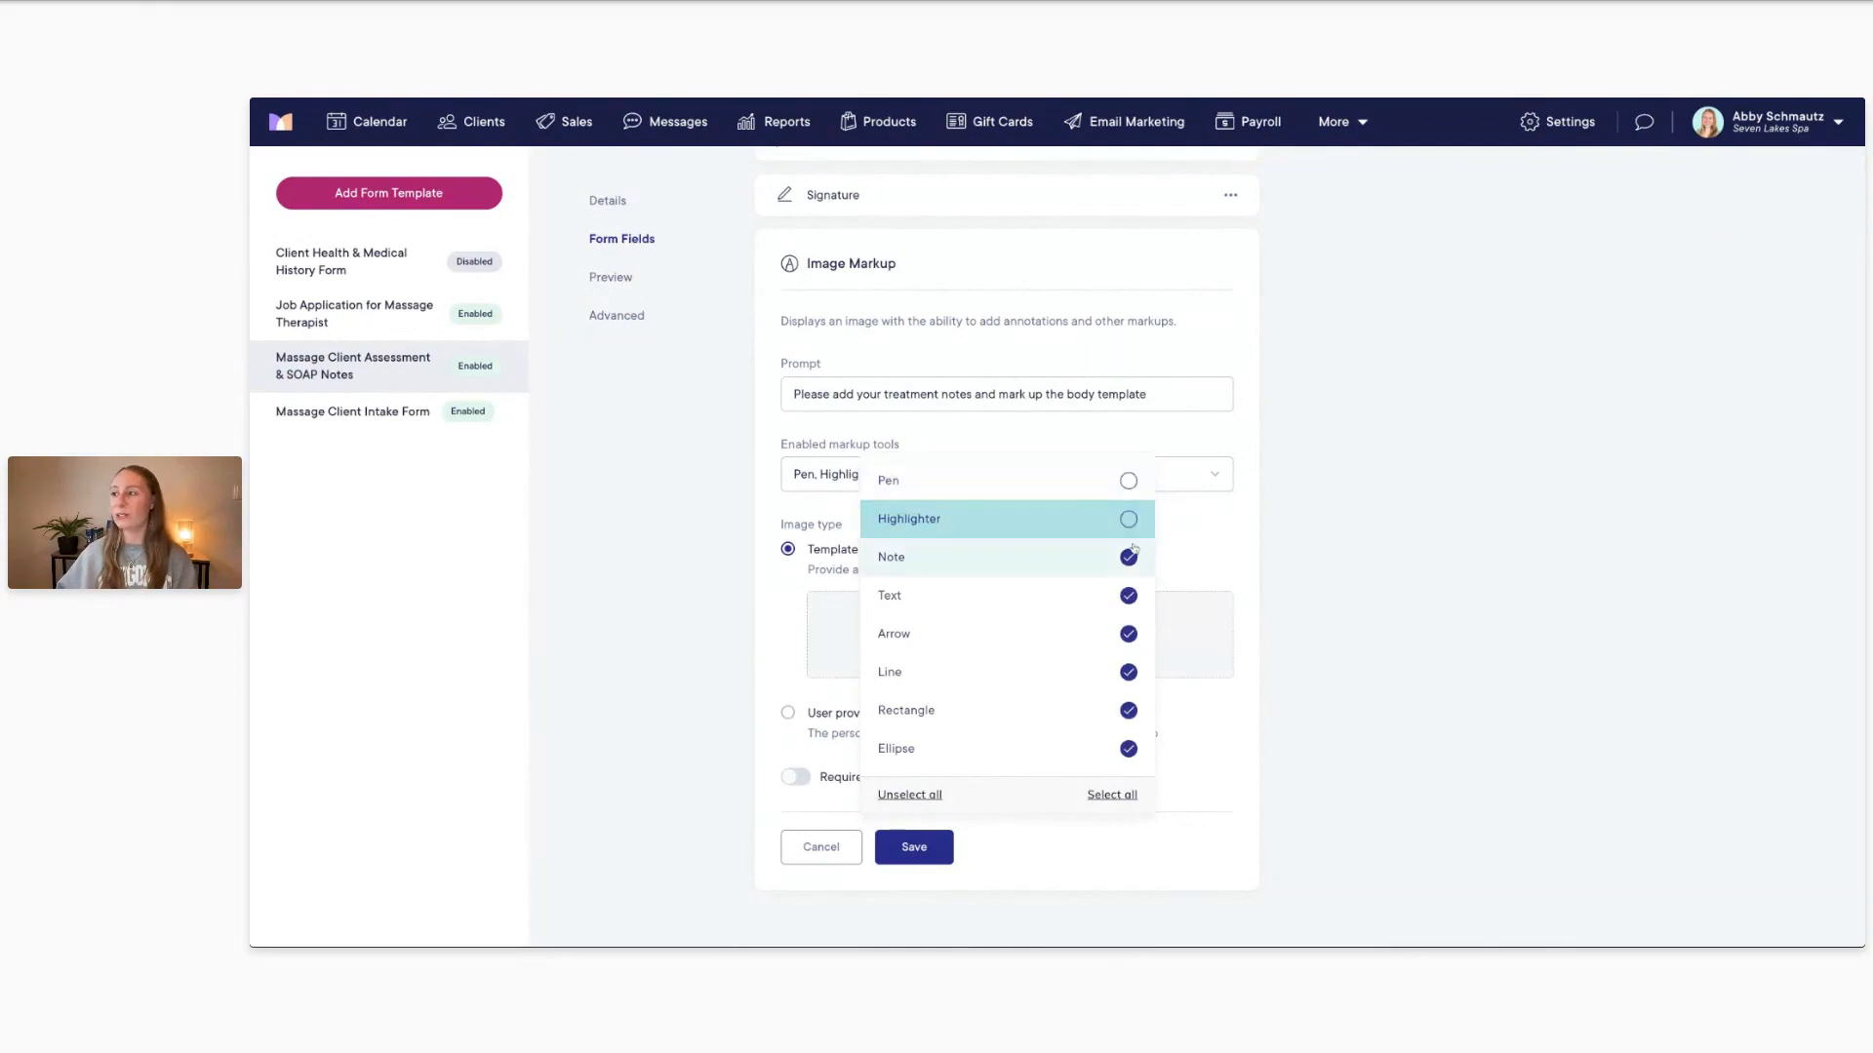
{"action": "left_click", "coordinate": [1133, 562]}
{"action": "left_click", "coordinate": [1133, 639]}
{"action": "left_click", "coordinate": [1134, 677]}
{"action": "left_click", "coordinate": [1128, 711]}
{"action": "left_click", "coordinate": [1128, 748]}
Re-enable the Arrow, Line, Rectangle, Ellipse, Note, Highlighter and Pen markup tools and close the tool selection
{"action": "left_click", "coordinate": [1128, 634]}
{"action": "left_click", "coordinate": [1128, 672]}
{"action": "left_click", "coordinate": [1129, 710]}
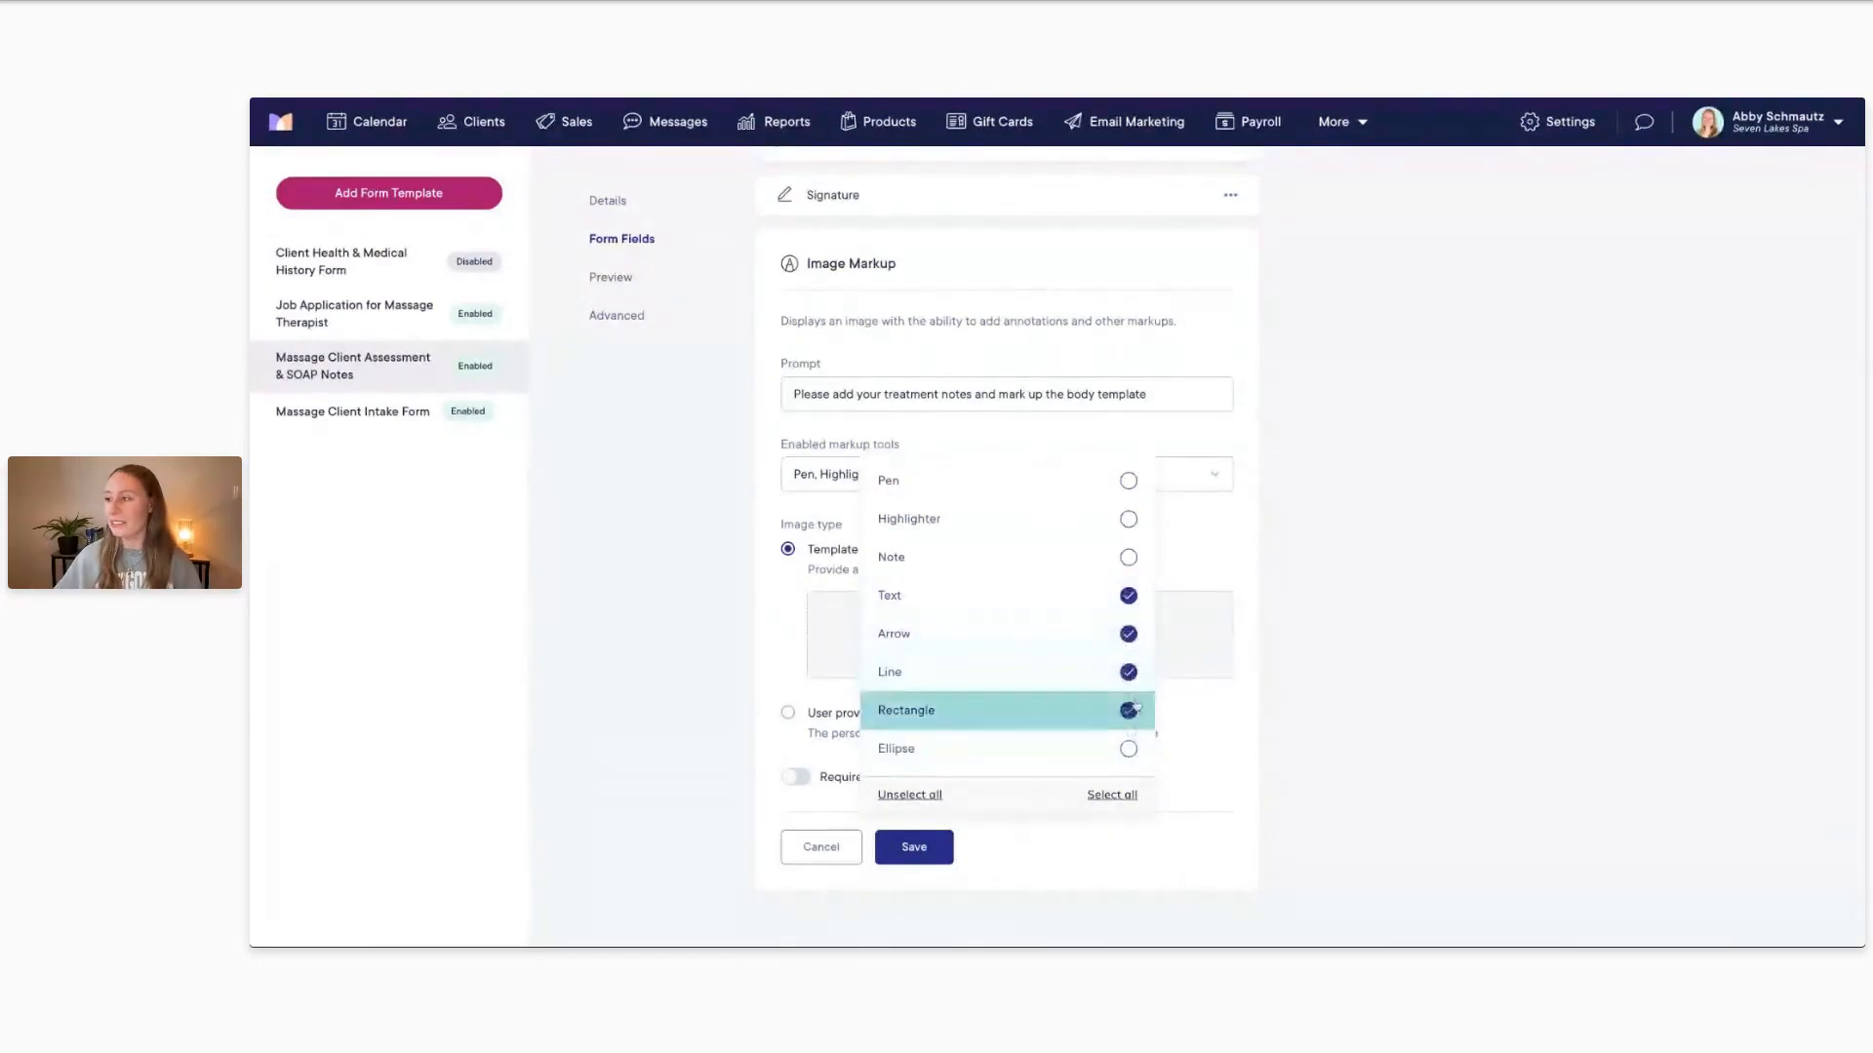
{"action": "left_click", "coordinate": [1128, 748]}
{"action": "left_click", "coordinate": [1129, 557]}
{"action": "left_click", "coordinate": [1128, 519]}
{"action": "left_click", "coordinate": [1128, 480]}
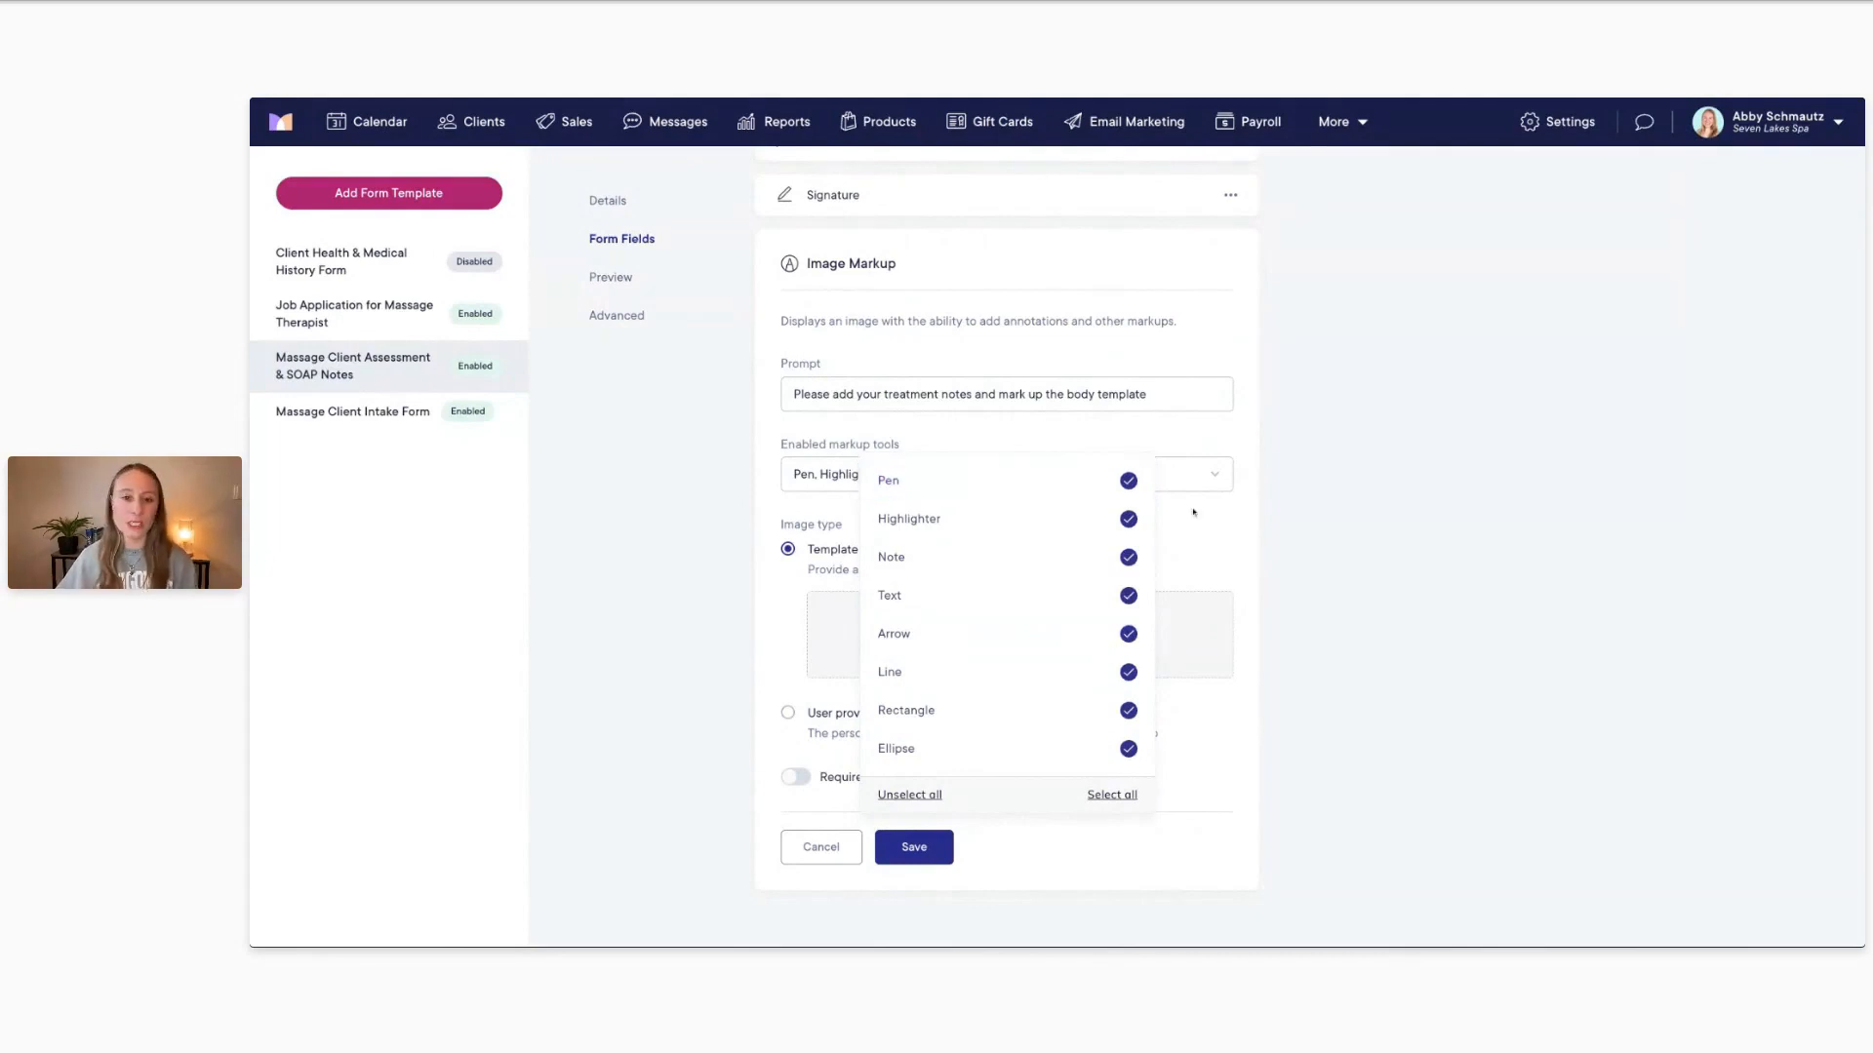
{"action": "key", "text": "Escape"}
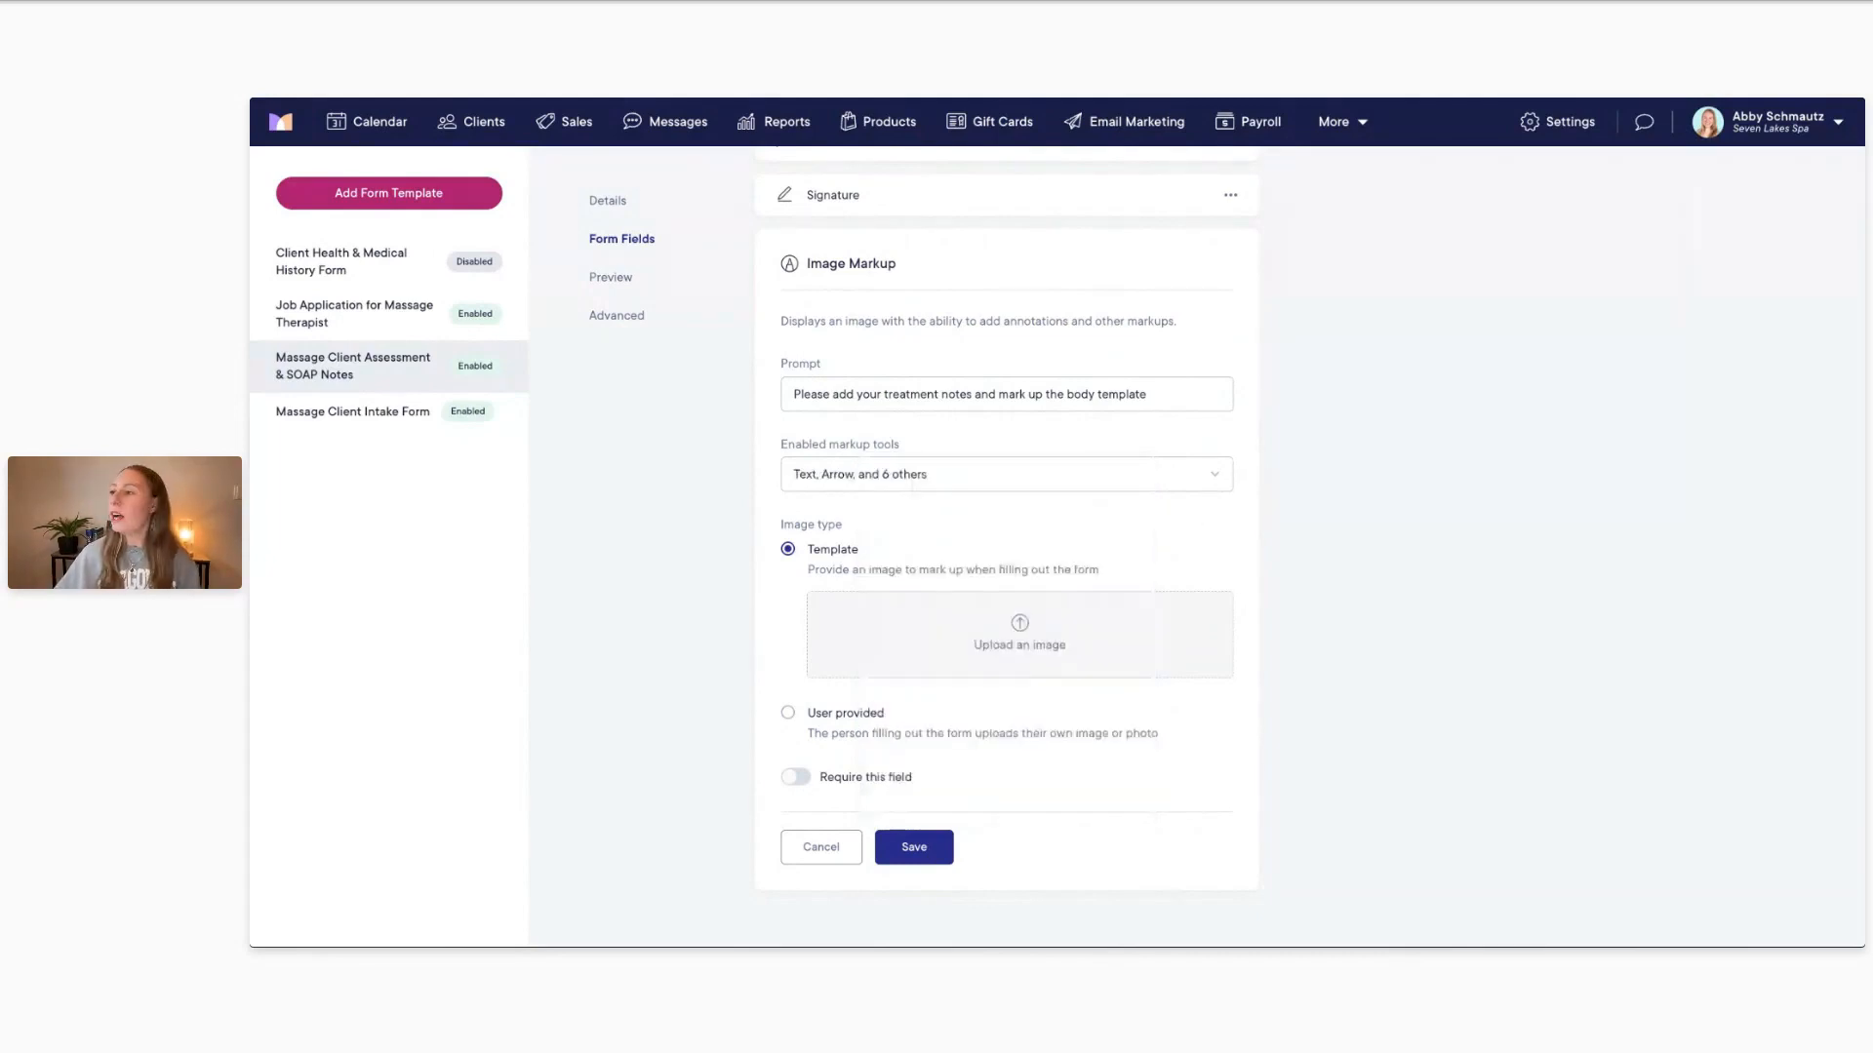
{"action": "left_click", "coordinate": [1156, 488]}
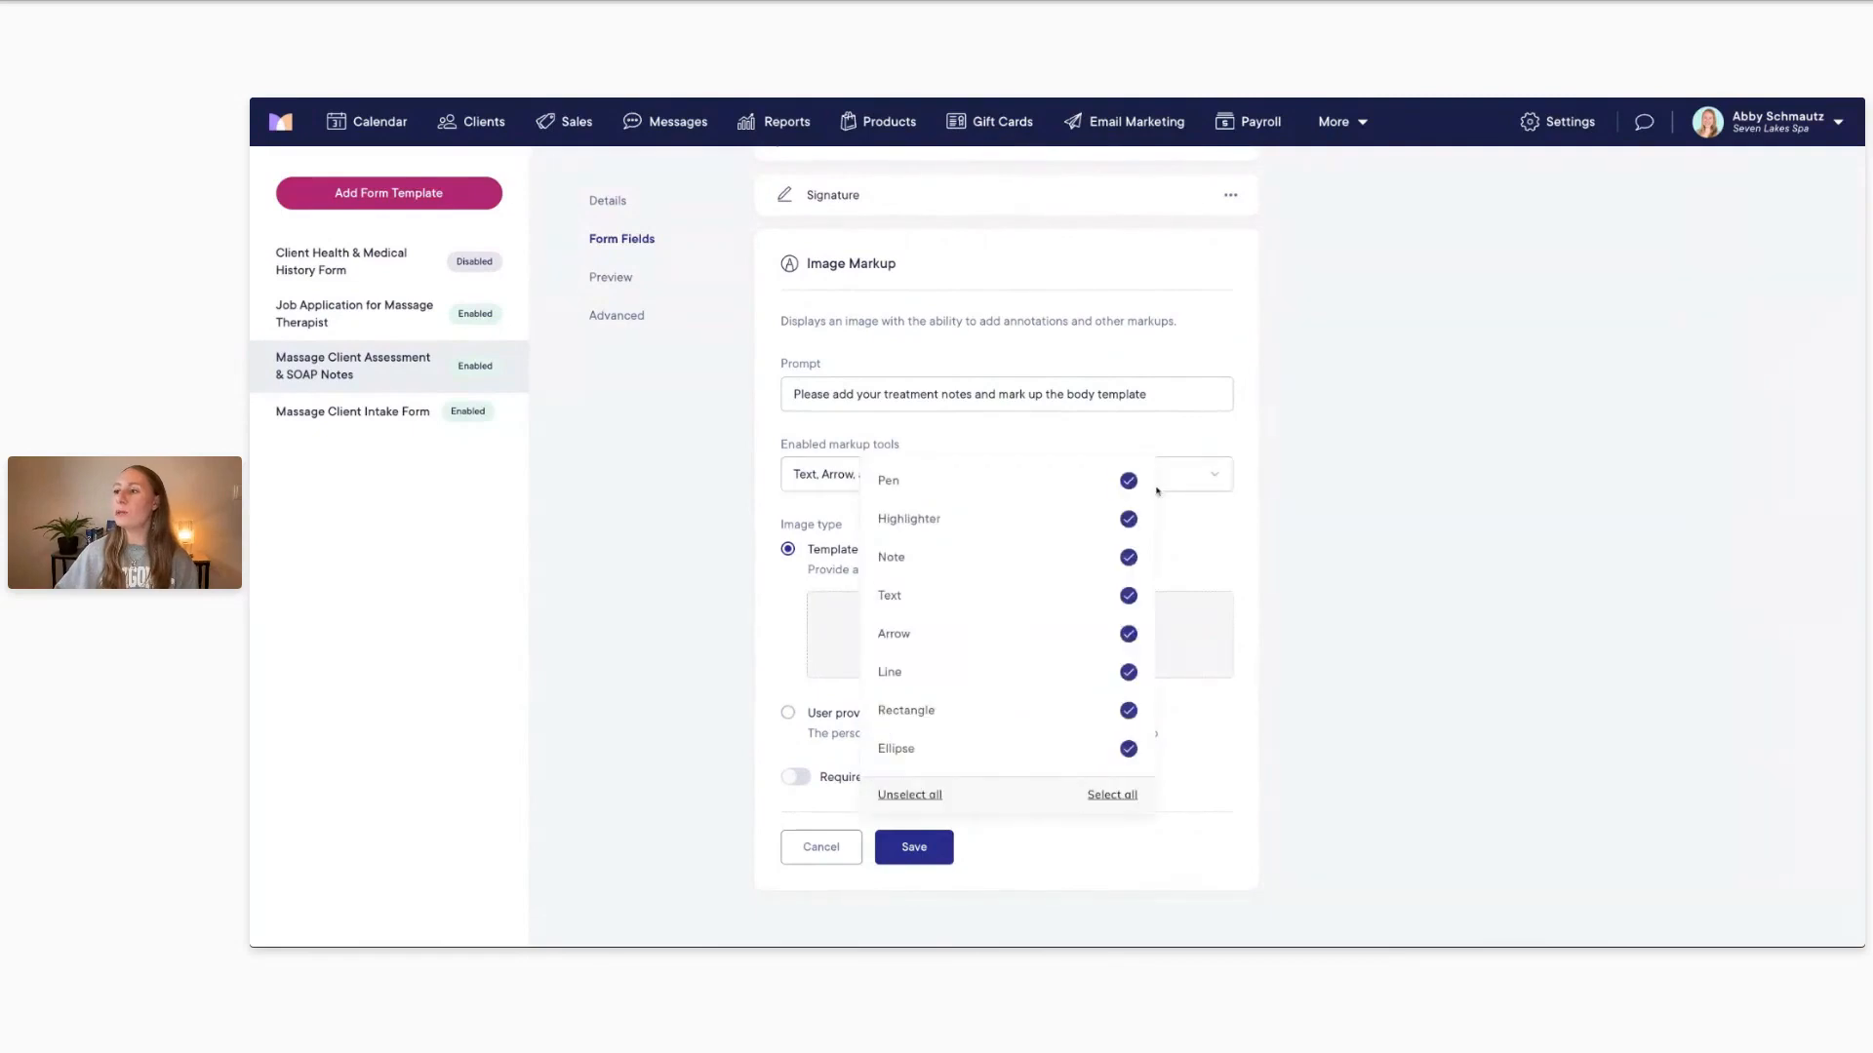
{"action": "left_click", "coordinate": [1158, 491]}
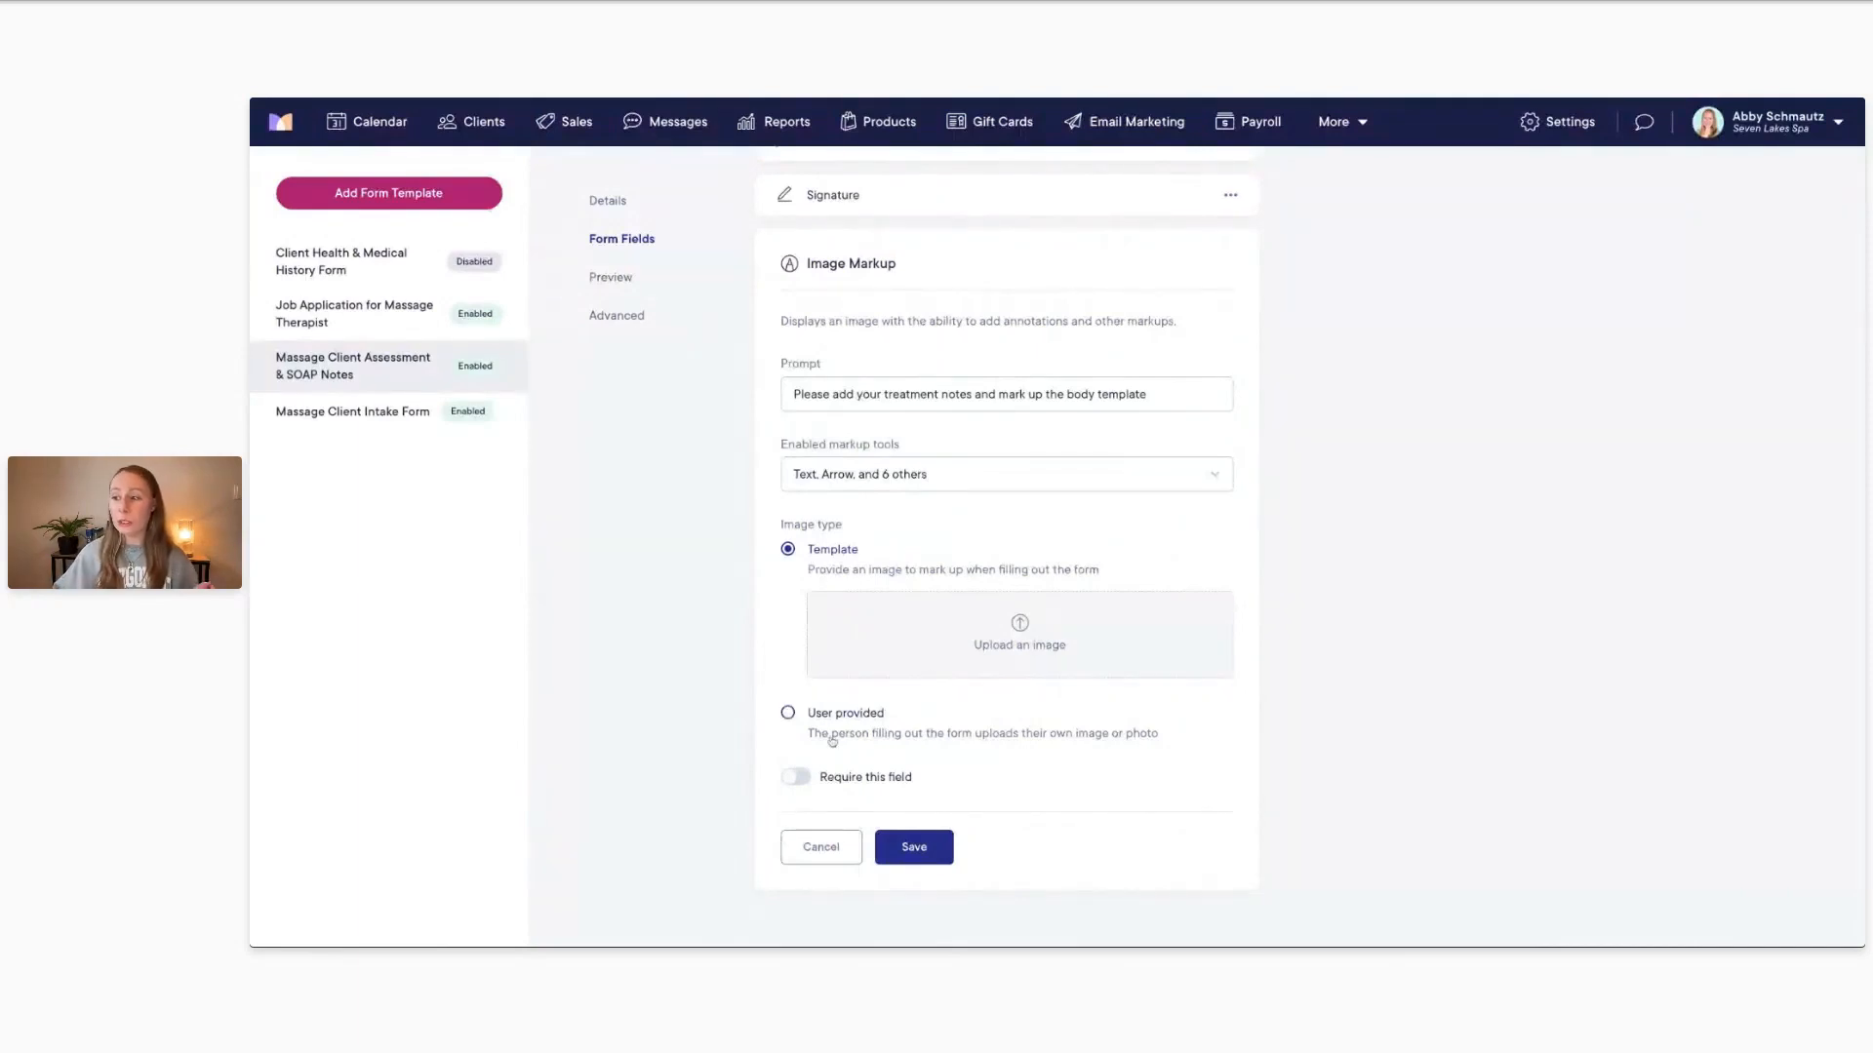
Set the image type to Template, upload full-body-front-and-back.jpg as the image, and save the Image Markup field
{"action": "left_click", "coordinate": [787, 711]}
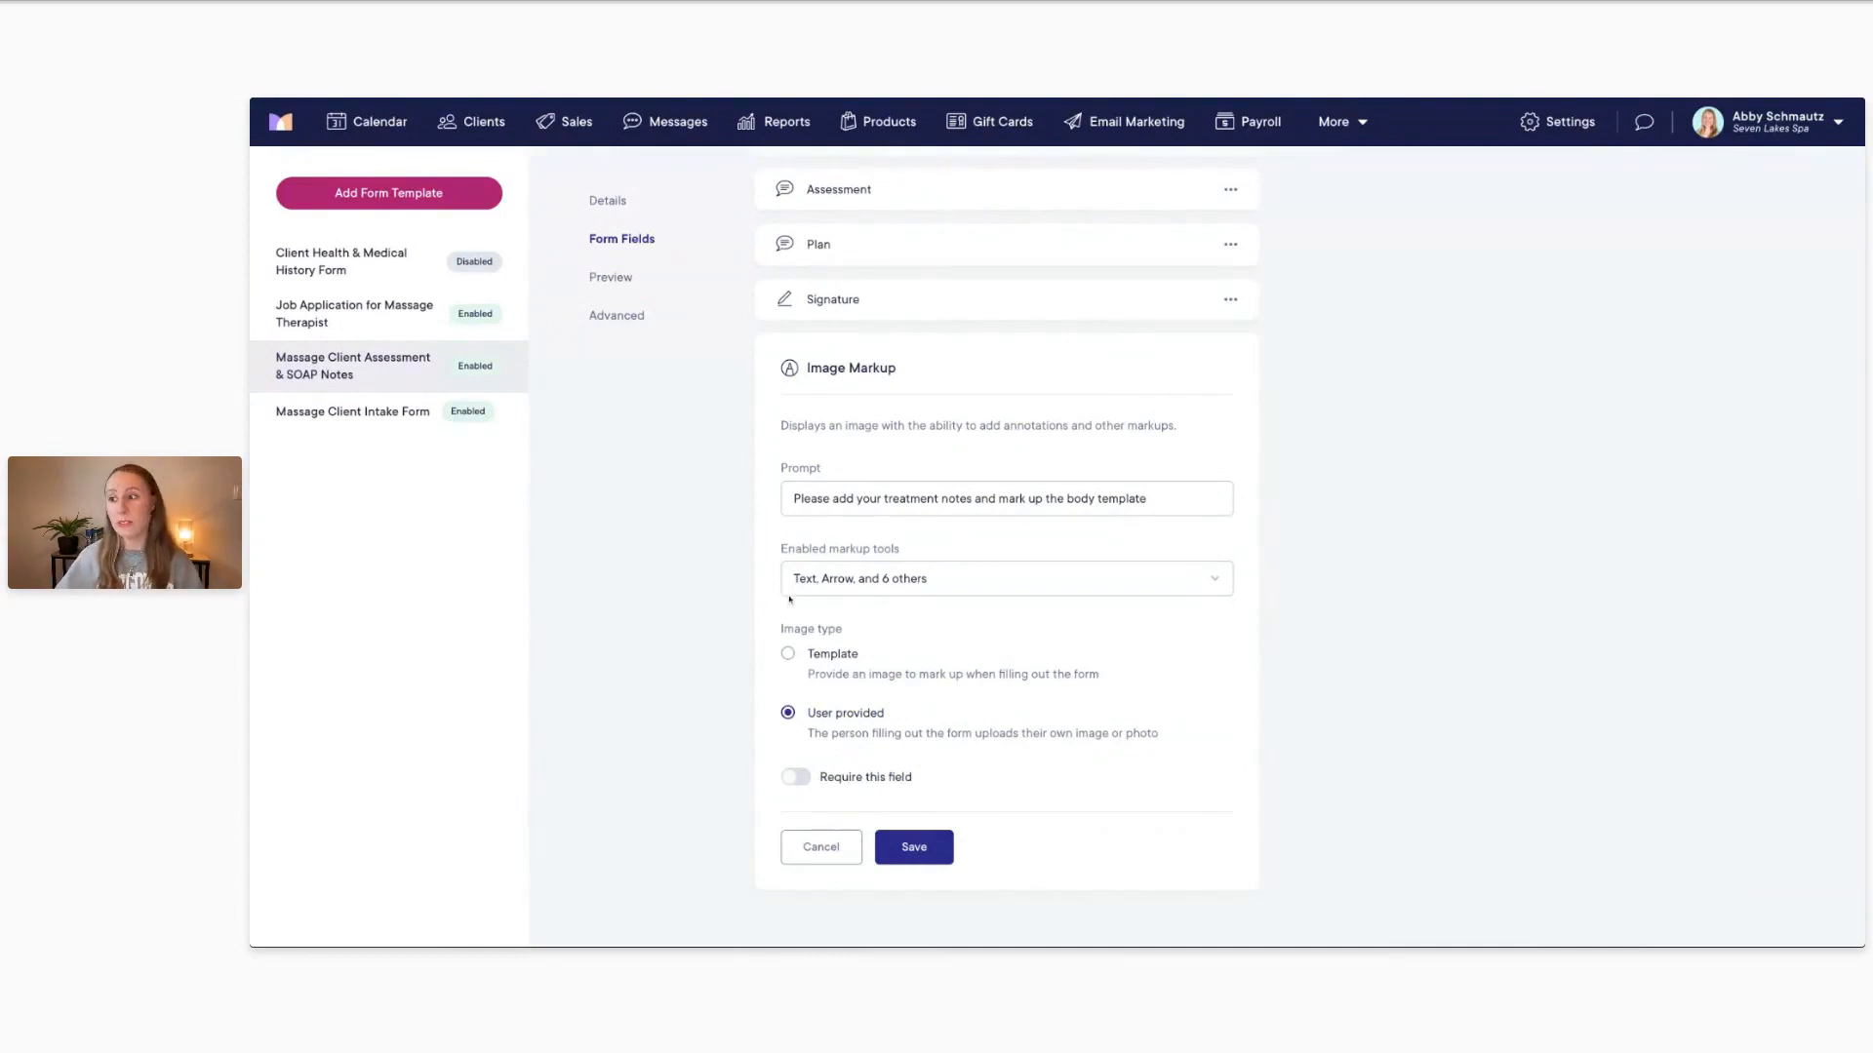
{"action": "left_click", "coordinate": [816, 656]}
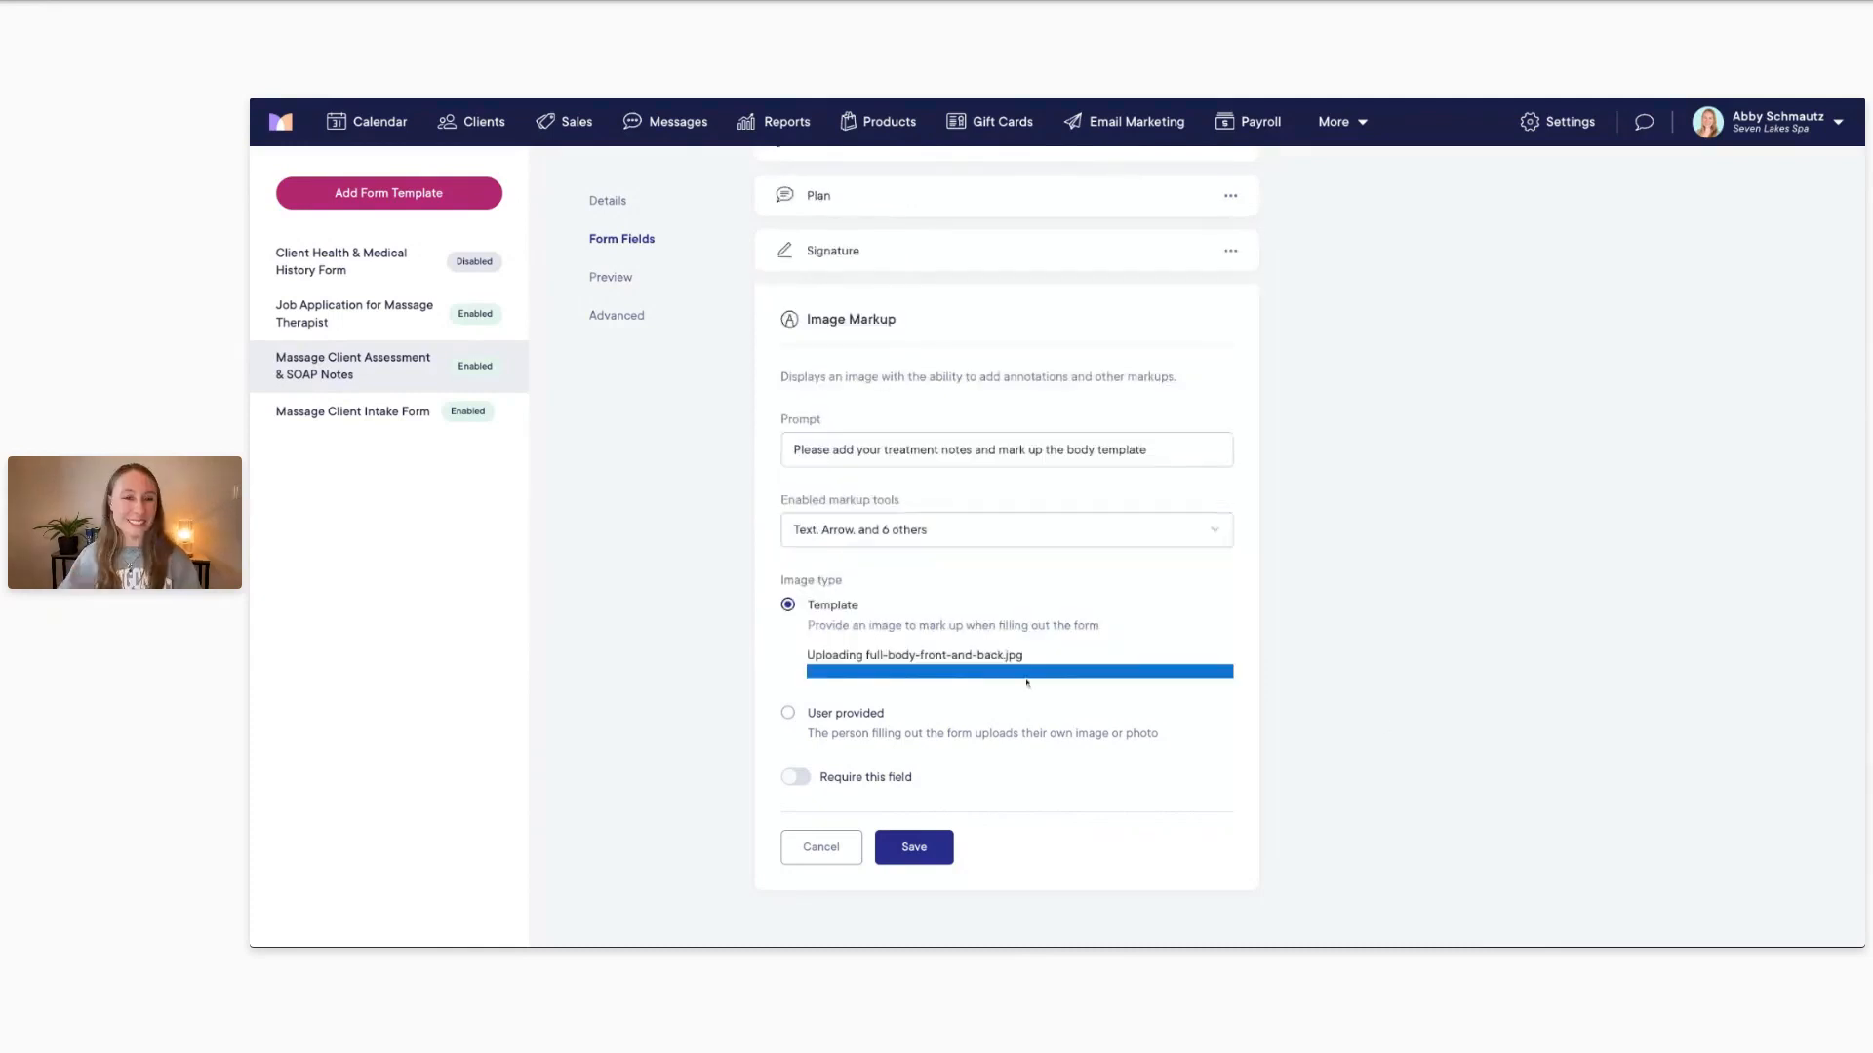
{"action": "scroll", "coordinate": [1026, 682], "scroll_direction": "down", "scroll_amount": 3}
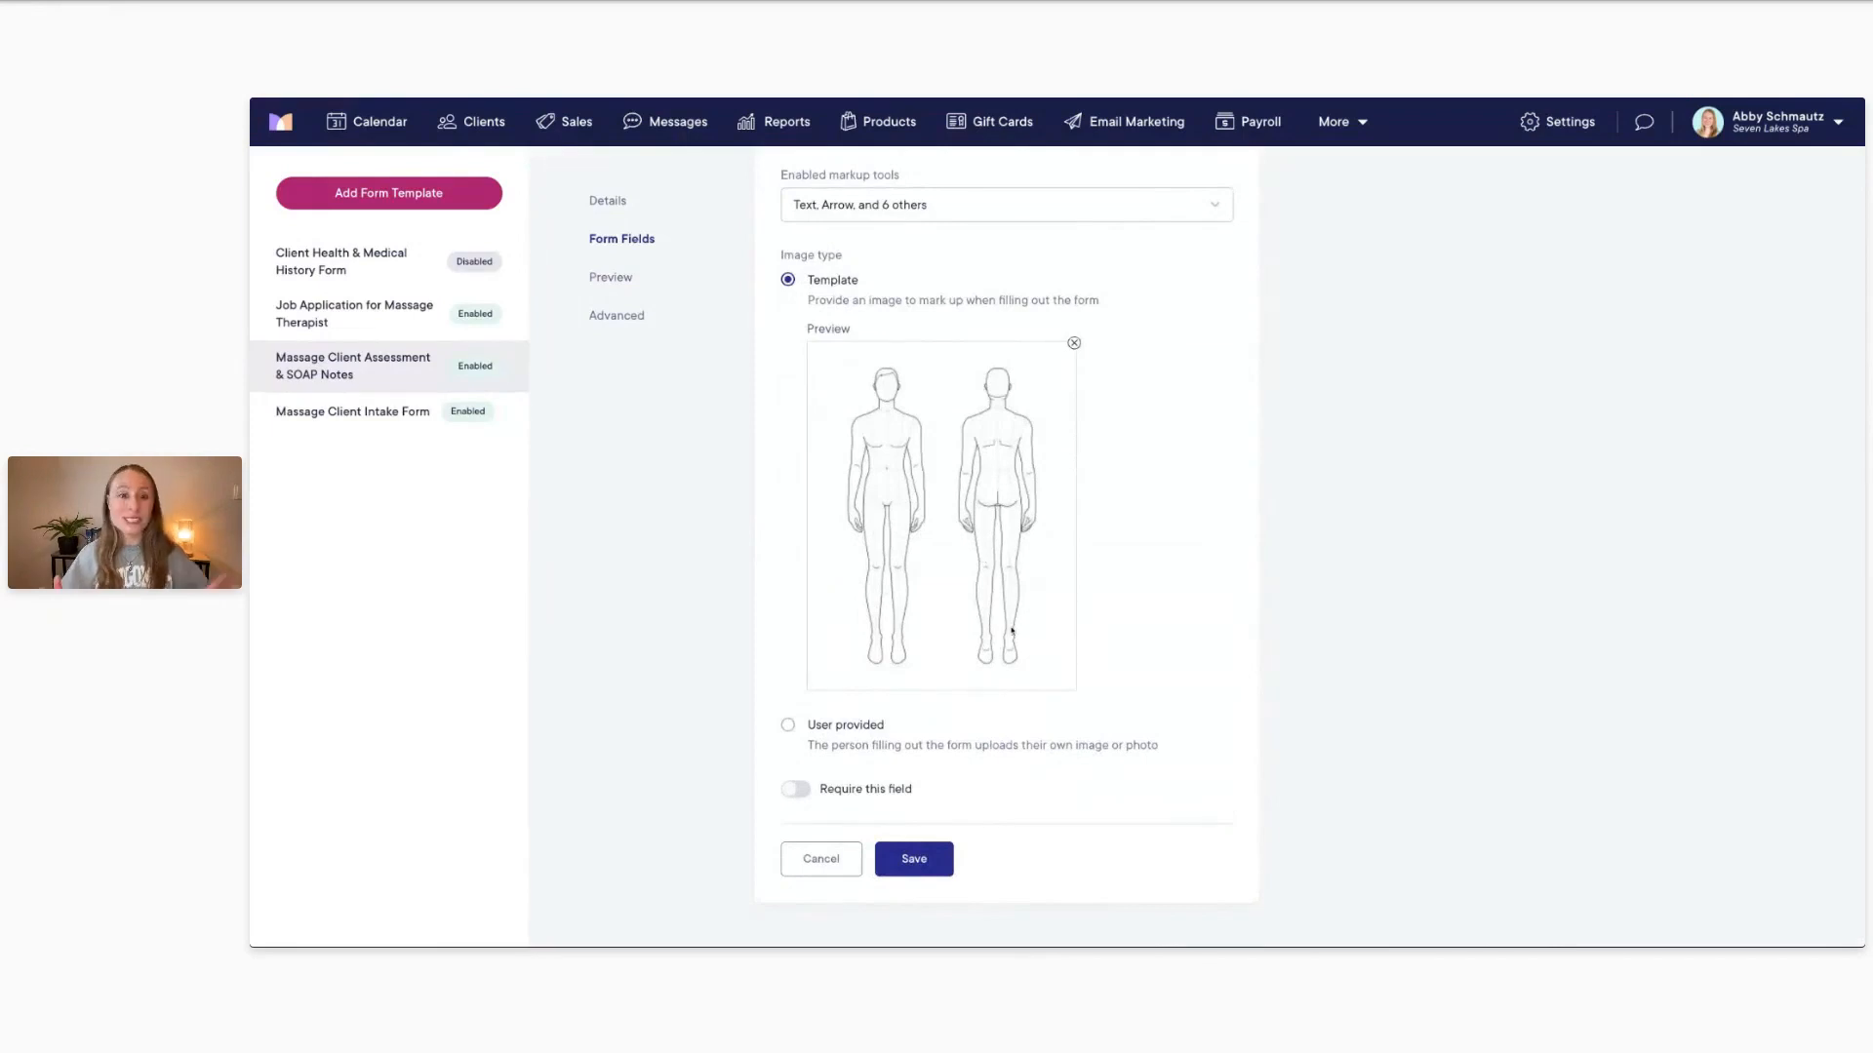
{"action": "left_click", "coordinate": [924, 862]}
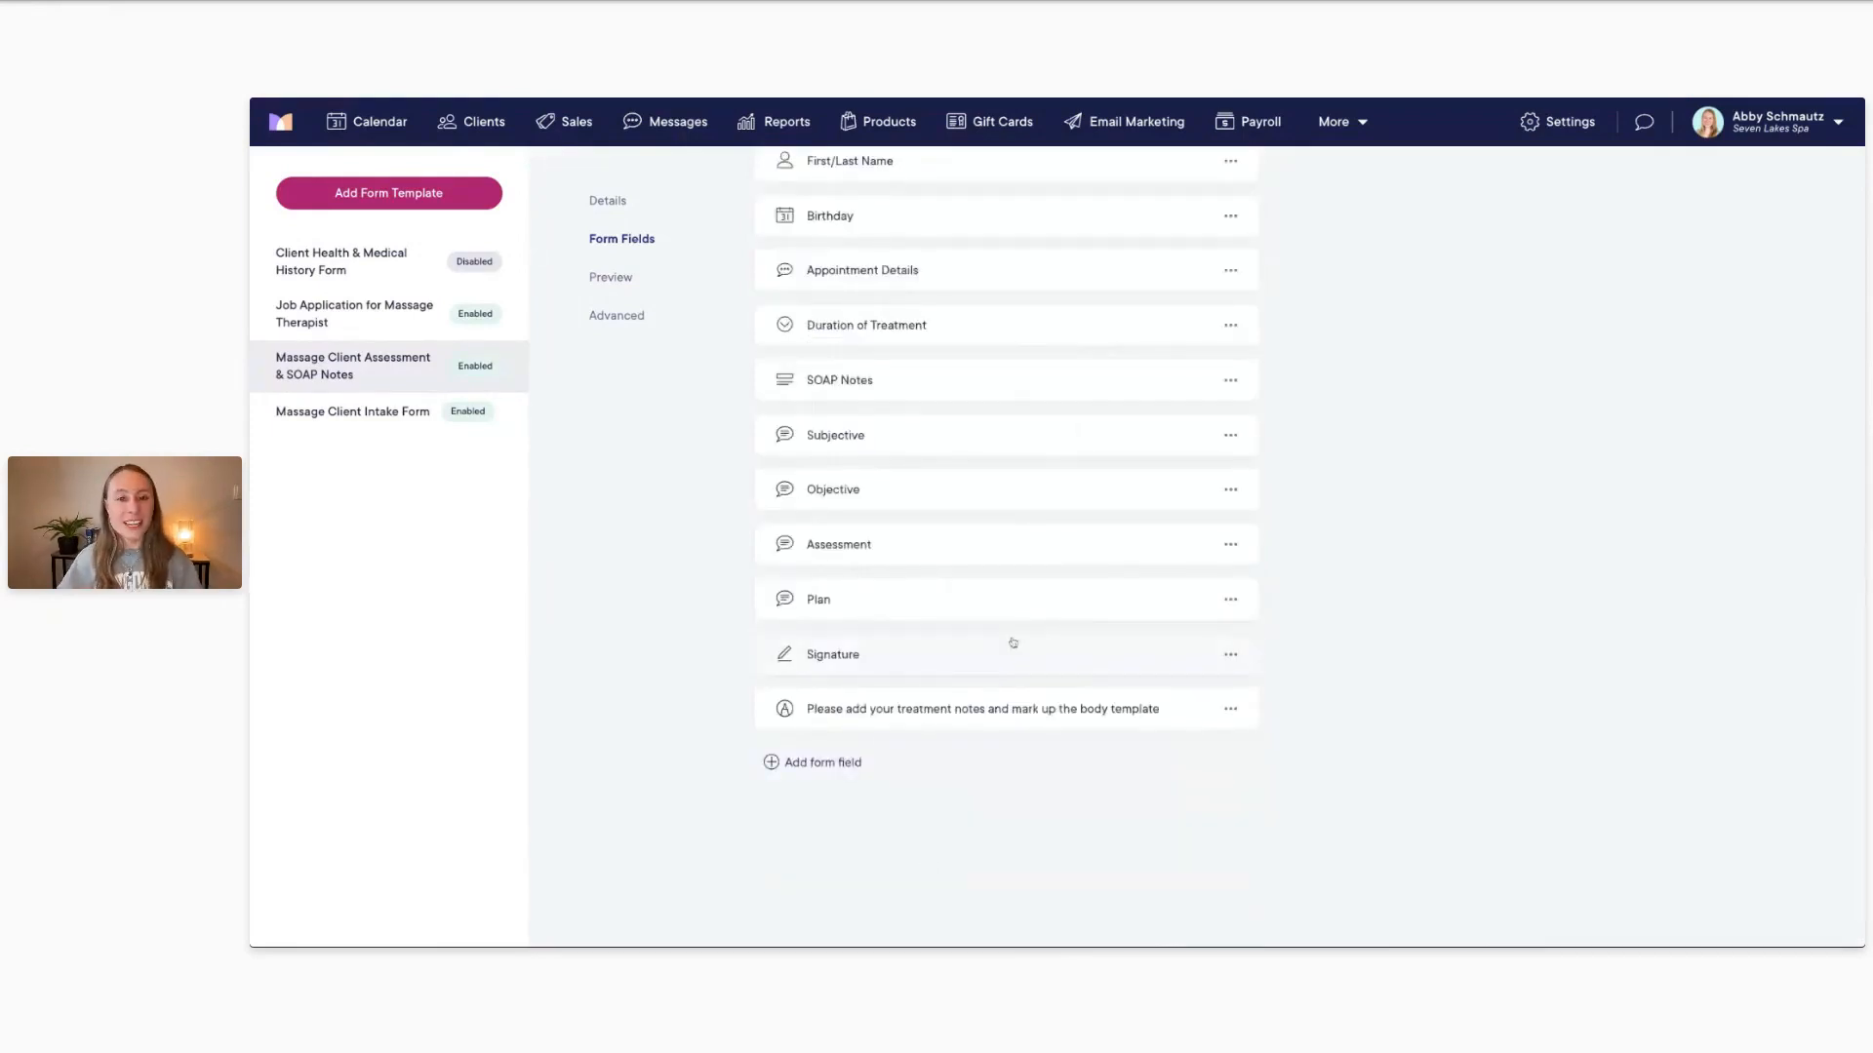
Reorder the form fields so the body template image markup field sits directly above Signature, and finish reordering
{"action": "scroll", "coordinate": [1005, 556], "scroll_direction": "up", "scroll_amount": 2}
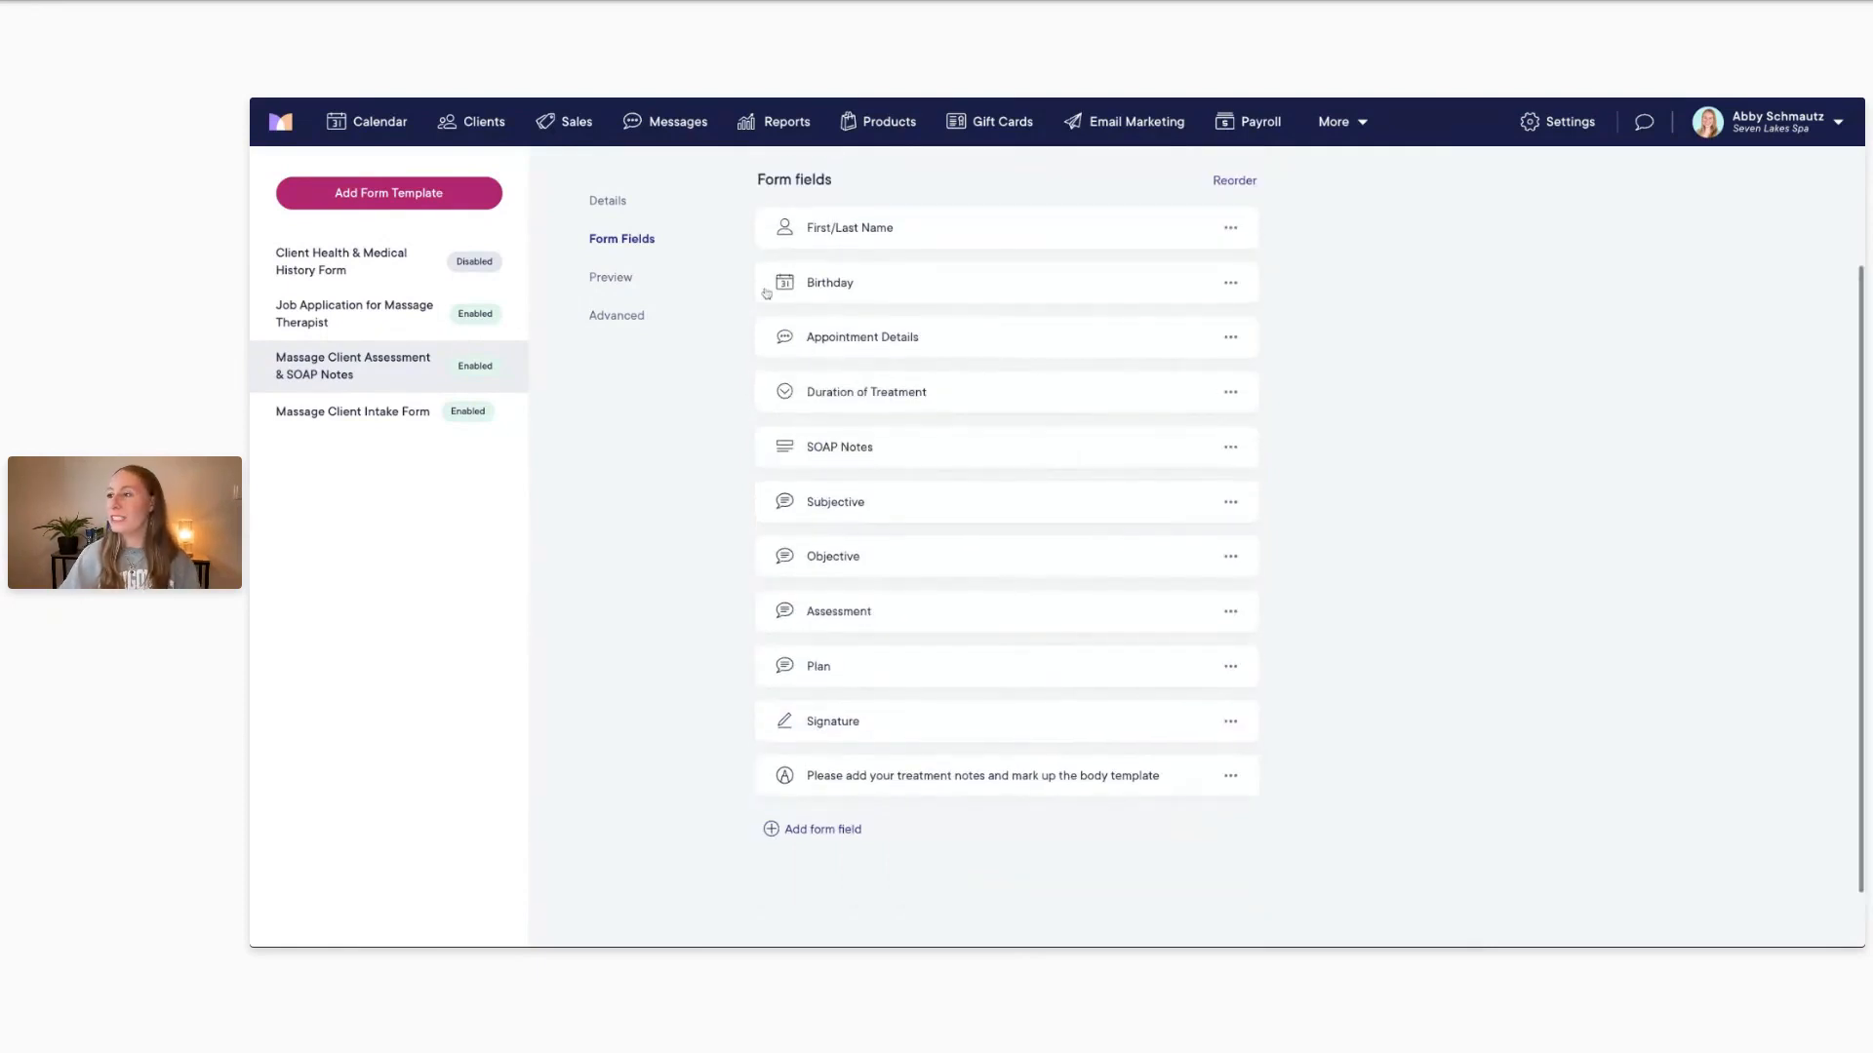
{"action": "scroll", "coordinate": [1108, 347], "scroll_direction": "up", "scroll_amount": 3}
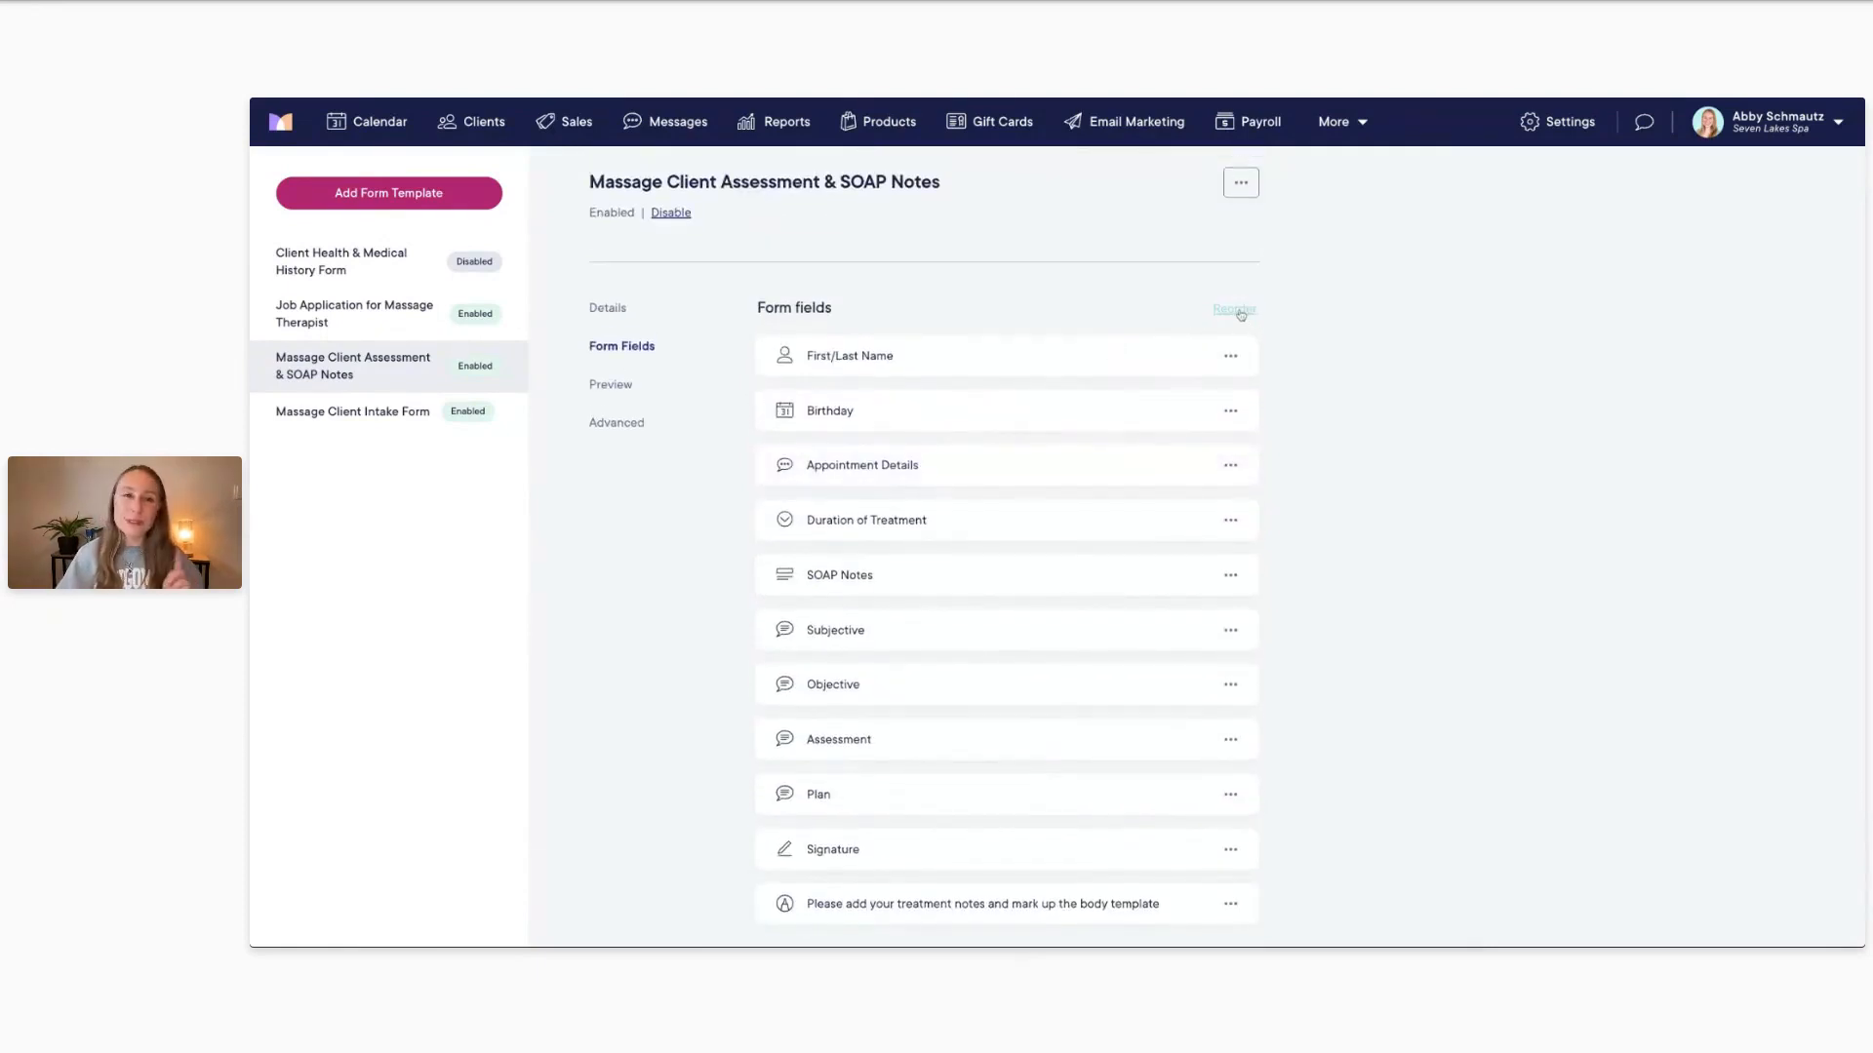
{"action": "left_click", "coordinate": [1235, 310]}
{"action": "scroll", "coordinate": [1032, 576], "scroll_direction": "down", "scroll_amount": 4}
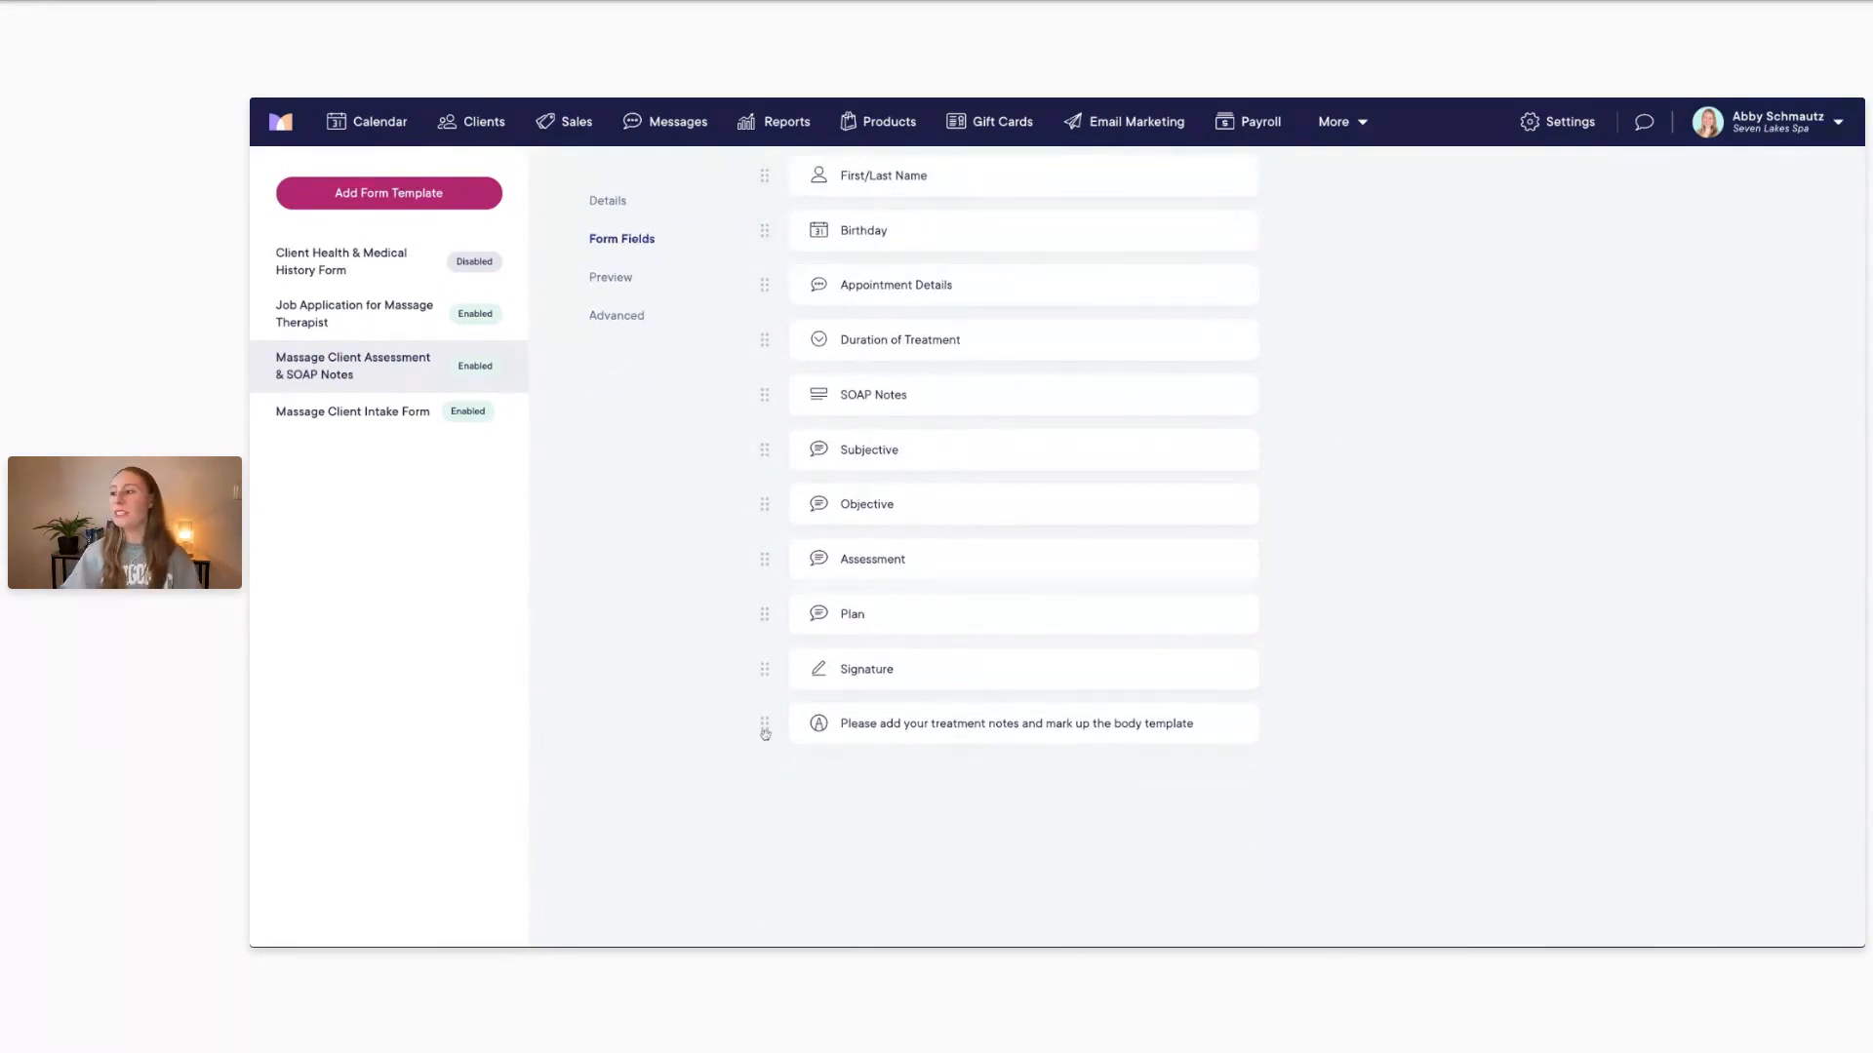
{"action": "left_click_drag", "start_coordinate": [764, 724], "coordinate": [808, 670]}
{"action": "scroll", "coordinate": [1138, 630], "scroll_direction": "up", "scroll_amount": 3}
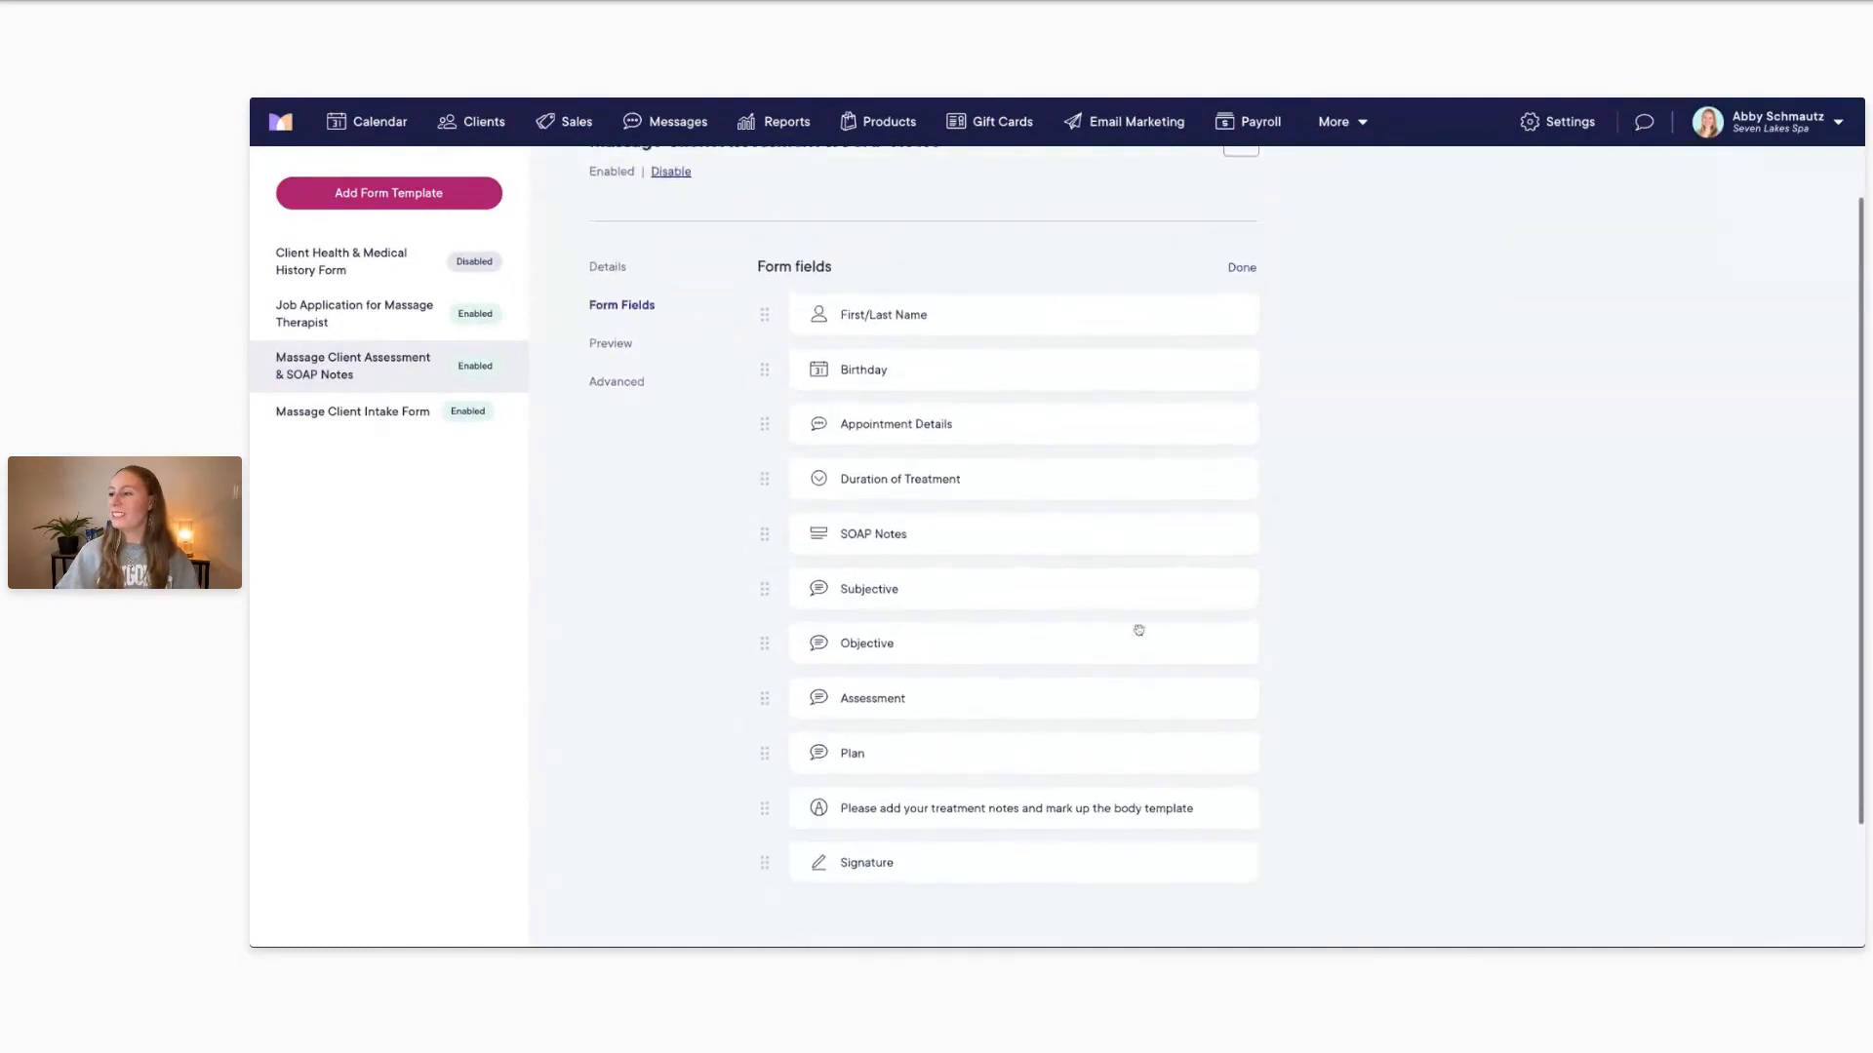
{"action": "left_click", "coordinate": [1241, 269]}
{"action": "scroll", "coordinate": [1342, 364], "scroll_direction": "down", "scroll_amount": 2}
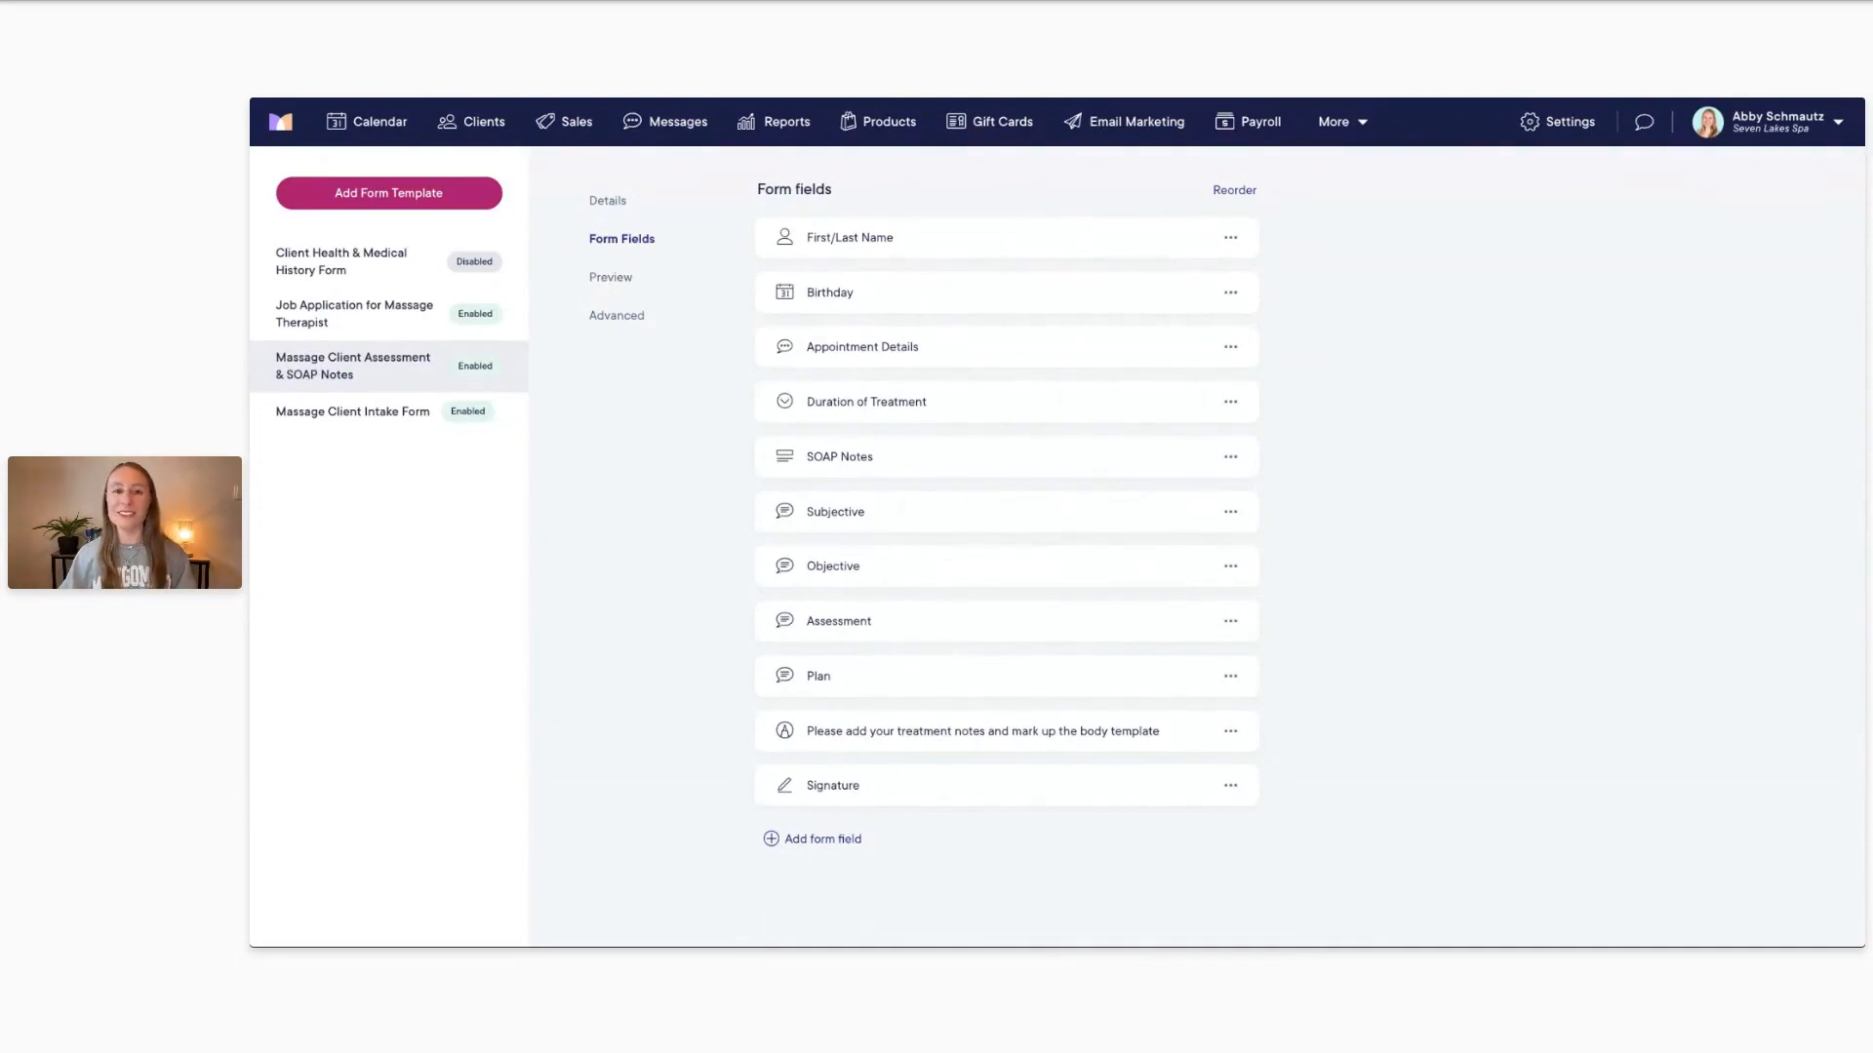
Open Jennifer's 3:30 PM Deep Tissue Massage appointment in the calendar and start filling out its Massage Client Assessment & SOAP Notes form
{"action": "left_click", "coordinate": [367, 124]}
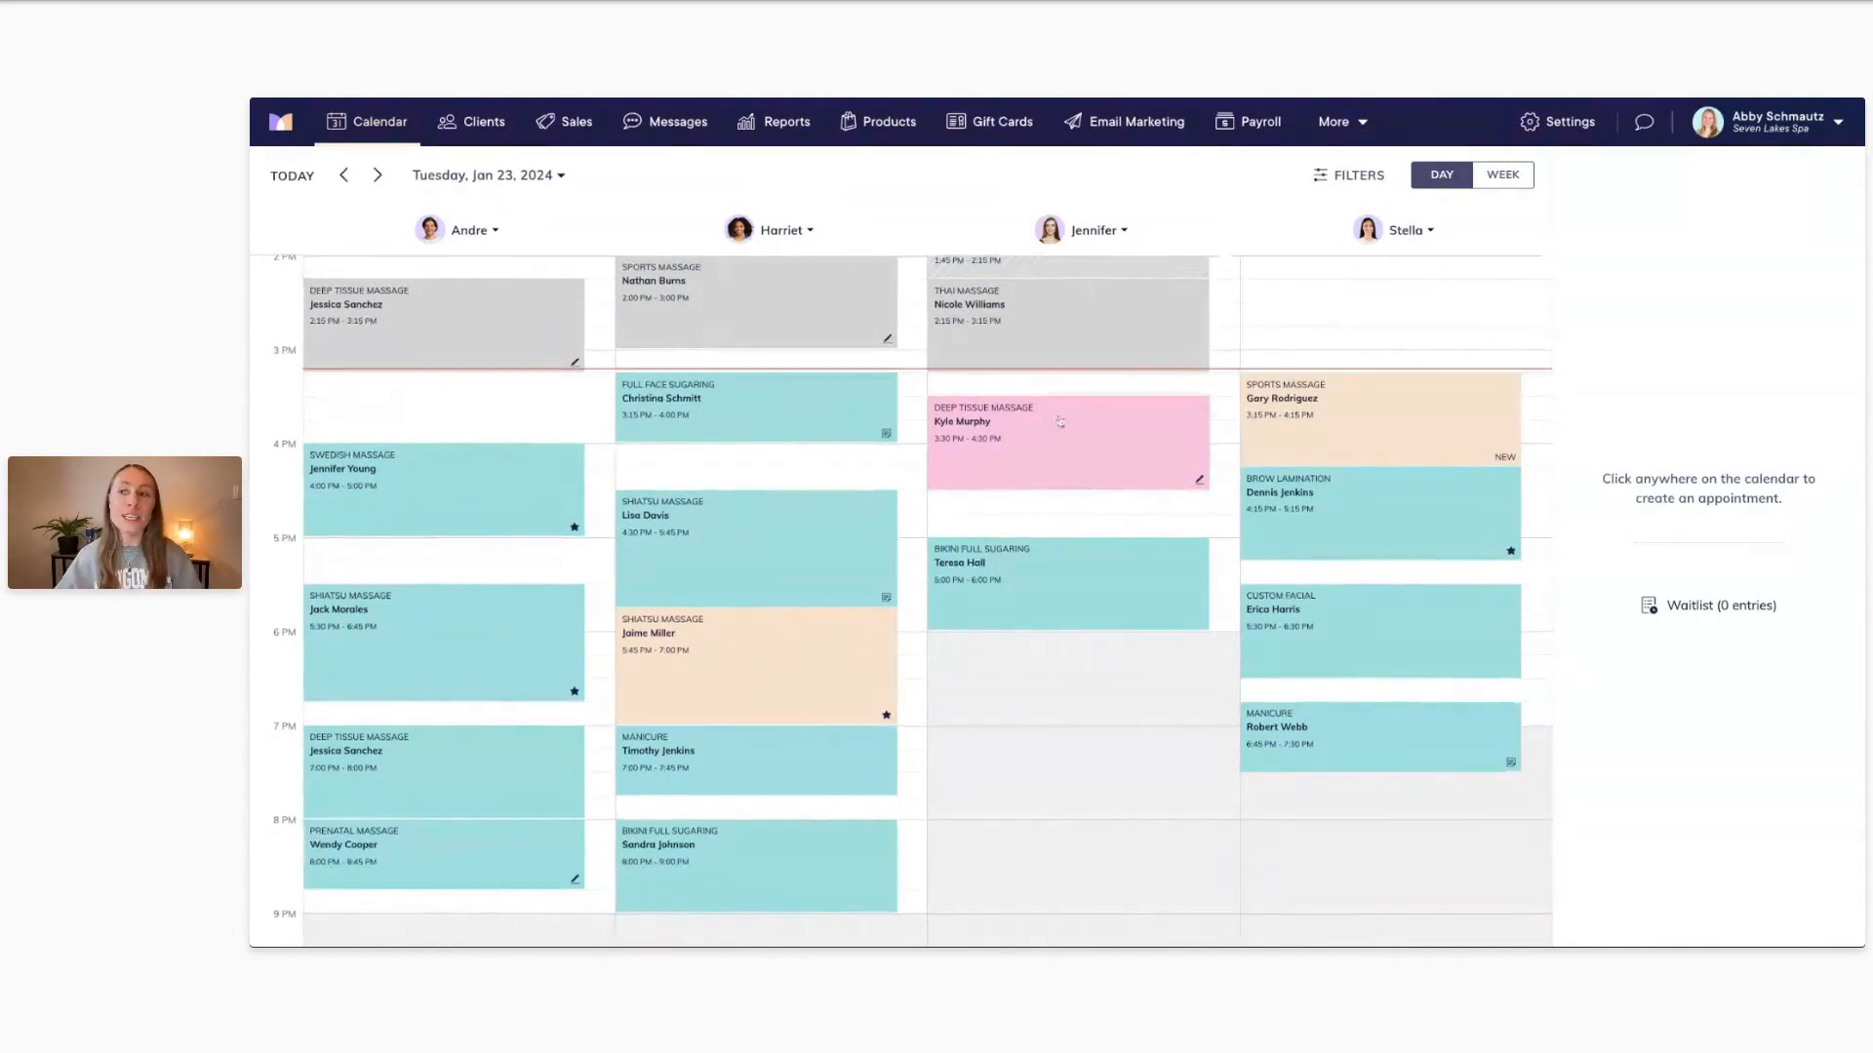
{"action": "scroll", "coordinate": [1060, 421], "scroll_direction": "down", "scroll_amount": 1}
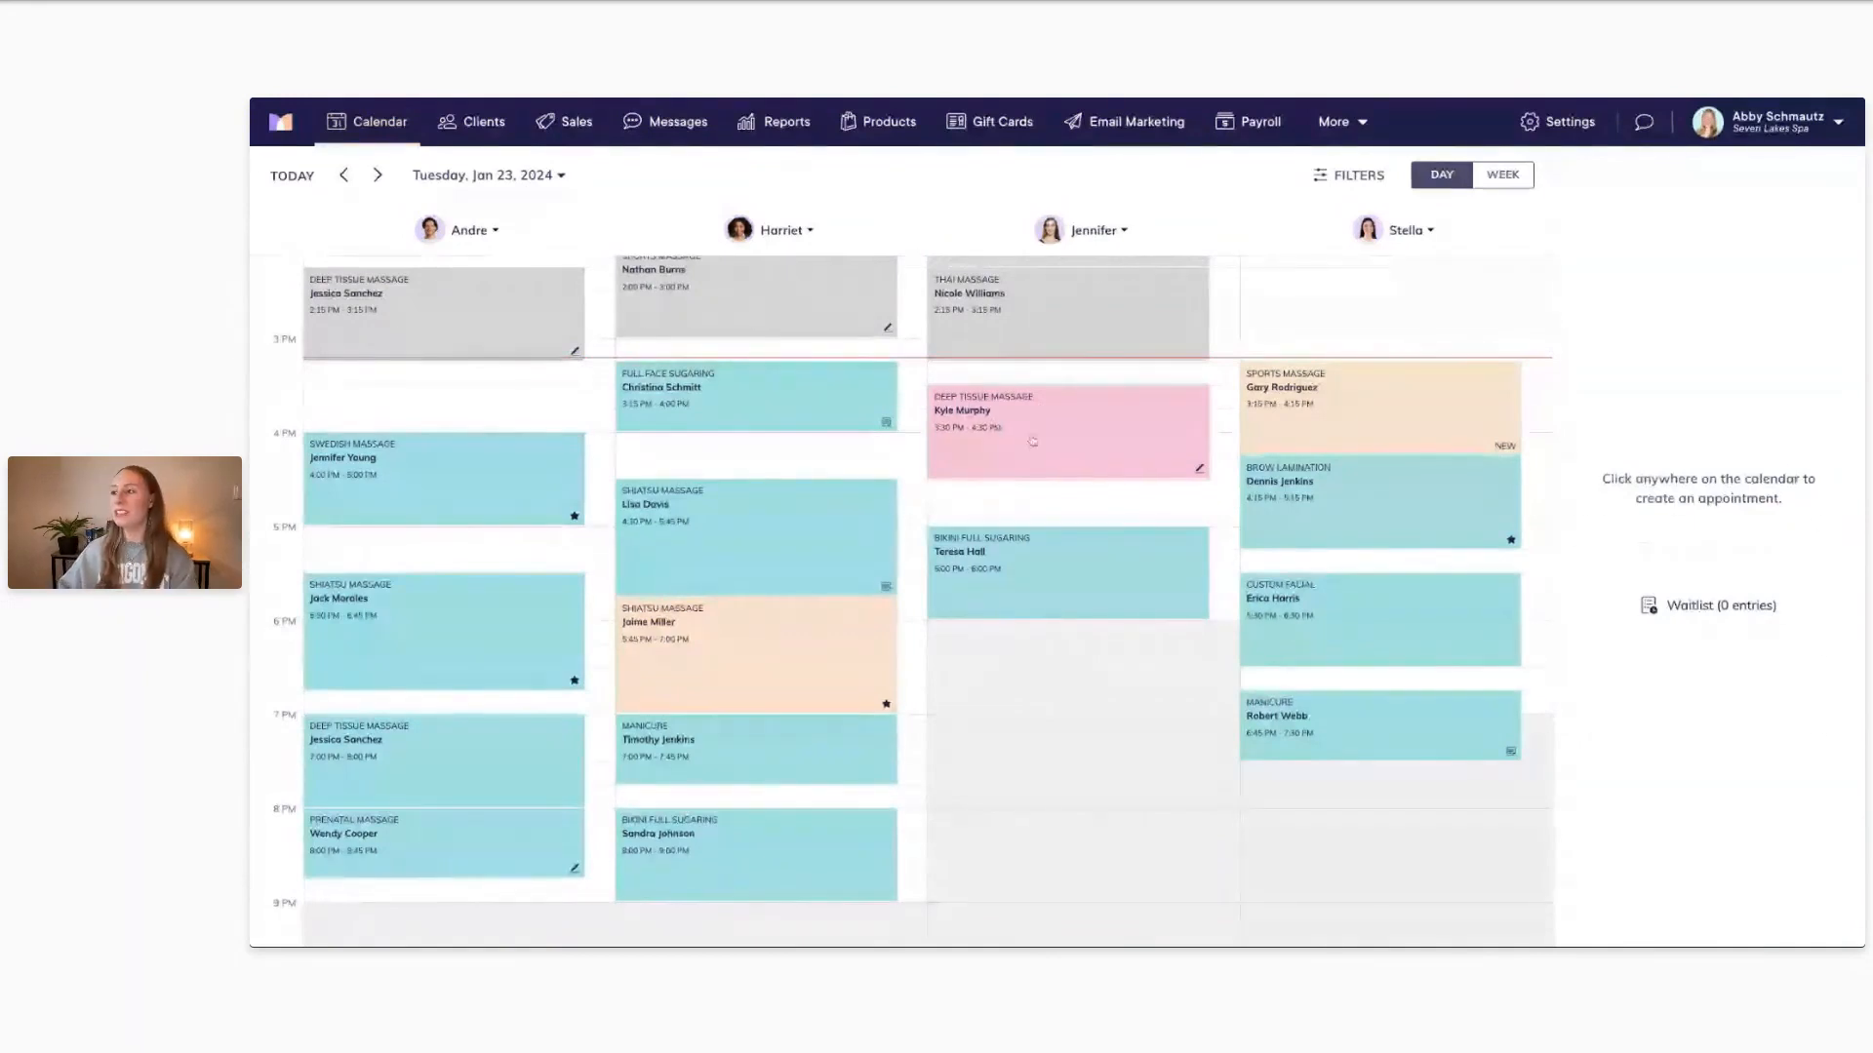
{"action": "left_click", "coordinate": [1038, 441]}
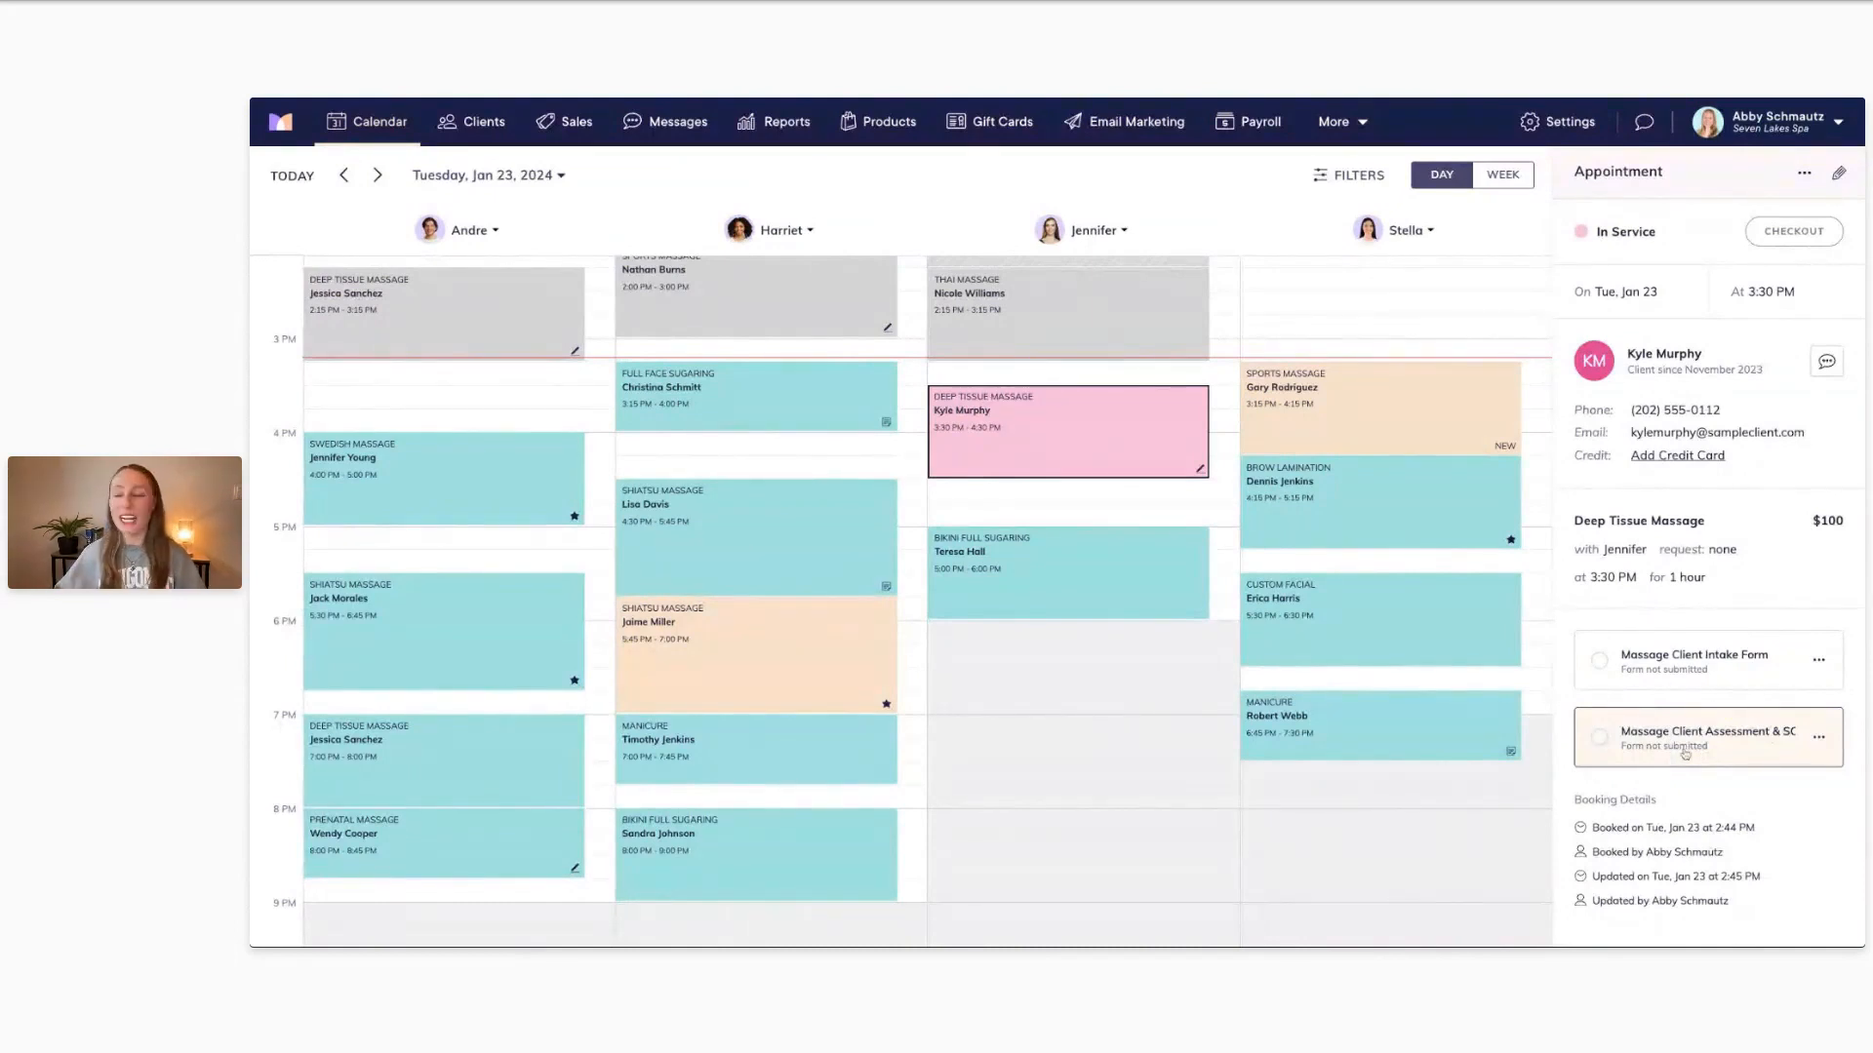
{"action": "left_click", "coordinate": [1818, 738]}
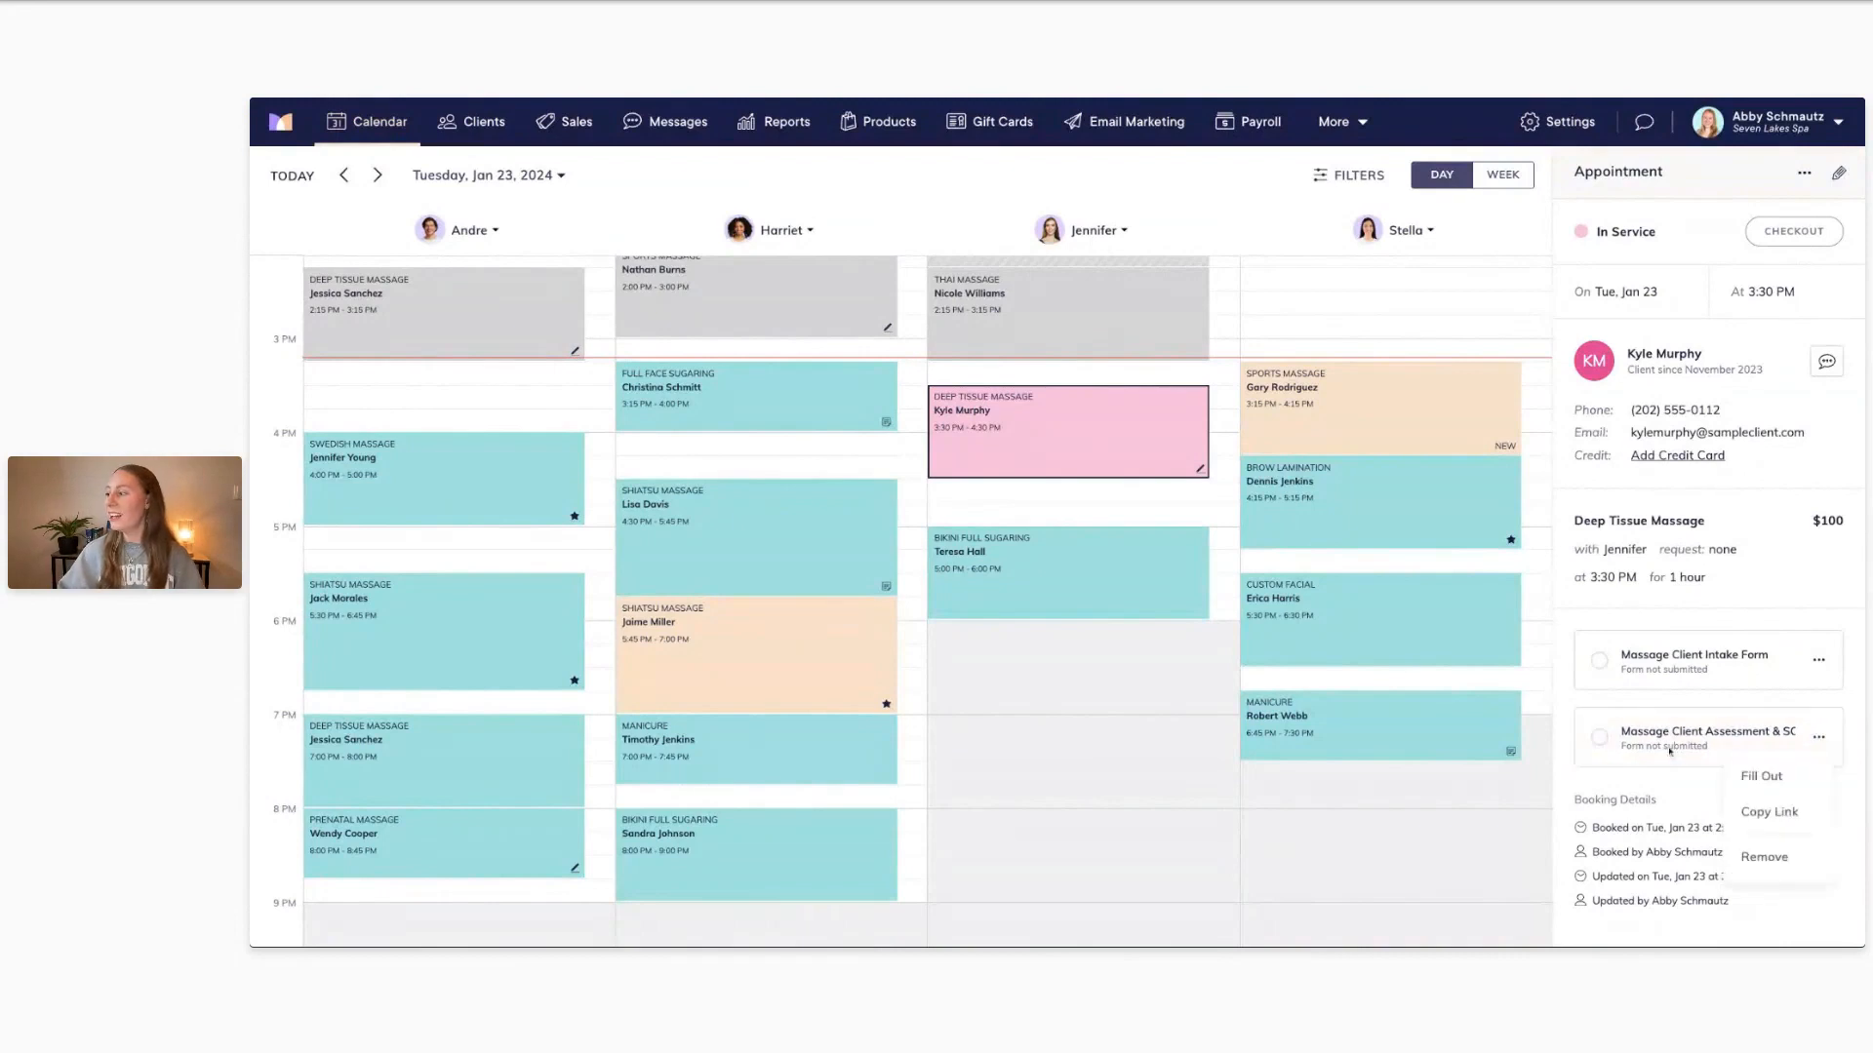
{"action": "left_click", "coordinate": [1772, 777]}
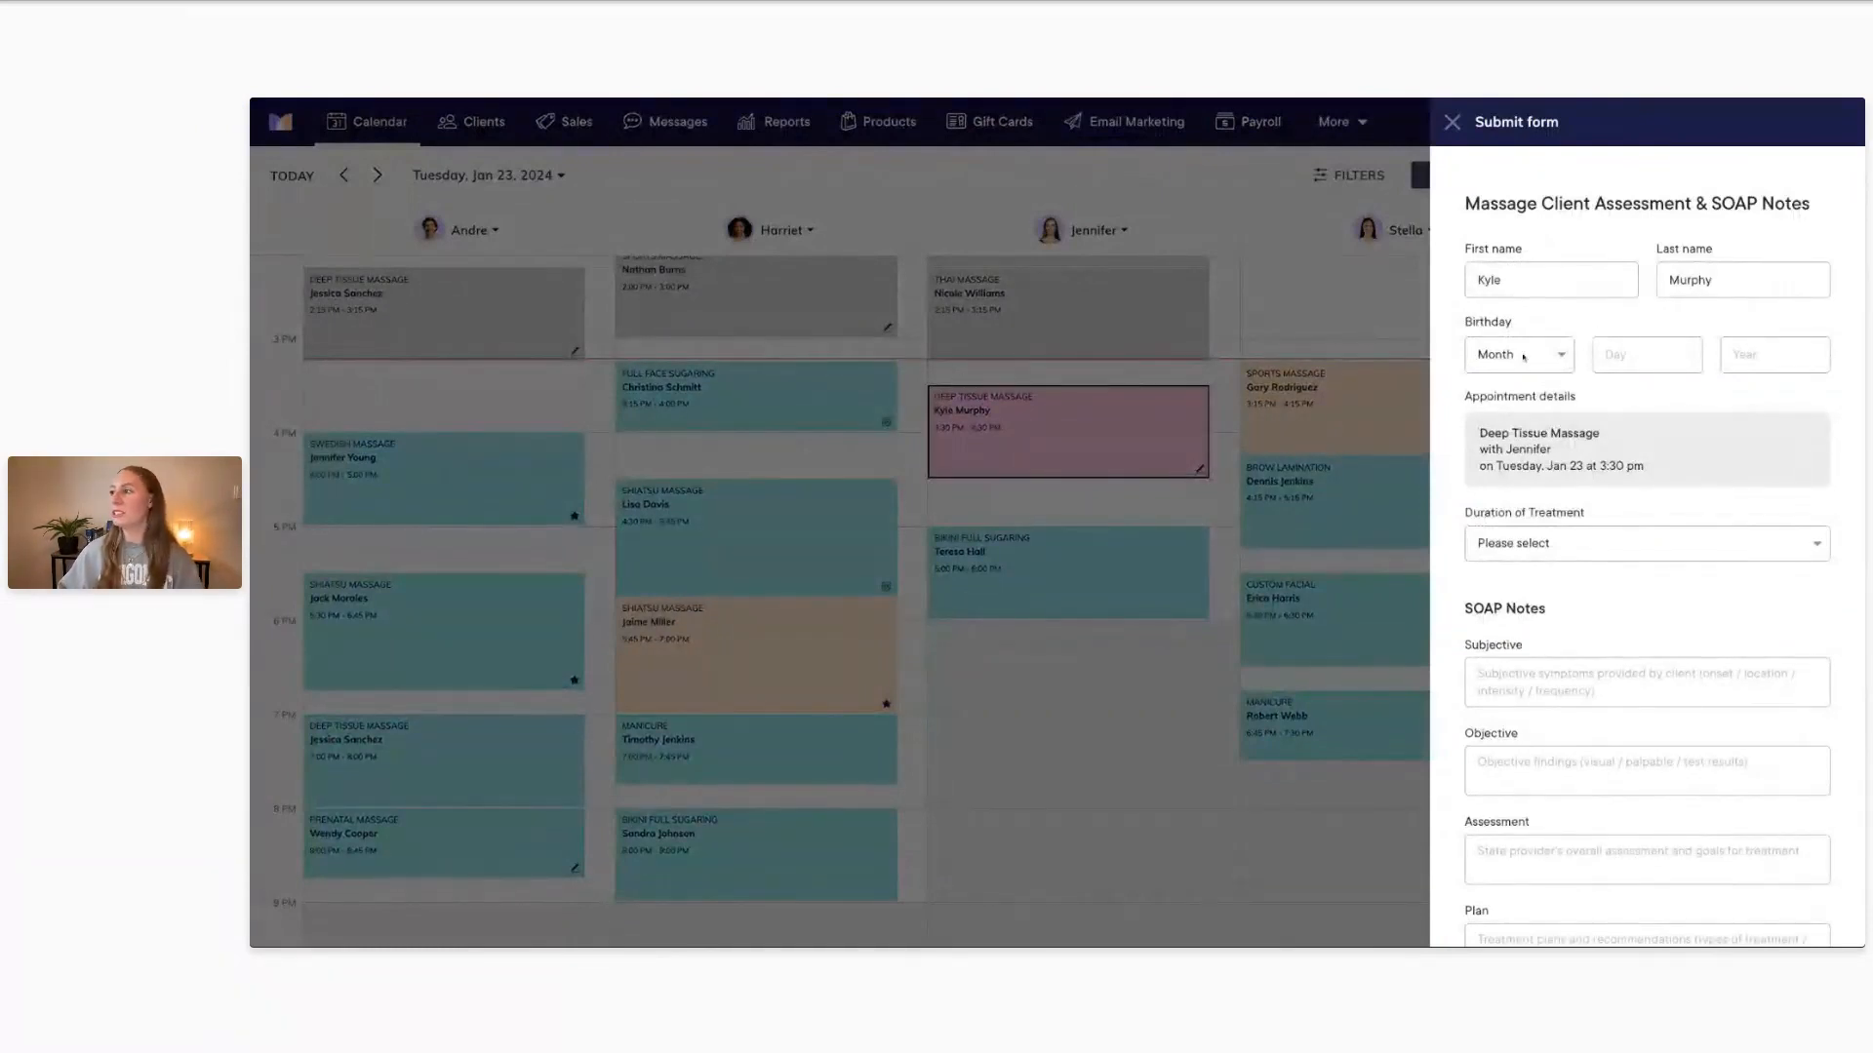
Enter the client's date of birth and set the Duration of Treatment to 60 minutes
{"action": "left_click", "coordinate": [1522, 357]}
{"action": "left_click", "coordinate": [1613, 423]}
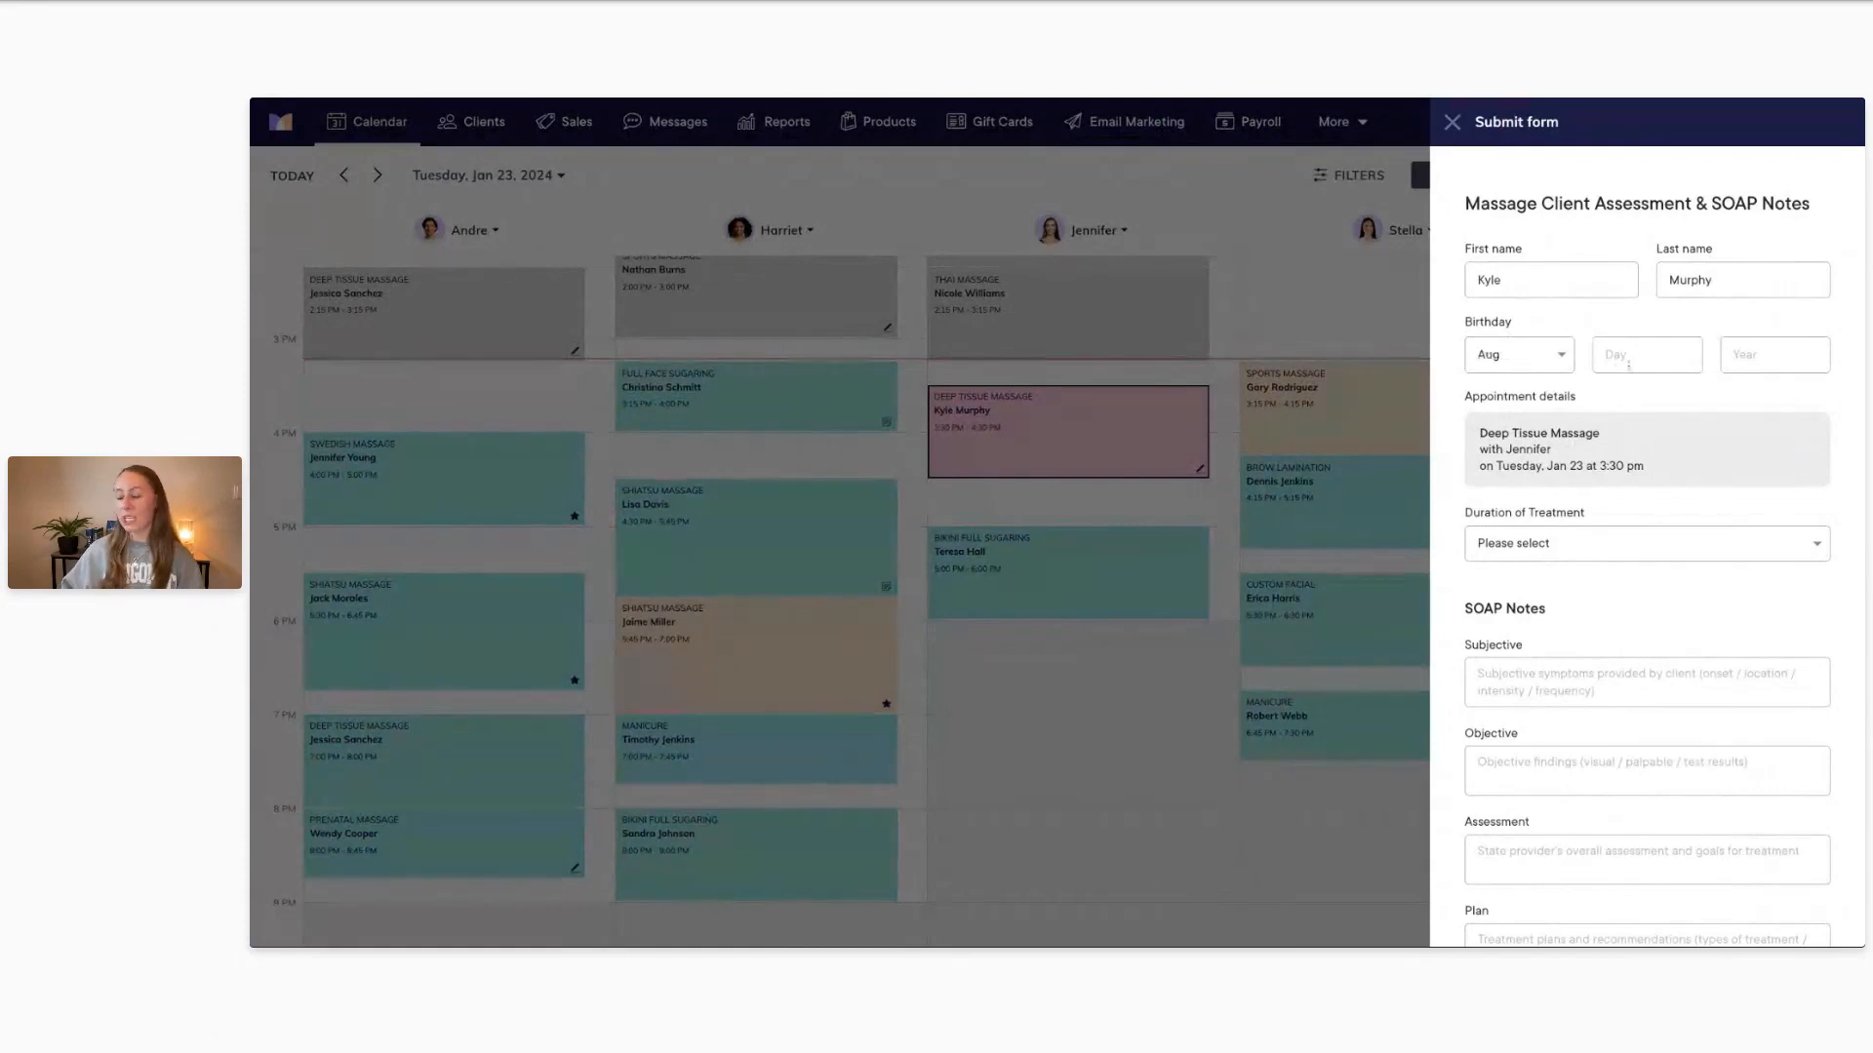
{"action": "left_click", "coordinate": [1627, 361]}
{"action": "type", "text": "20"}
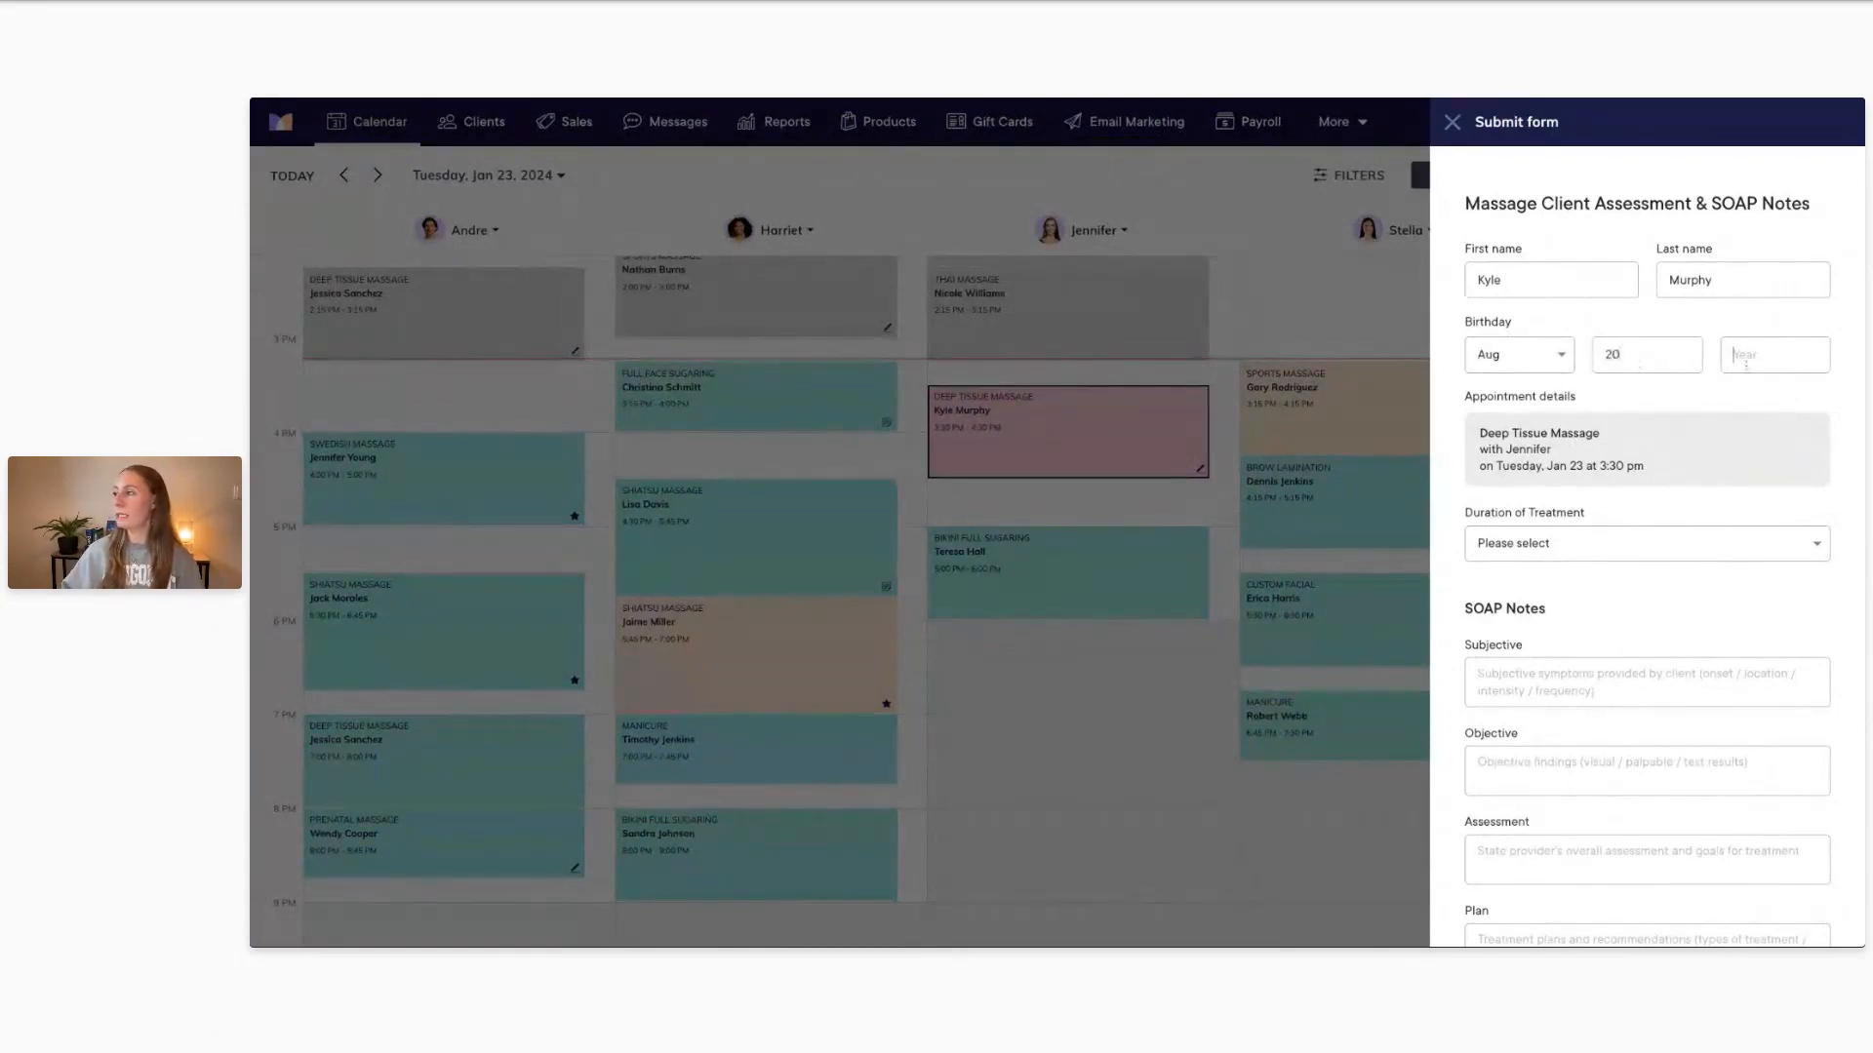
{"action": "left_click", "coordinate": [1745, 361]}
{"action": "type", "text": "19"}
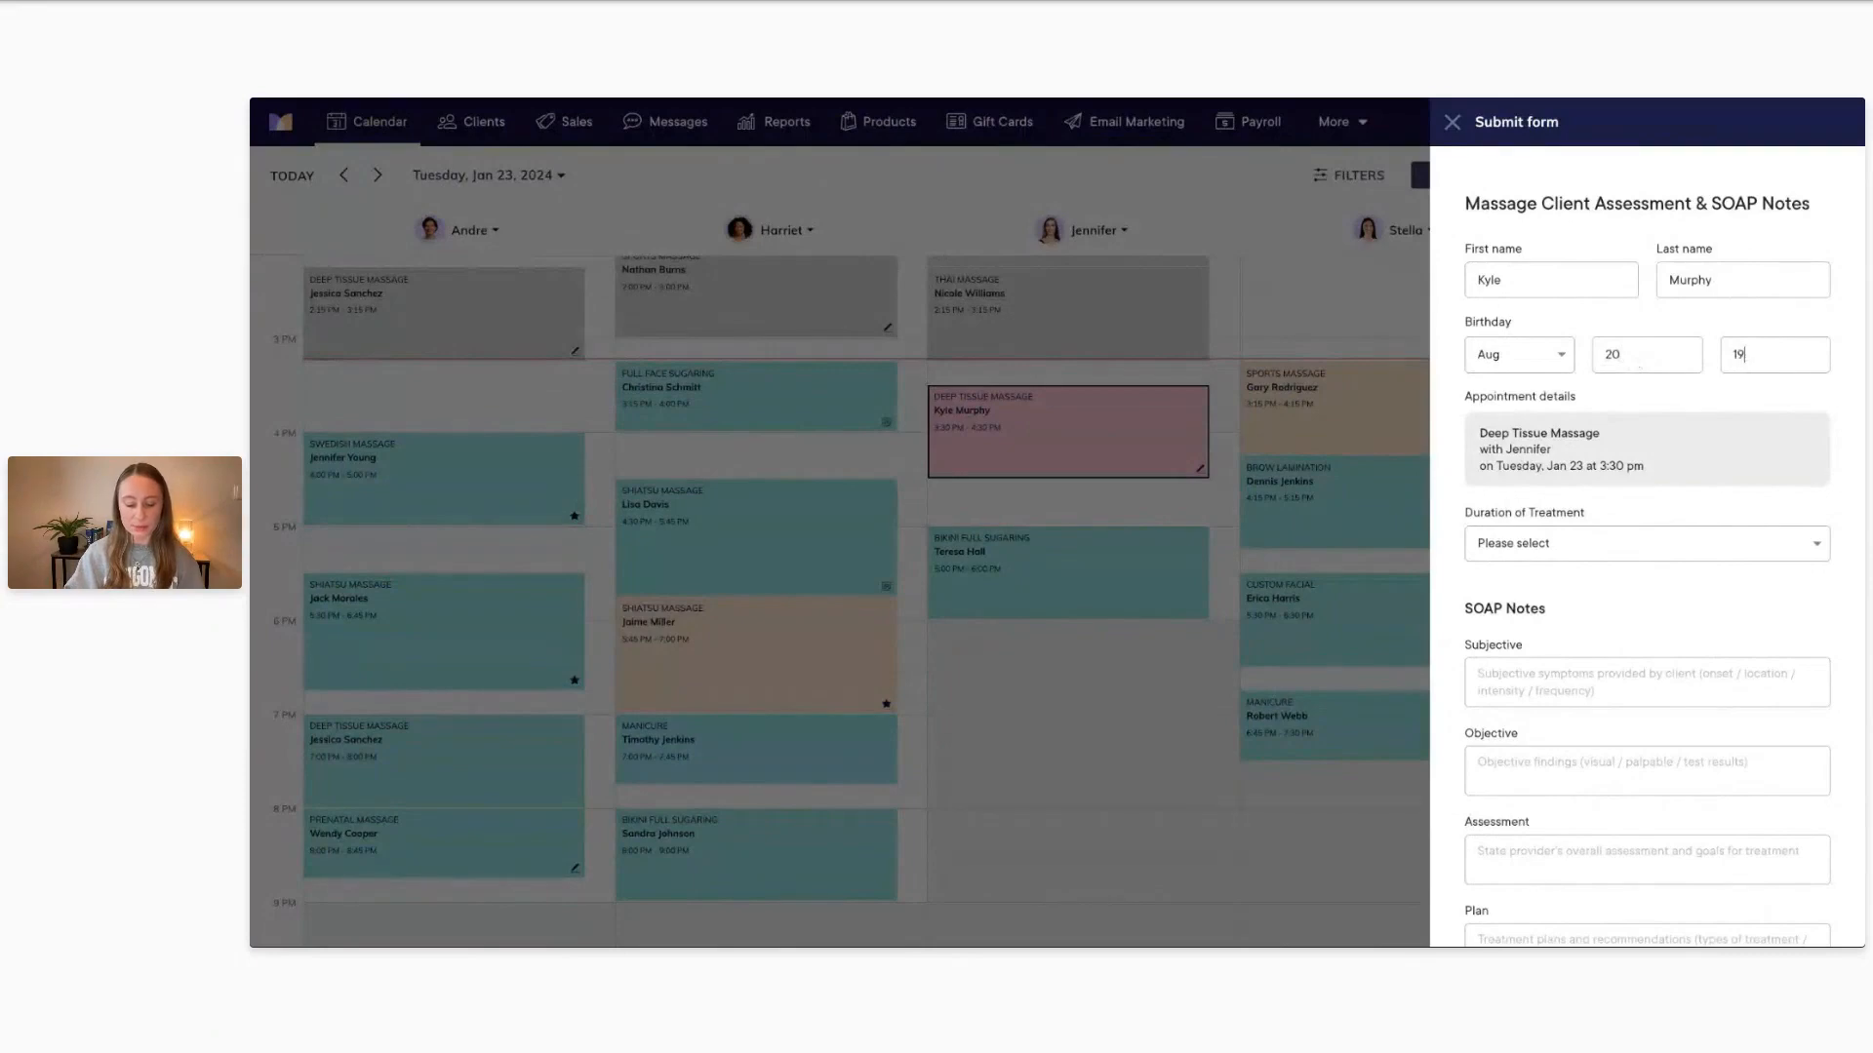
{"action": "type", "text": "85"}
{"action": "scroll", "coordinate": [1722, 419], "scroll_direction": "down", "scroll_amount": 2}
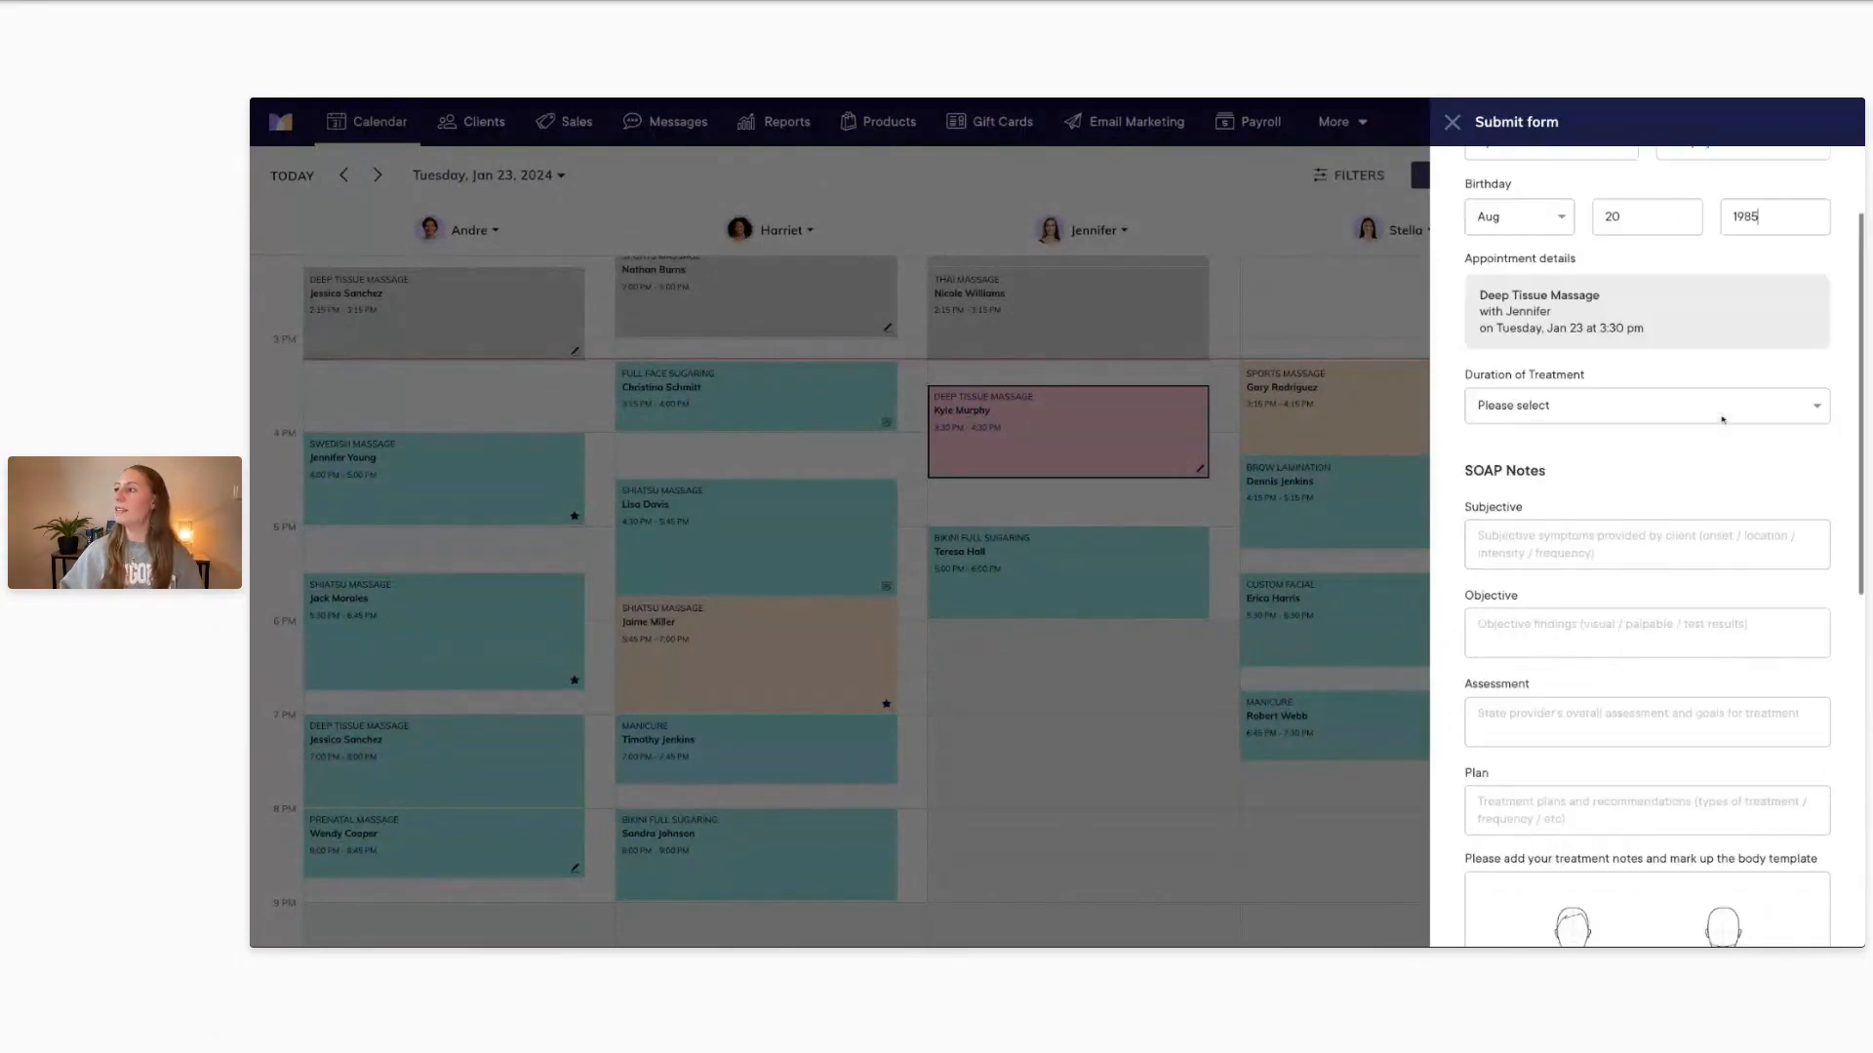
{"action": "left_click", "coordinate": [1617, 415]}
Open the form's body template image for markup
{"action": "scroll", "coordinate": [1638, 371], "scroll_direction": "down", "scroll_amount": 2}
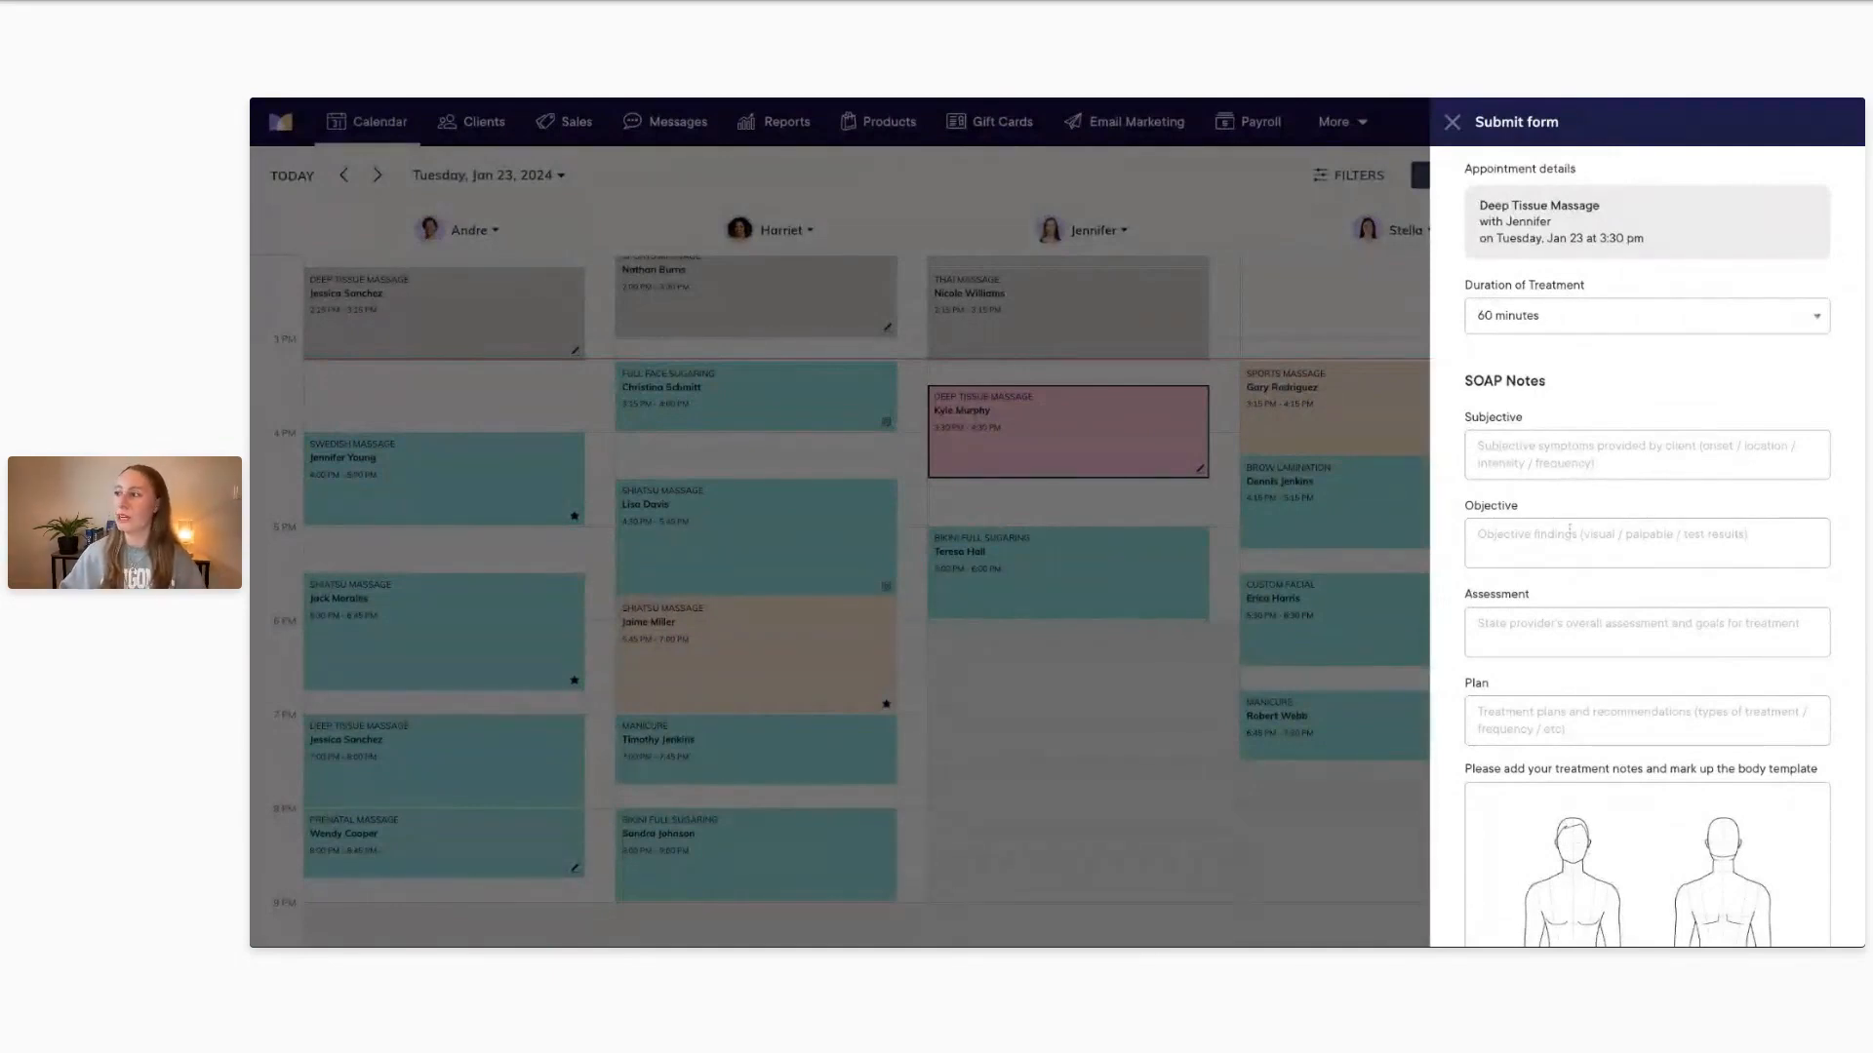
{"action": "scroll", "coordinate": [1591, 502], "scroll_direction": "down", "scroll_amount": 1}
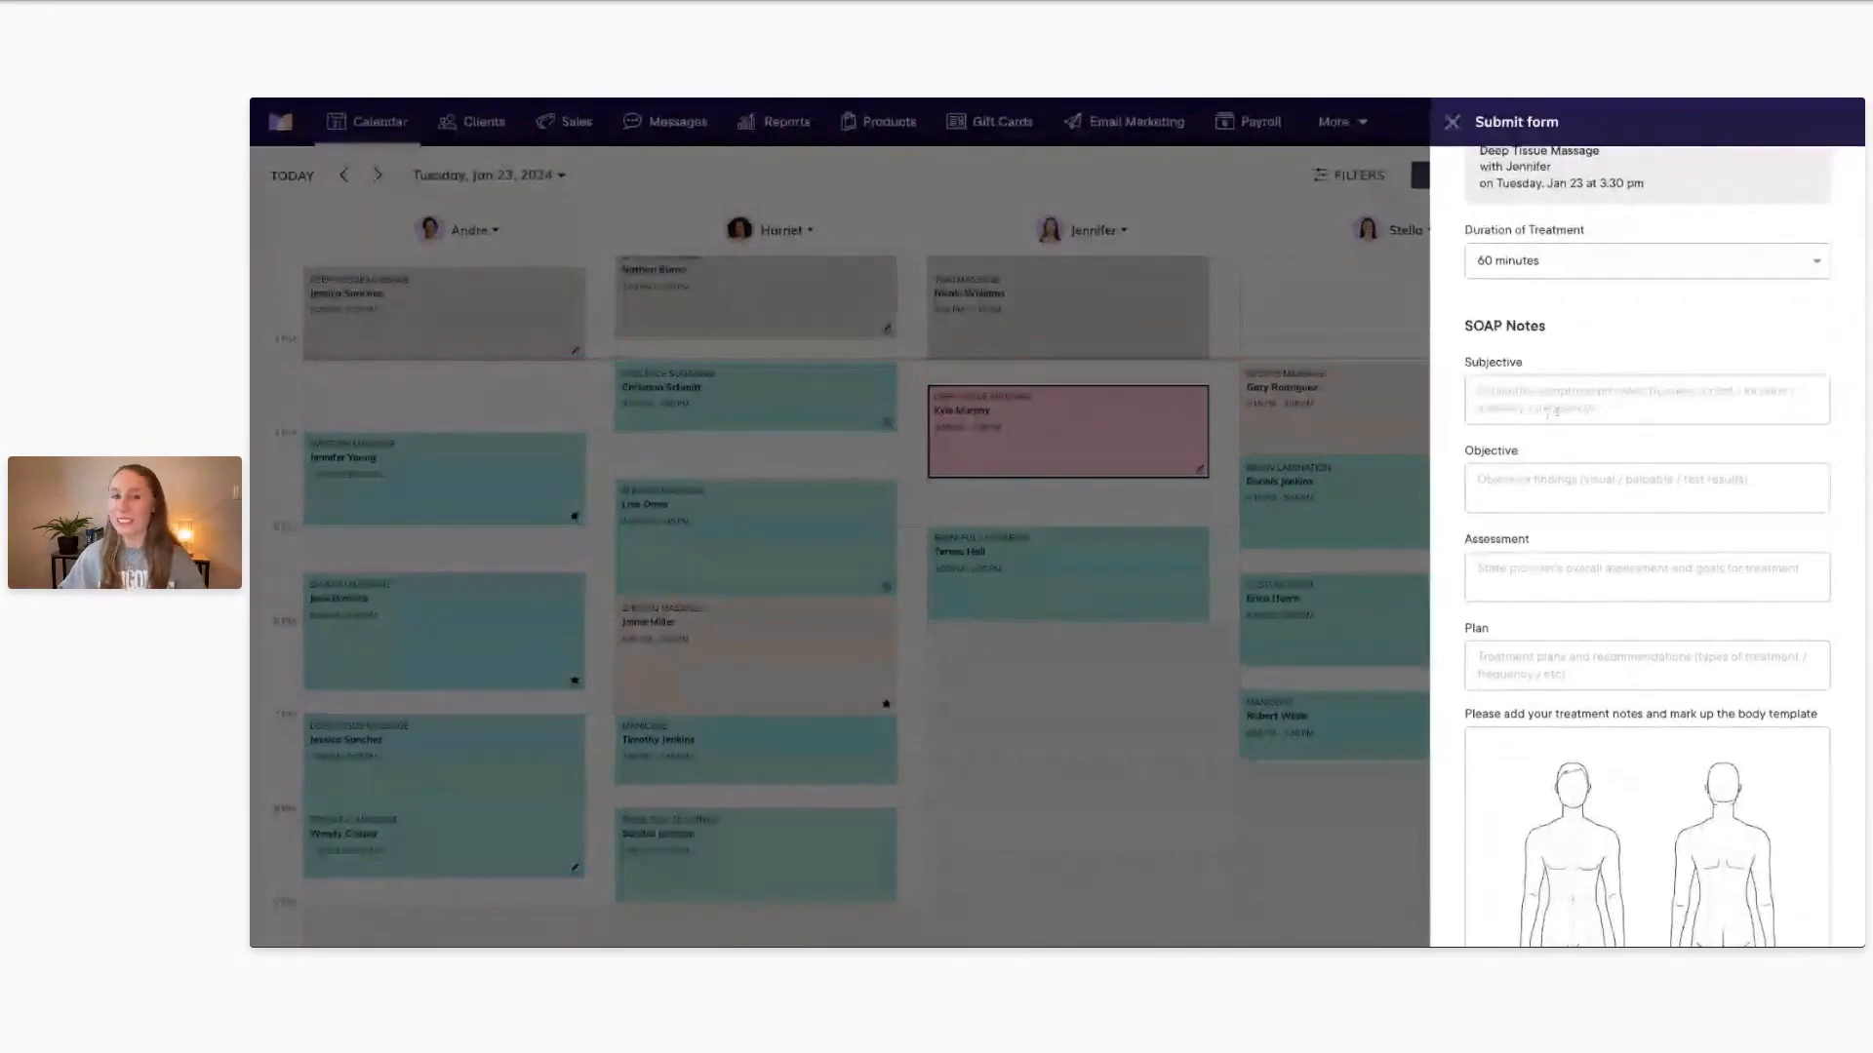
{"action": "scroll", "coordinate": [1551, 410], "scroll_direction": "down", "scroll_amount": 3}
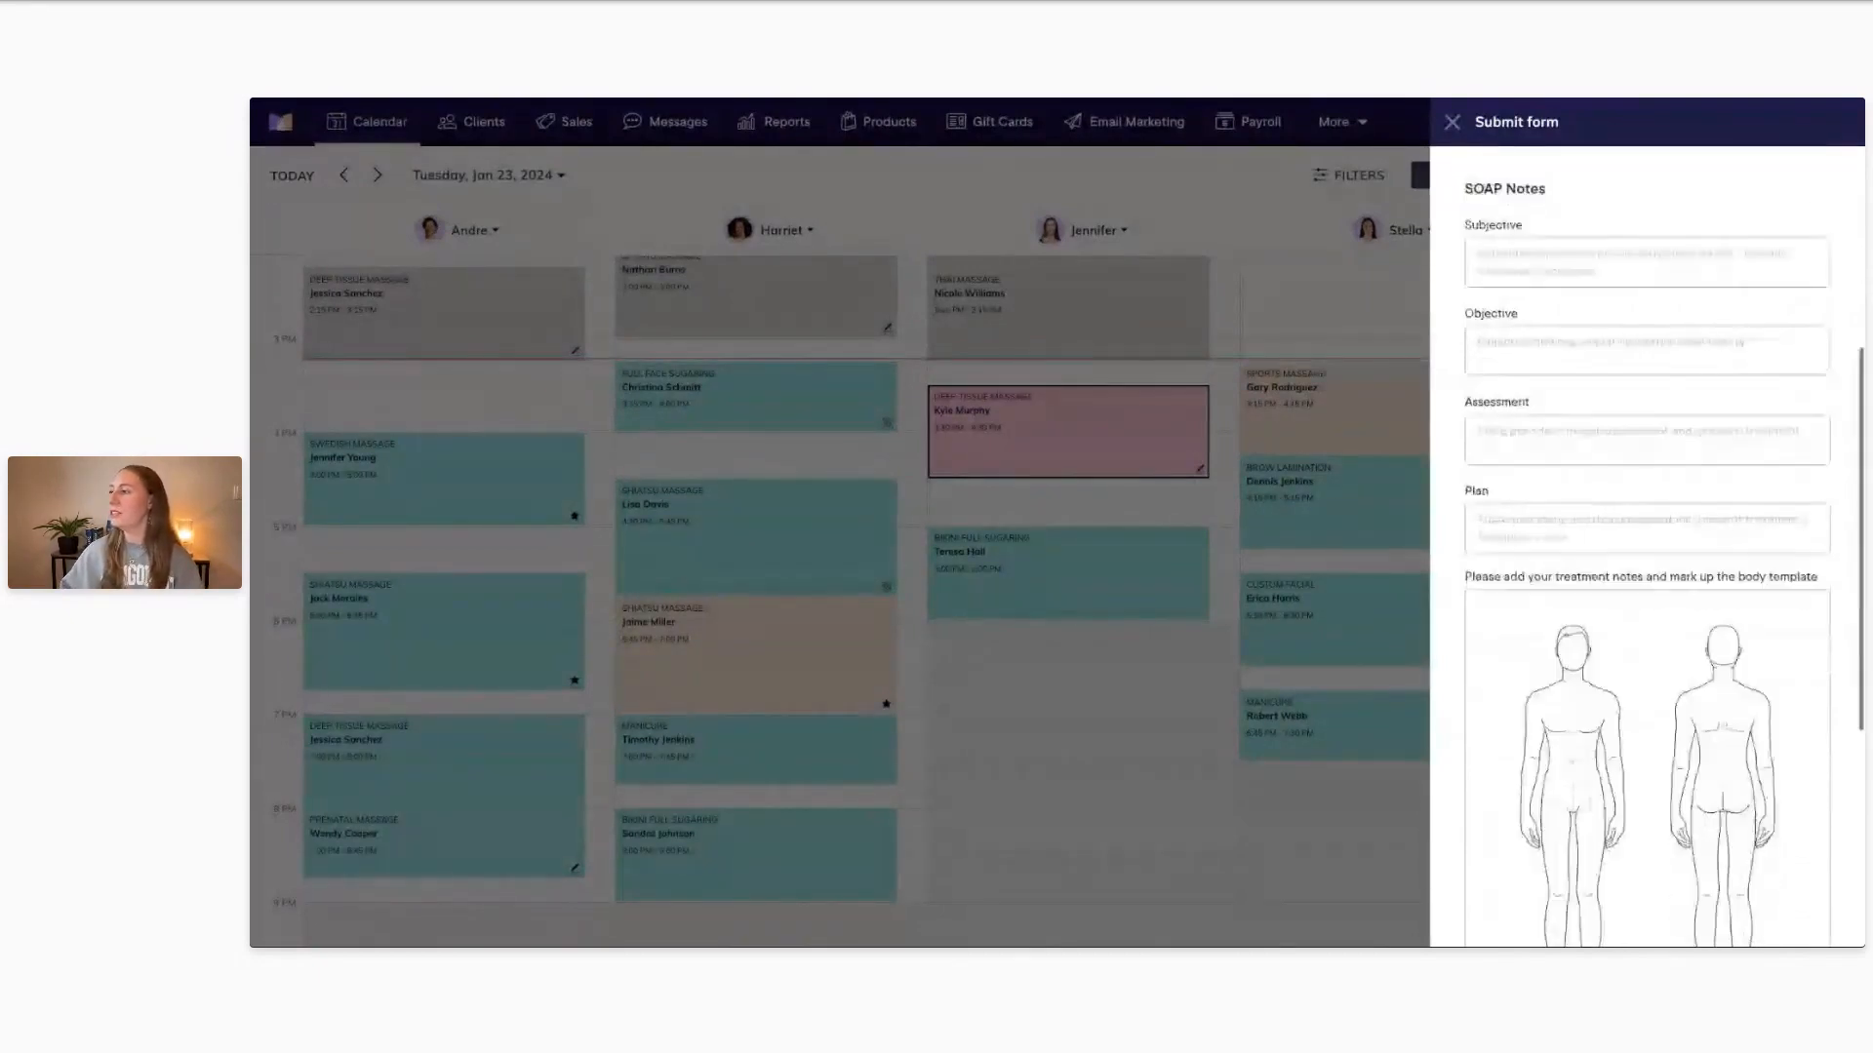
{"action": "scroll", "coordinate": [1646, 546], "scroll_direction": "down", "scroll_amount": 5}
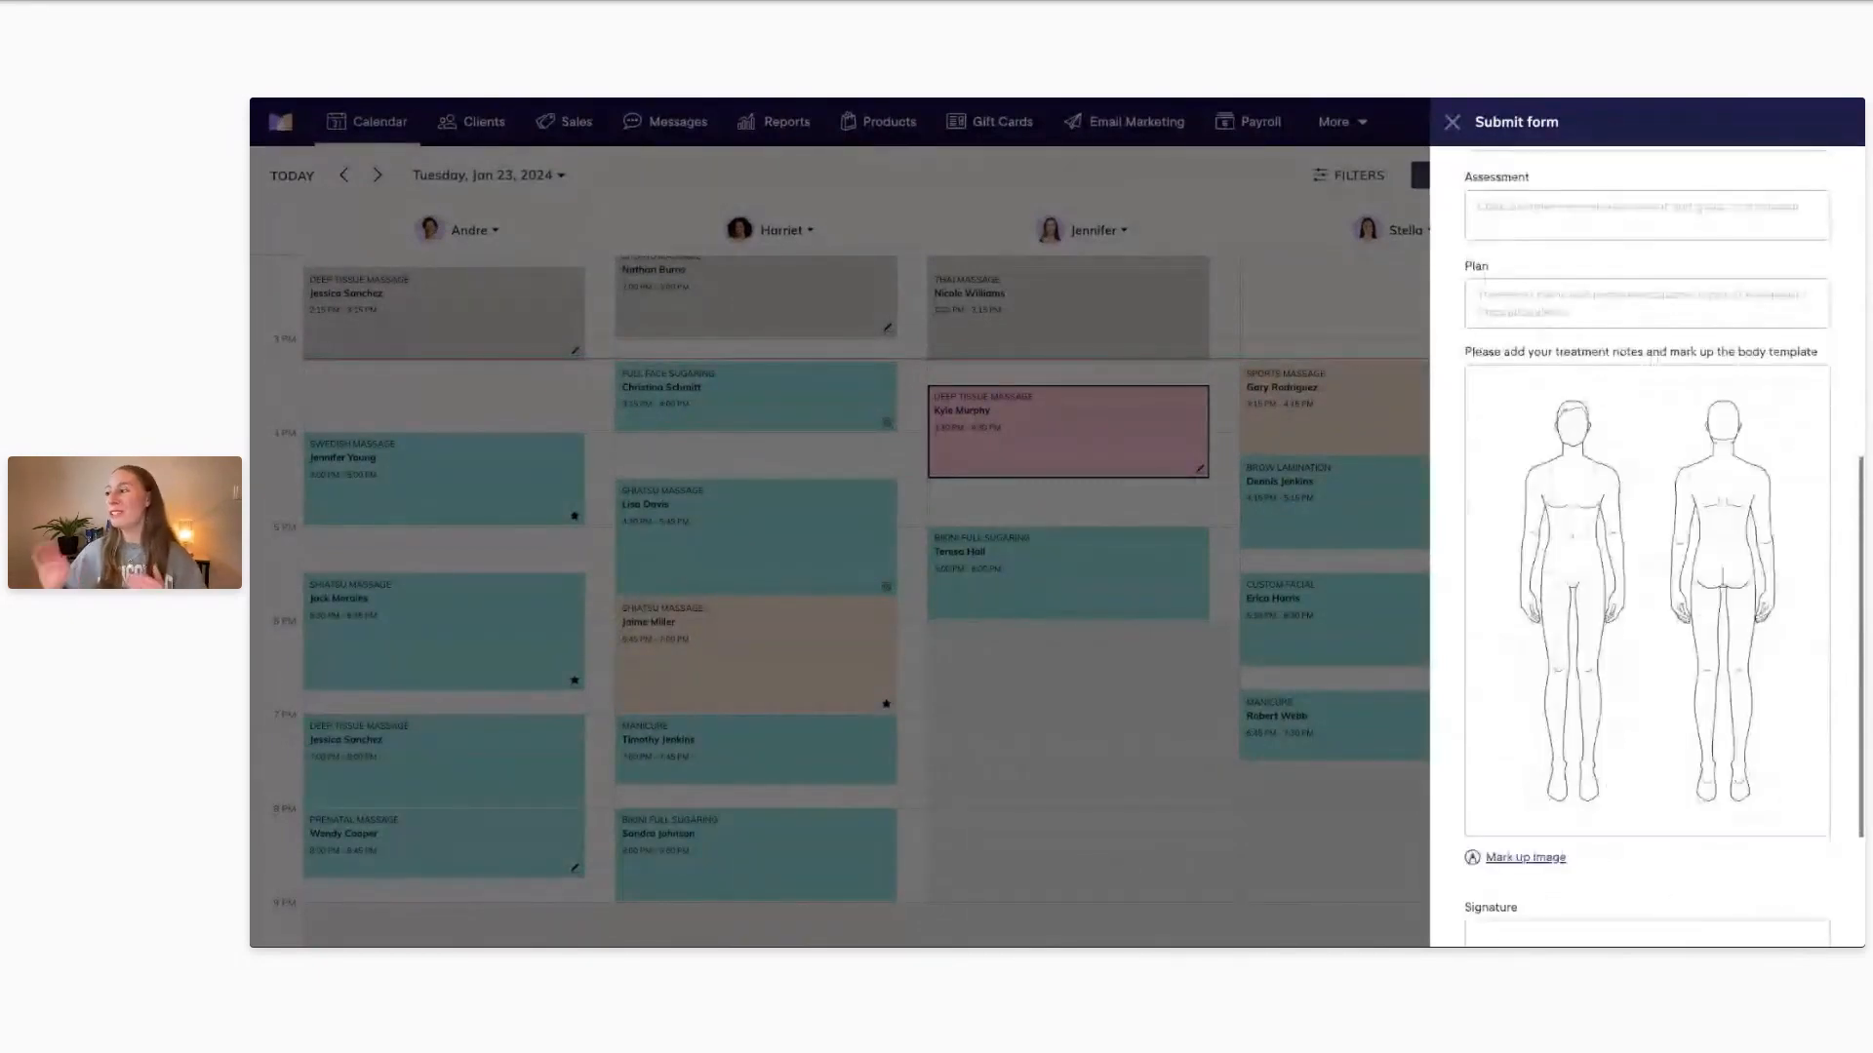
{"action": "scroll", "coordinate": [1656, 357], "scroll_direction": "down", "scroll_amount": 1}
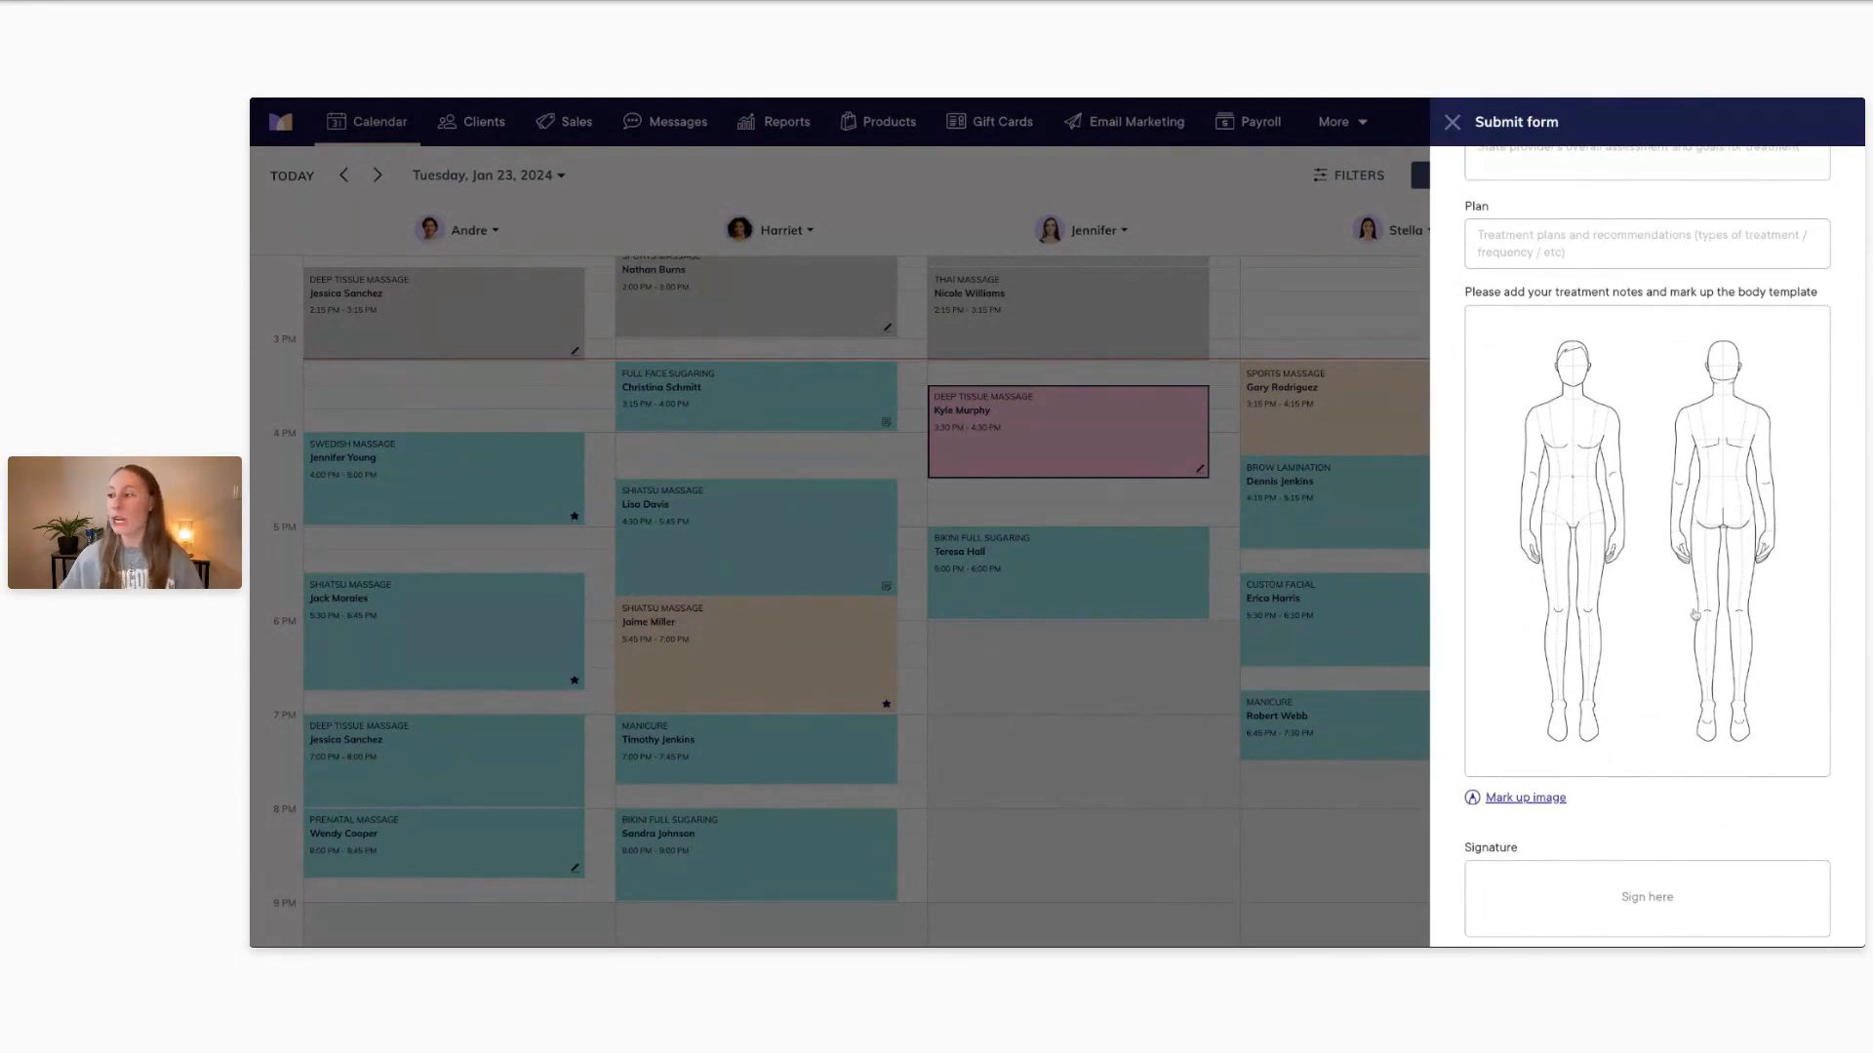
{"action": "left_click", "coordinate": [1518, 800]}
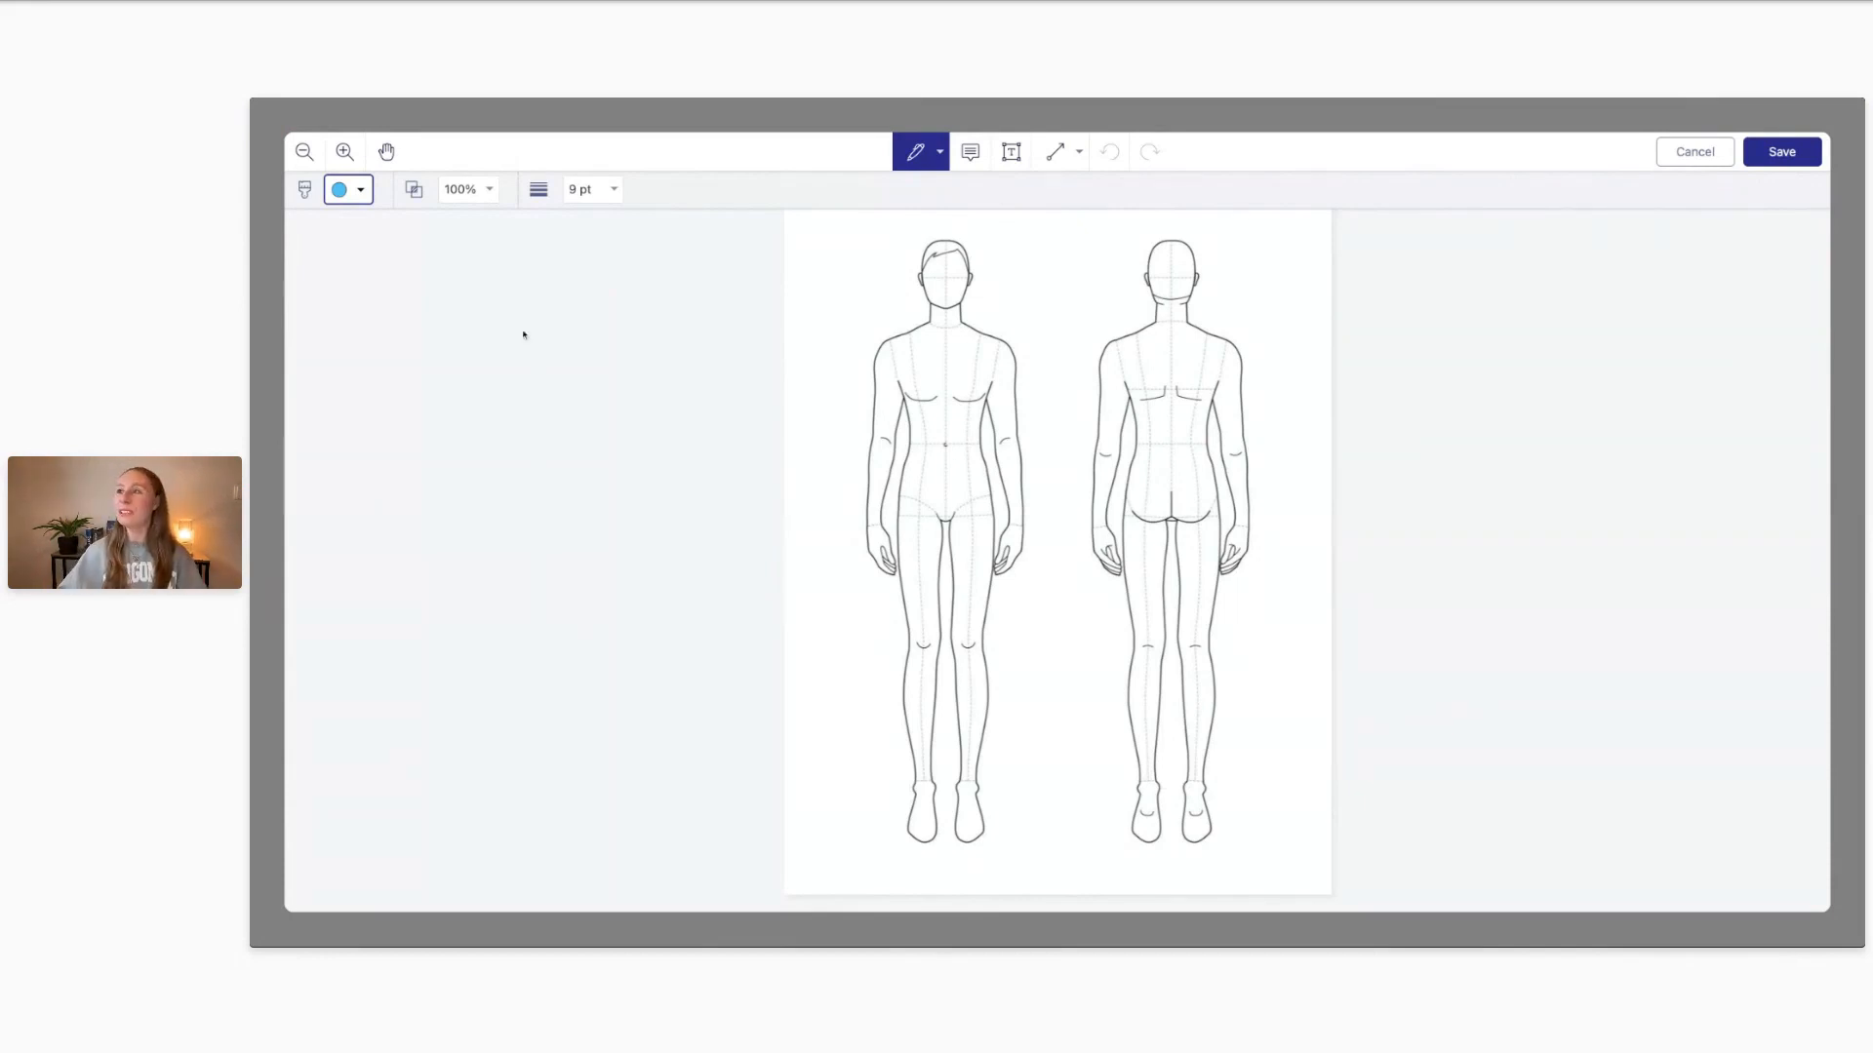
Try black and red as the Pen colour and set it back to light blue
{"action": "left_click", "coordinate": [937, 156]}
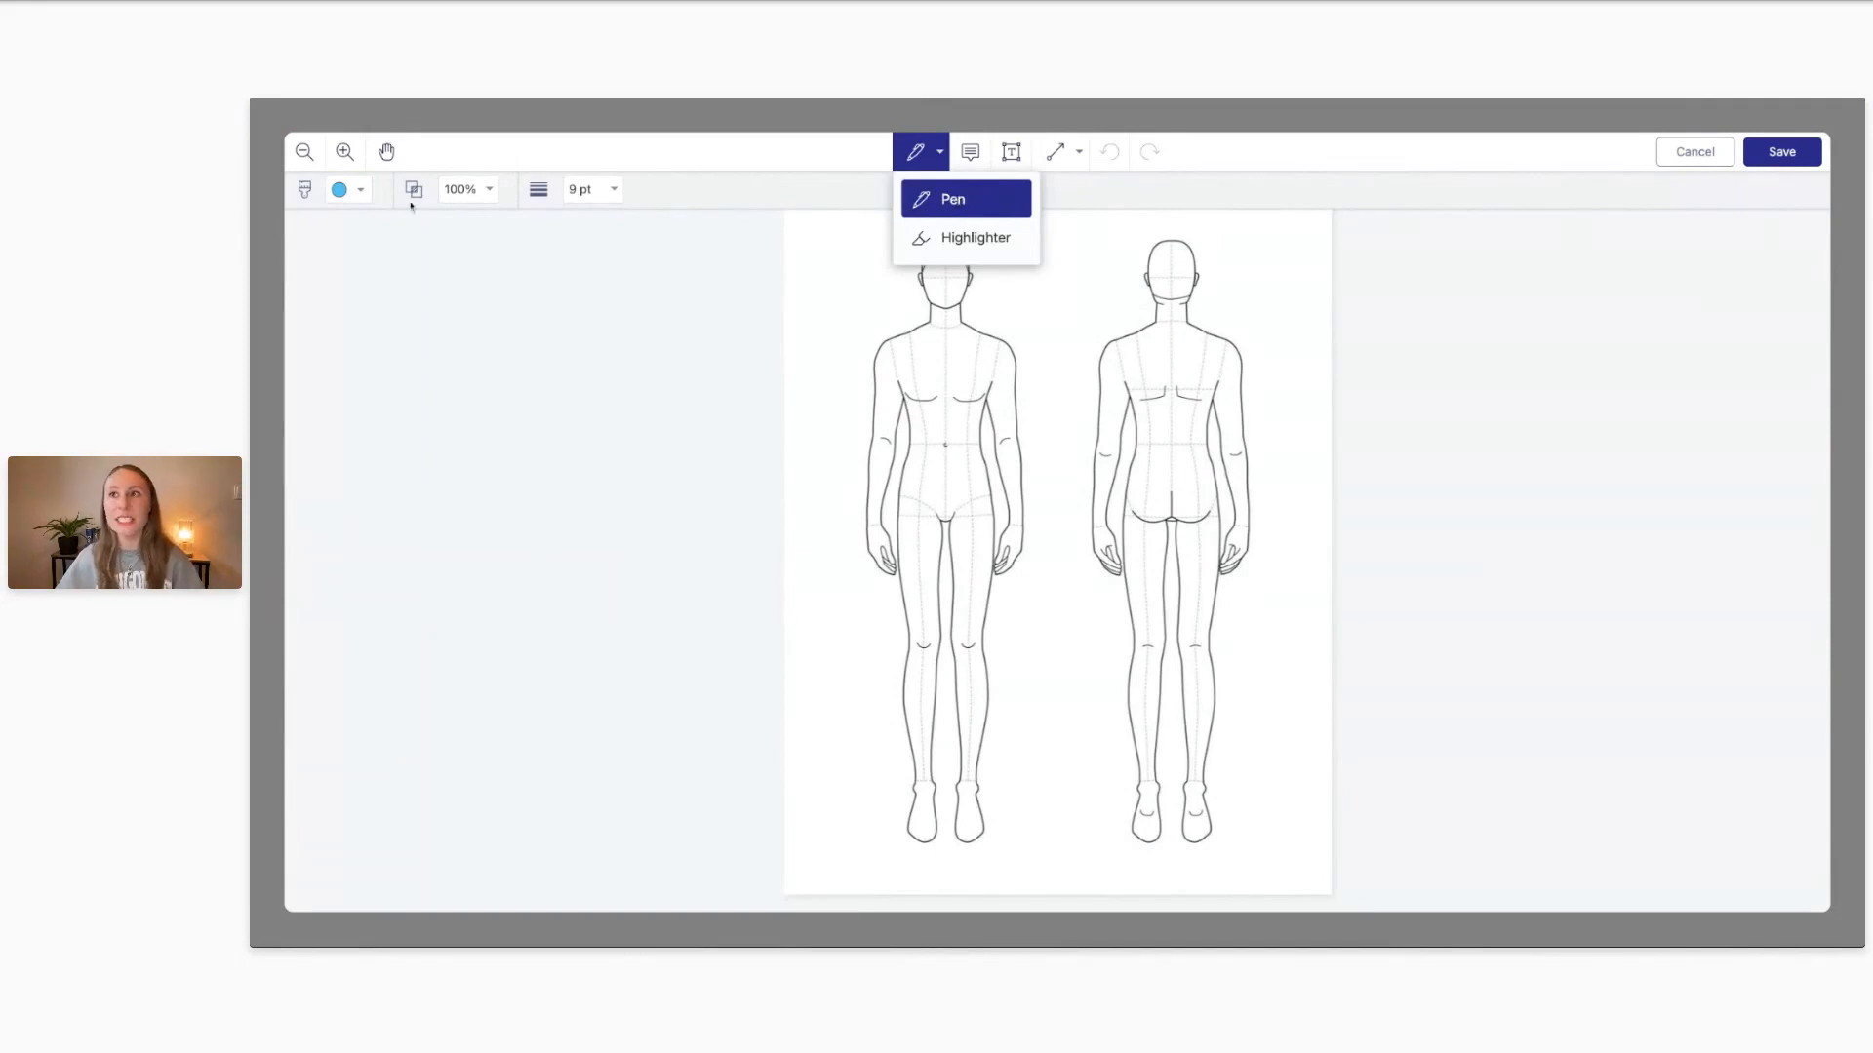
{"action": "left_click", "coordinate": [357, 191]}
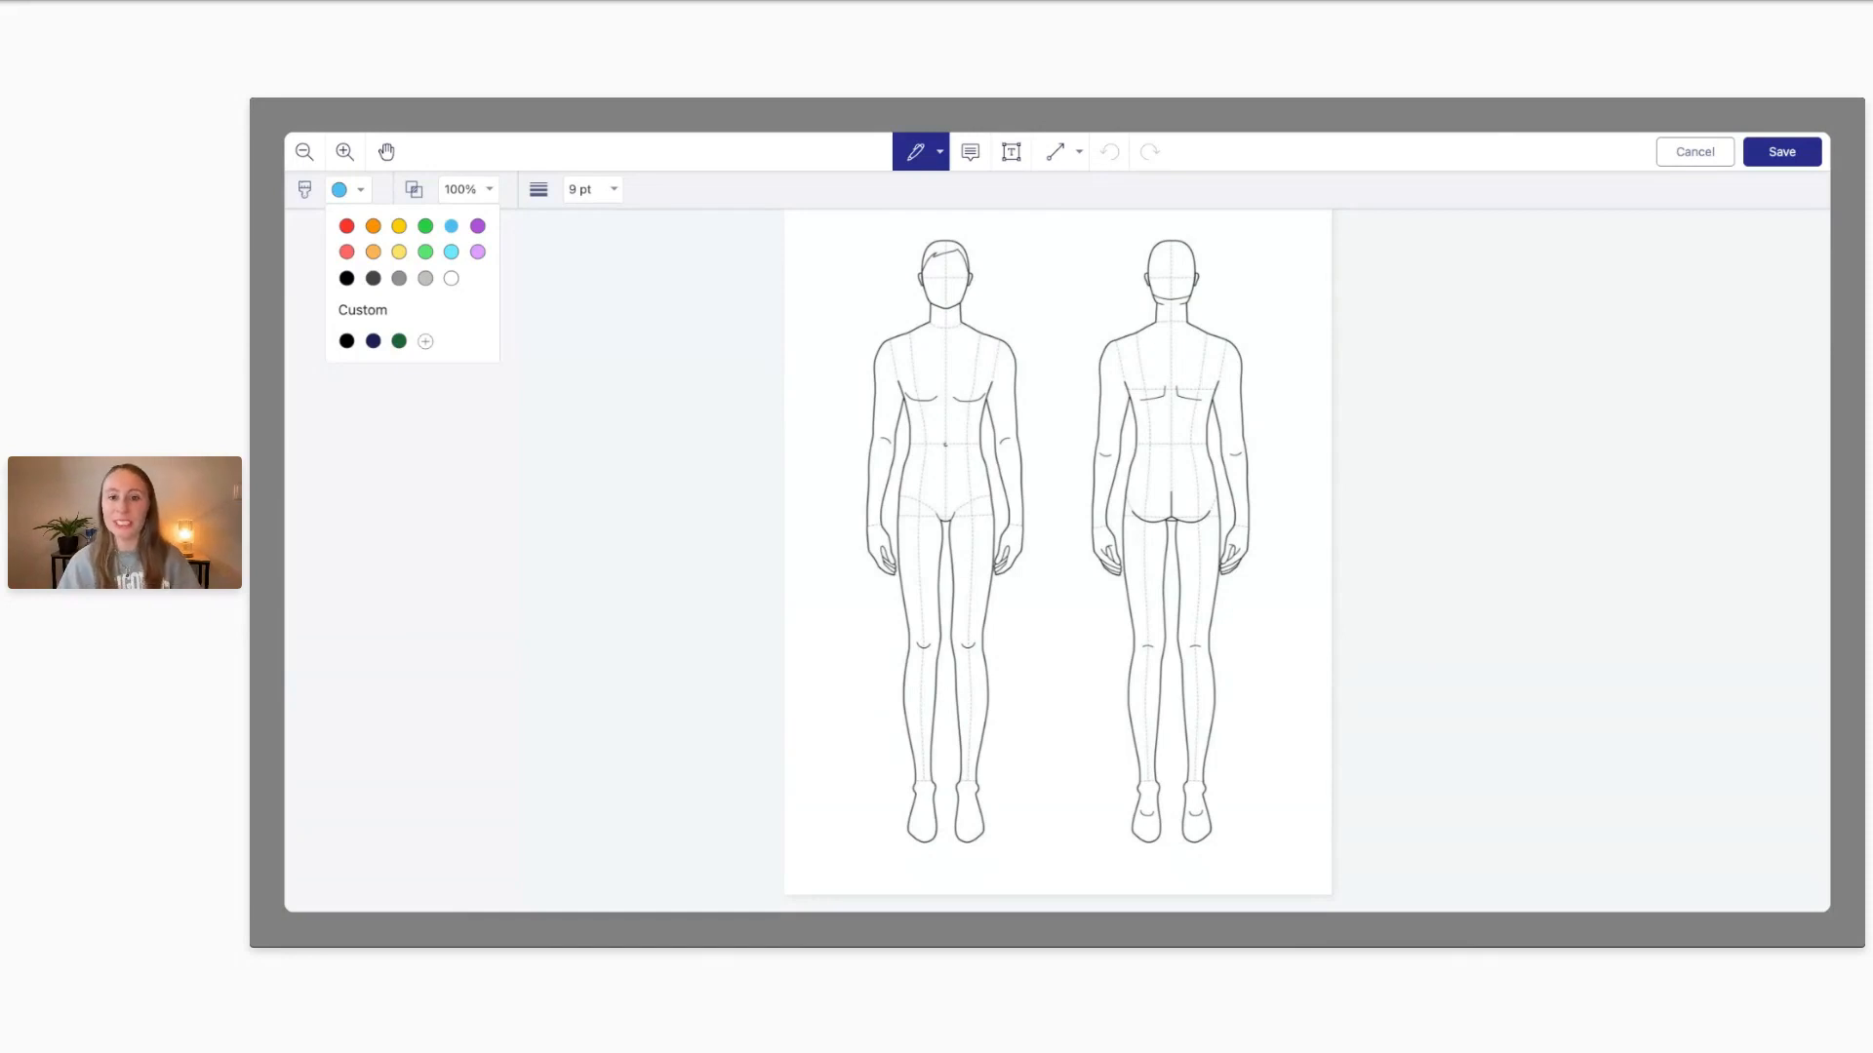
{"action": "left_click", "coordinate": [466, 320]}
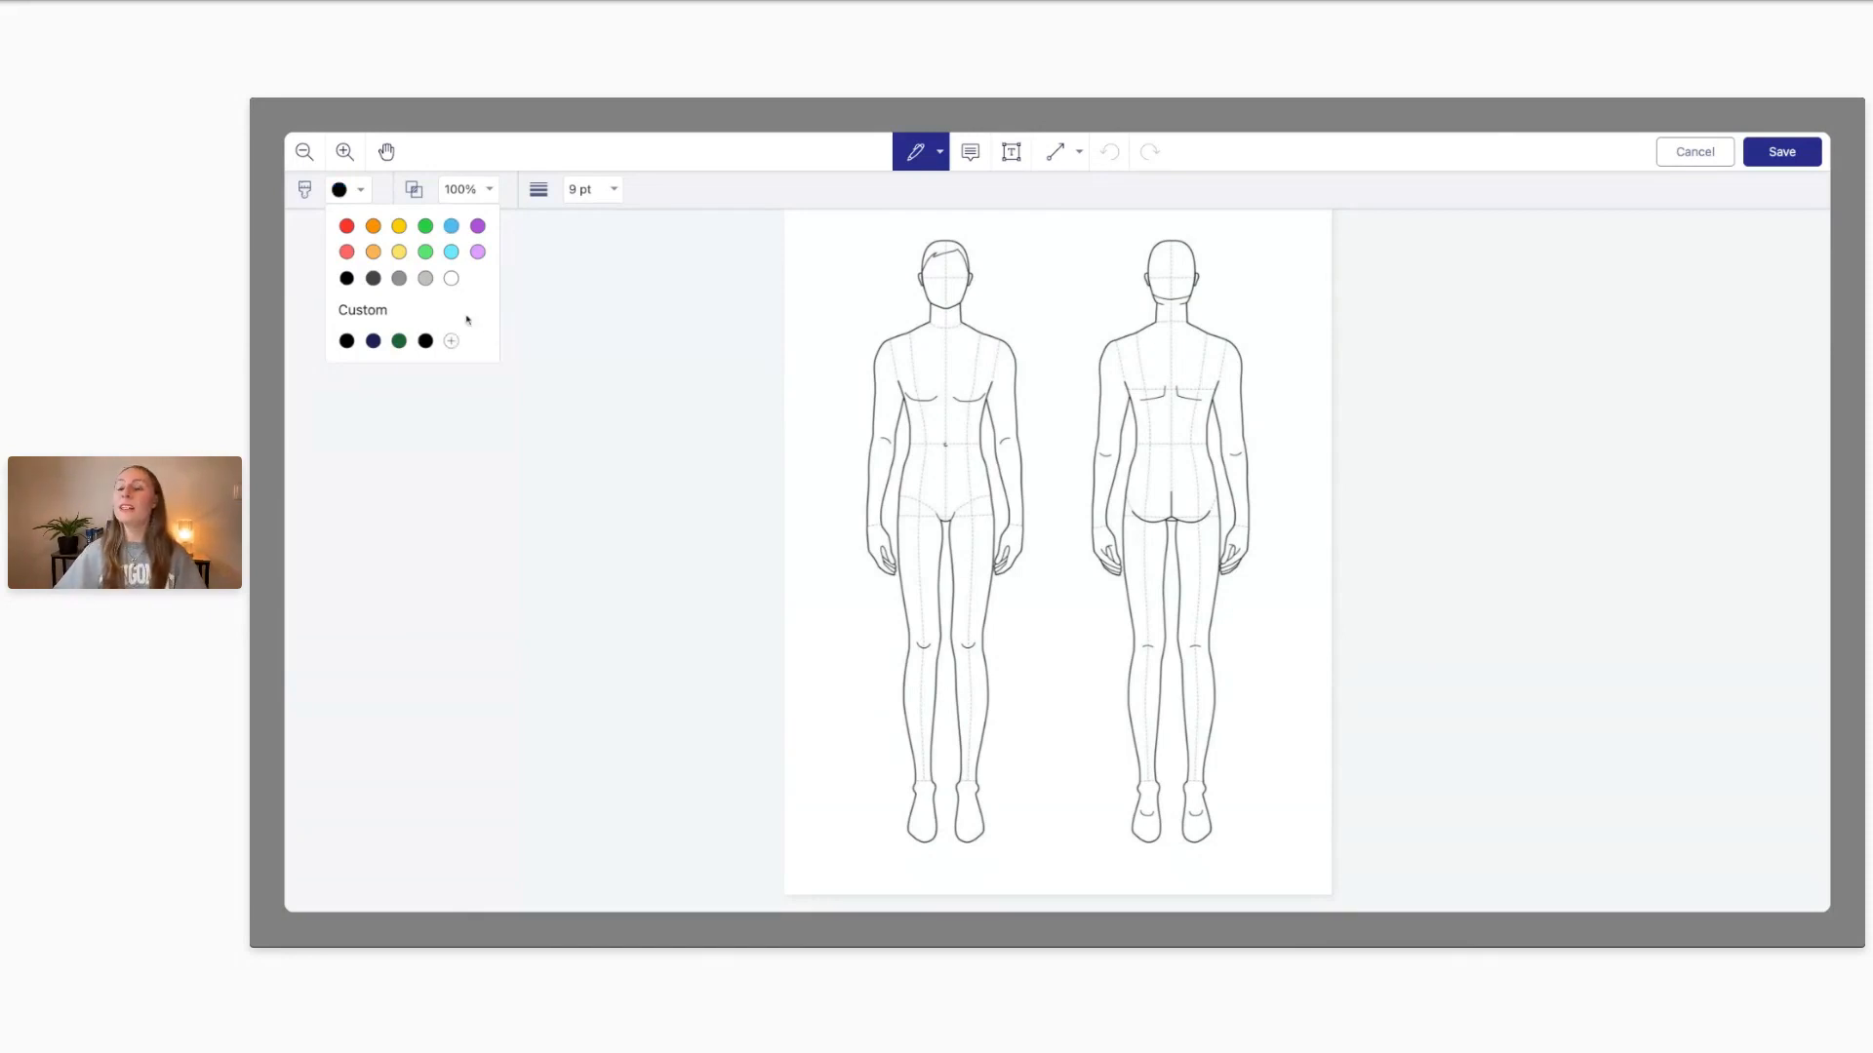
{"action": "left_click", "coordinate": [346, 226]}
{"action": "left_click", "coordinate": [351, 192]}
{"action": "left_click", "coordinate": [451, 226]}
Set the pen thickness to 34 pt and draw a diagonal sample stroke beside the front figure's head
{"action": "left_click", "coordinate": [589, 195]}
{"action": "left_click_drag", "start_coordinate": [561, 224], "coordinate": [628, 223]}
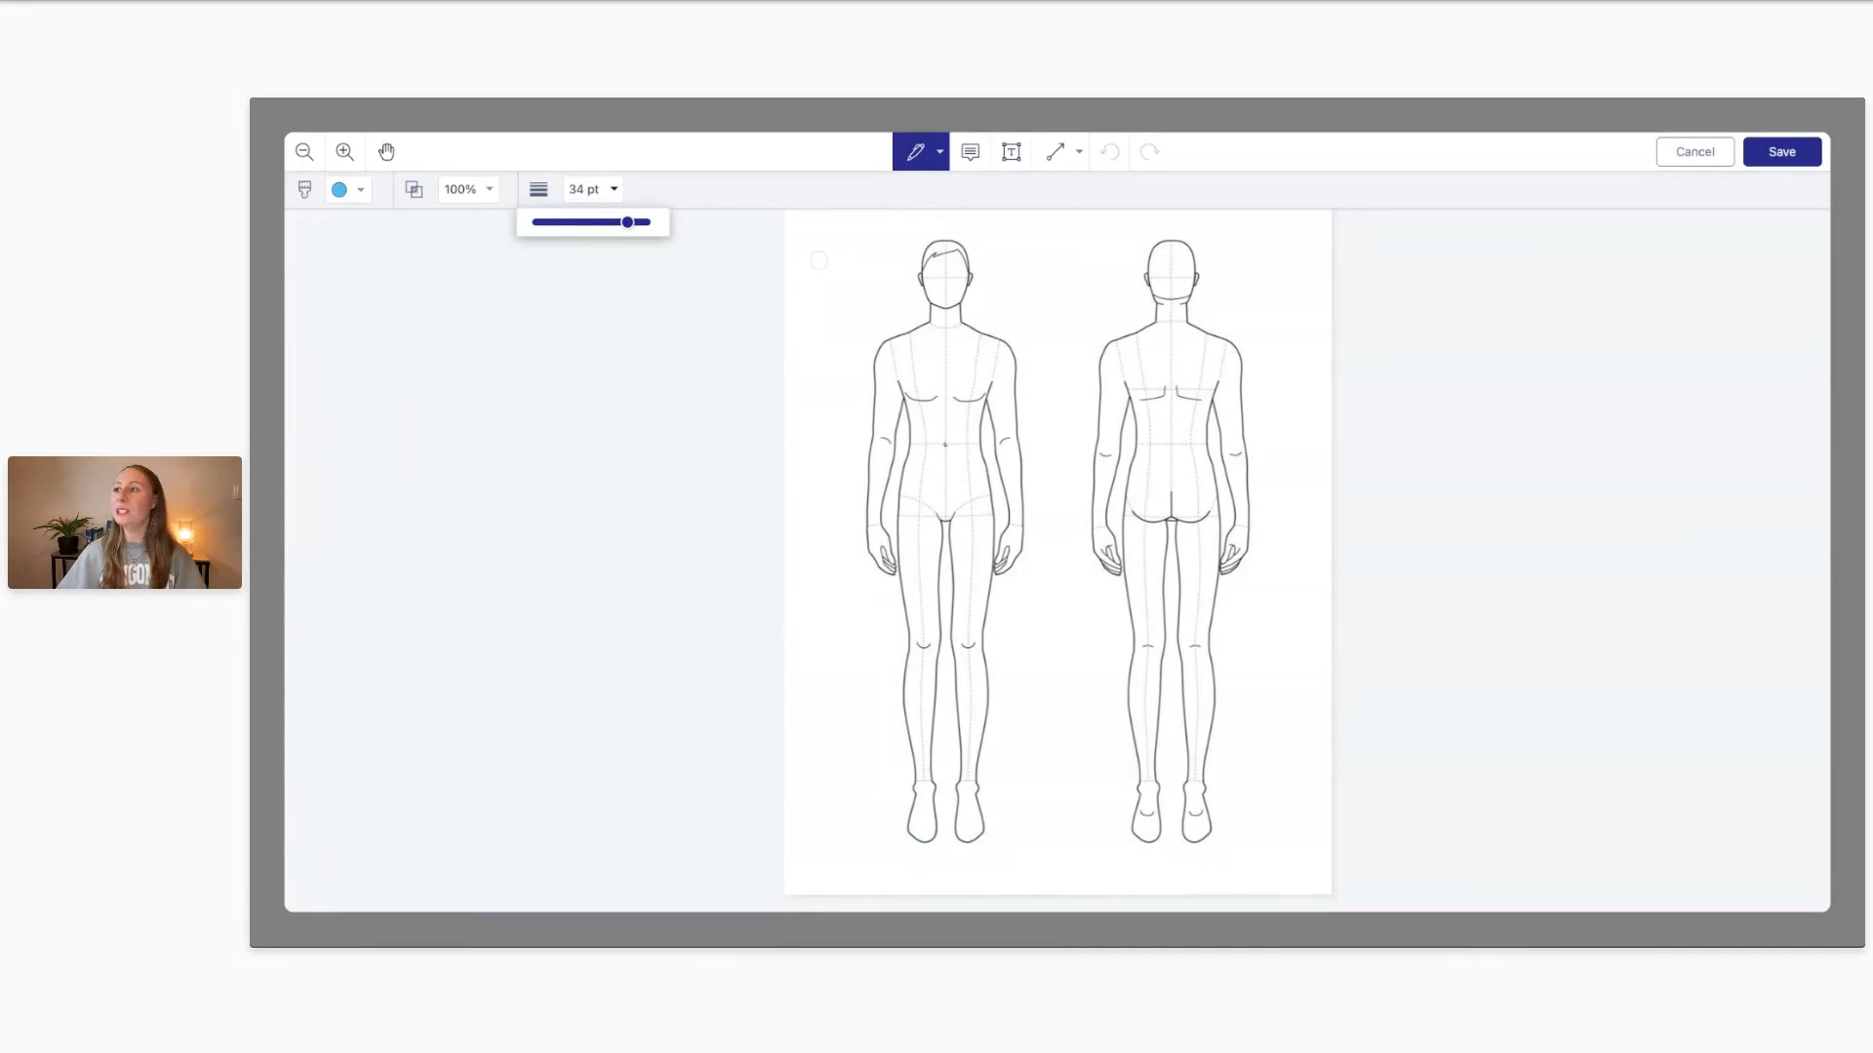
{"action": "left_click_drag", "start_coordinate": [837, 320], "coordinate": [893, 250]}
Draw a thinner diagonal sample stroke at 9 pt beside the thick one and undo both strokes
{"action": "left_click", "coordinate": [612, 191]}
{"action": "left_click_drag", "start_coordinate": [627, 223], "coordinate": [571, 223]}
{"action": "left_click", "coordinate": [560, 222]}
{"action": "left_click_drag", "start_coordinate": [806, 294], "coordinate": [849, 234]}
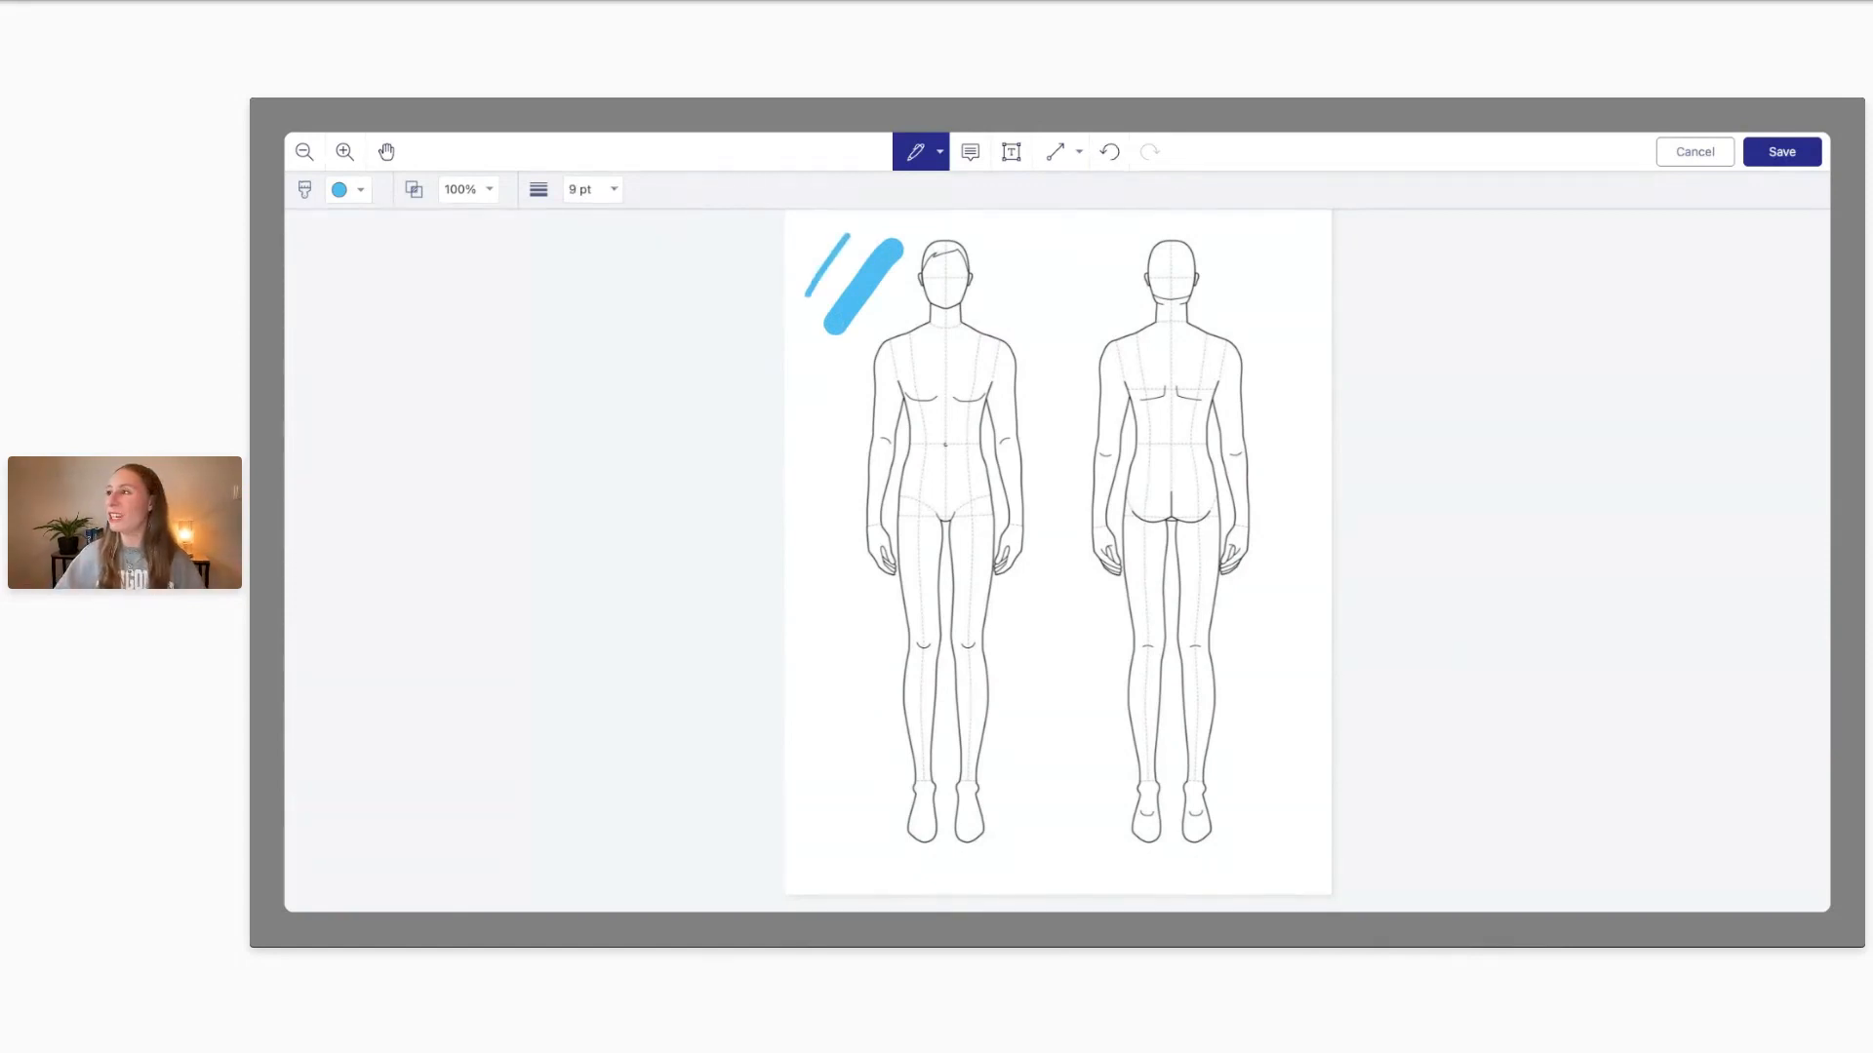
{"action": "left_click", "coordinate": [1110, 164]}
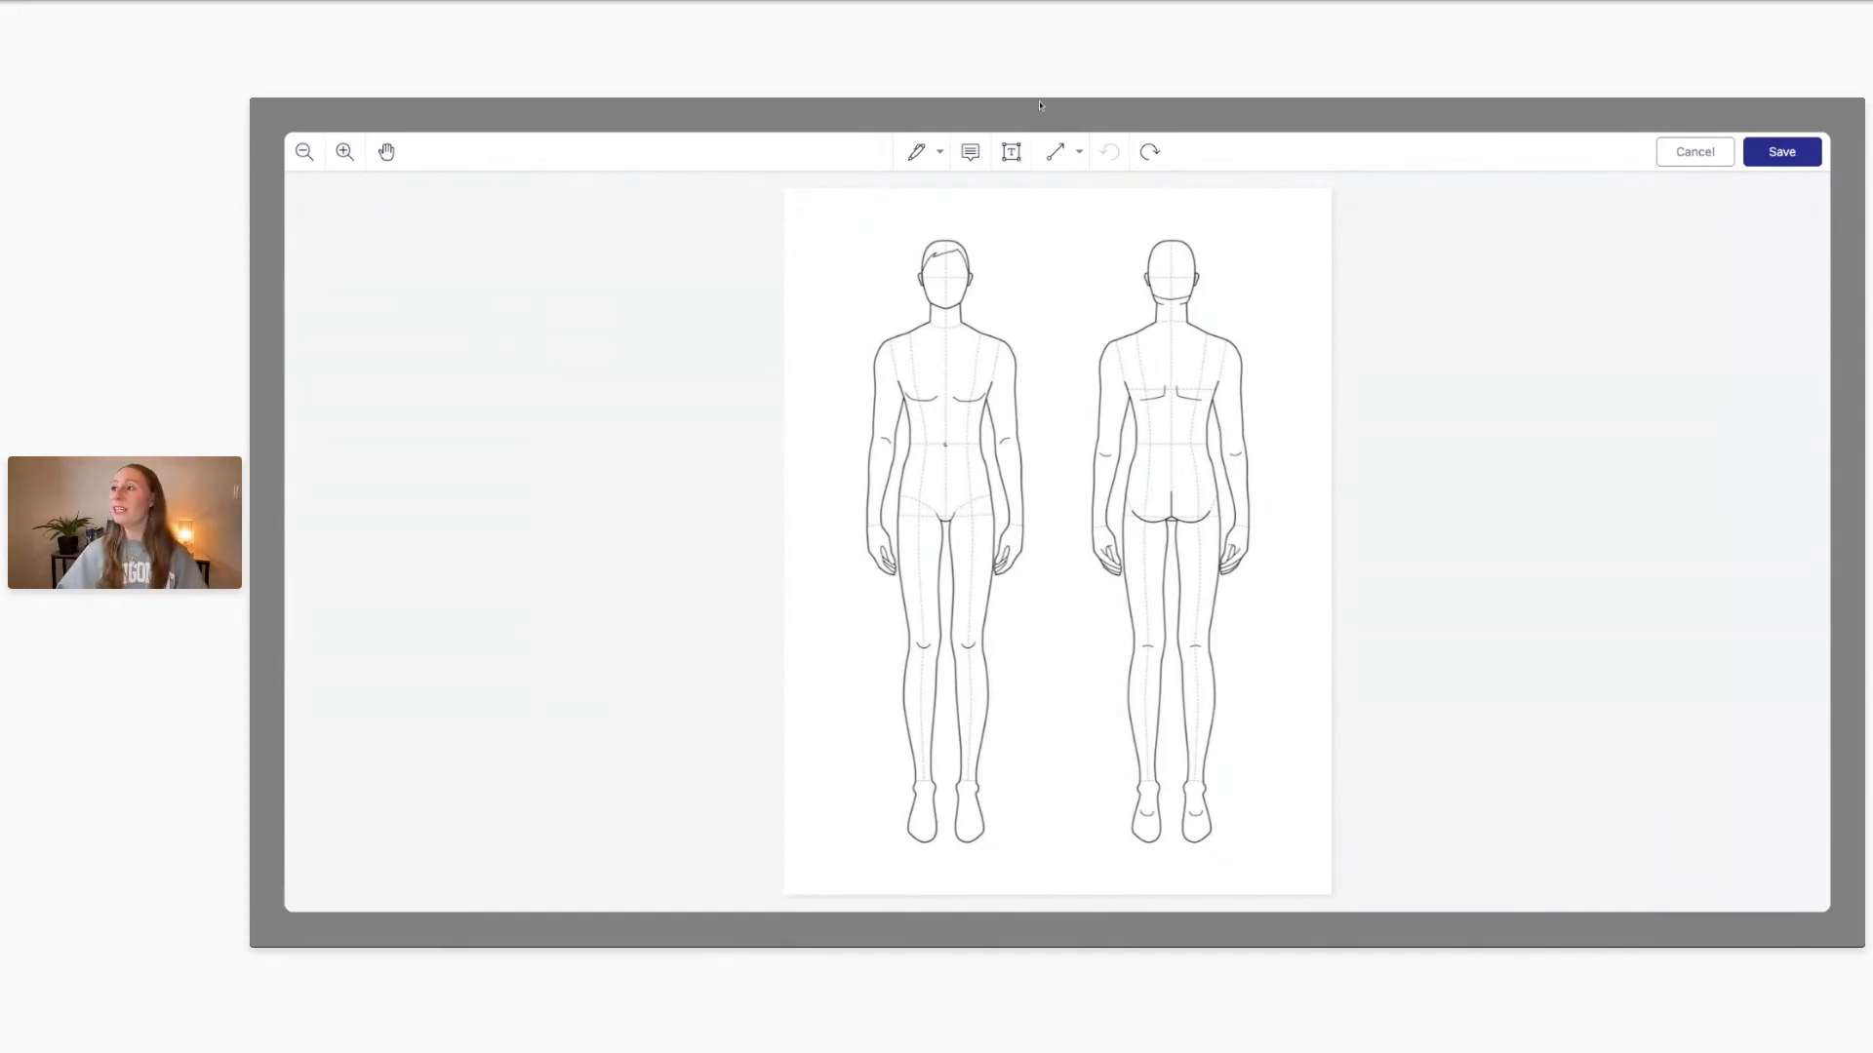
{"action": "left_click", "coordinate": [979, 159]}
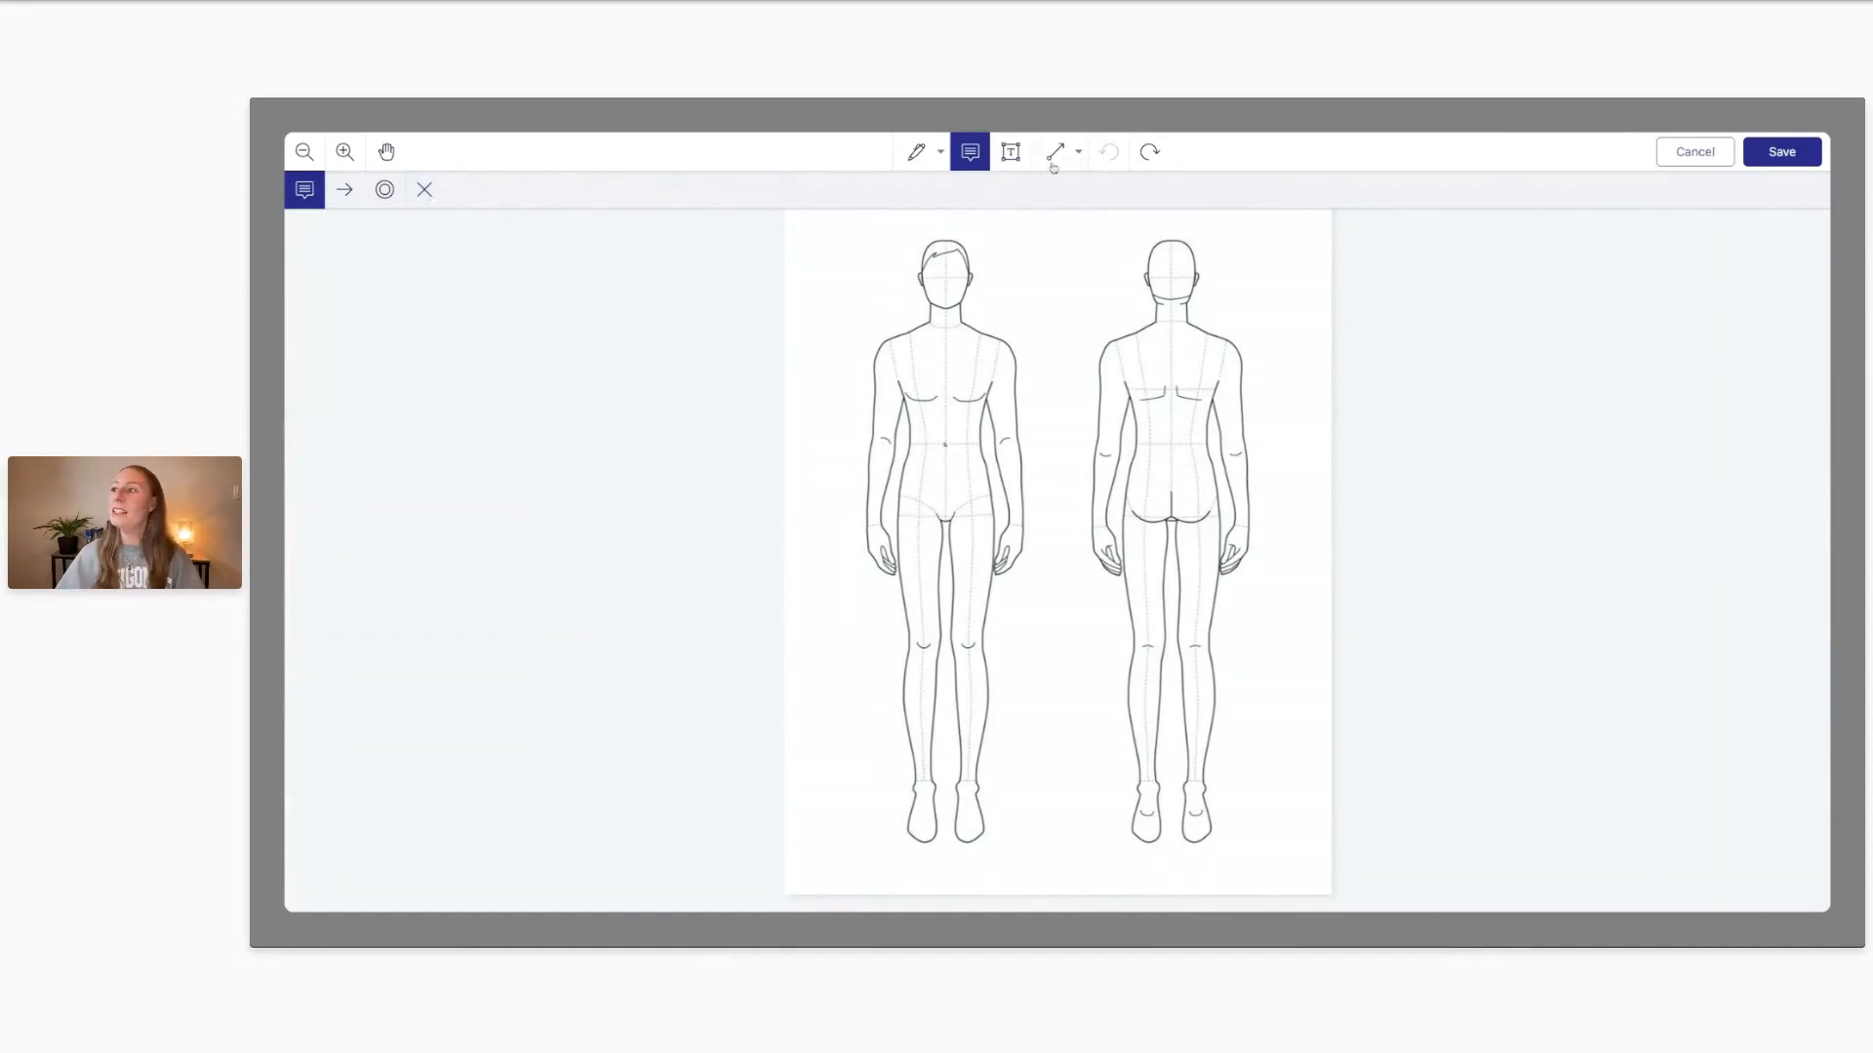
{"action": "left_click", "coordinate": [1010, 153]}
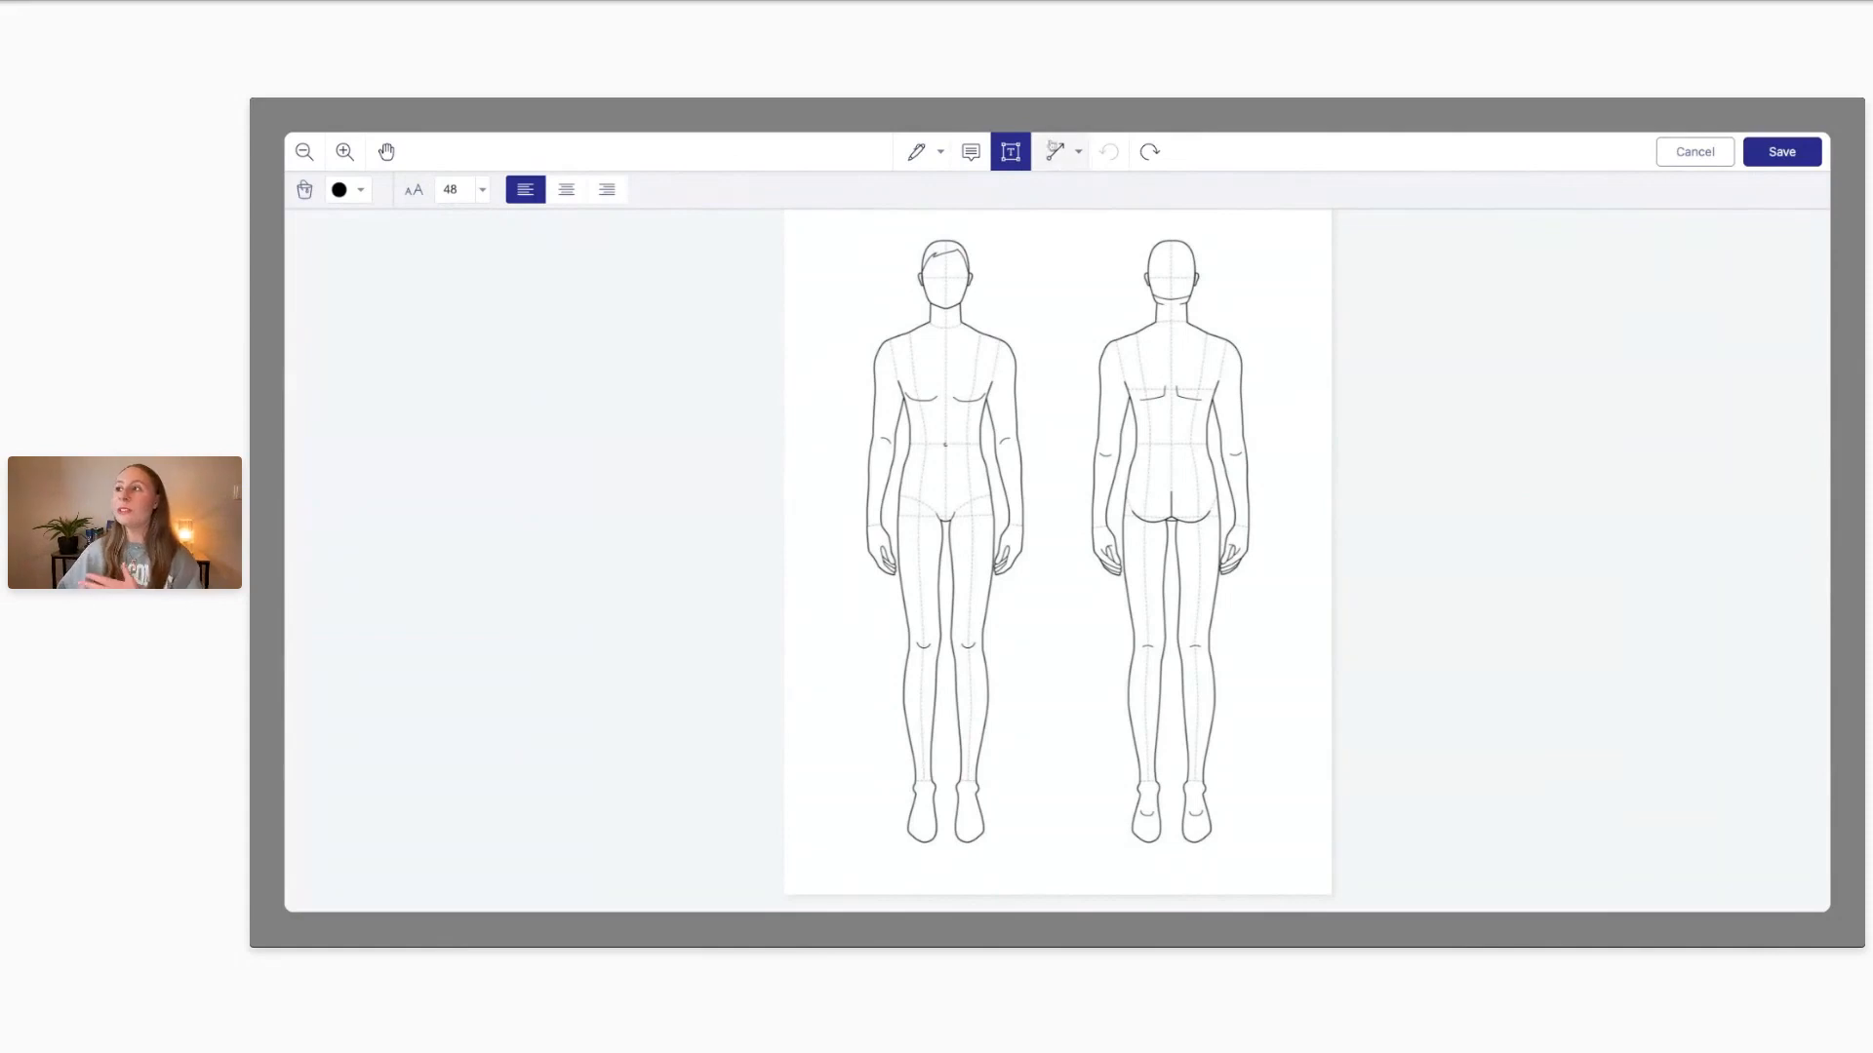
{"action": "left_click", "coordinate": [1054, 151]}
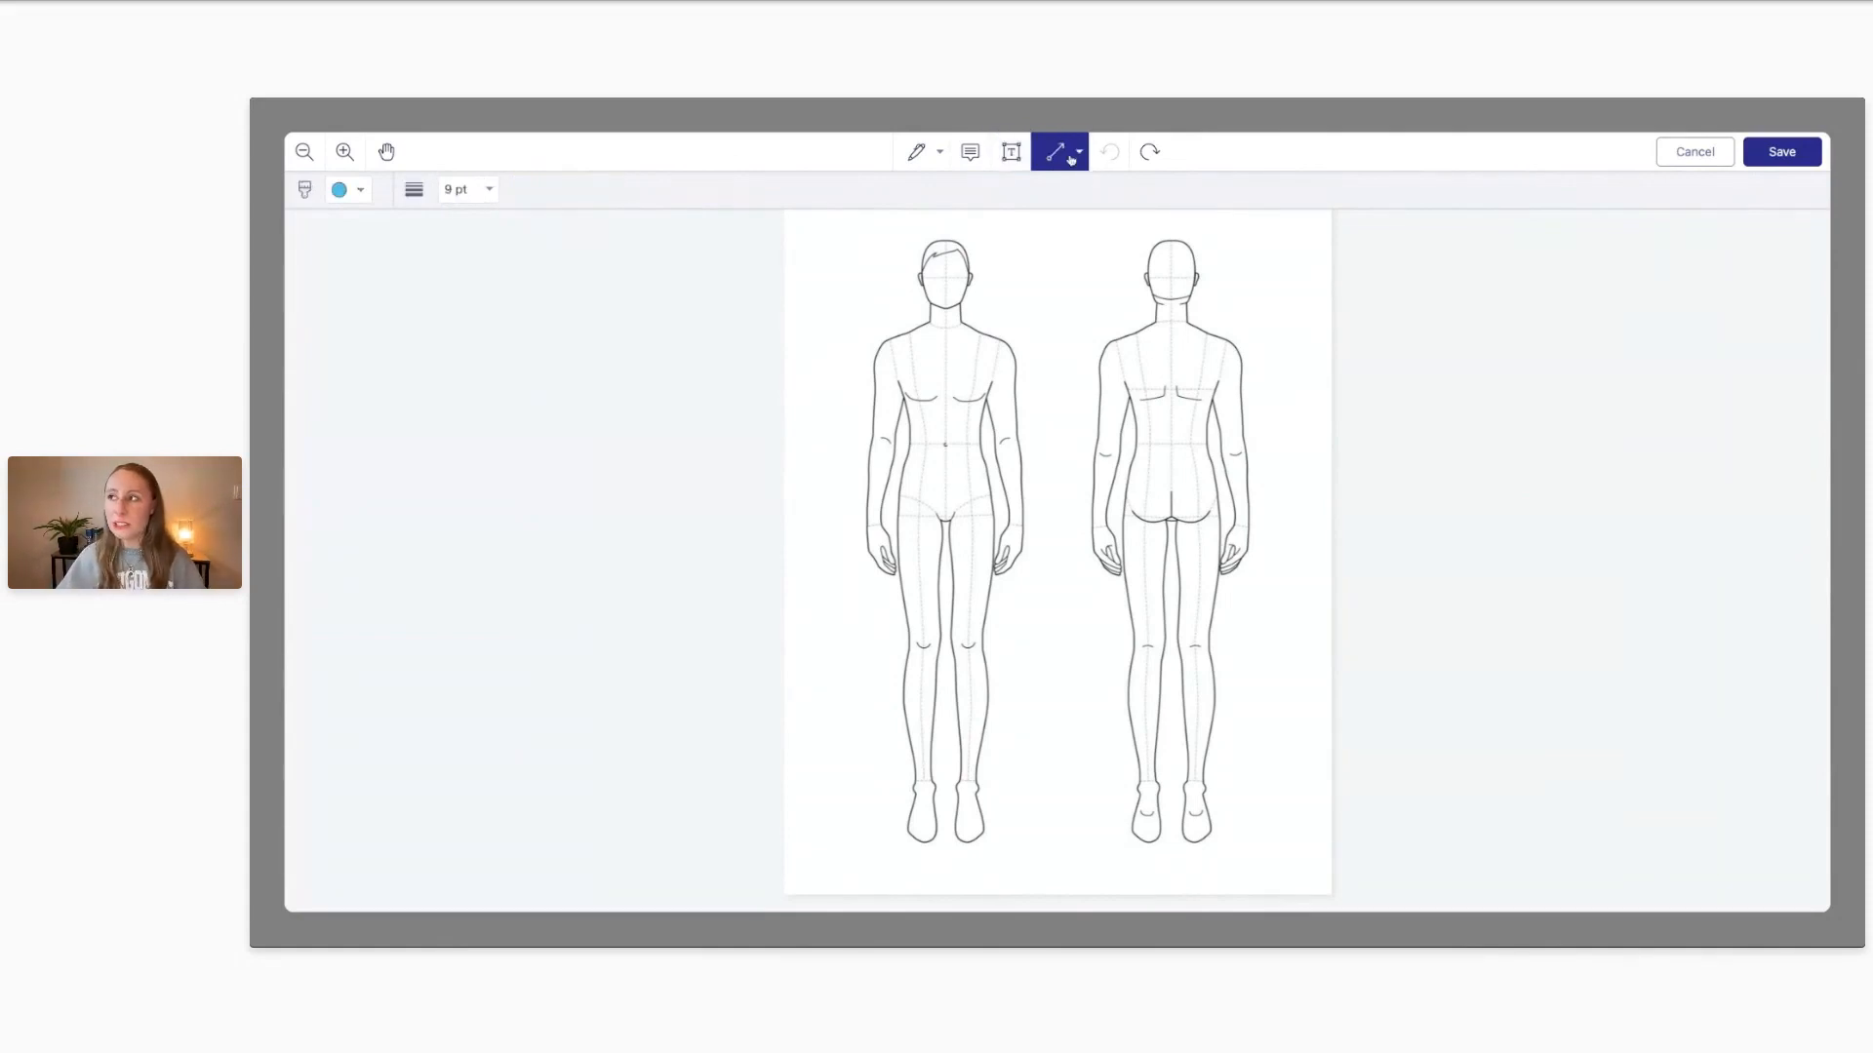
{"action": "left_click", "coordinate": [1077, 153]}
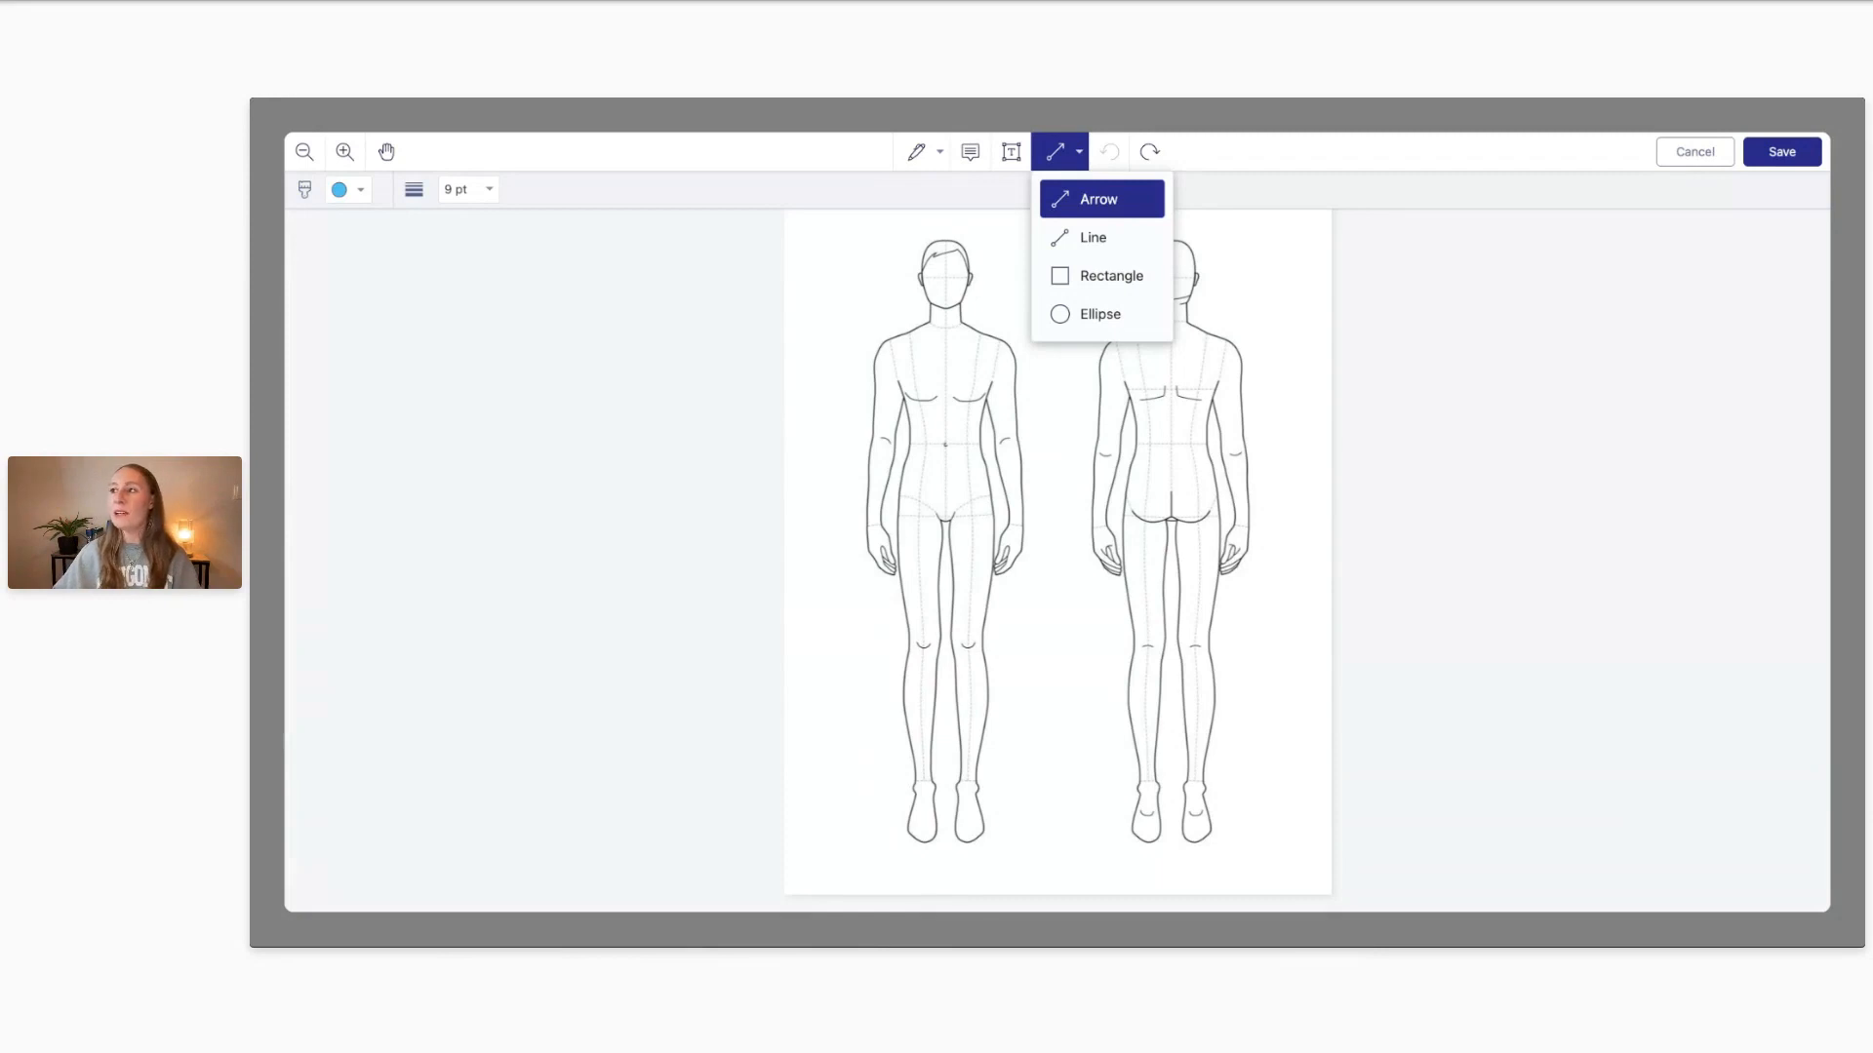
Place an X-marker note on the front figure's right shoulder reading "Recent injury to right shoulder" and, on a new line, "Sports injury approx."
{"action": "left_click", "coordinate": [971, 156]}
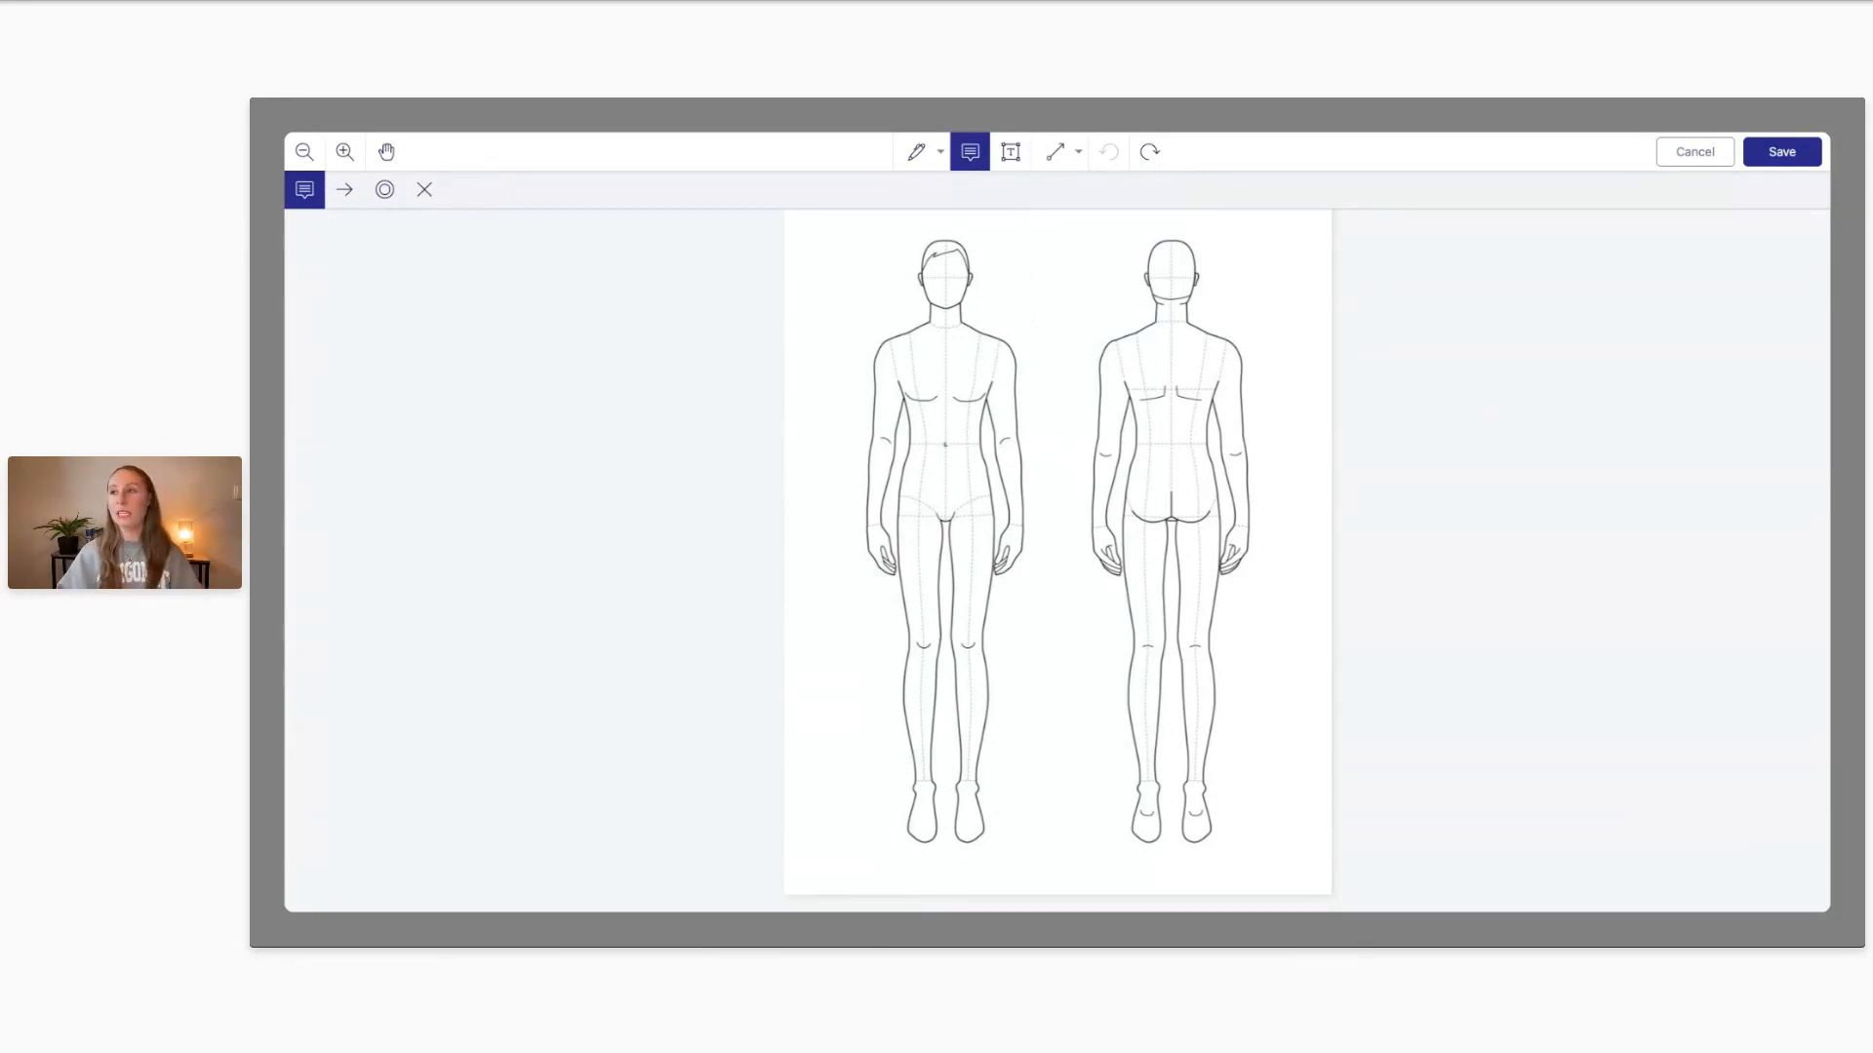
{"action": "left_click", "coordinate": [424, 191]}
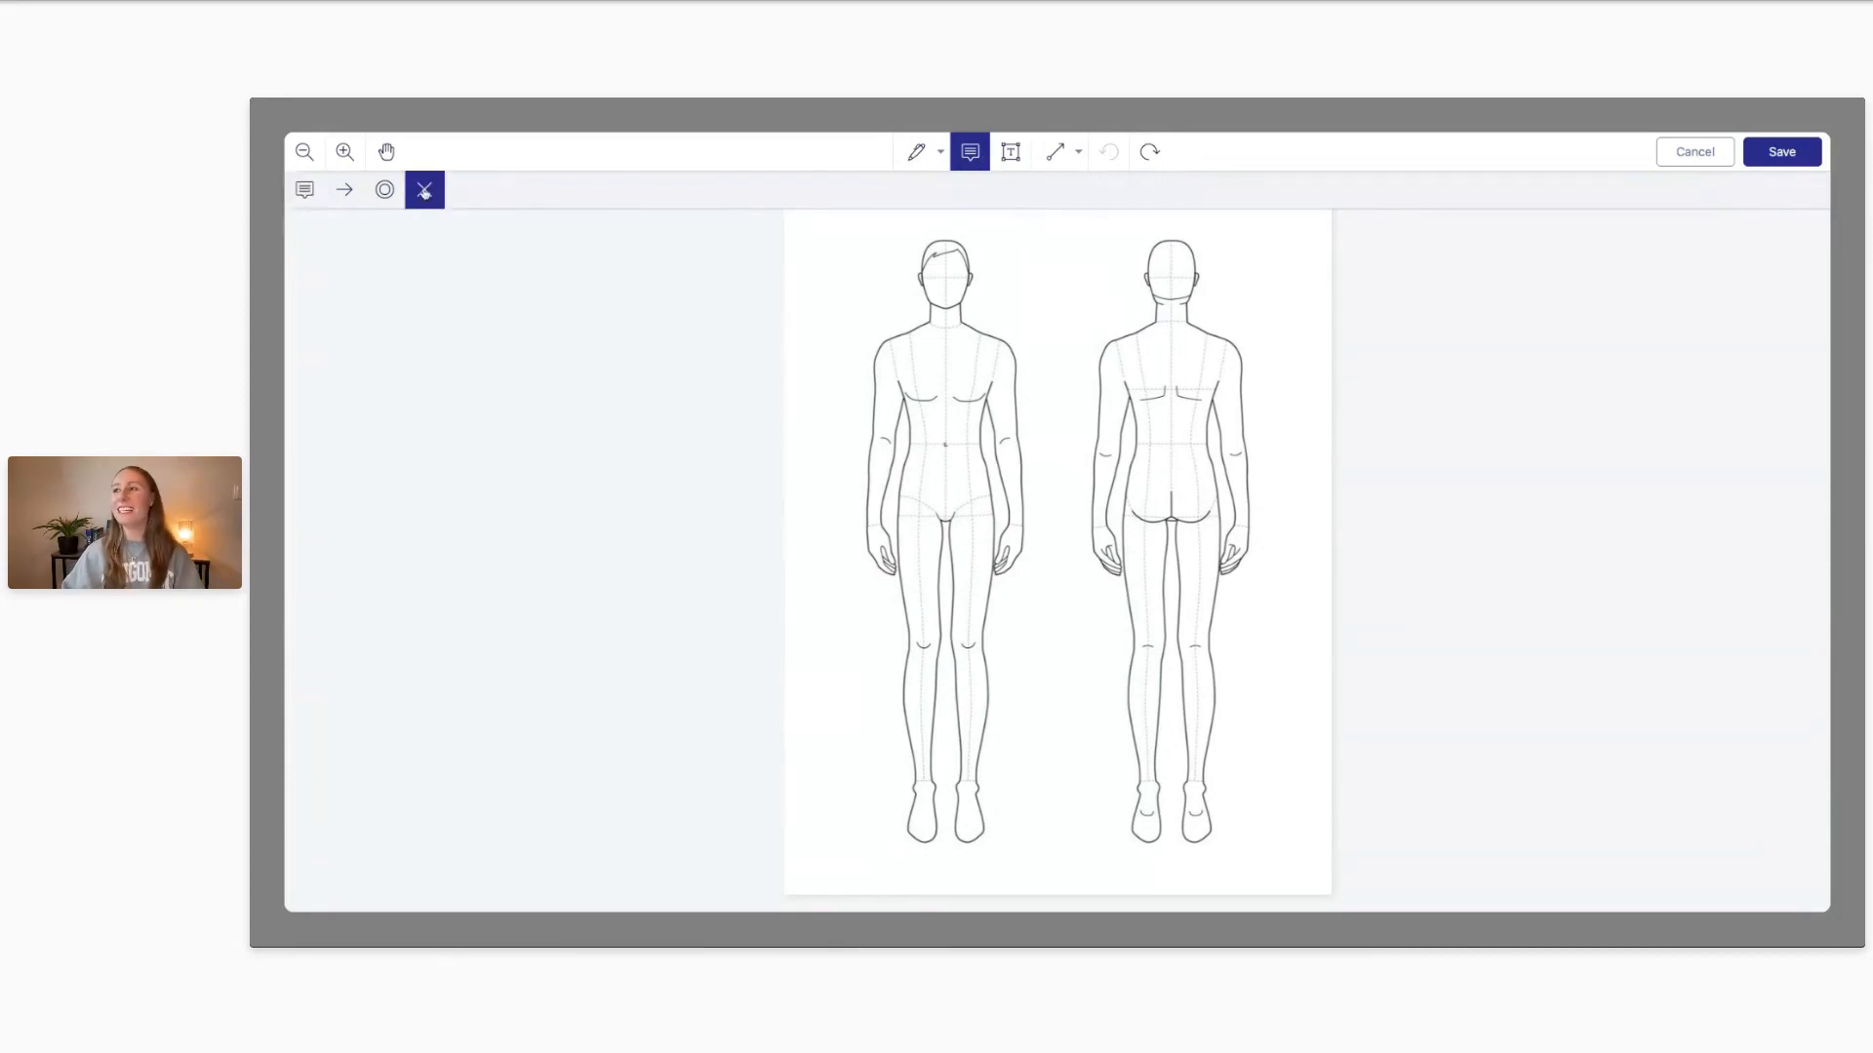
{"action": "left_click", "coordinate": [883, 352]}
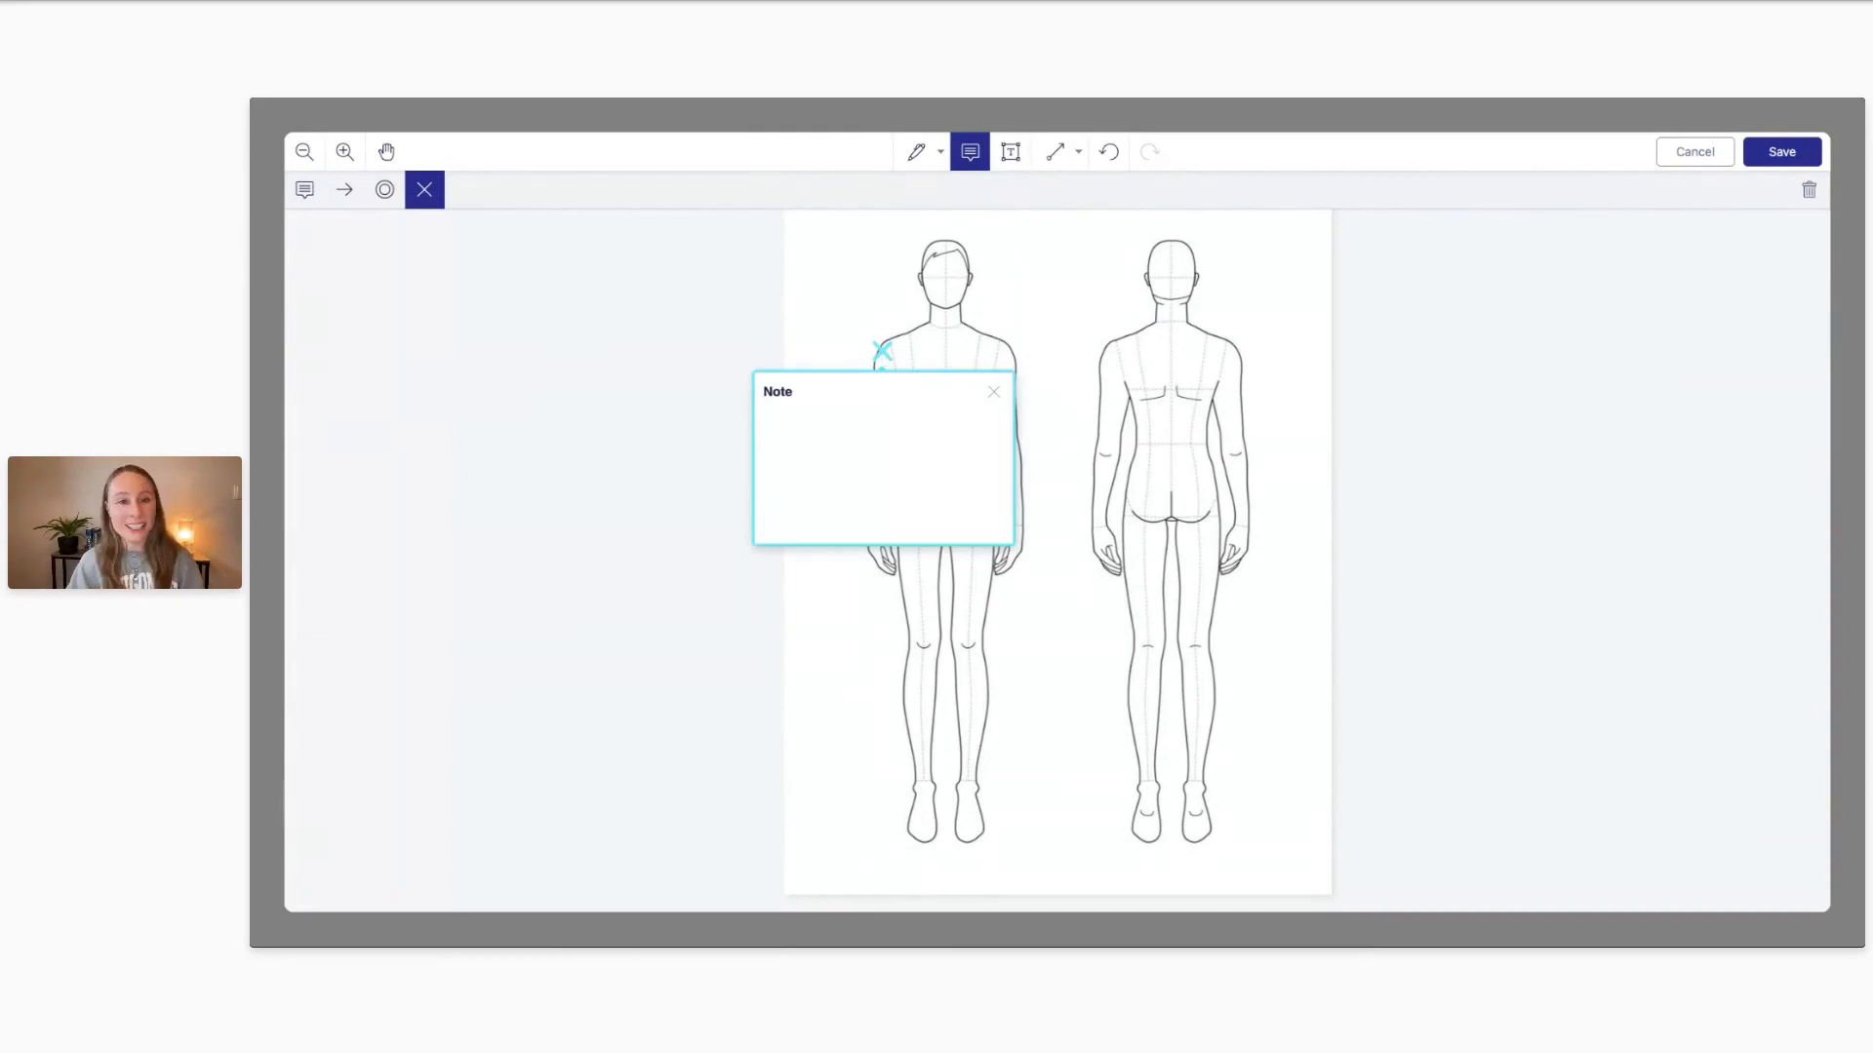
{"action": "type", "text": "Recen"}
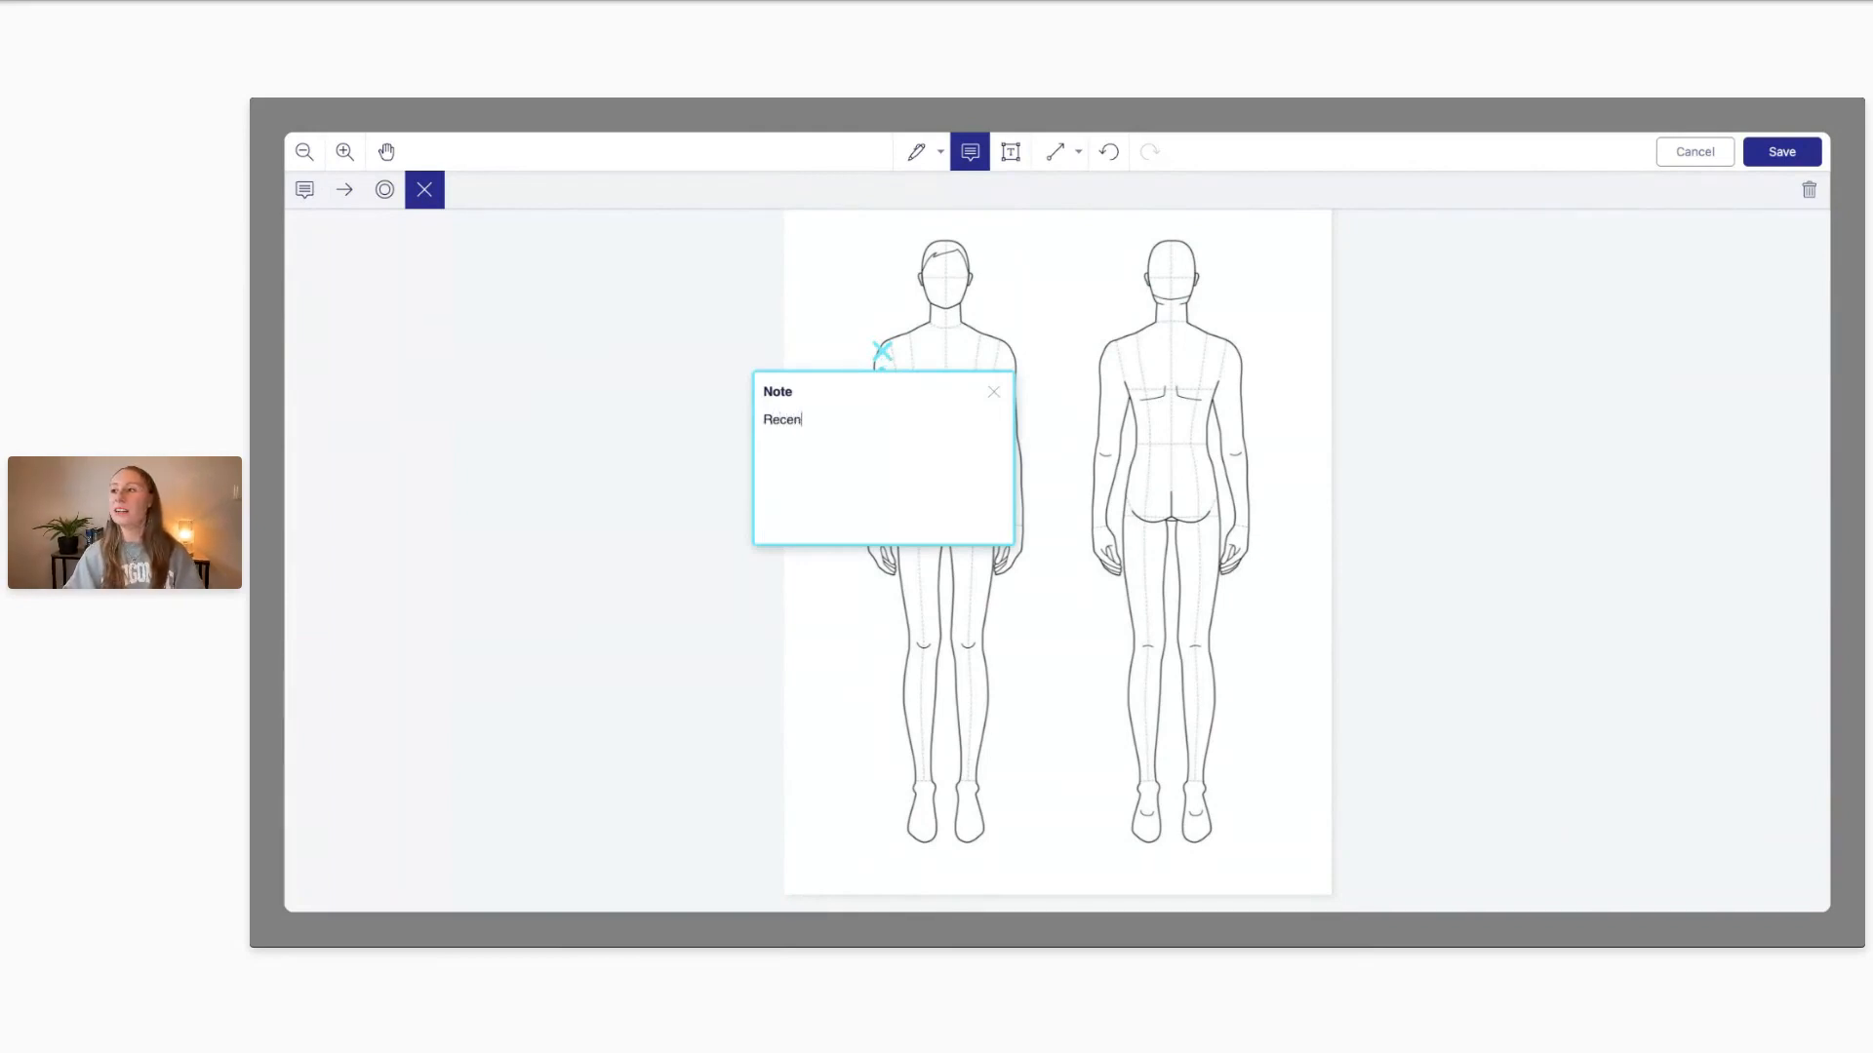
{"action": "type", "text": "t injury to "}
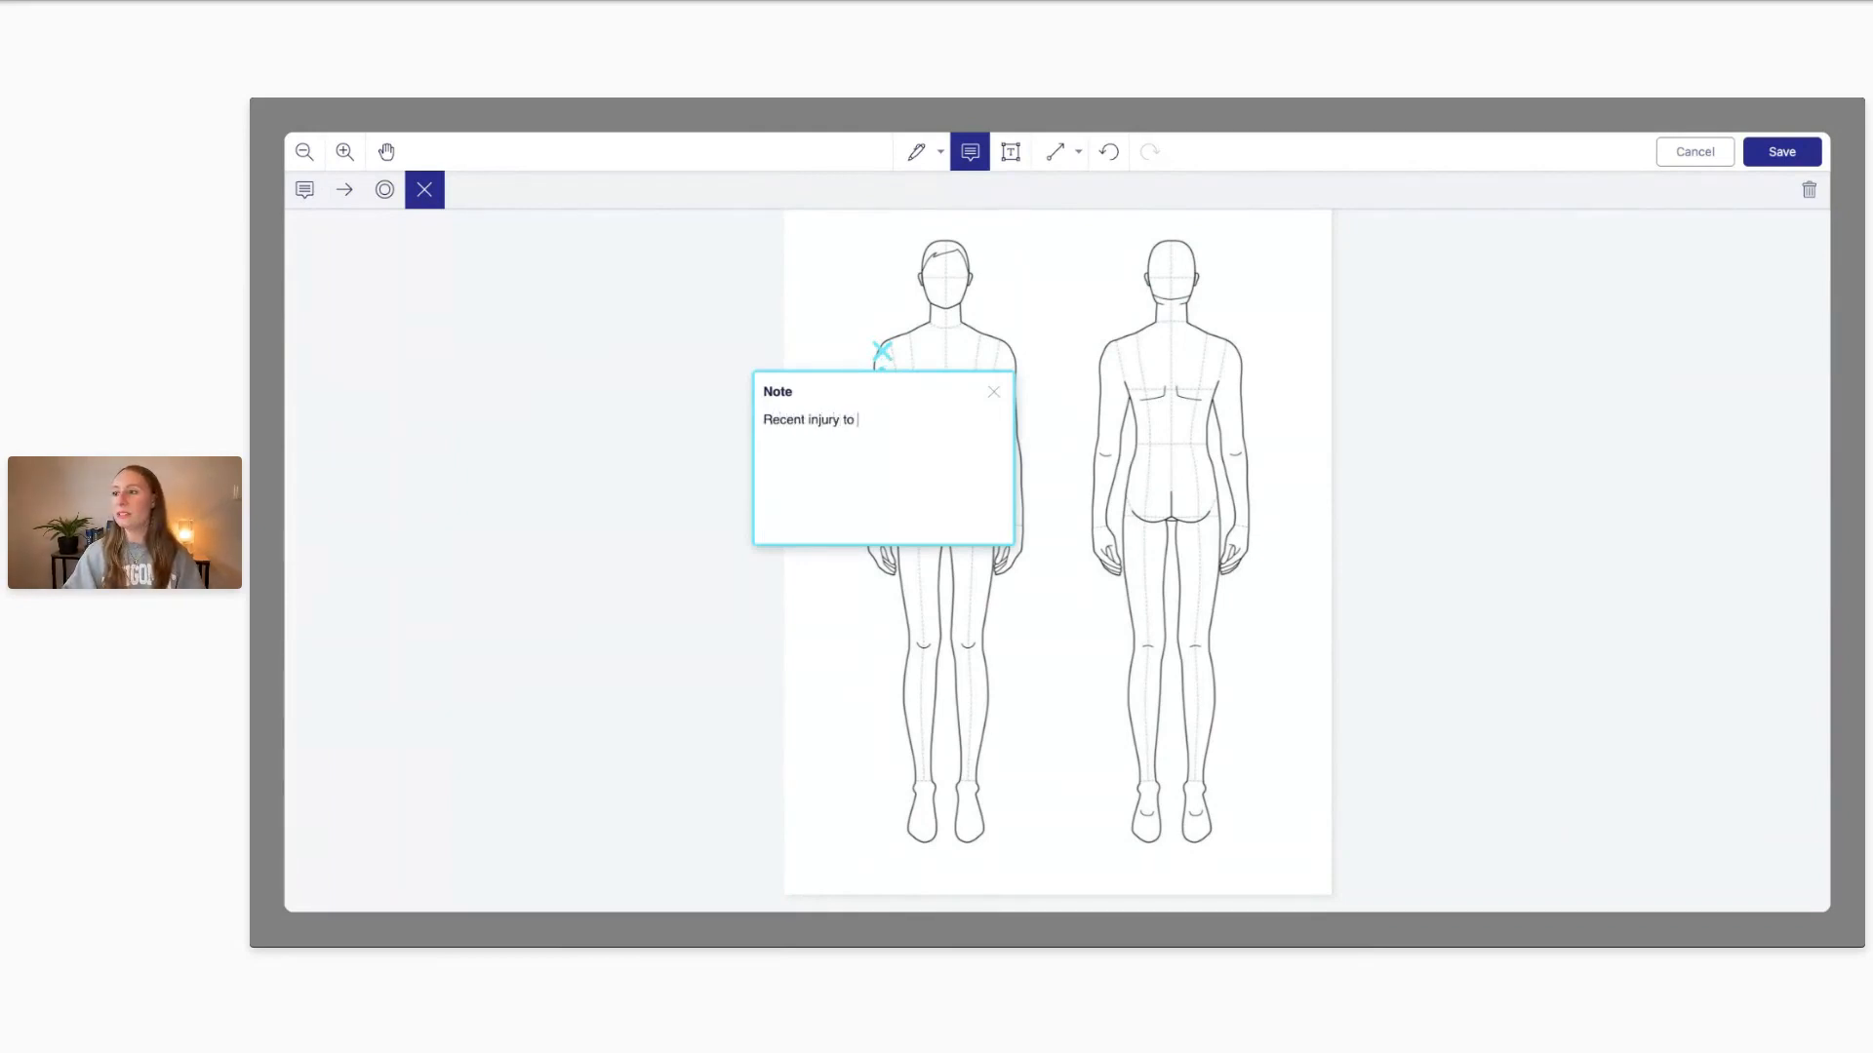
{"action": "type", "text": "right shoulder"}
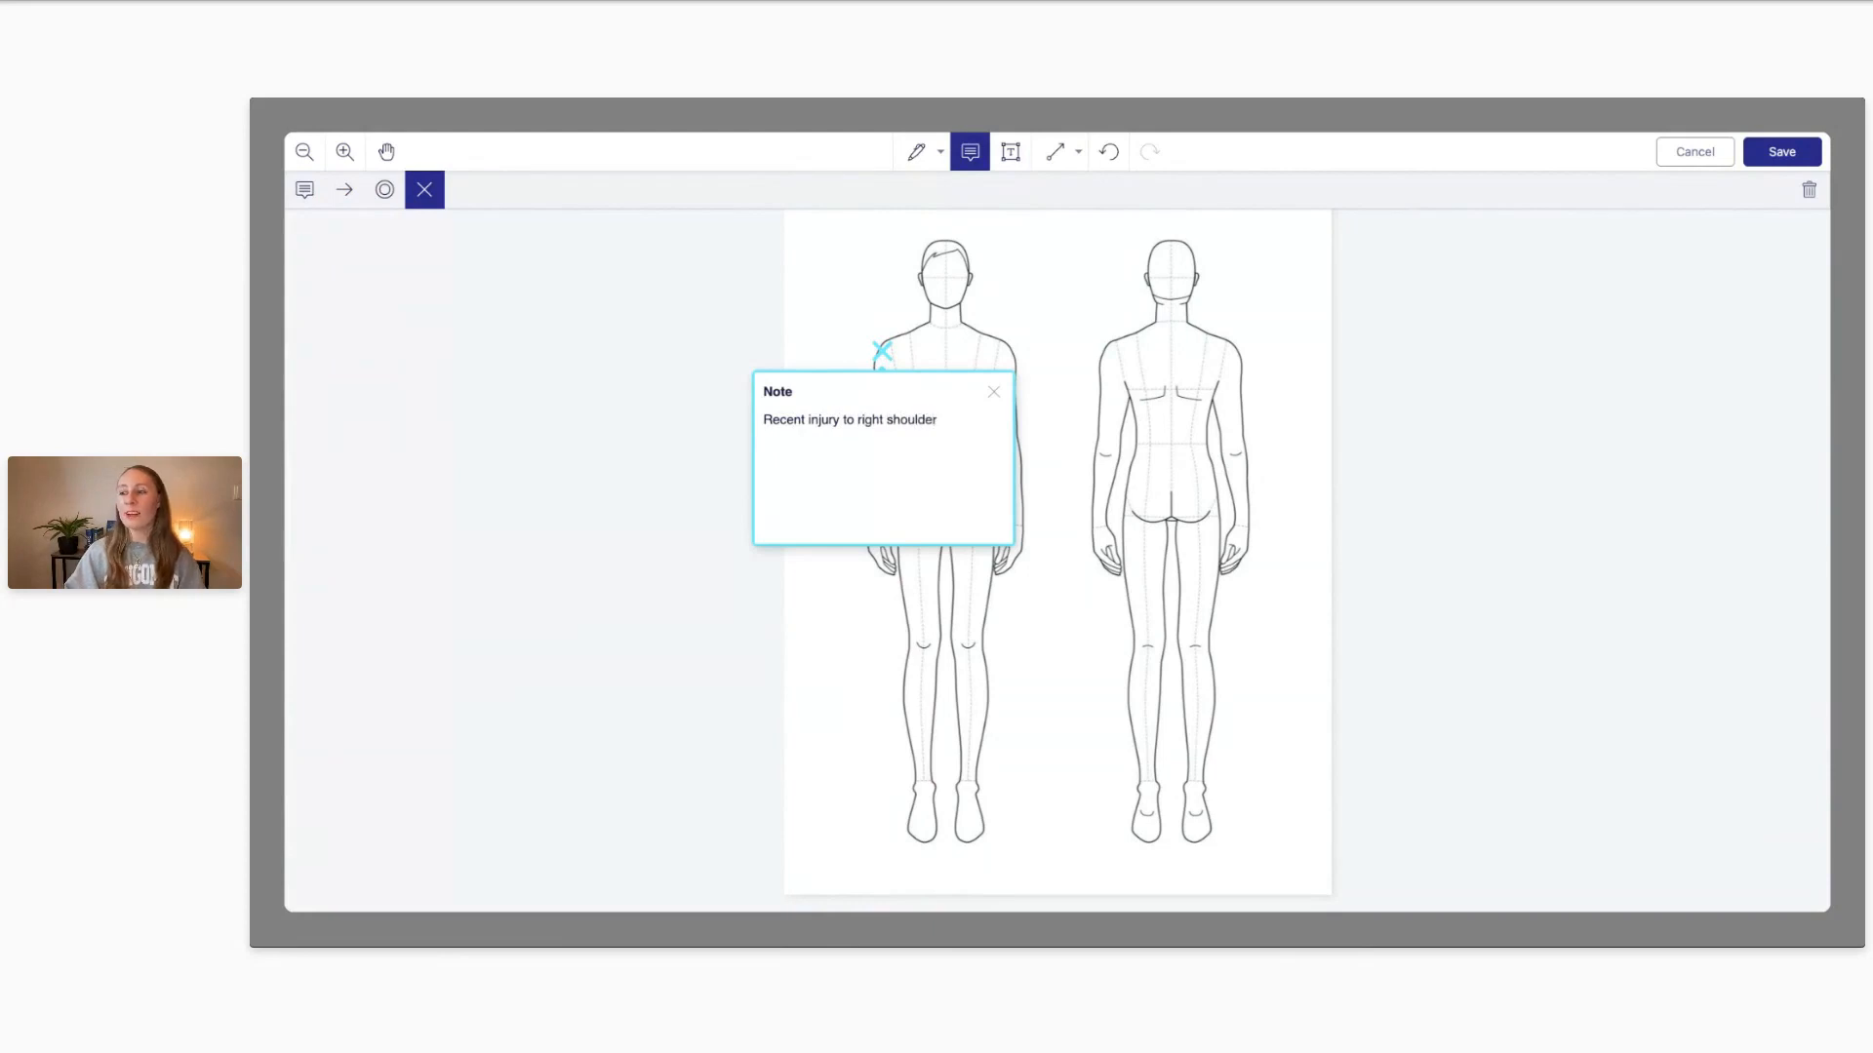
{"action": "key", "text": "Return"}
{"action": "type", "text": "Sports injury approx."}
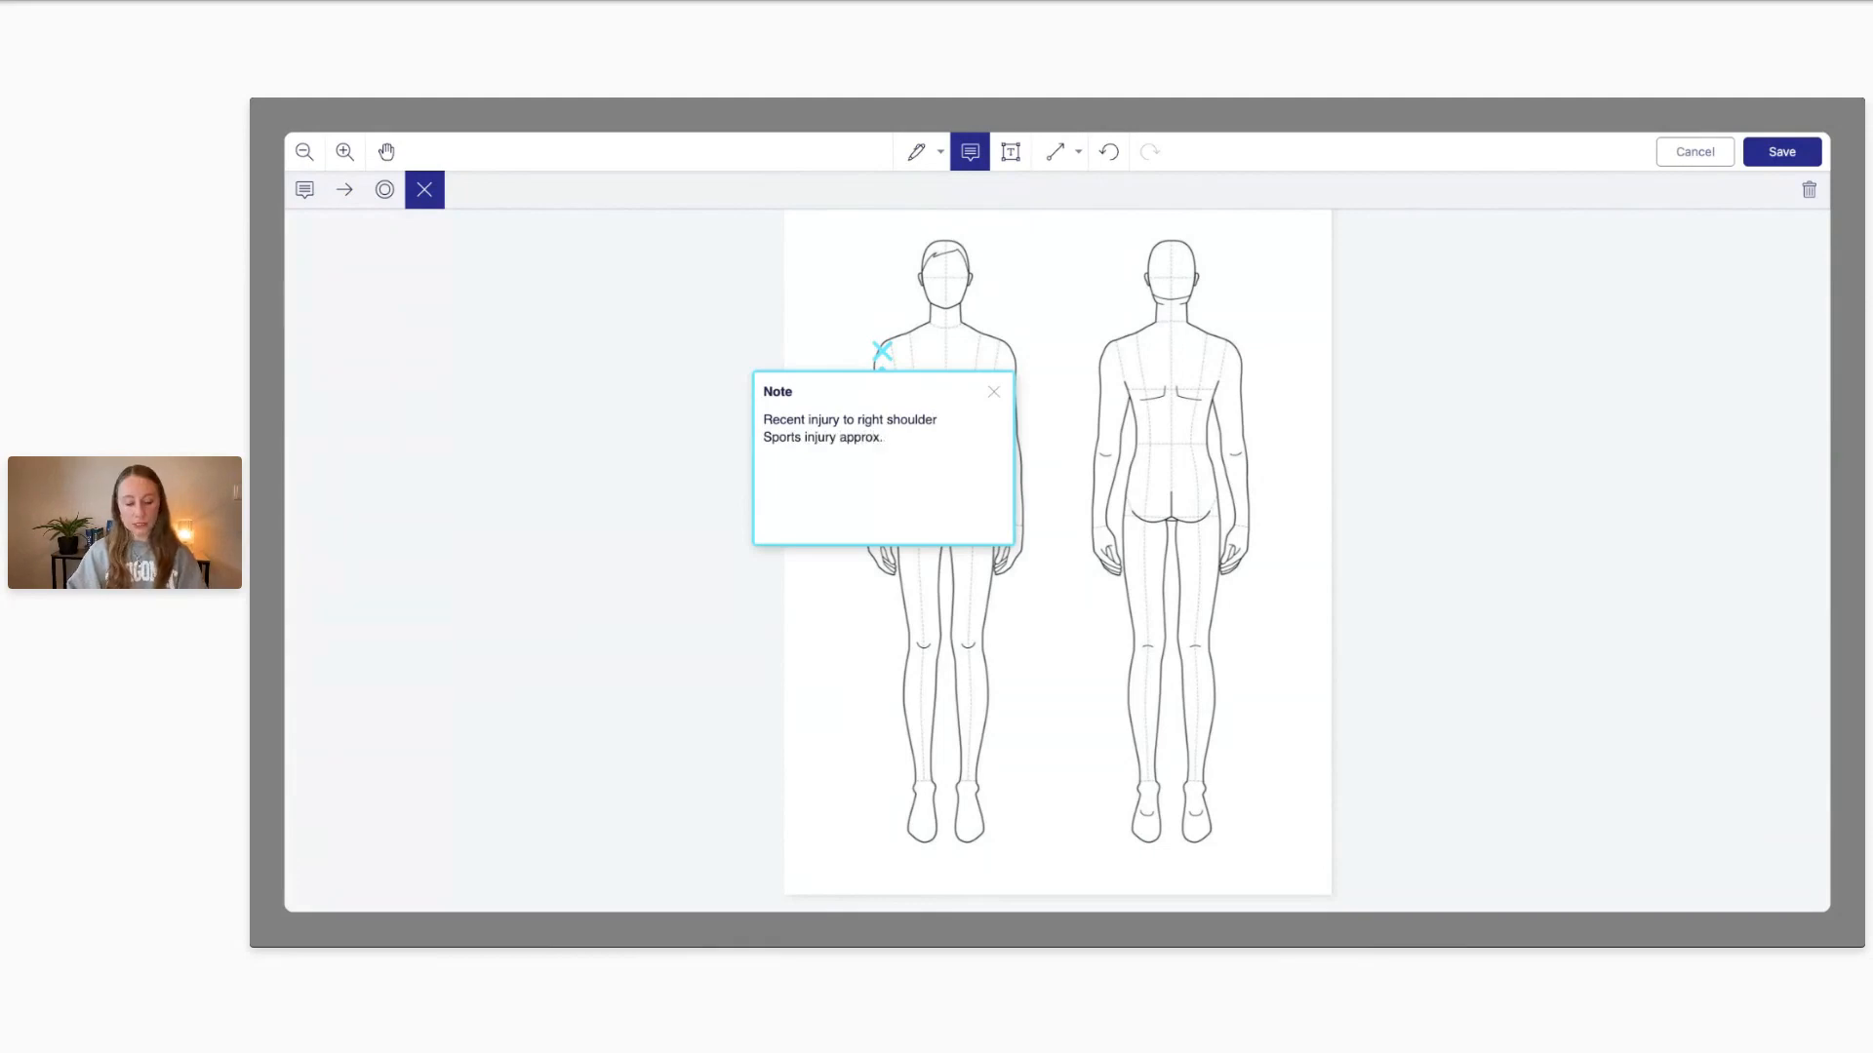
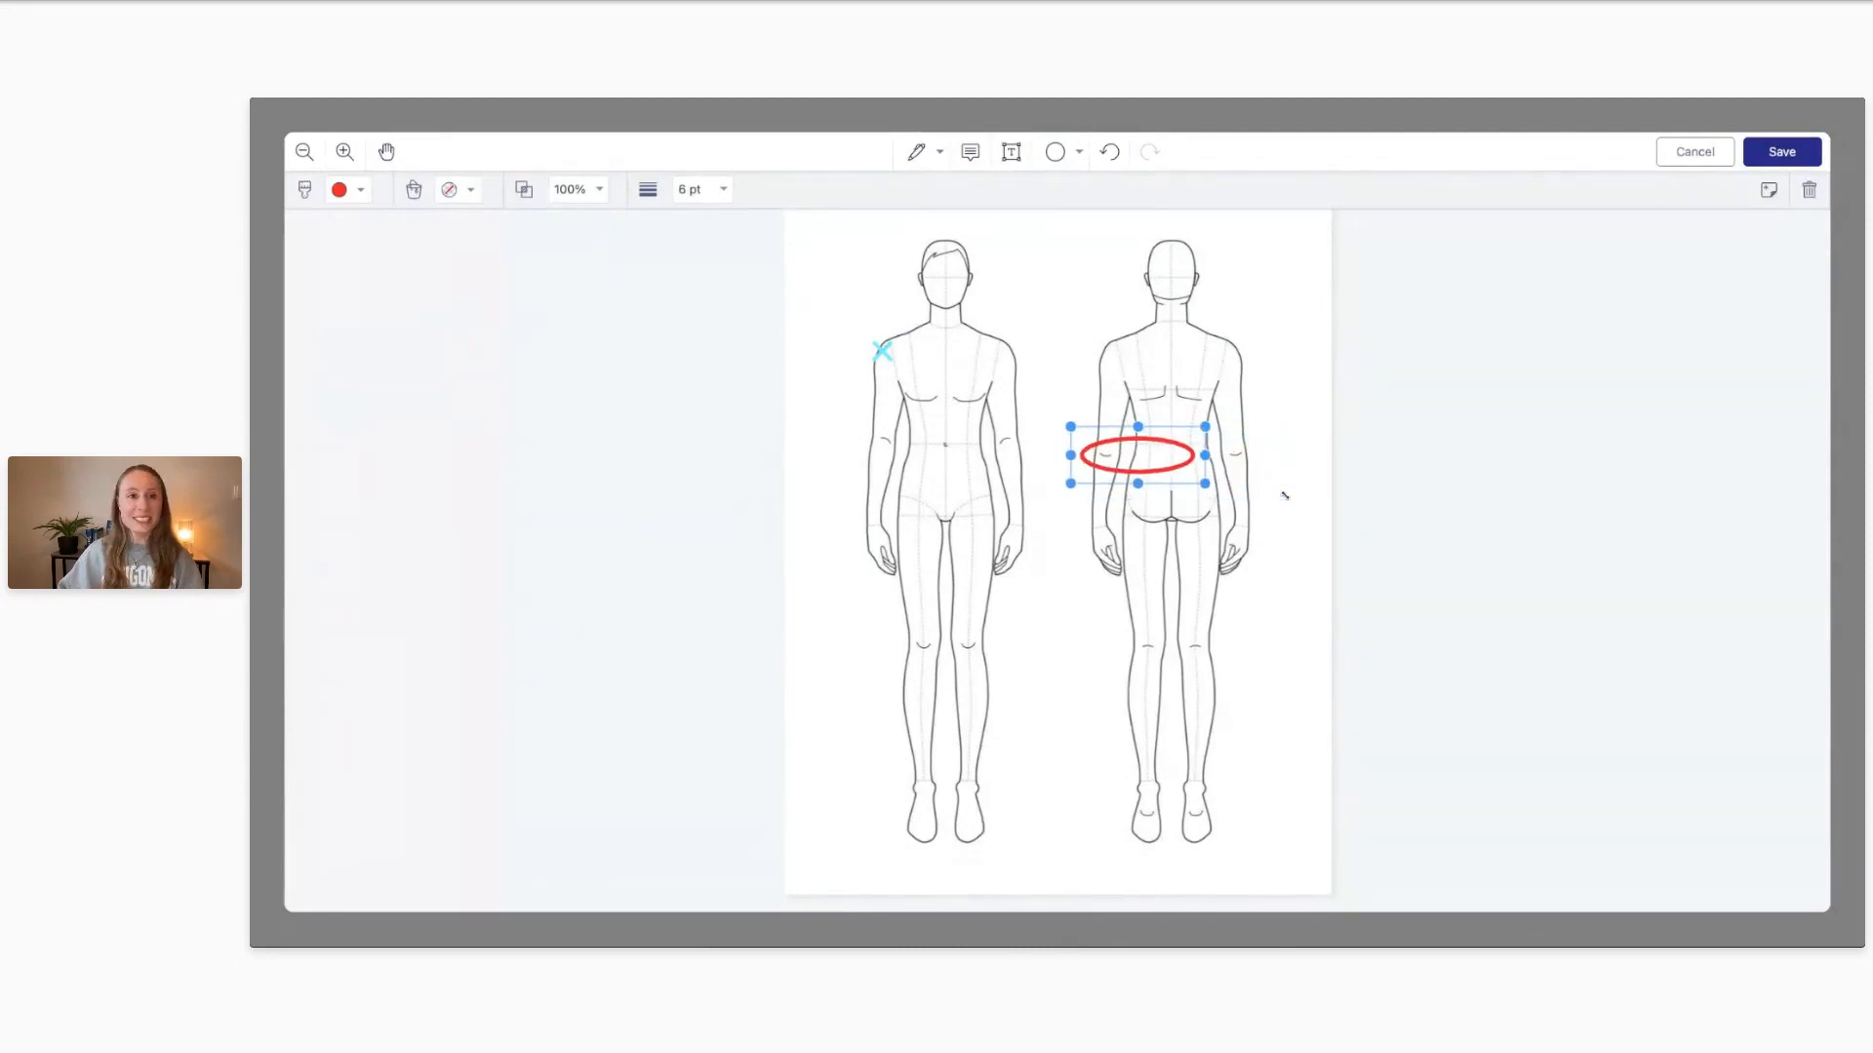
Resize the red ellipse on the back figure so it spans the full width of the lower back and both arms
{"action": "left_click_drag", "start_coordinate": [1225, 427], "coordinate": [1237, 403]}
{"action": "left_click_drag", "start_coordinate": [1237, 491], "coordinate": [1280, 520]}
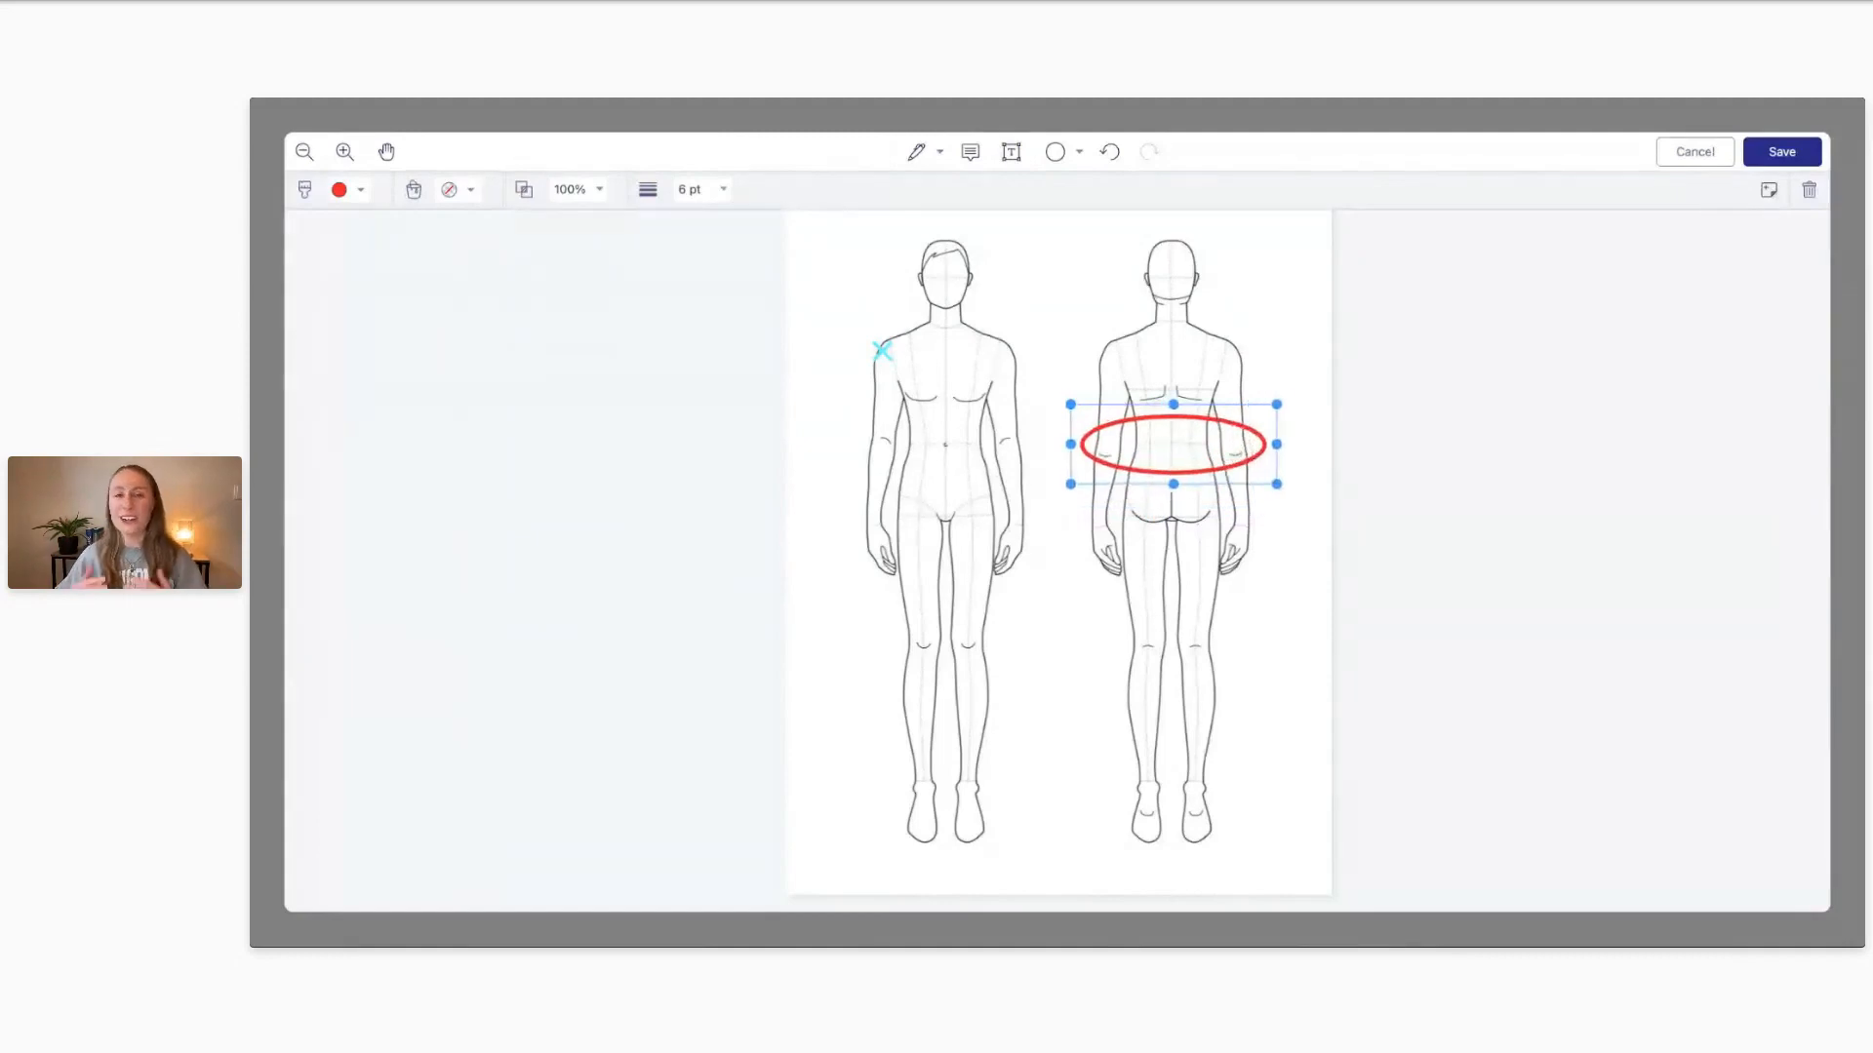
{"action": "left_click_drag", "start_coordinate": [1174, 403], "coordinate": [1174, 418]}
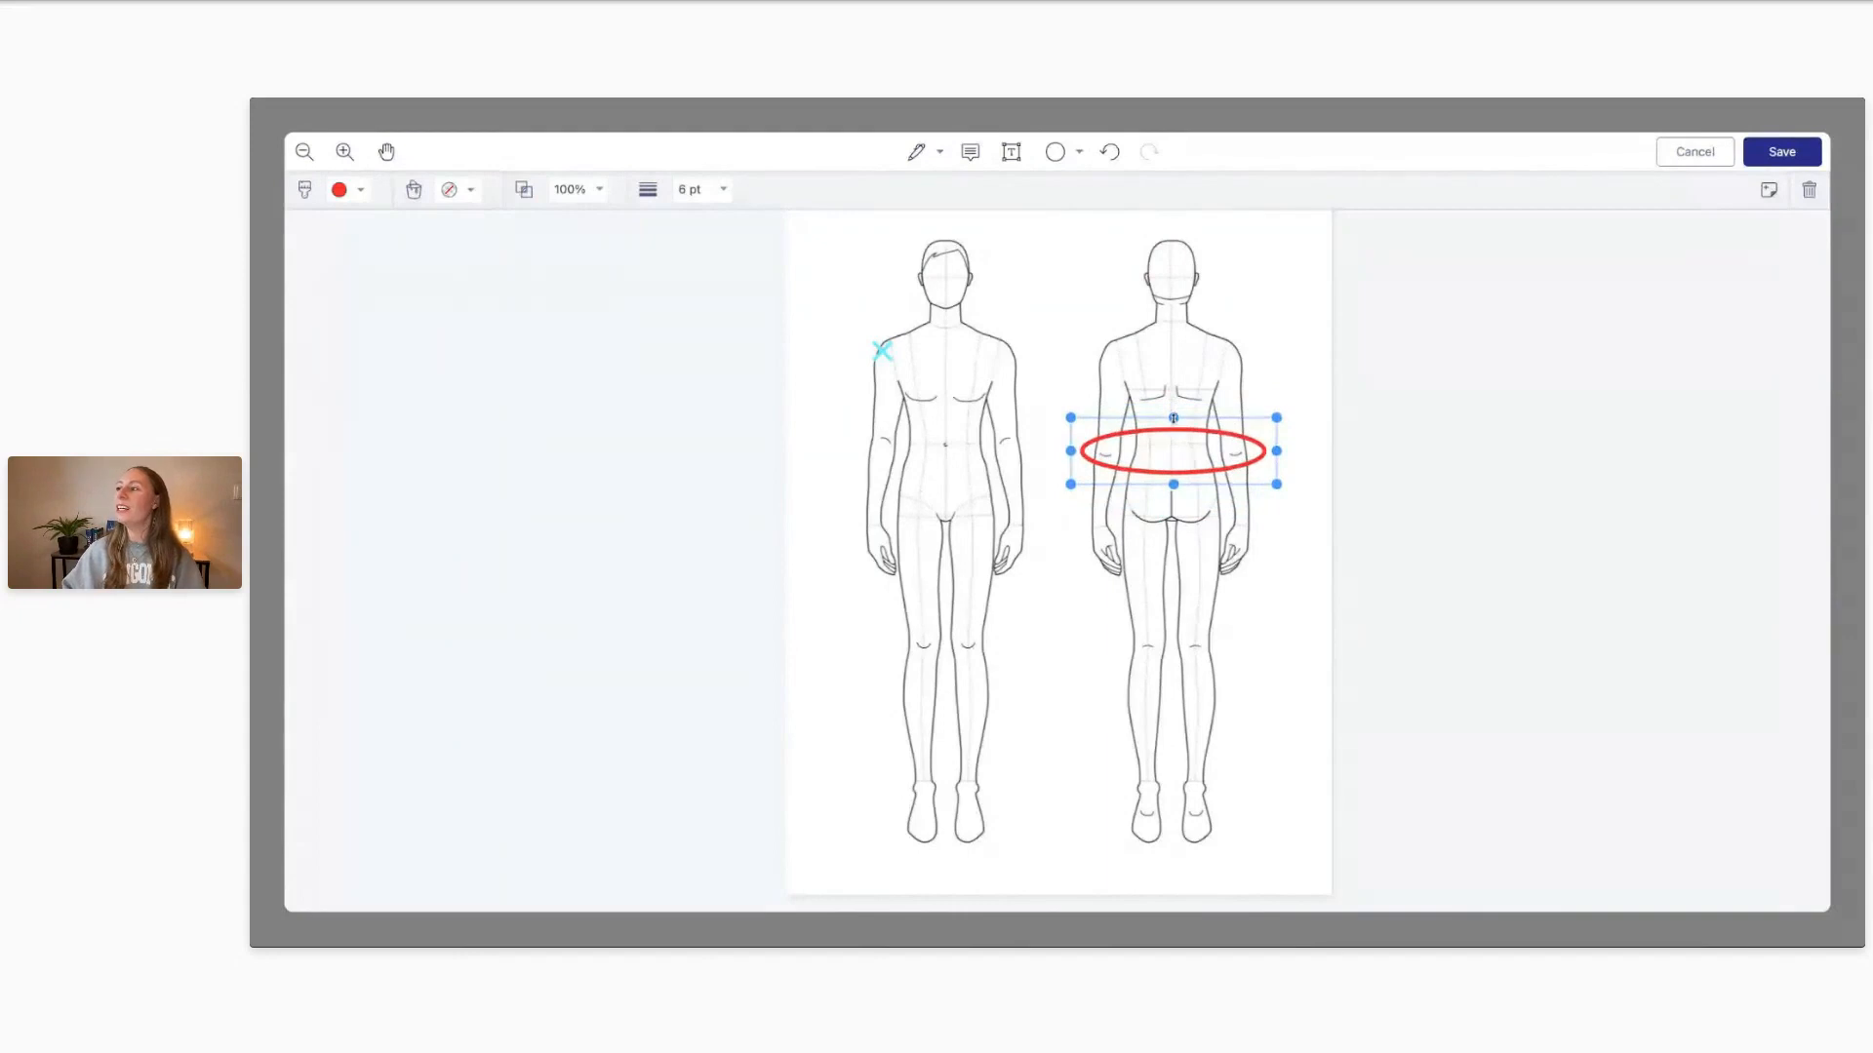
{"action": "left_click_drag", "start_coordinate": [1175, 485], "coordinate": [1172, 414]}
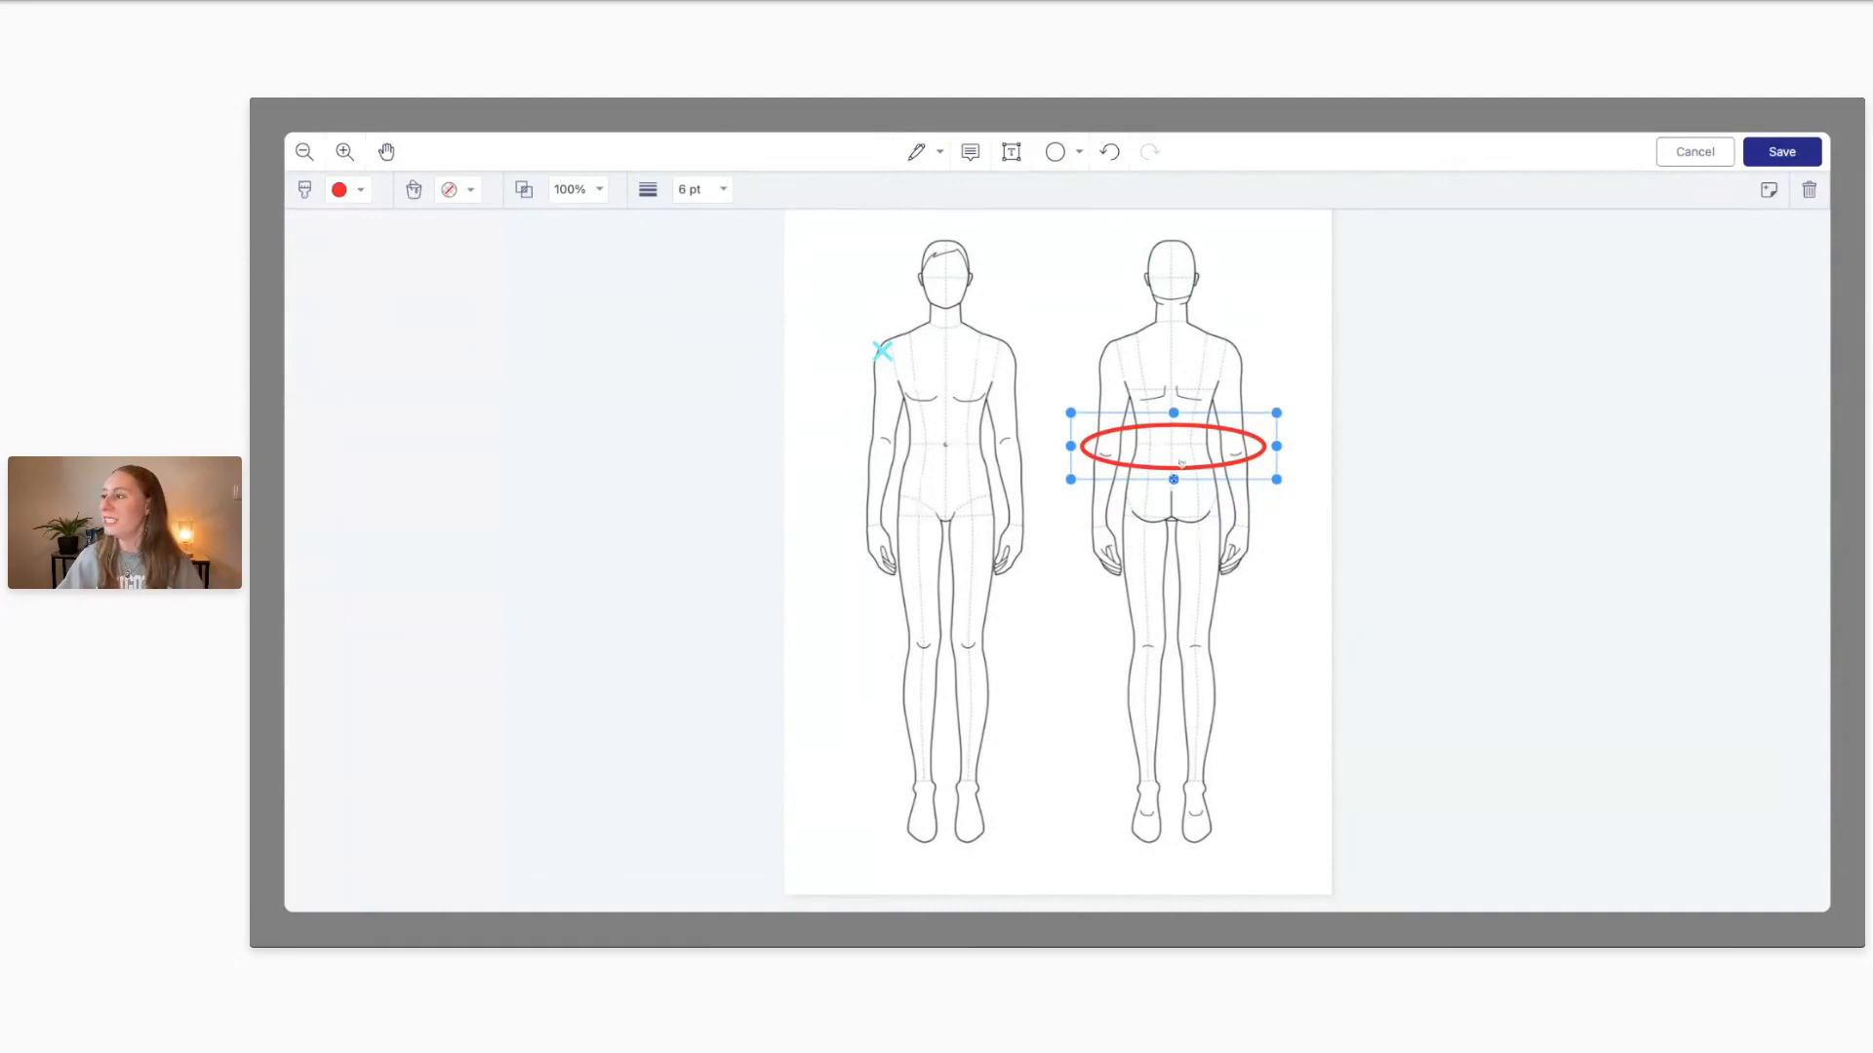
{"action": "left_click_drag", "start_coordinate": [1174, 479], "coordinate": [1173, 485]}
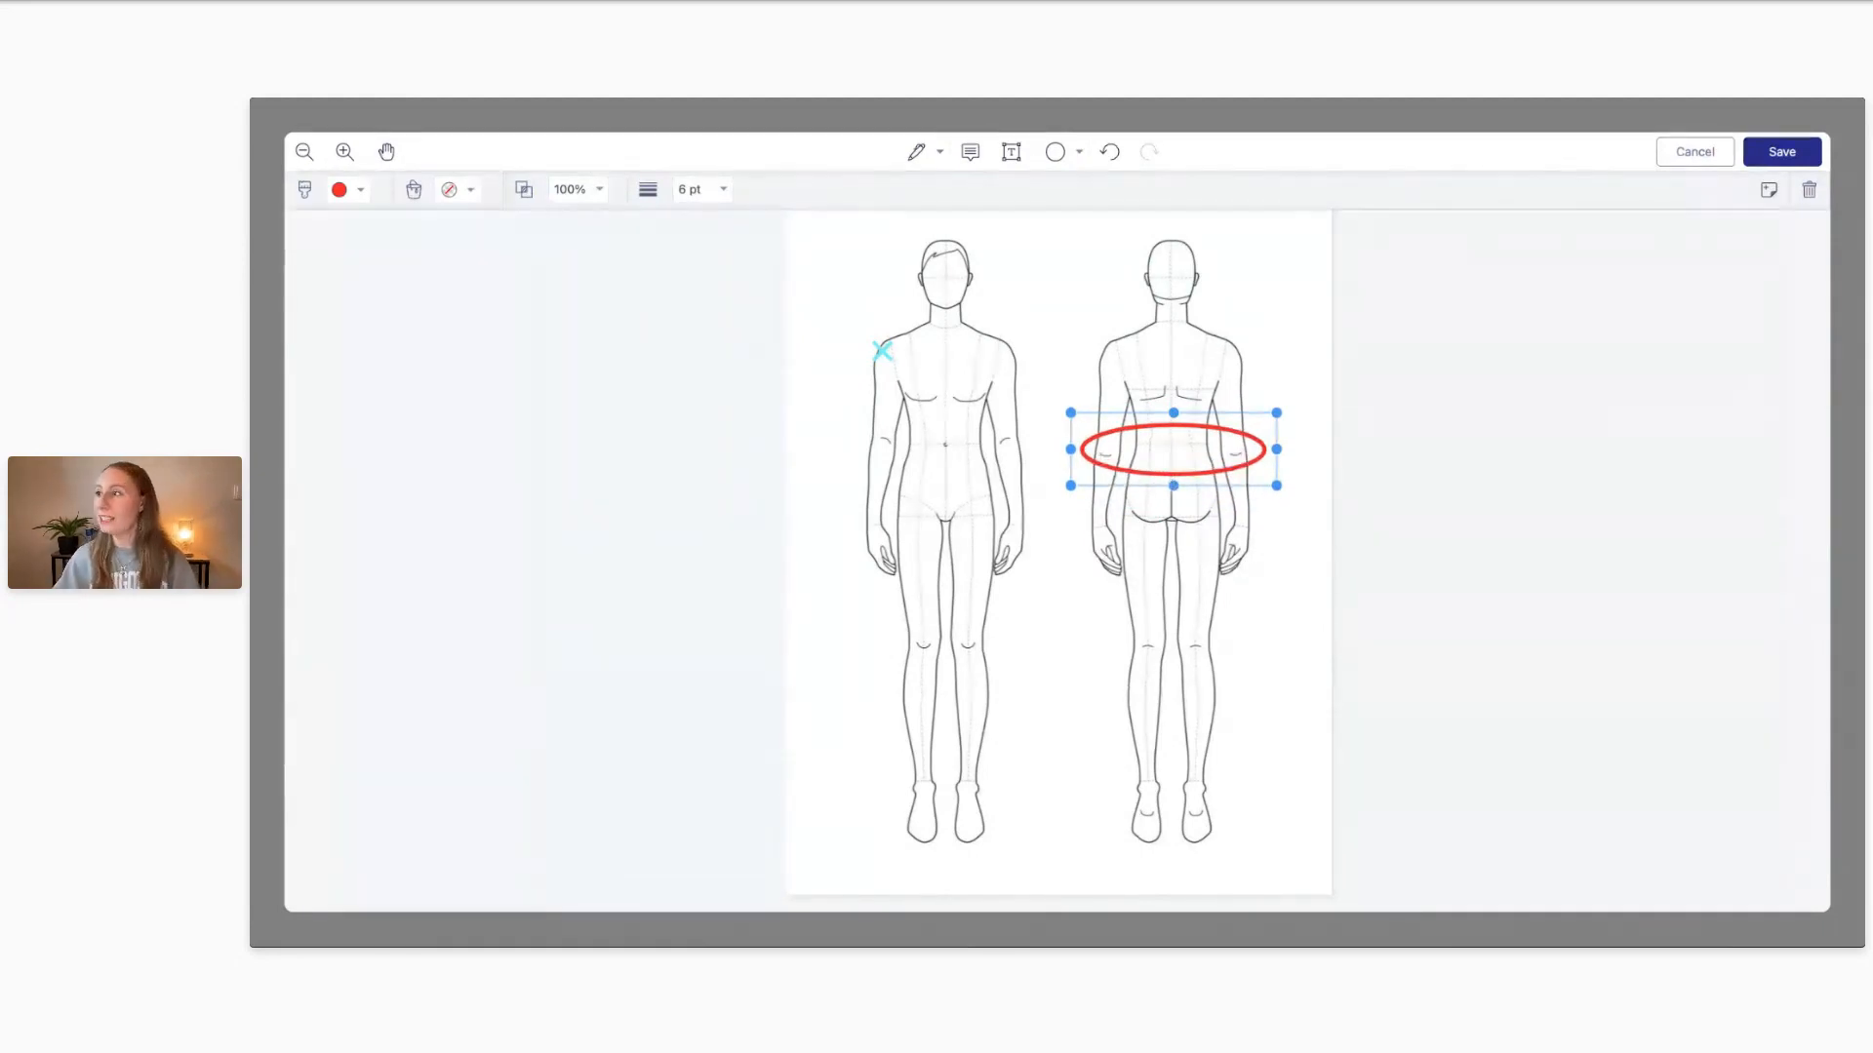
Add size 18 text beside the back figure's upper arm reading "Dull lower back pain, started after intense workout"
{"action": "left_click", "coordinate": [1009, 160]}
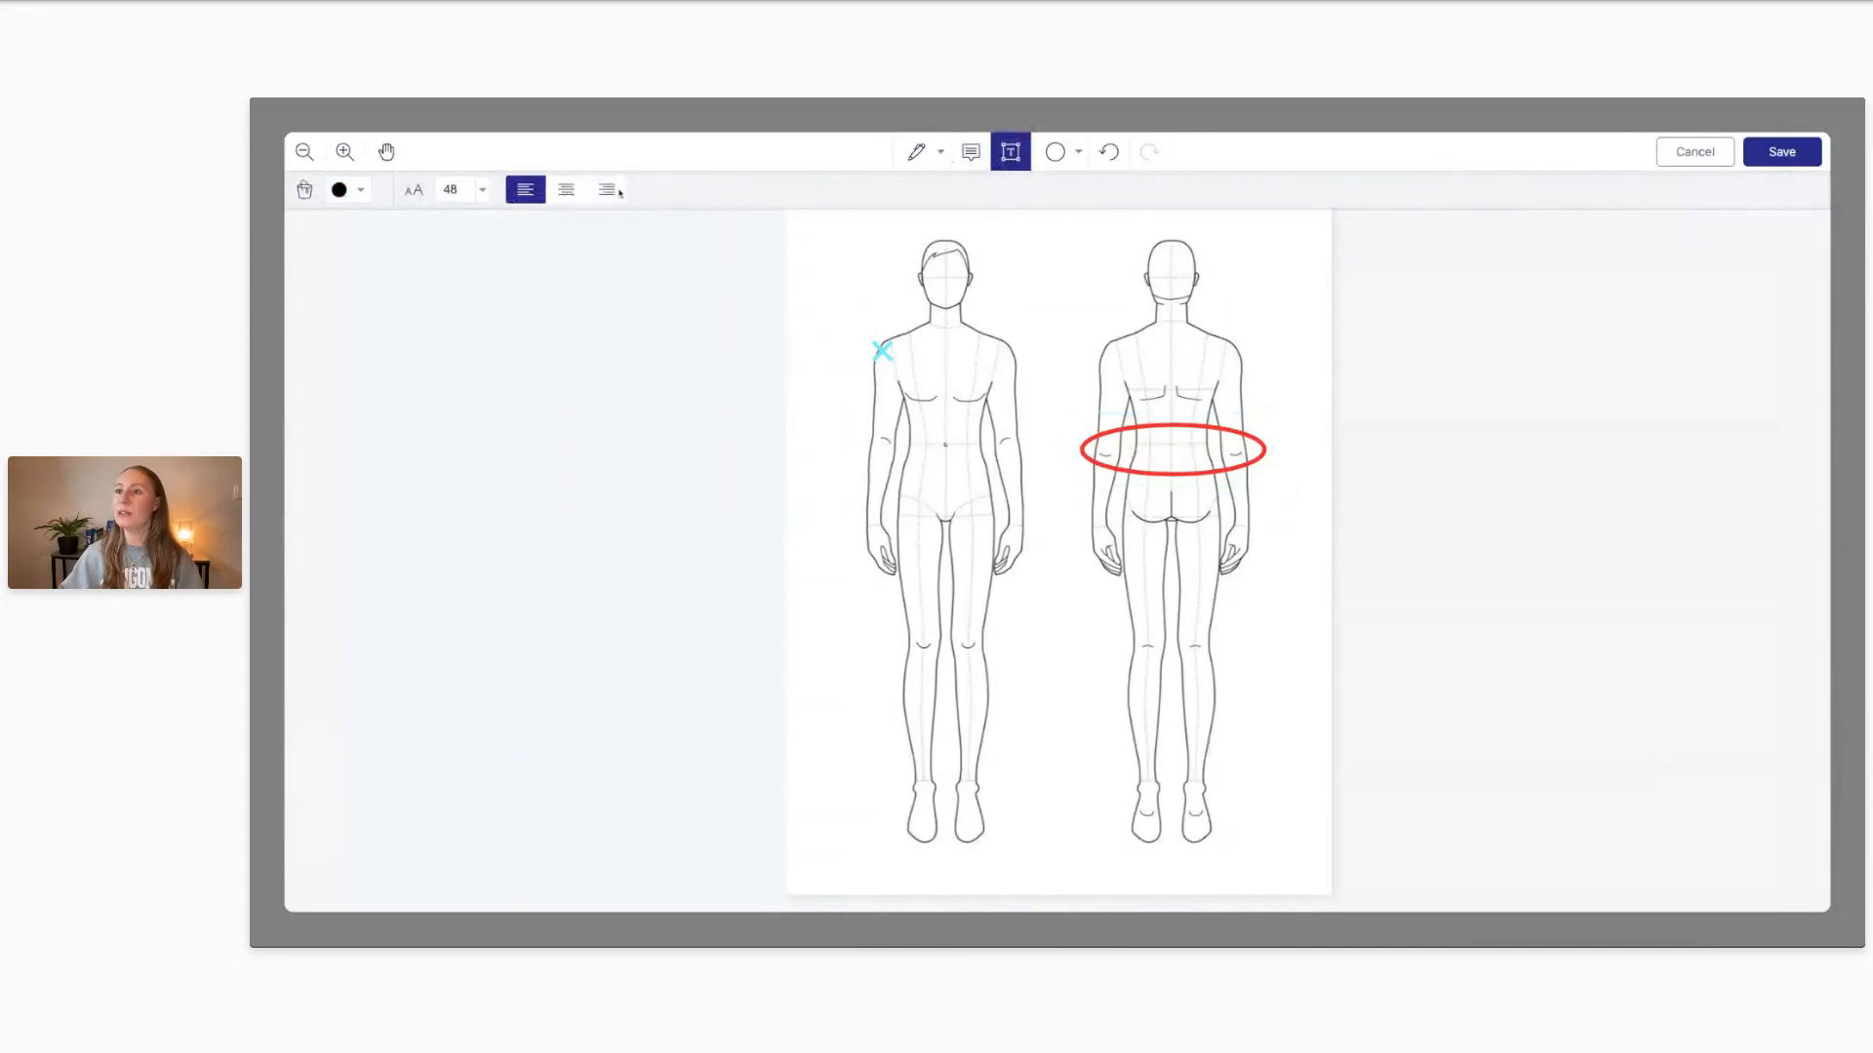
{"action": "left_click", "coordinate": [481, 189]}
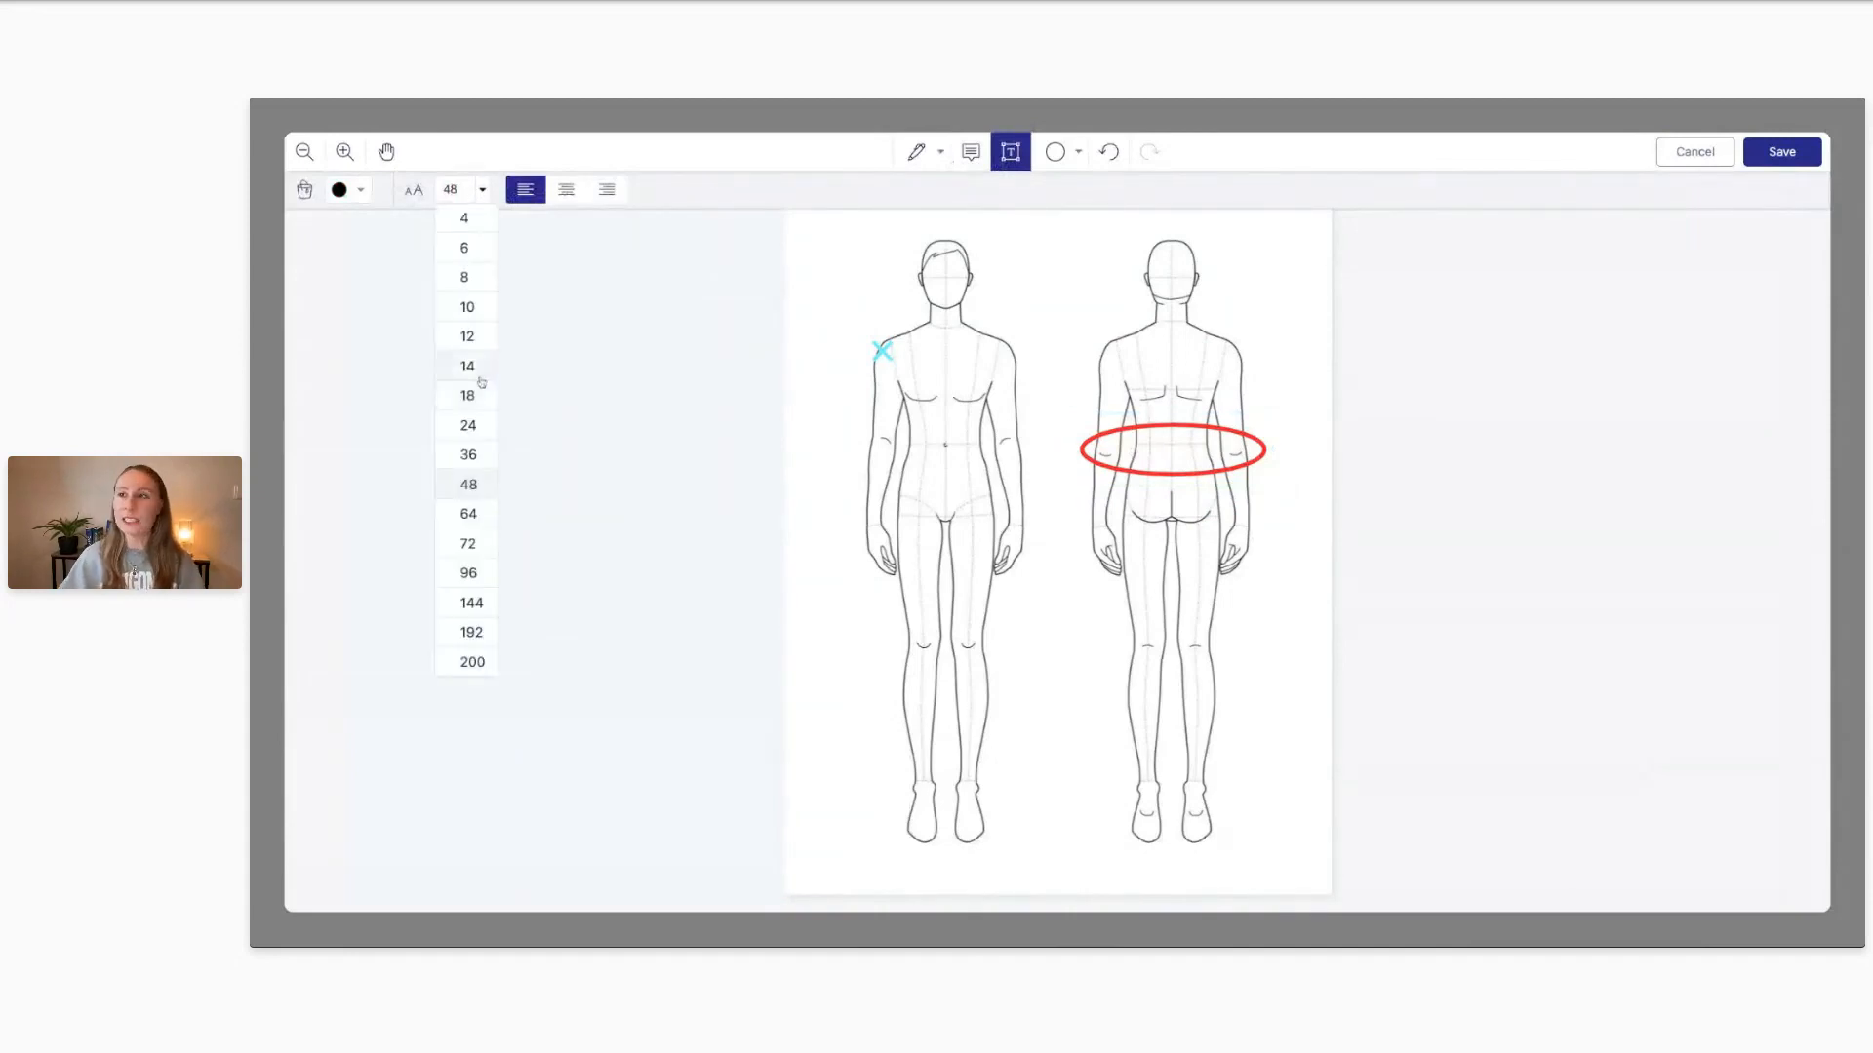
{"action": "left_click", "coordinate": [473, 395]}
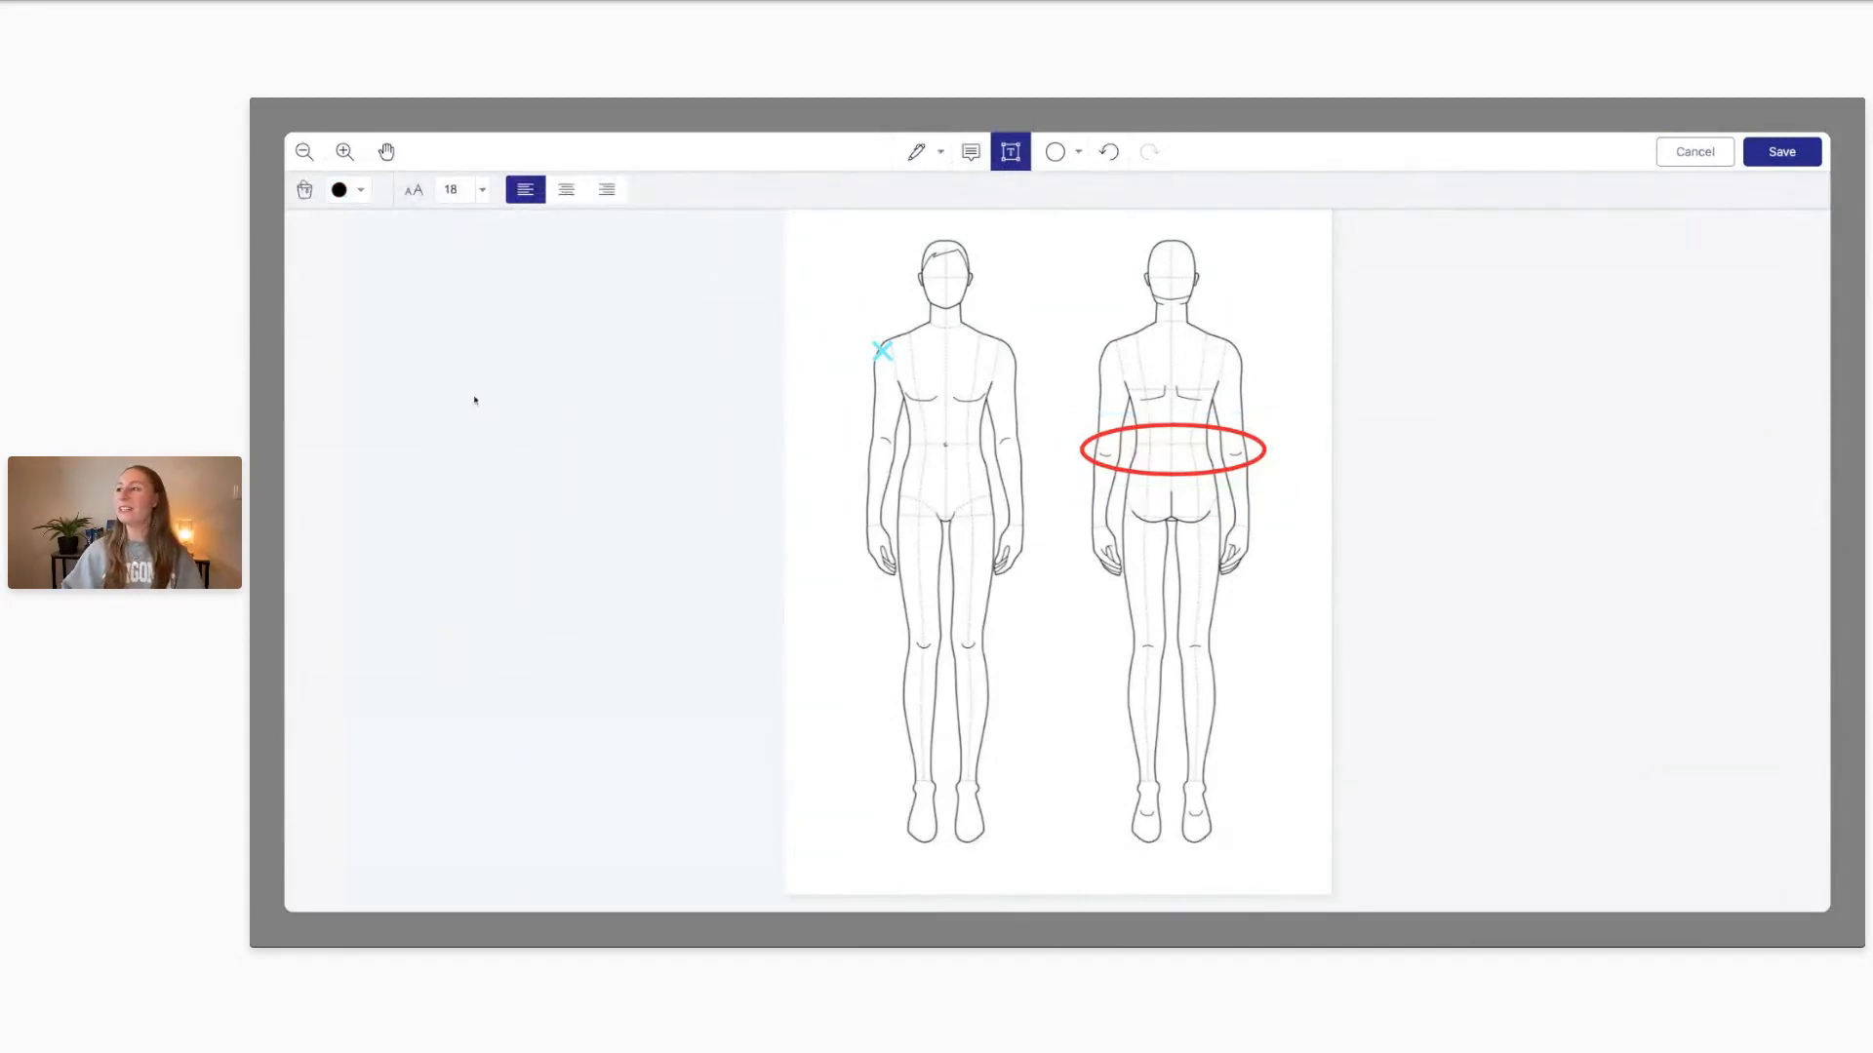
{"action": "left_click", "coordinate": [1253, 349]}
{"action": "type", "text": "D"}
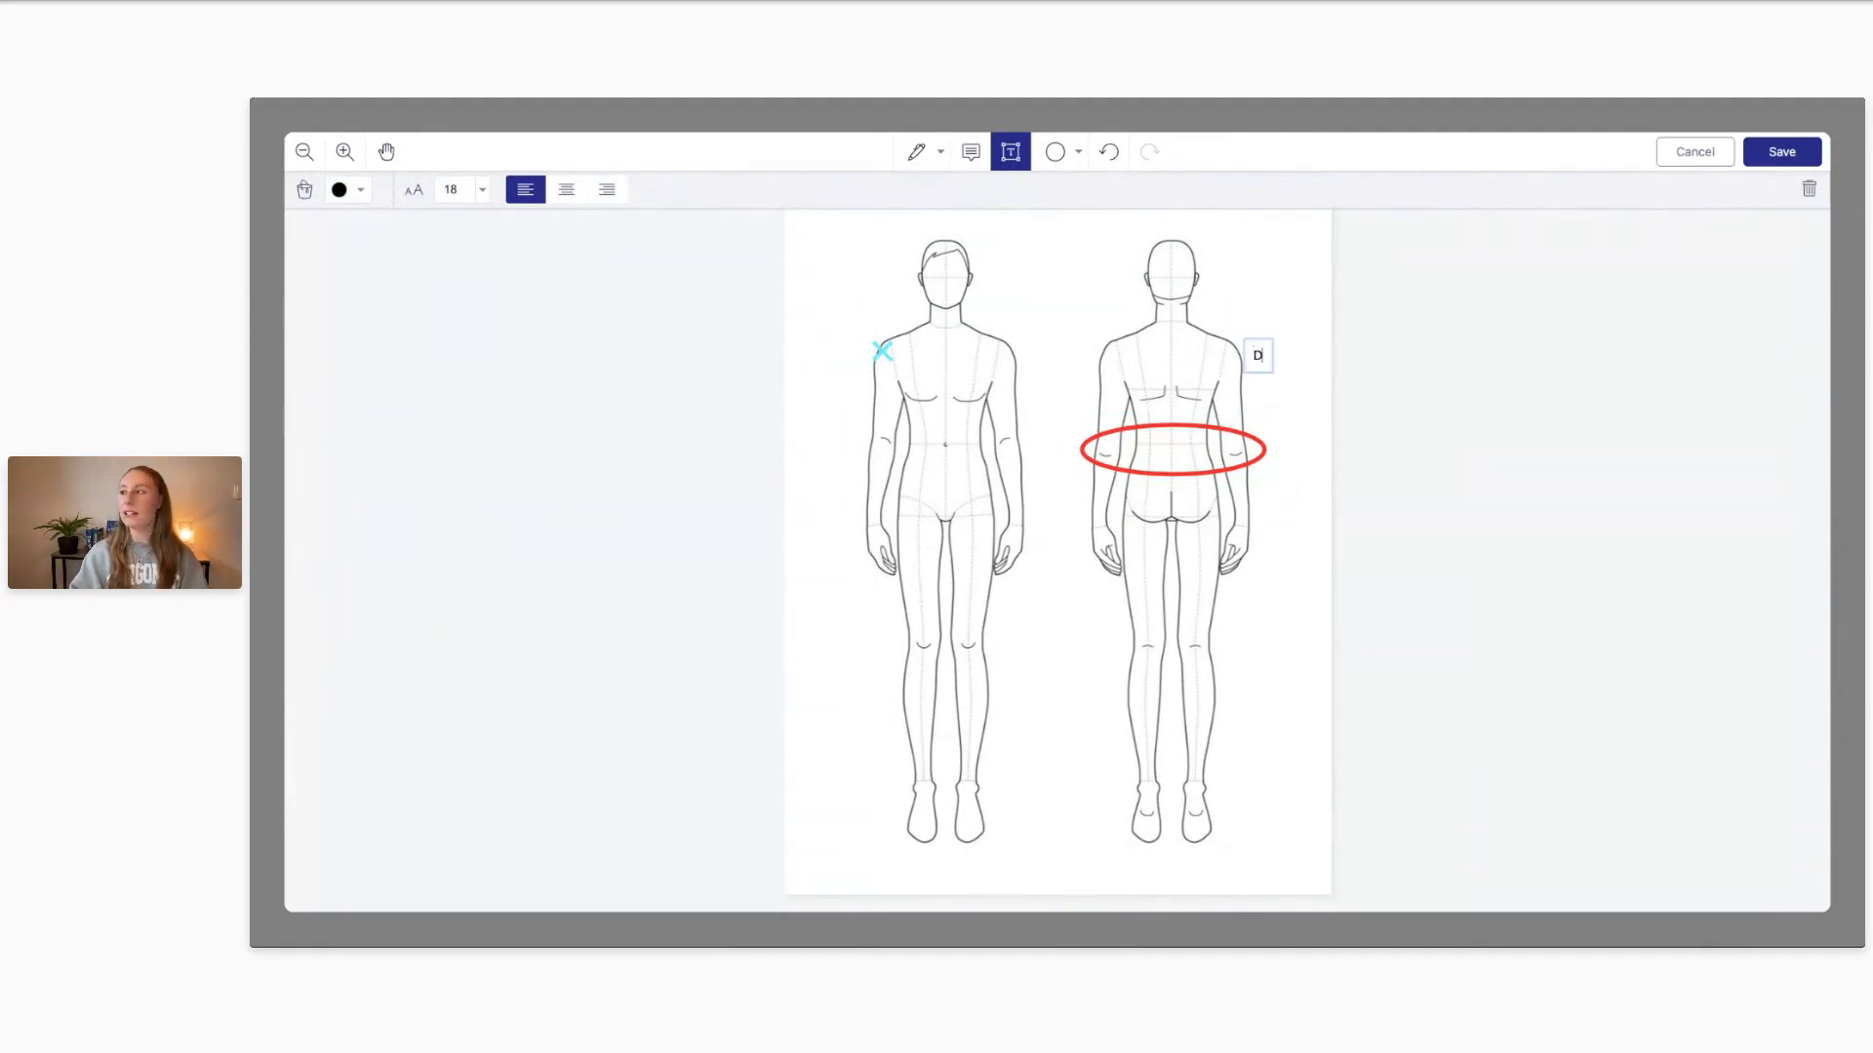
{"action": "type", "text": "ull lower back pain"}
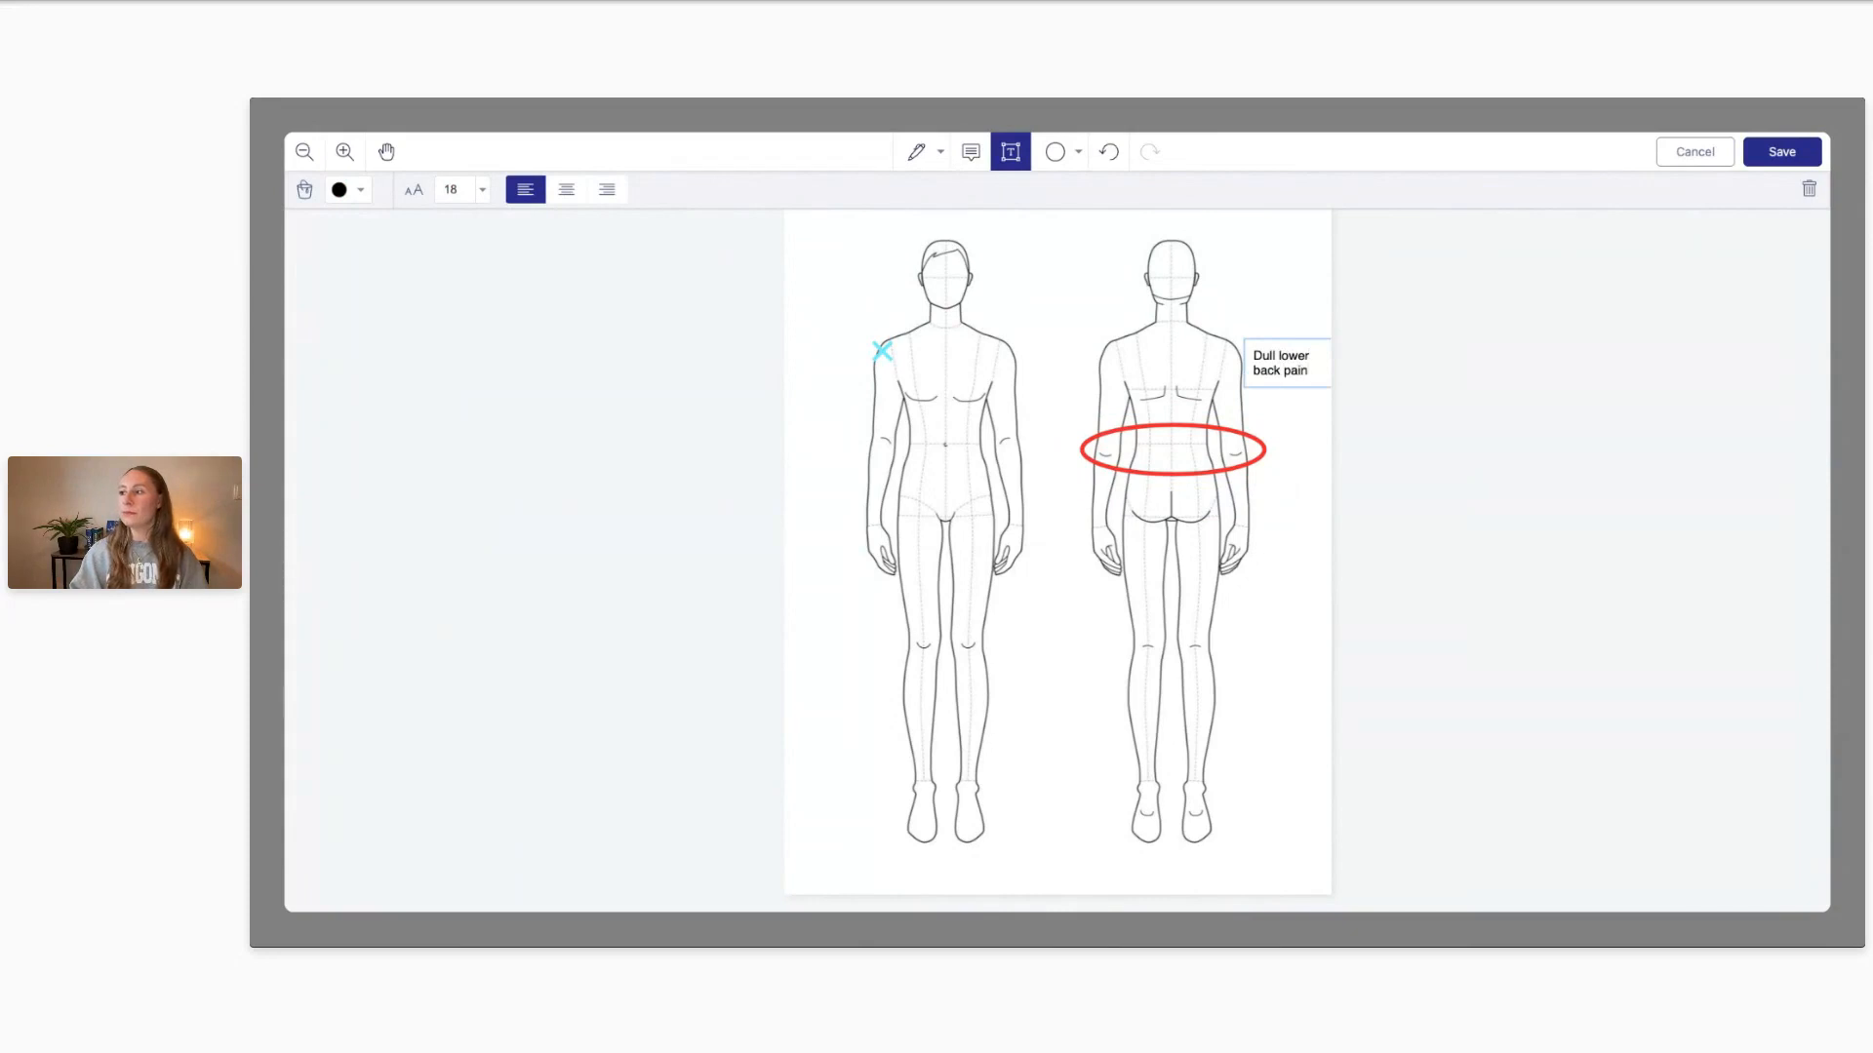
{"action": "type", "text": ", start"}
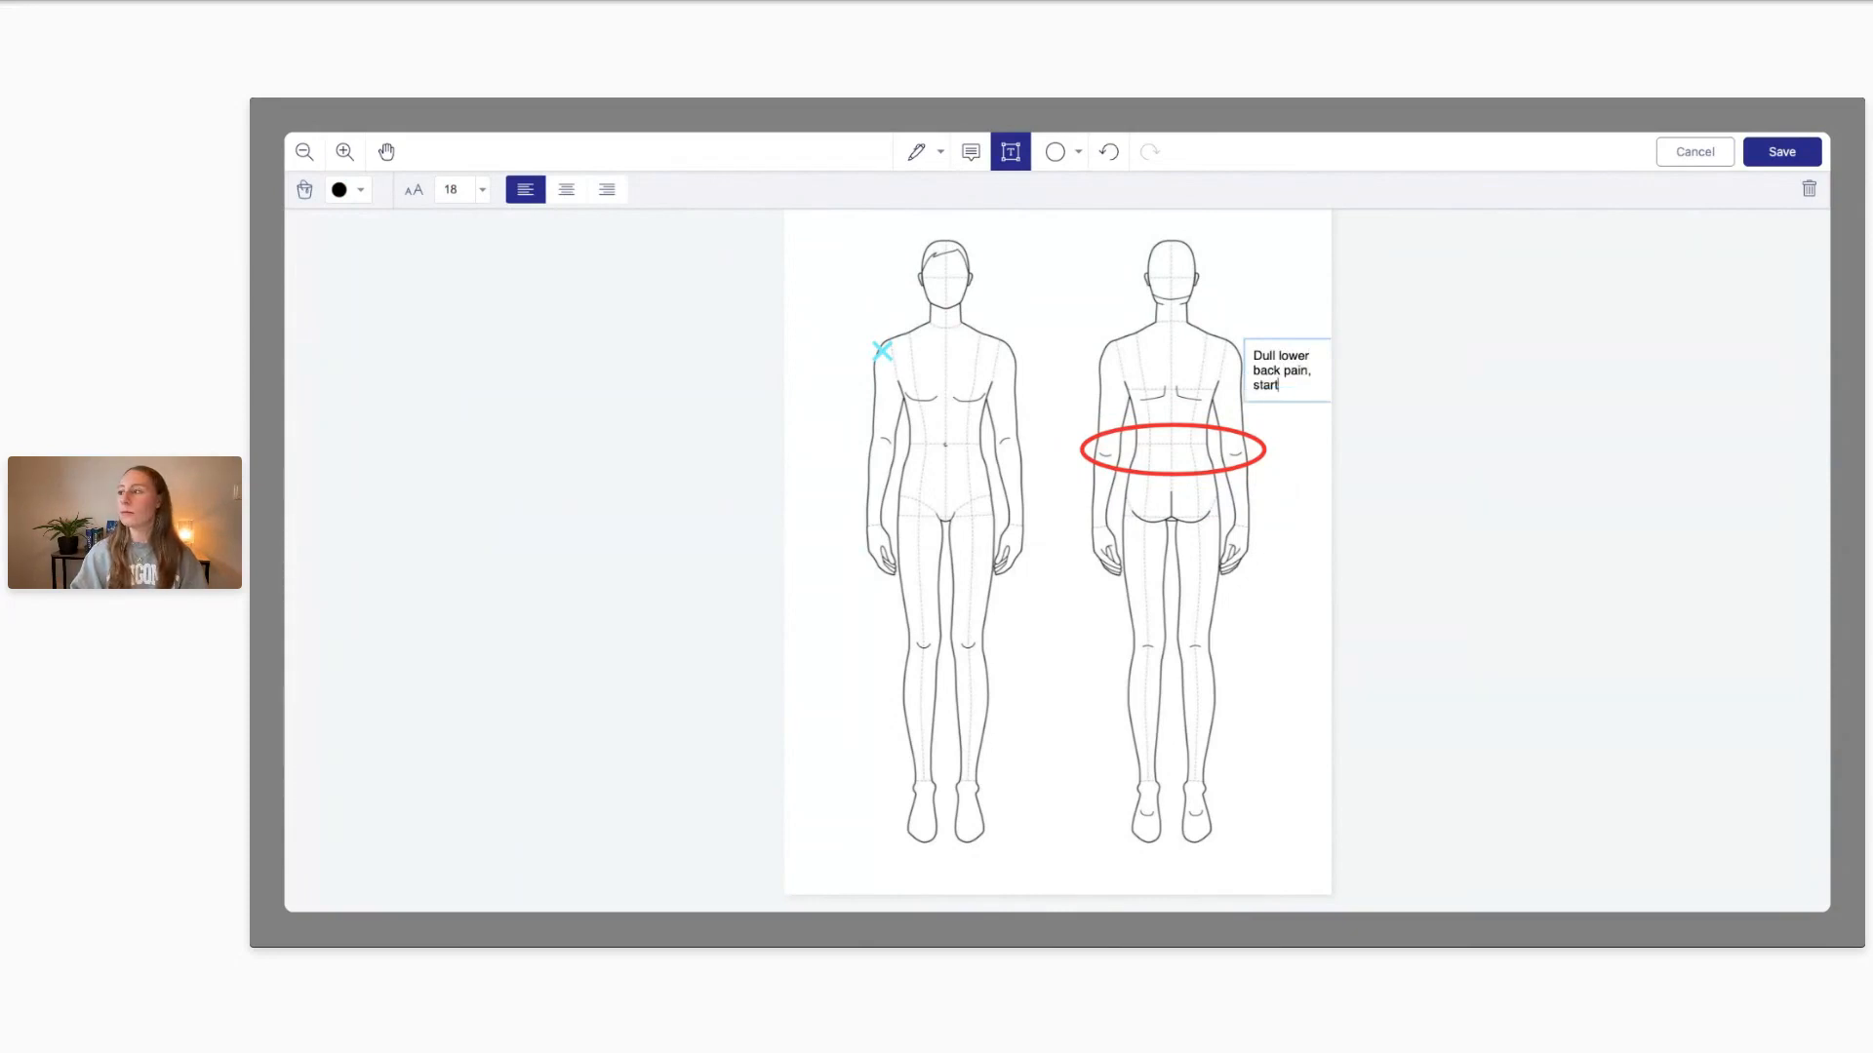
{"action": "type", "text": "ed after intense workout"}
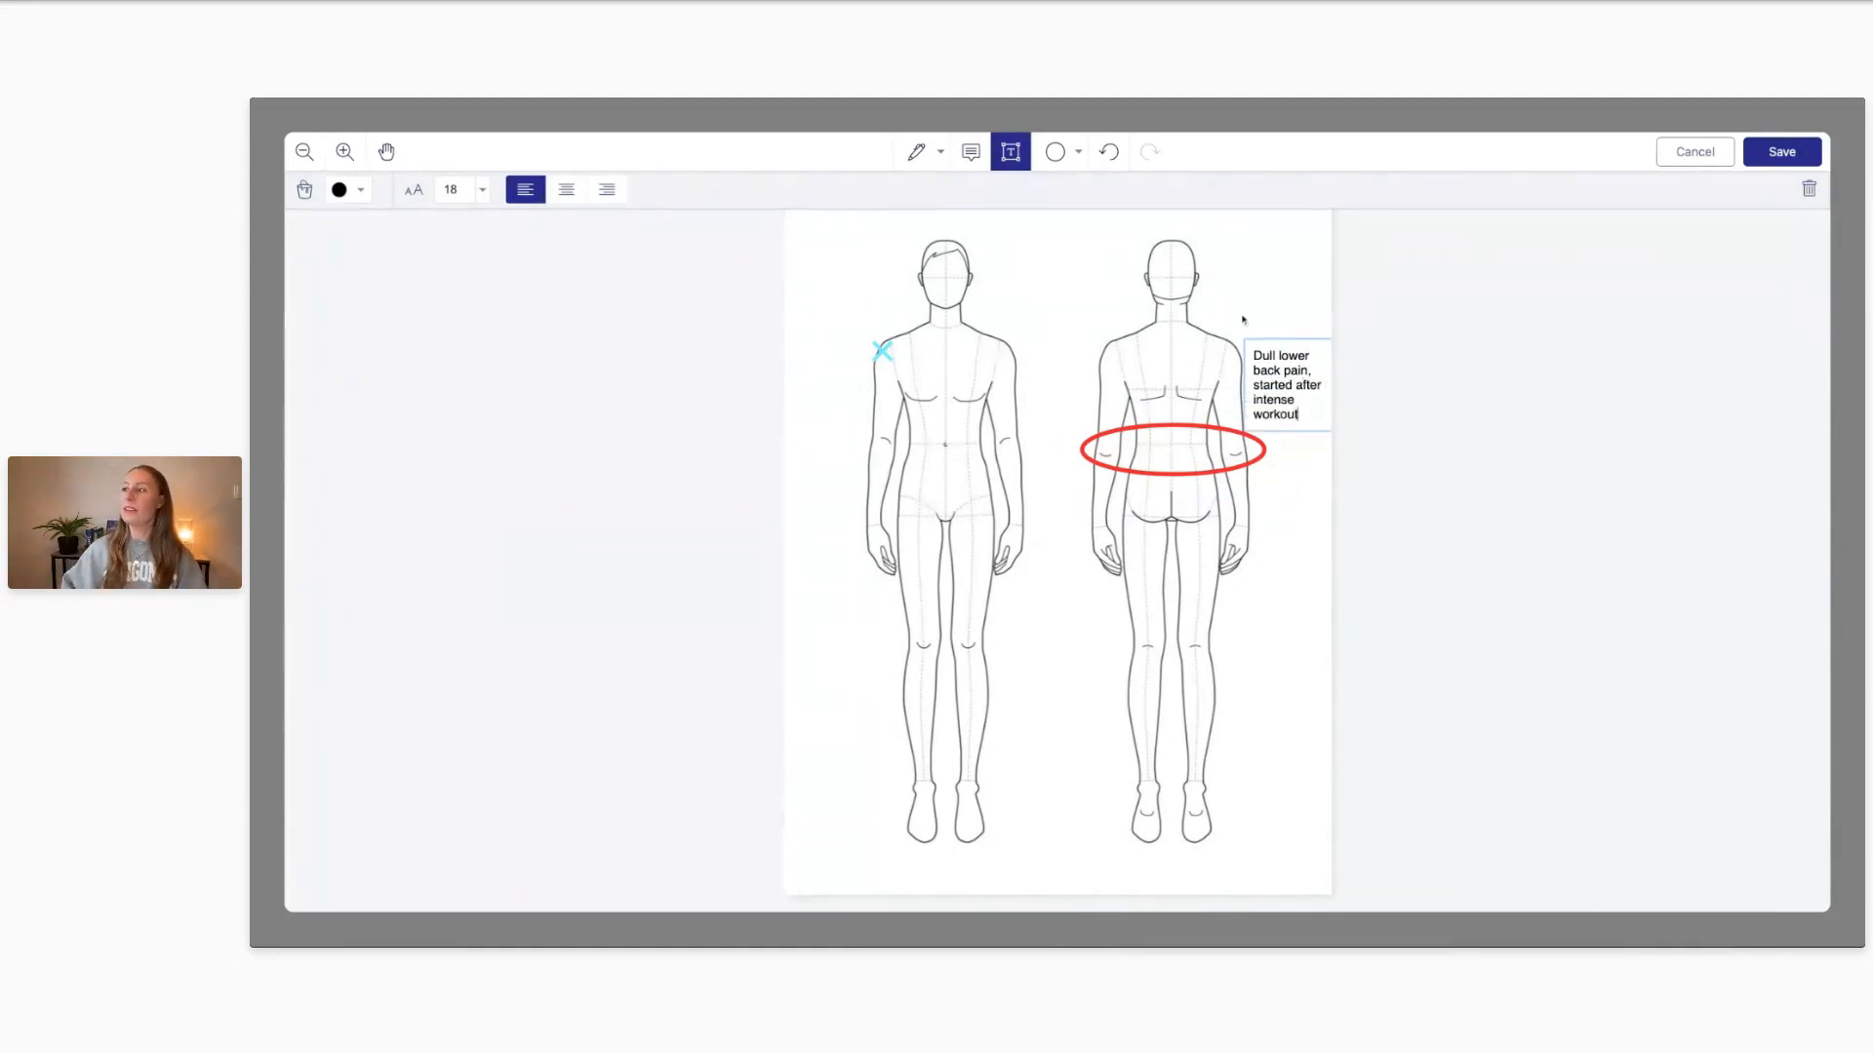
Move the back pain text just below the right end of the red ellipse and make its text box slightly narrower and taller
{"action": "left_click", "coordinate": [1782, 152]}
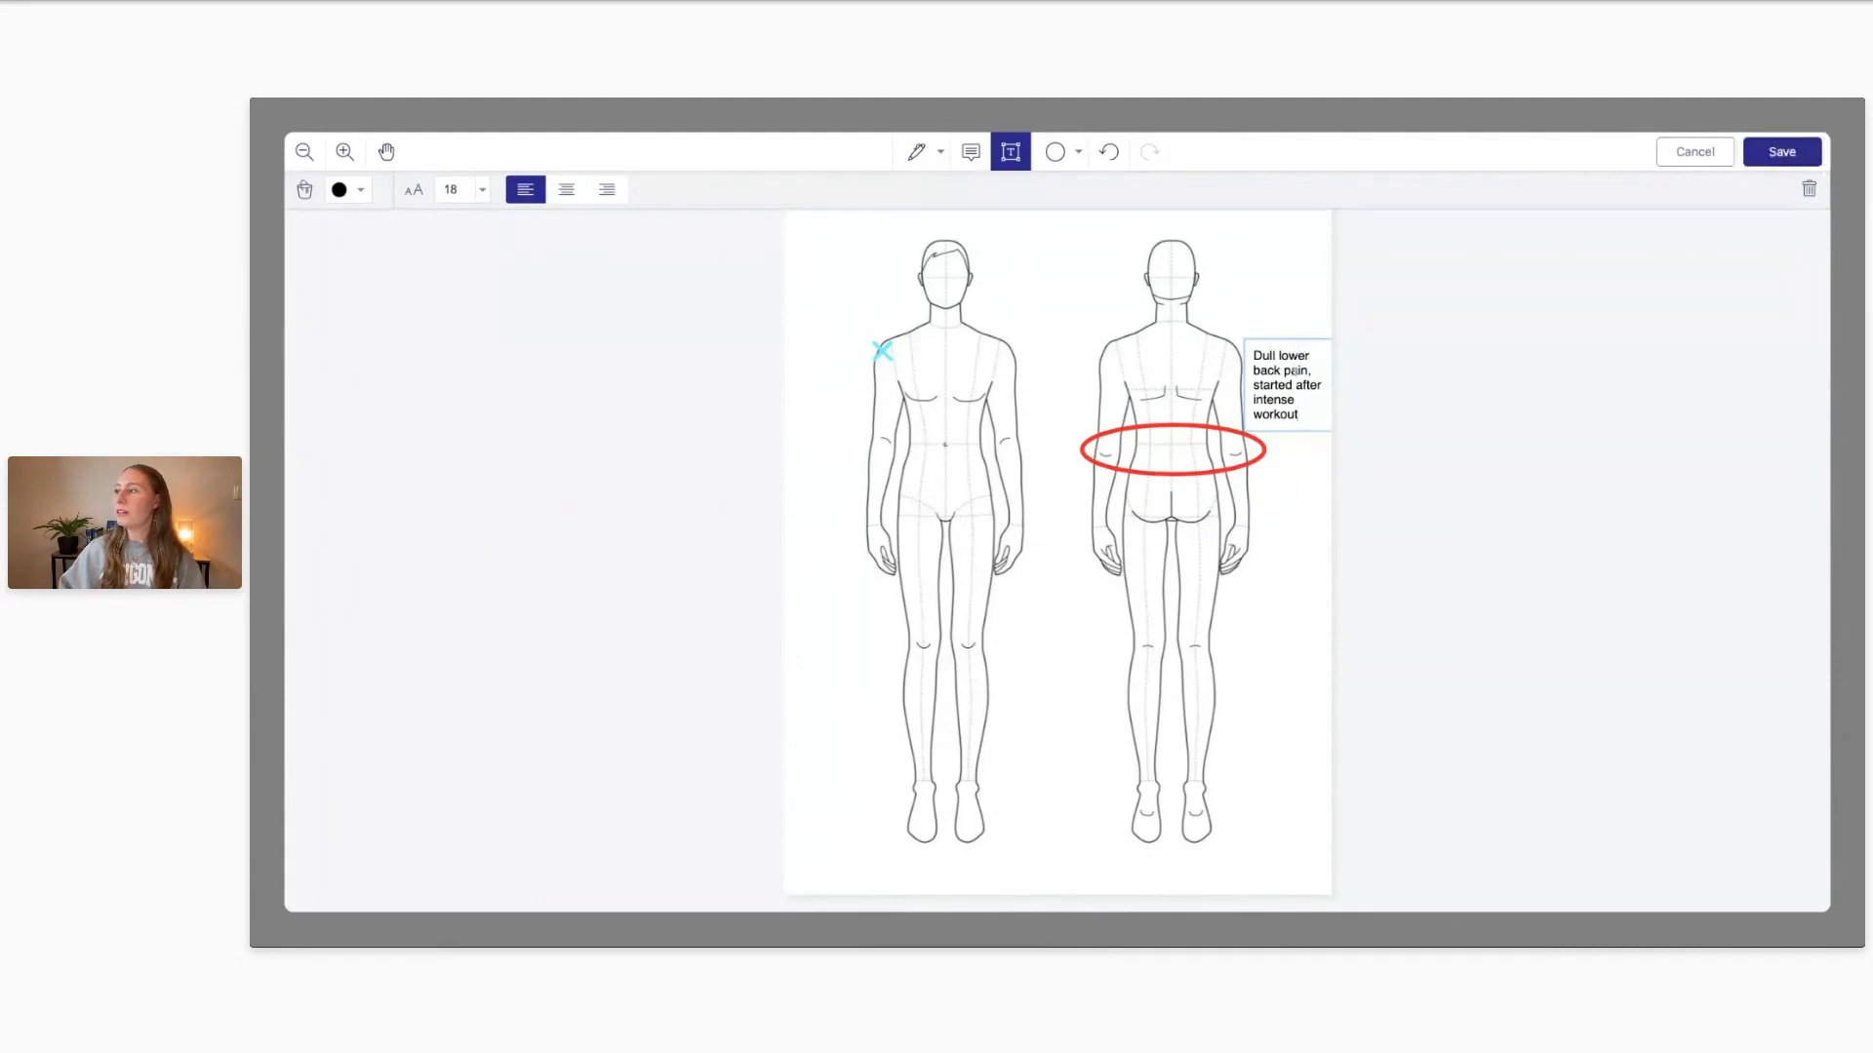
{"action": "left_click", "coordinate": [1298, 425]}
{"action": "mouse_move", "coordinate": [1280, 371]}
{"action": "left_mouse_down"}
{"action": "mouse_move", "coordinate": [1277, 485]}
{"action": "mouse_move", "coordinate": [1167, 541]}
{"action": "mouse_move", "coordinate": [1072, 515]}
{"action": "mouse_move", "coordinate": [829, 357]}
{"action": "mouse_move", "coordinate": [942, 436]}
{"action": "mouse_move", "coordinate": [1191, 266]}
{"action": "mouse_move", "coordinate": [1189, 408]}
{"action": "mouse_move", "coordinate": [1091, 510]}
{"action": "mouse_move", "coordinate": [1271, 504]}
{"action": "mouse_move", "coordinate": [1285, 486]}
{"action": "left_mouse_up"}
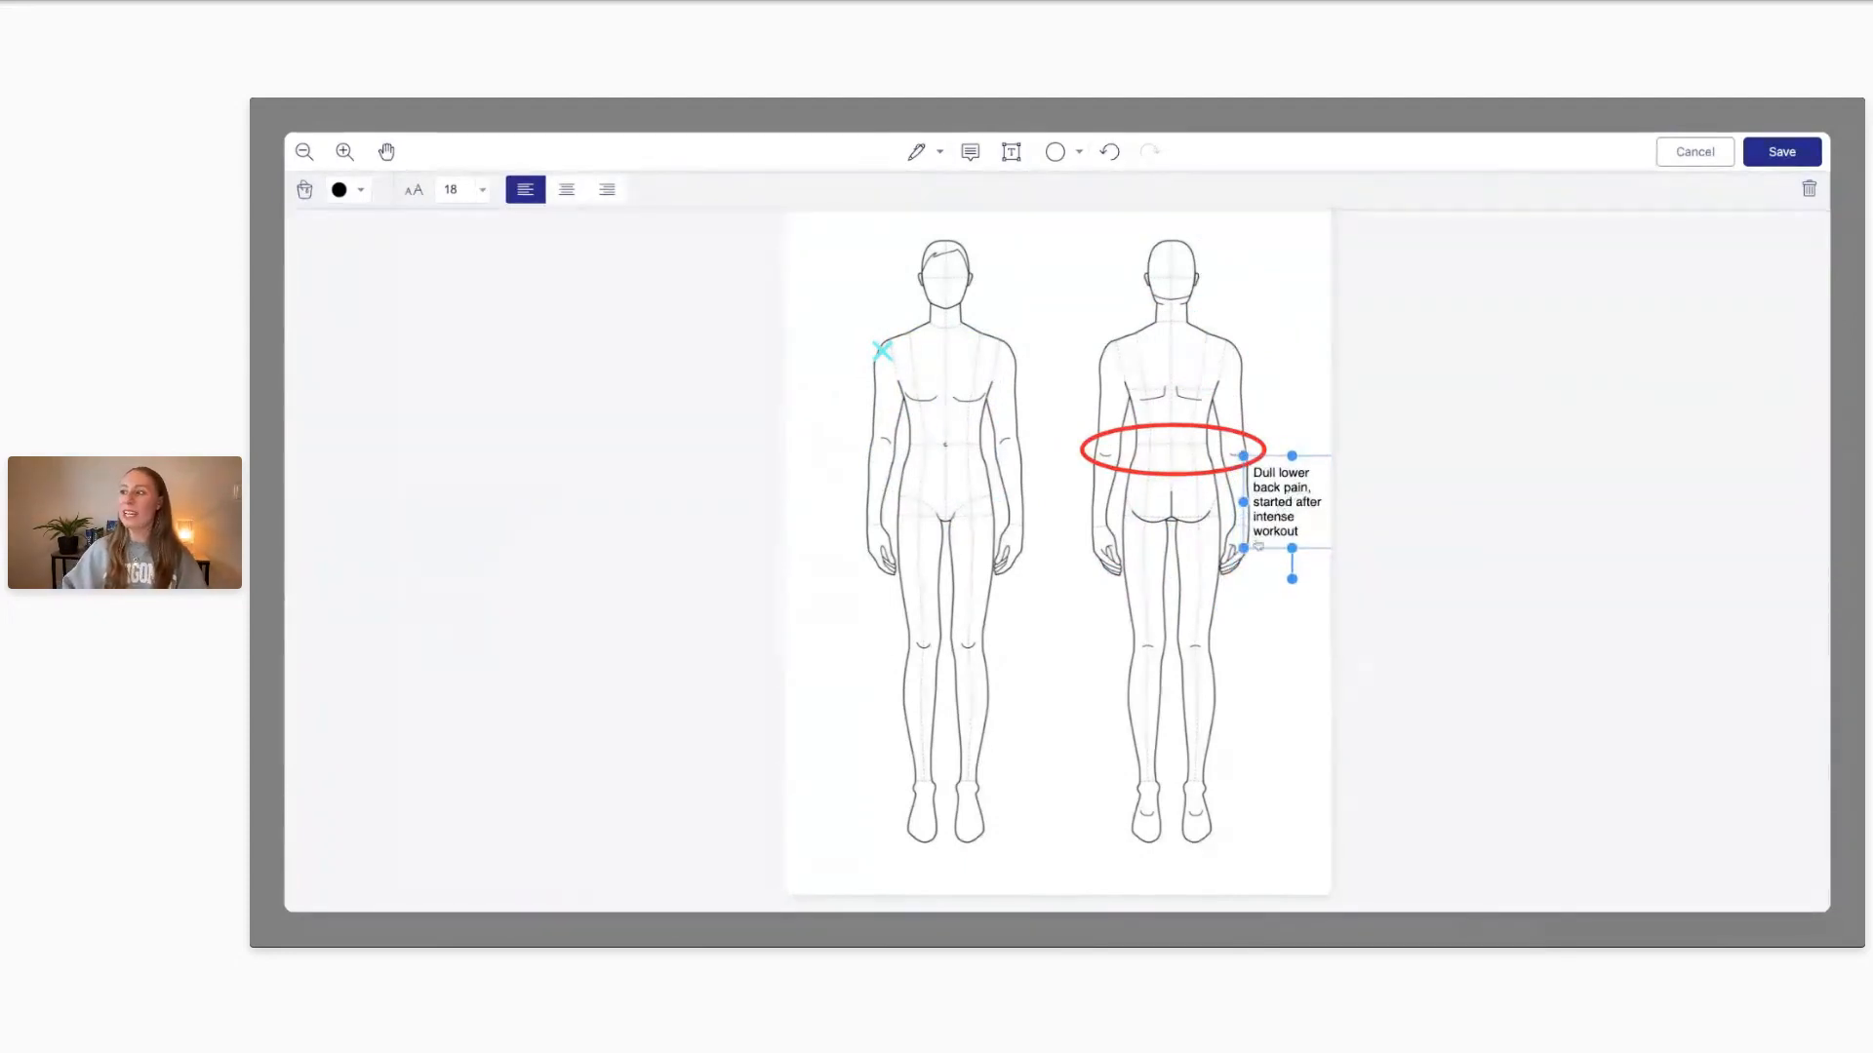
{"action": "mouse_move", "coordinate": [1242, 546]}
{"action": "left_mouse_down"}
{"action": "mouse_move", "coordinate": [1185, 517]}
{"action": "mouse_move", "coordinate": [1132, 532]}
{"action": "mouse_move", "coordinate": [1221, 558]}
{"action": "mouse_move", "coordinate": [1148, 564]}
{"action": "mouse_move", "coordinate": [1249, 559]}
{"action": "left_mouse_up"}
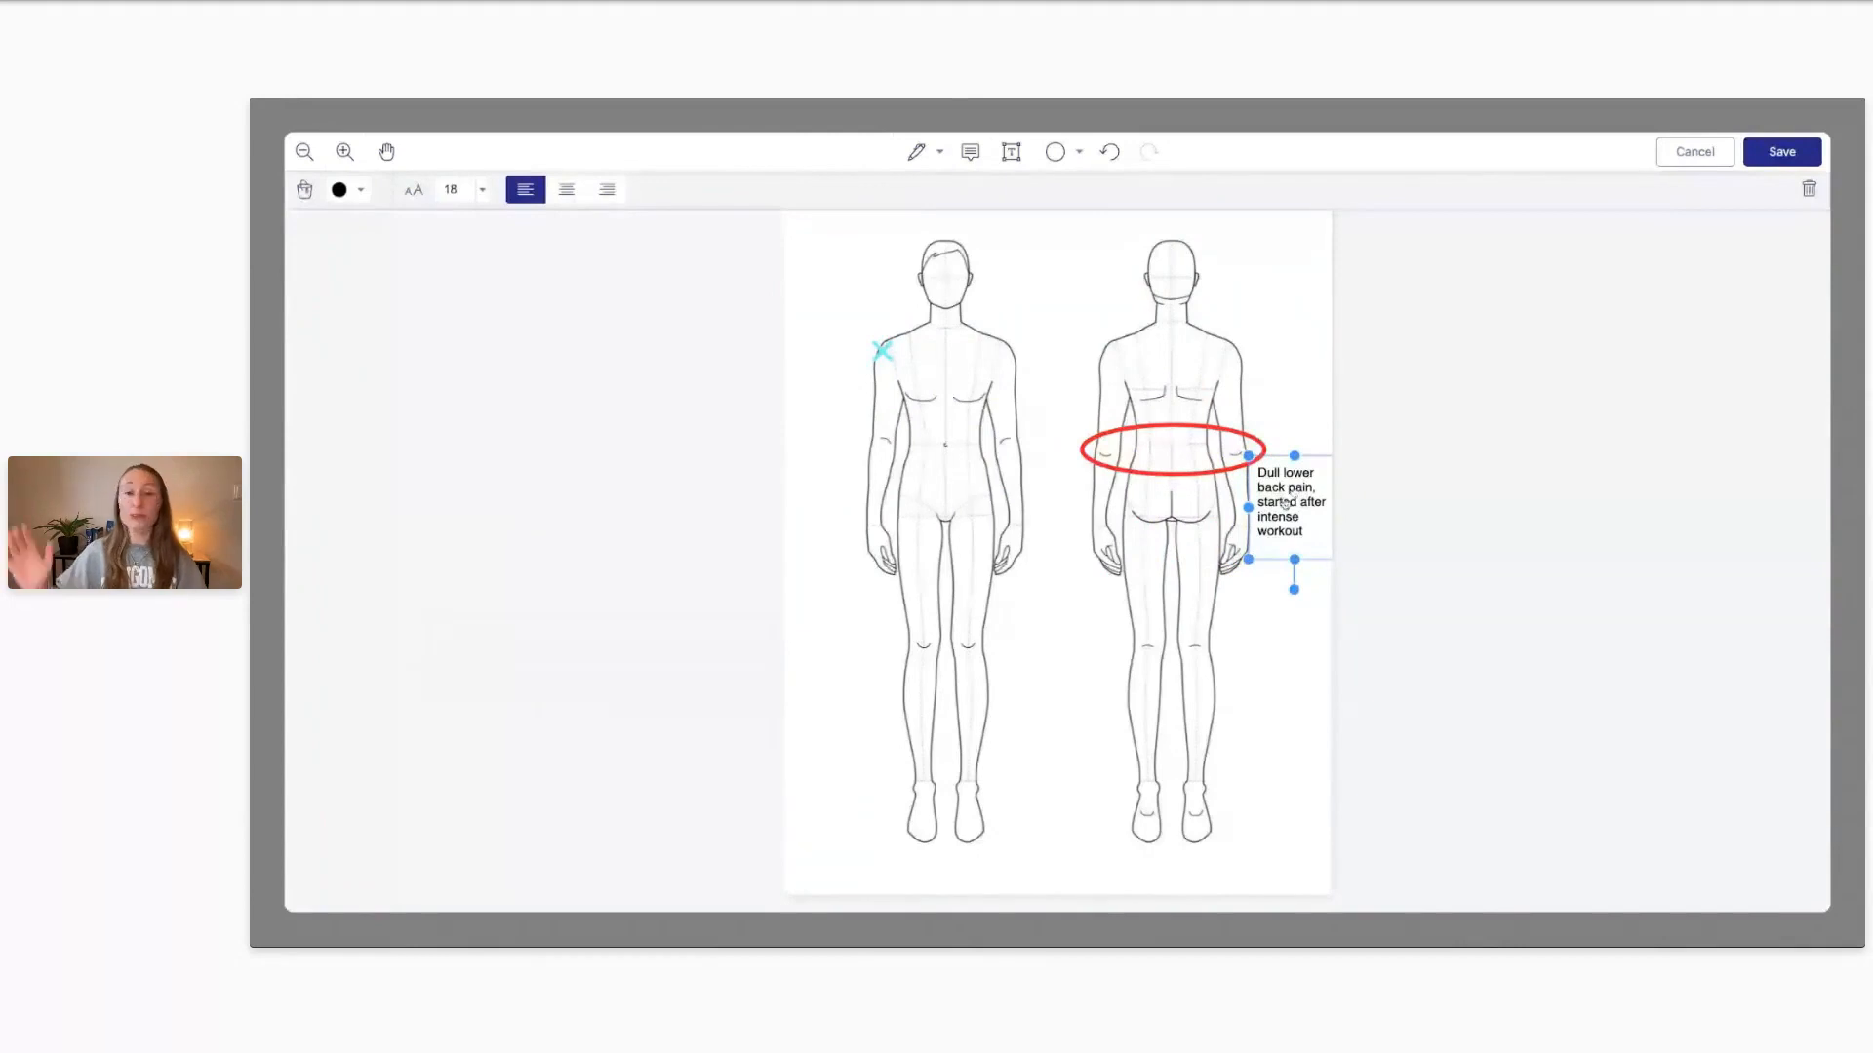
{"action": "left_click_drag", "start_coordinate": [1285, 504], "coordinate": [1284, 499]}
{"action": "left_click", "coordinate": [1275, 419]}
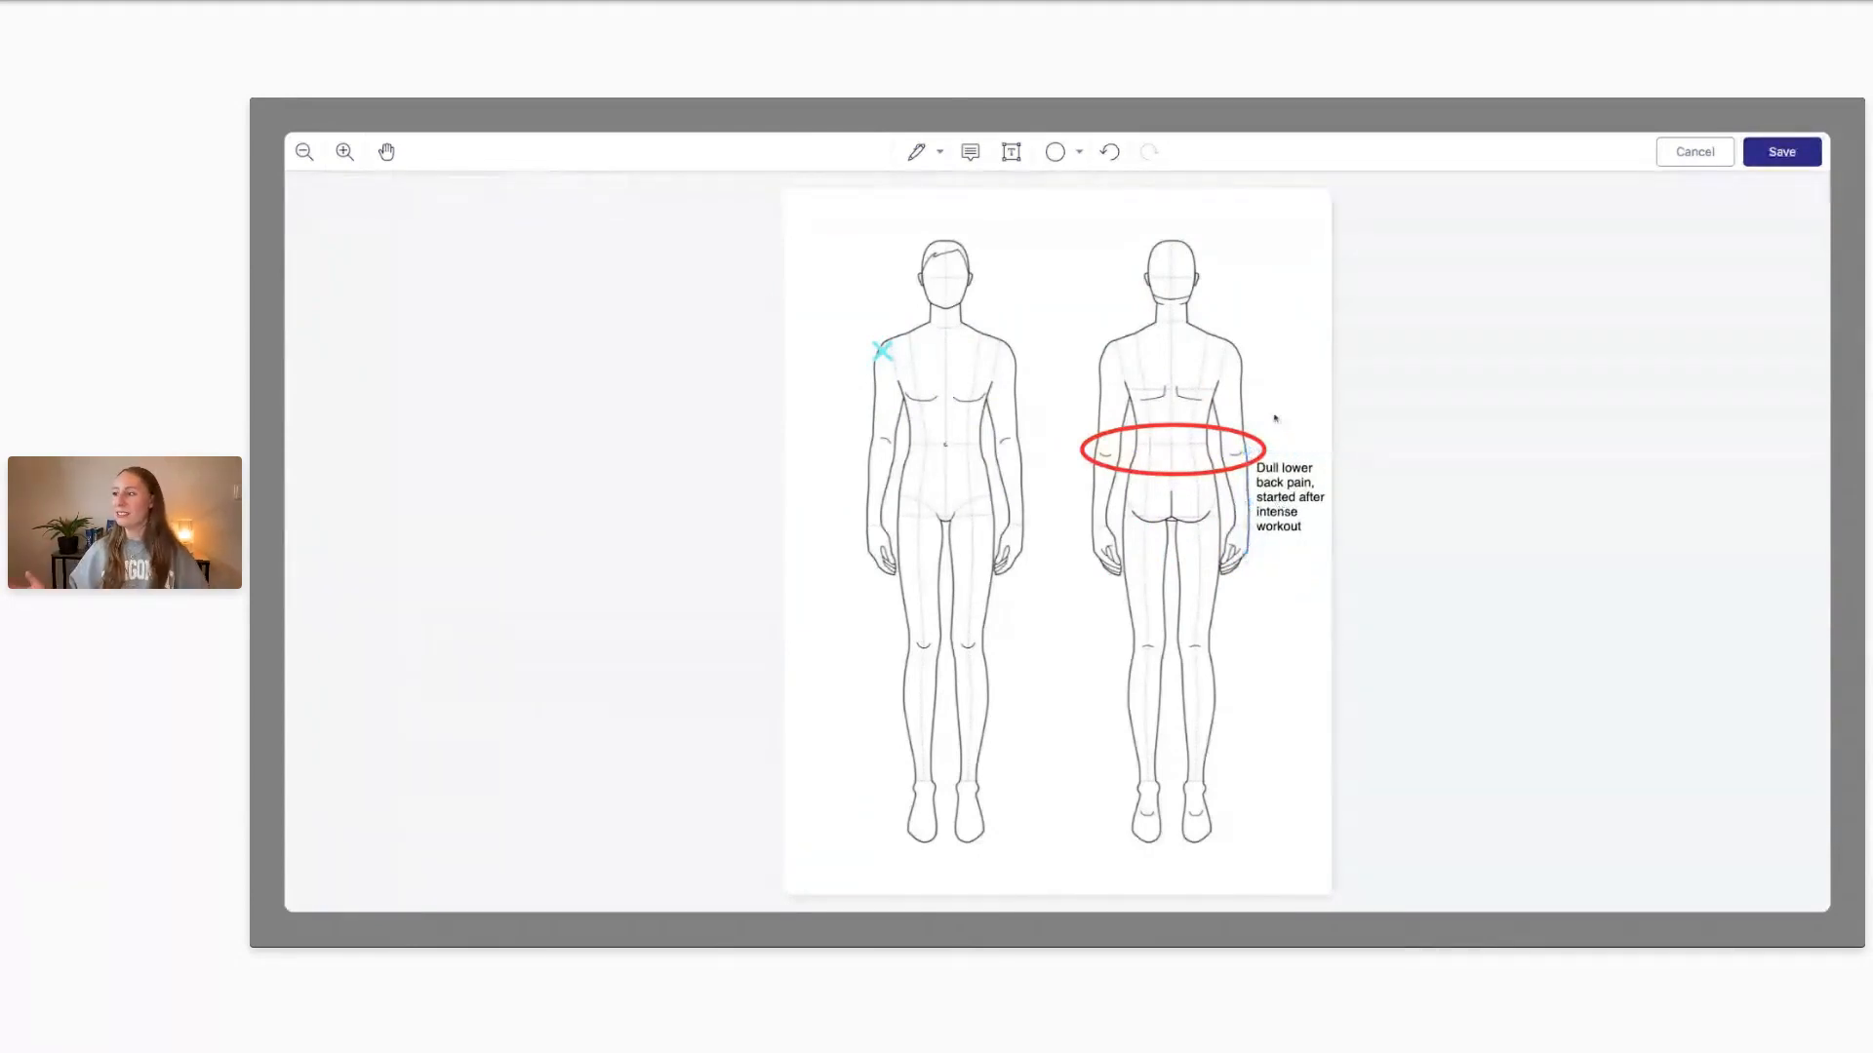
{"action": "left_click_drag", "start_coordinate": [1273, 491], "coordinate": [1273, 495]}
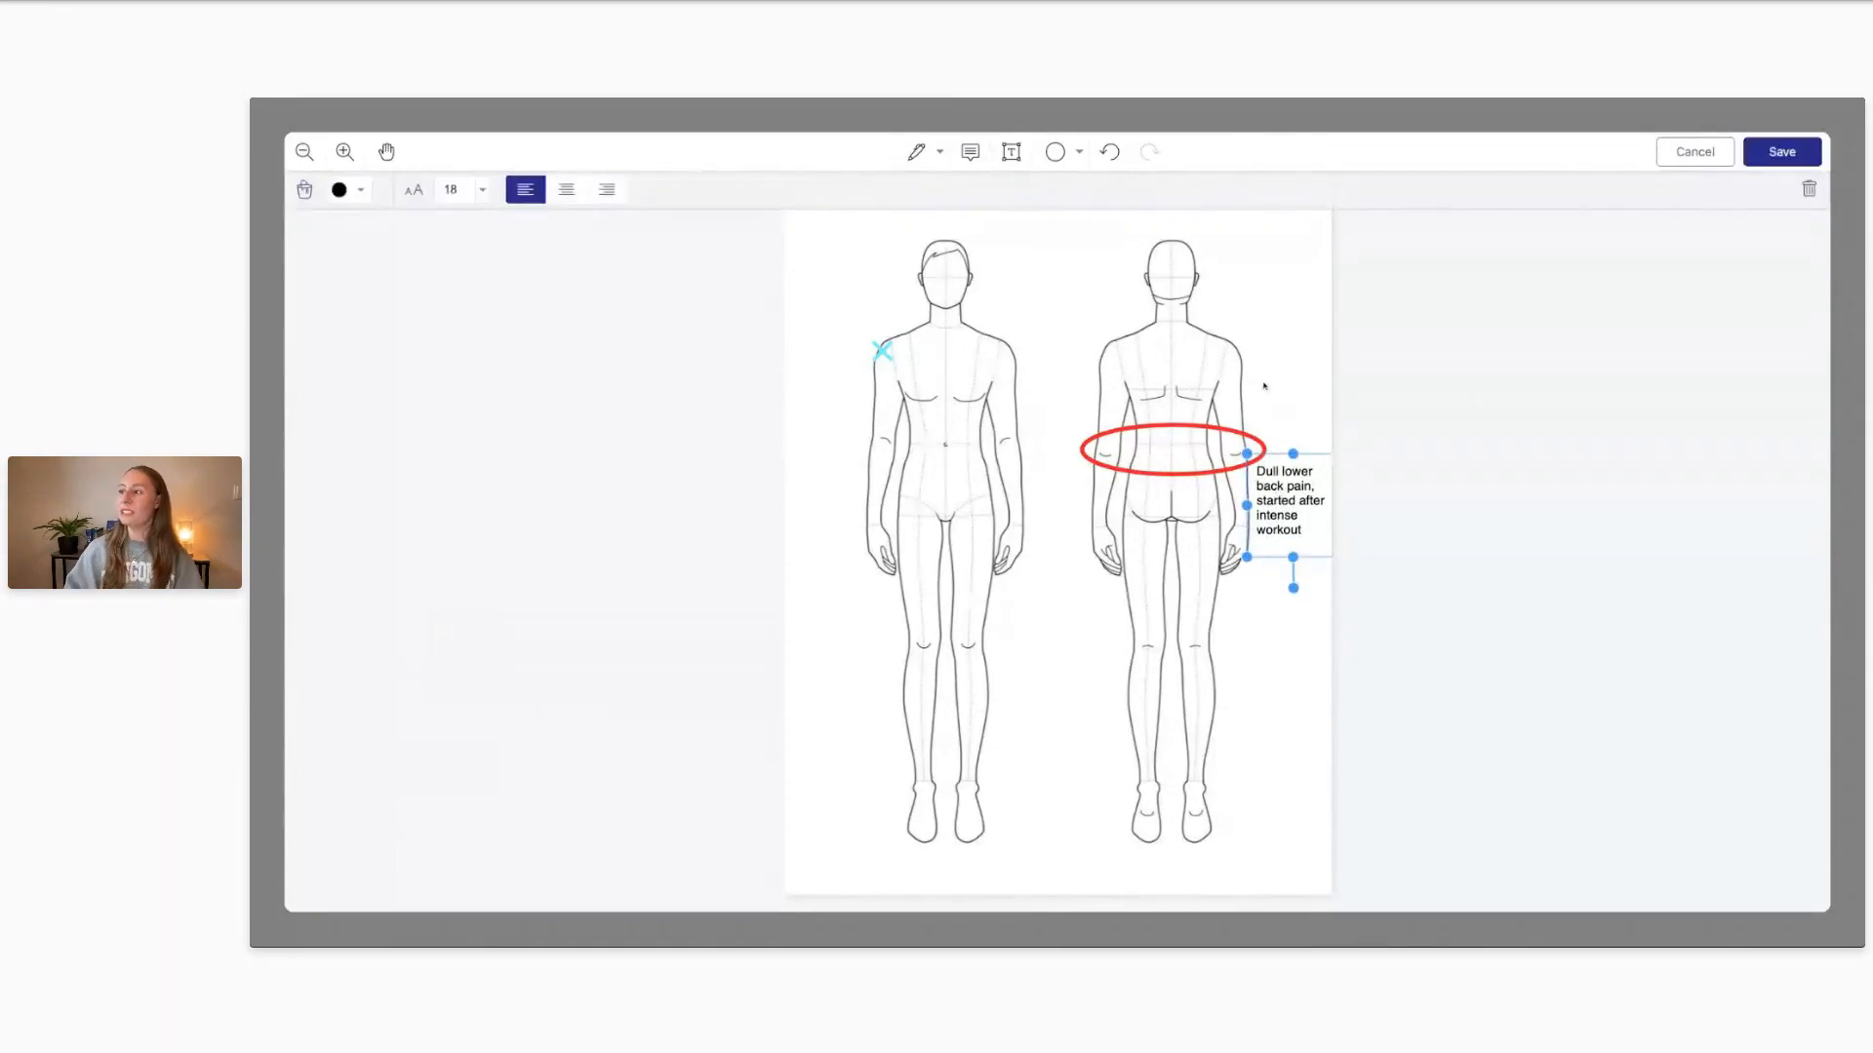
{"action": "left_click", "coordinate": [1264, 386]}
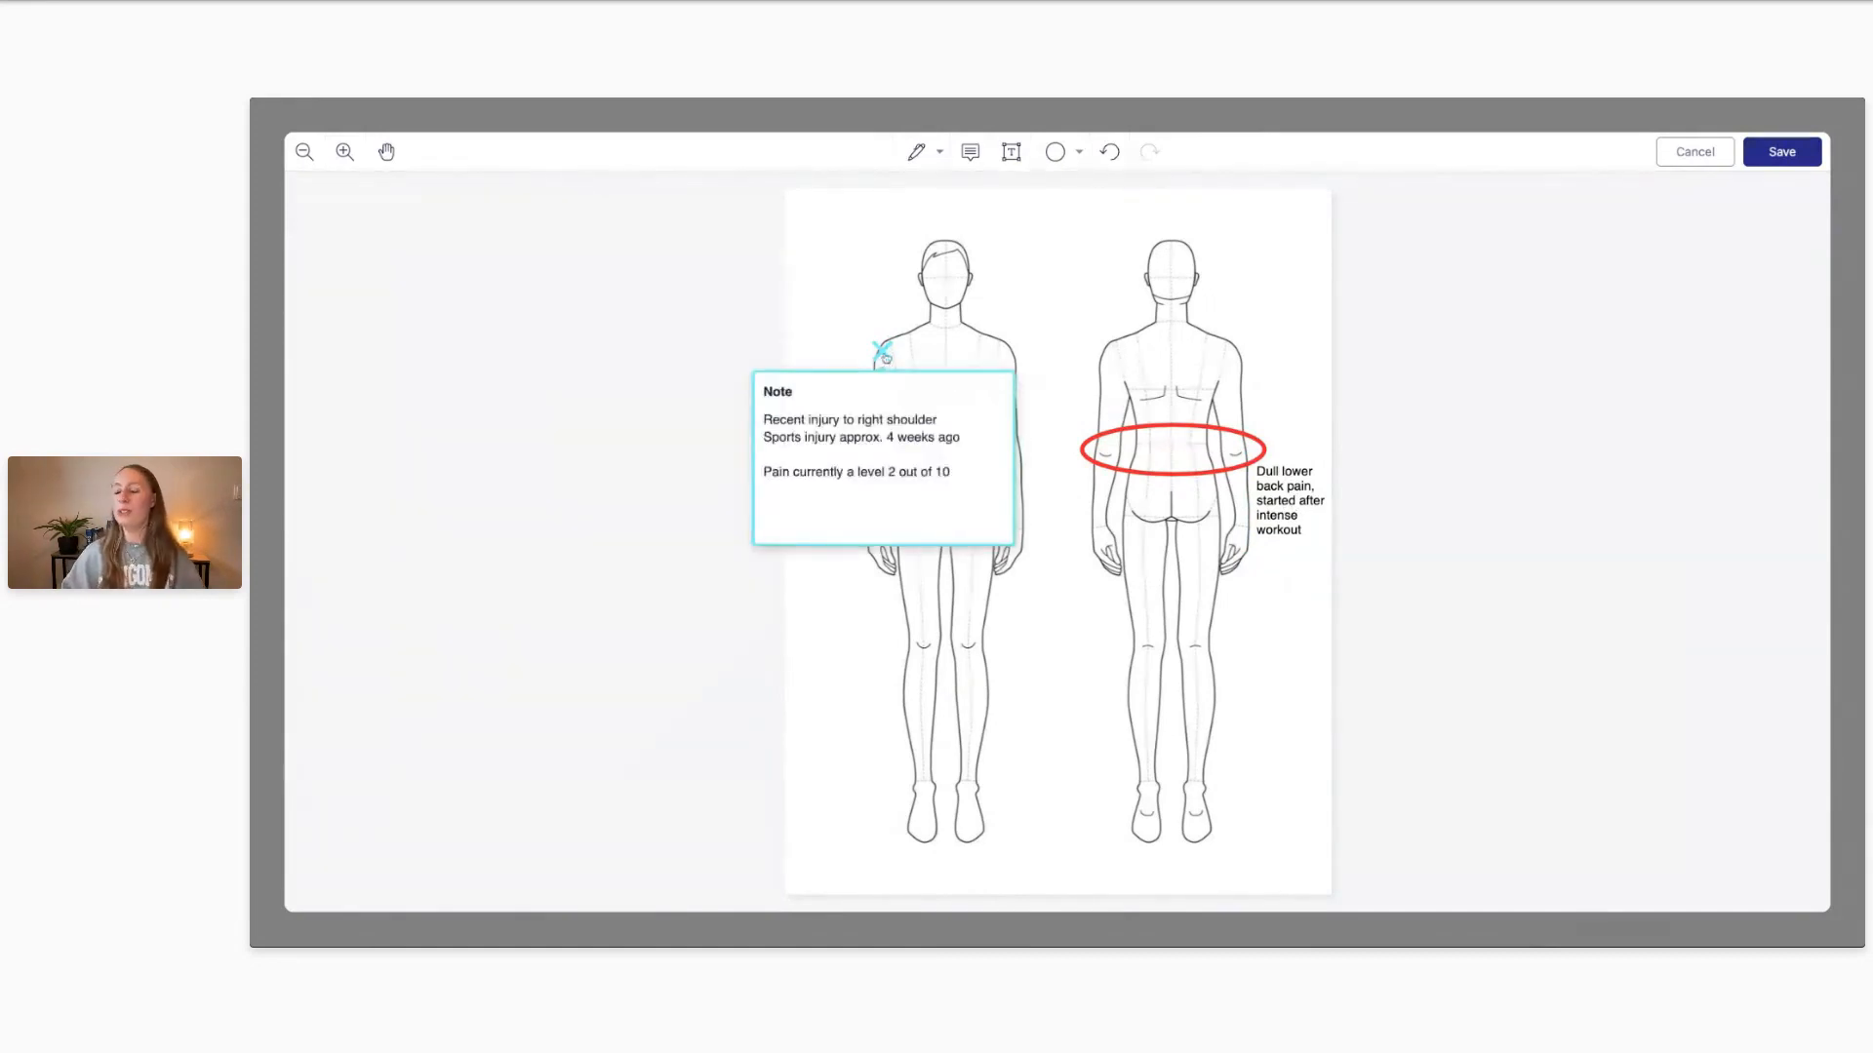
Place a circle-marker note on the back figure's upper back reading "Client works at a desk job, on computer for 8+ hours a day"
{"action": "mouse_move", "coordinate": [883, 359]}
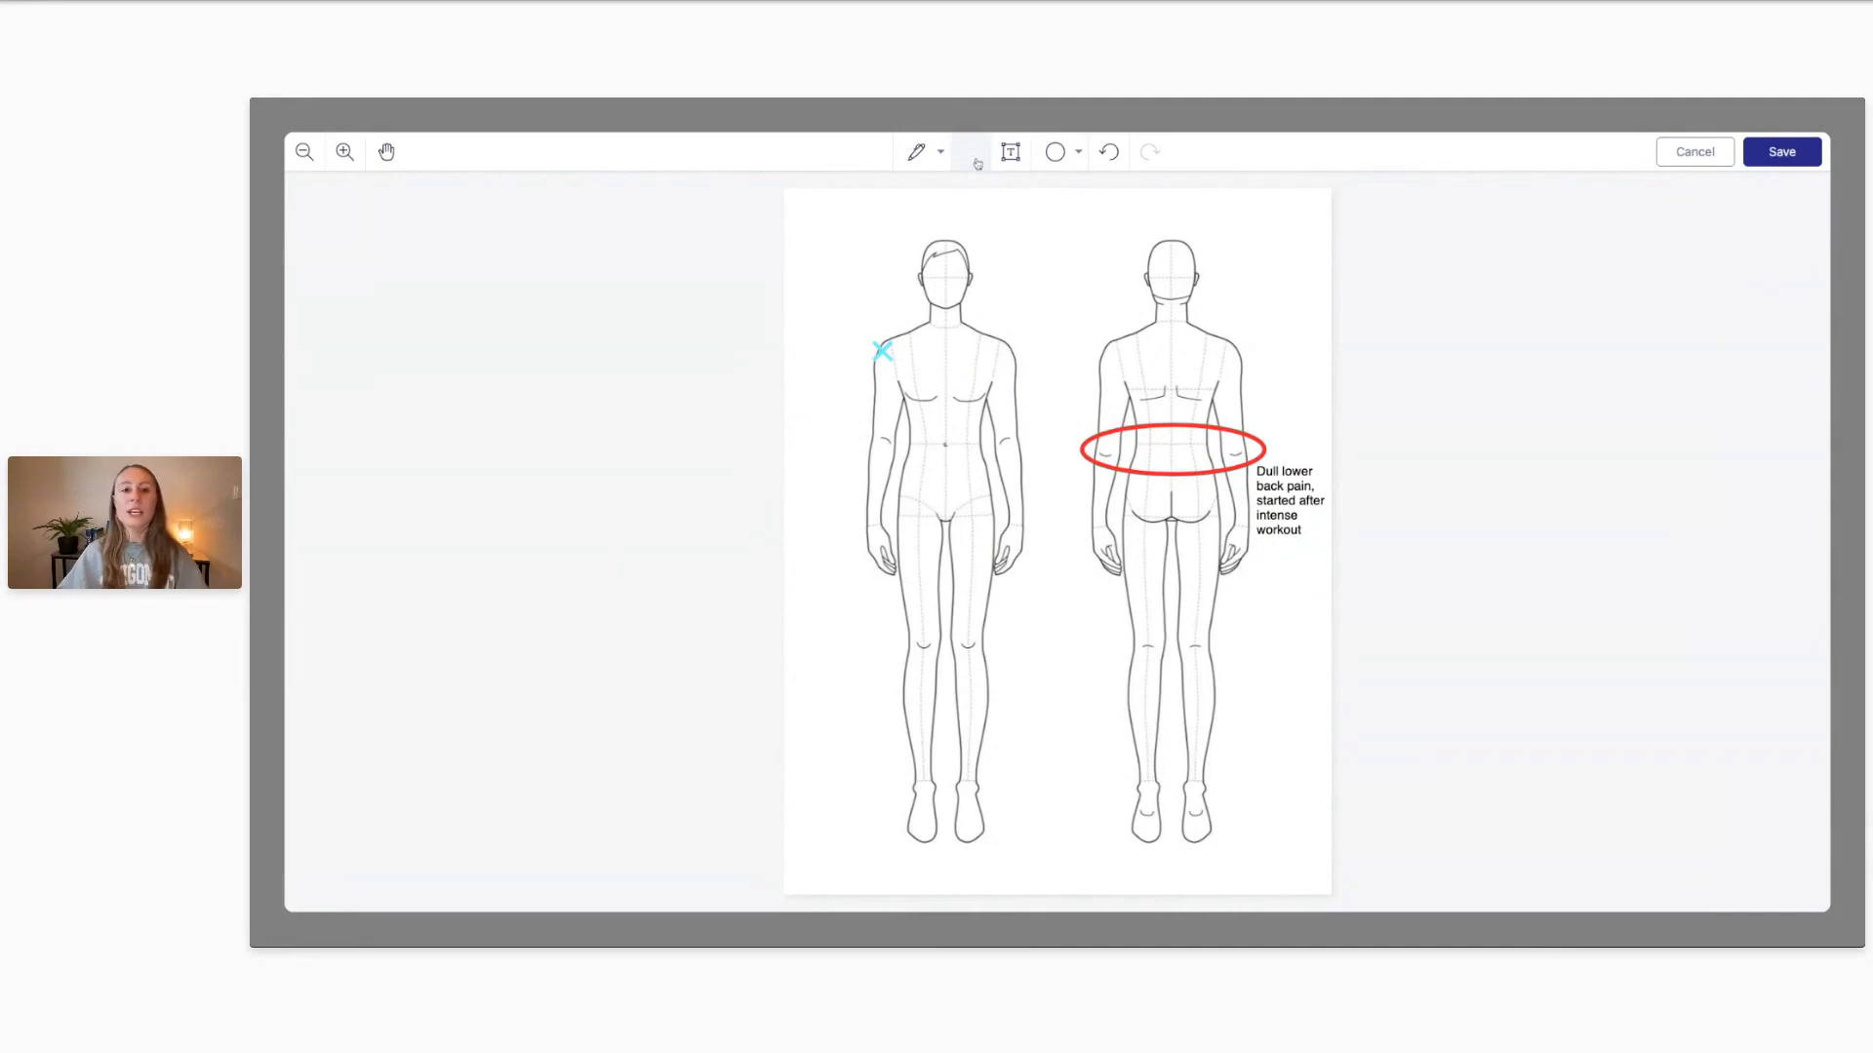
{"action": "left_click", "coordinate": [975, 156]}
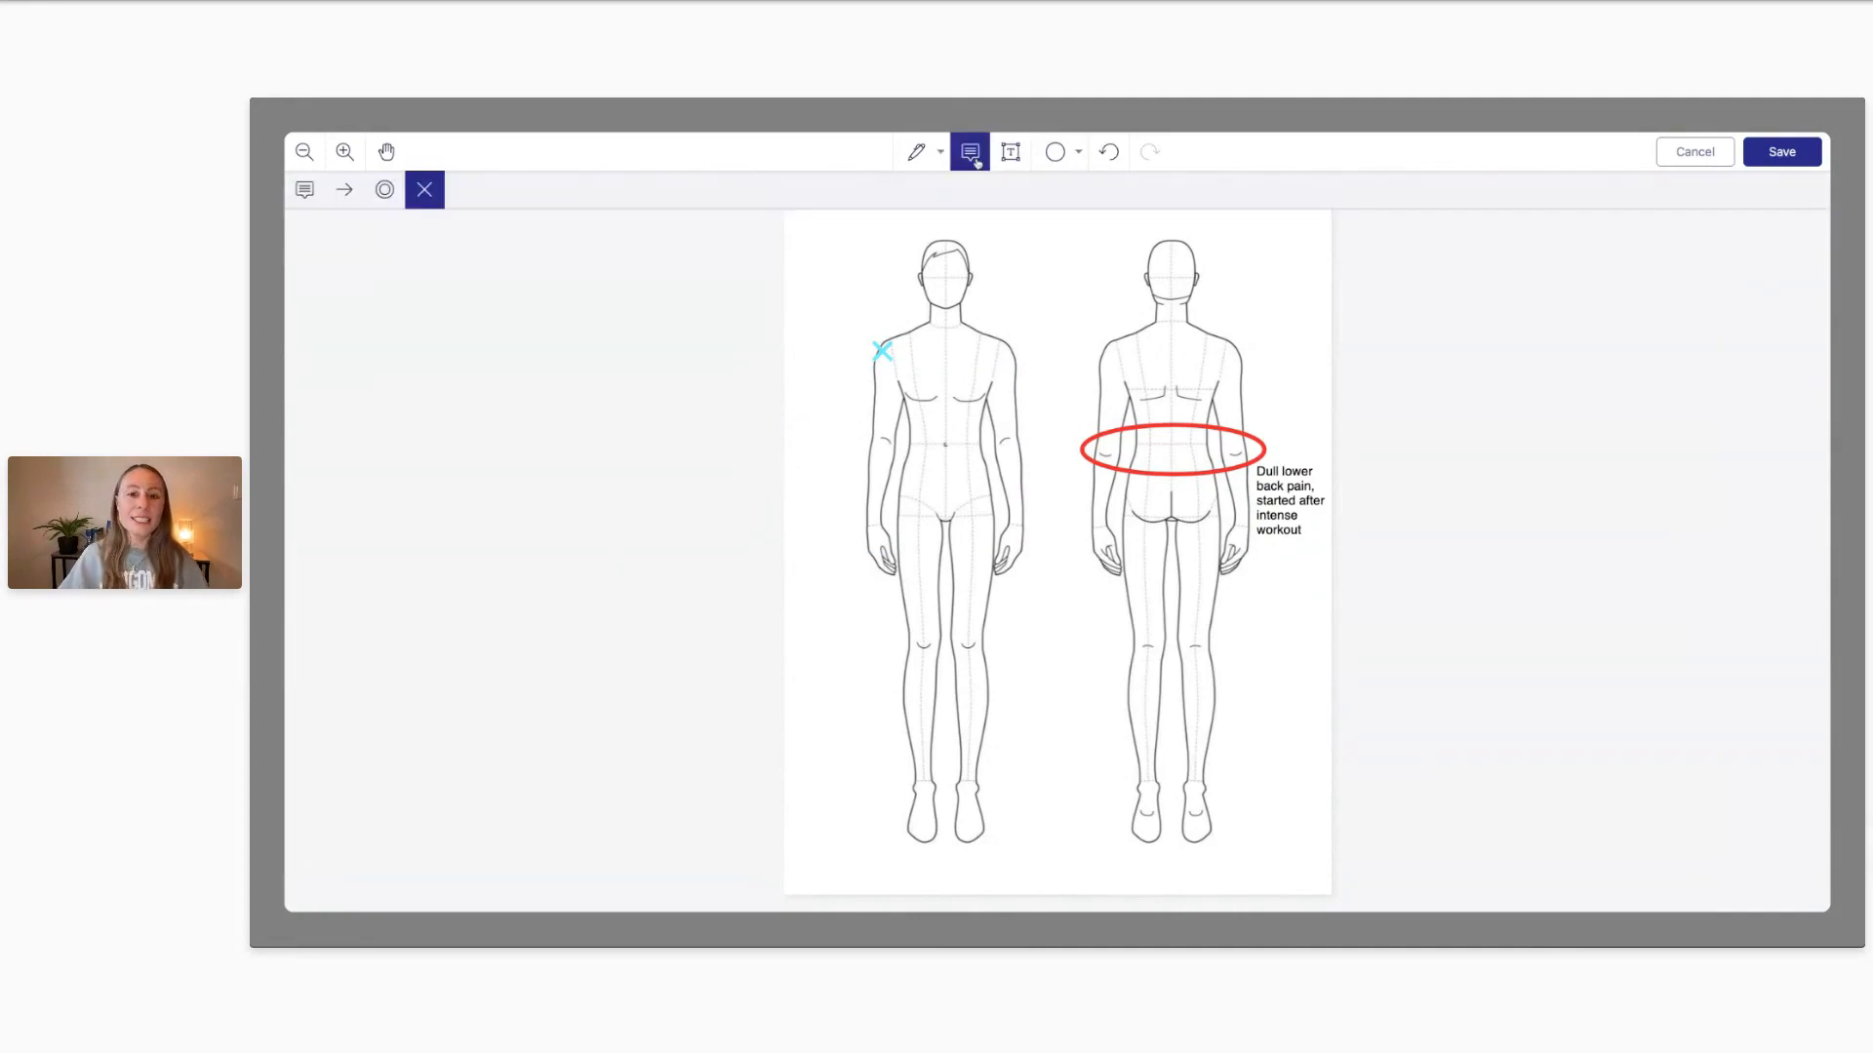
{"action": "left_click", "coordinate": [385, 191]}
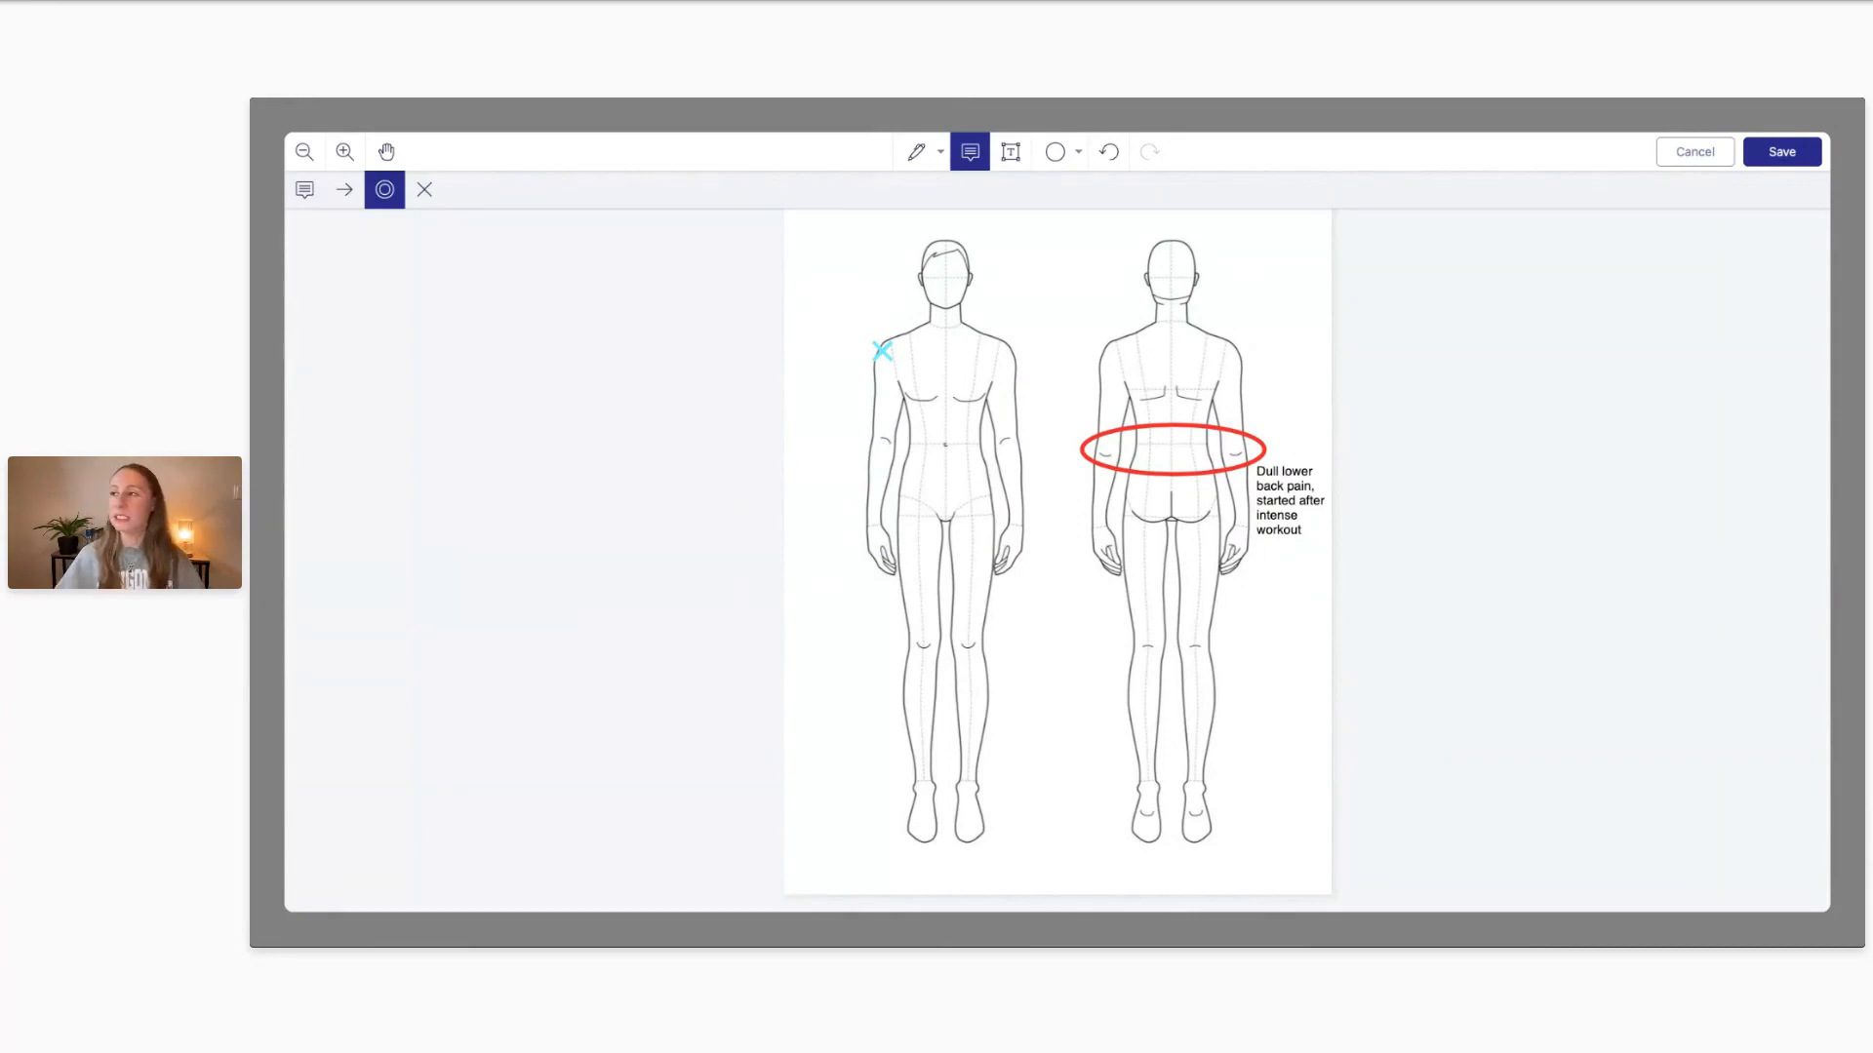
{"action": "left_click", "coordinate": [1187, 337]}
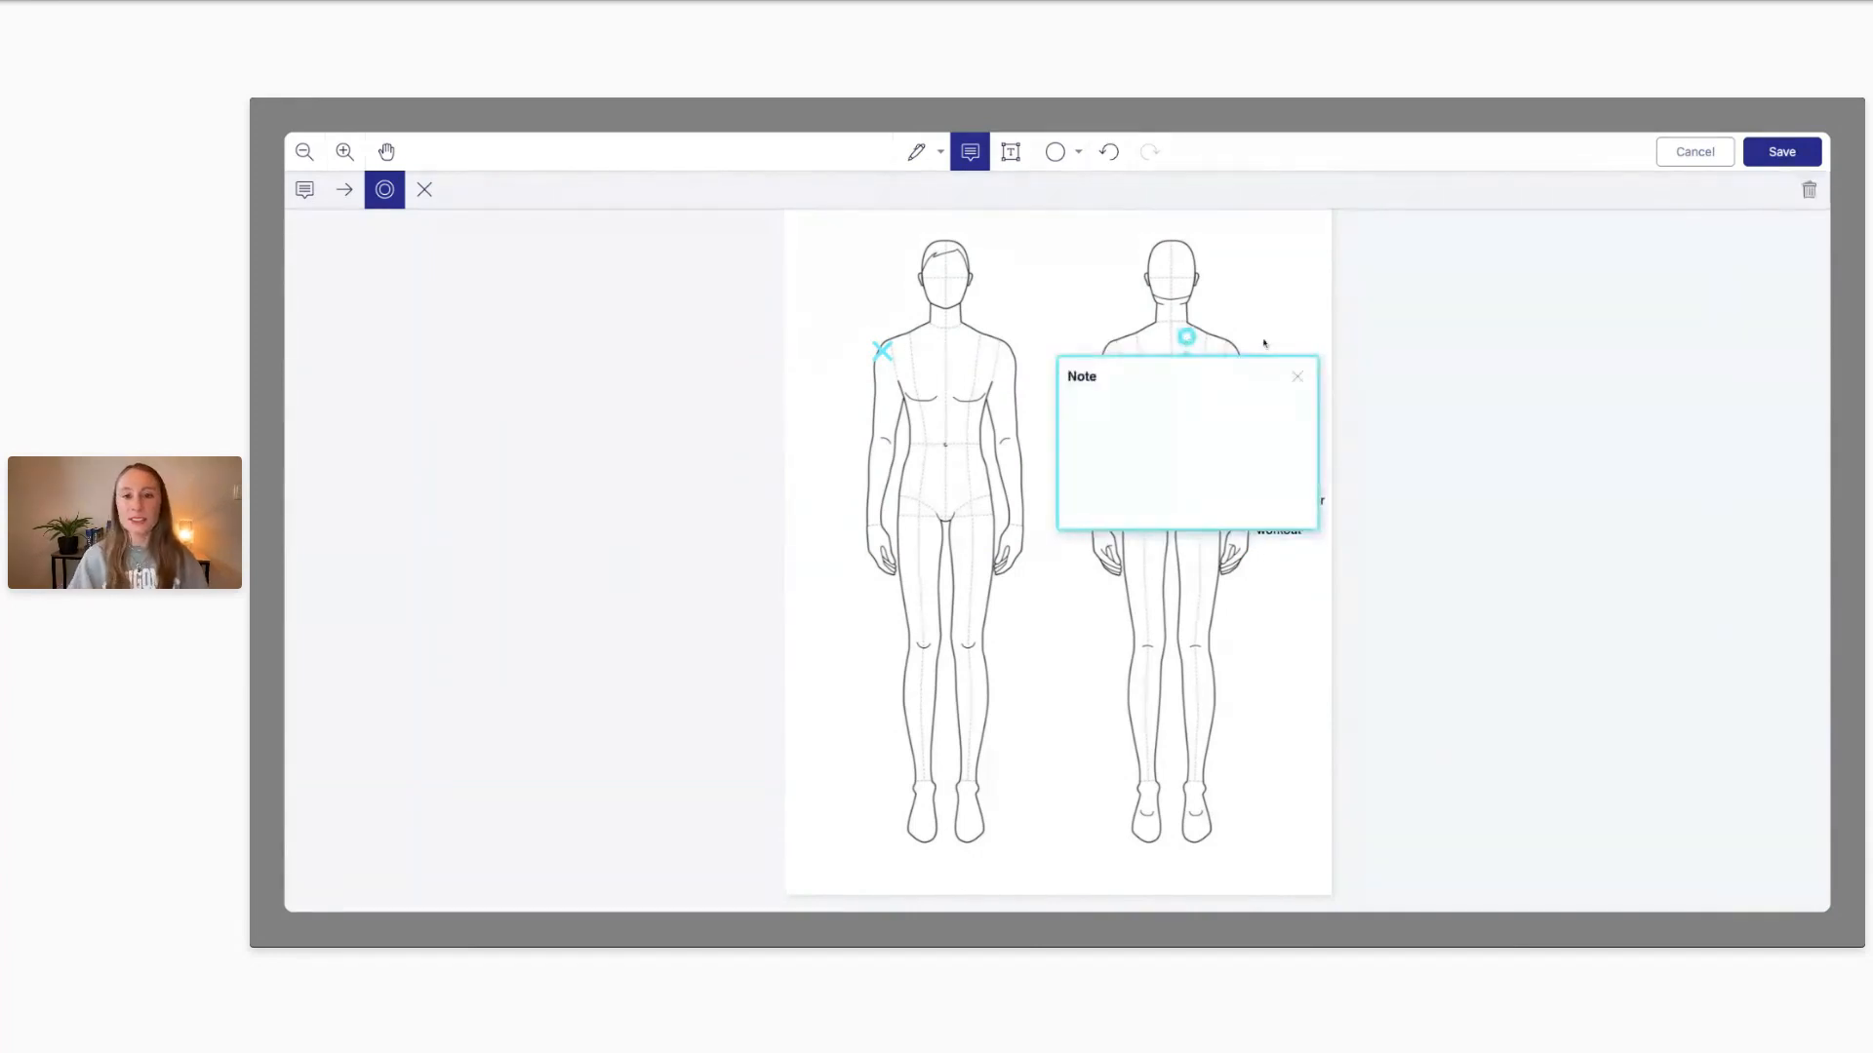
{"action": "type", "text": "Client"}
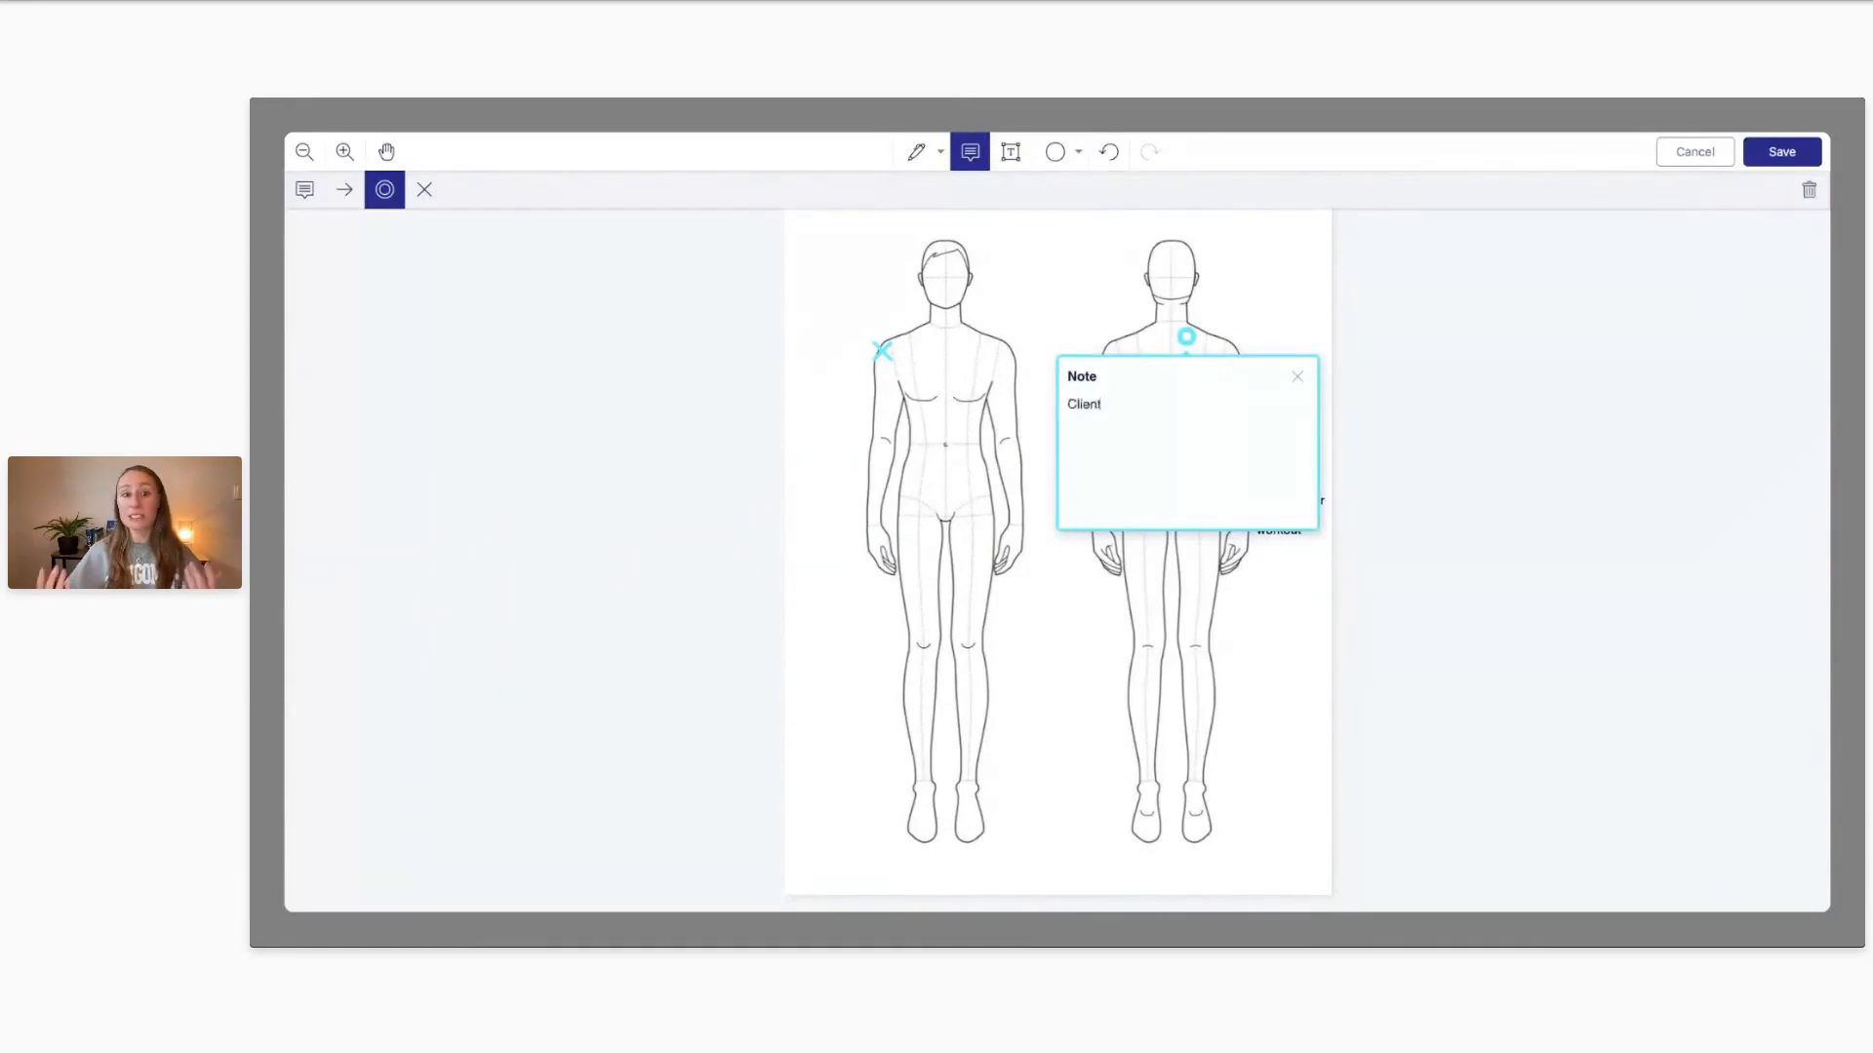
{"action": "type", "text": " works"}
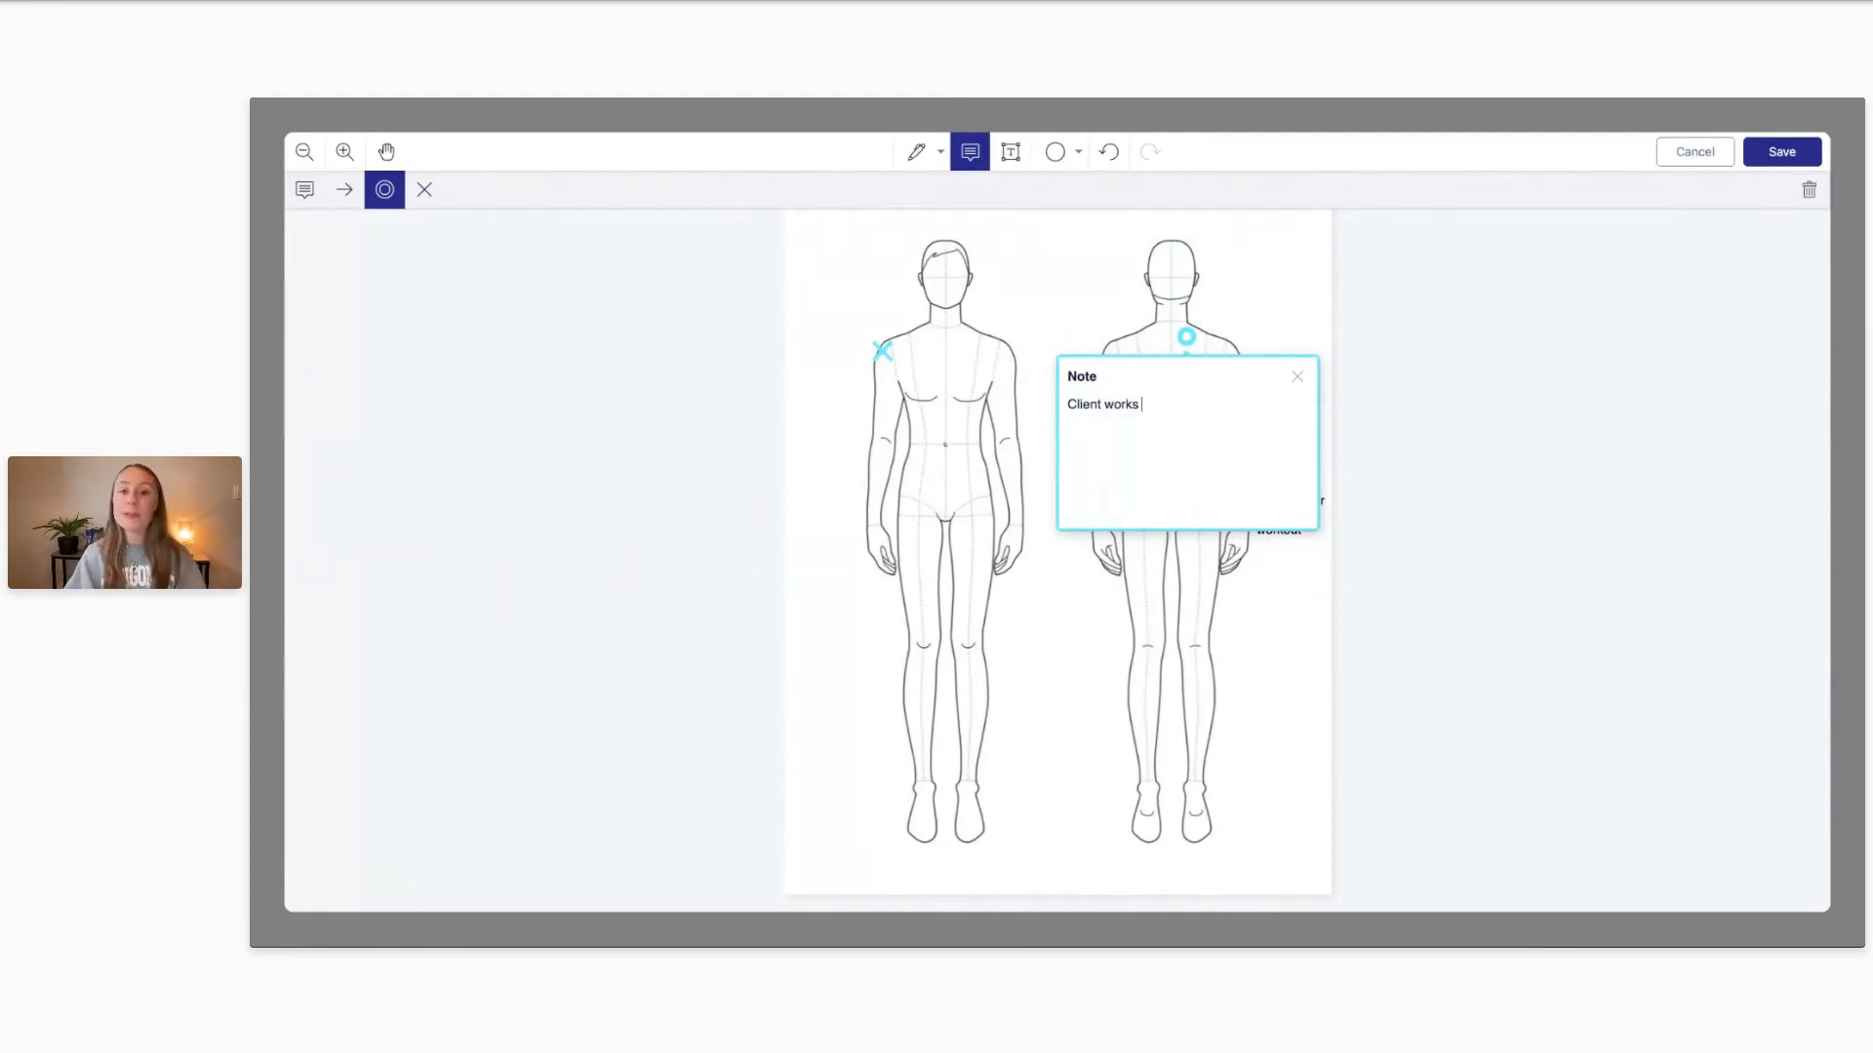
{"action": "type", "text": "at a desk job"}
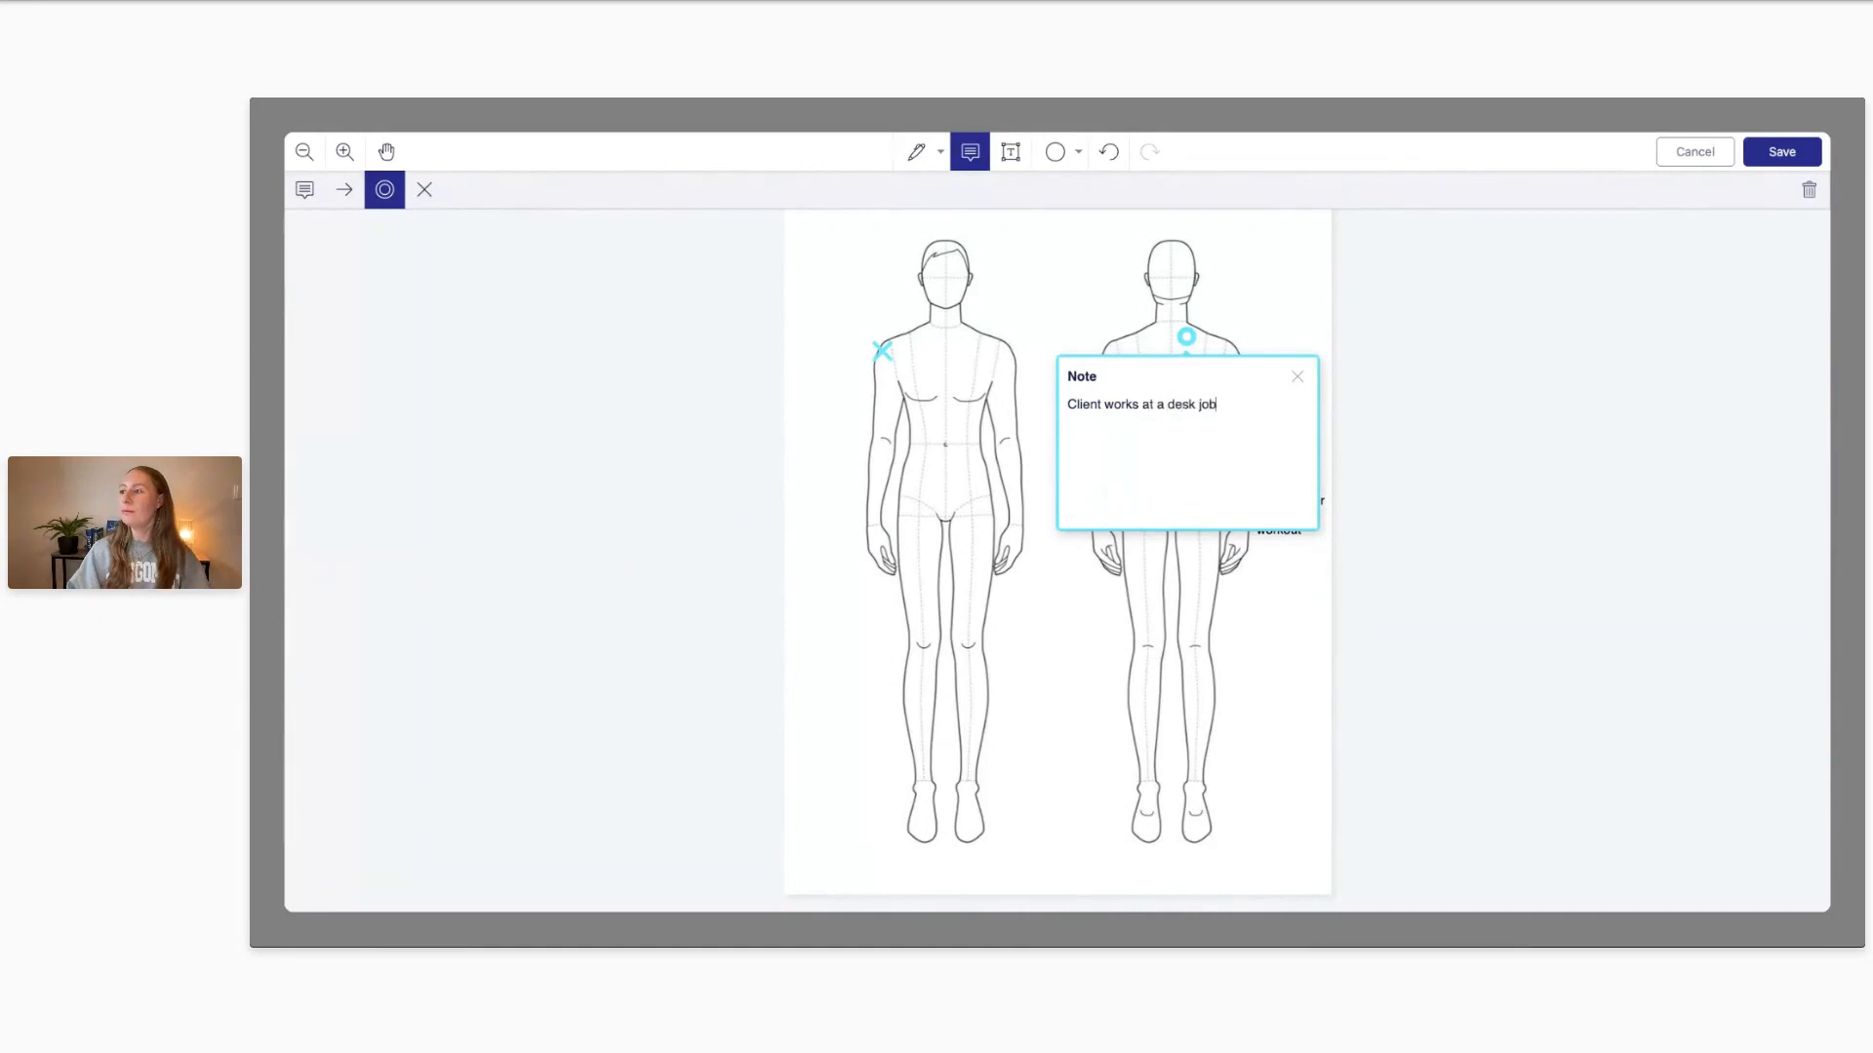
{"action": "type", "text": ", on computer "}
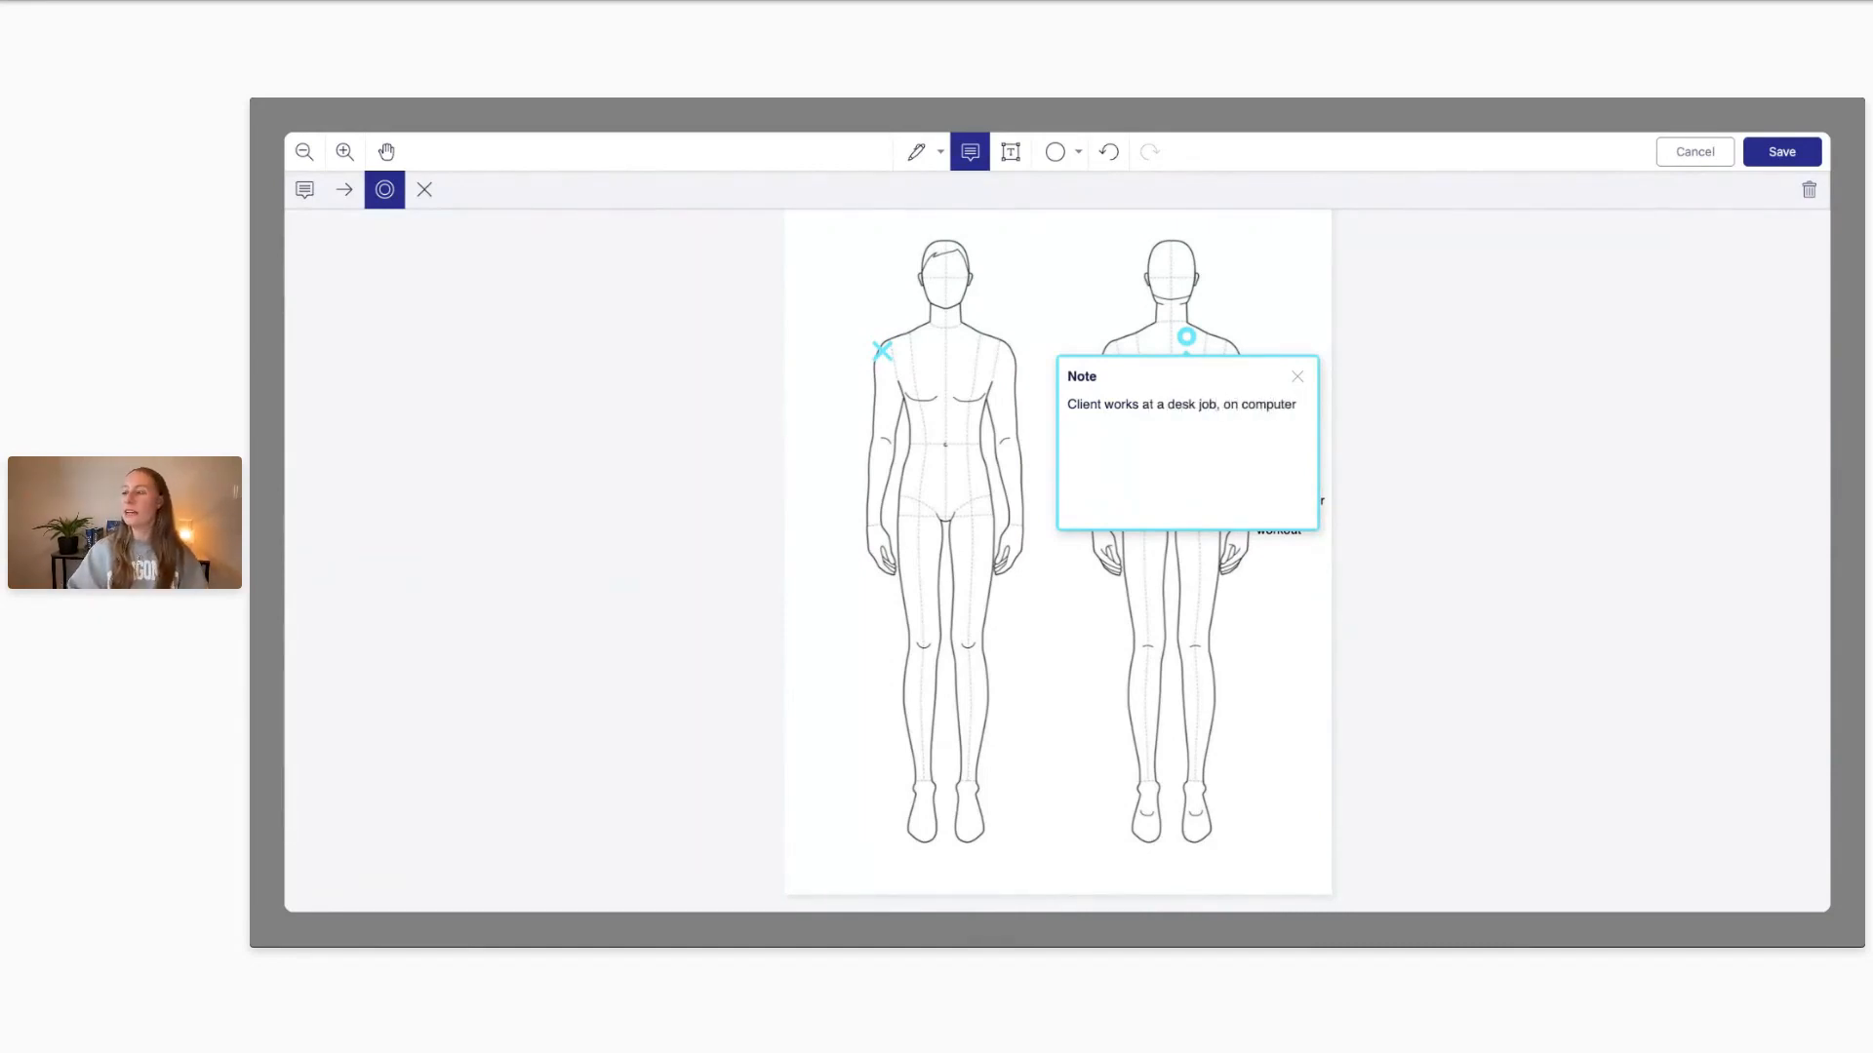
{"action": "type", "text": "for 8+ hours a day  "}
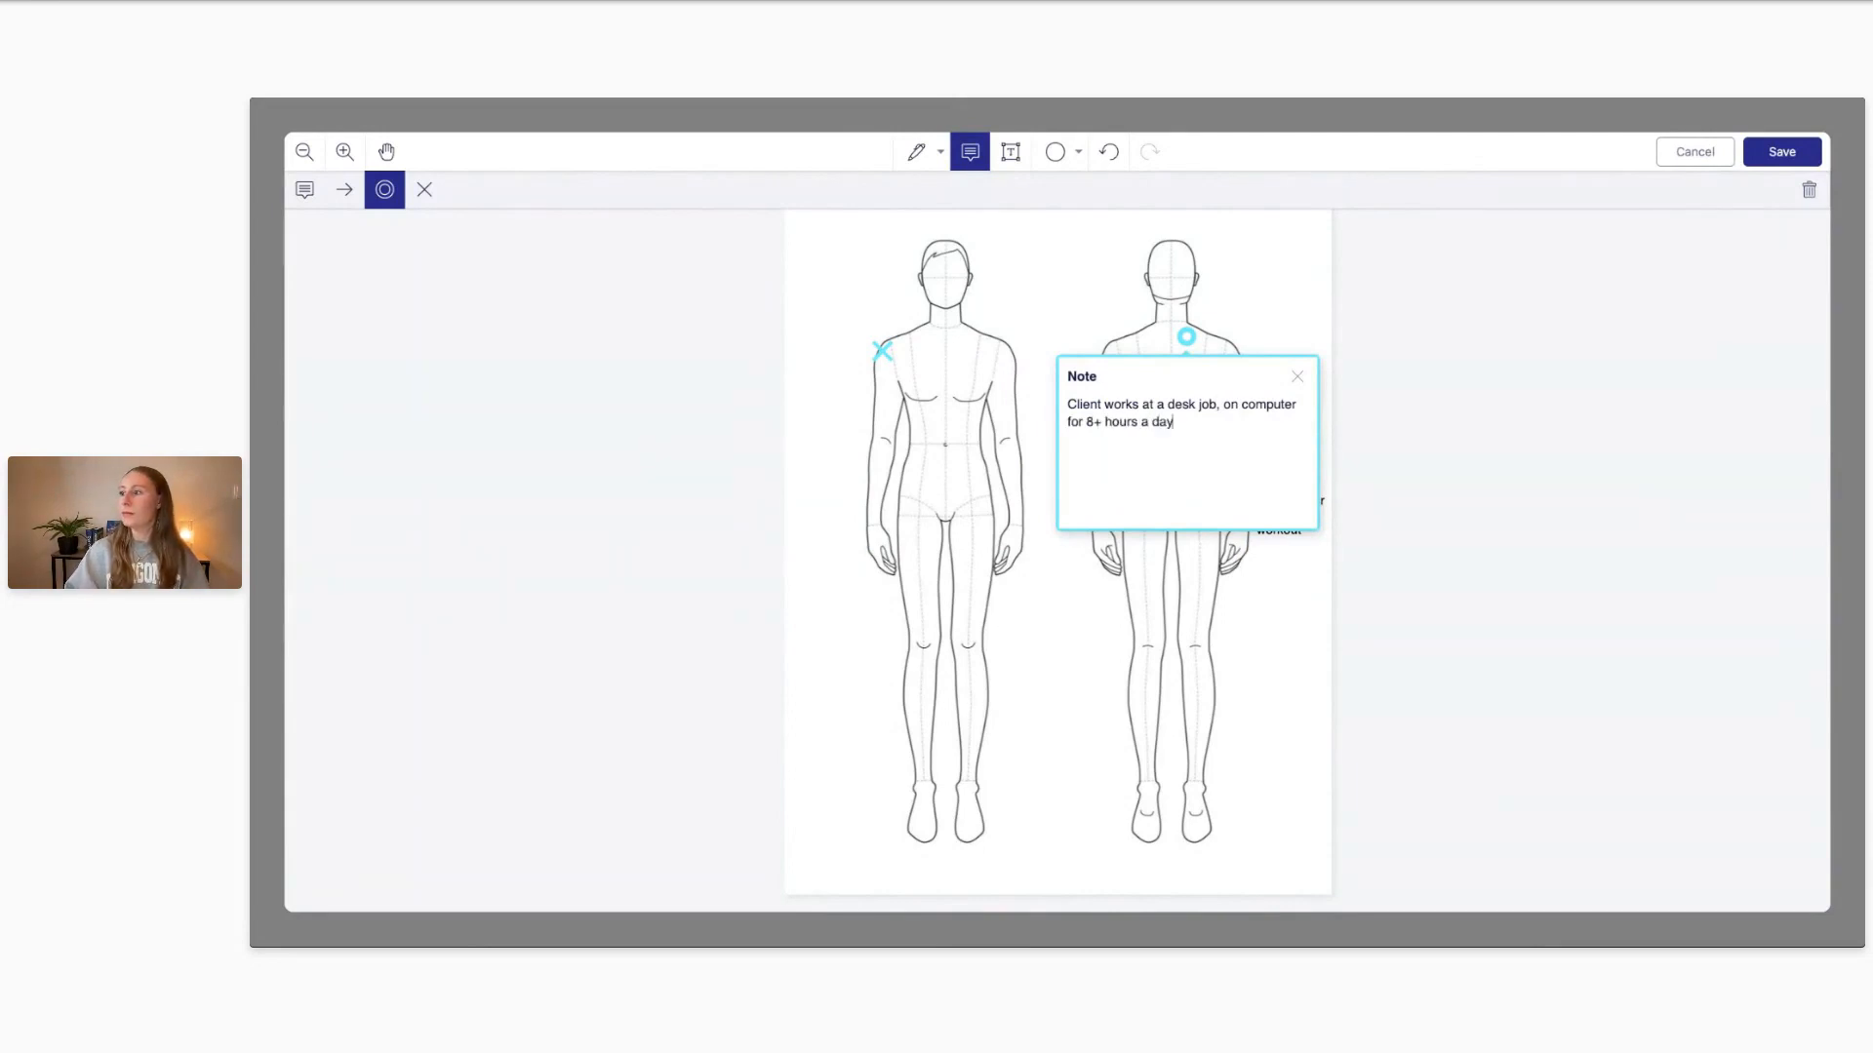
Below a blank line in the upper back note, add "Reports some tension" and, on a new line, "Trigger points found"
{"action": "type", "text": "Rep"}
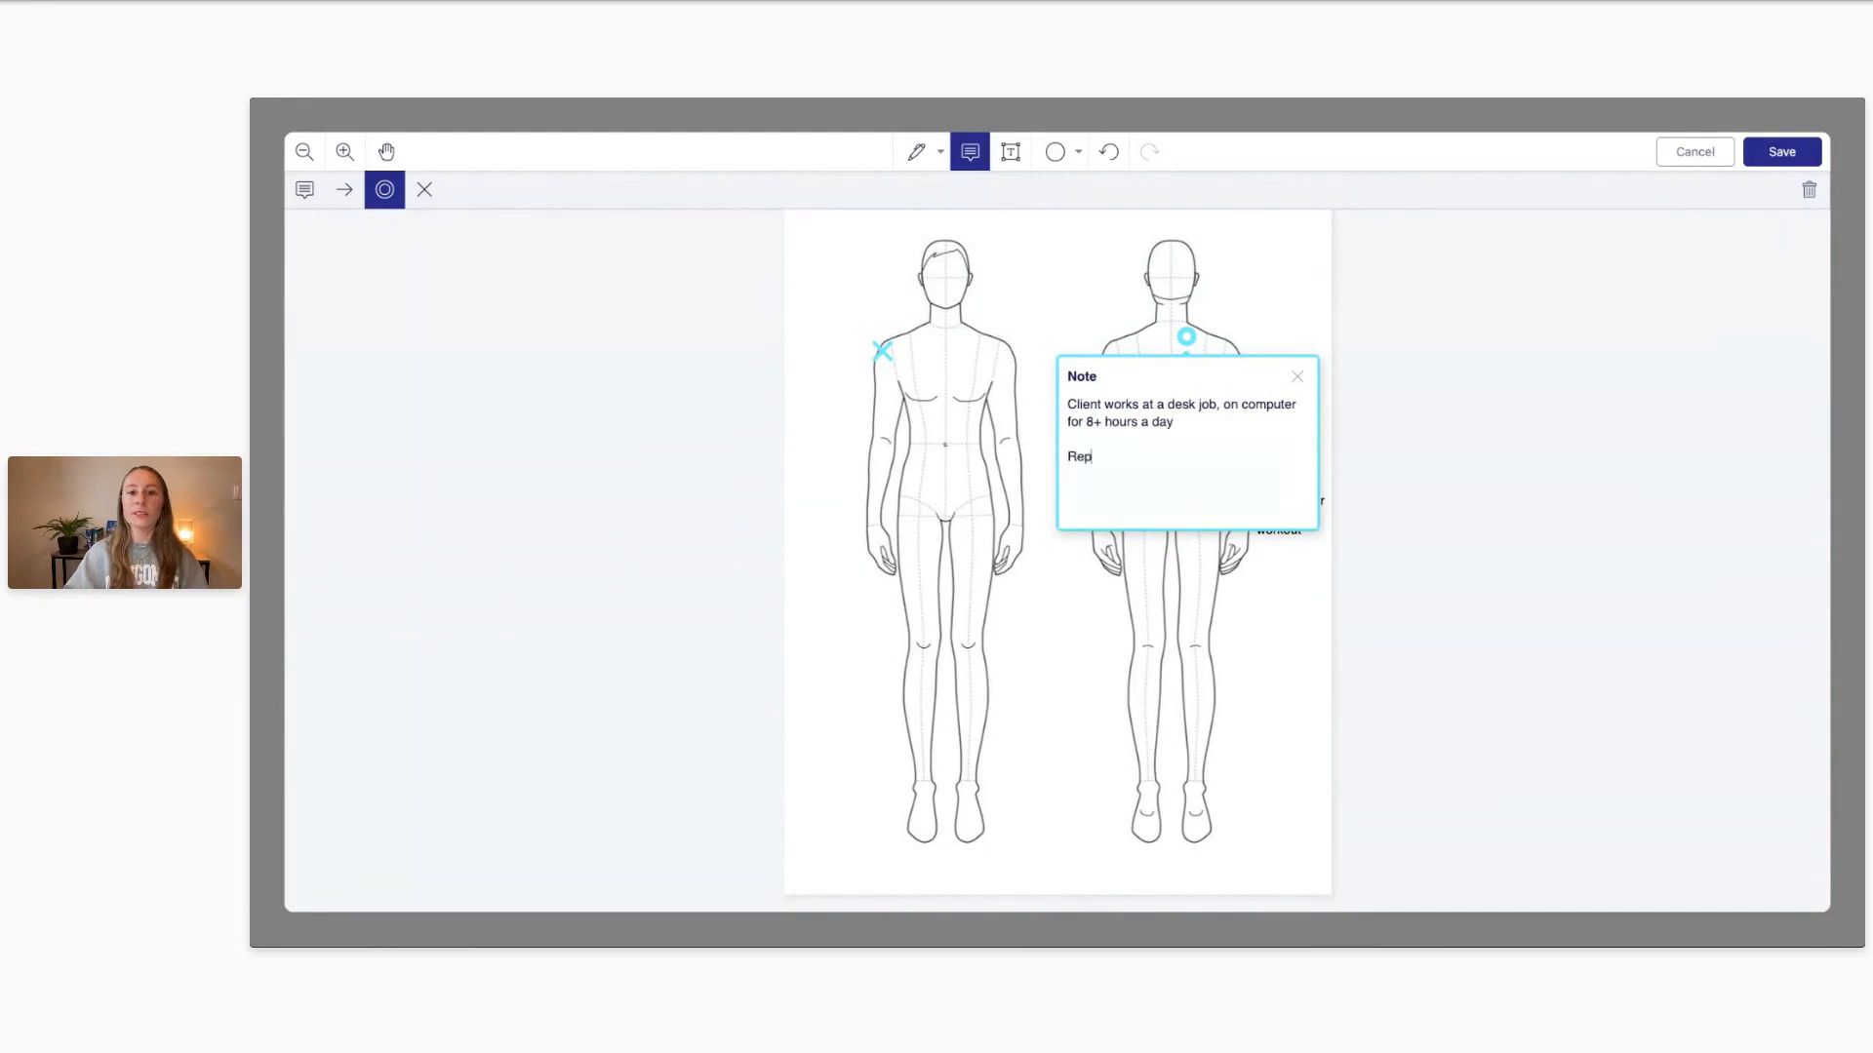
{"action": "type", "text": "orts s"}
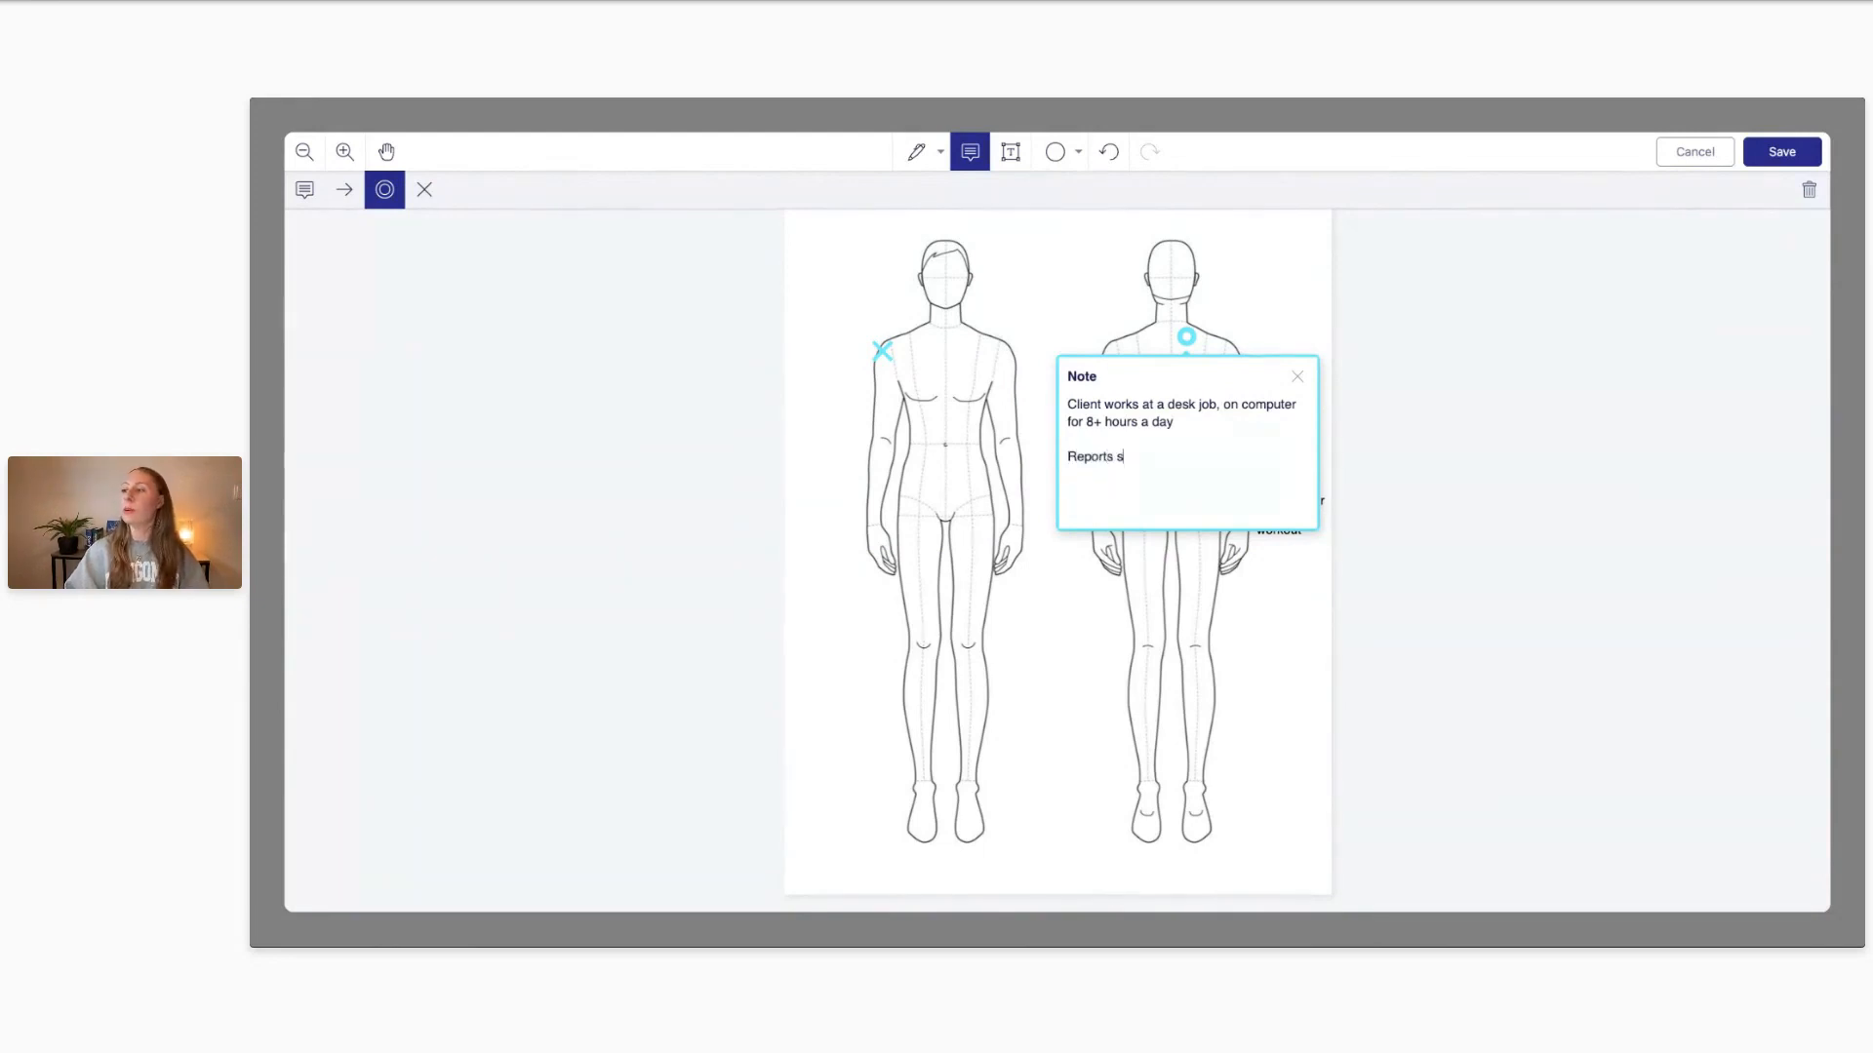
{"action": "type", "text": "ome tension"}
{"action": "key", "text": "Return"}
{"action": "type", "text": "Trigger points "}
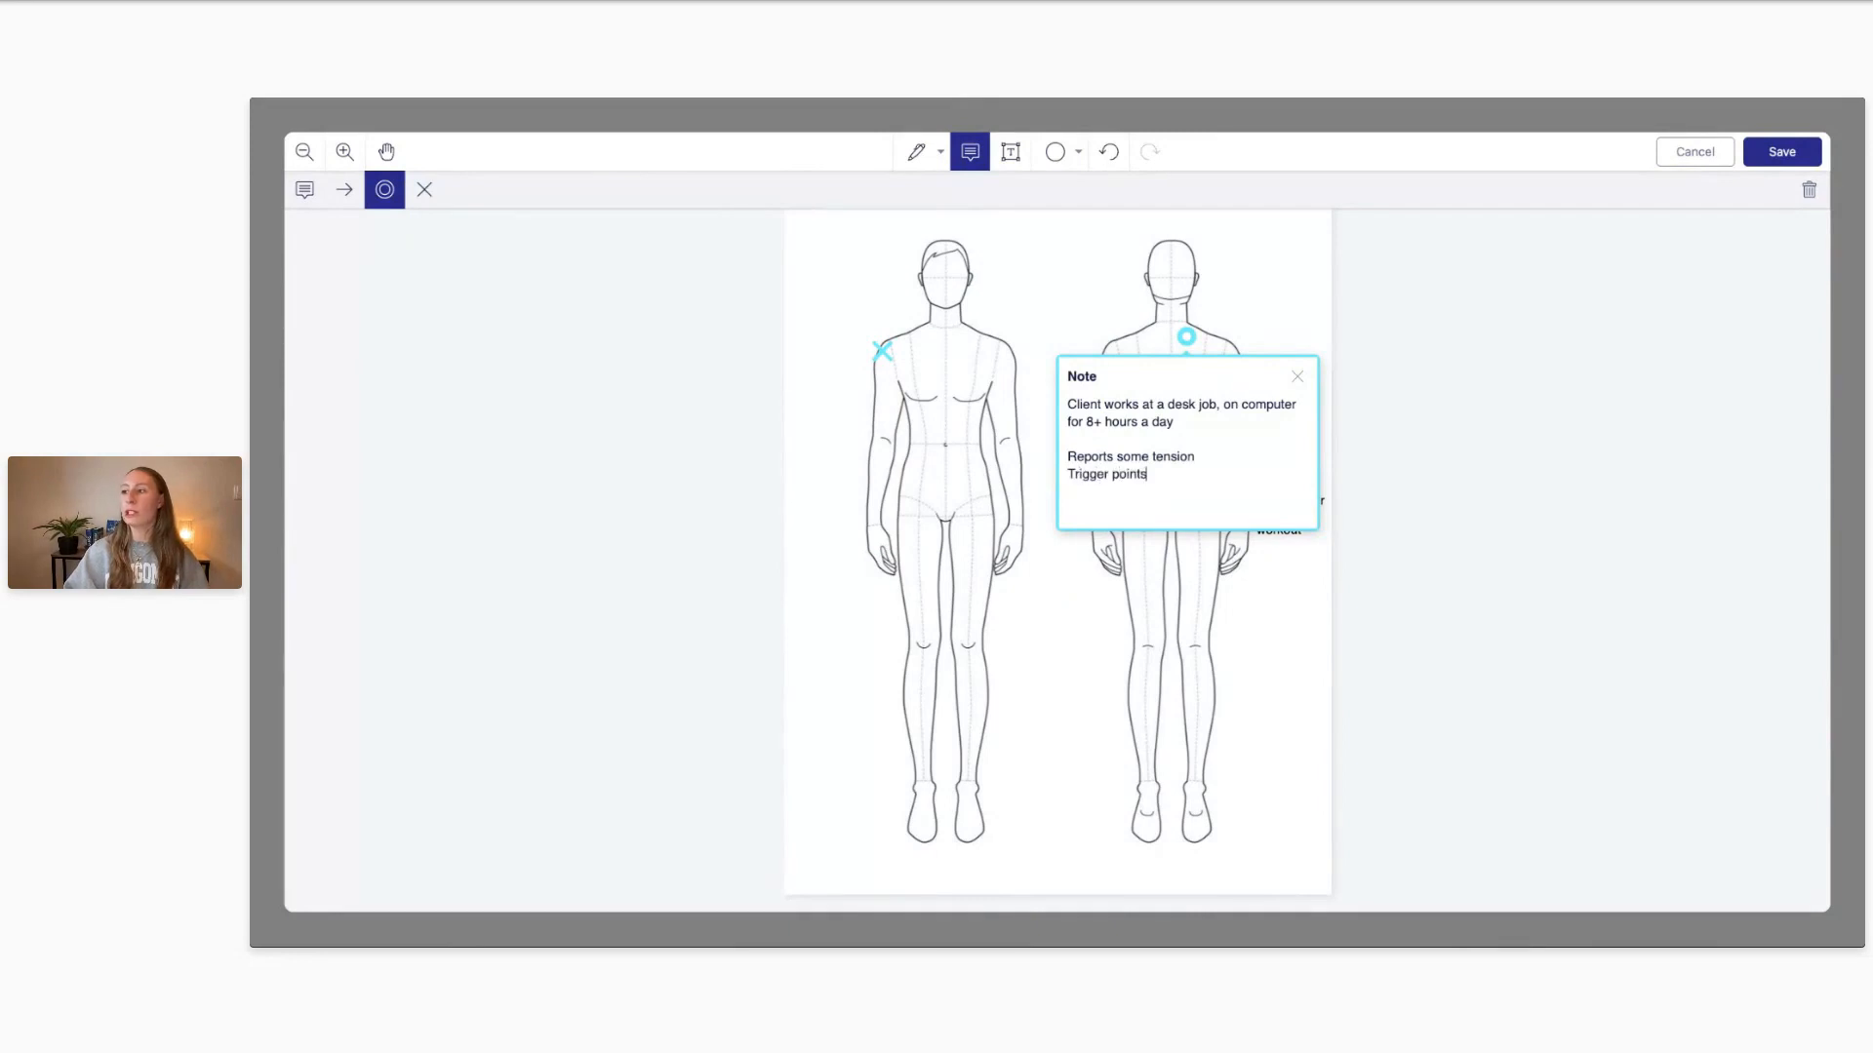
{"action": "type", "text": "found"}
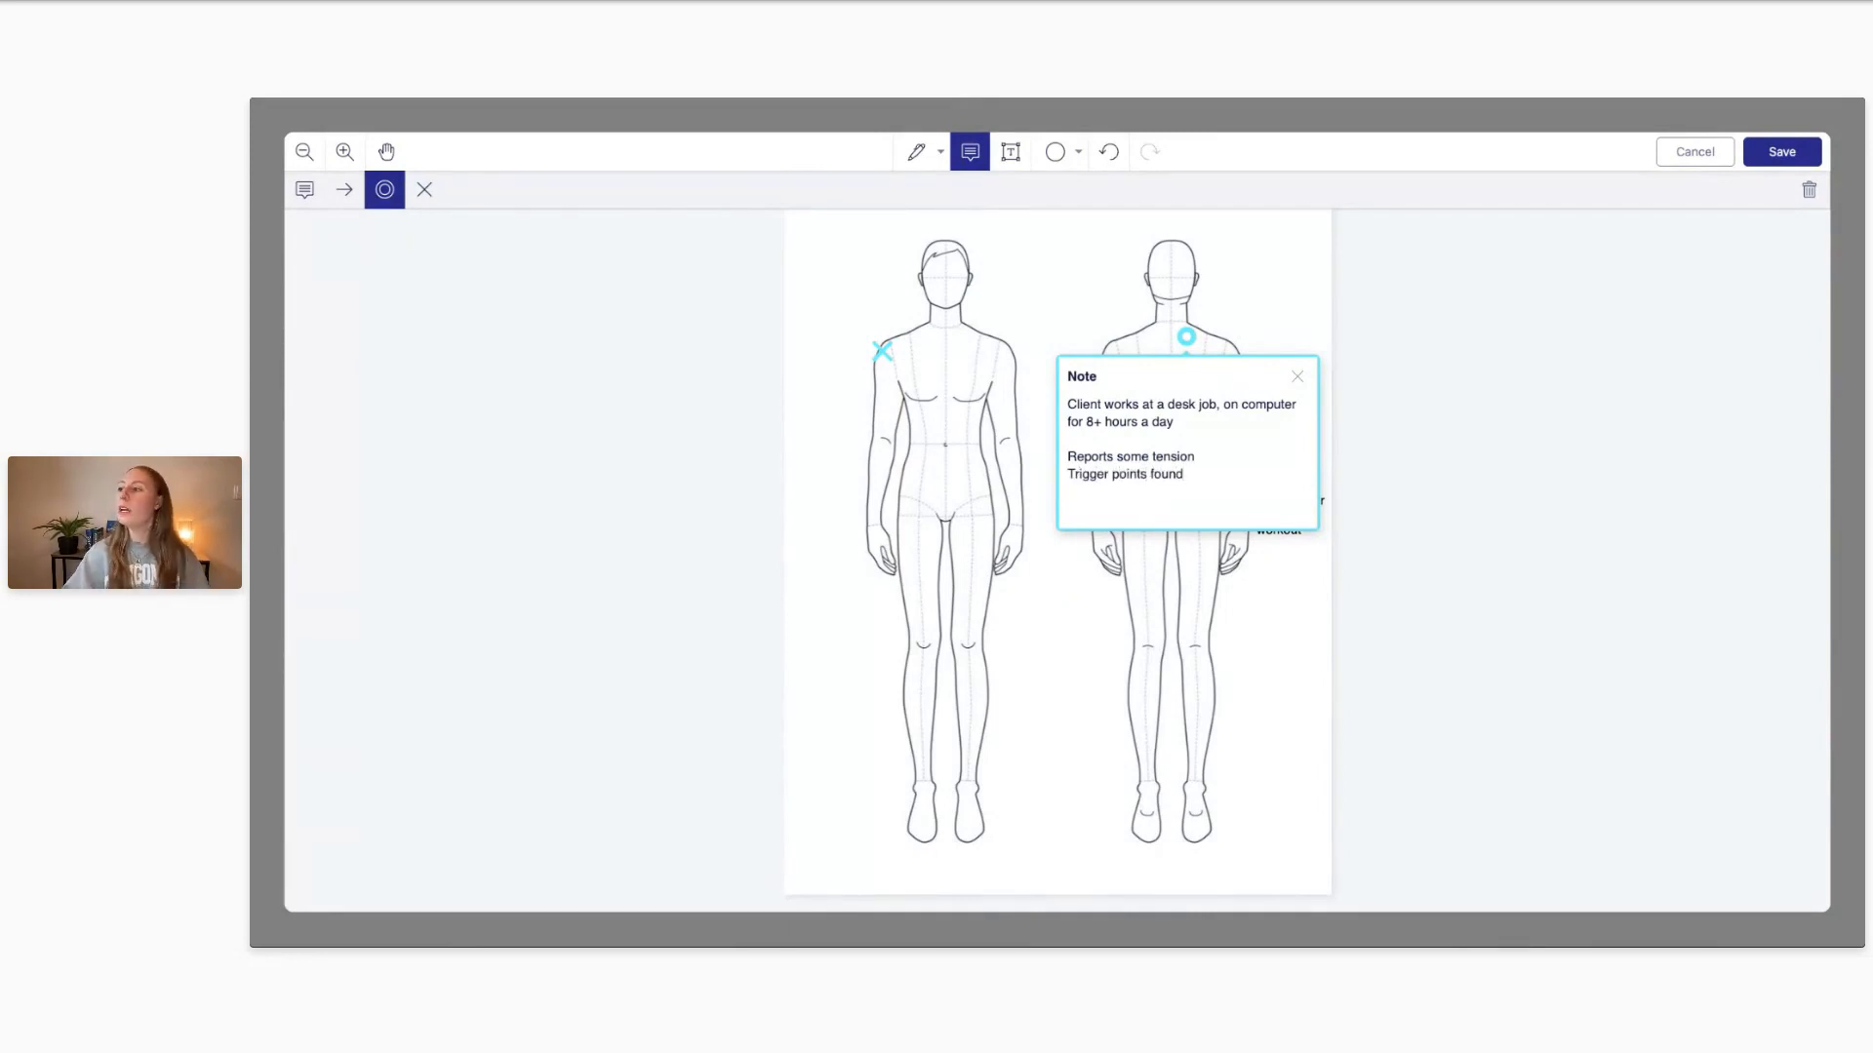
Add "Wants to focus here today and in future appointments" to the upper back note, separated by a blank line, and close it
{"action": "key", "text": "Return"}
{"action": "type", "text": "Wants to focus here"}
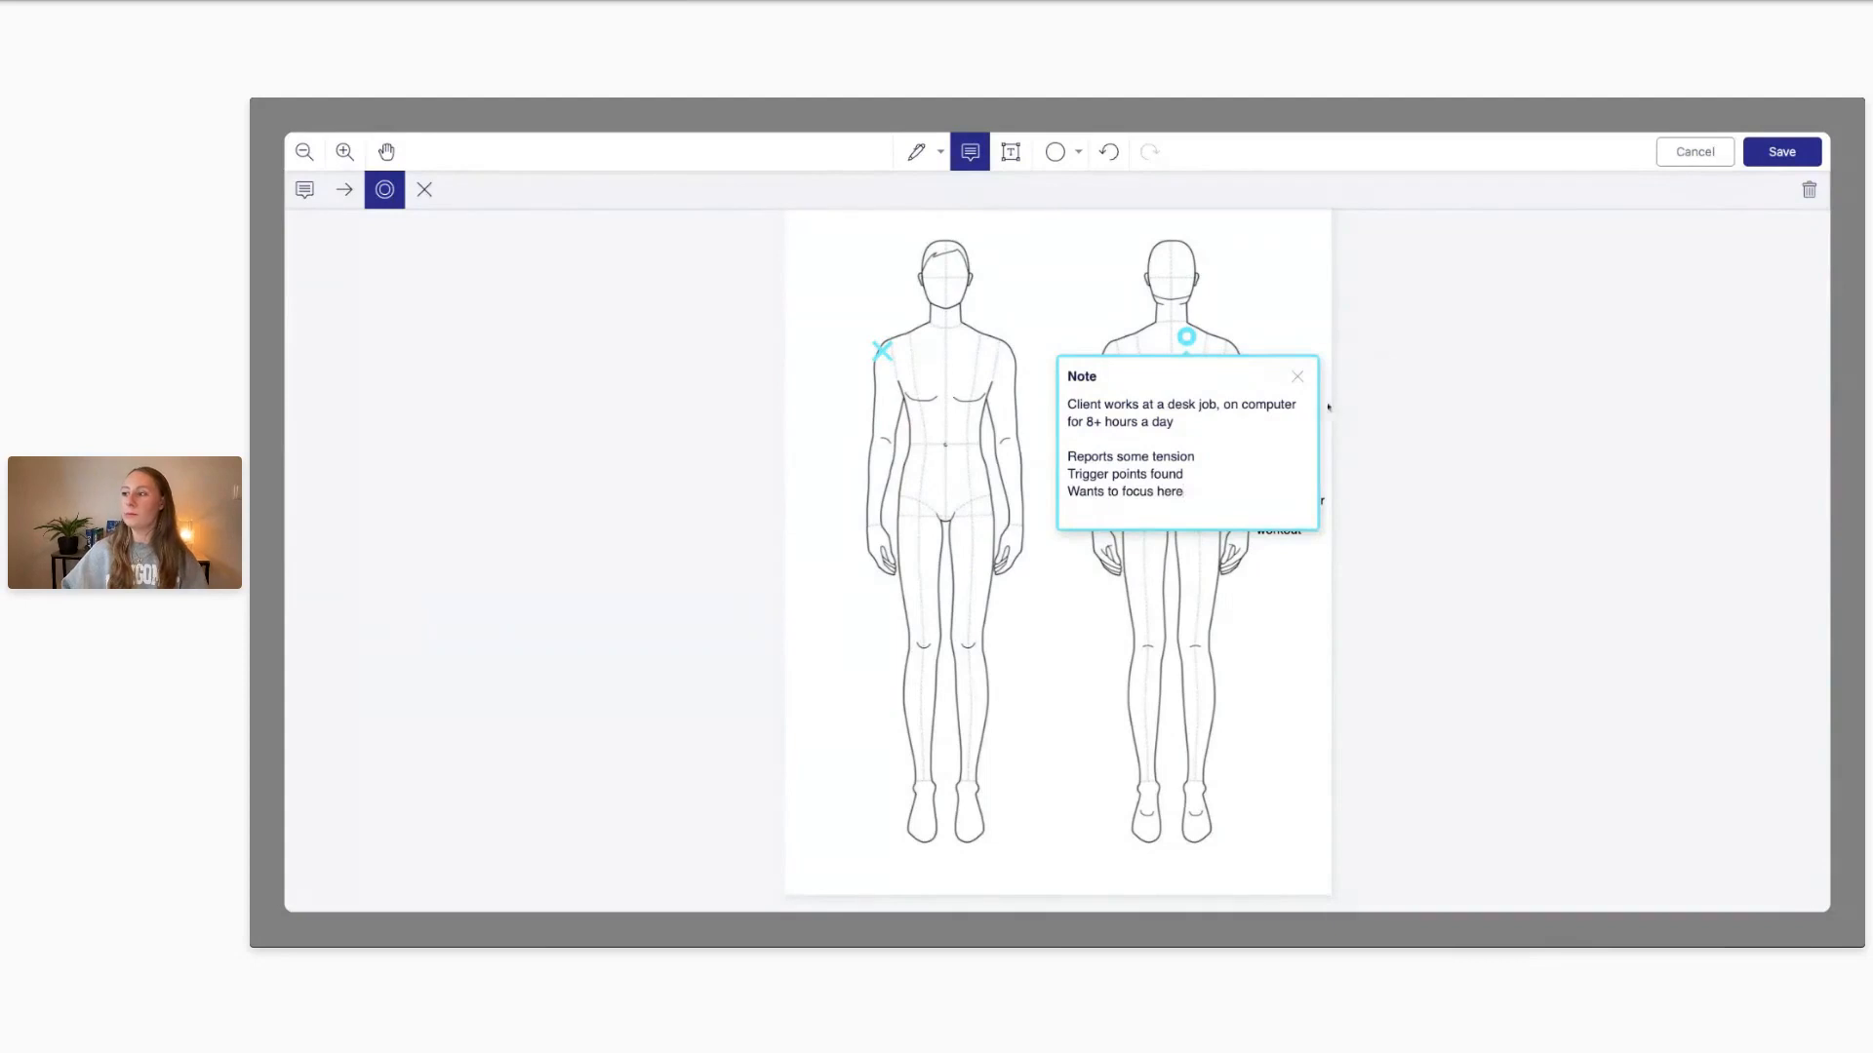
{"action": "type", "text": " today an"}
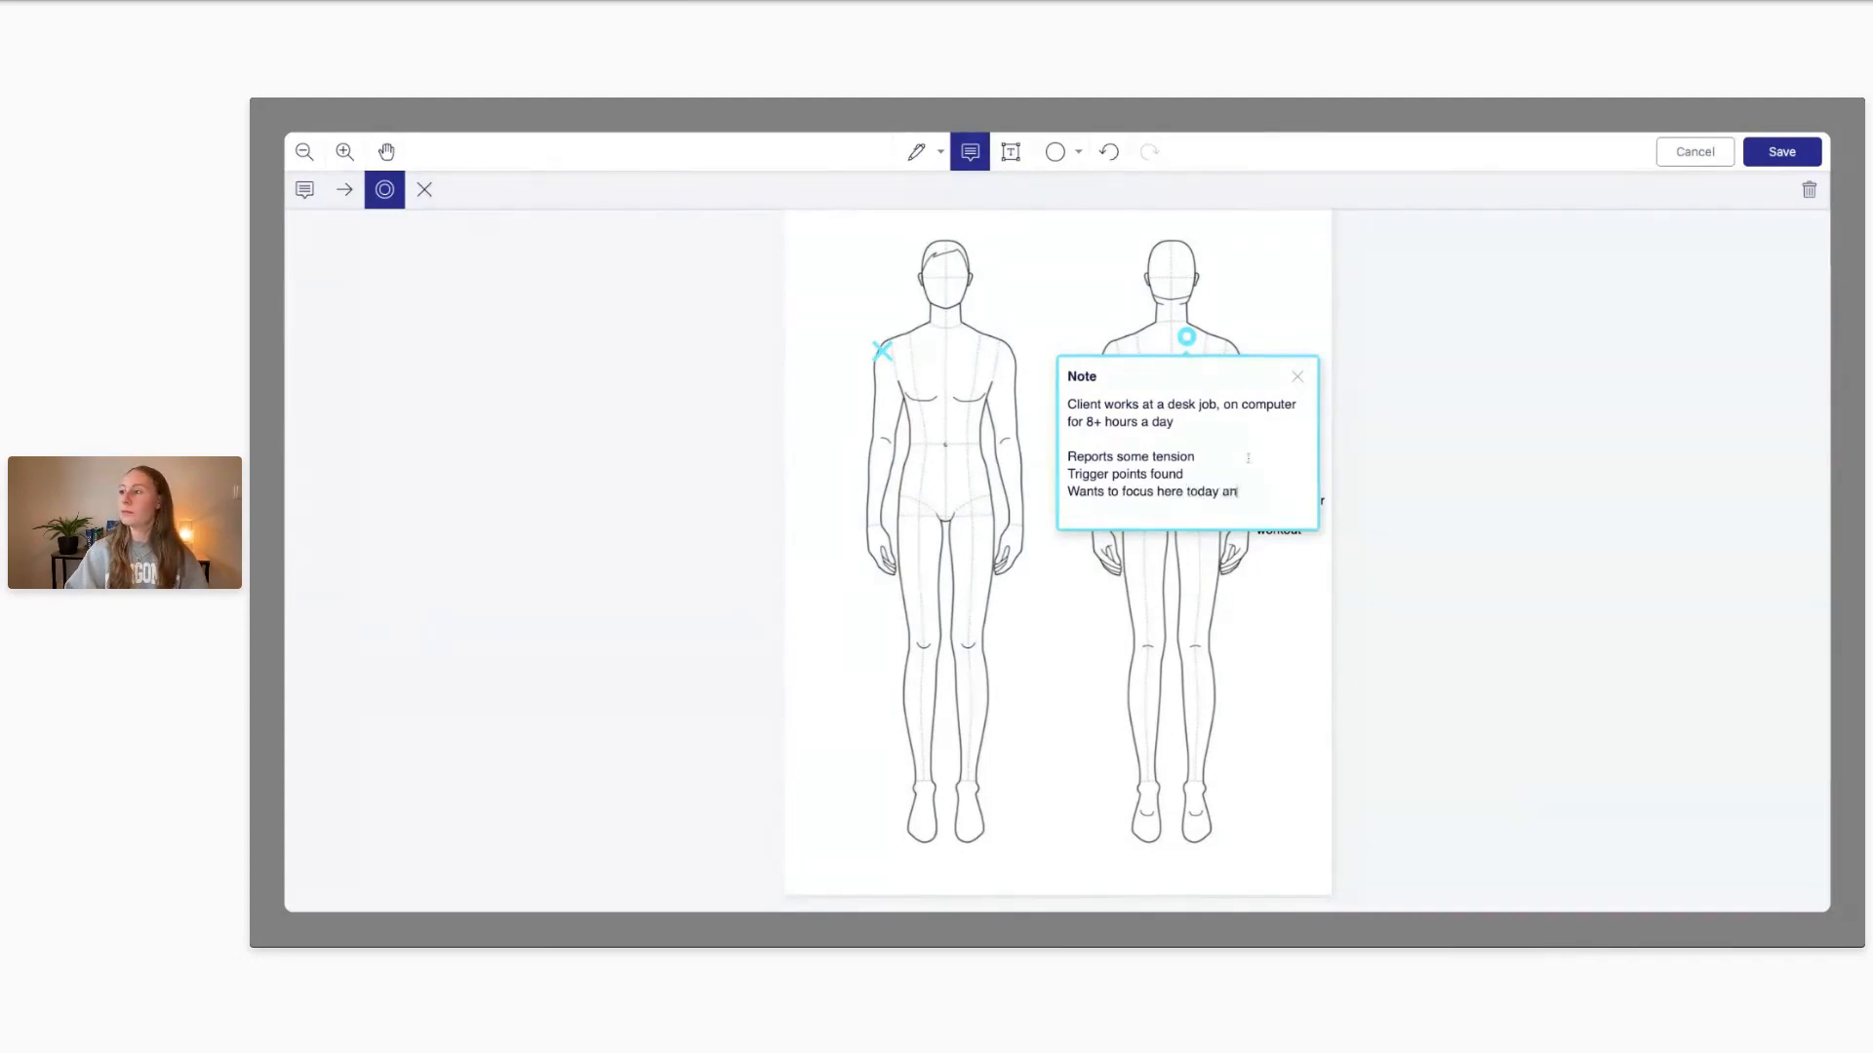
{"action": "type", "text": "d in future appointments"}
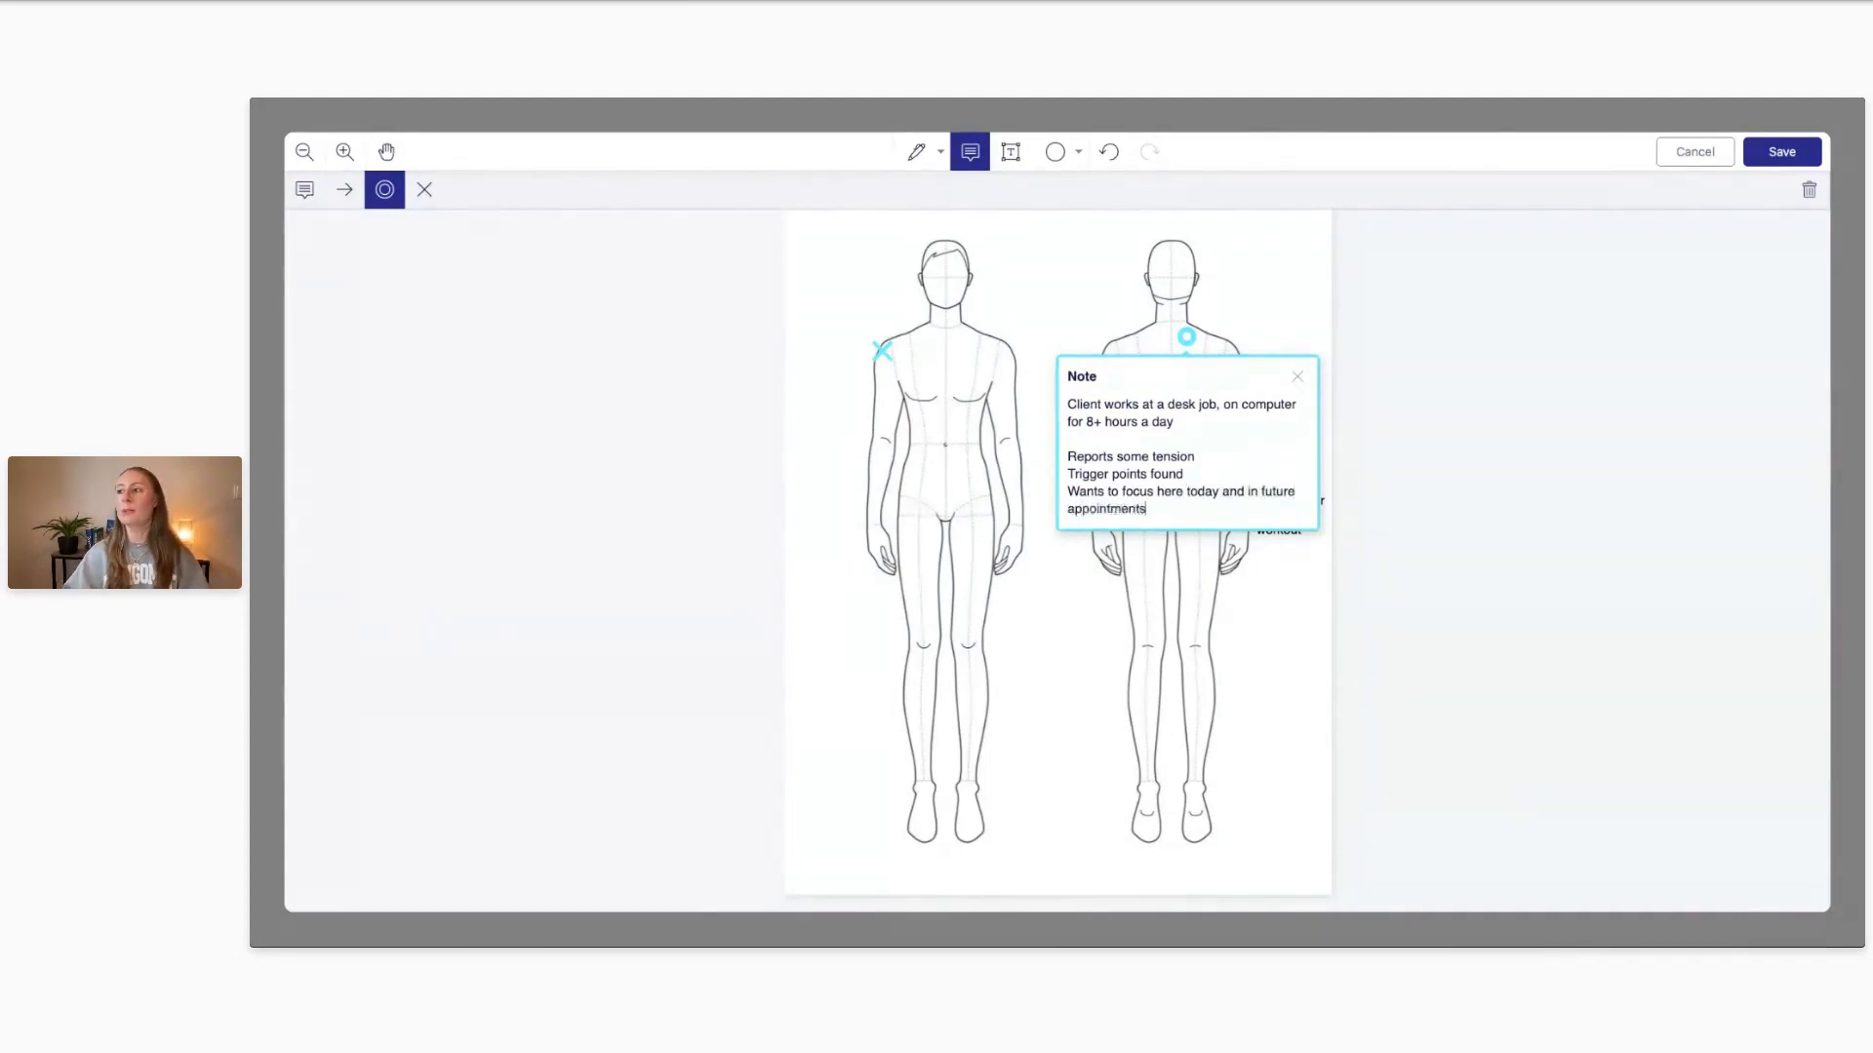
{"action": "key", "text": "Return"}
{"action": "scroll", "coordinate": [1207, 475], "scroll_direction": "down", "scroll_amount": 2}
{"action": "scroll", "coordinate": [1206, 475], "scroll_direction": "up", "scroll_amount": 2}
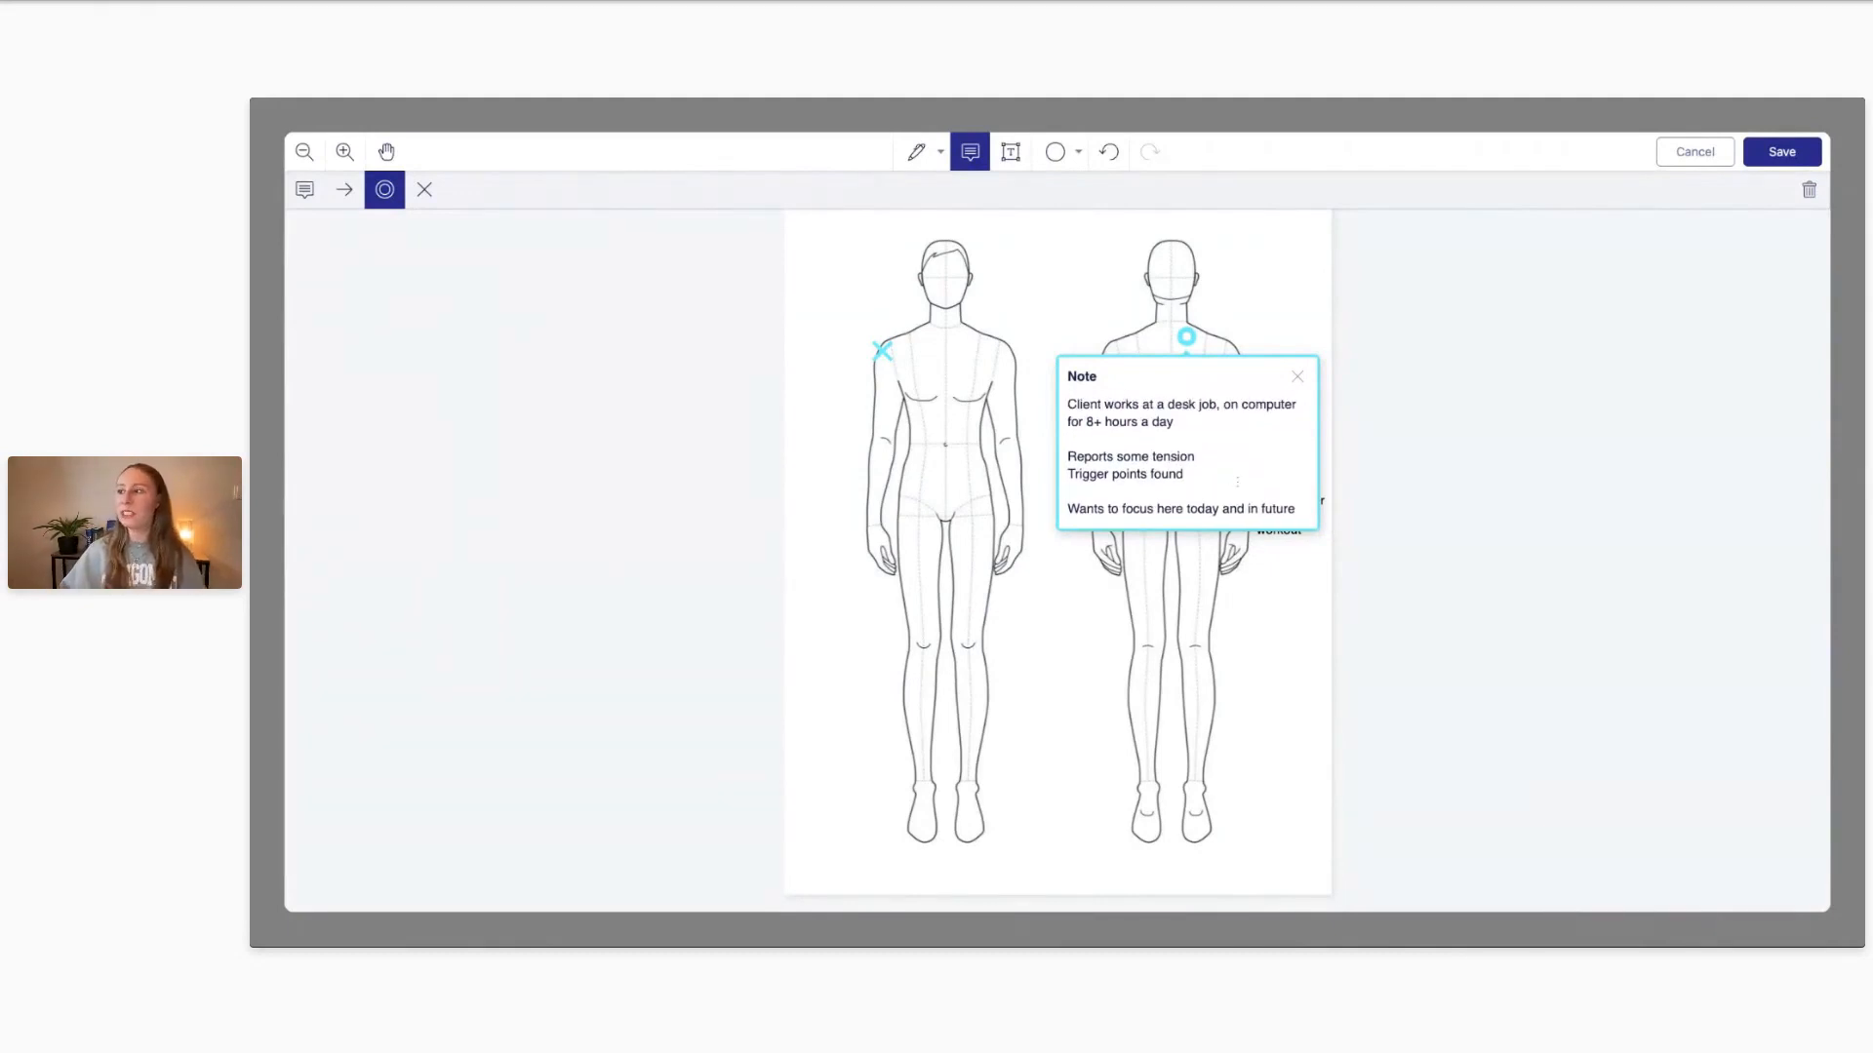
{"action": "scroll", "coordinate": [1237, 481], "scroll_direction": "down", "scroll_amount": 1}
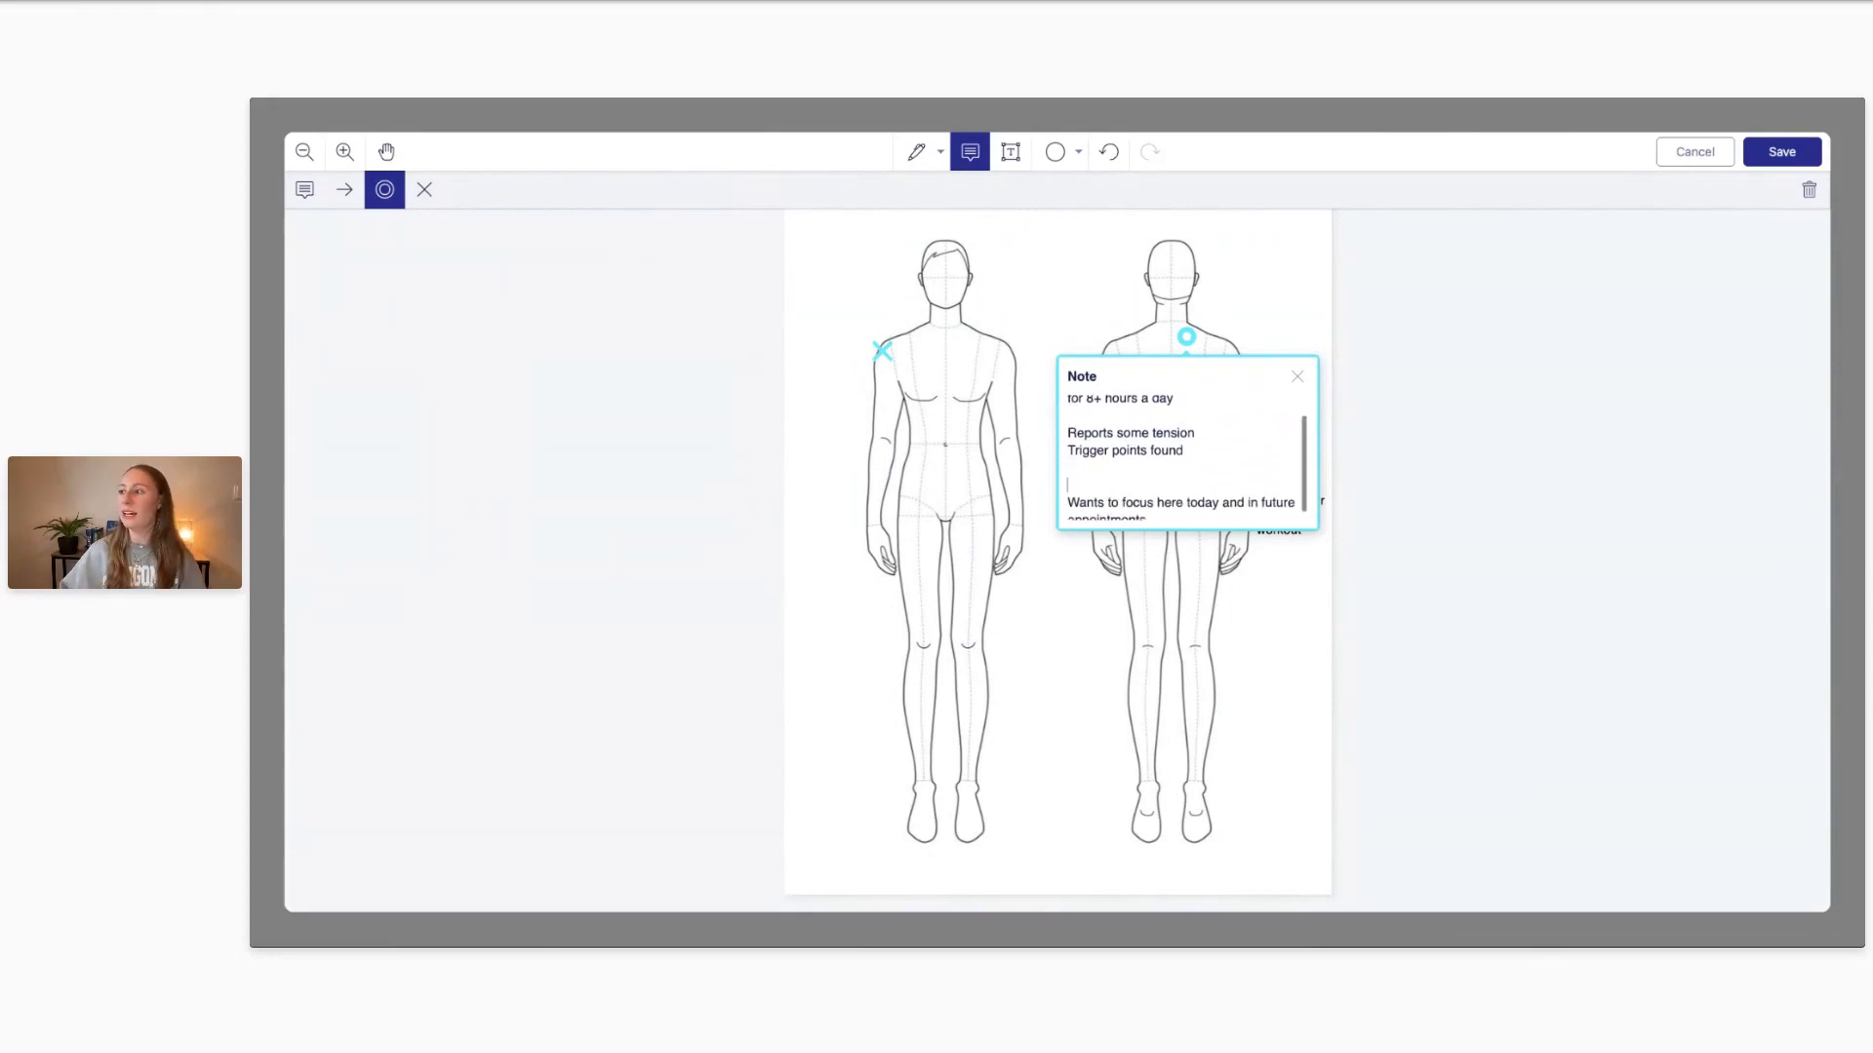
{"action": "scroll", "coordinate": [1209, 472], "scroll_direction": "down", "scroll_amount": 1}
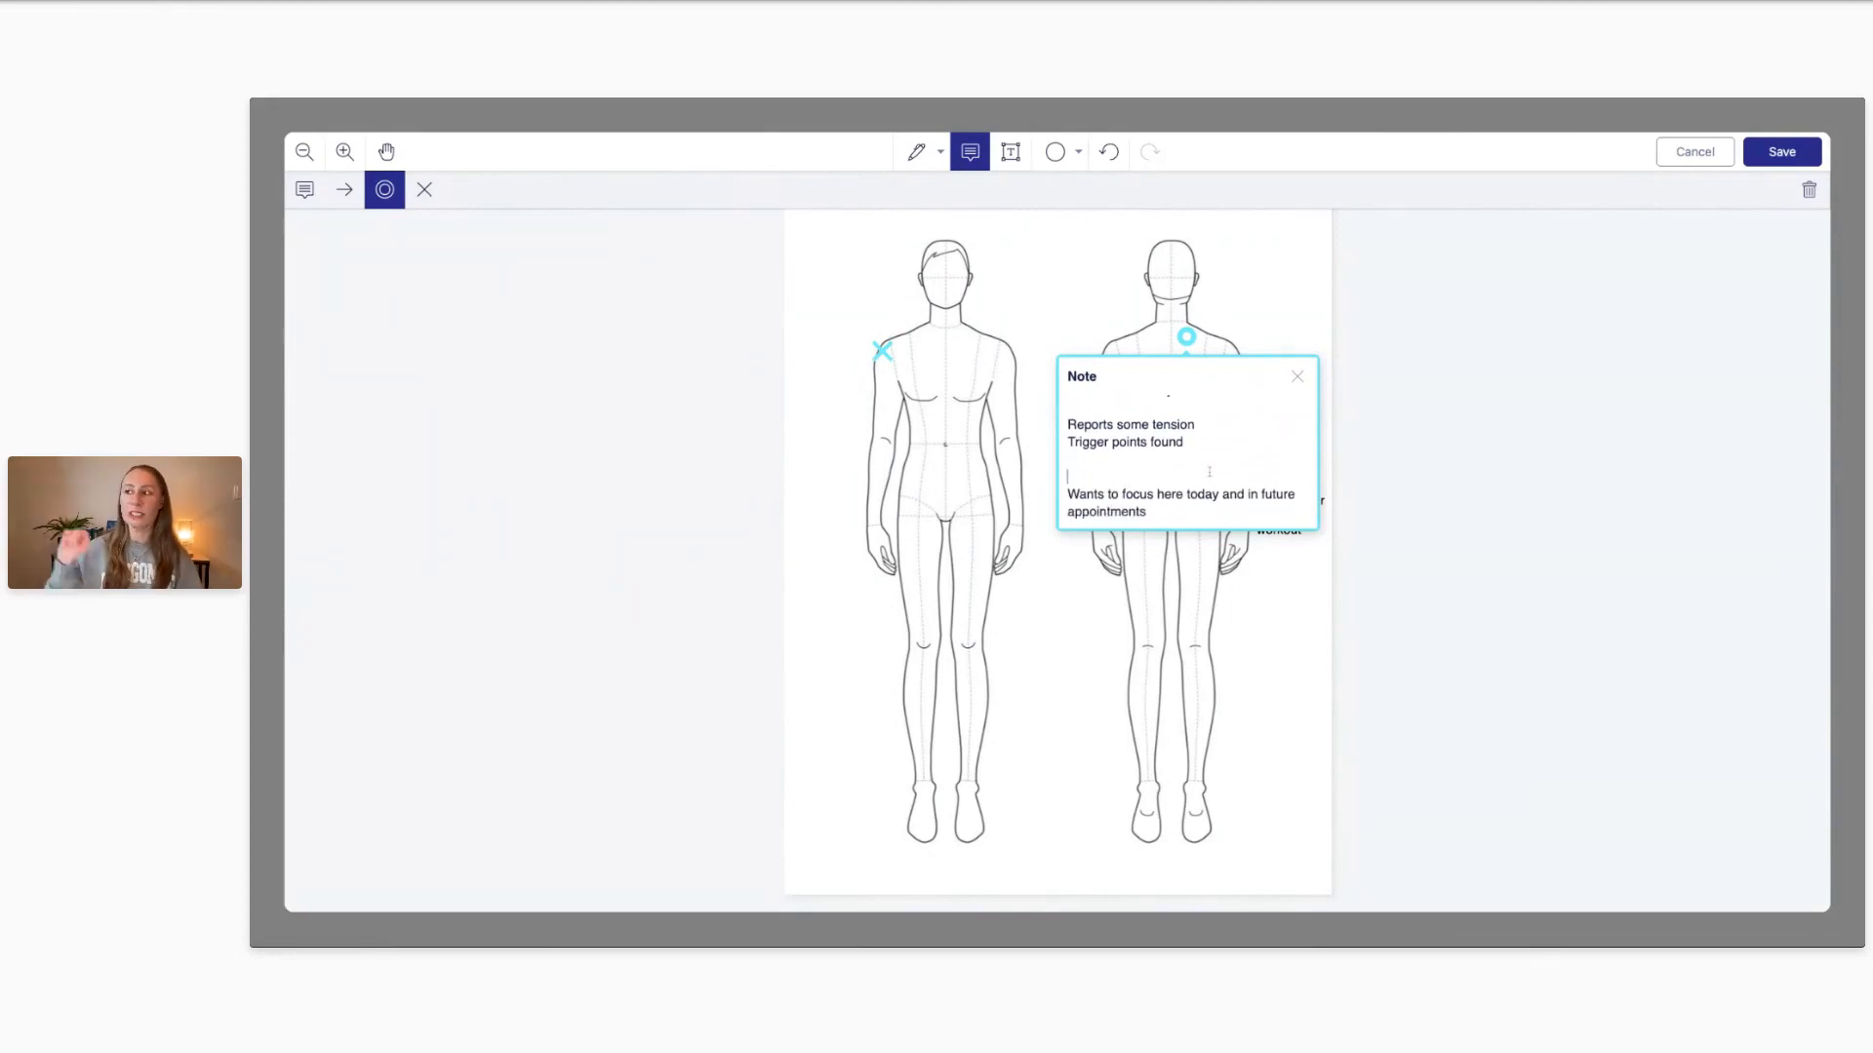
{"action": "scroll", "coordinate": [1187, 443], "scroll_direction": "up", "scroll_amount": 1}
{"action": "scroll", "coordinate": [1192, 422], "scroll_direction": "up", "scroll_amount": 2}
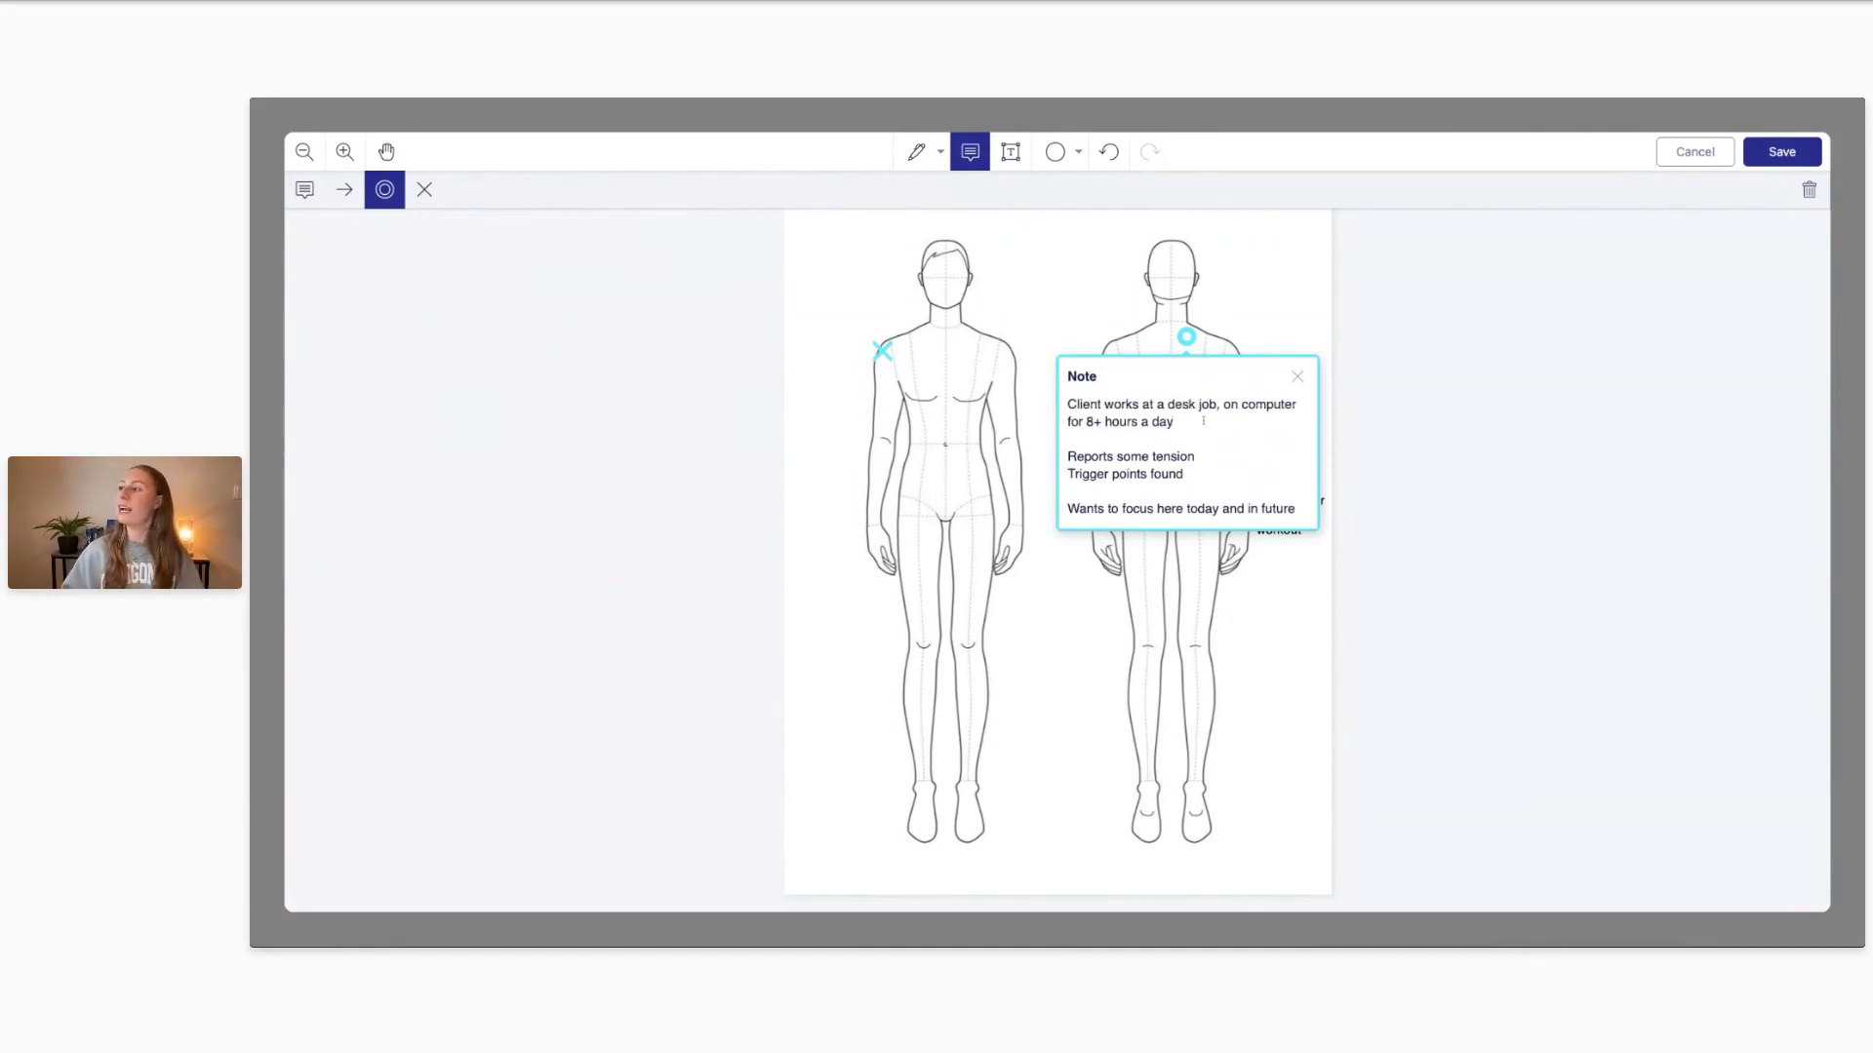
{"action": "left_click", "coordinate": [1297, 377]}
{"action": "mouse_move", "coordinate": [1188, 337]}
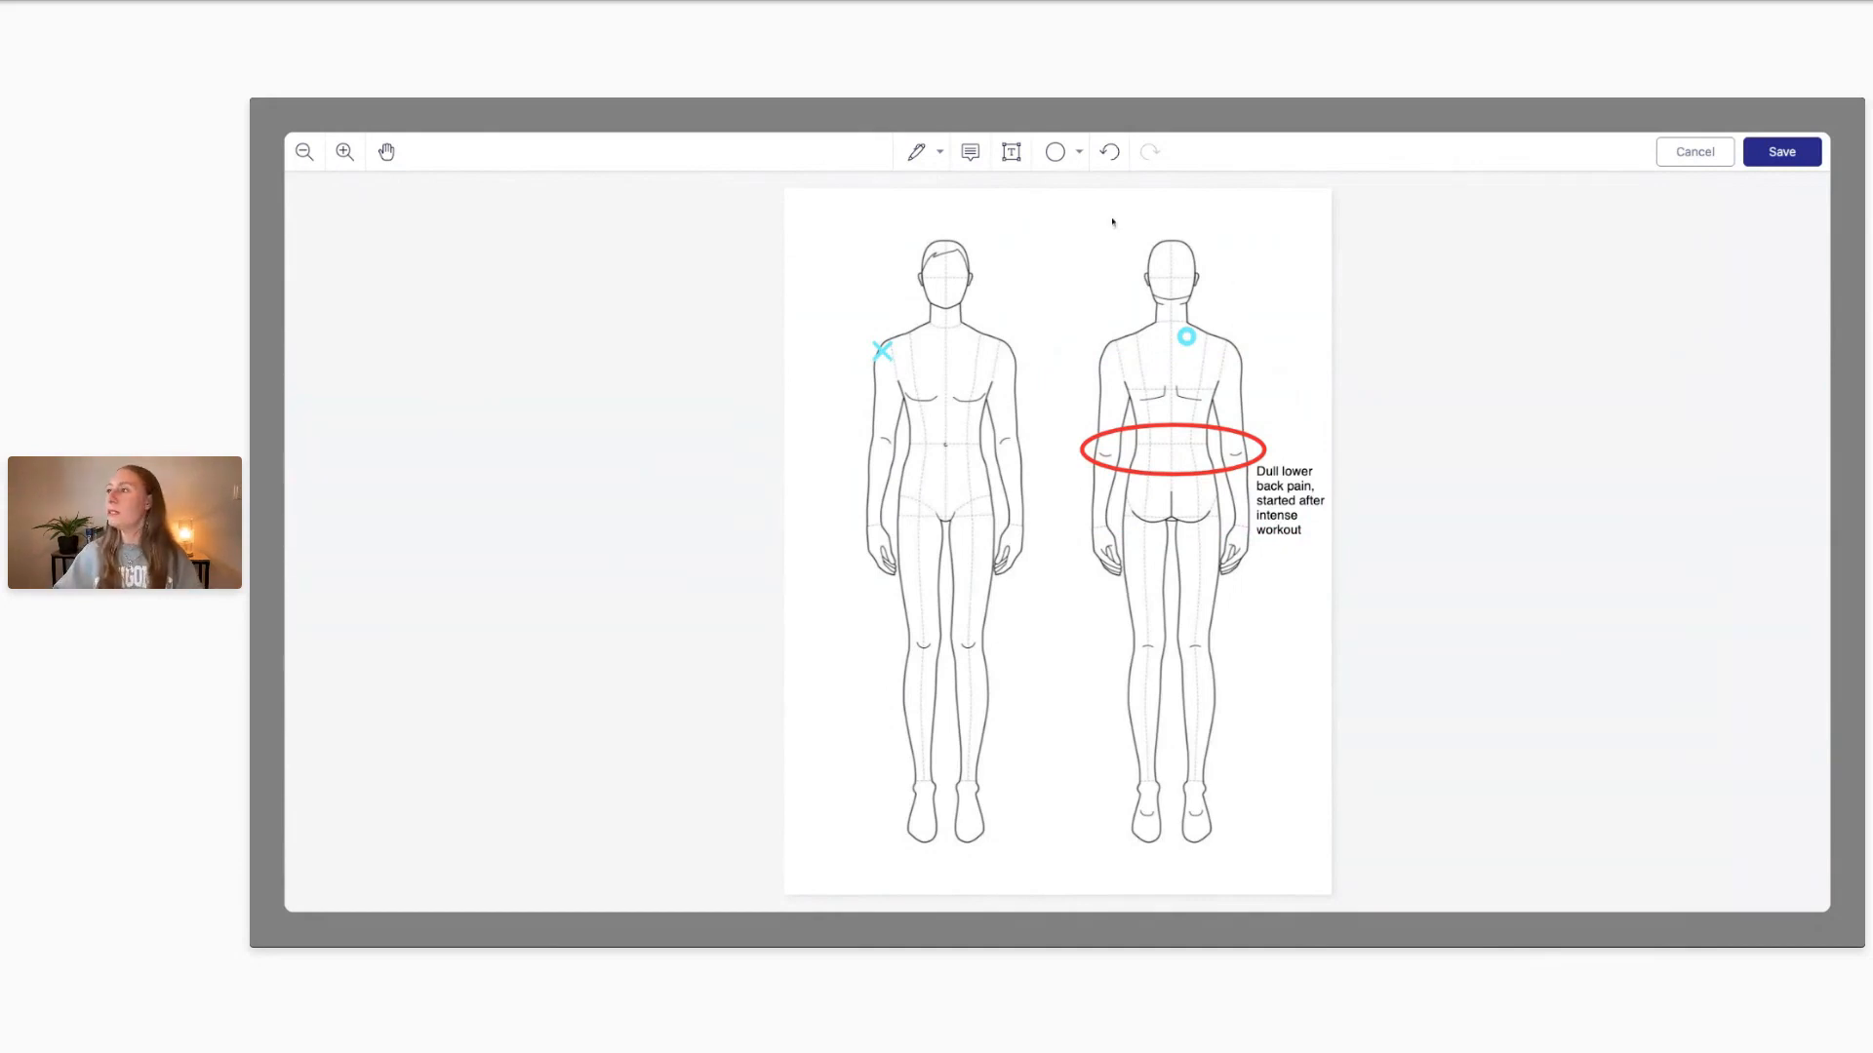
Draw a rectangle with red outline, red fill and 31% opacity across the feet of both figures
{"action": "left_click", "coordinate": [1075, 155]}
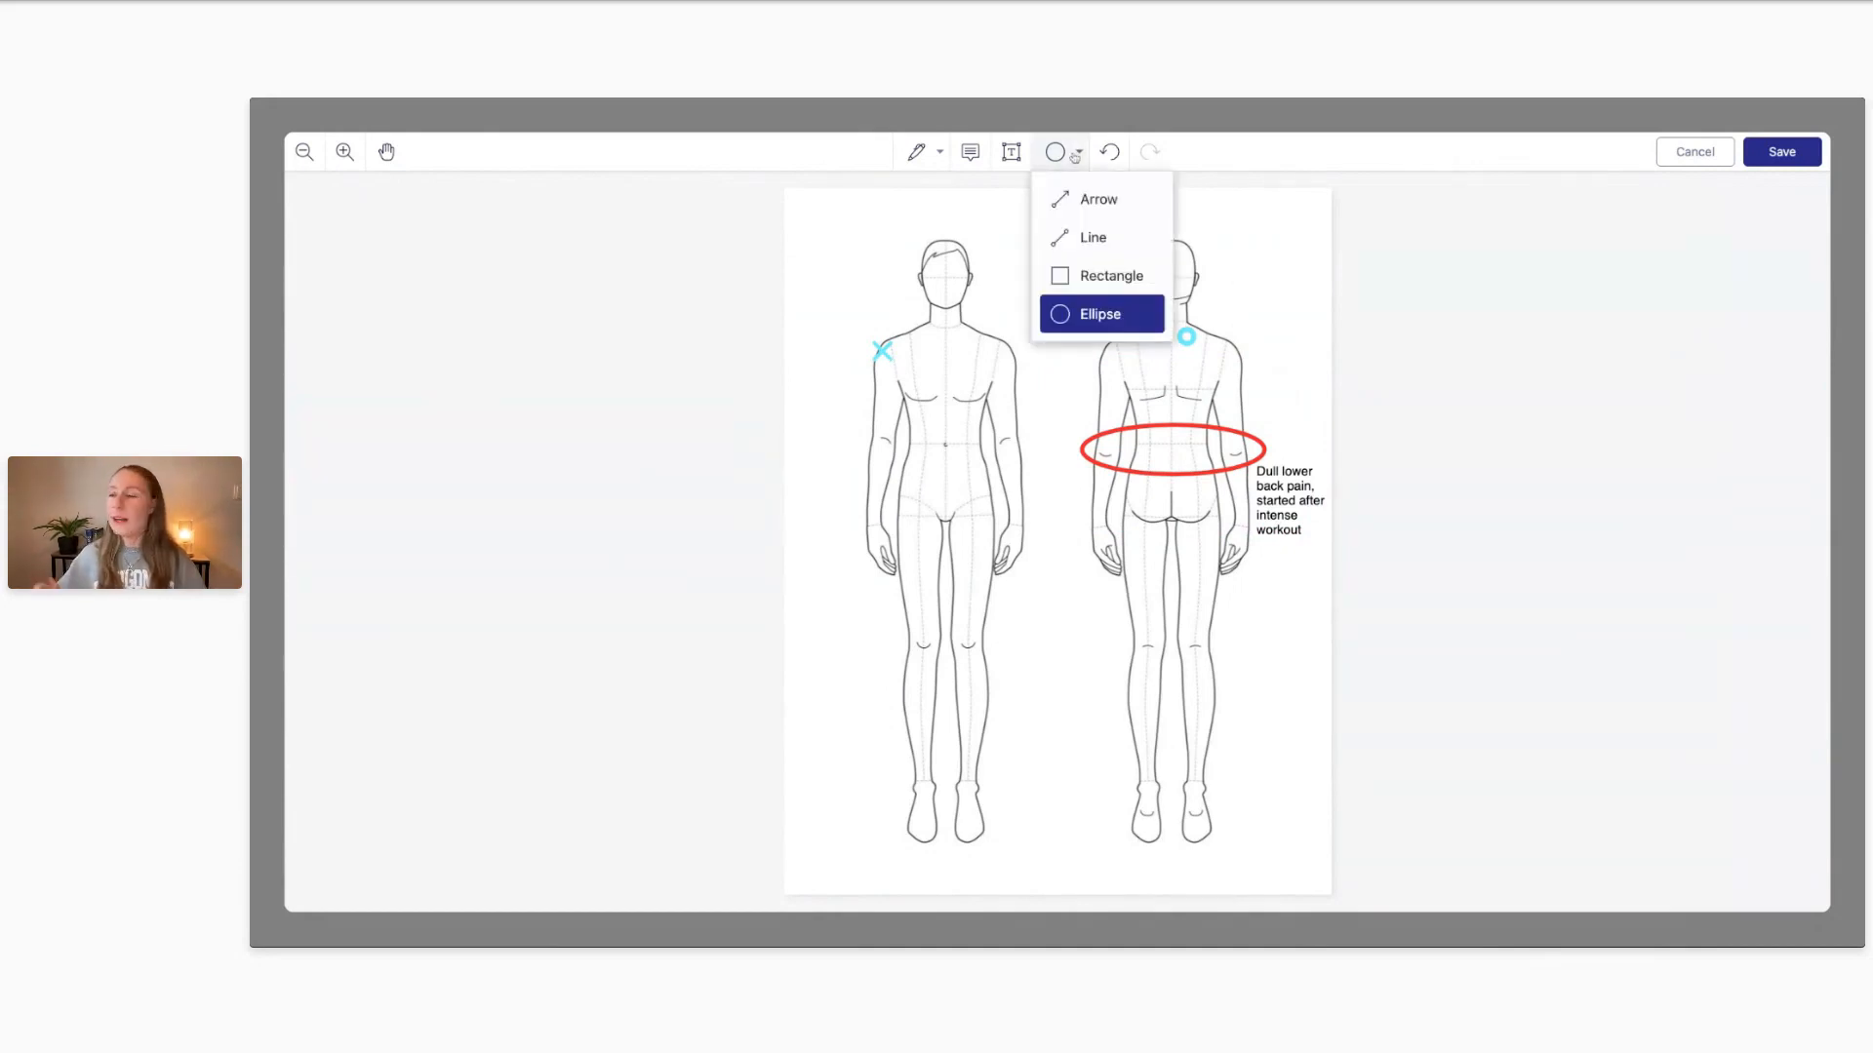
{"action": "left_click", "coordinate": [1107, 278]}
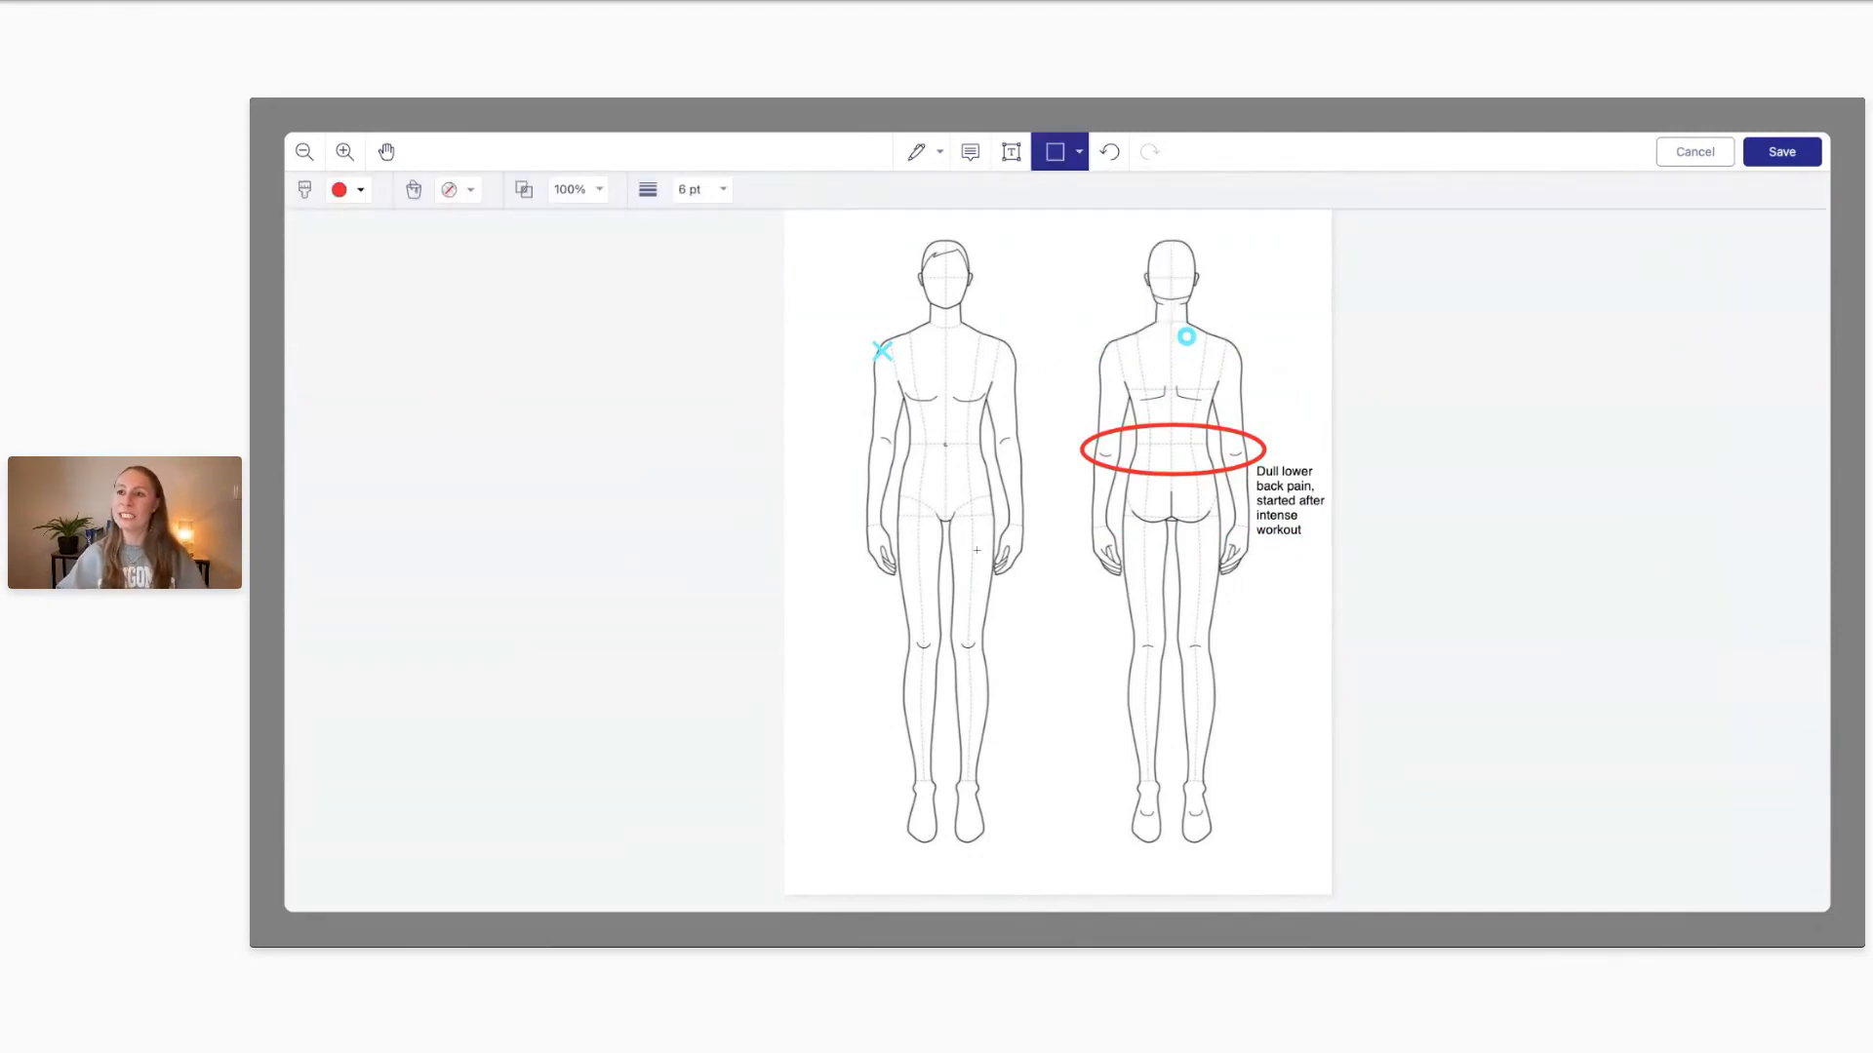
{"action": "left_click", "coordinate": [360, 192]}
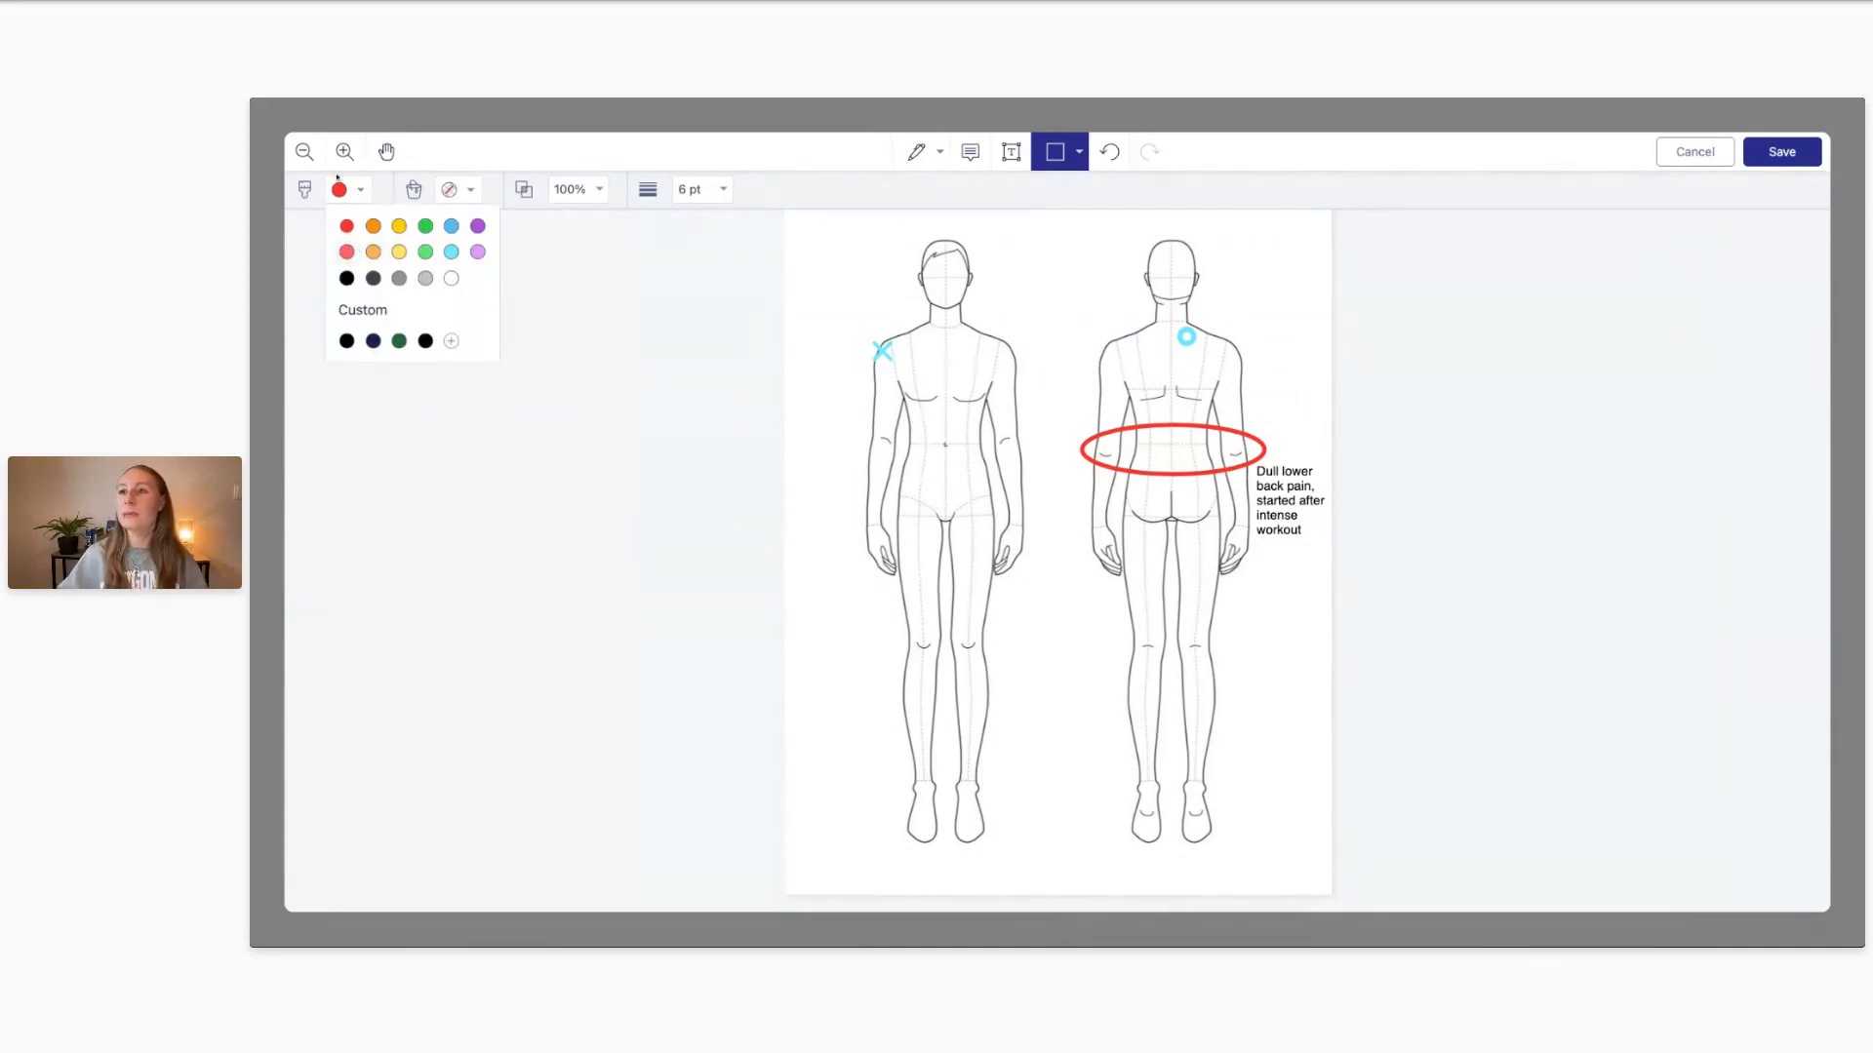
{"action": "left_click", "coordinate": [347, 228]}
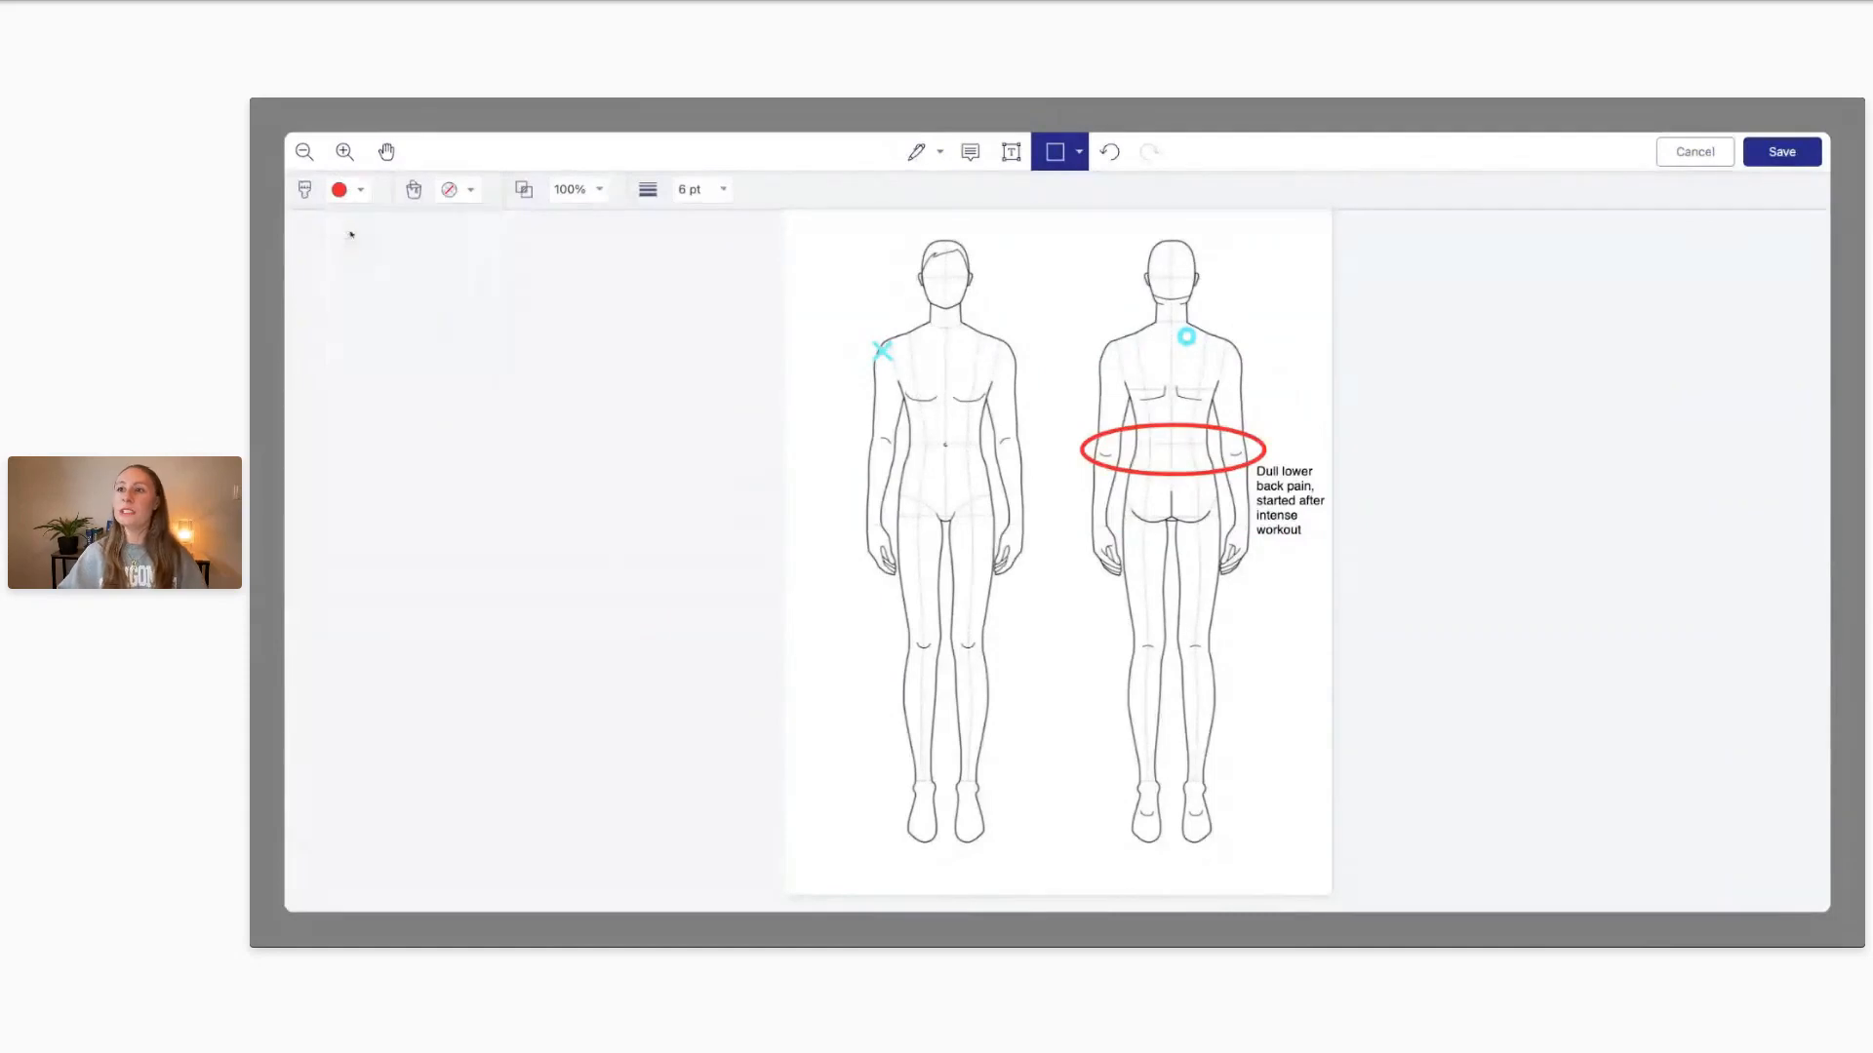
{"action": "left_click", "coordinate": [451, 191]}
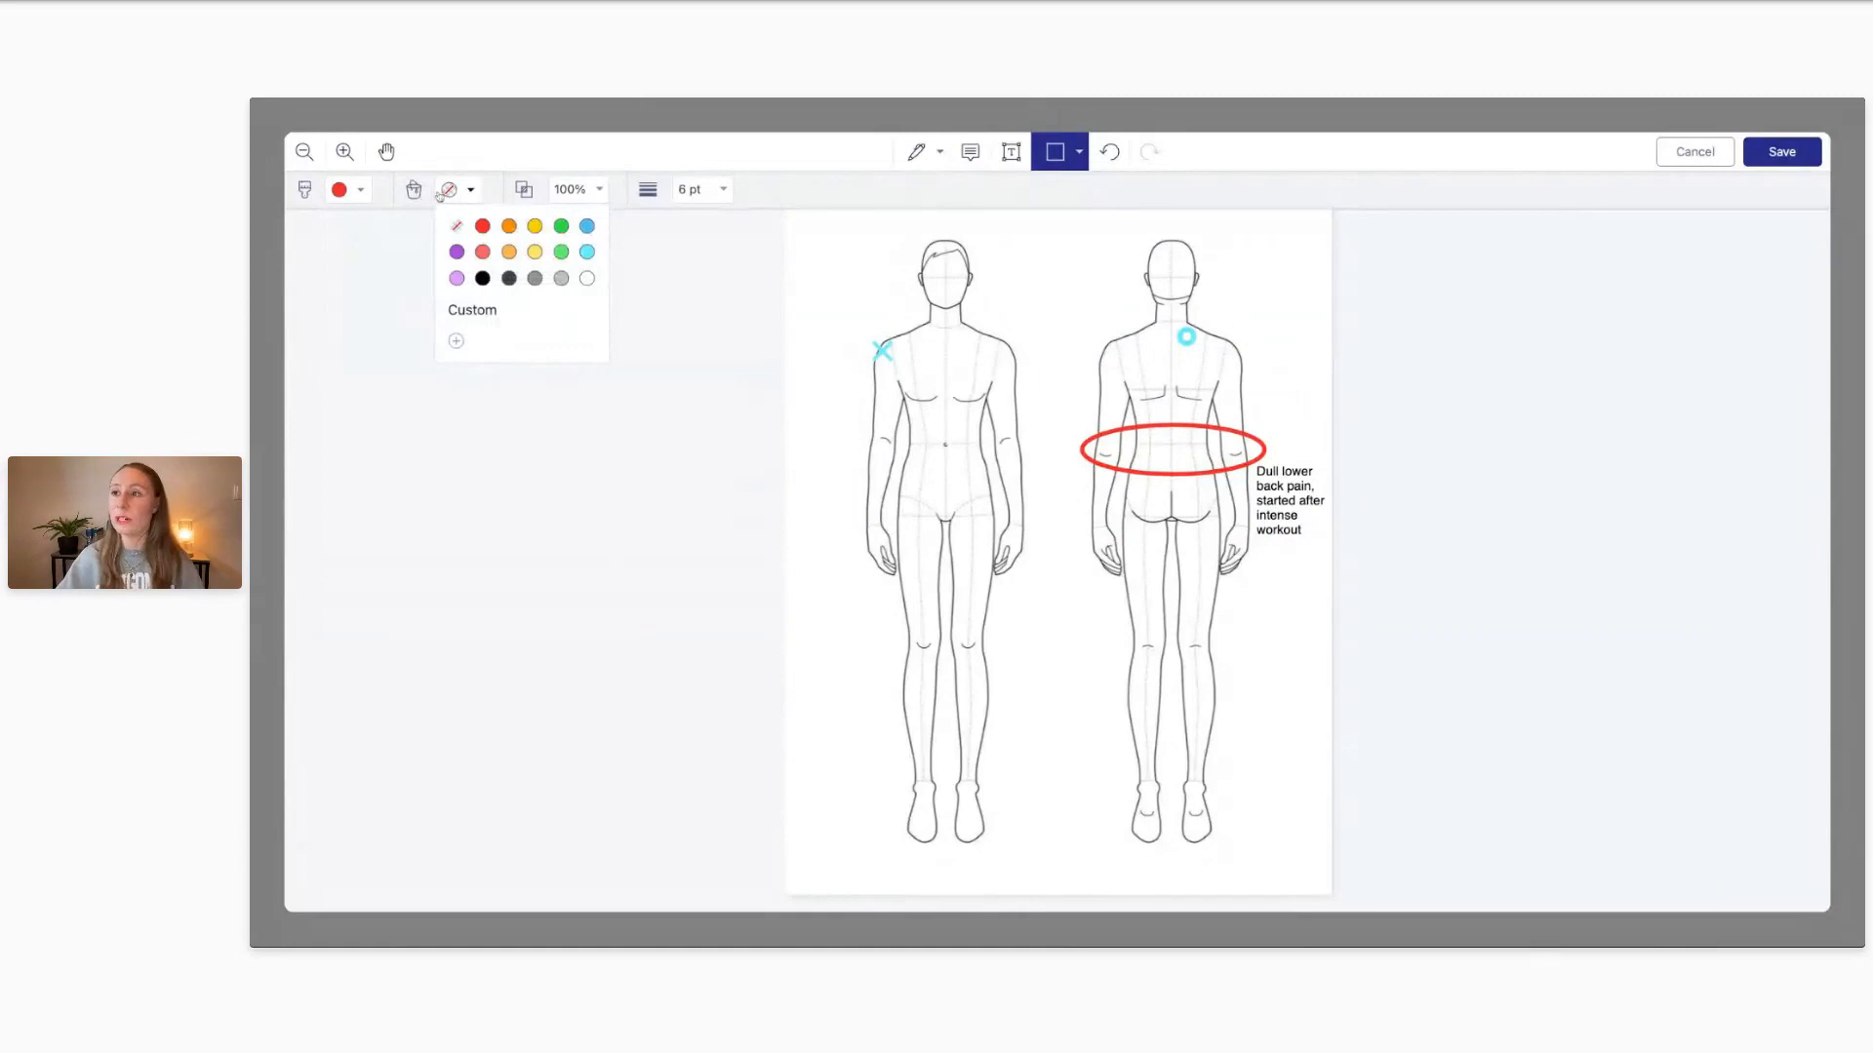
{"action": "left_click", "coordinate": [484, 228]}
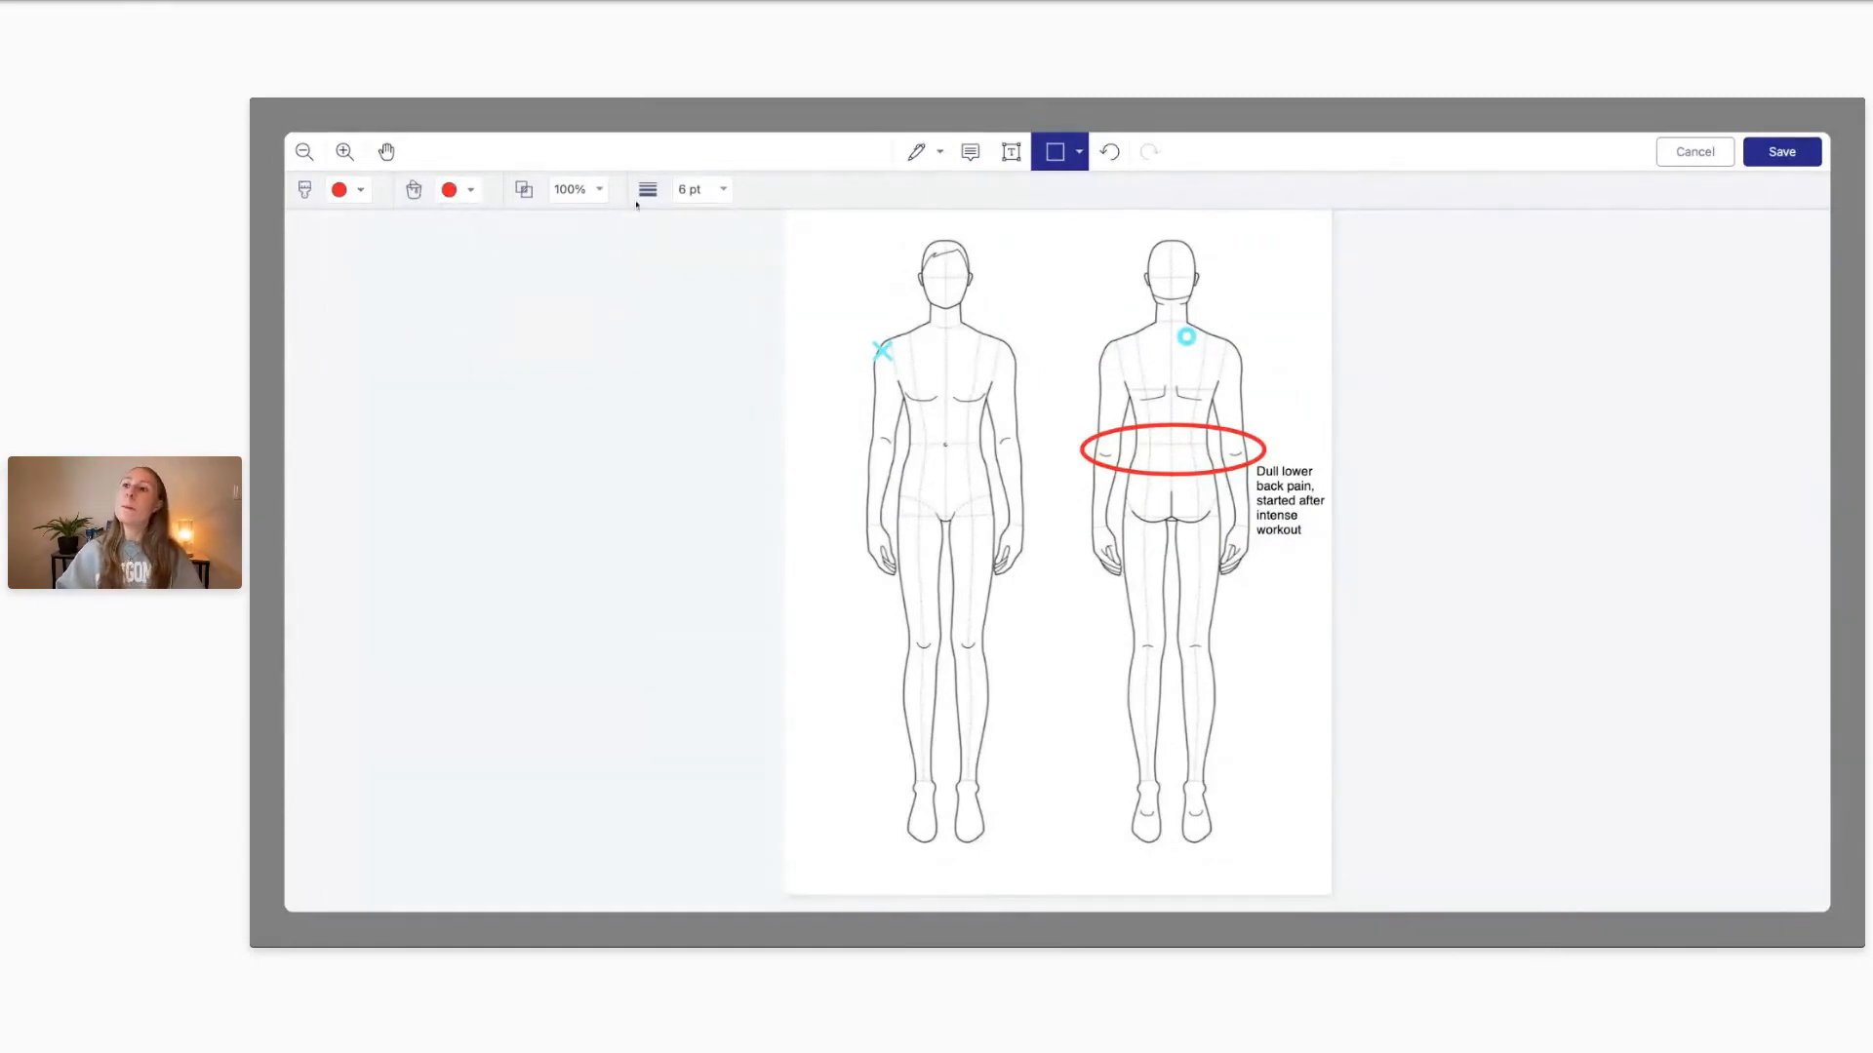
{"action": "left_click", "coordinate": [525, 191]}
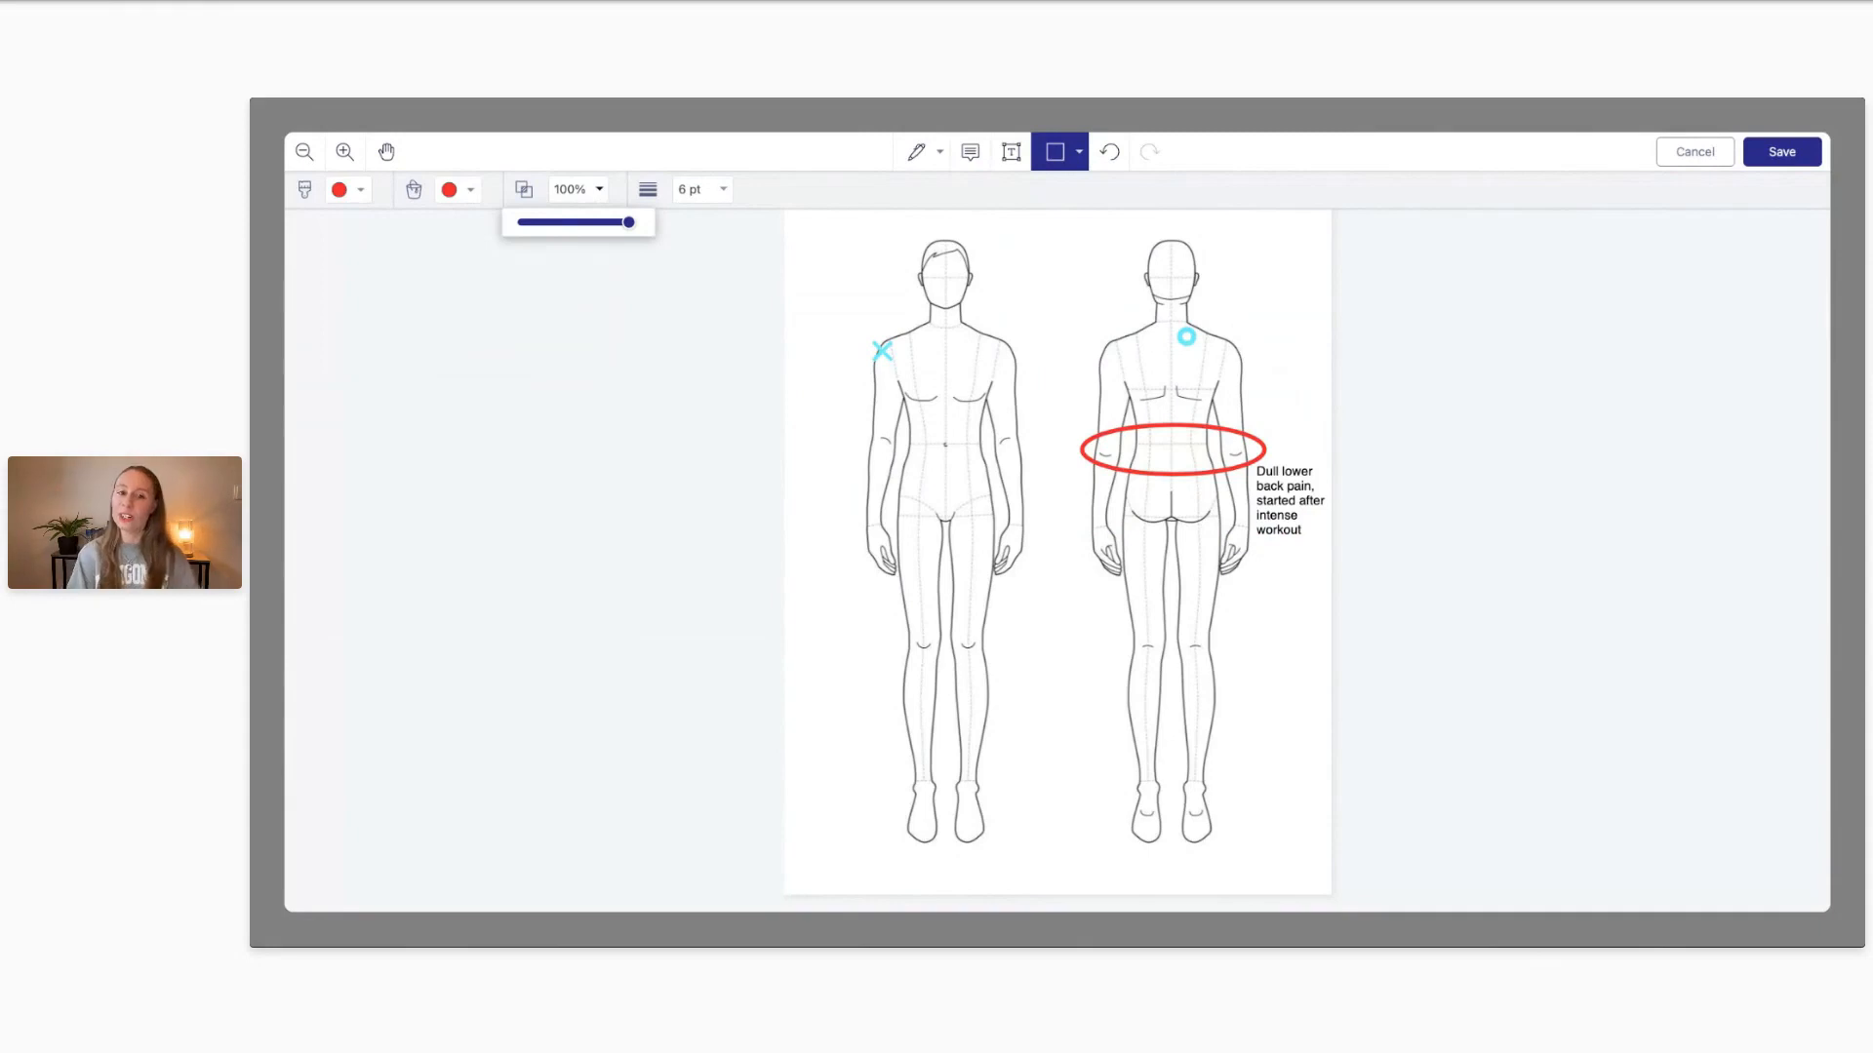
{"action": "left_click_drag", "start_coordinate": [629, 223], "coordinate": [549, 222]}
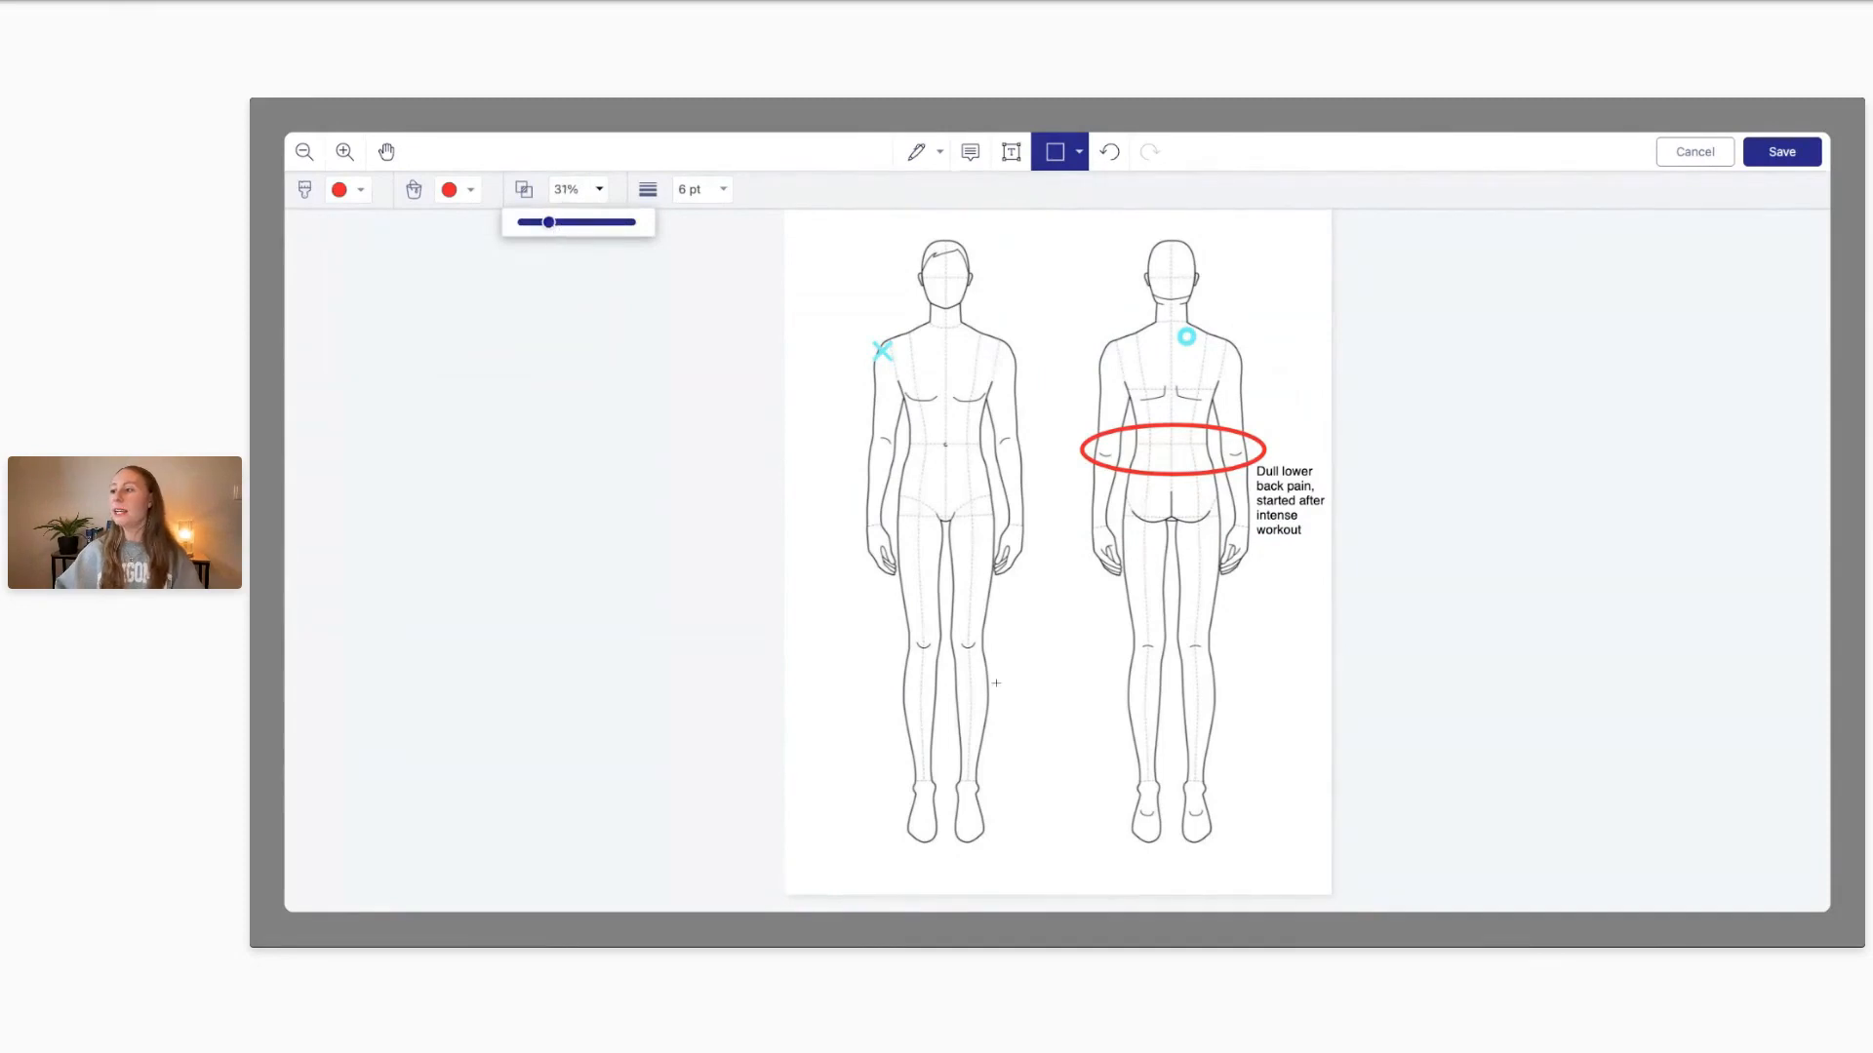
{"action": "left_click_drag", "start_coordinate": [880, 781], "coordinate": [1144, 854]}
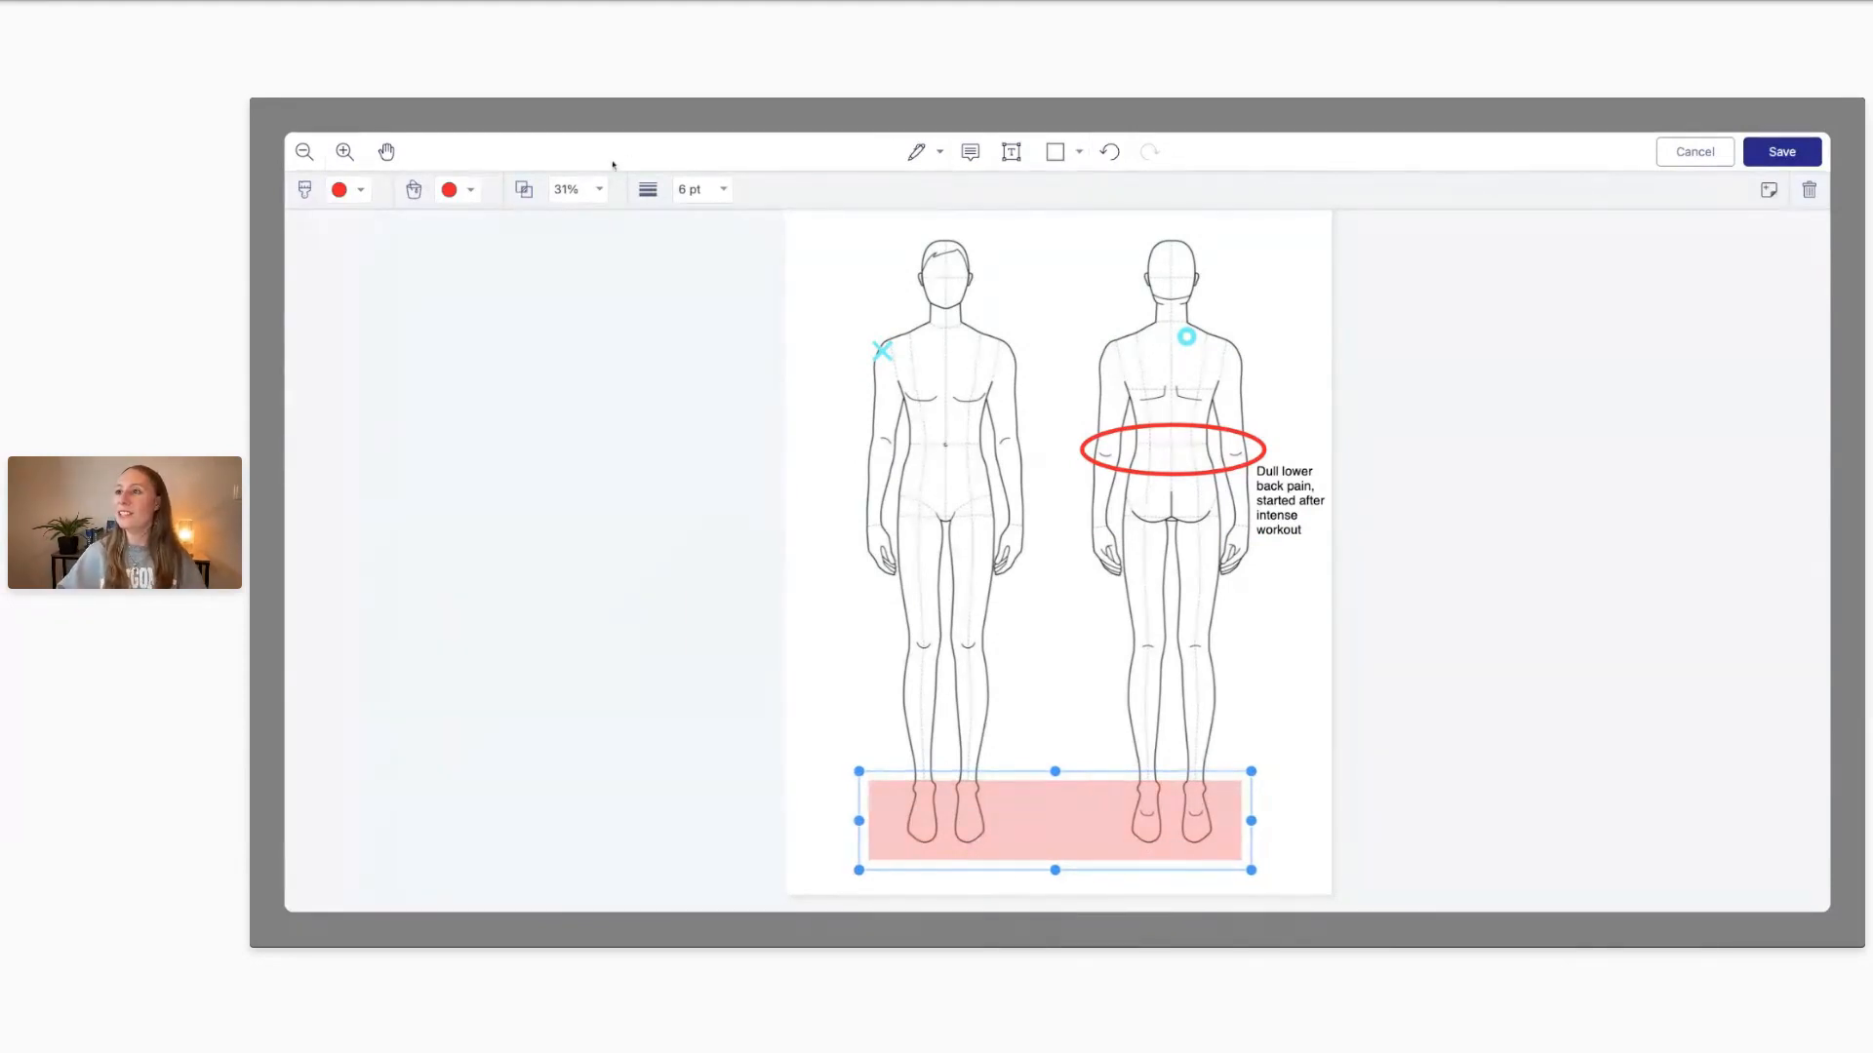
Try 94% opacity on the feet rectangle, reduce it to 32% and deselect the shape
{"action": "left_click", "coordinate": [572, 191]}
{"action": "left_click_drag", "start_coordinate": [549, 223], "coordinate": [621, 222]}
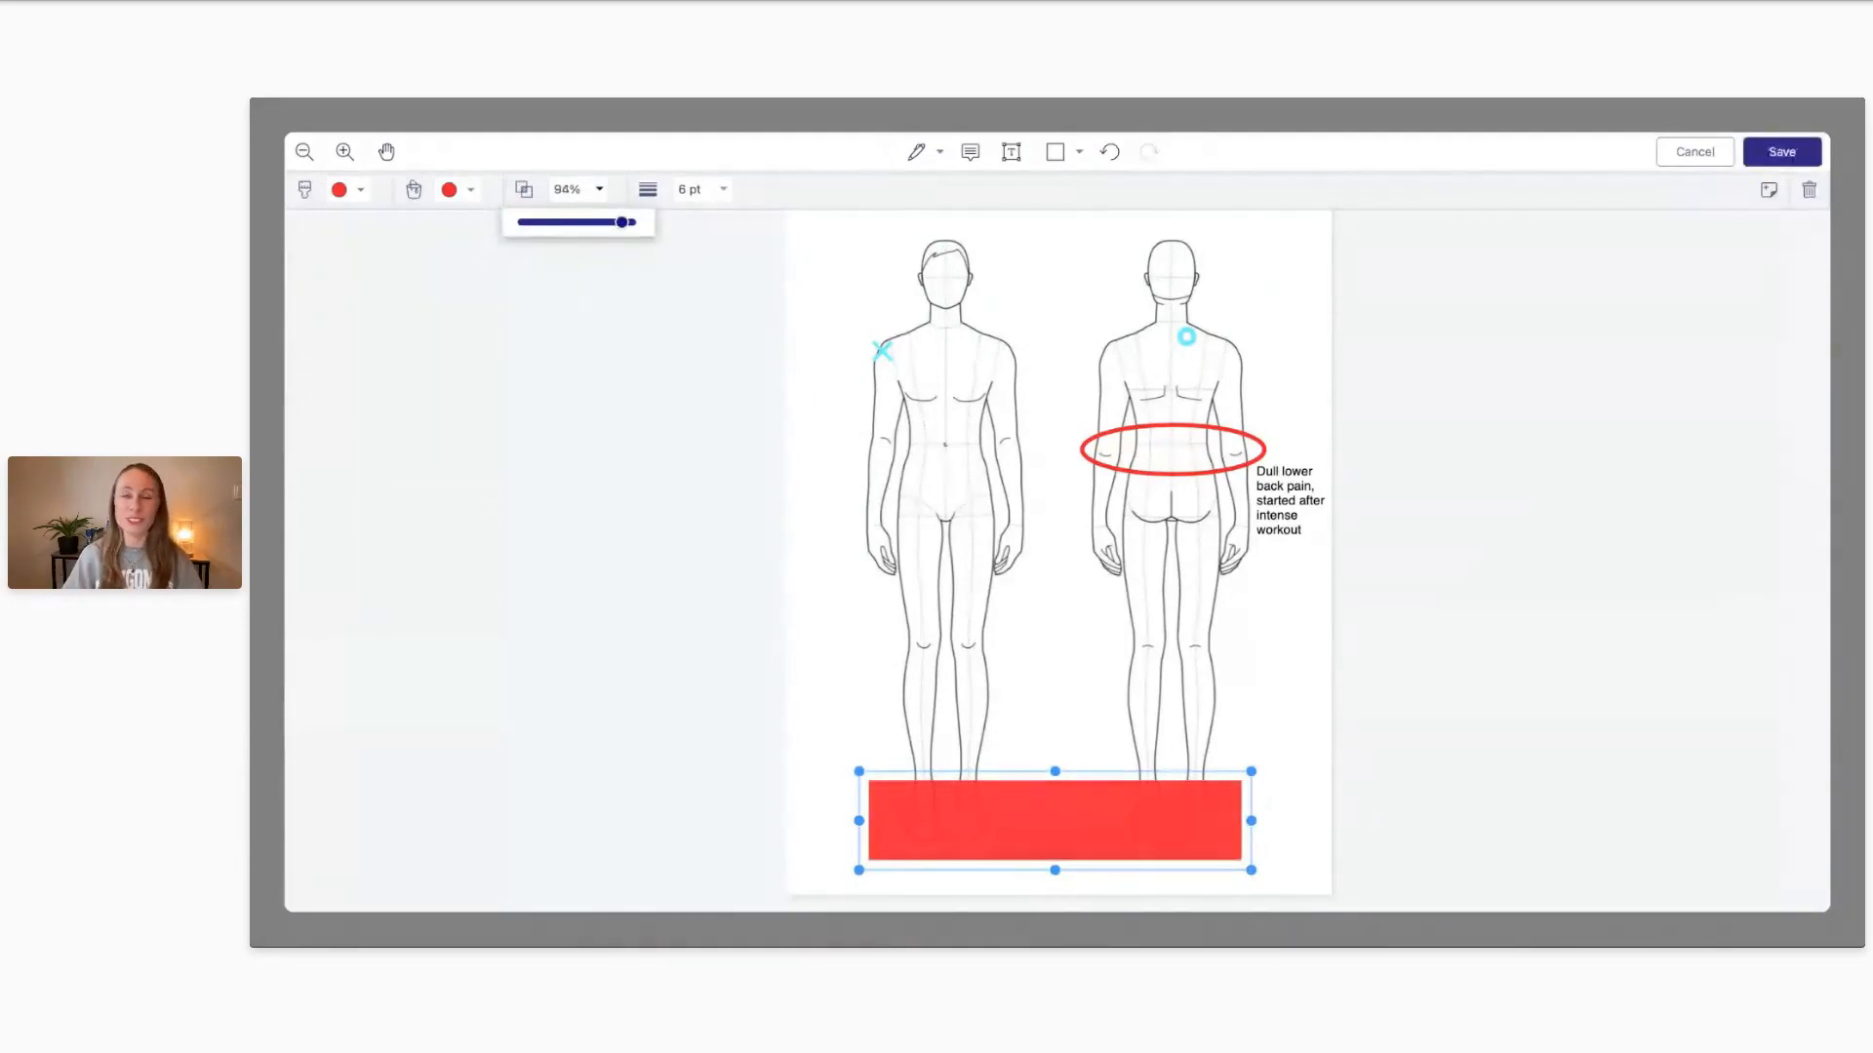
{"action": "left_click_drag", "start_coordinate": [621, 222], "coordinate": [549, 222]}
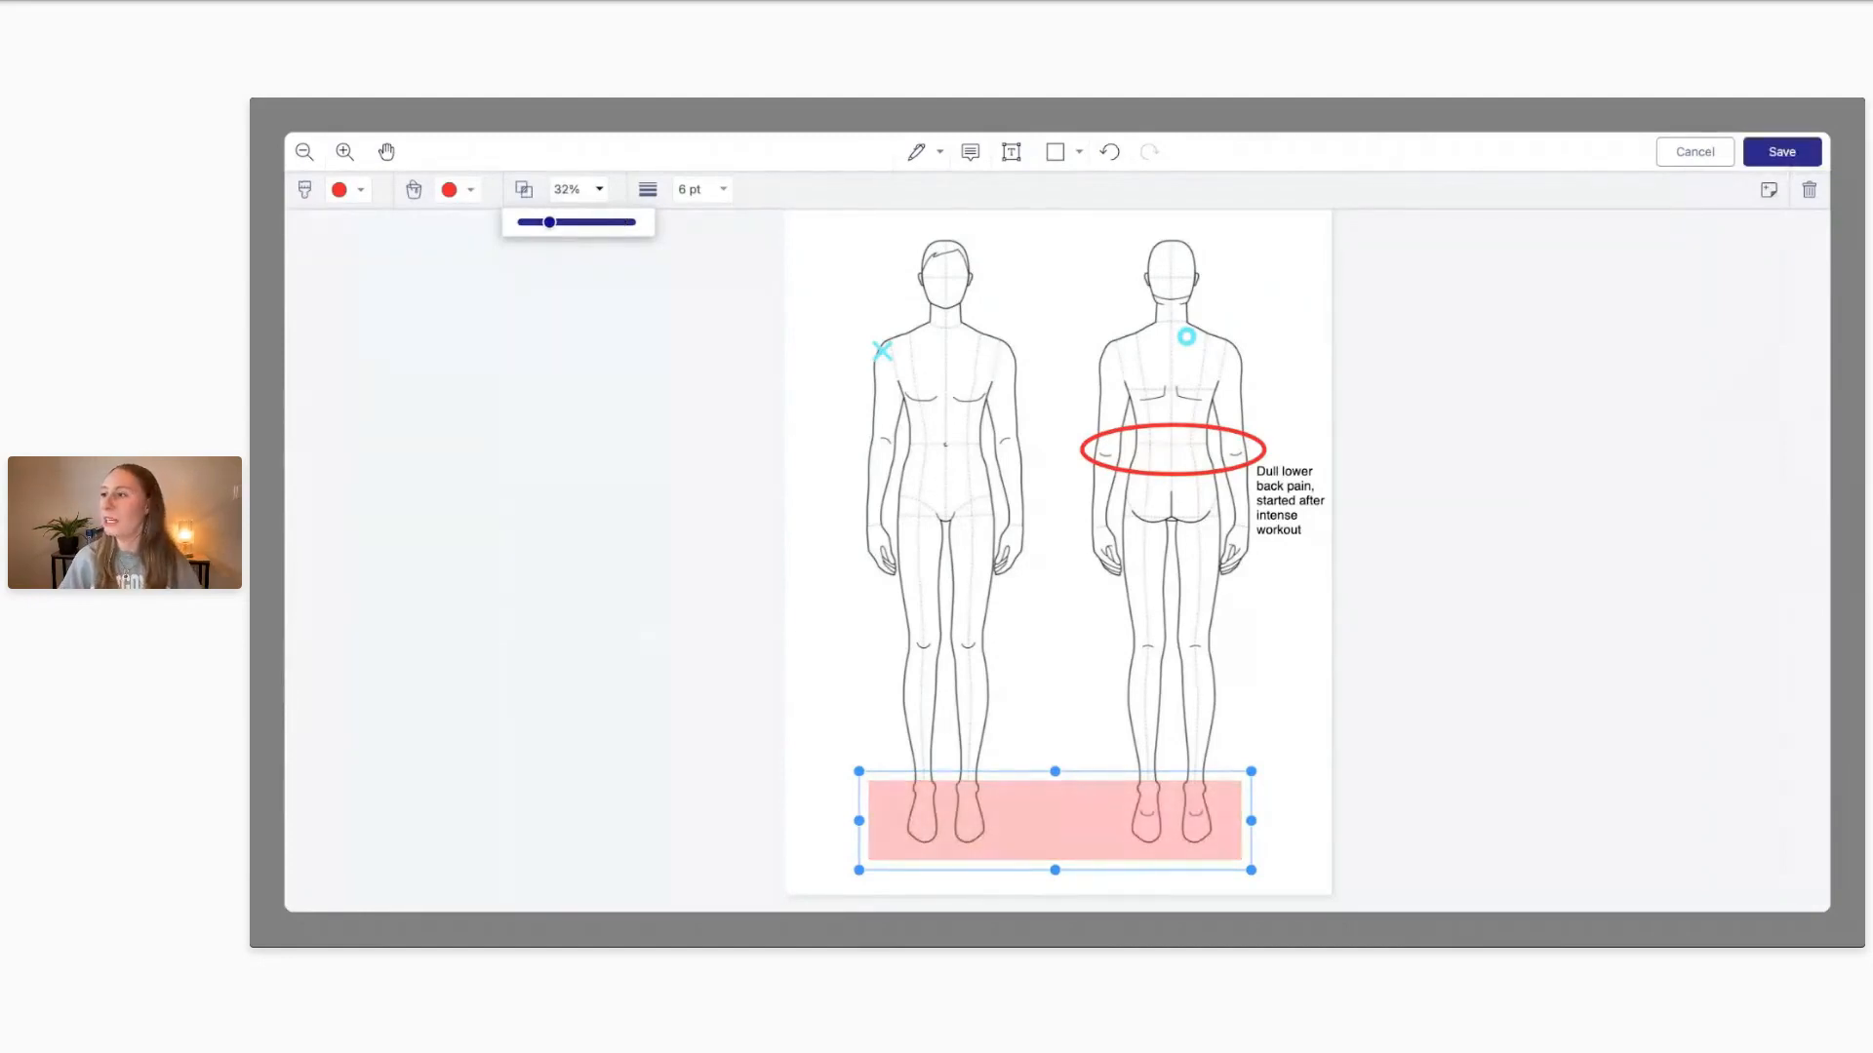
{"action": "left_click", "coordinate": [807, 605]}
{"action": "left_click", "coordinate": [808, 606]}
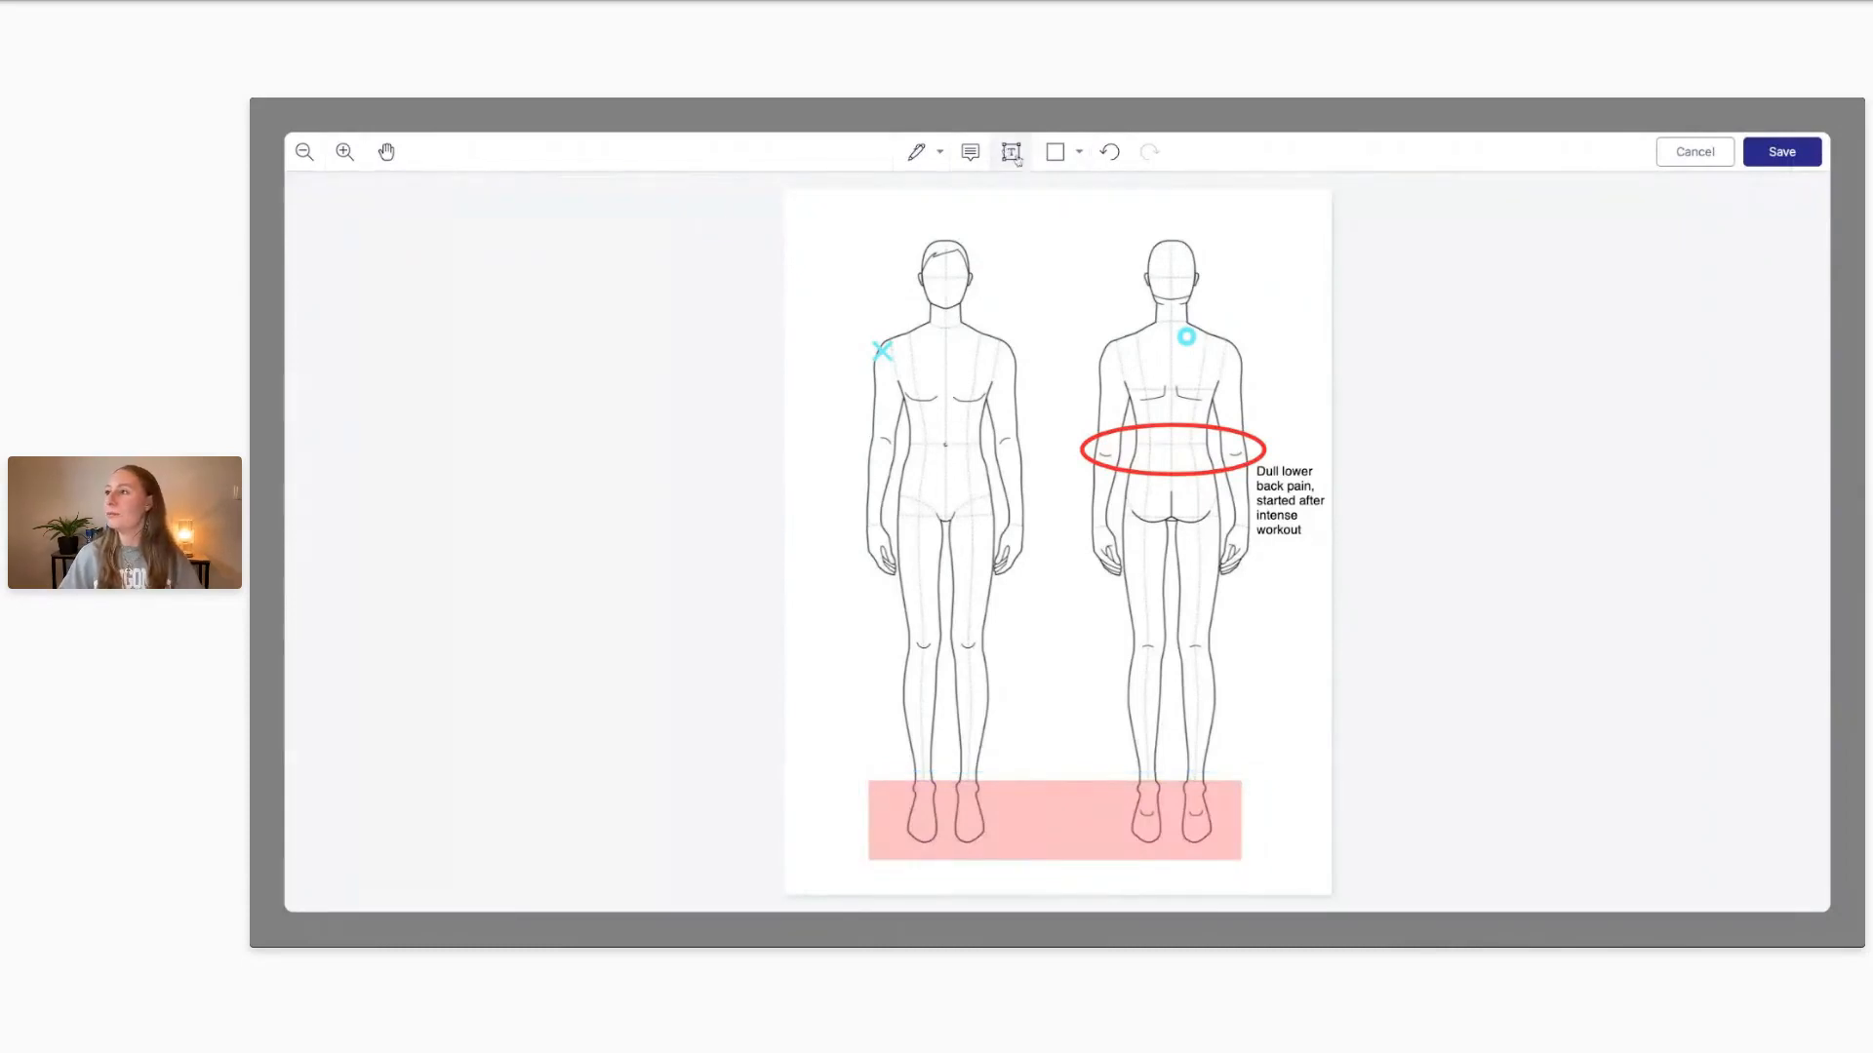
Add a note on the feet rectangle reading "Client does not want to have feet massaged in future sessions" and close it
{"action": "left_click", "coordinate": [969, 151]}
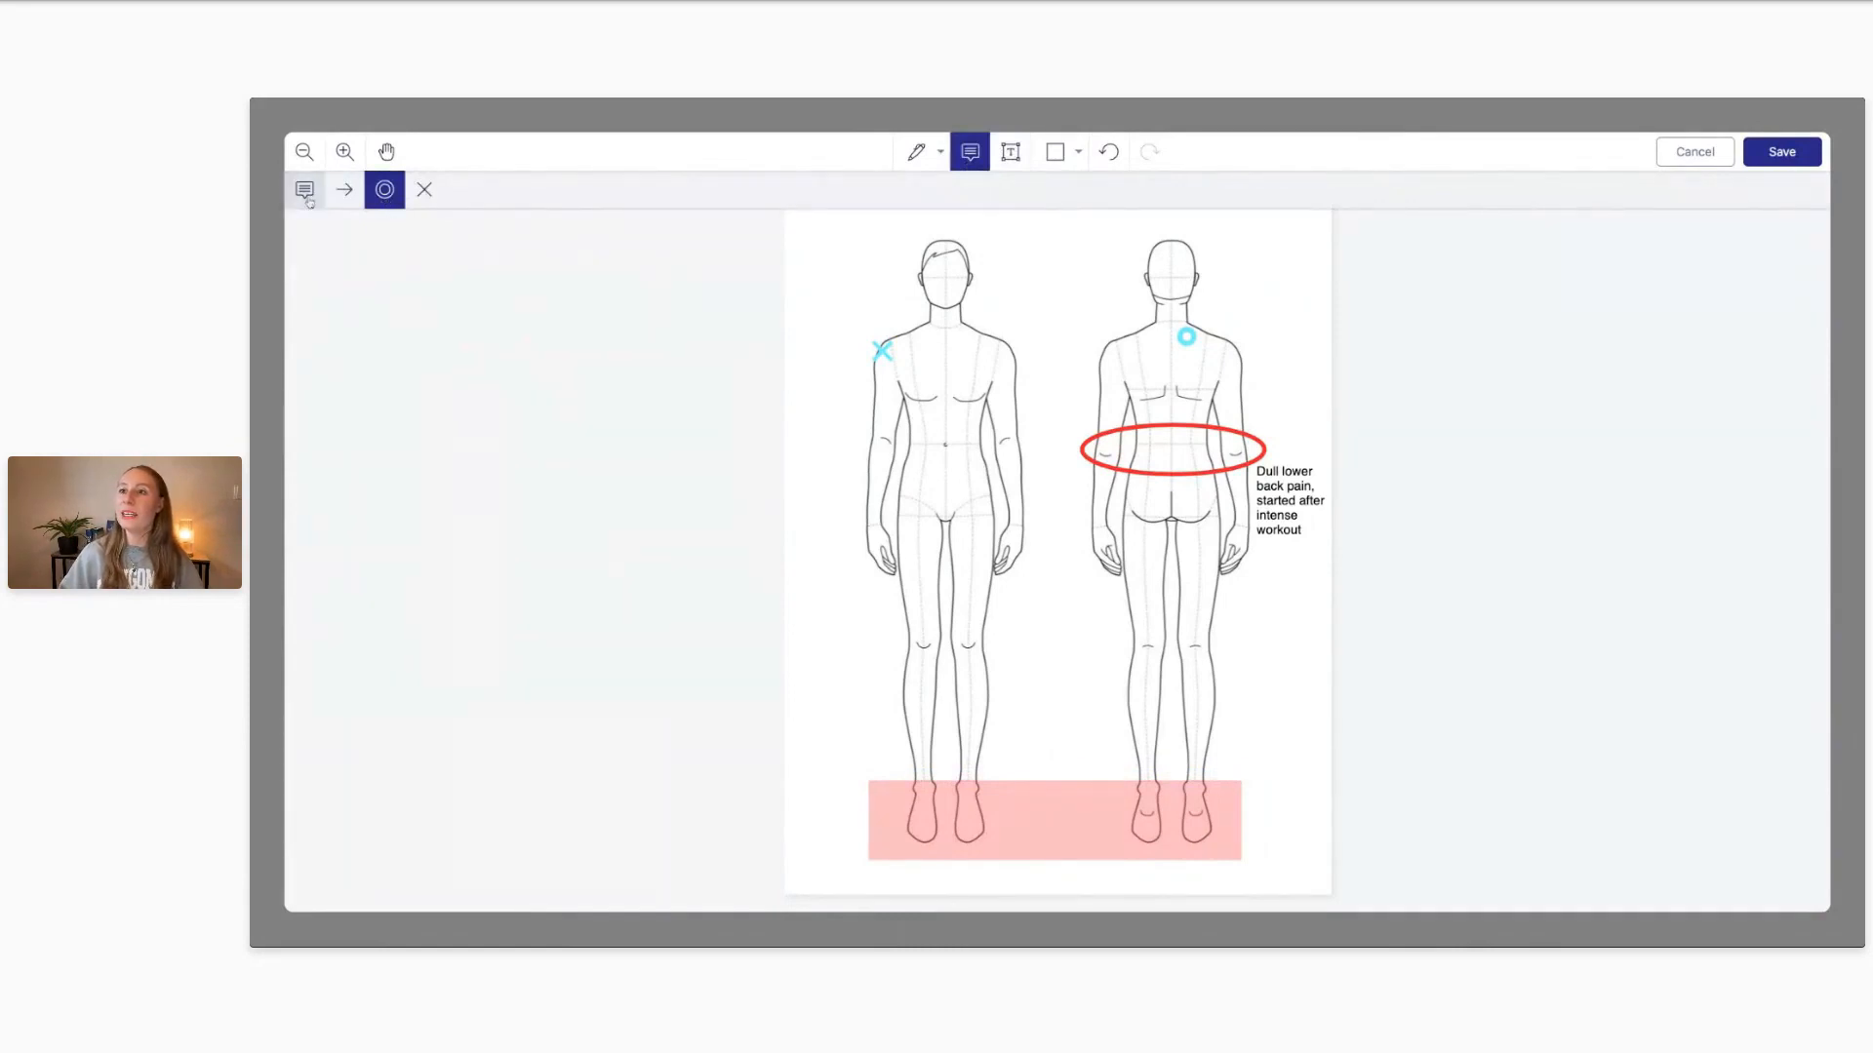
{"action": "left_click", "coordinate": [304, 193]}
{"action": "left_click", "coordinate": [883, 802]}
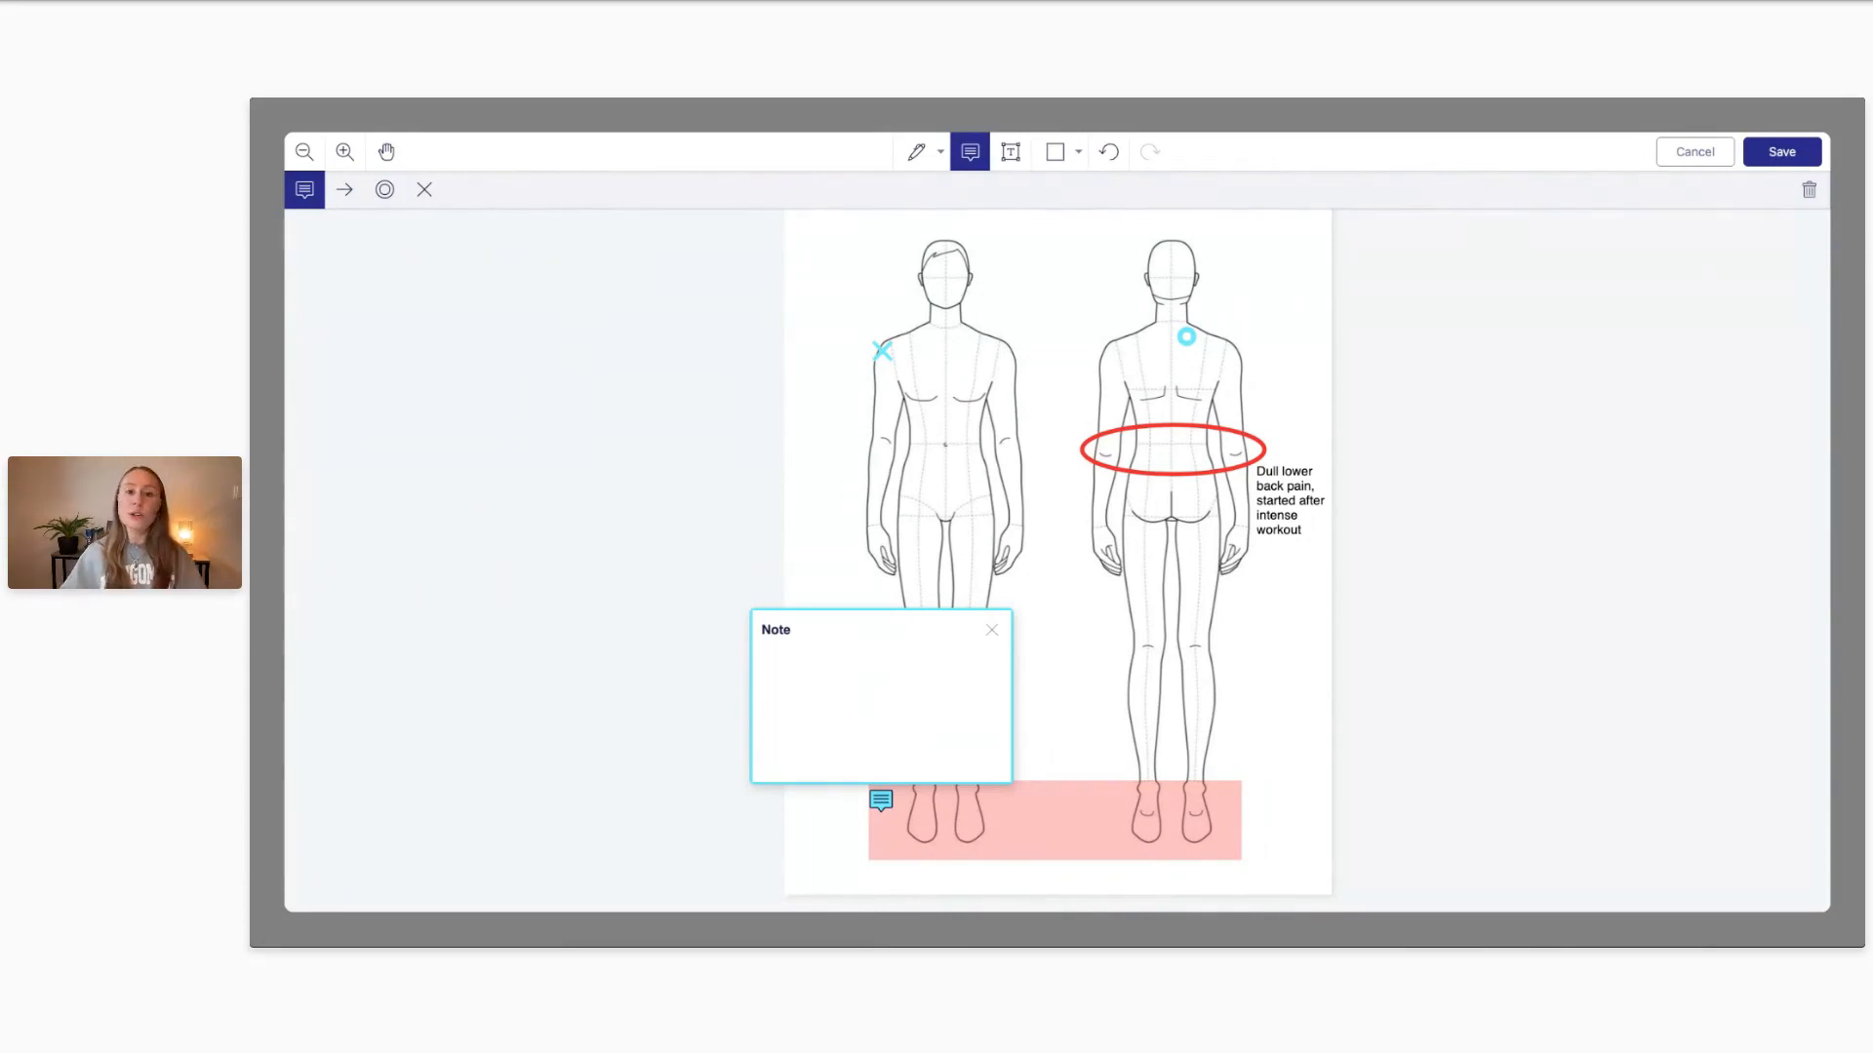
{"action": "type", "text": "Client does not want to have feet massage in future sessions"}
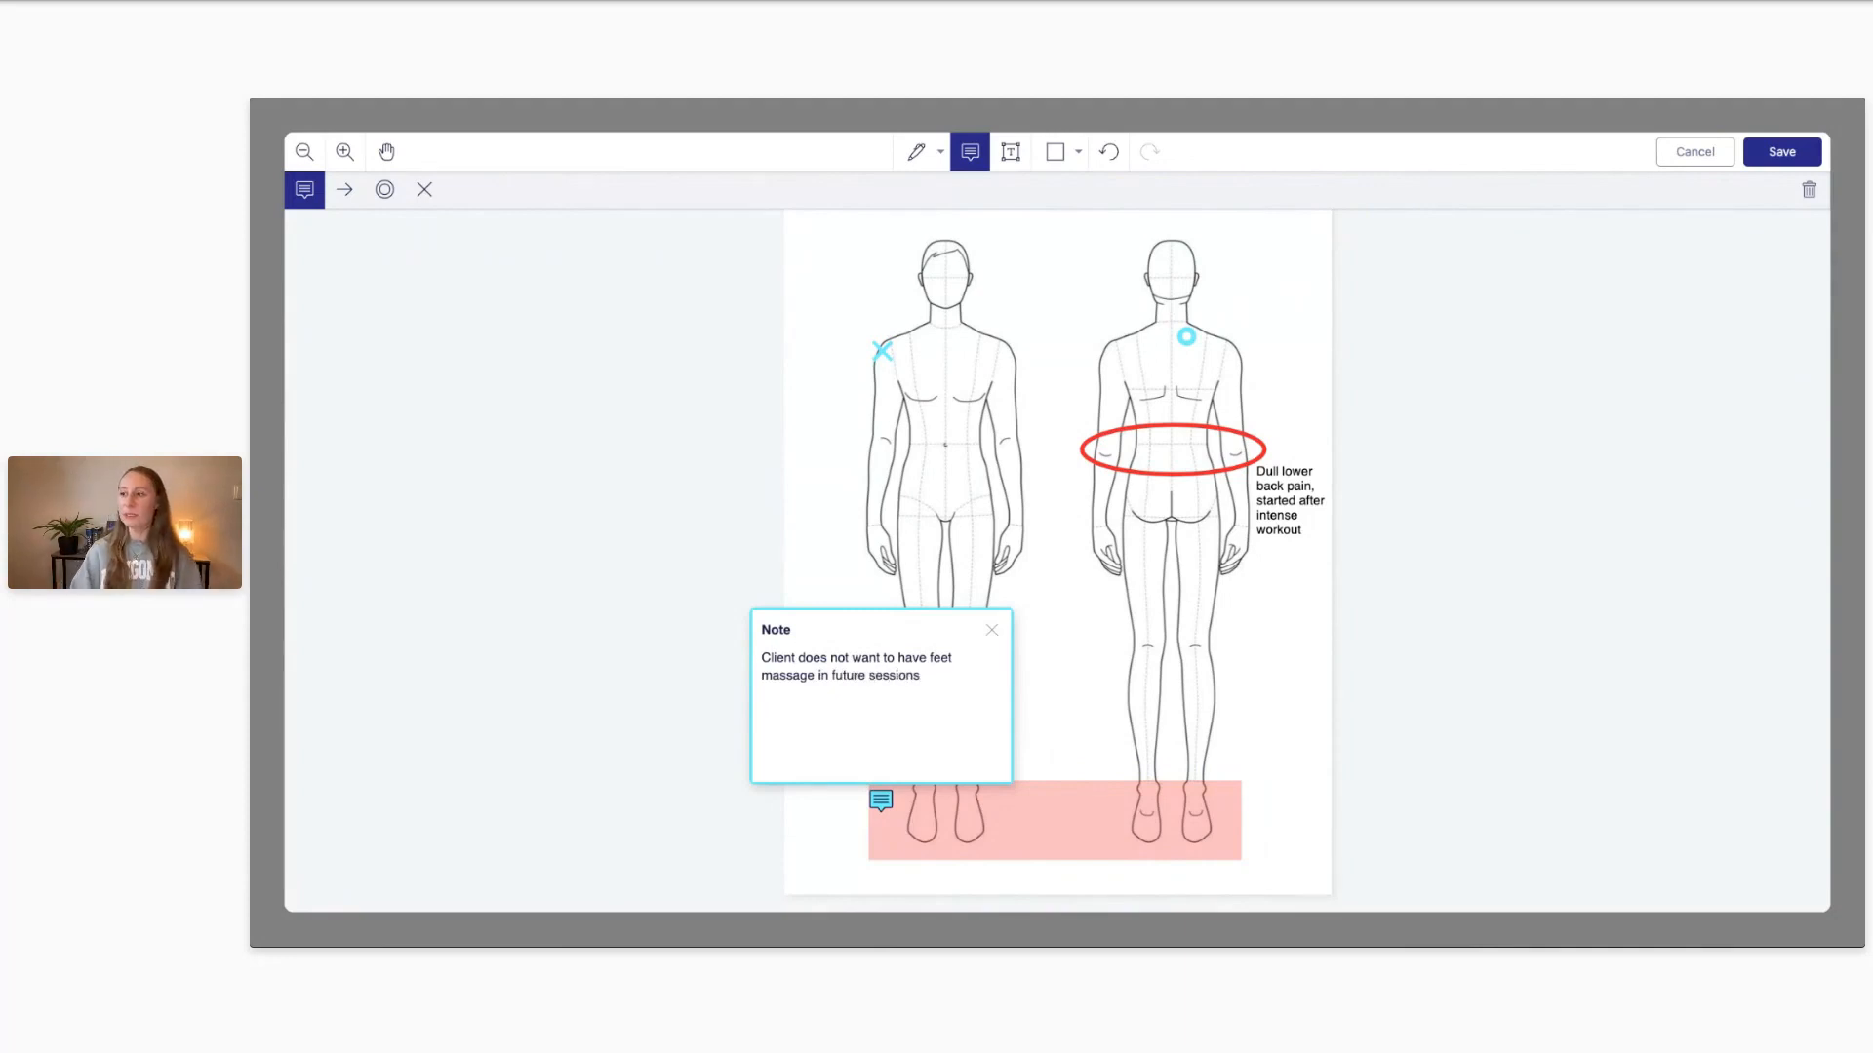
{"action": "left_click", "coordinate": [814, 676]}
{"action": "type", "text": "d"}
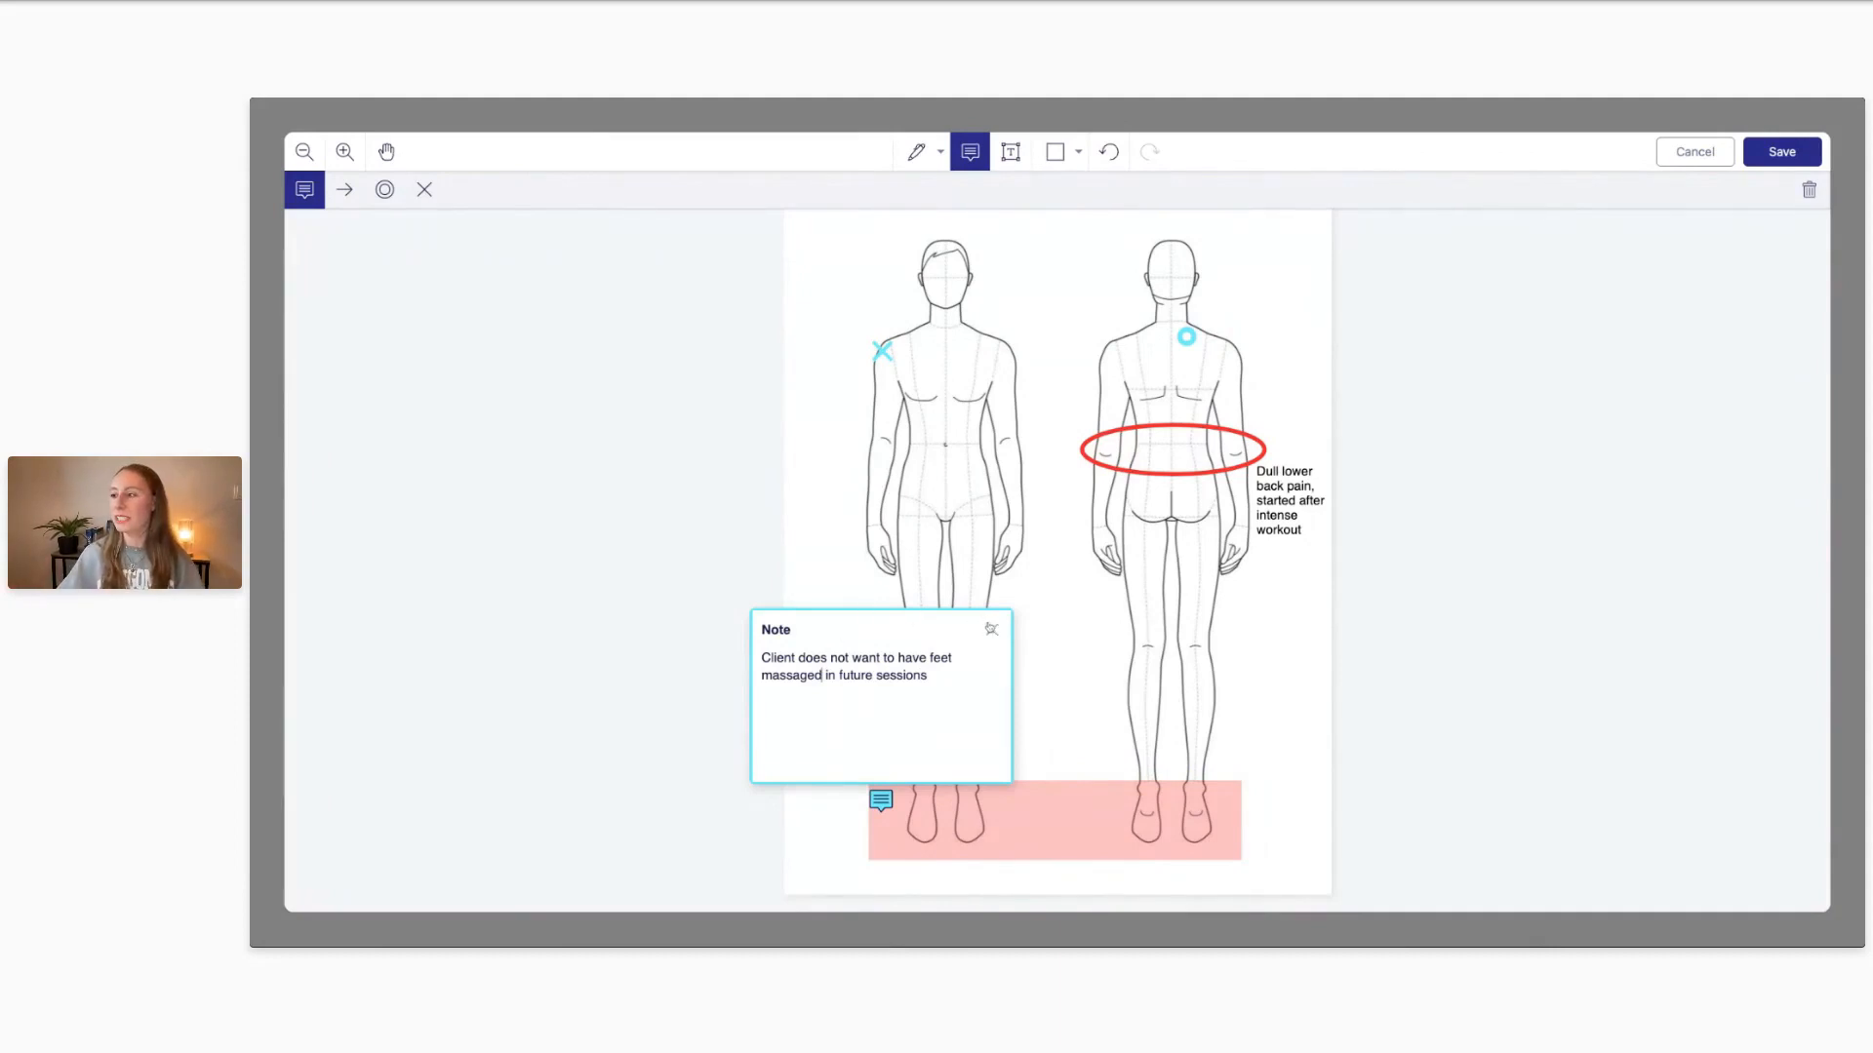
{"action": "left_click", "coordinate": [992, 630]}
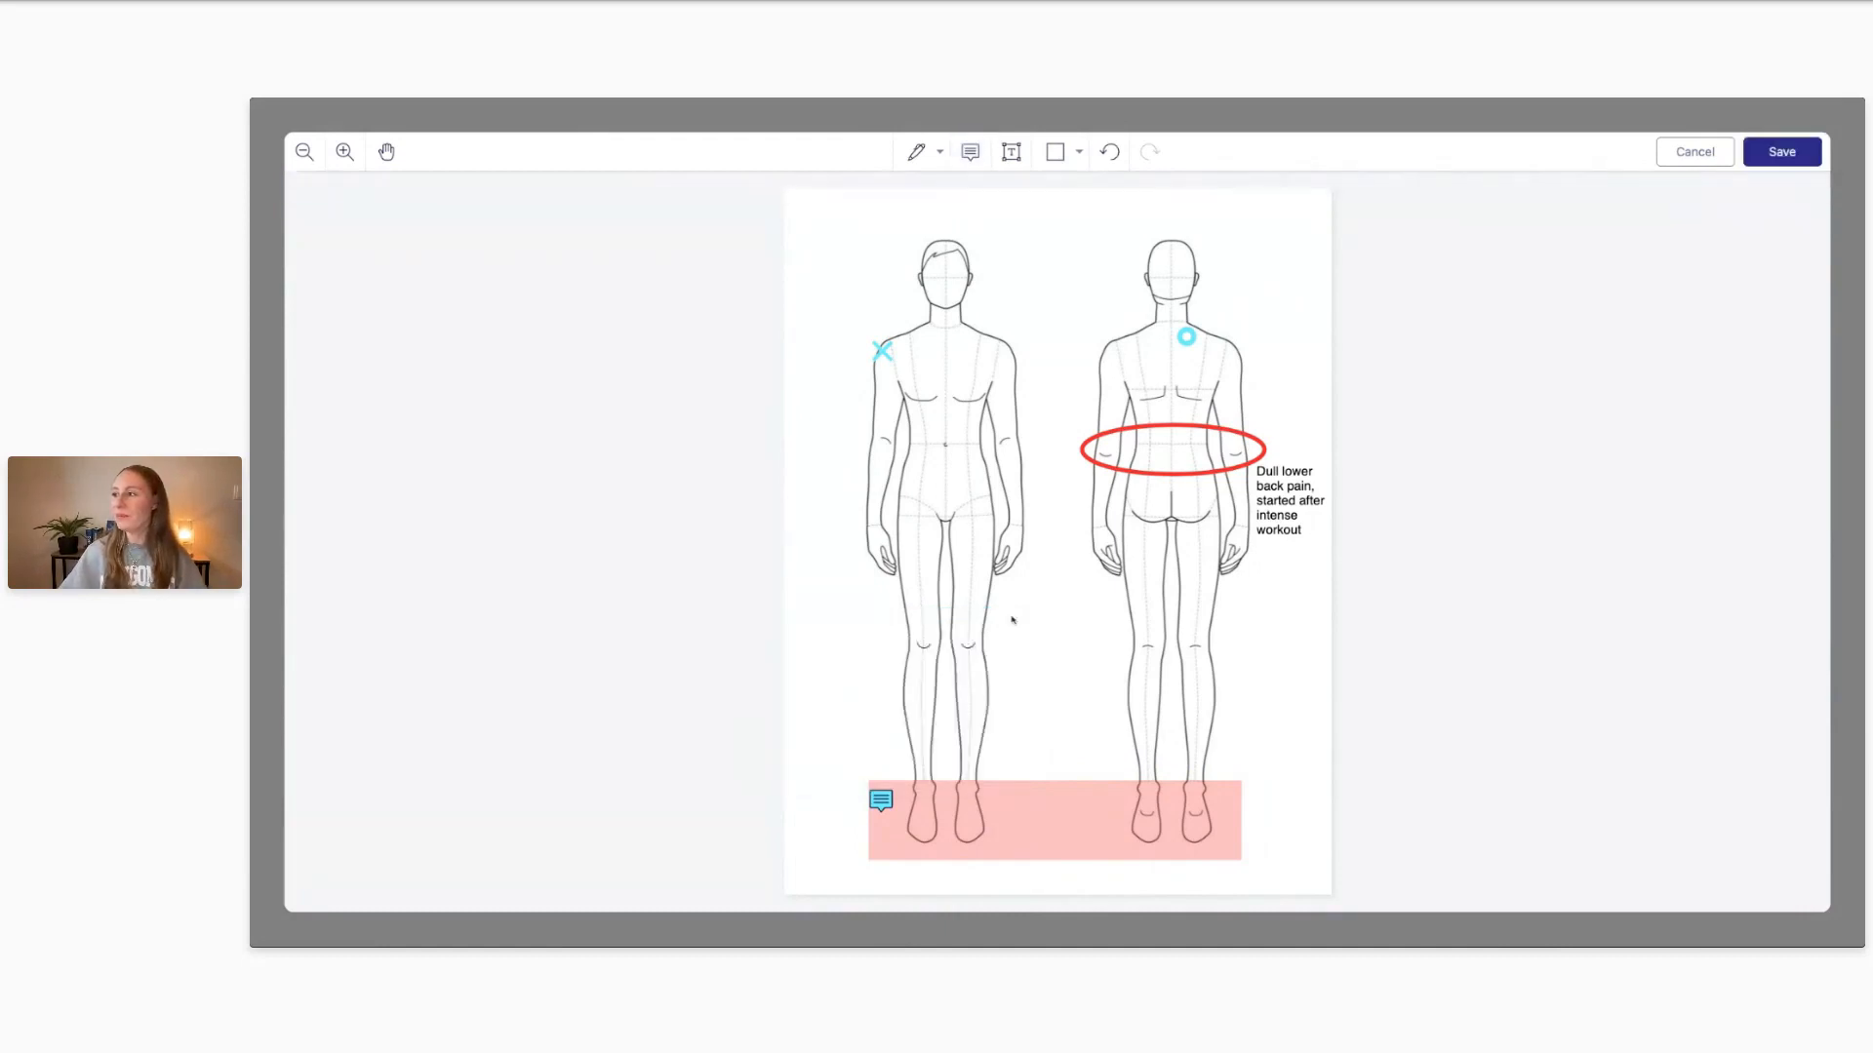
Save the body image markup and look over the SOAP notes fields in the form
{"action": "mouse_move", "coordinate": [886, 362]}
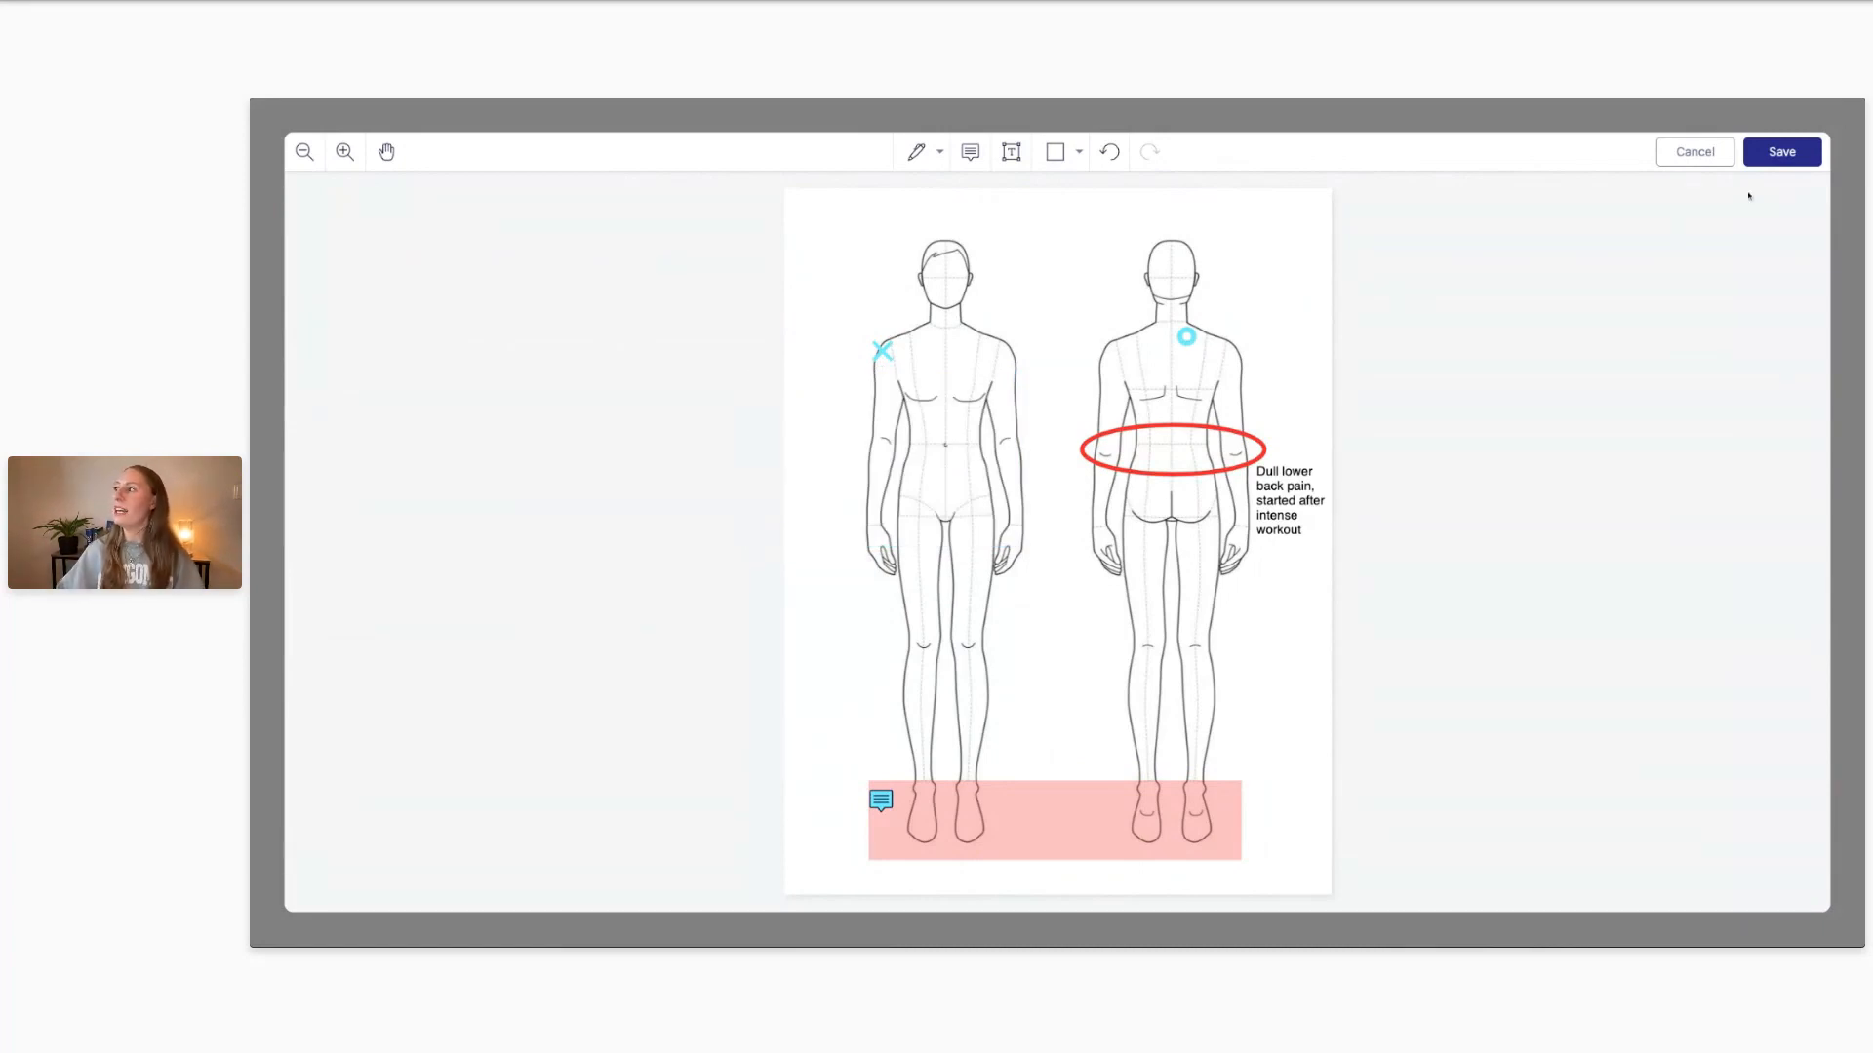
{"action": "left_click", "coordinate": [1782, 161]}
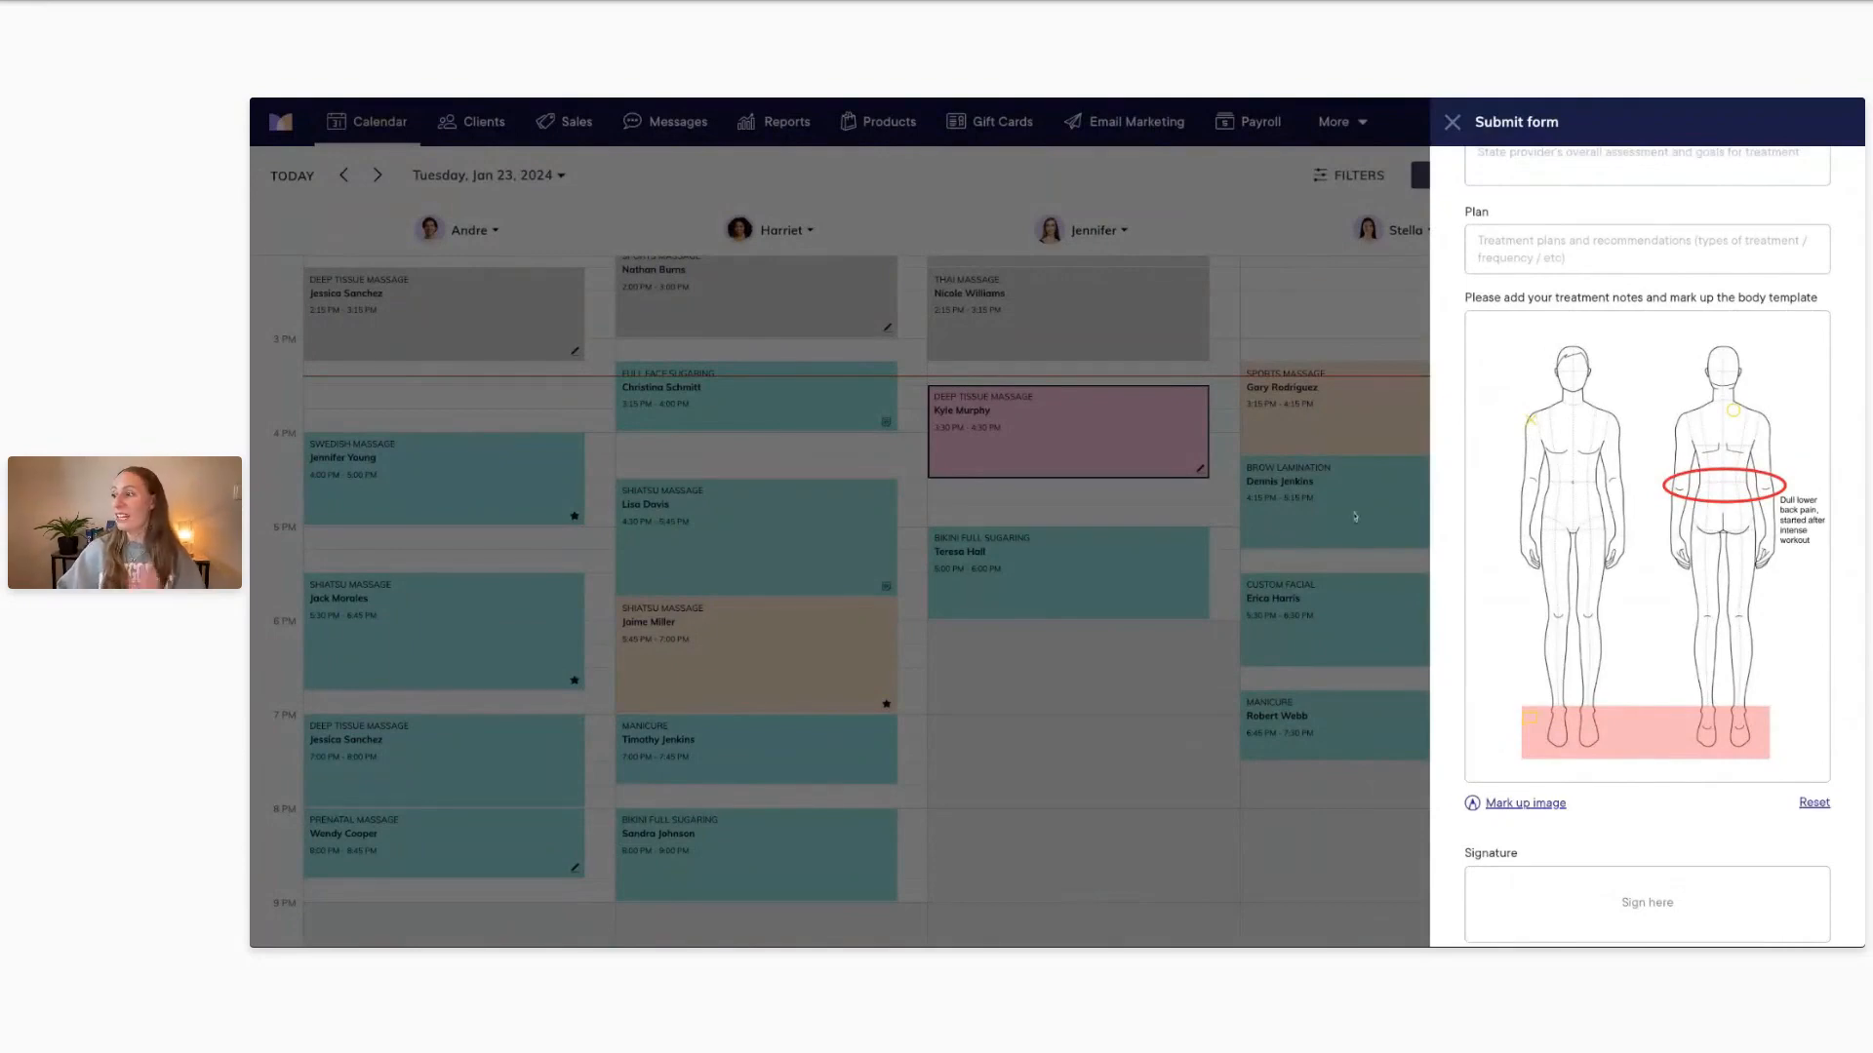
{"action": "scroll", "coordinate": [1599, 545], "scroll_direction": "up", "scroll_amount": 2}
{"action": "scroll", "coordinate": [1599, 545], "scroll_direction": "up", "scroll_amount": 3}
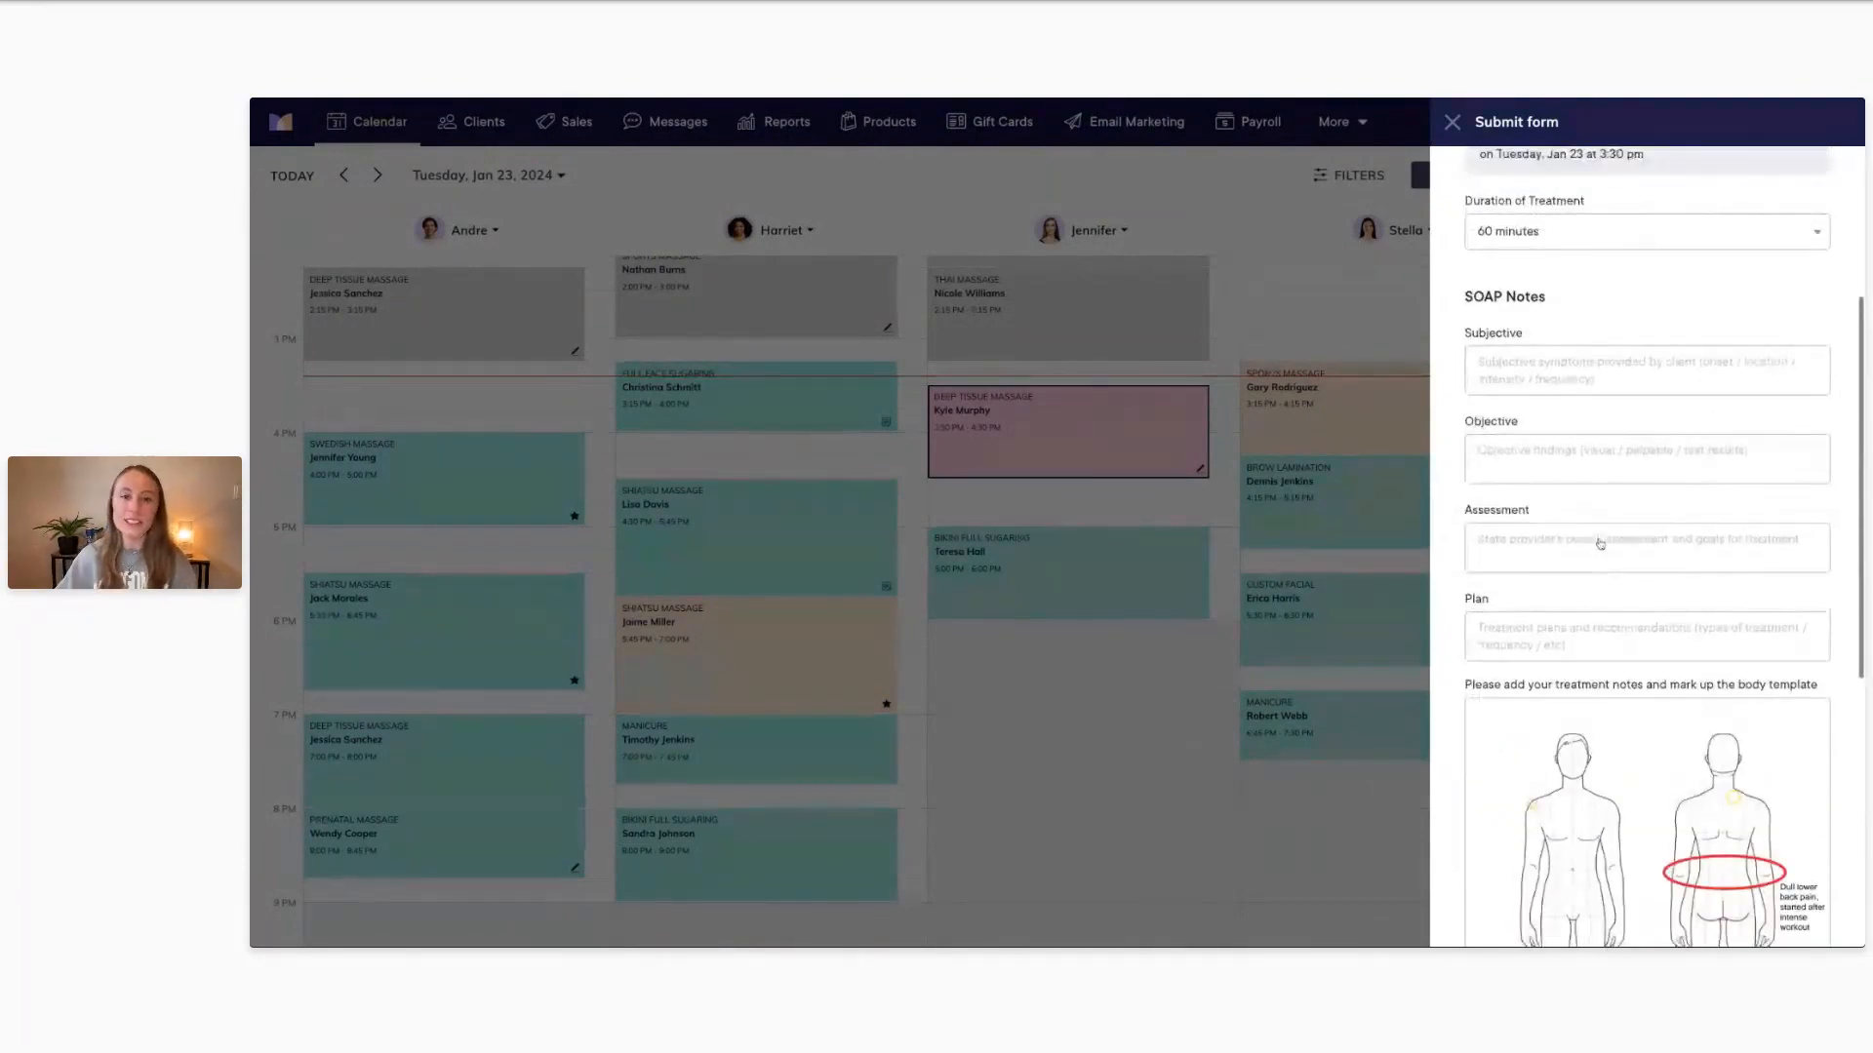
{"action": "scroll", "coordinate": [1599, 545], "scroll_direction": "up", "scroll_amount": 1}
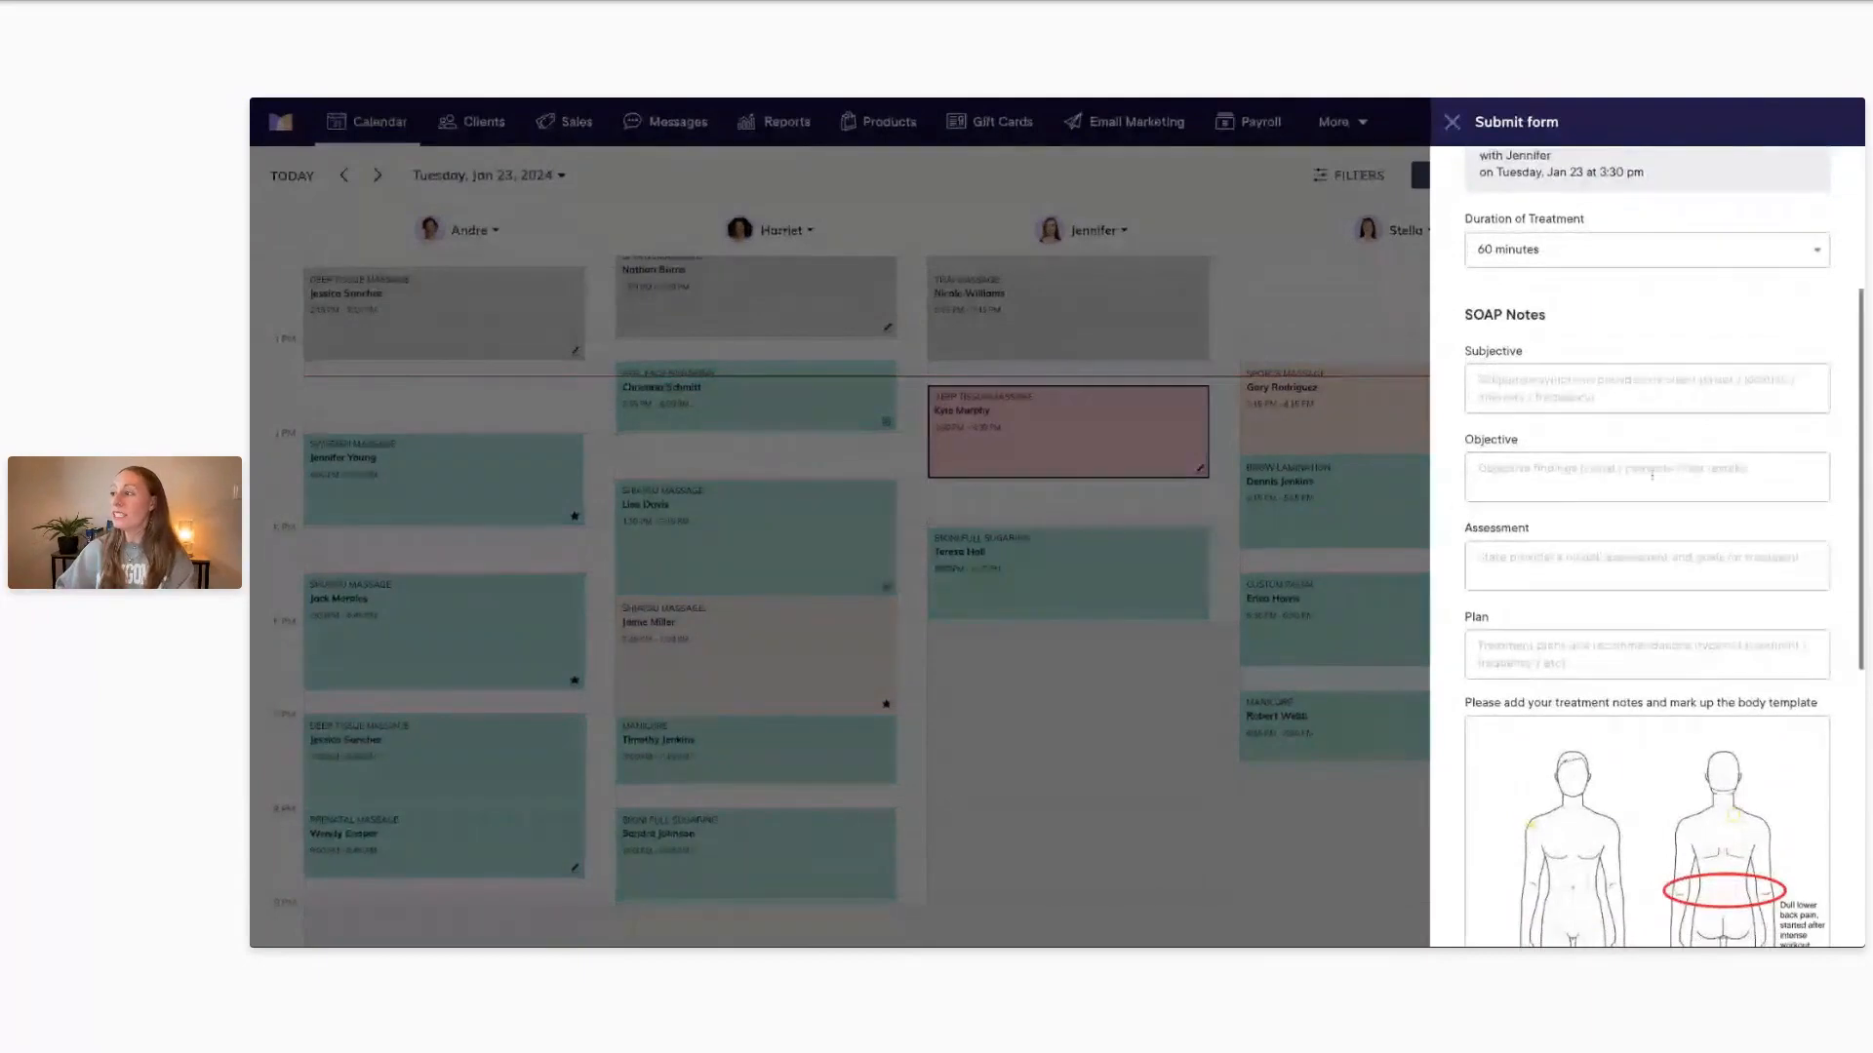
Sign the SOAP notes form, submit it and close the submission panel
{"action": "scroll", "coordinate": [1609, 527], "scroll_direction": "down", "scroll_amount": 7}
{"action": "left_click_drag", "start_coordinate": [1583, 746], "coordinate": [1652, 743]}
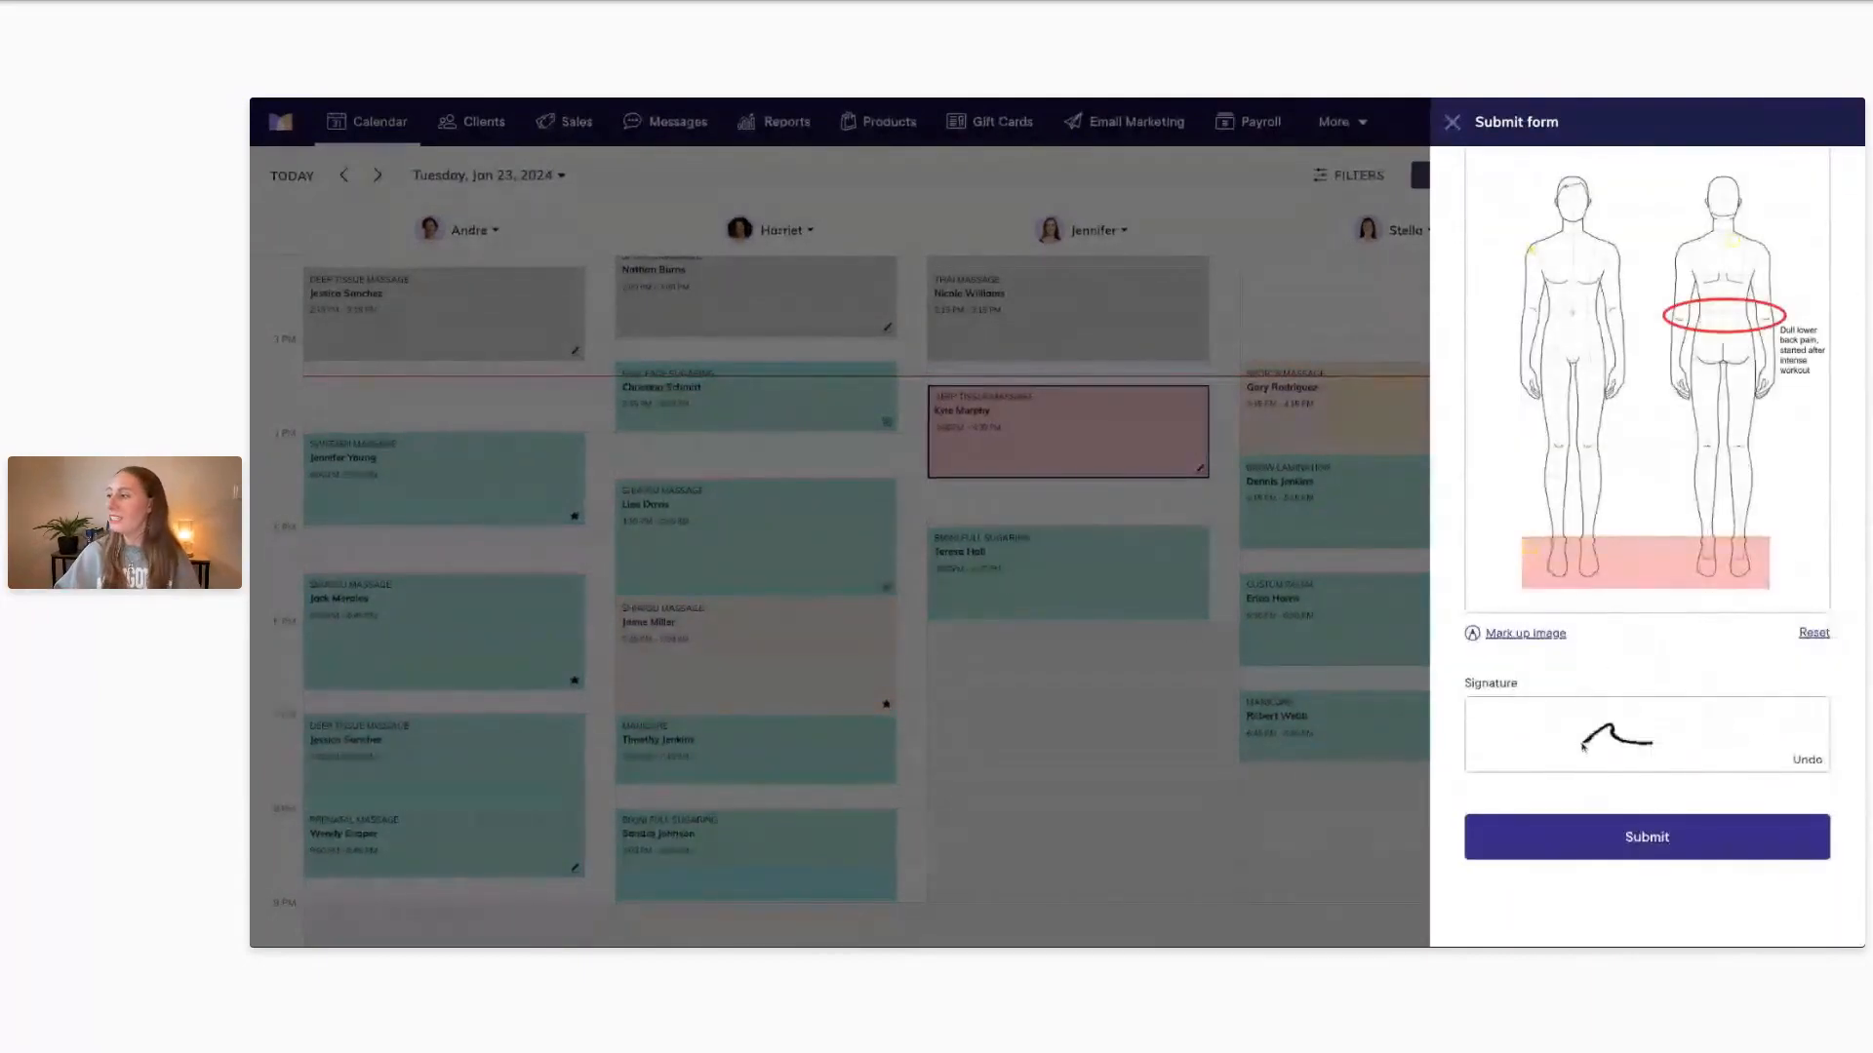
{"action": "left_click", "coordinate": [1655, 841]}
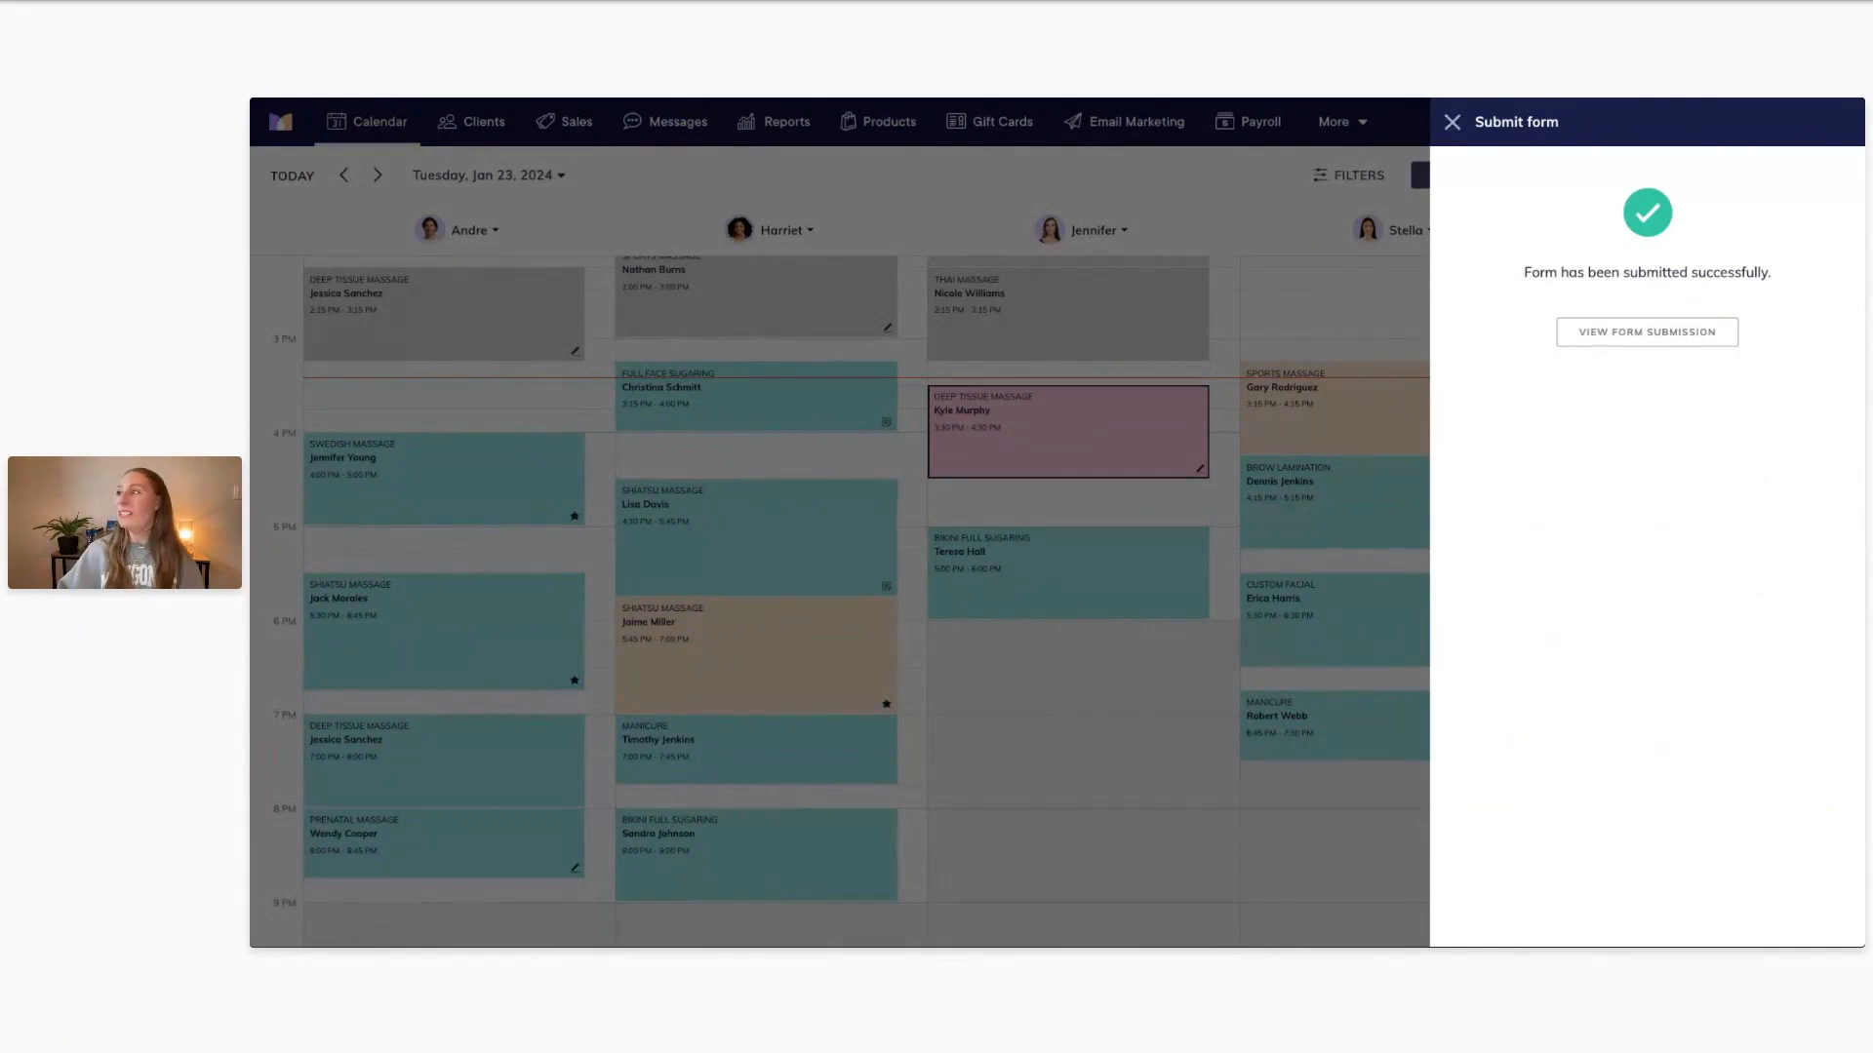
{"action": "key", "text": "Escape"}
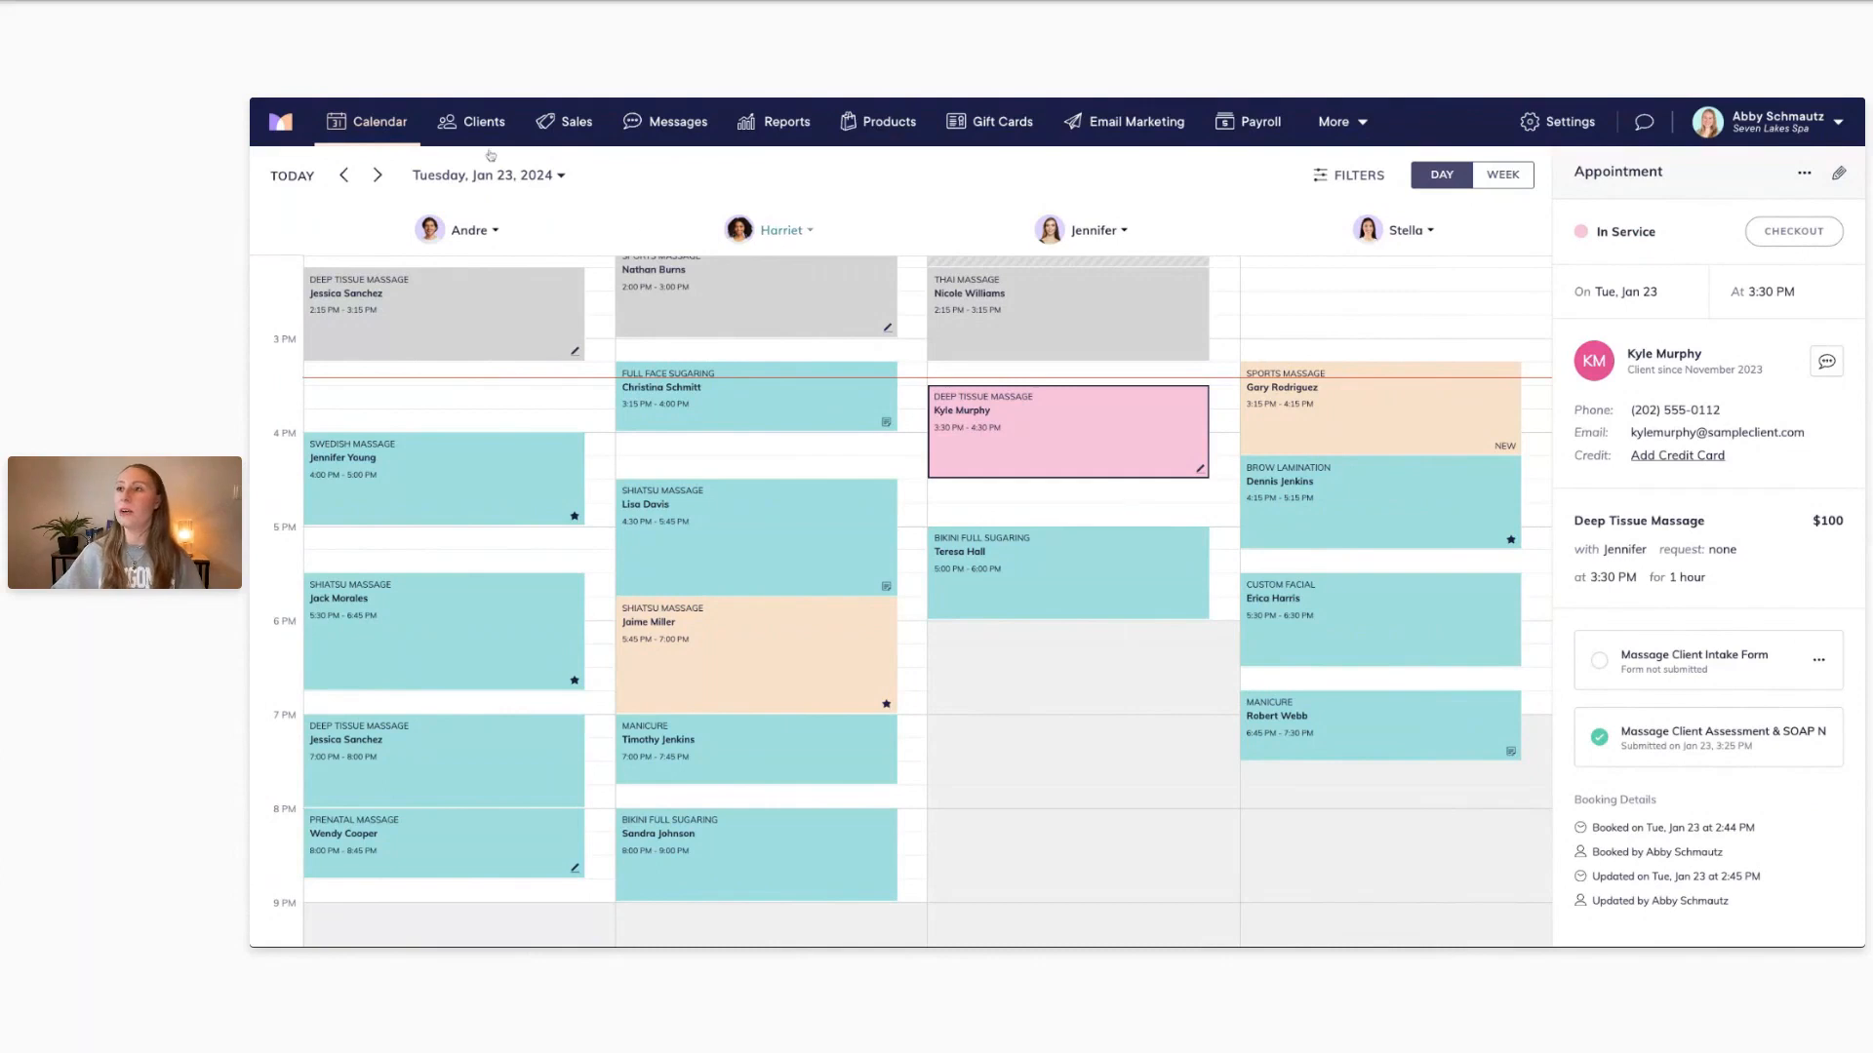
Search the client list for the appointment client's first name and open that client's details
{"action": "left_click", "coordinate": [467, 124]}
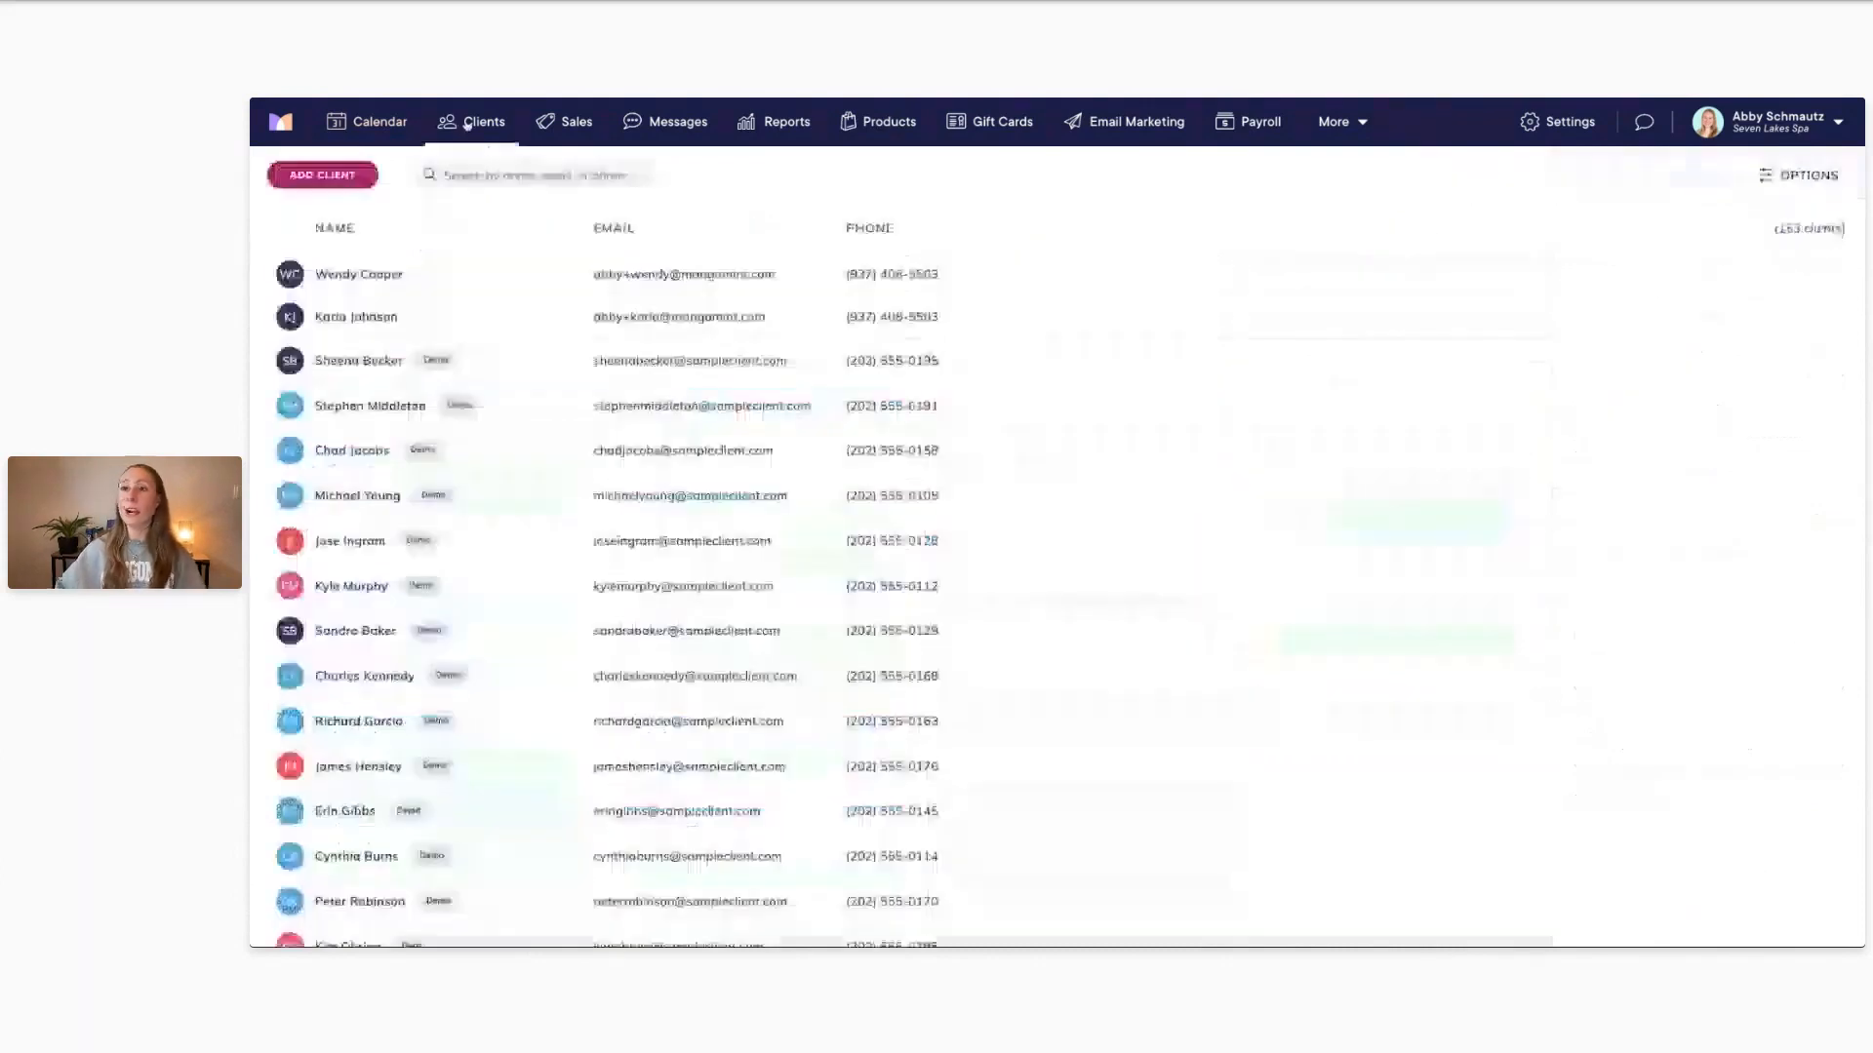
{"action": "left_click", "coordinate": [527, 175]}
{"action": "type", "text": "Kyle"}
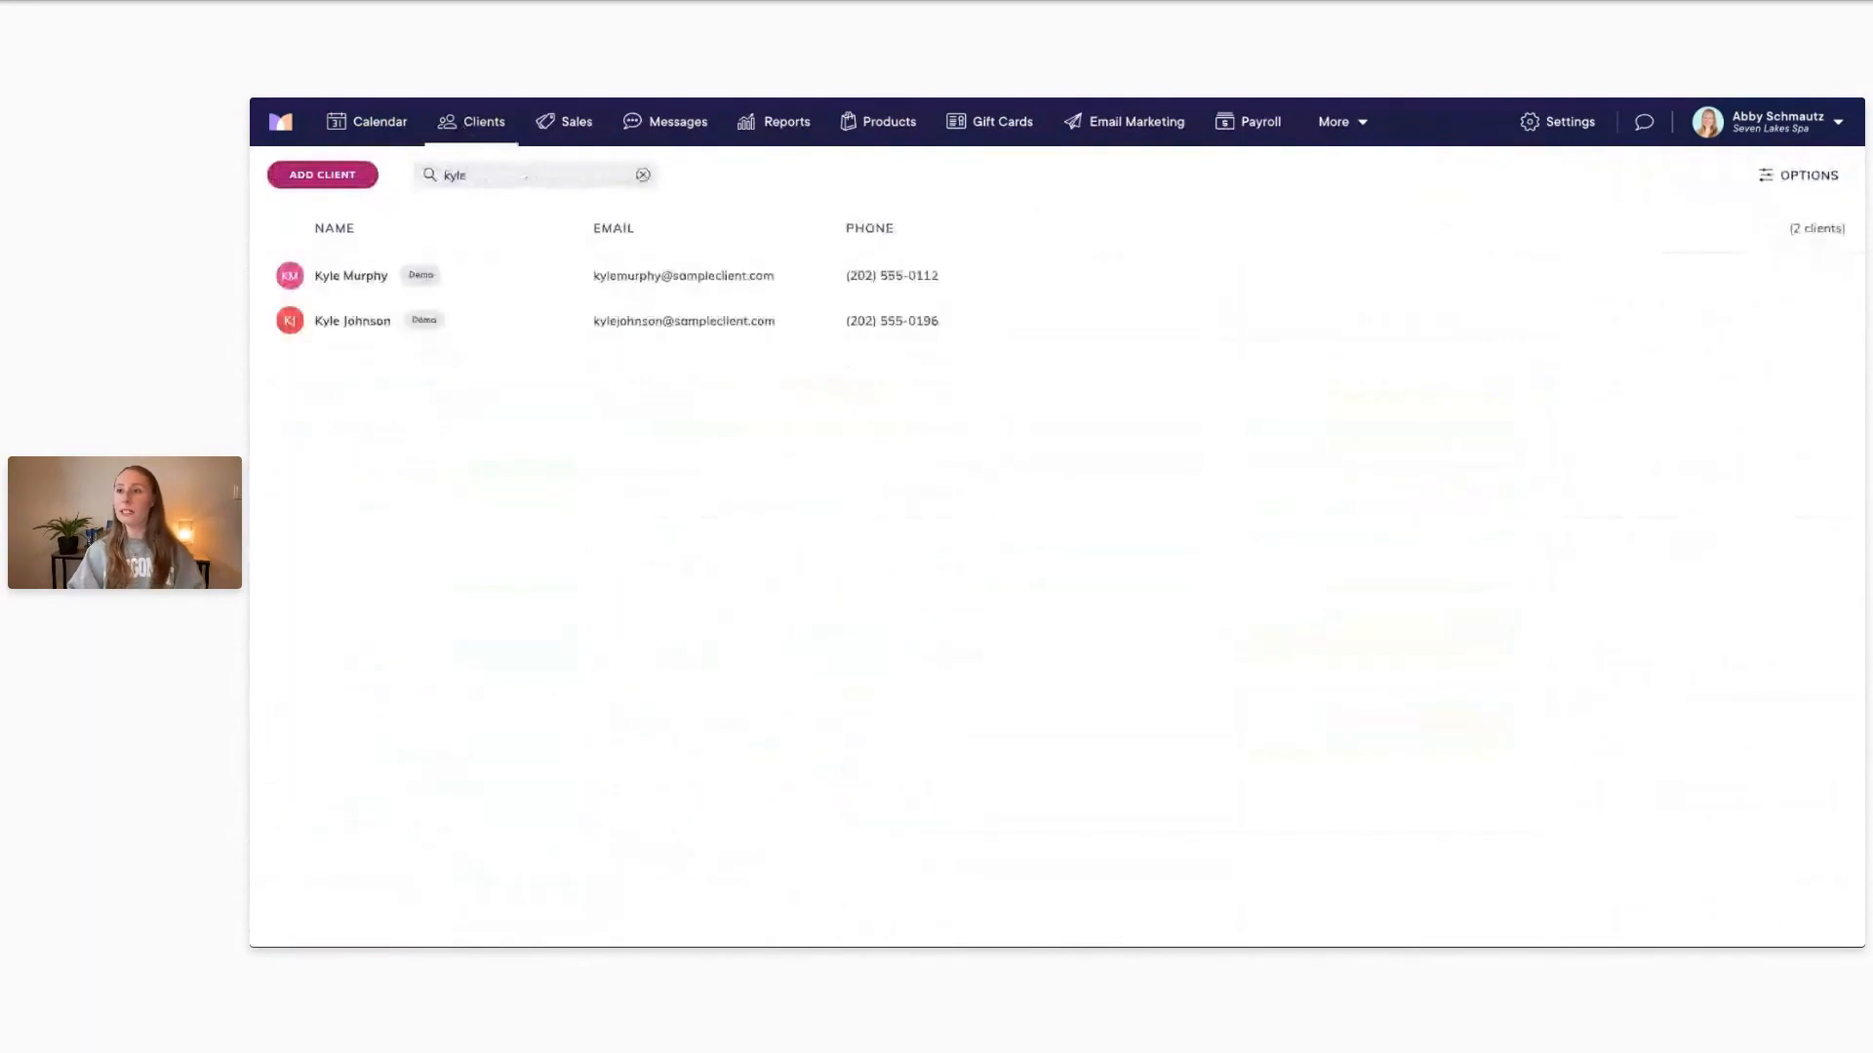
{"action": "left_click", "coordinate": [366, 275]}
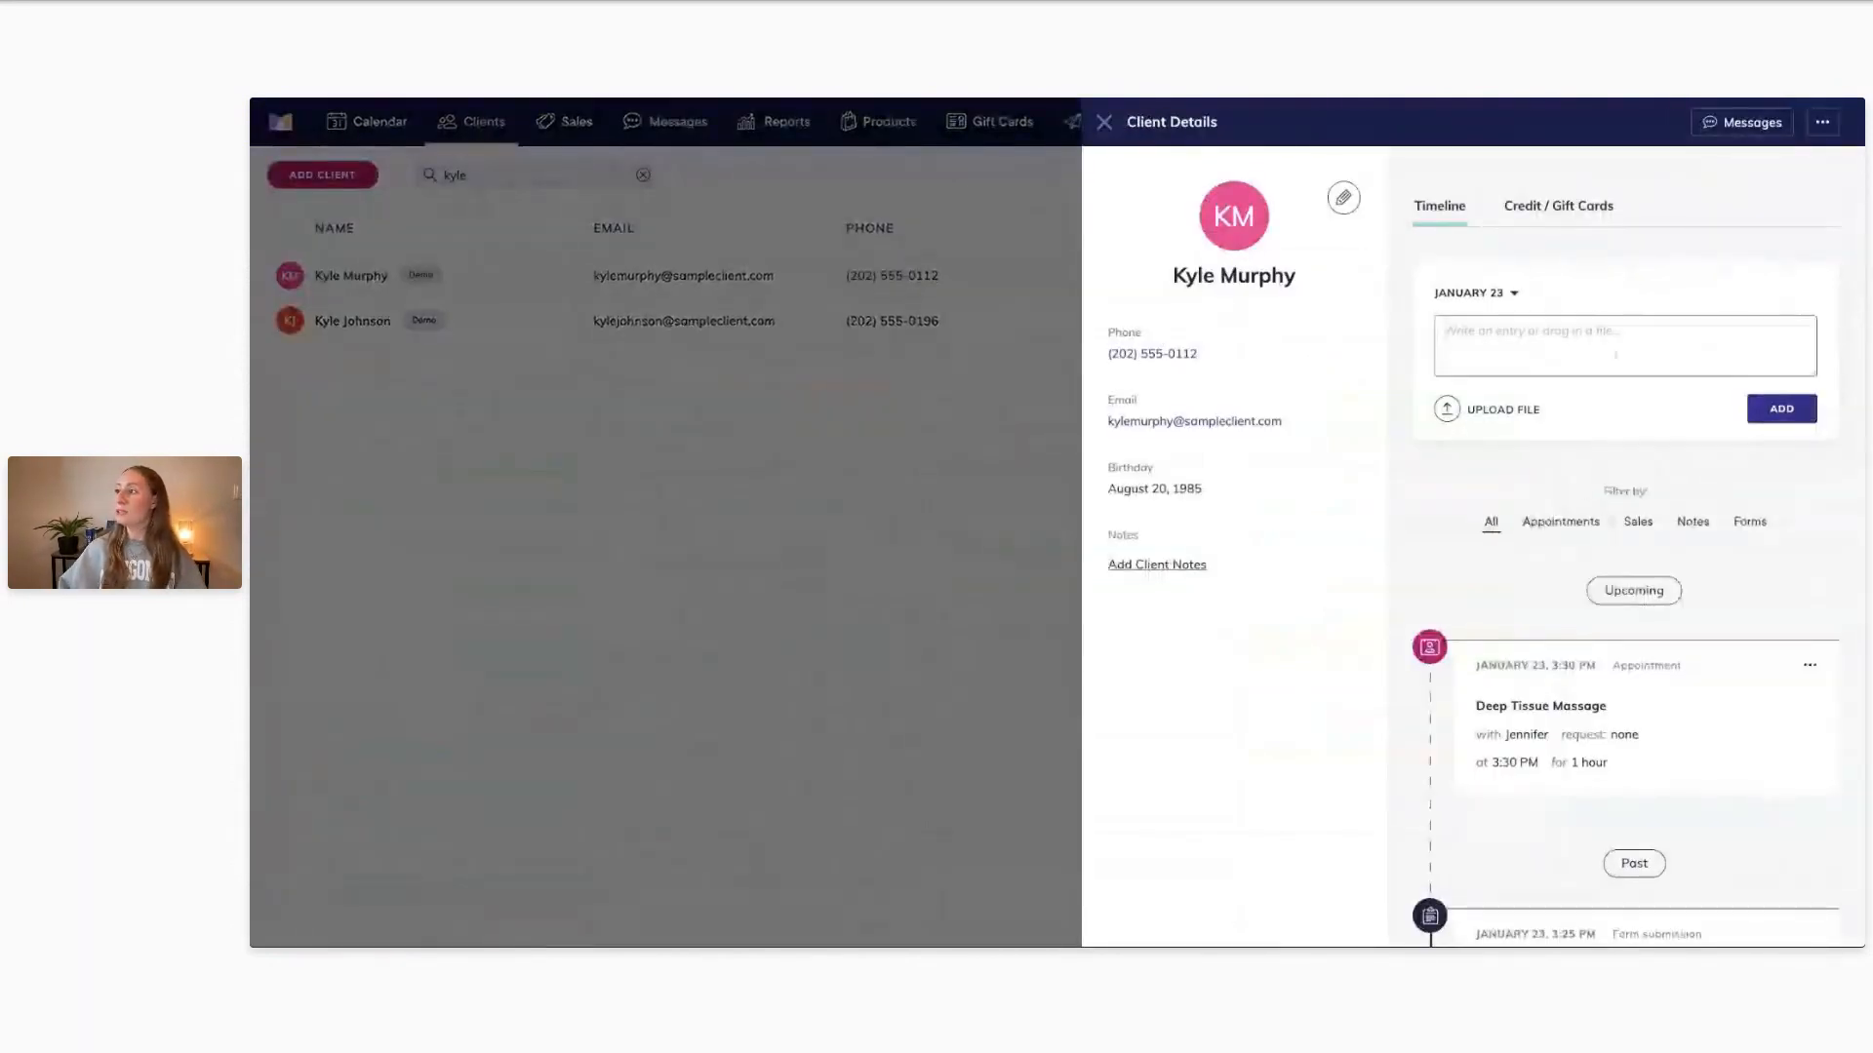
Filter the client's timeline to forms and view the details of the Massage Client Assessment & SOAP Notes submission
{"action": "scroll", "coordinate": [1749, 370], "scroll_direction": "down", "scroll_amount": 2}
{"action": "left_click", "coordinate": [1748, 369]}
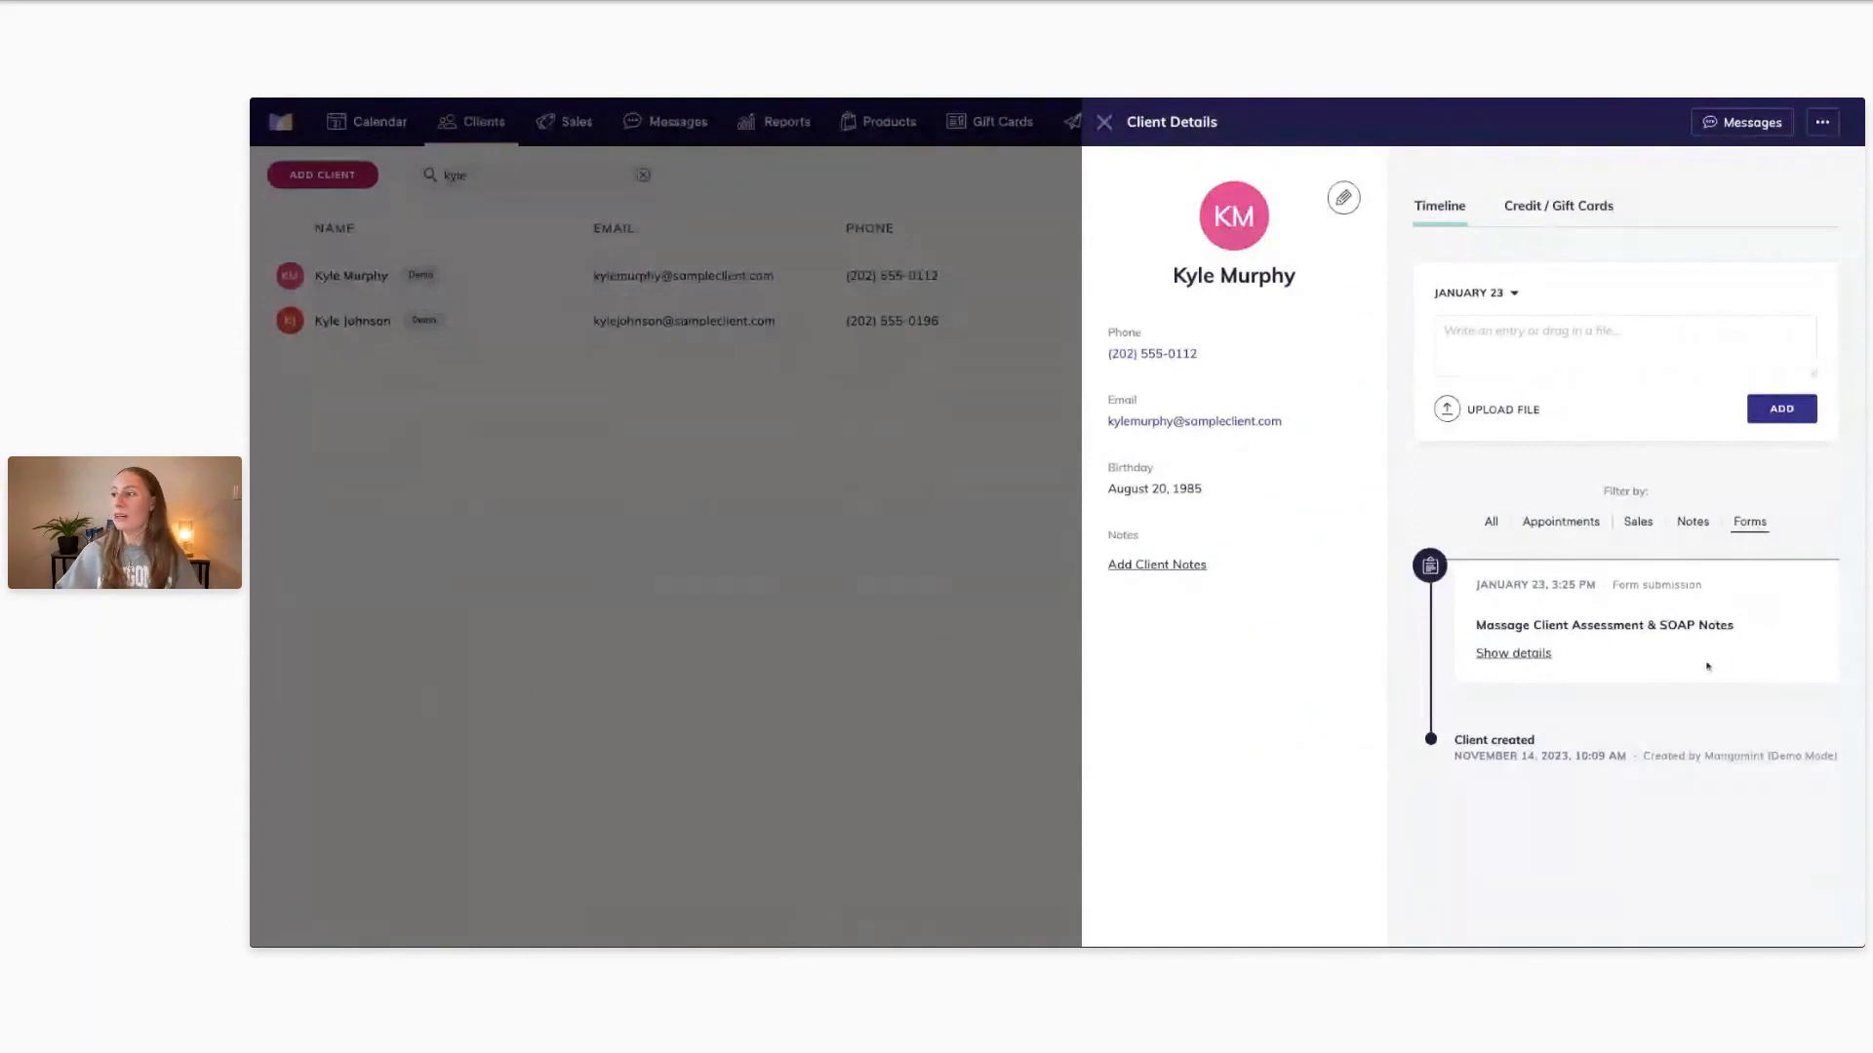
{"action": "left_click", "coordinate": [1499, 663]}
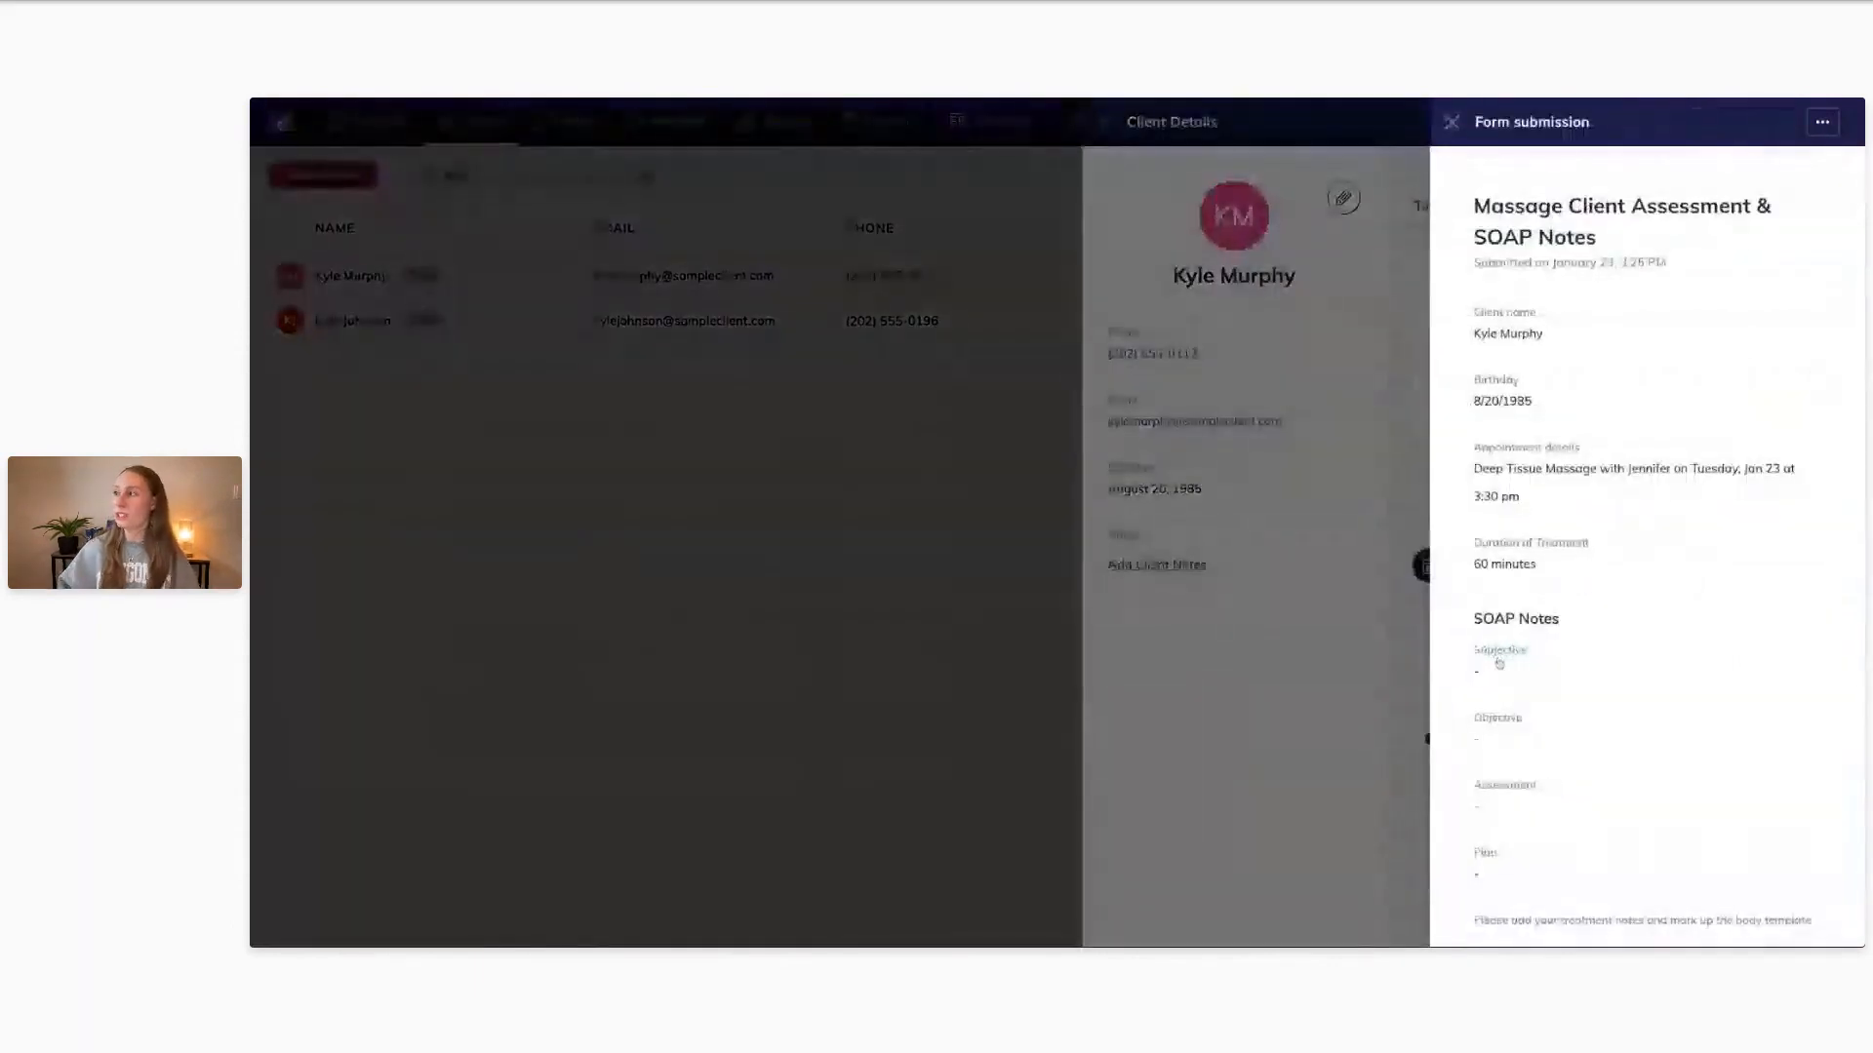
{"action": "scroll", "coordinate": [1667, 579], "scroll_direction": "down", "scroll_amount": 5}
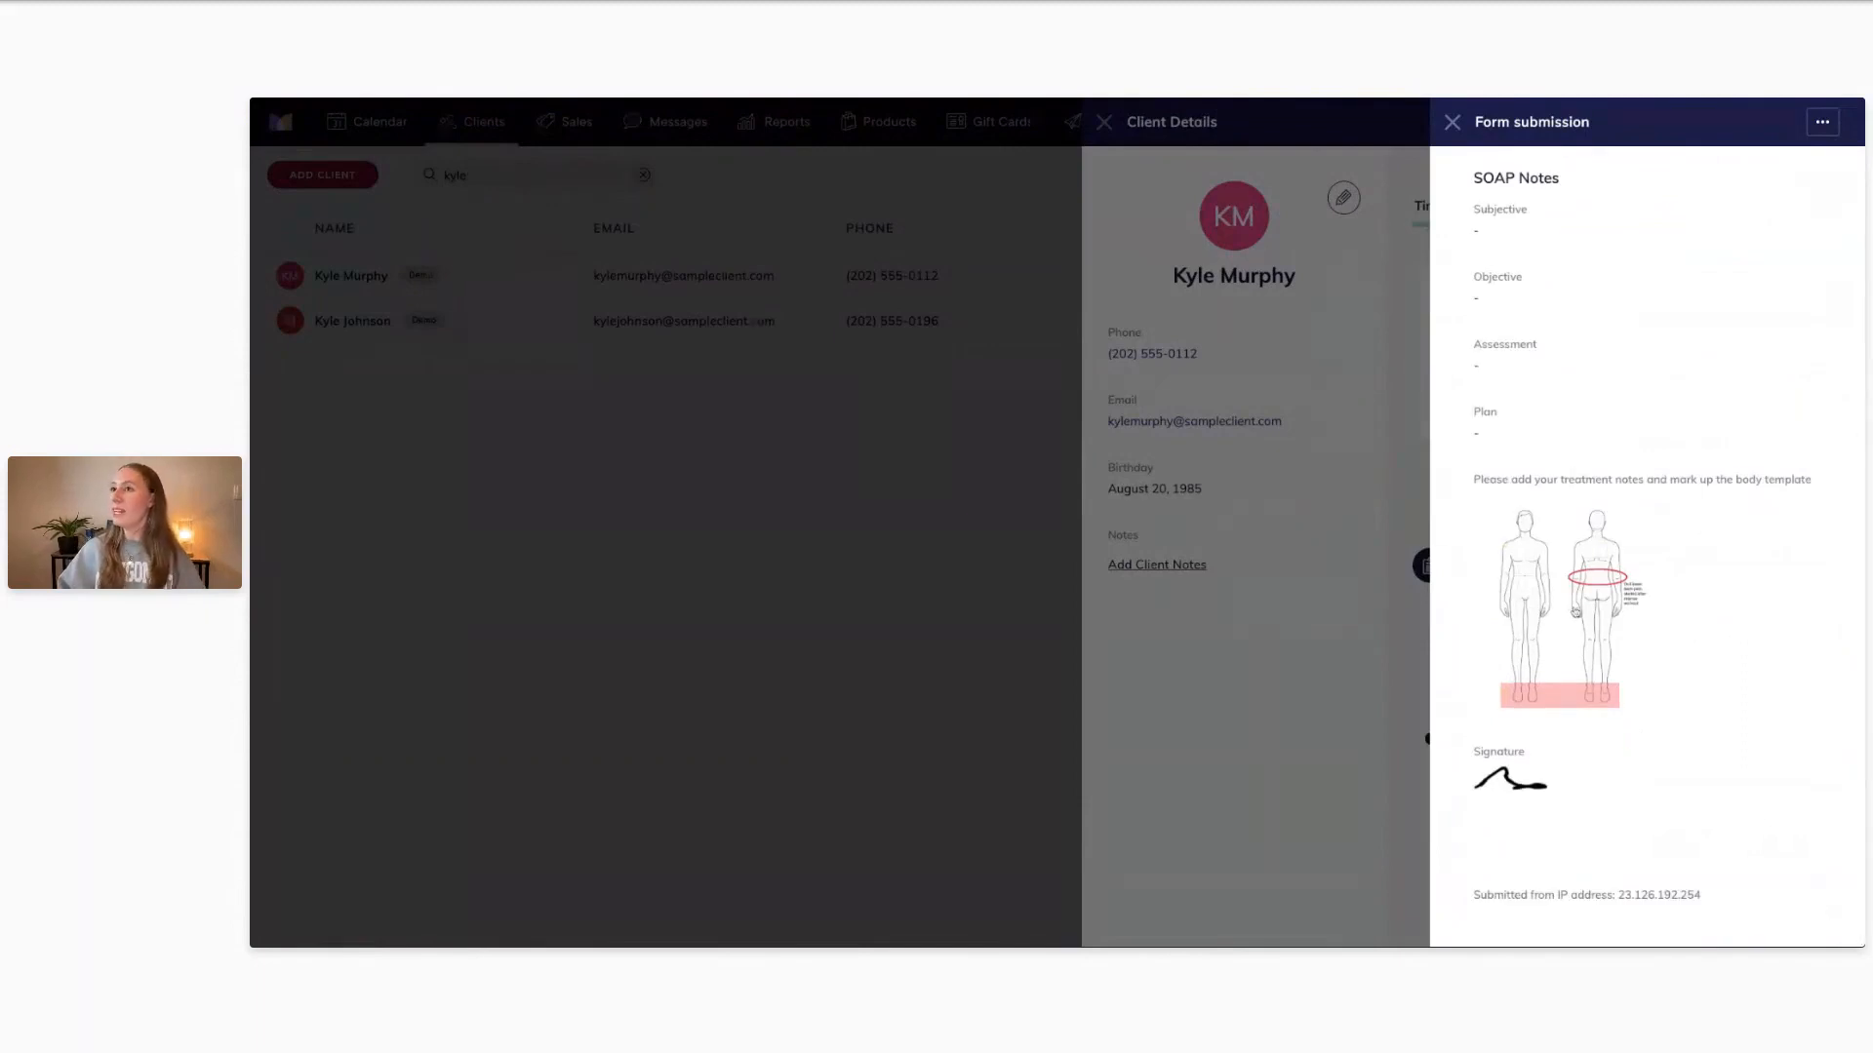
View the submitted body markup enlarged, then close the image, the form submission and the client details
{"action": "left_click", "coordinate": [1575, 612]}
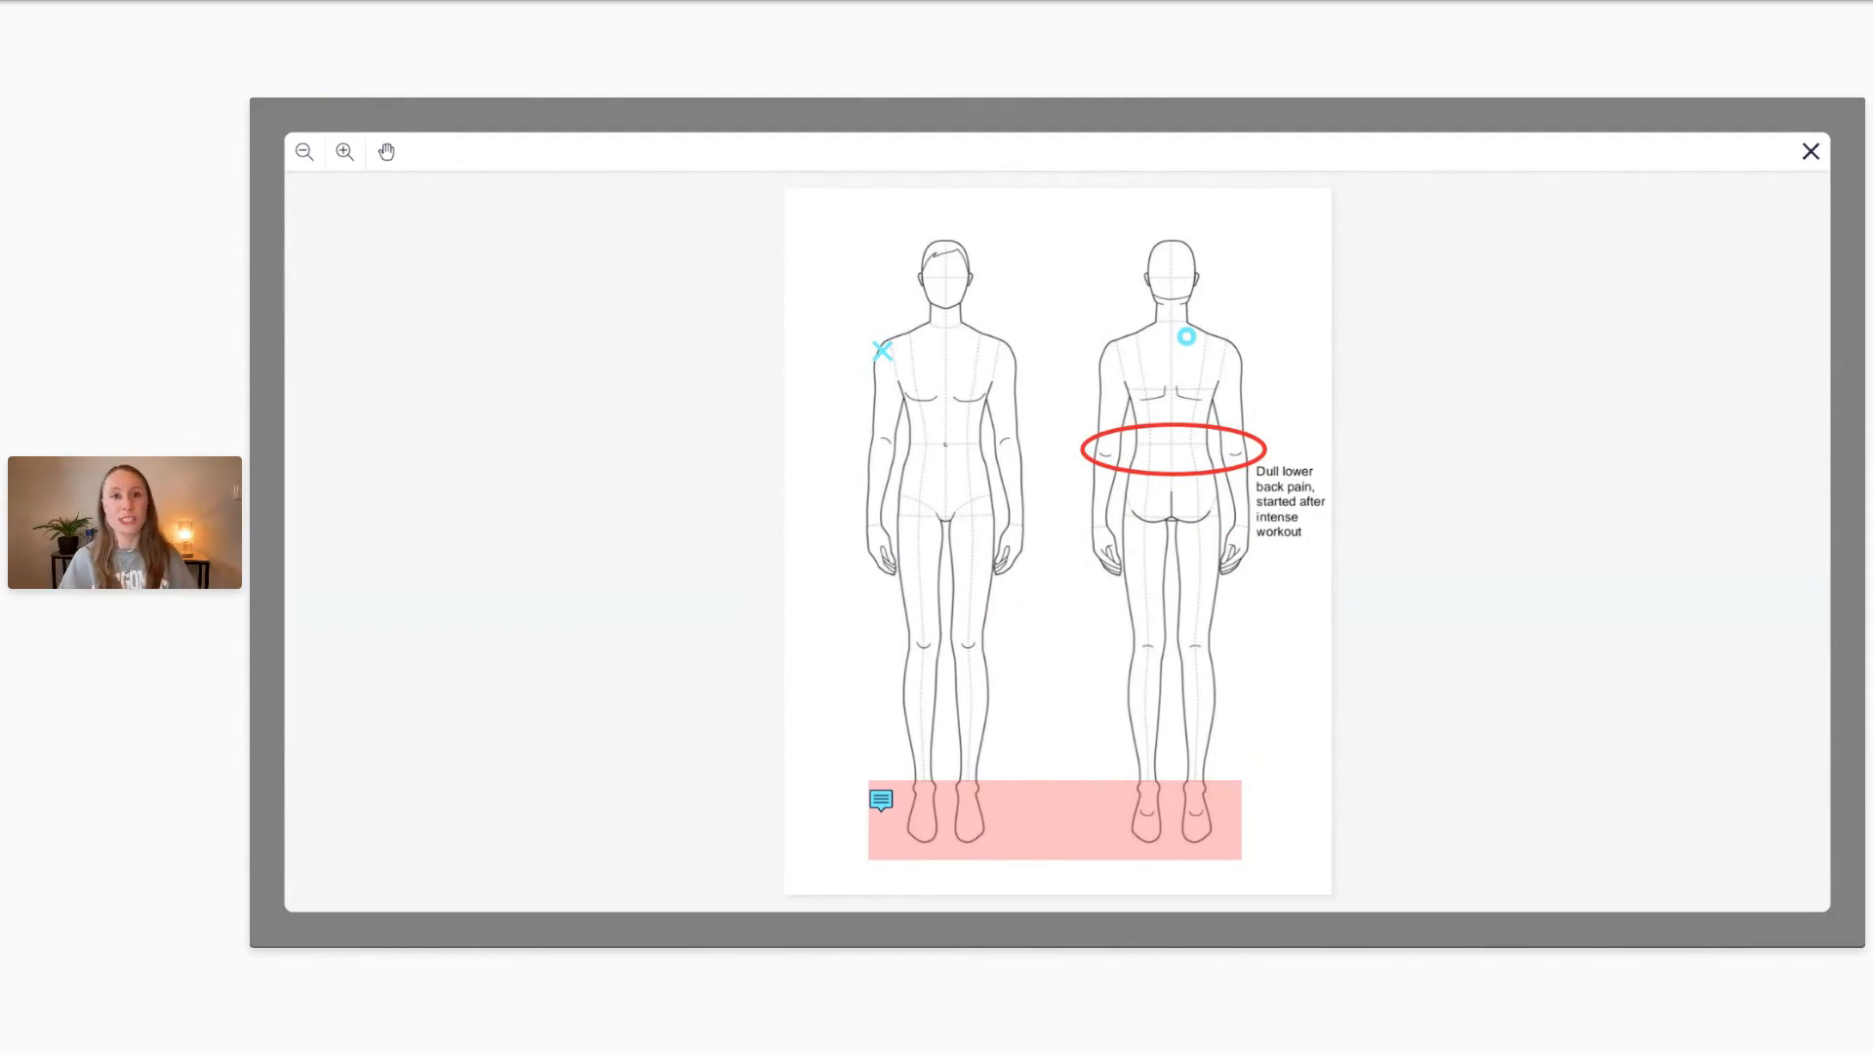
{"action": "left_click", "coordinate": [1810, 152]}
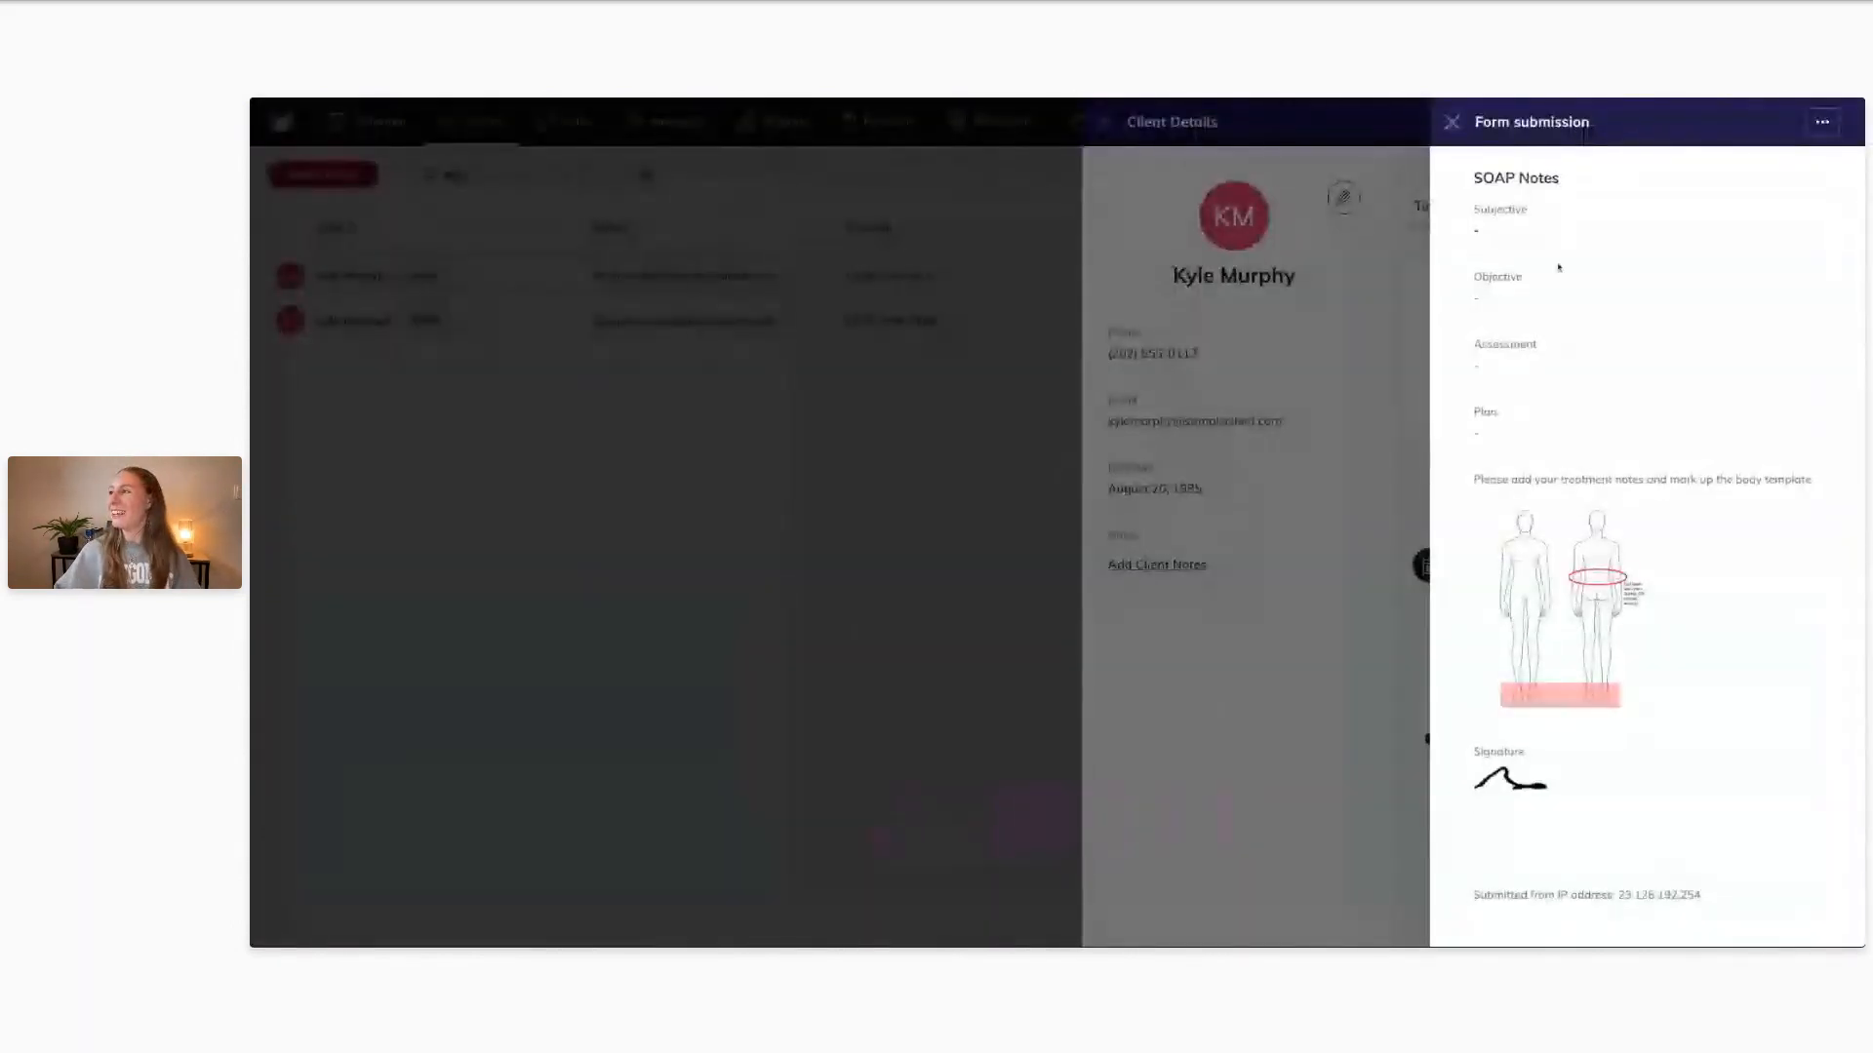
{"action": "left_click", "coordinate": [1457, 133]}
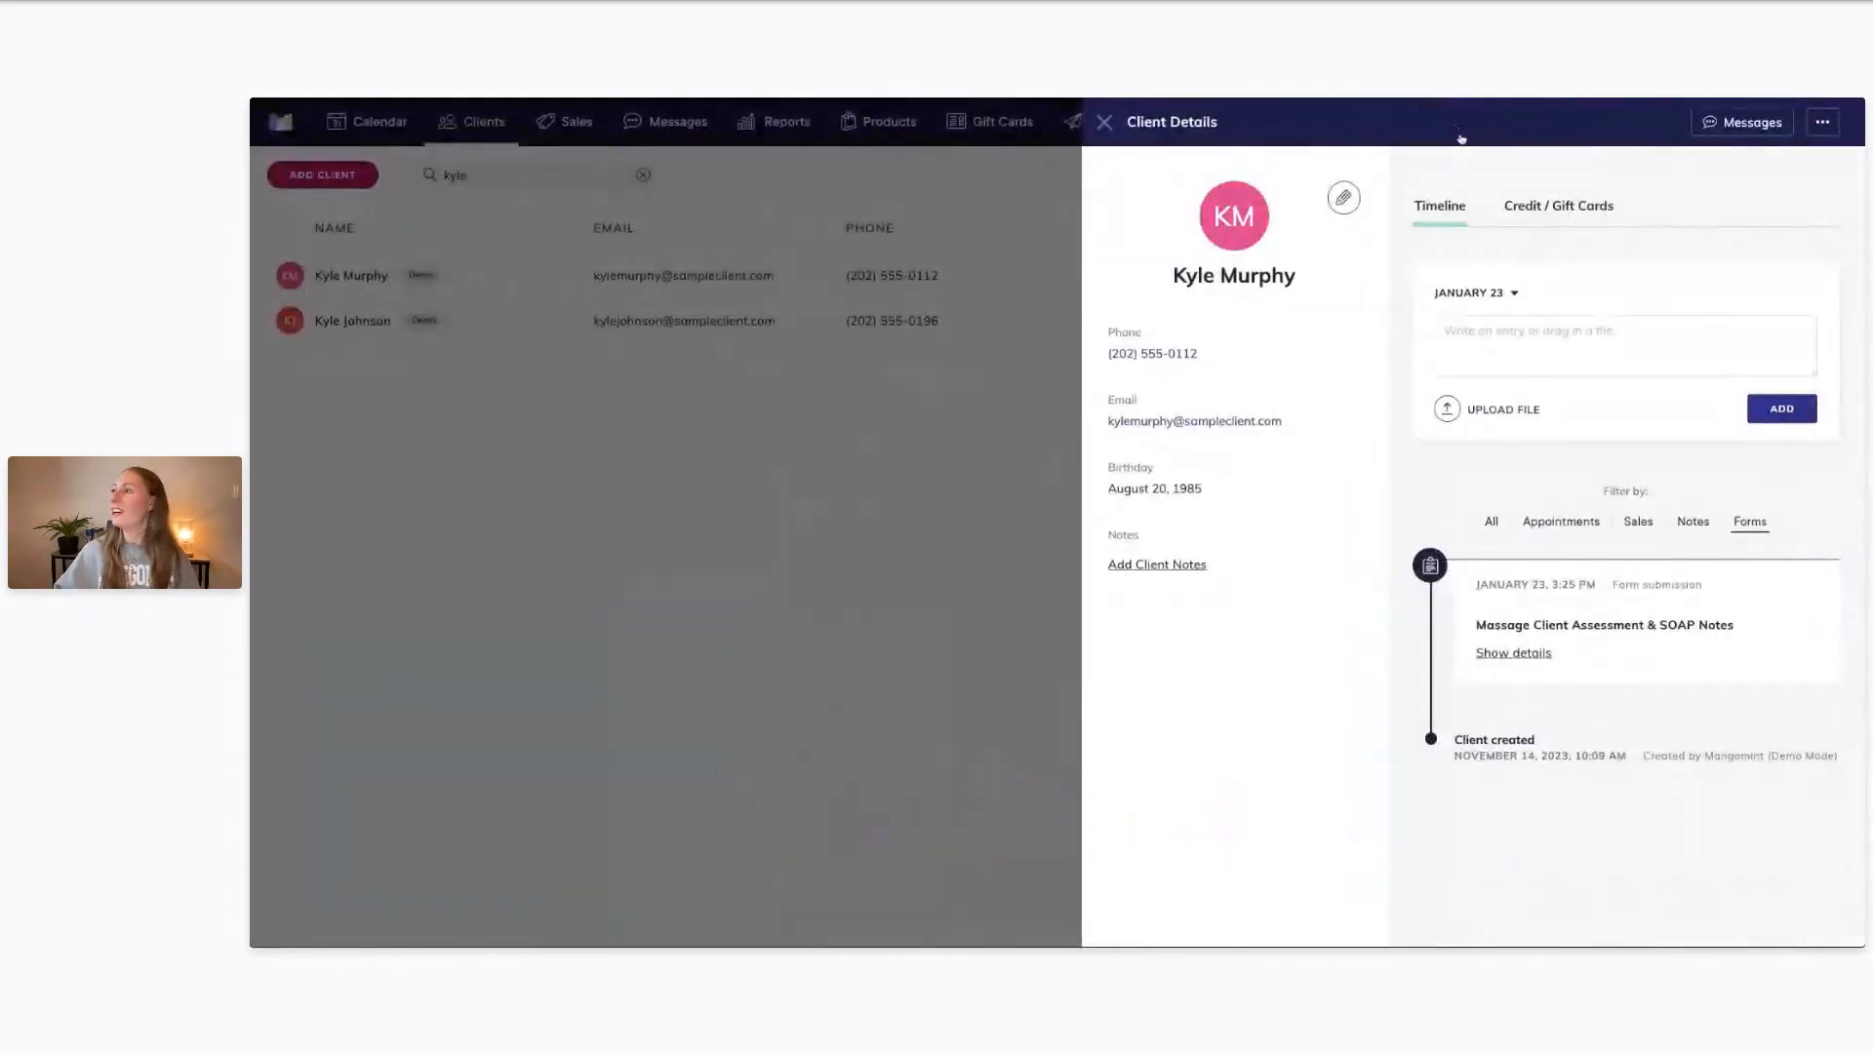
{"action": "left_click", "coordinate": [1104, 122]}
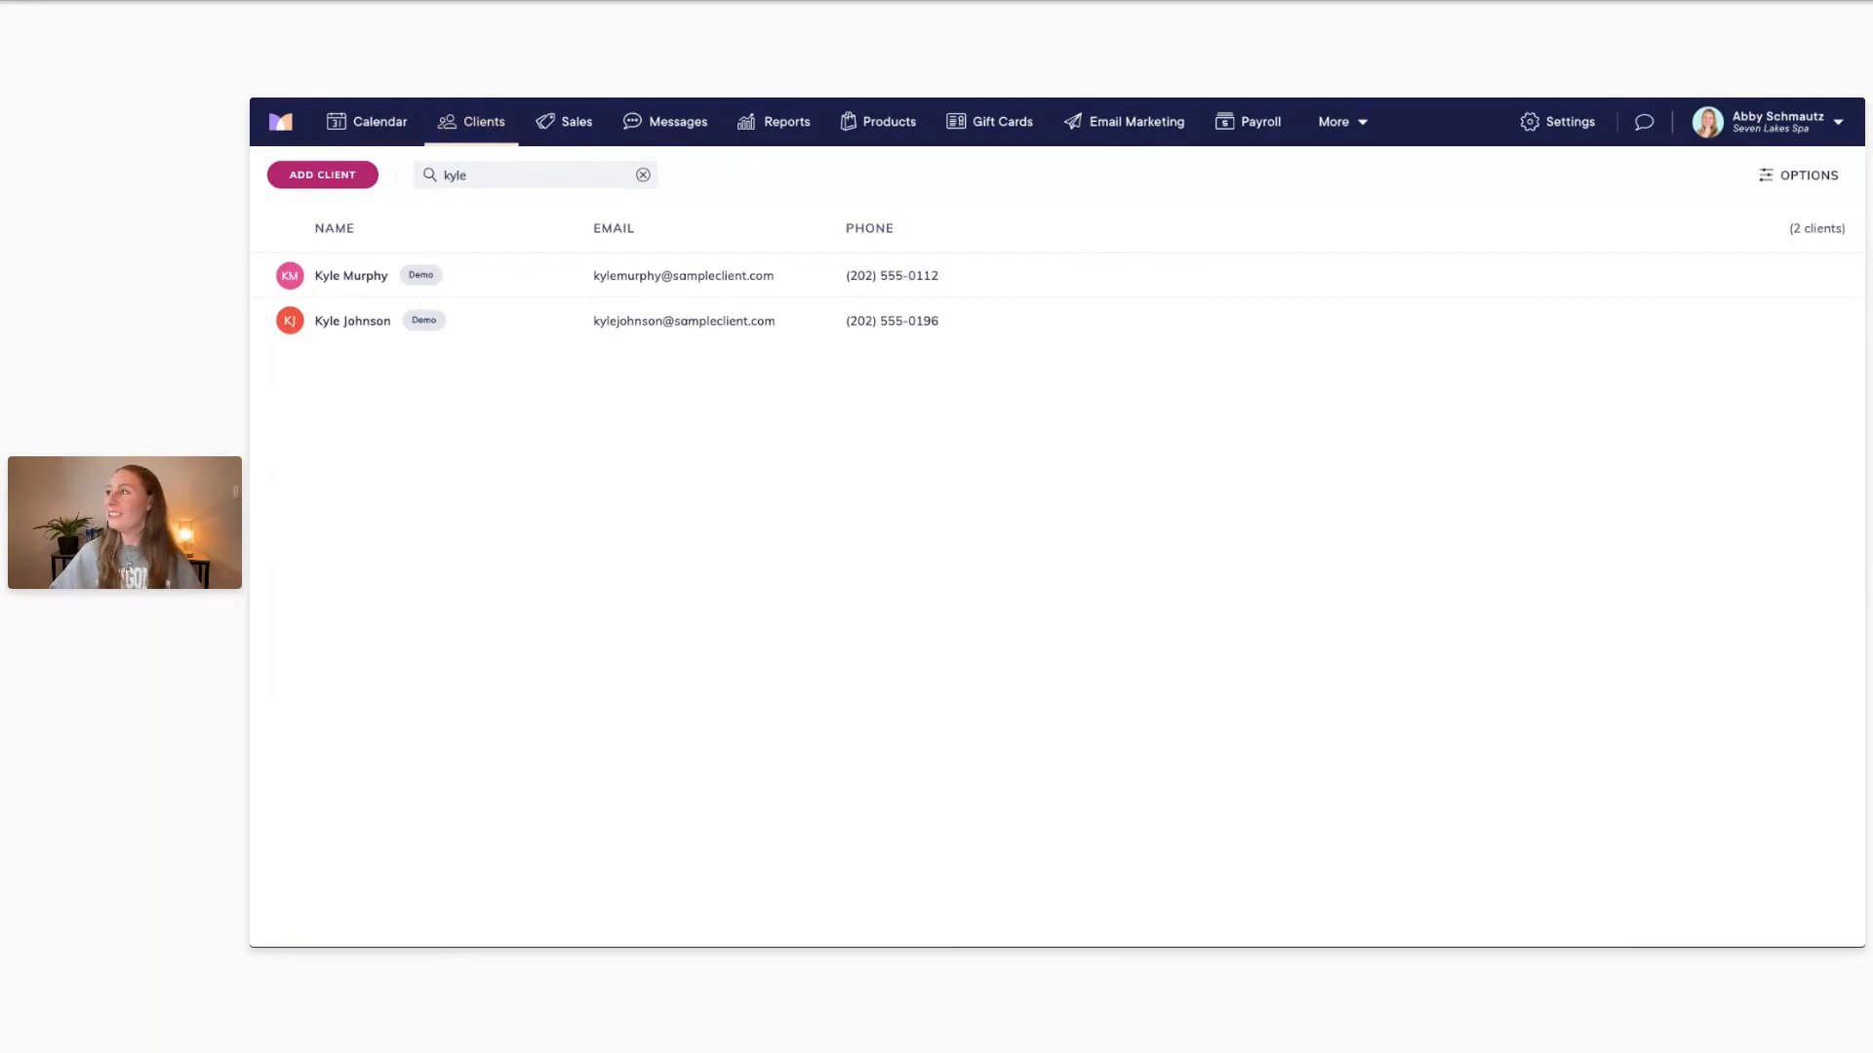
Open the Massage Client Intake Form template and review who fills it out, how often and for which appointments
{"action": "left_click", "coordinate": [1571, 127]}
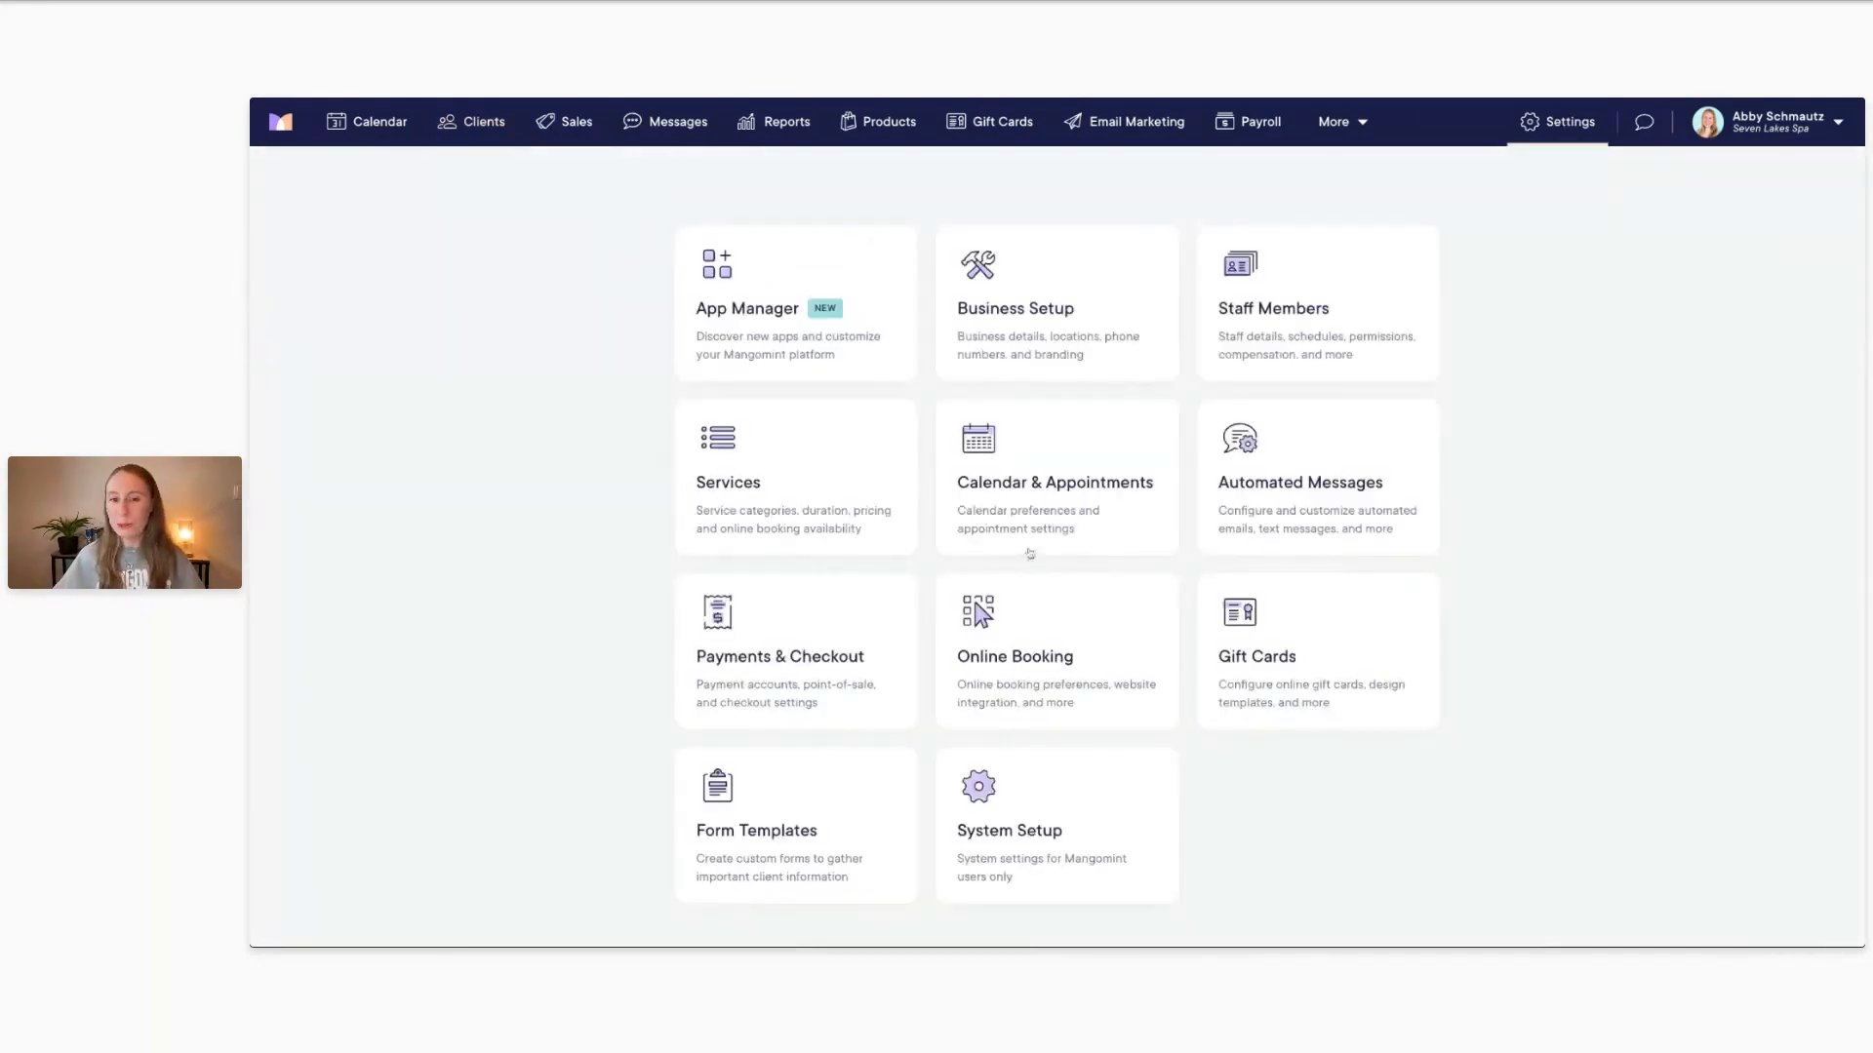
{"action": "left_click", "coordinate": [785, 813]}
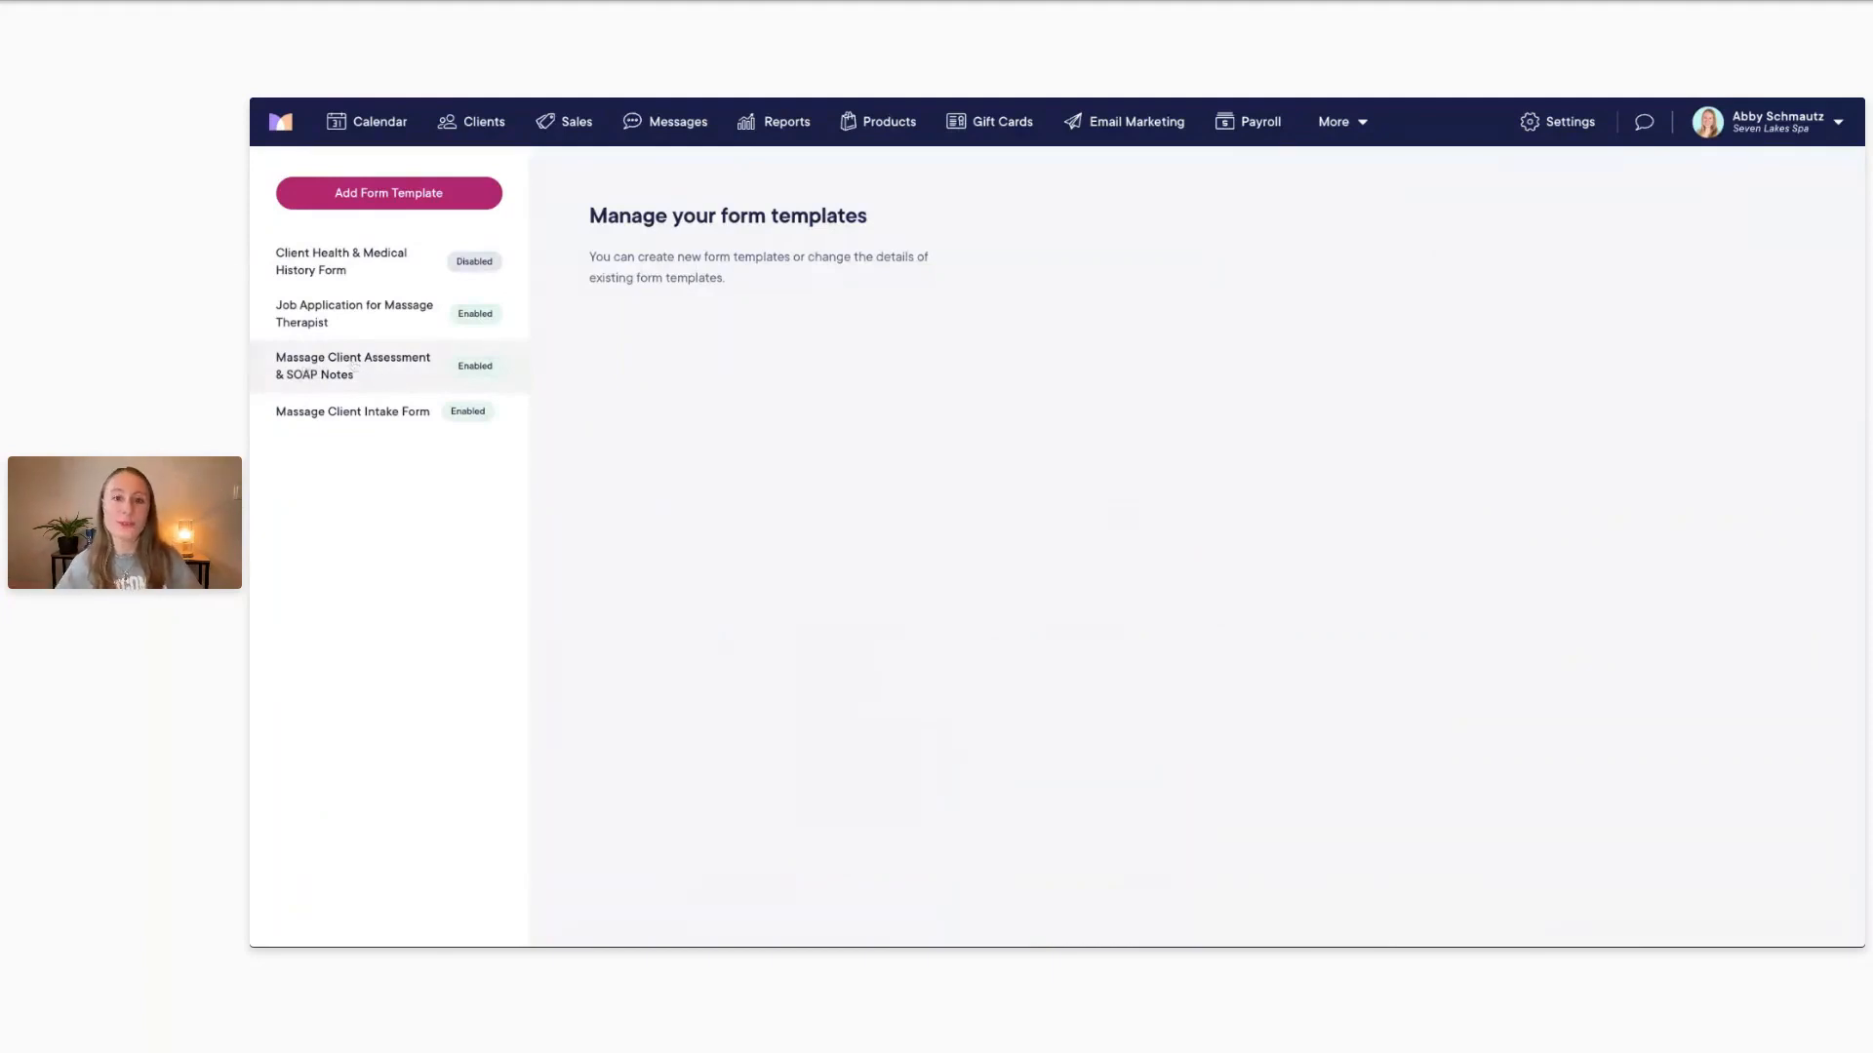
{"action": "left_click", "coordinate": [377, 425]}
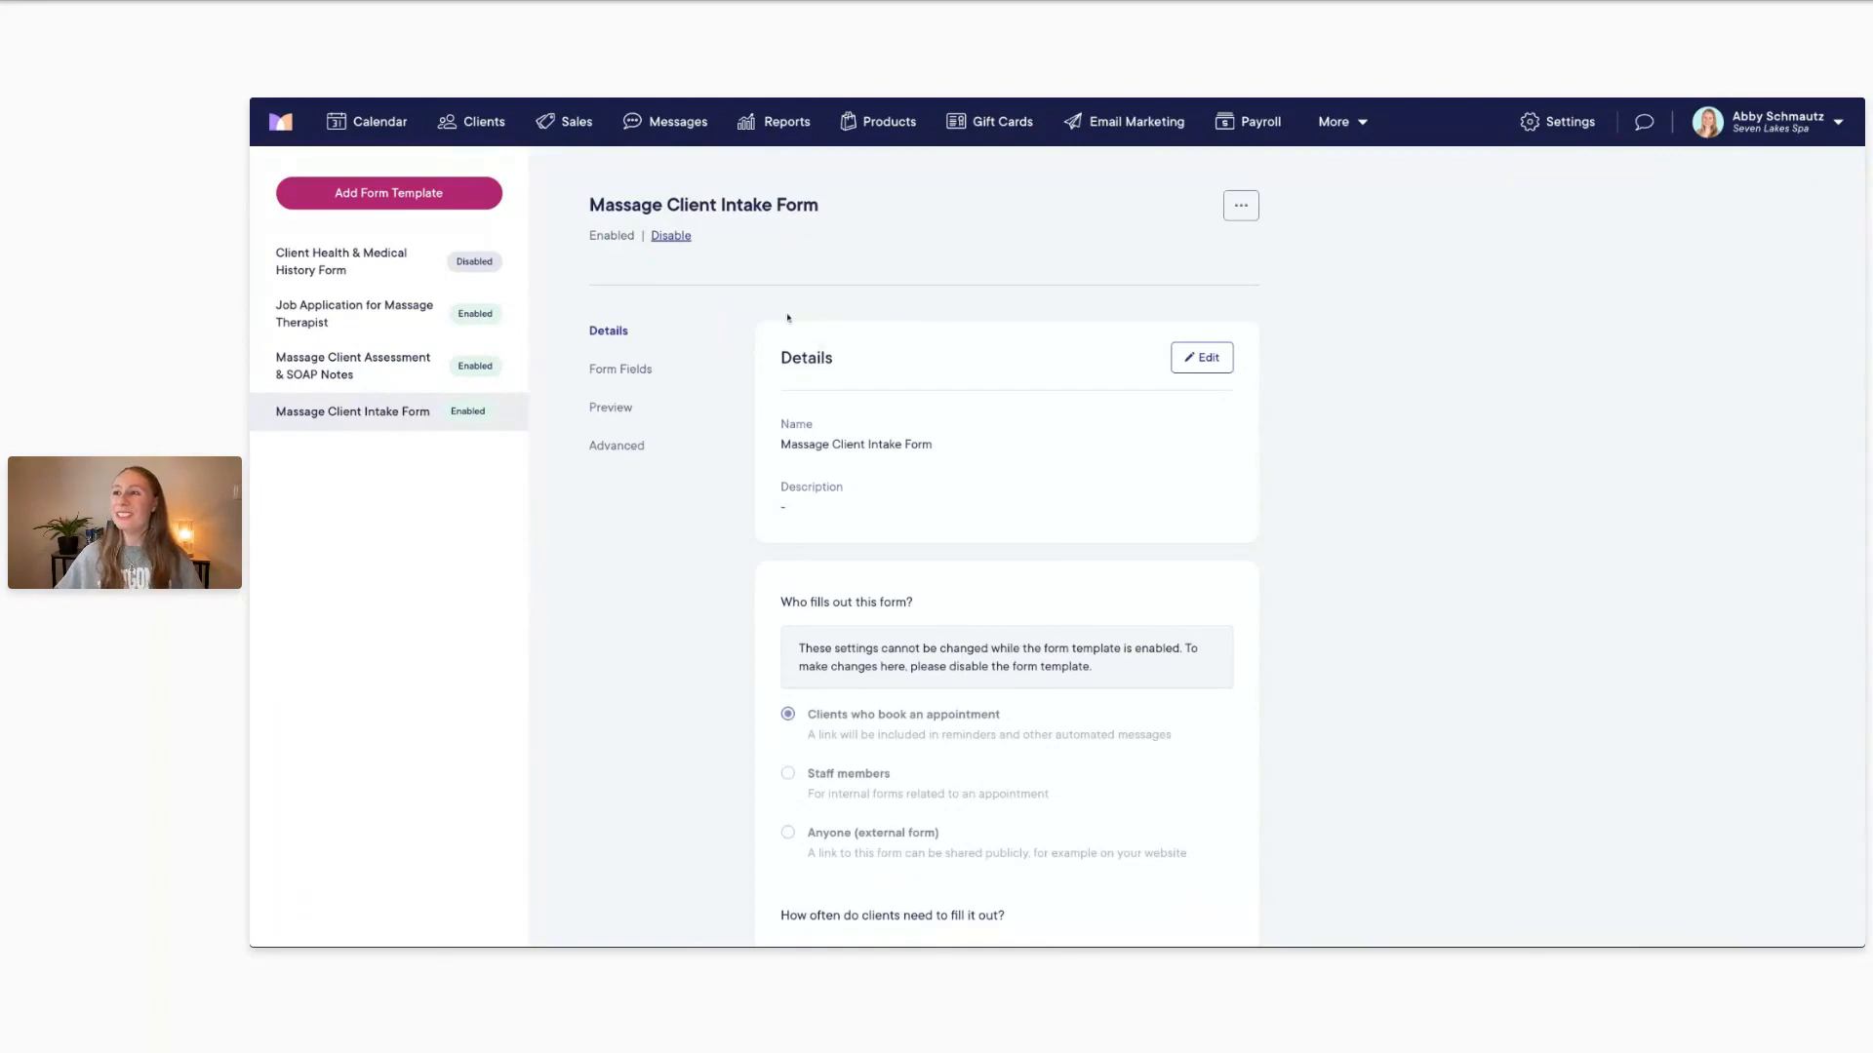
{"action": "scroll", "coordinate": [904, 308], "scroll_direction": "down", "scroll_amount": 1}
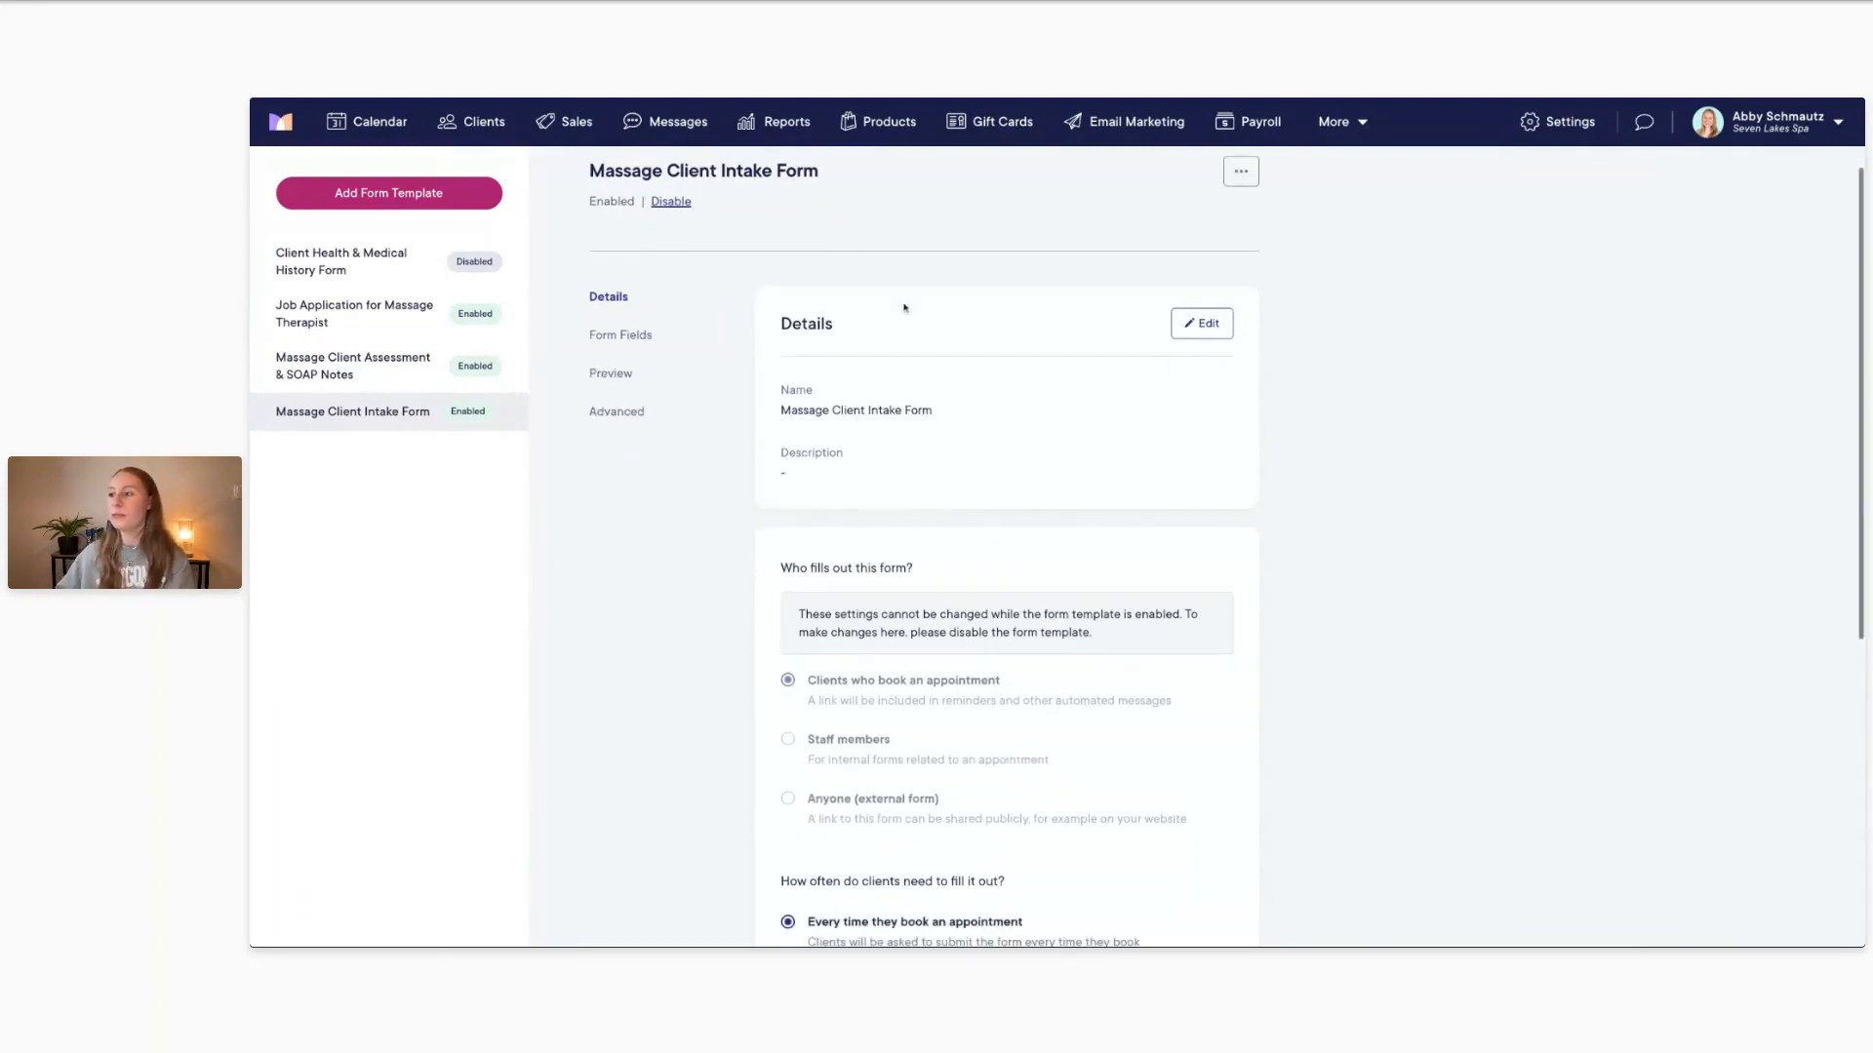
{"action": "scroll", "coordinate": [904, 308], "scroll_direction": "down", "scroll_amount": 5}
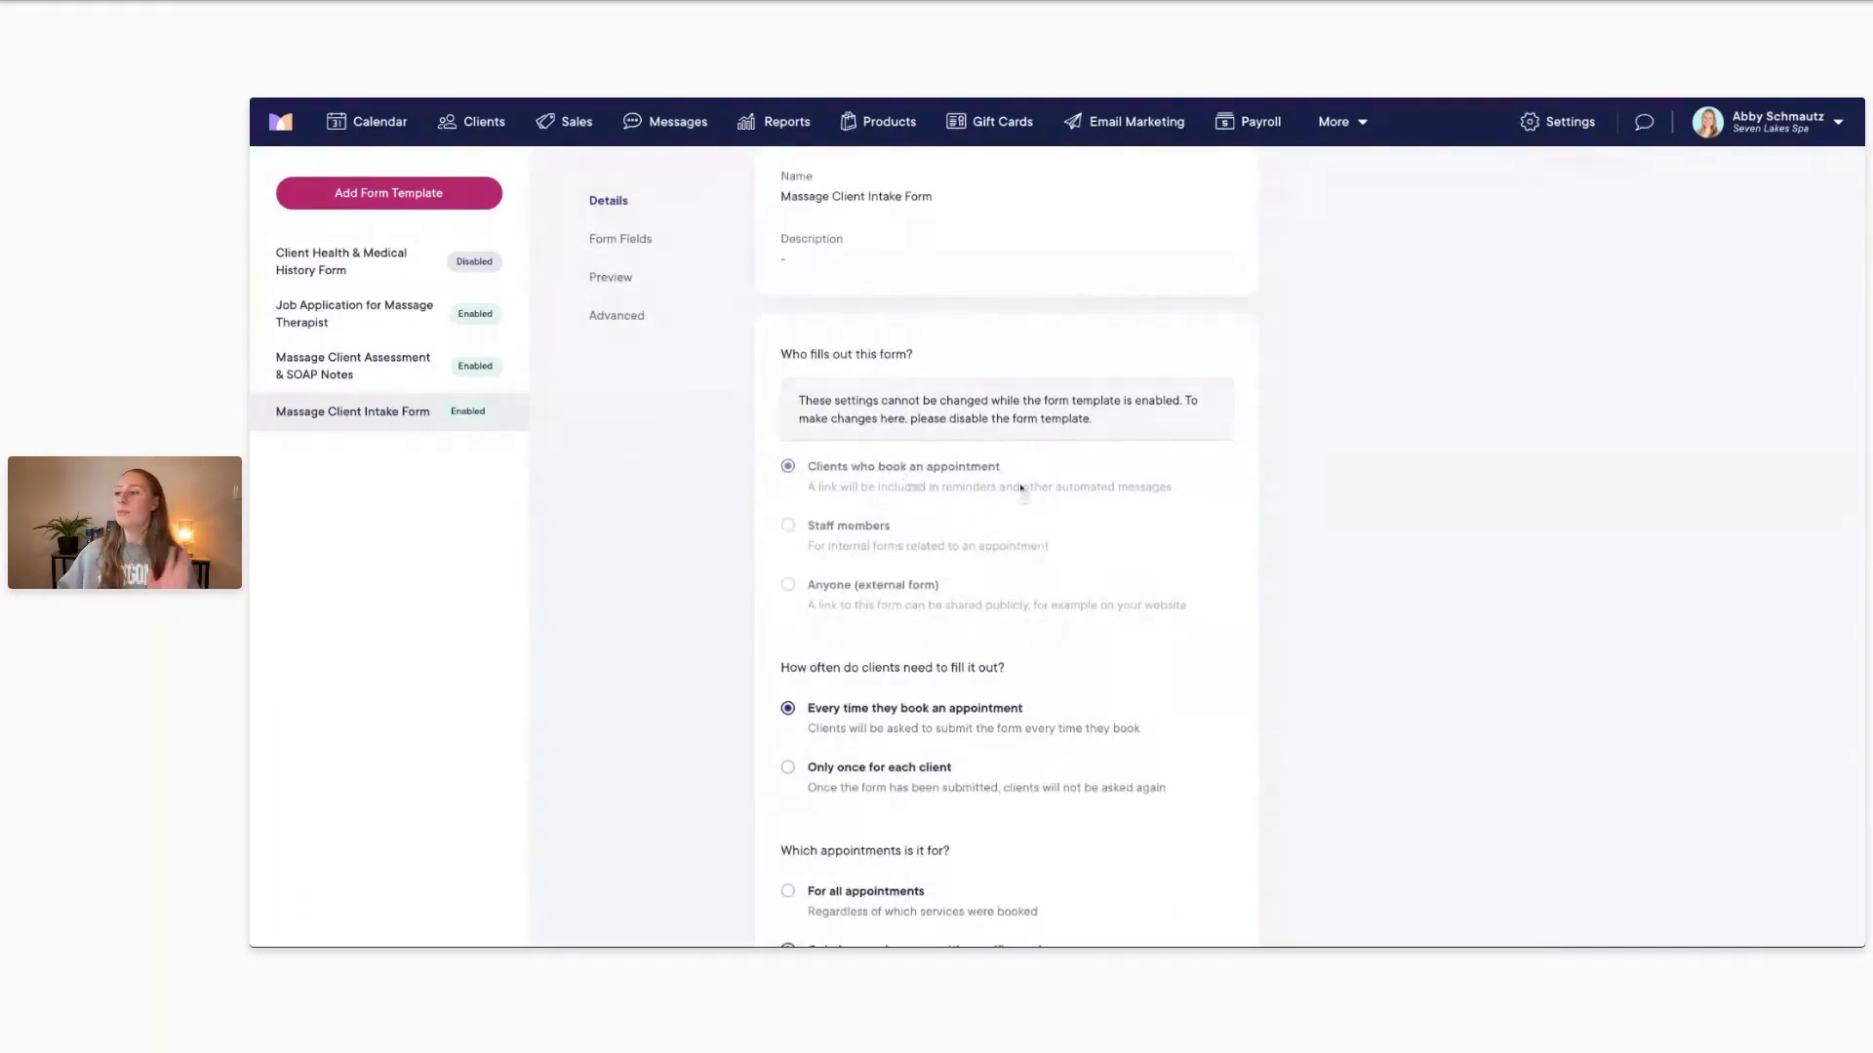
{"action": "scroll", "coordinate": [917, 492], "scroll_direction": "down", "scroll_amount": 3}
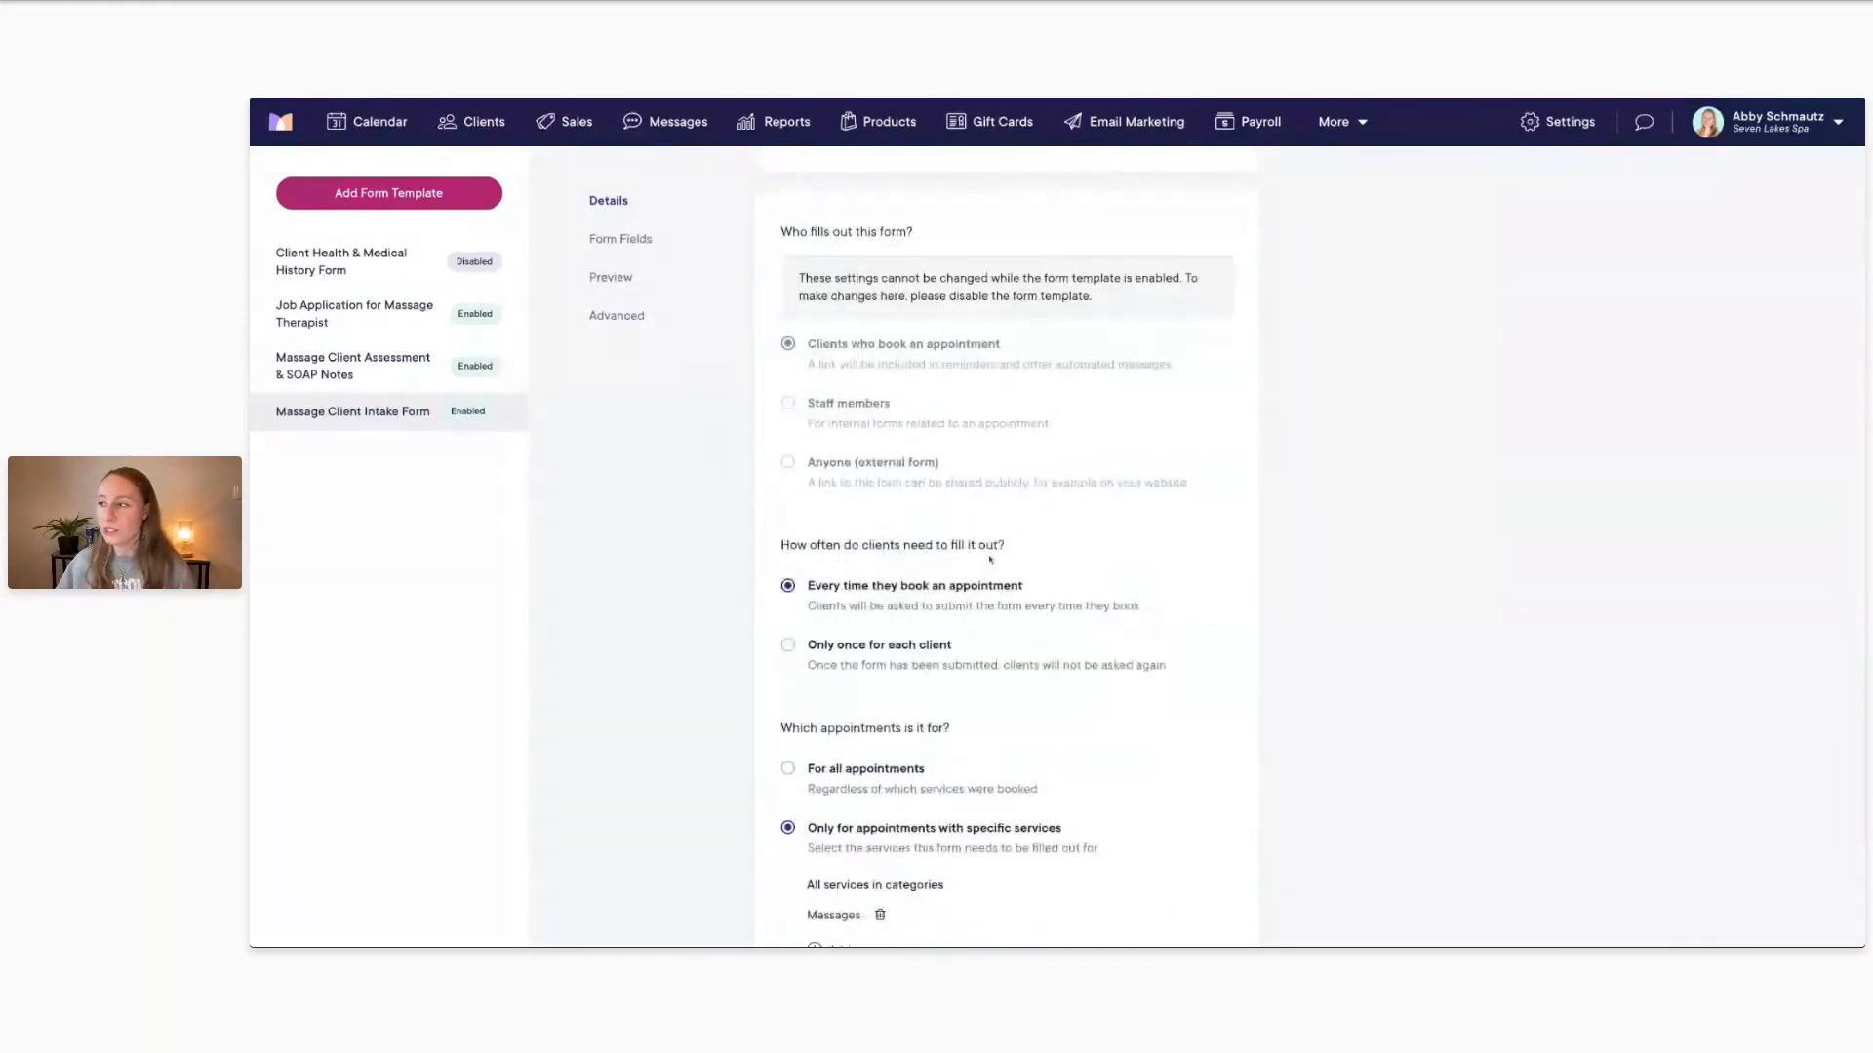
{"action": "scroll", "coordinate": [956, 532], "scroll_direction": "down", "scroll_amount": 2}
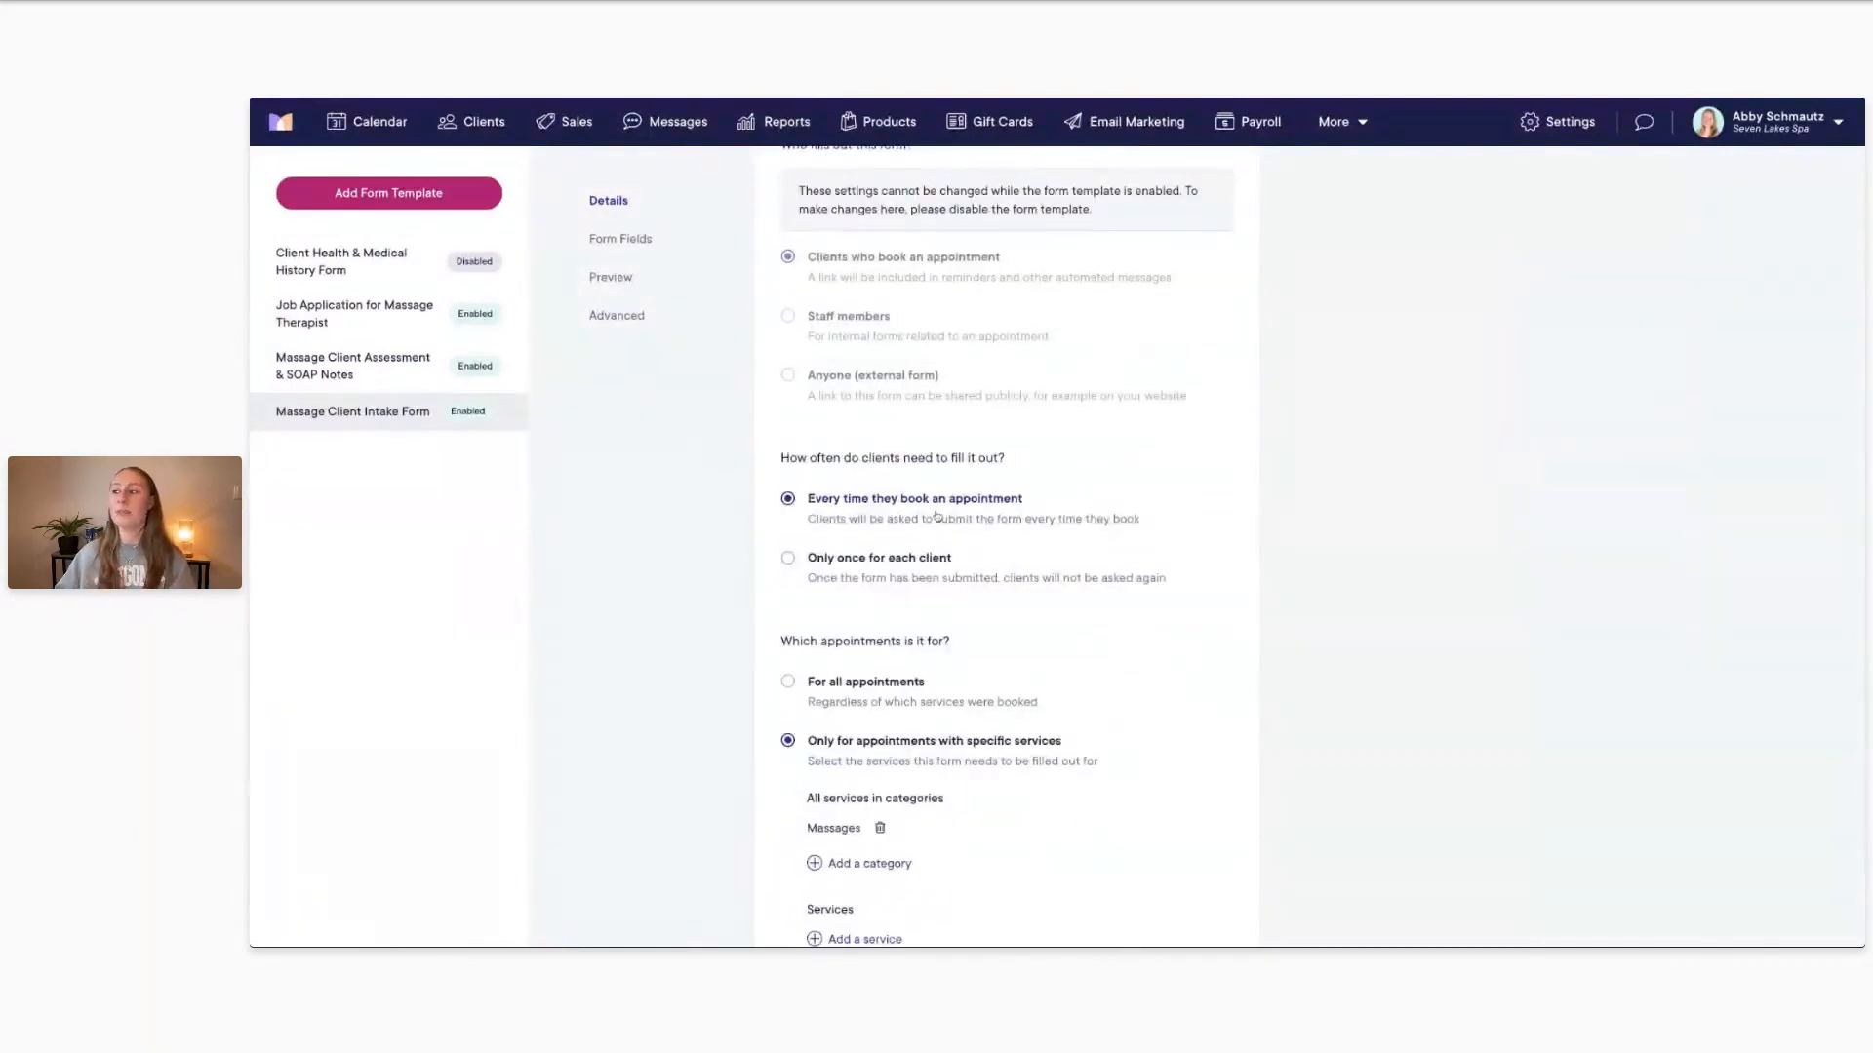
{"action": "scroll", "coordinate": [935, 515], "scroll_direction": "down", "scroll_amount": 2}
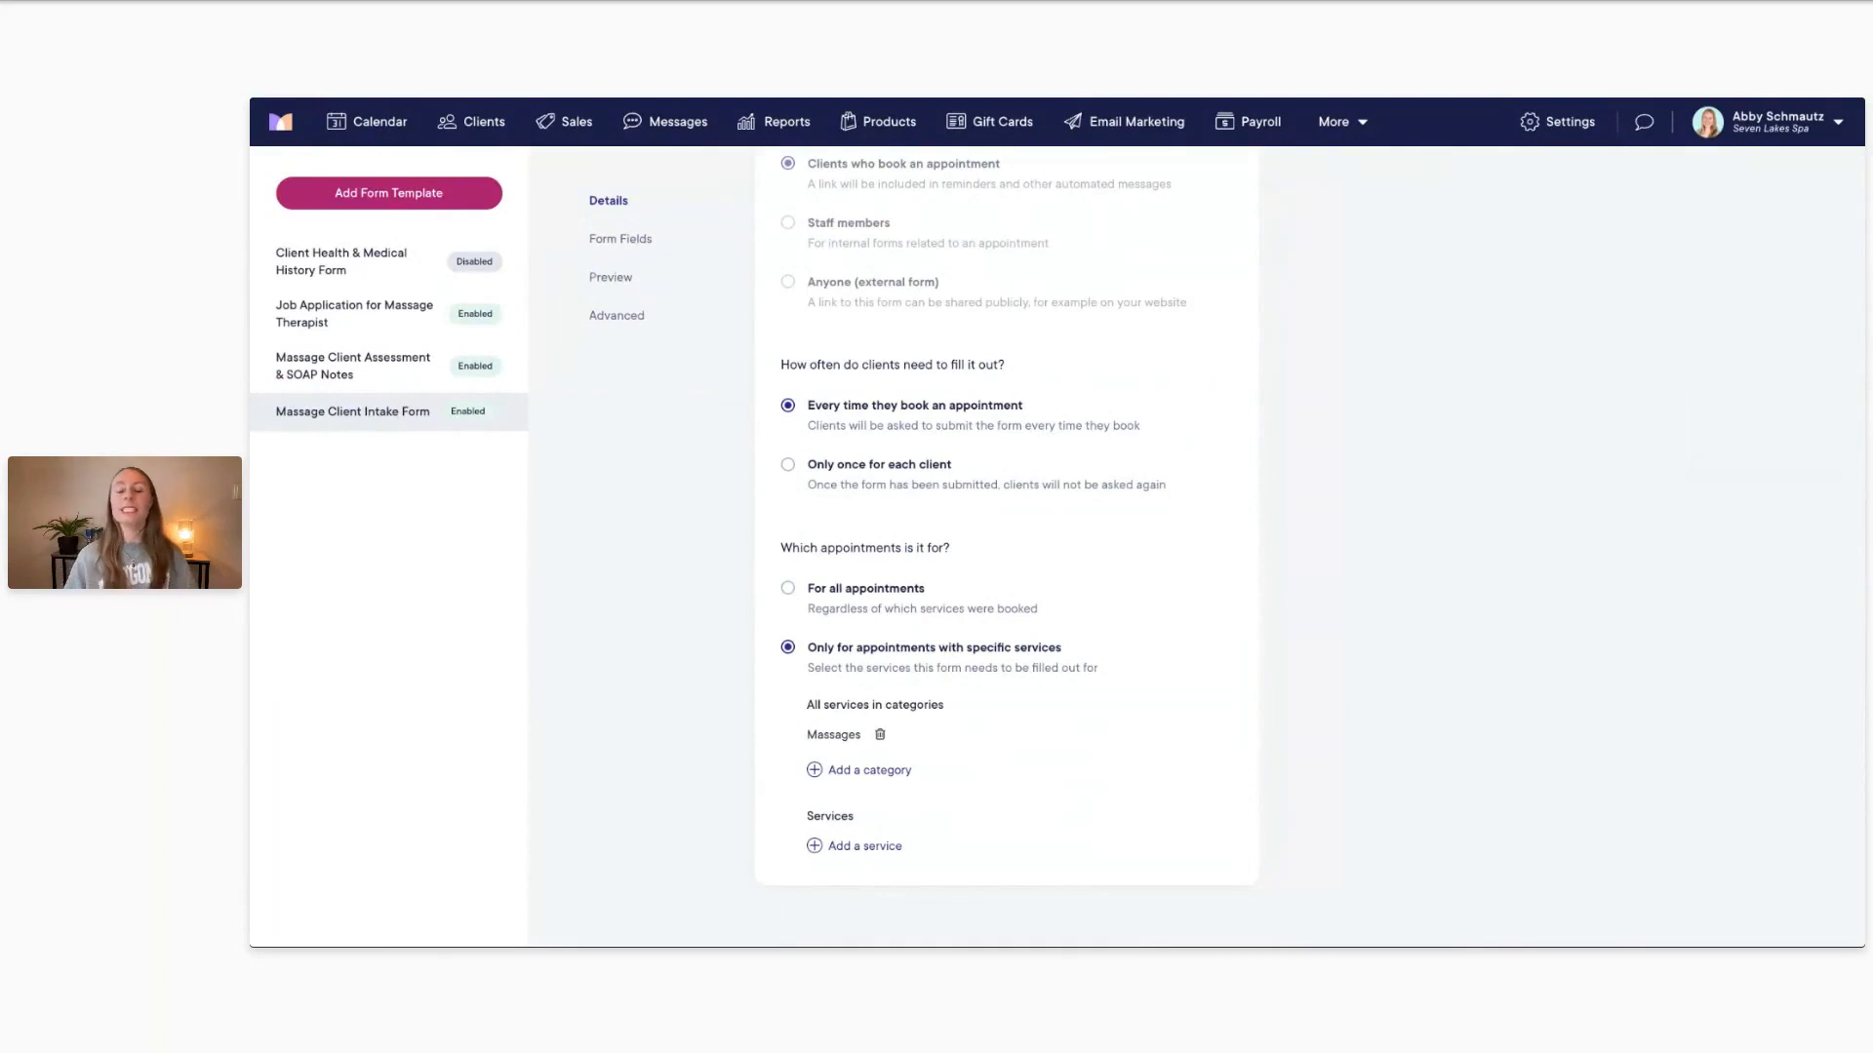
Review the intake form's fields and open the image markup field about preferred massage focus areas to examine its settings
{"action": "left_click", "coordinate": [617, 242]}
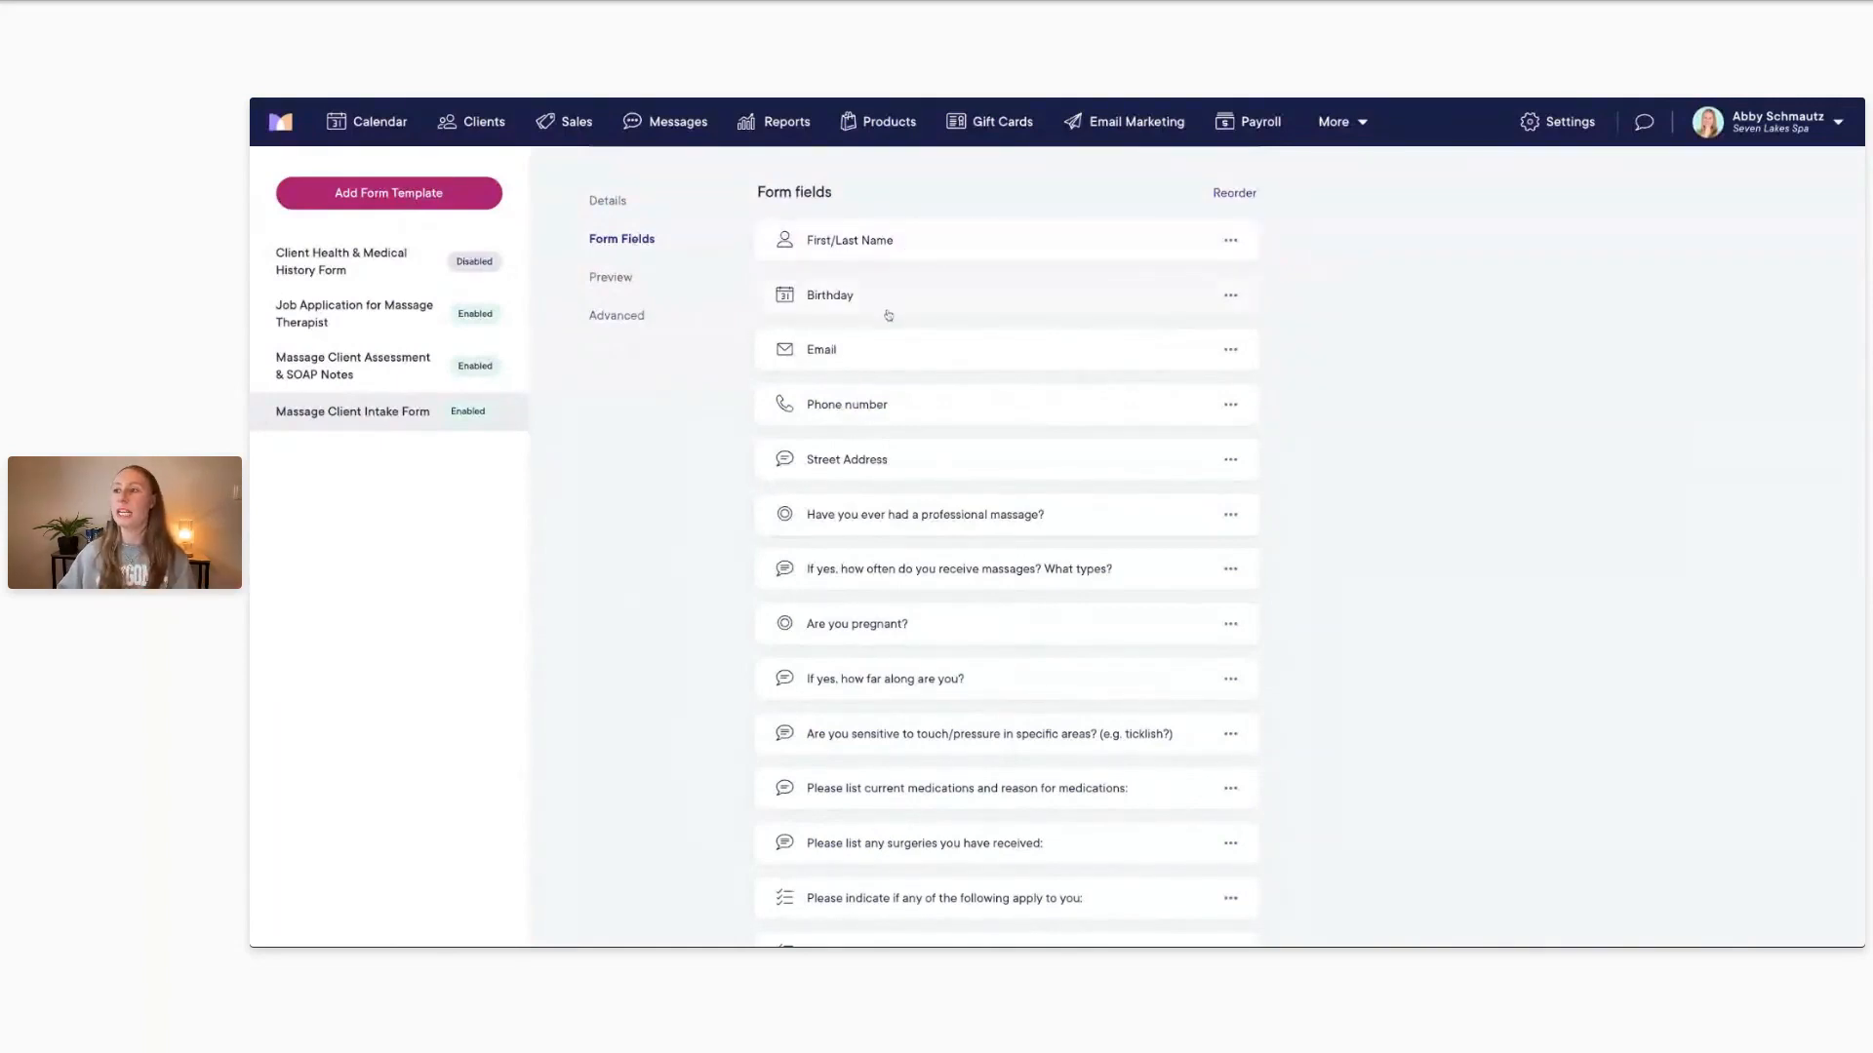
{"action": "scroll", "coordinate": [858, 369], "scroll_direction": "down", "scroll_amount": 1}
{"action": "scroll", "coordinate": [944, 376], "scroll_direction": "down", "scroll_amount": 1}
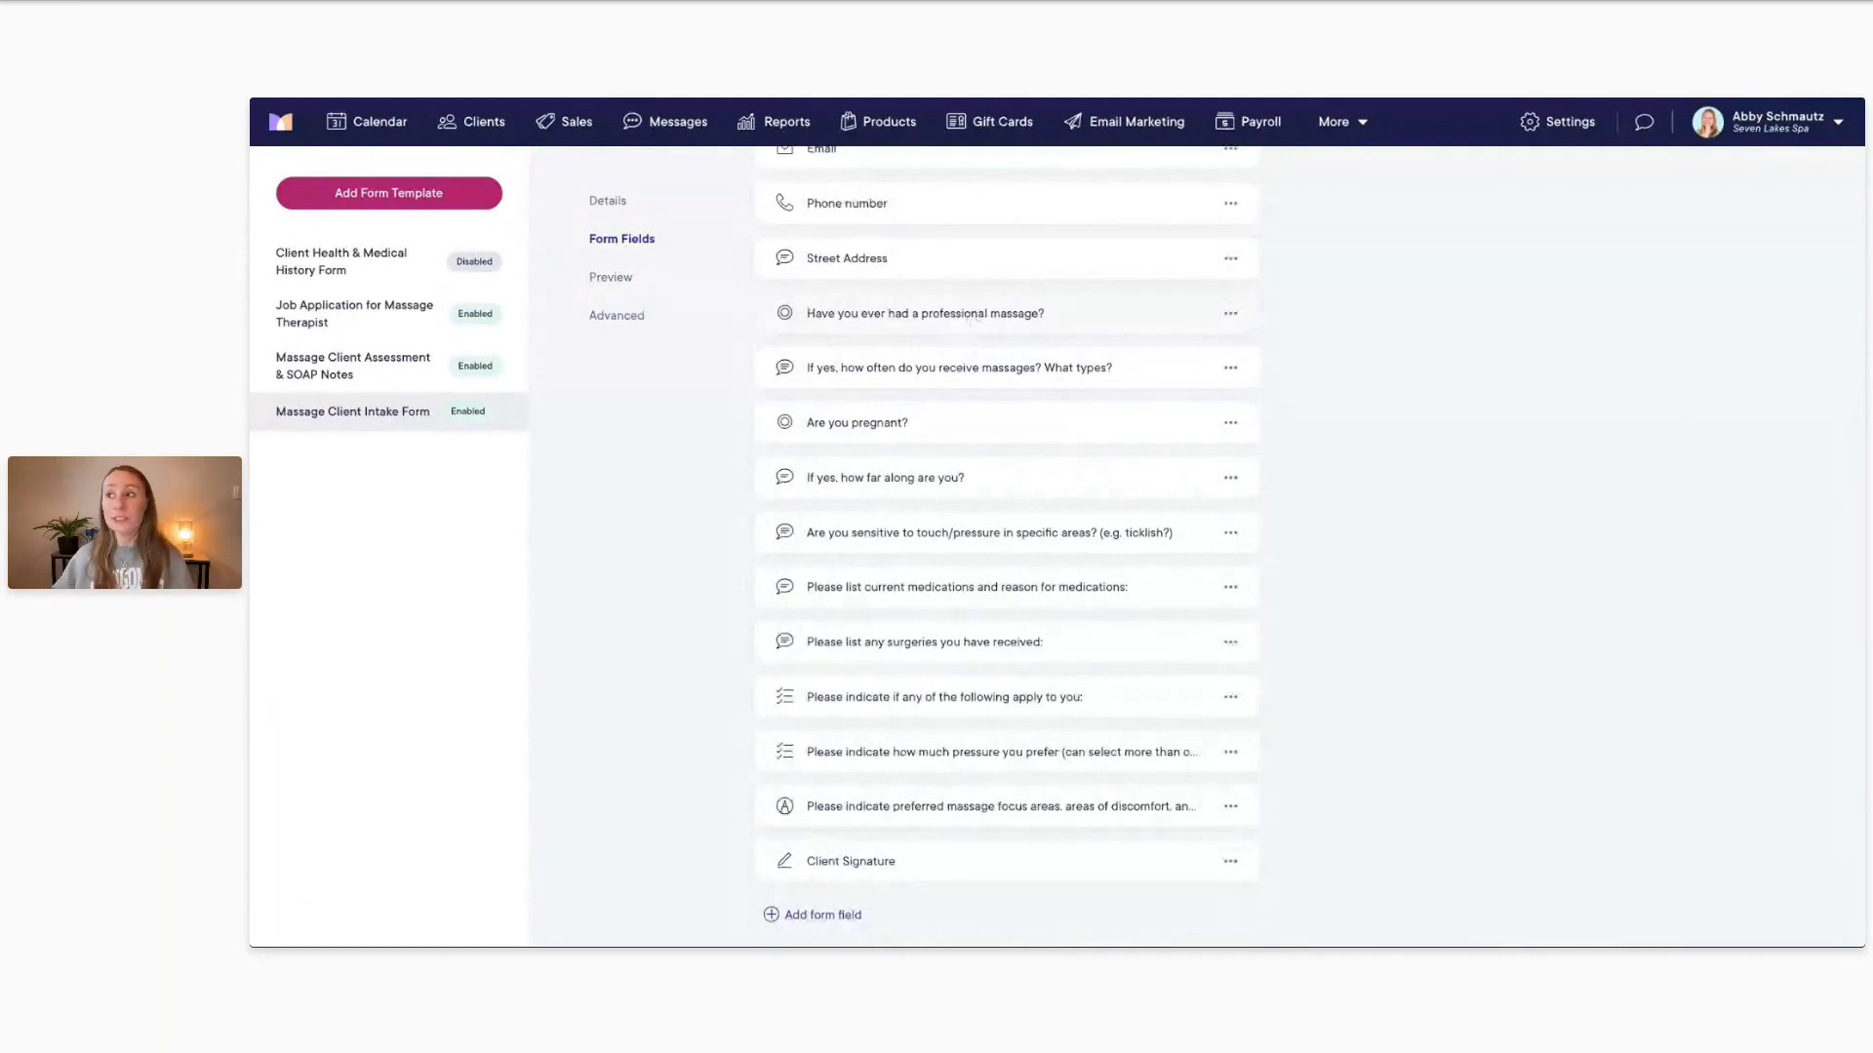
{"action": "scroll", "coordinate": [1035, 386], "scroll_direction": "down", "scroll_amount": 1}
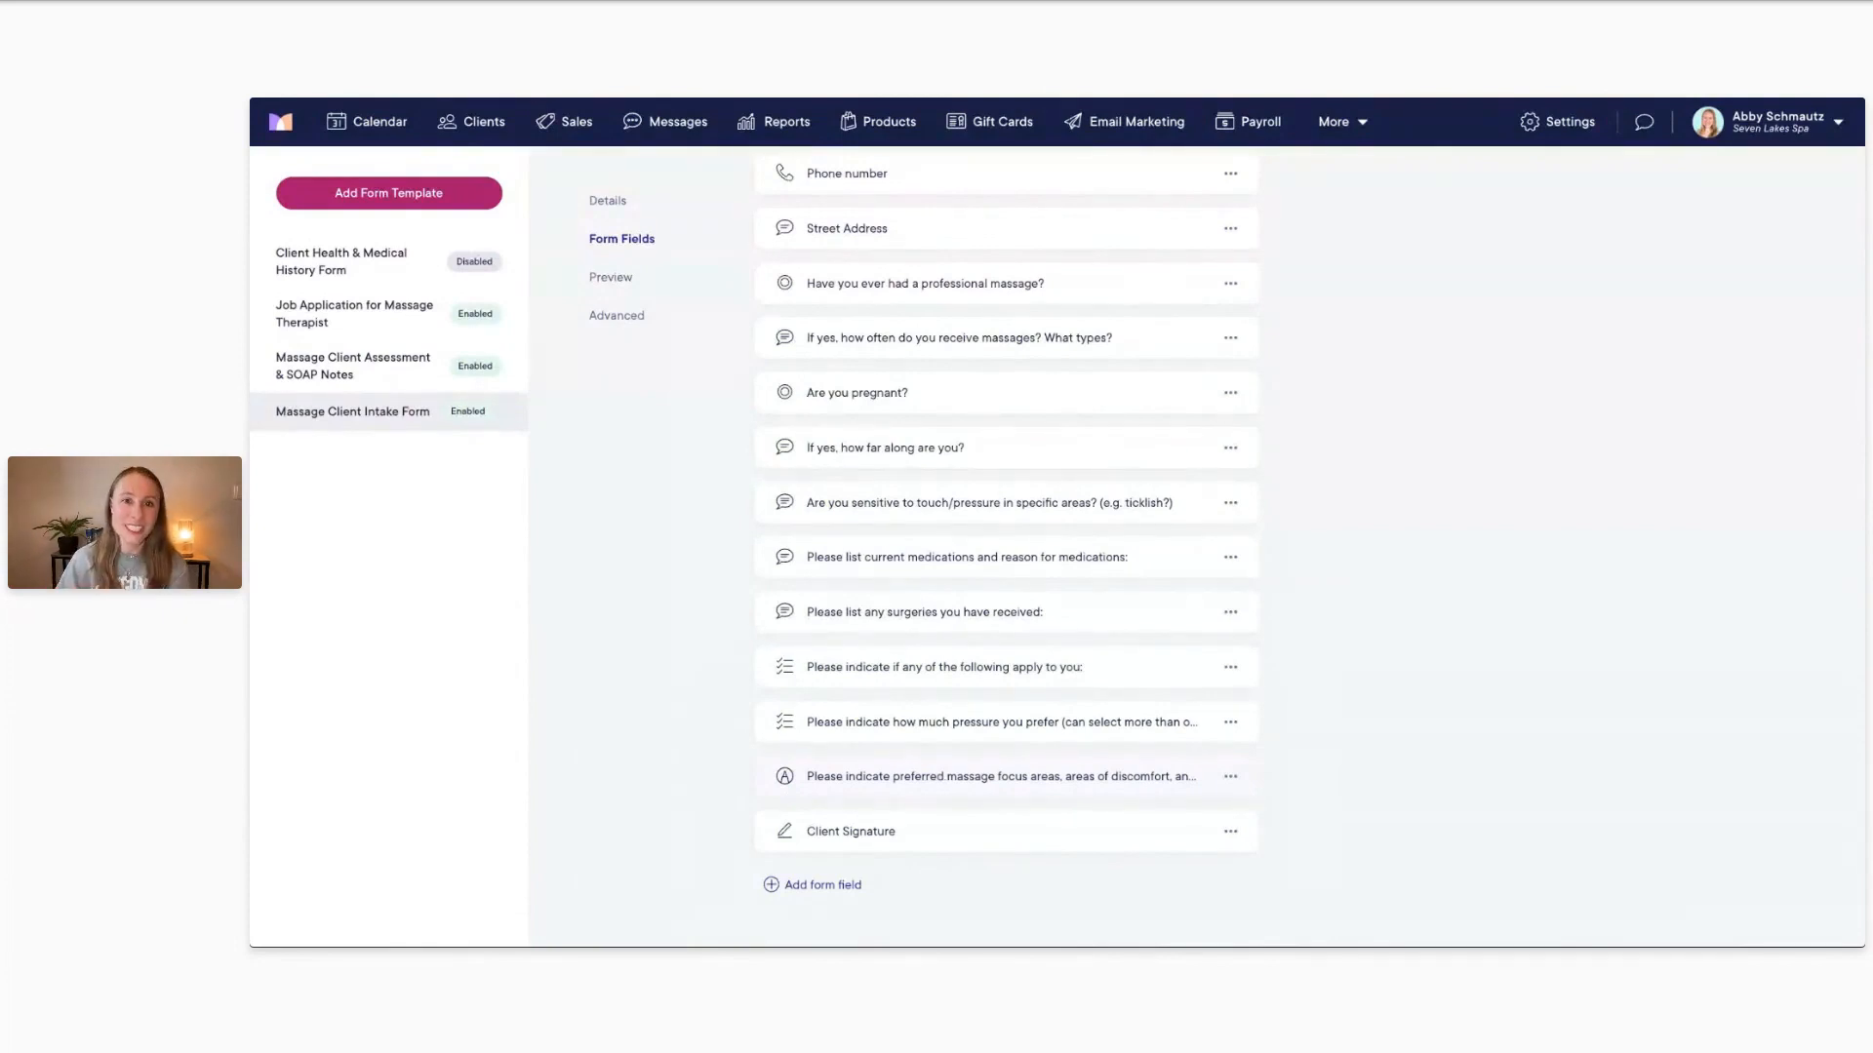
{"action": "left_click", "coordinate": [899, 780]}
{"action": "scroll", "coordinate": [907, 782], "scroll_direction": "up", "scroll_amount": 3}
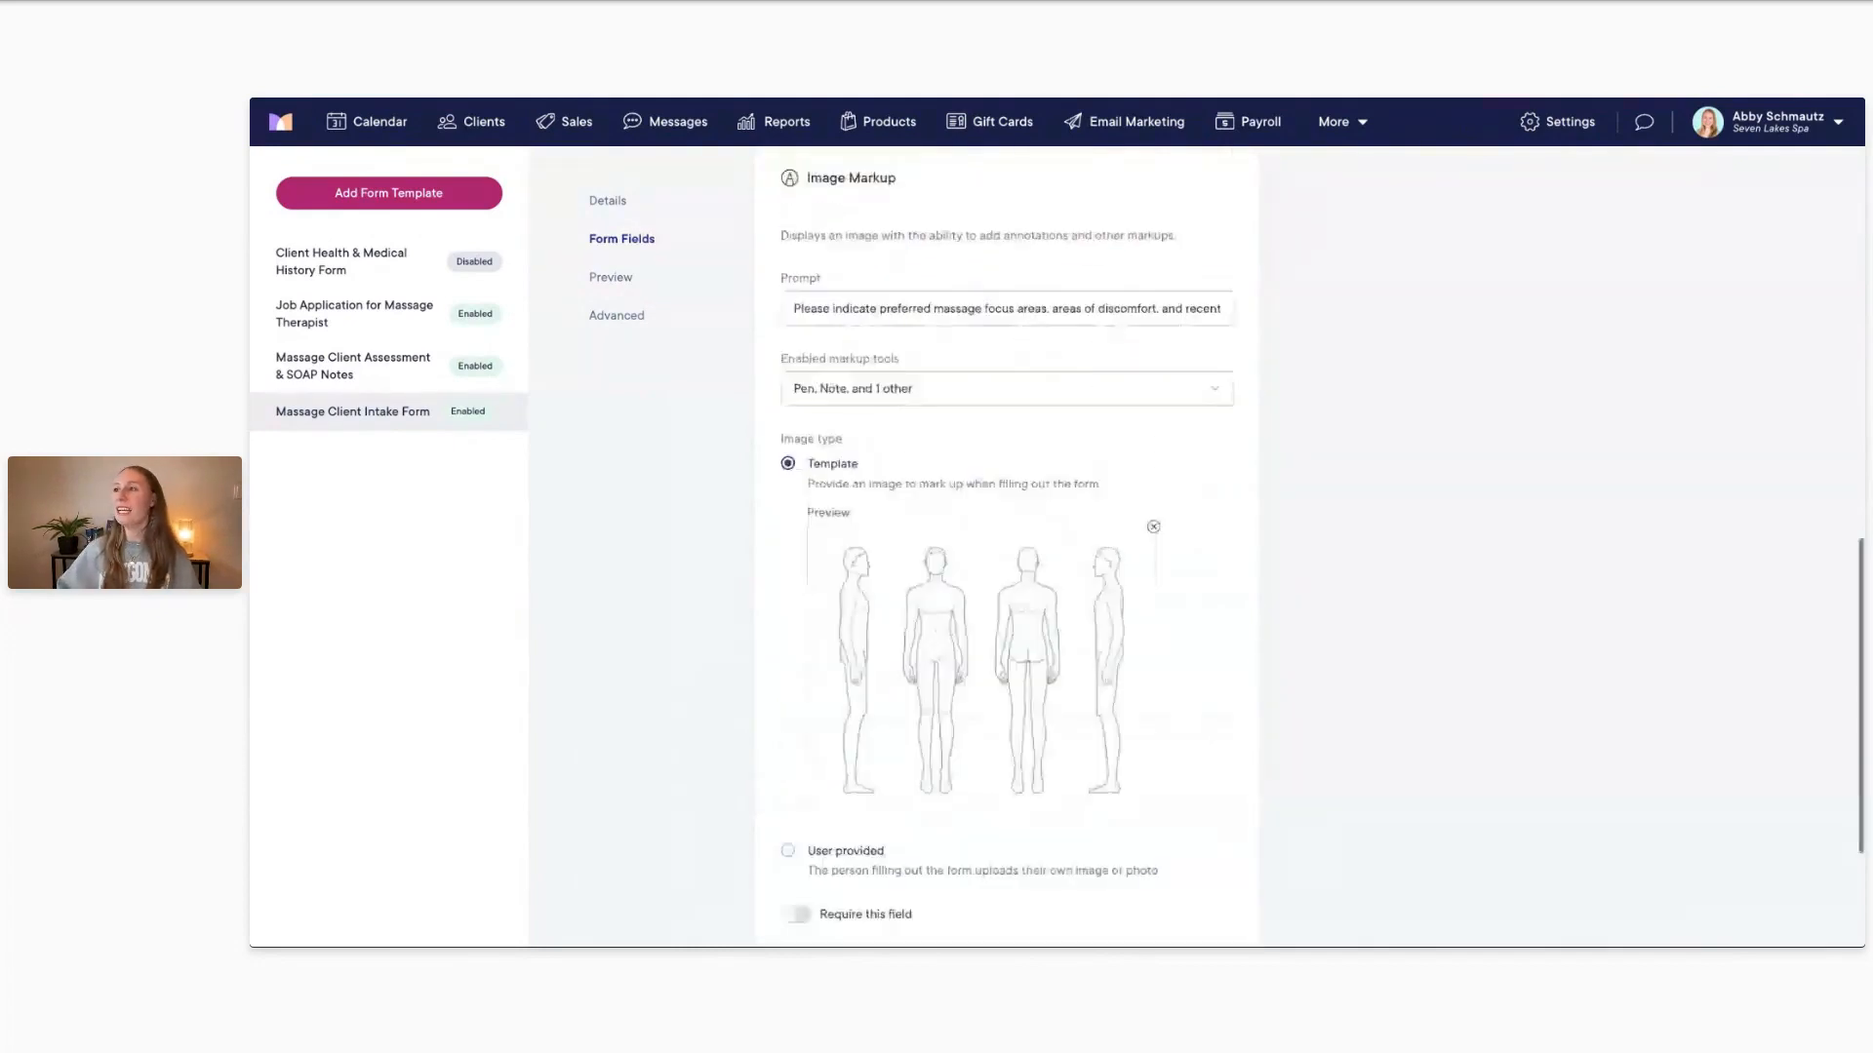
{"action": "scroll", "coordinate": [1016, 762], "scroll_direction": "up", "scroll_amount": 3}
{"action": "scroll", "coordinate": [1017, 763], "scroll_direction": "down", "scroll_amount": 2}
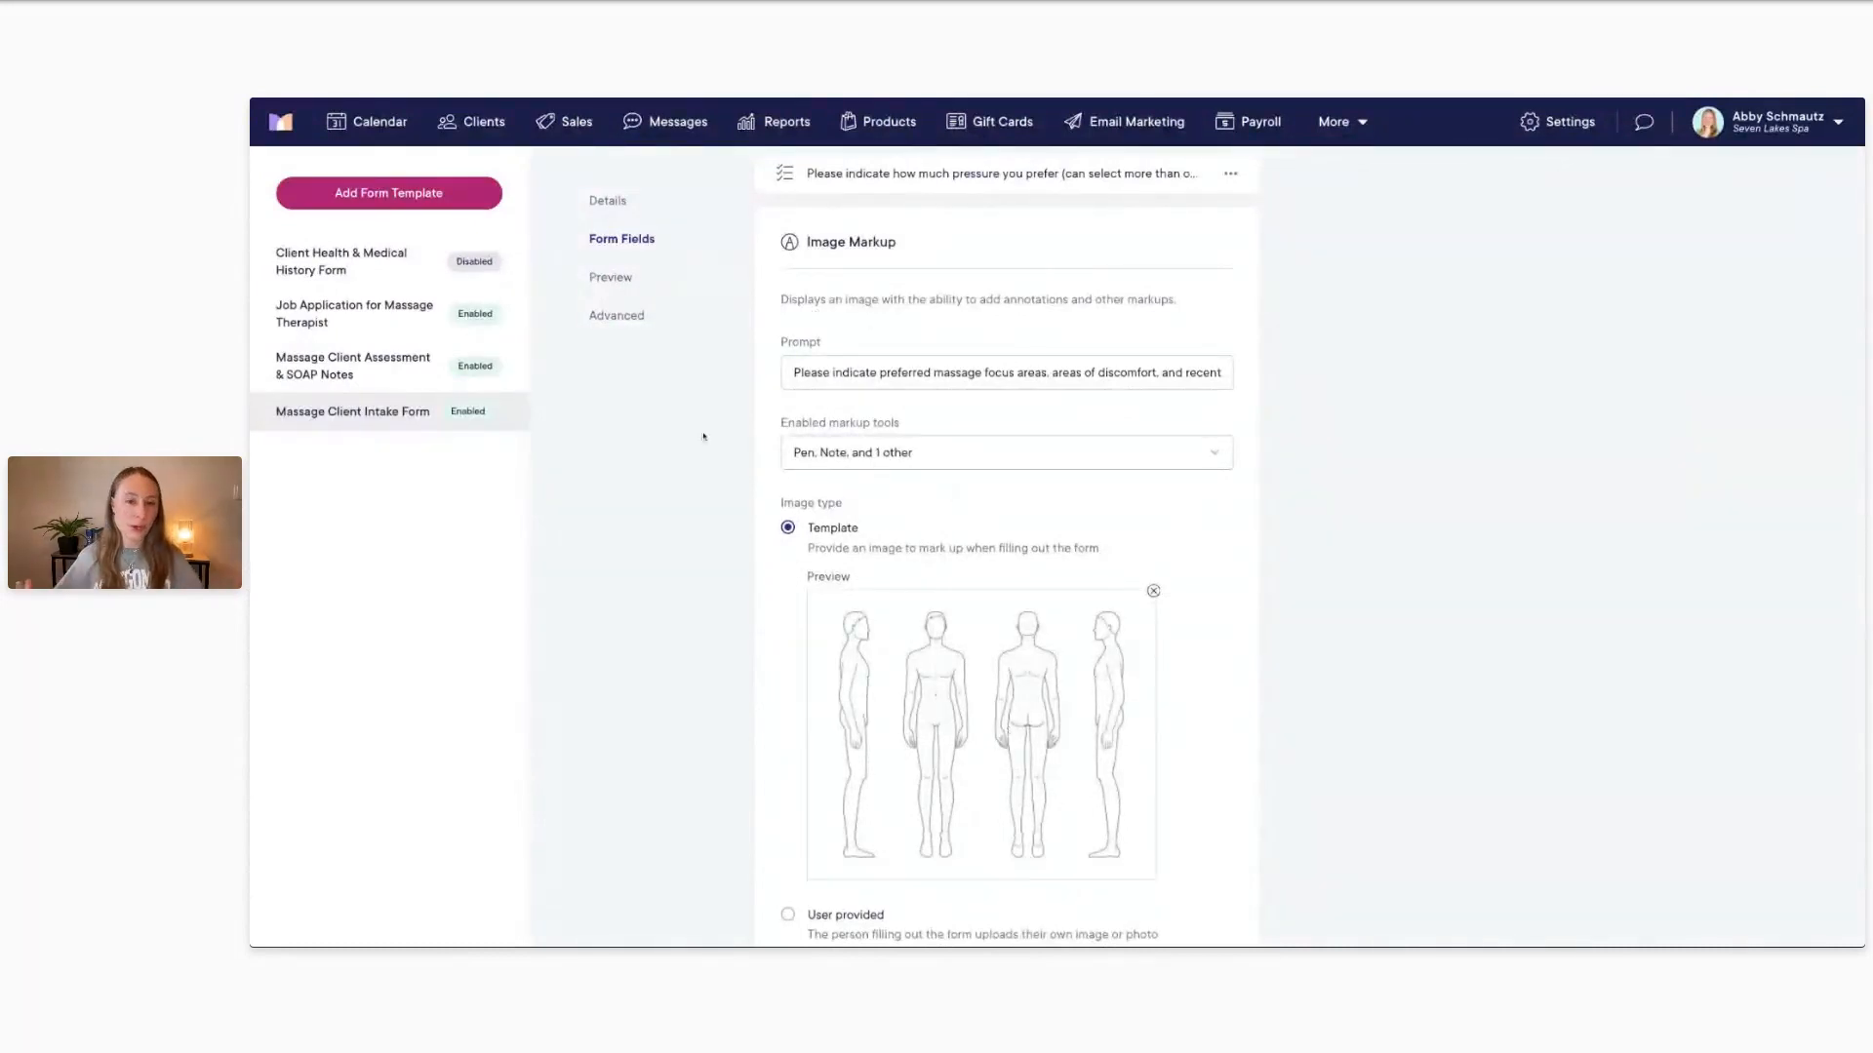
Review the focus-area markup field's full prompt, enabled markup tools and image type, and save the field
{"action": "left_click", "coordinate": [841, 374]}
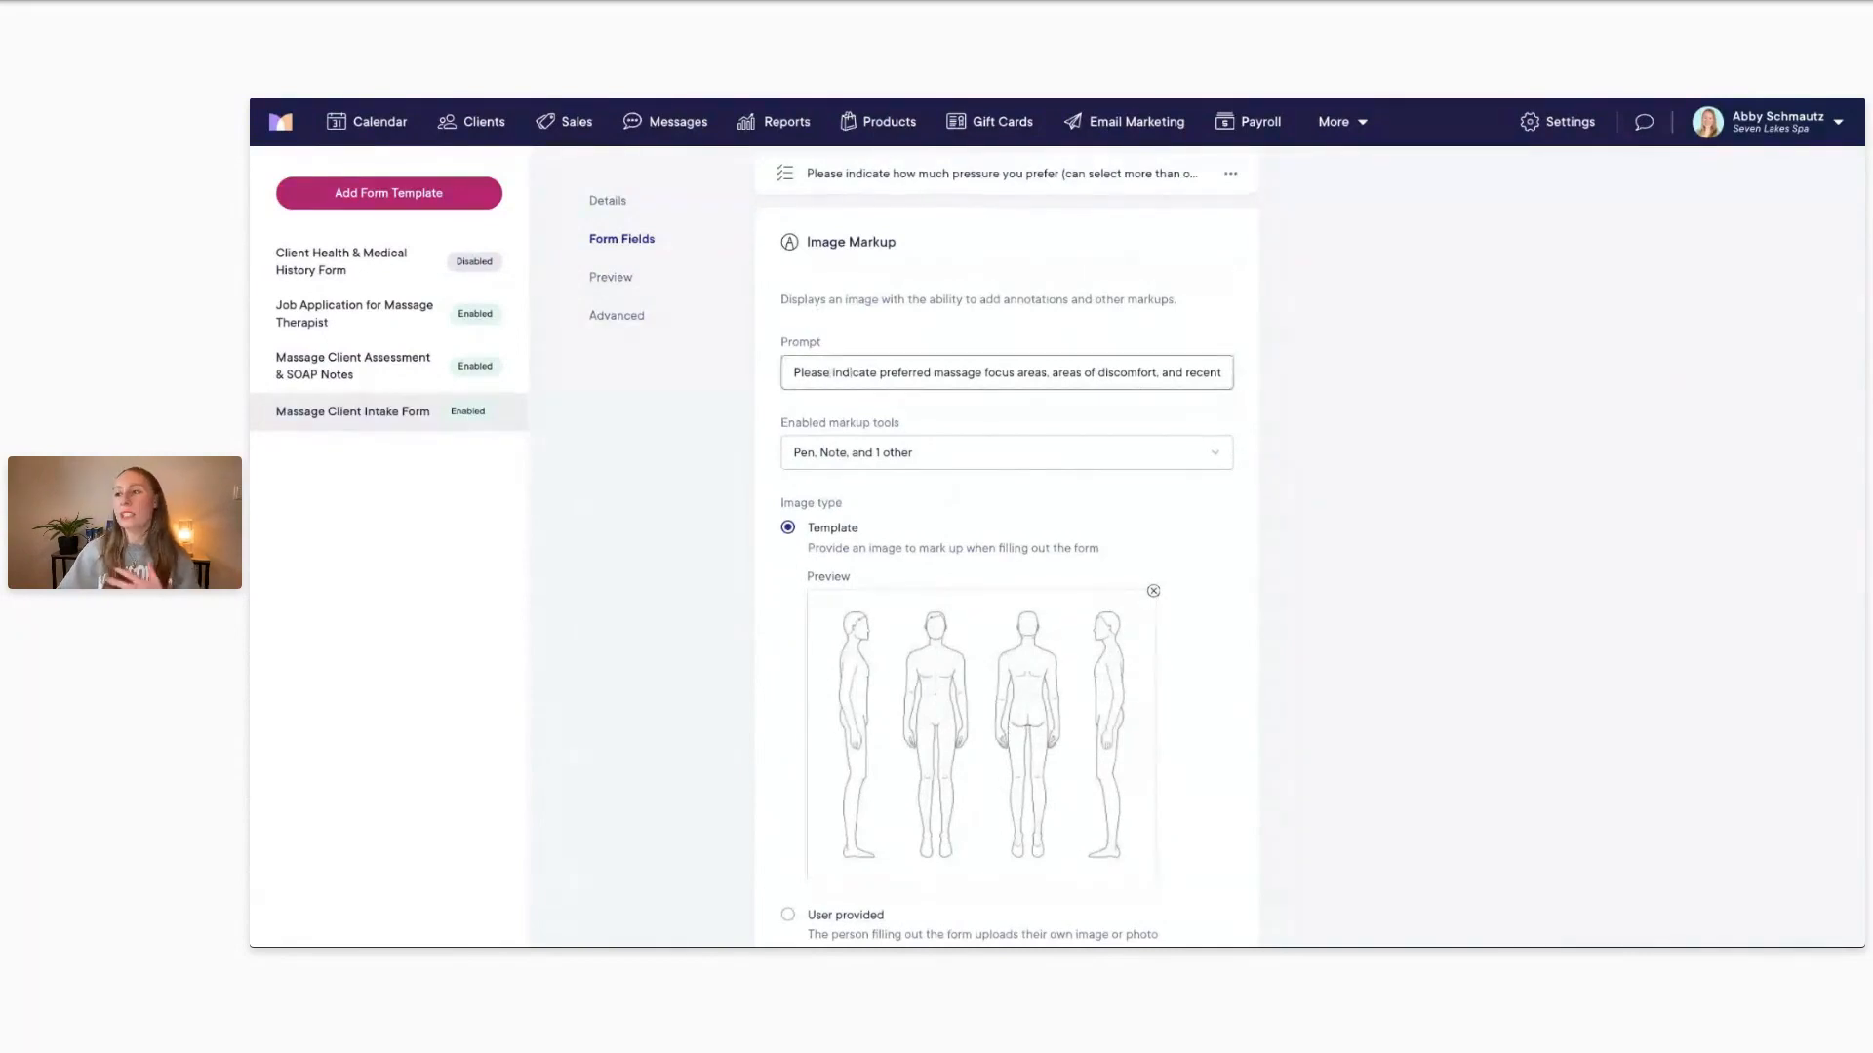
{"action": "scroll", "coordinate": [953, 373], "scroll_direction": "right", "scroll_amount": 1}
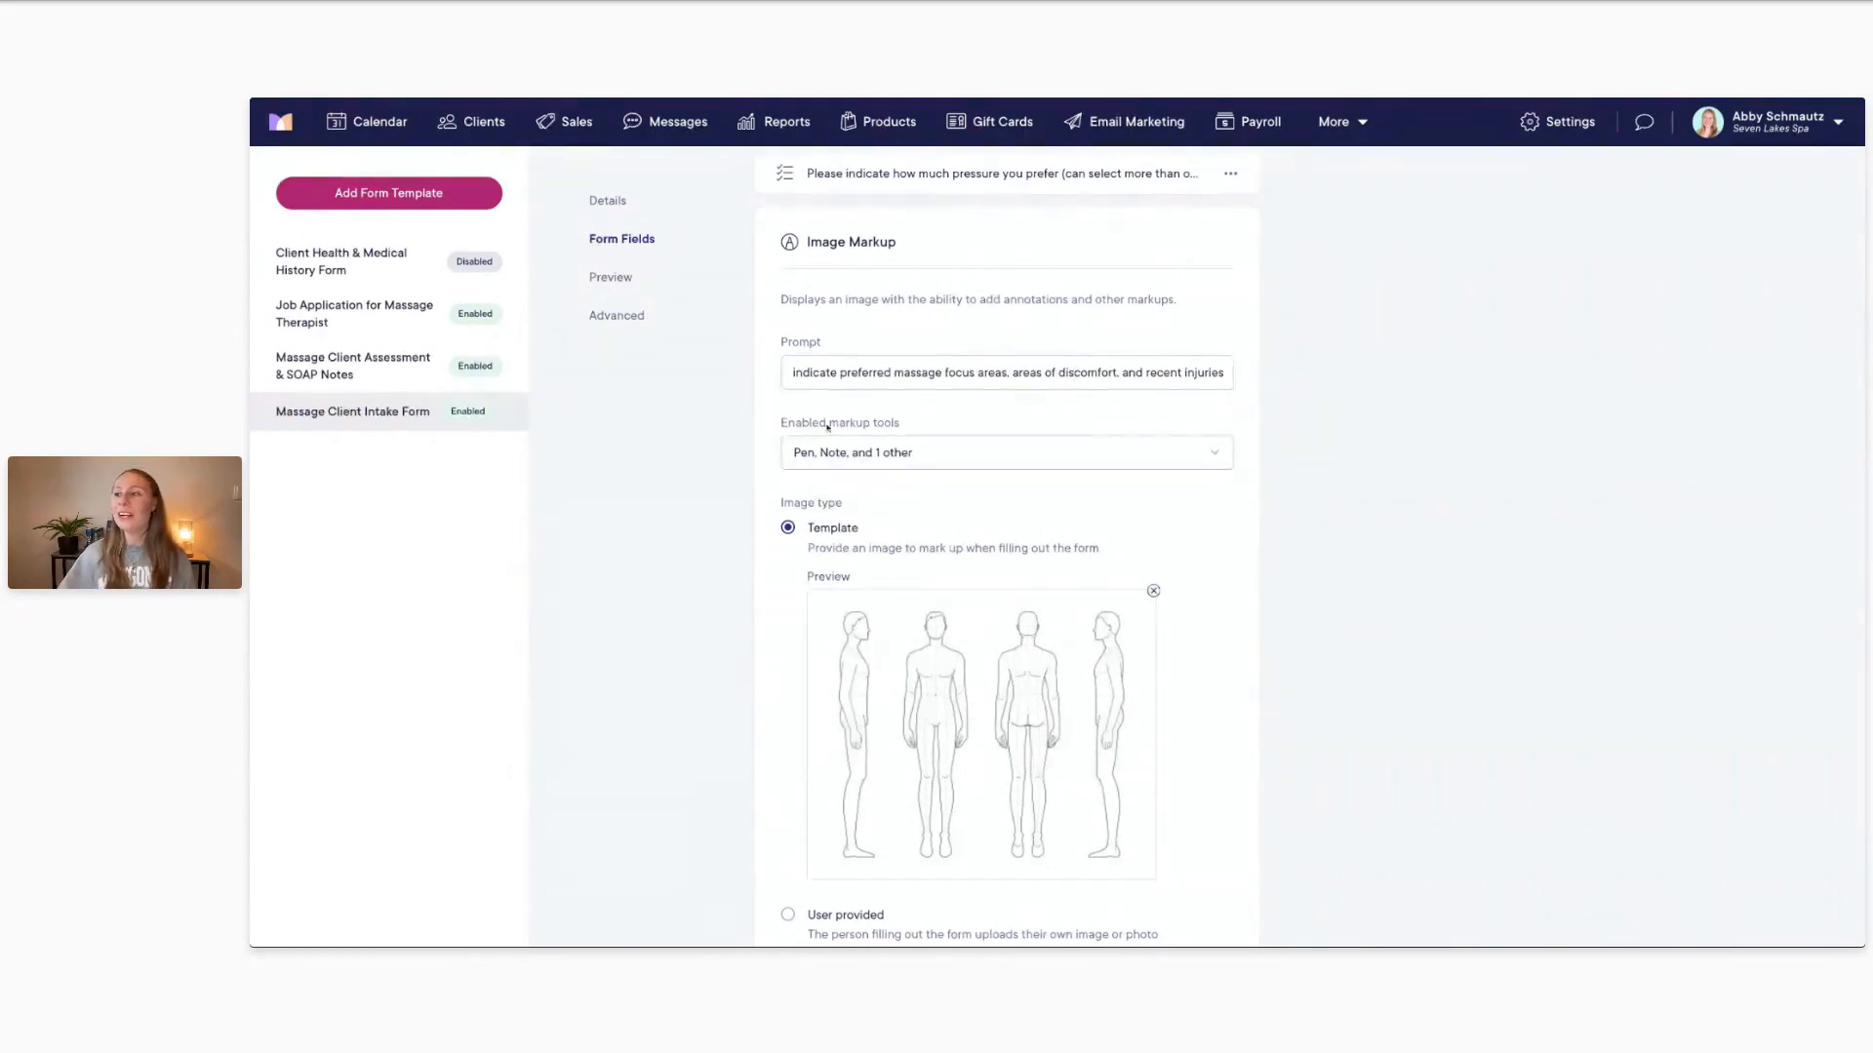
{"action": "left_click", "coordinate": [904, 460]}
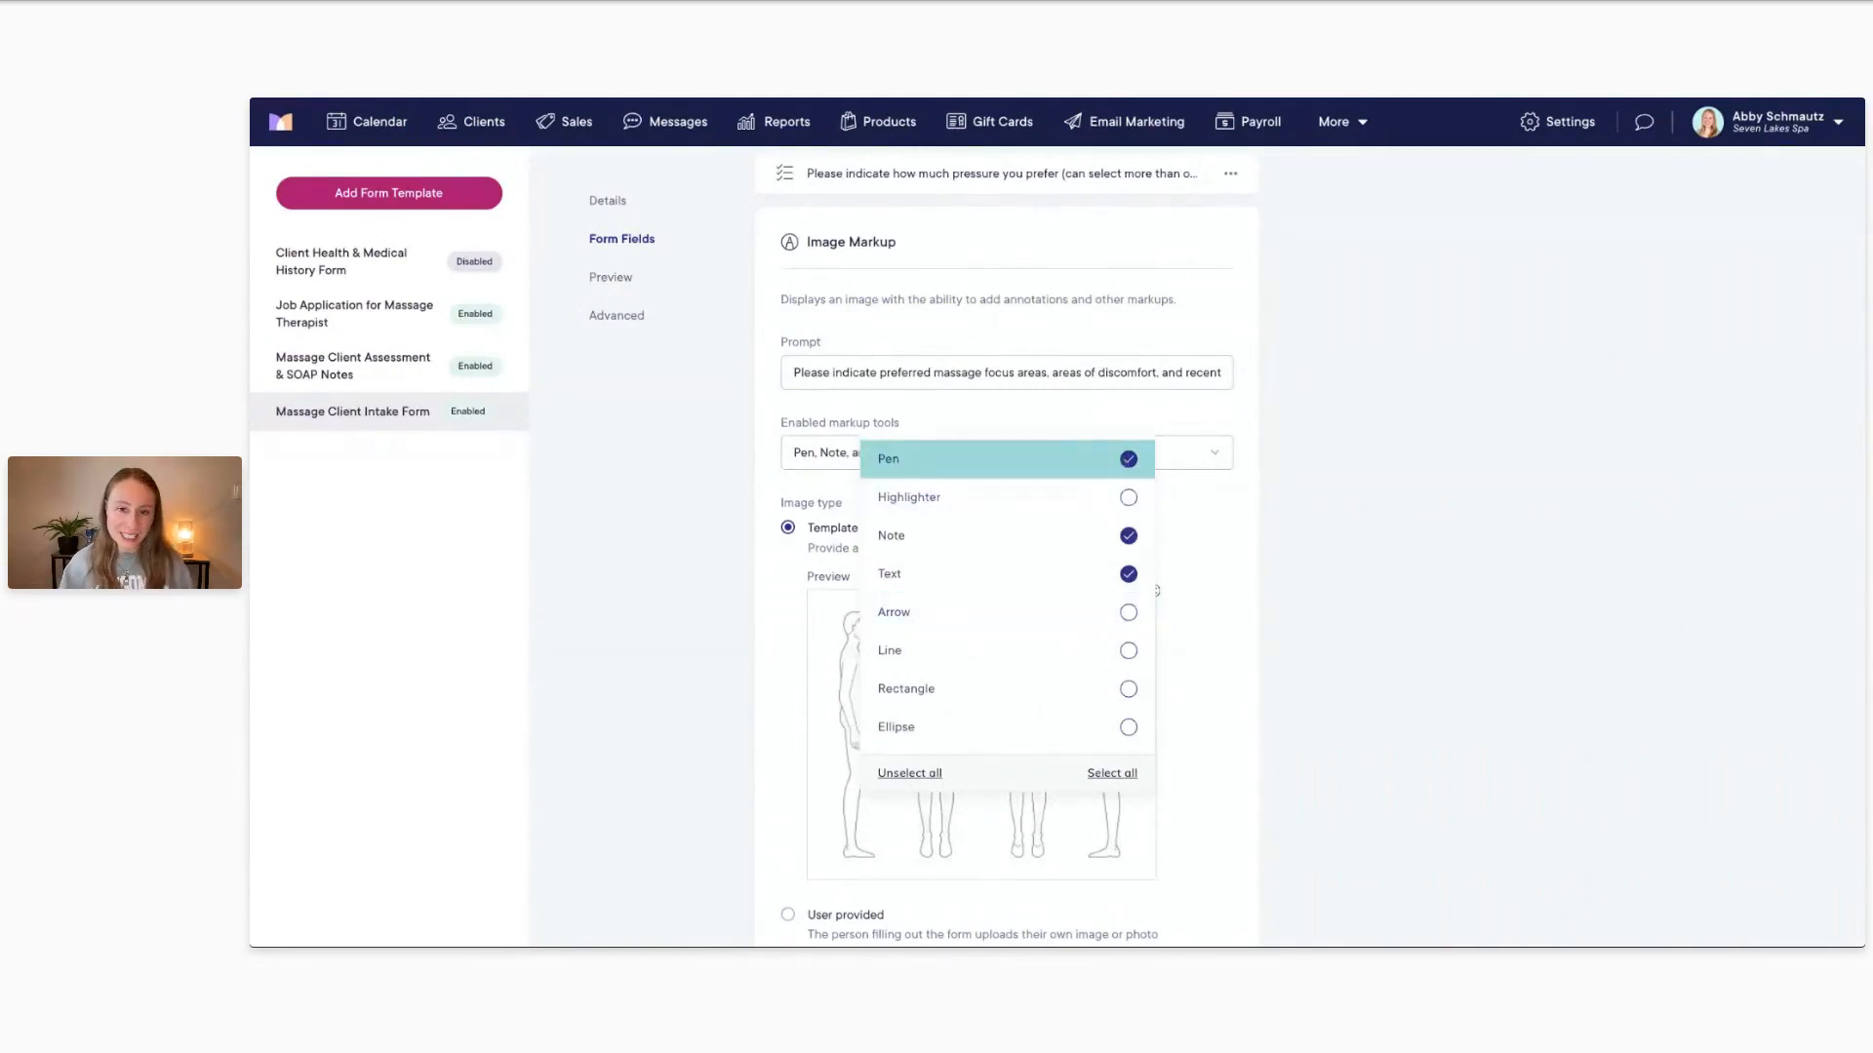
{"action": "left_click", "coordinate": [1247, 504]}
{"action": "scroll", "coordinate": [1173, 597], "scroll_direction": "down", "scroll_amount": 3}
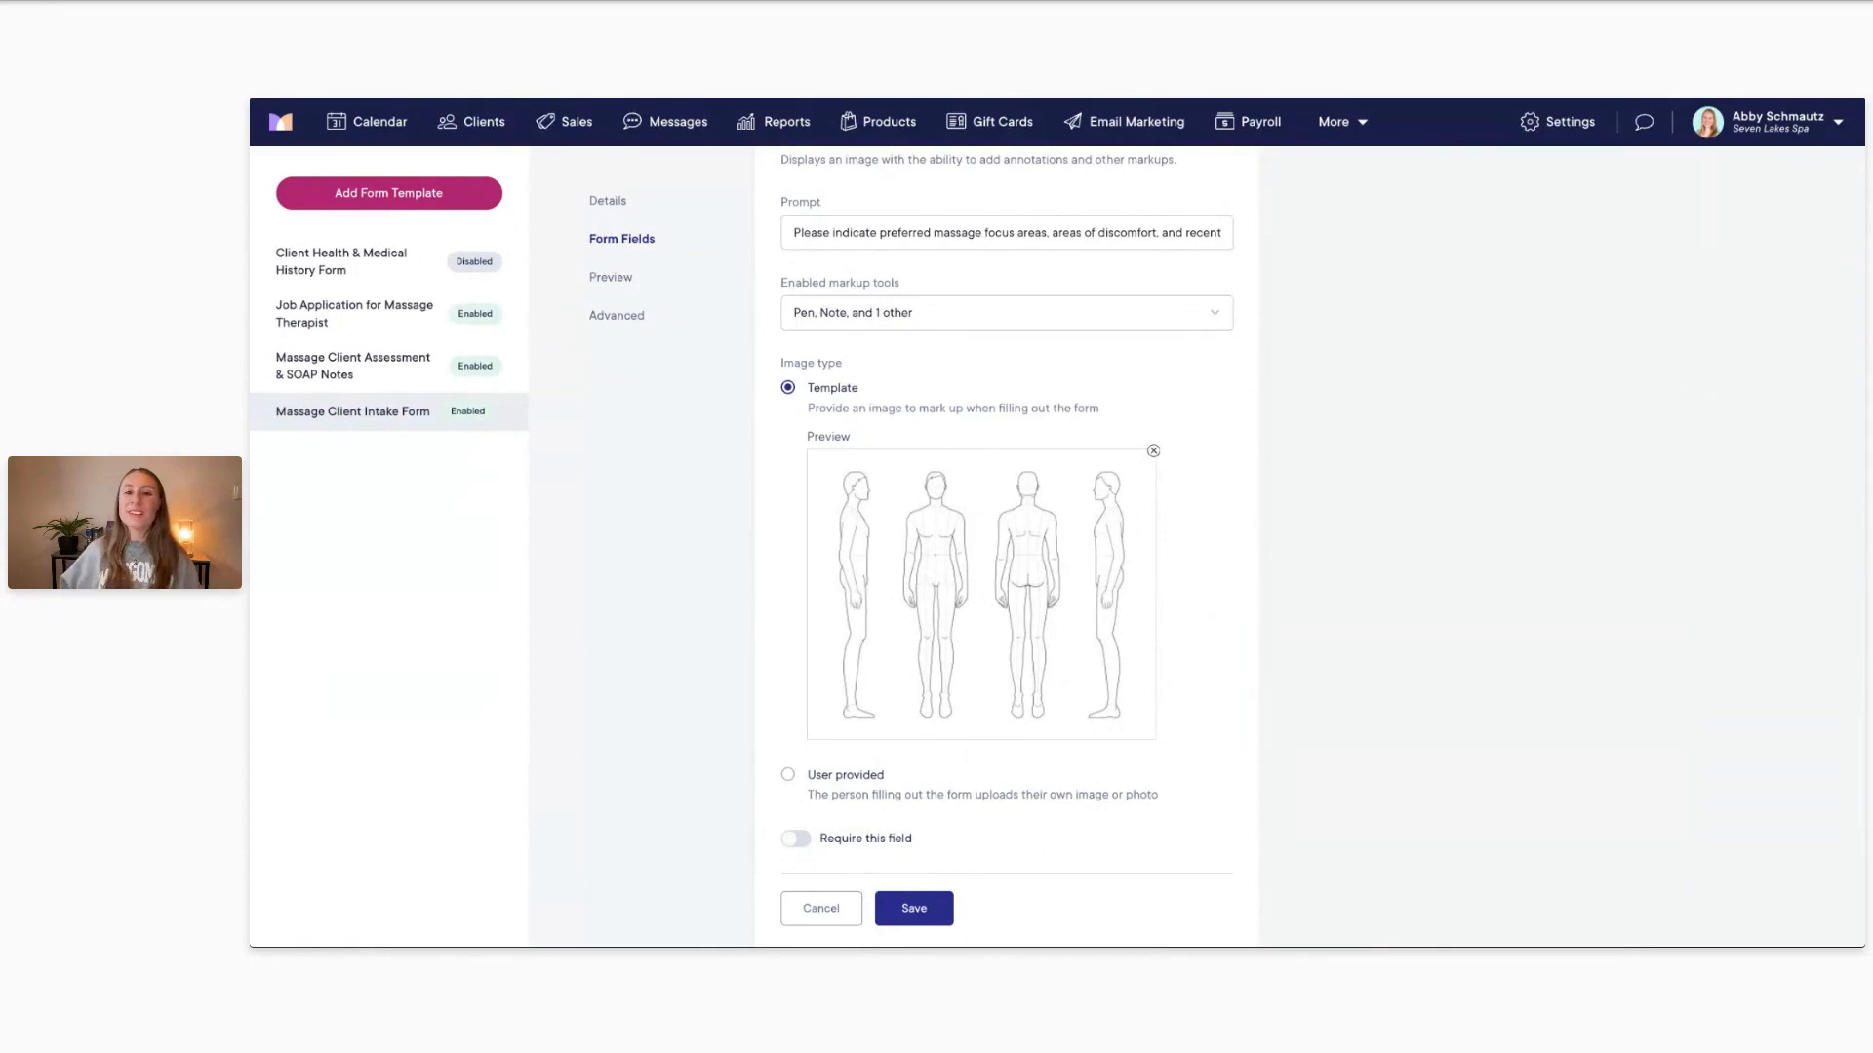
{"action": "scroll", "coordinate": [982, 660], "scroll_direction": "down", "scroll_amount": 1}
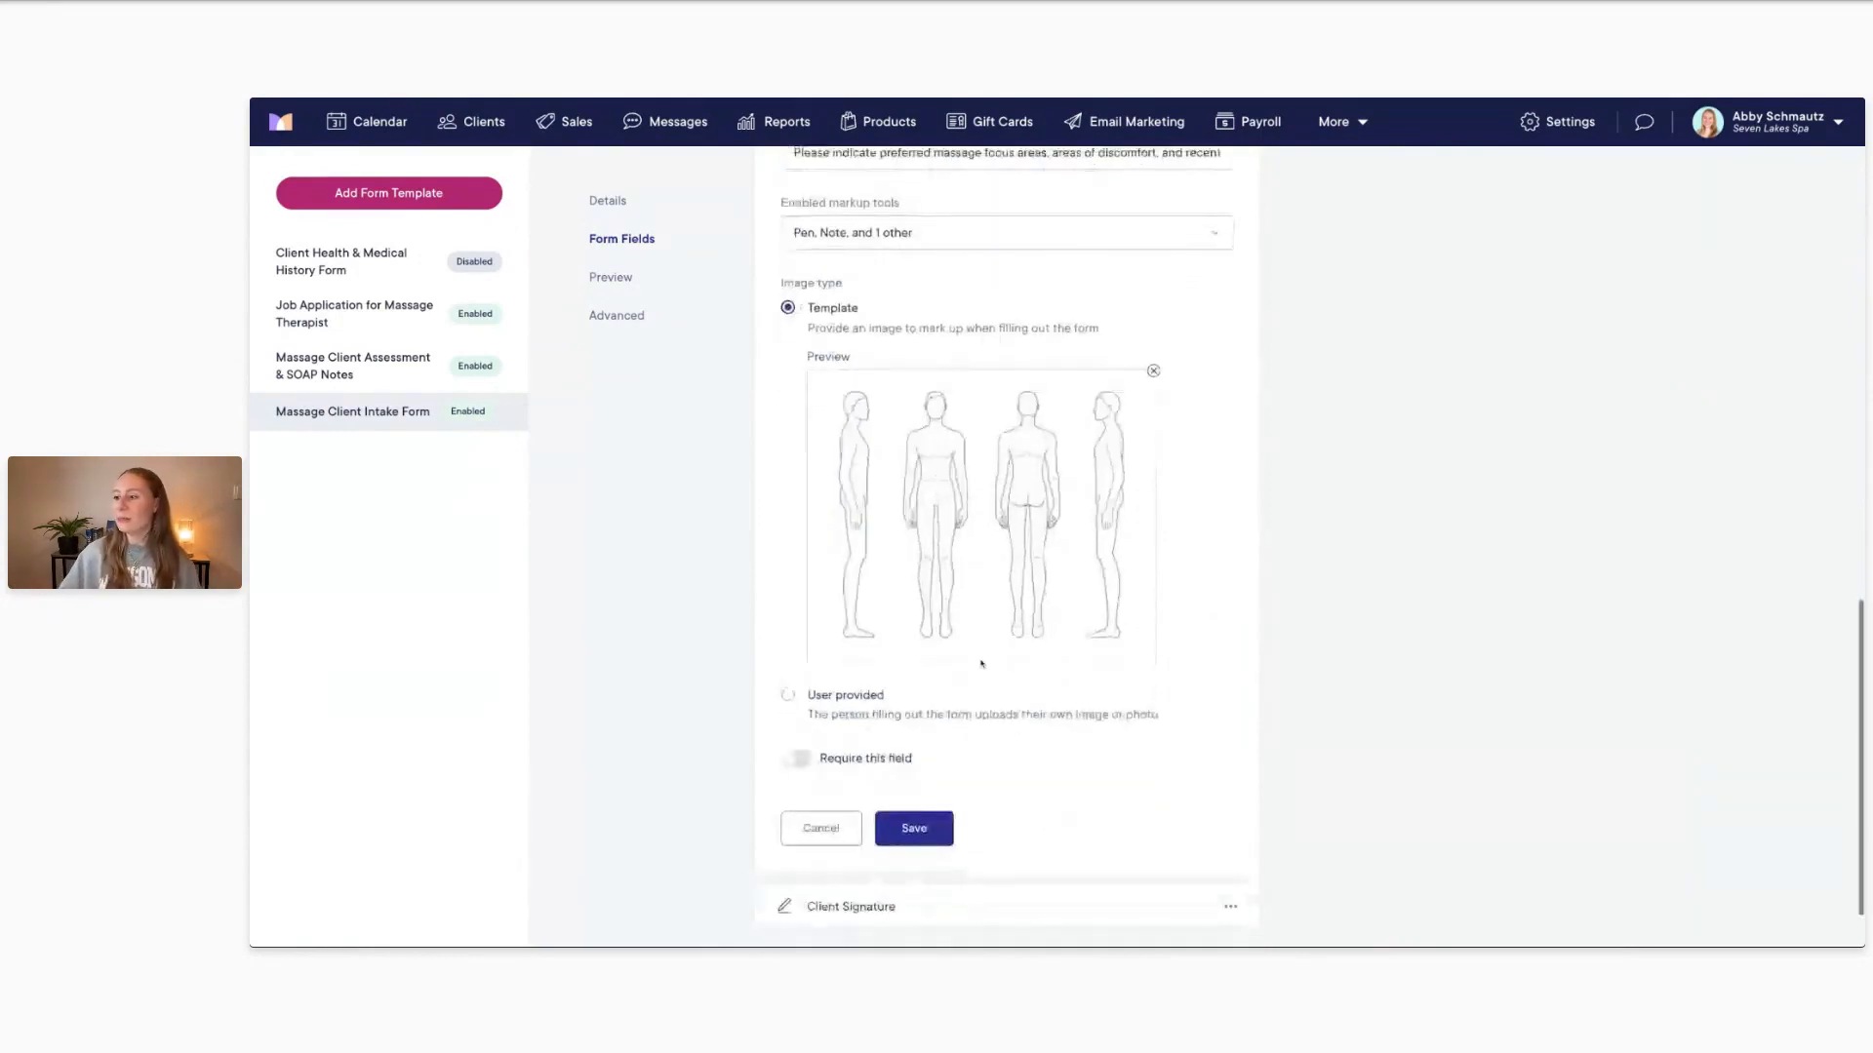
{"action": "left_click", "coordinate": [912, 837]}
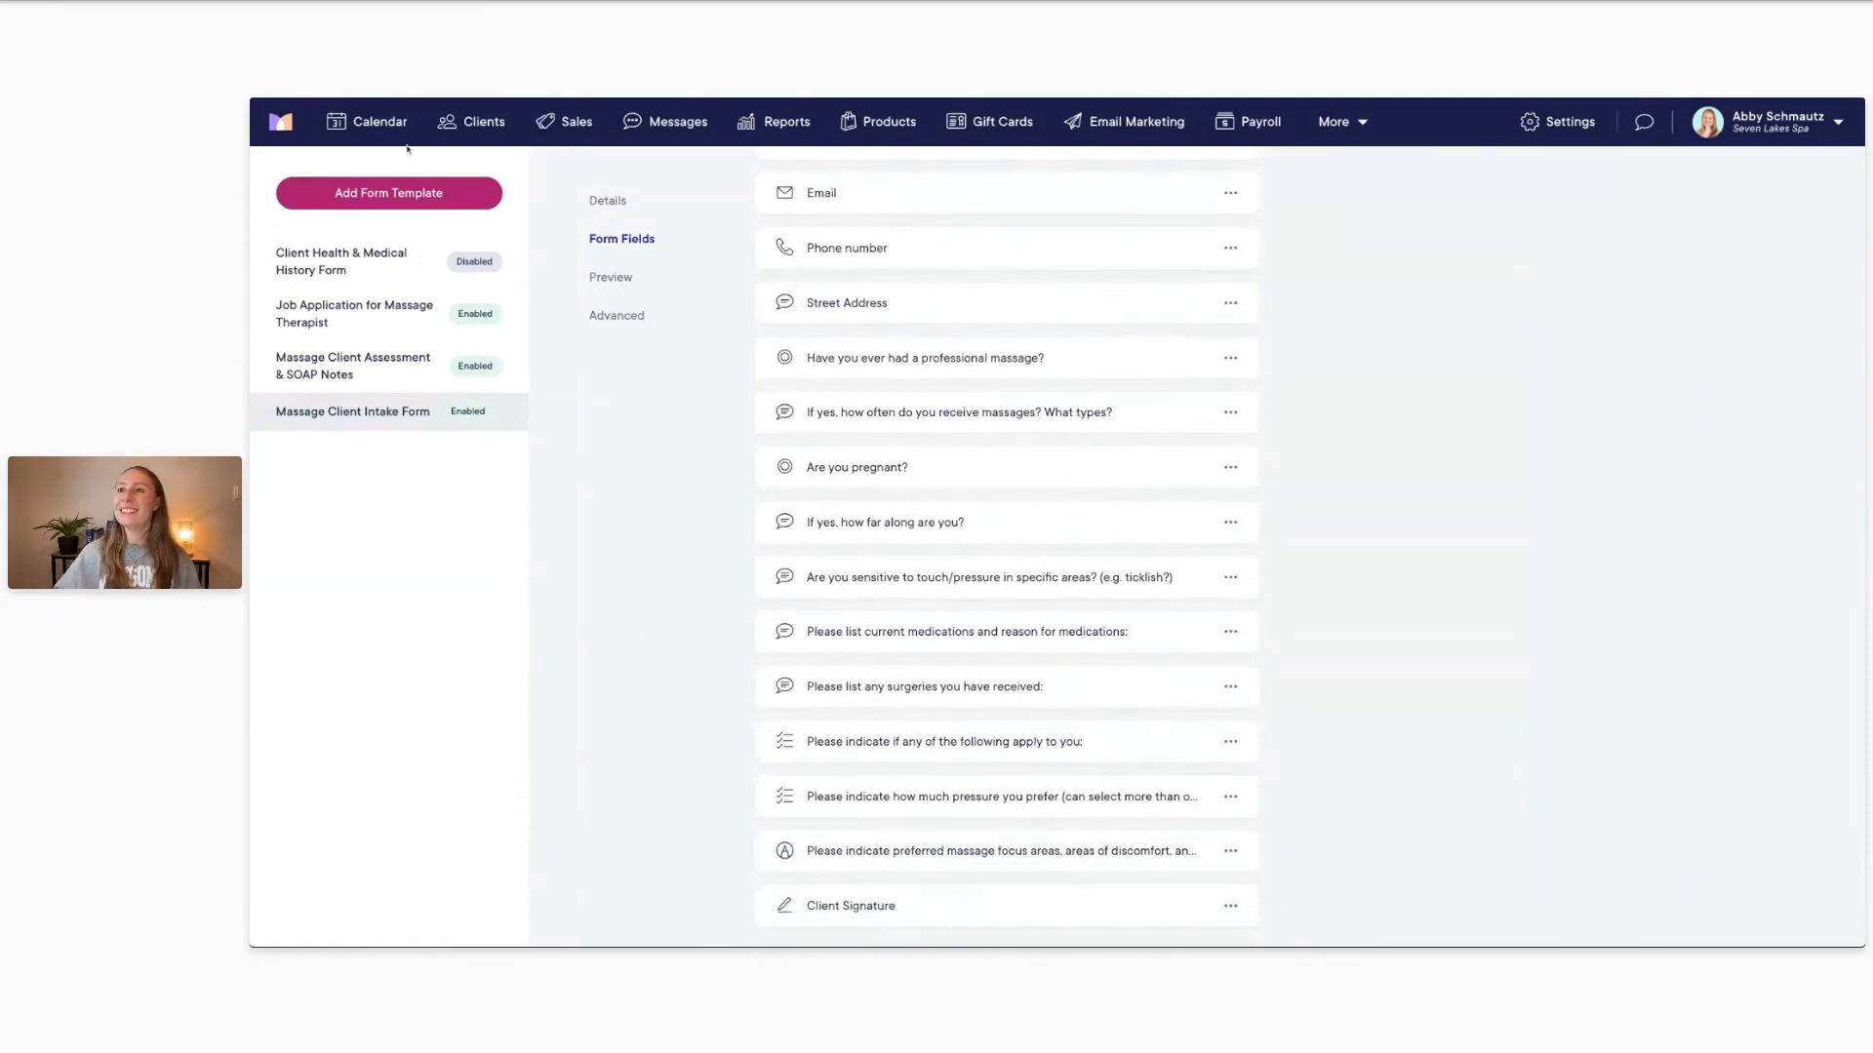
Open the calendar for the day and select the 8:00 PM prenatal massage appointment
{"action": "left_click", "coordinate": [380, 124]}
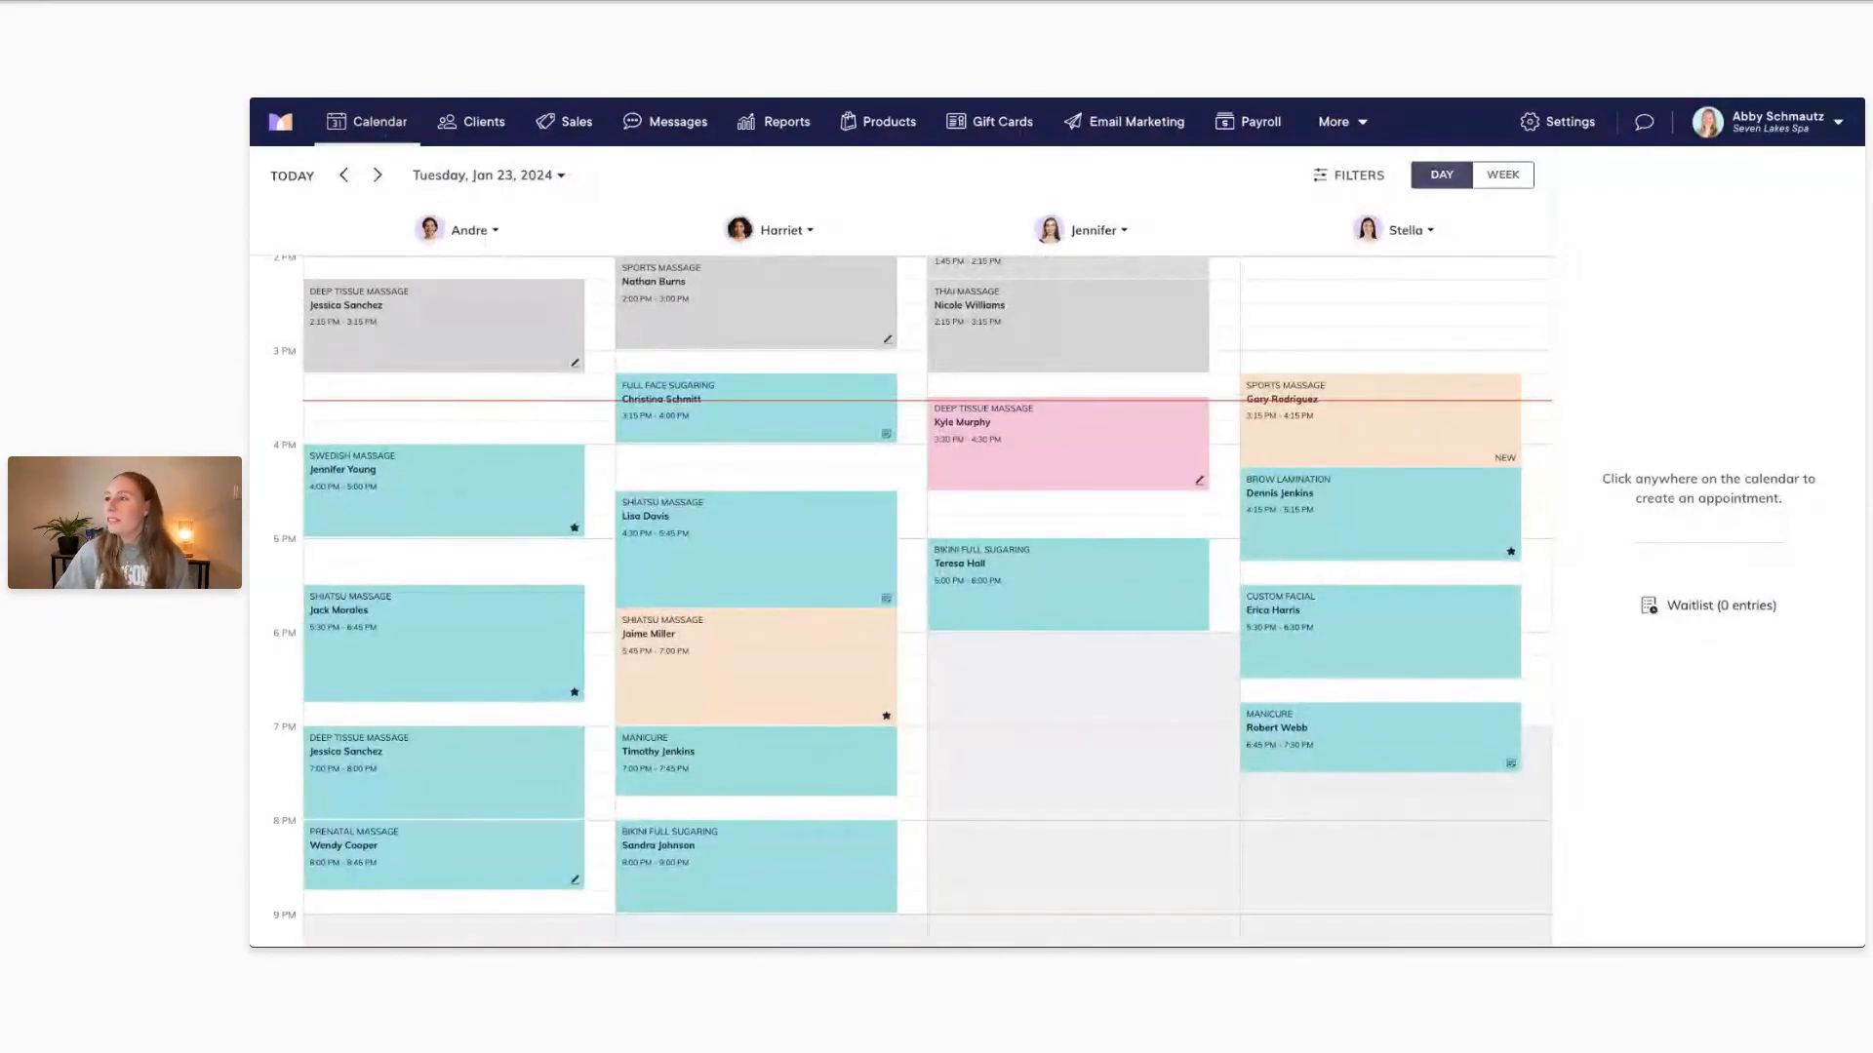
{"action": "scroll", "coordinate": [912, 585], "scroll_direction": "down", "scroll_amount": 1}
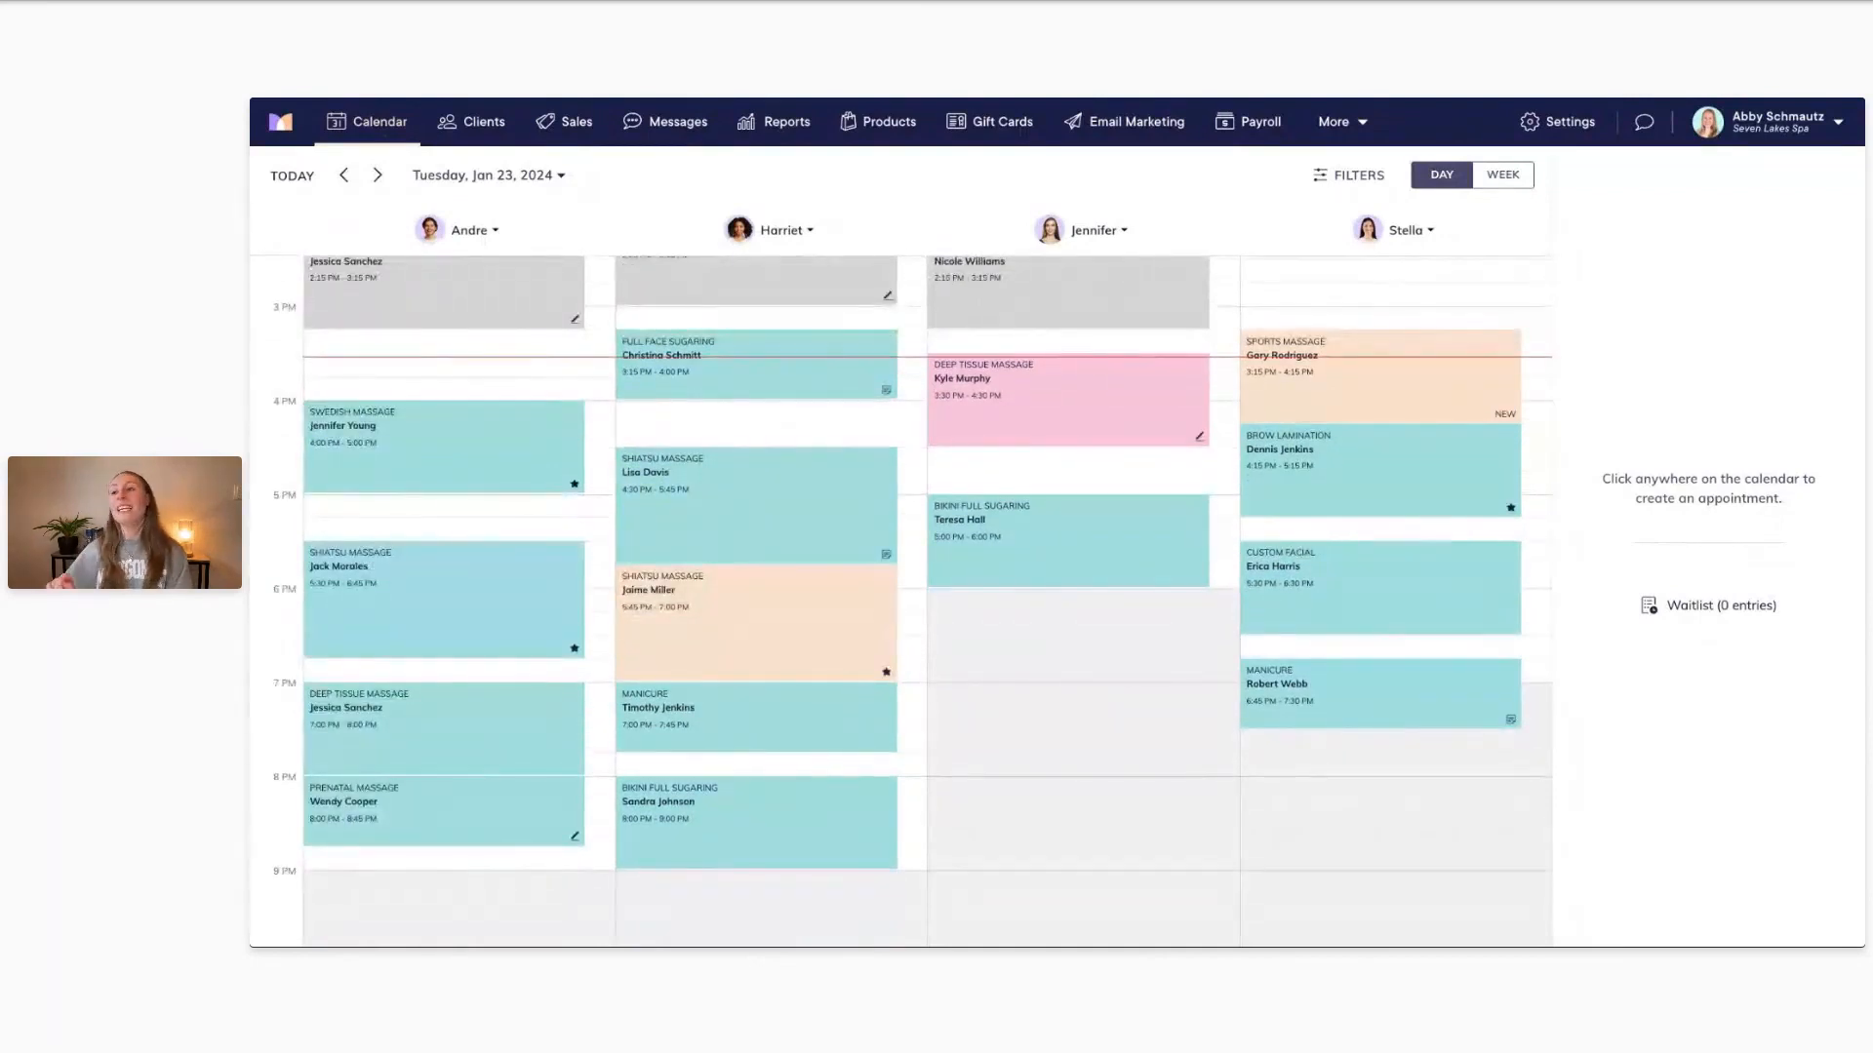
{"action": "scroll", "coordinate": [913, 586], "scroll_direction": "down", "scroll_amount": 1}
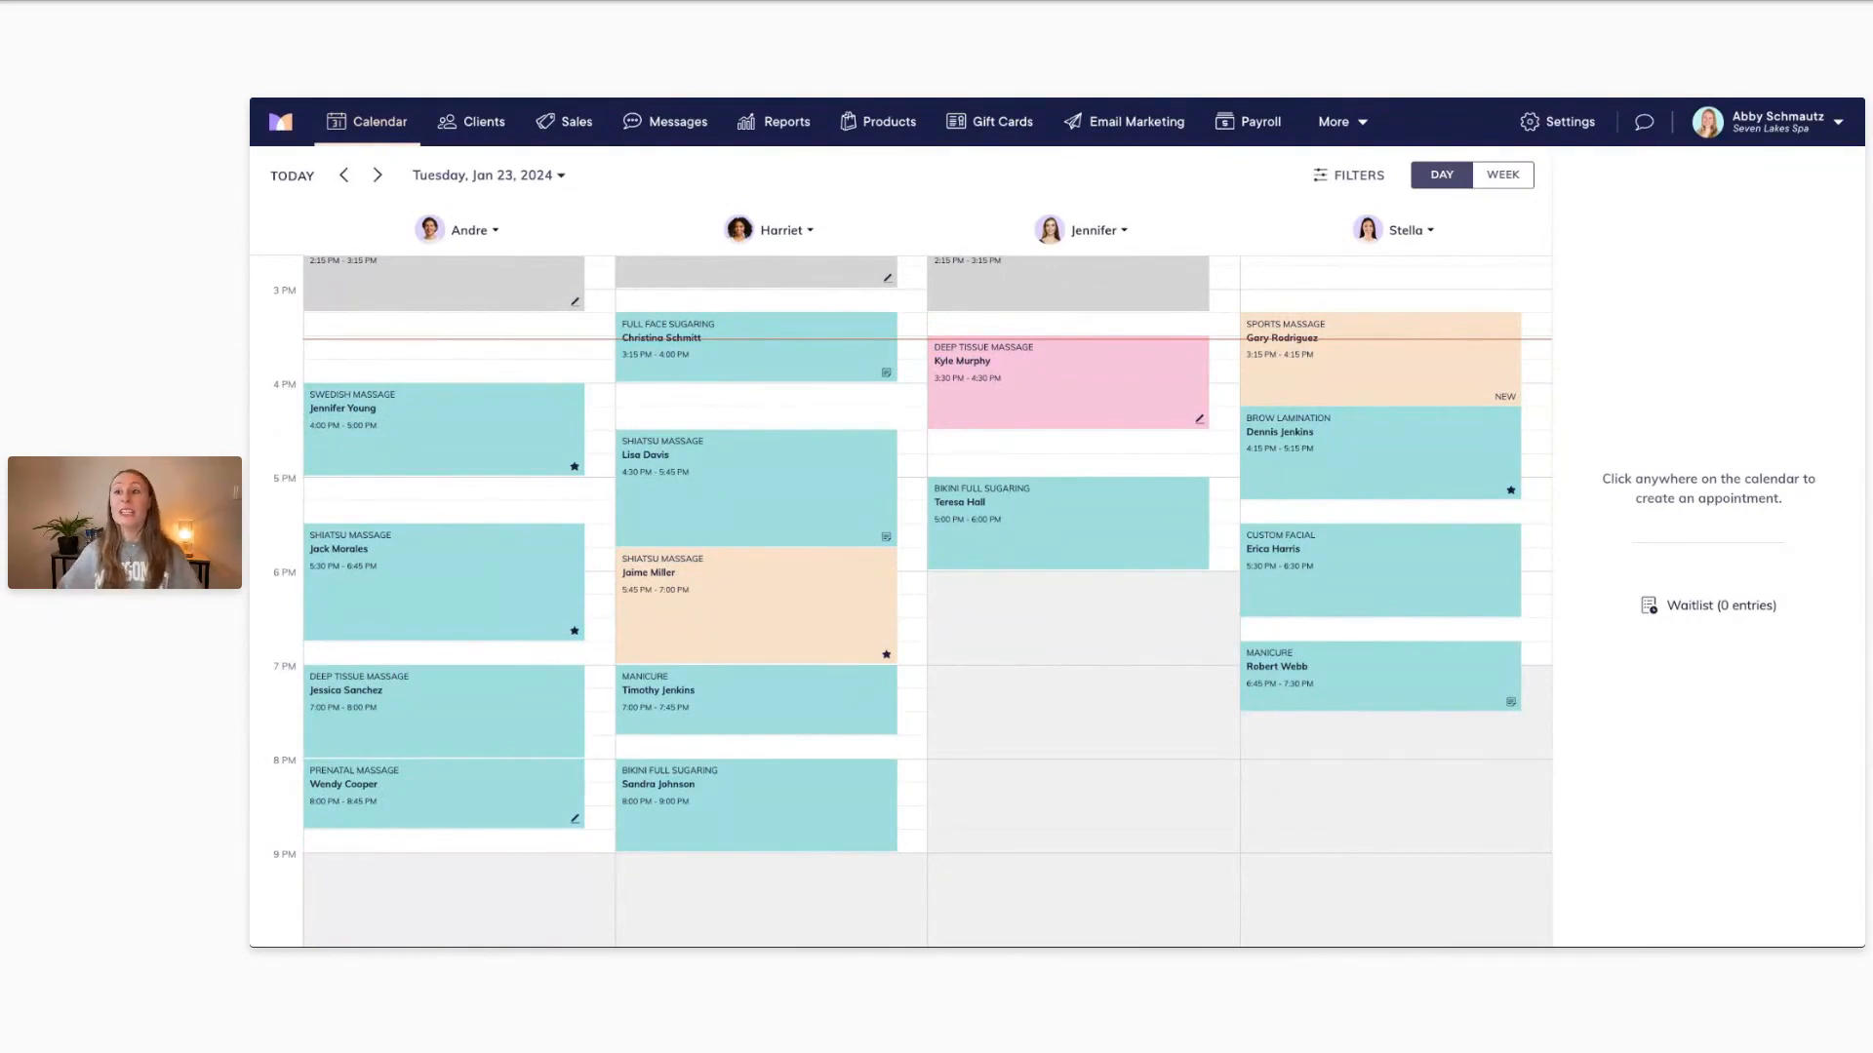
{"action": "left_click", "coordinate": [422, 801]}
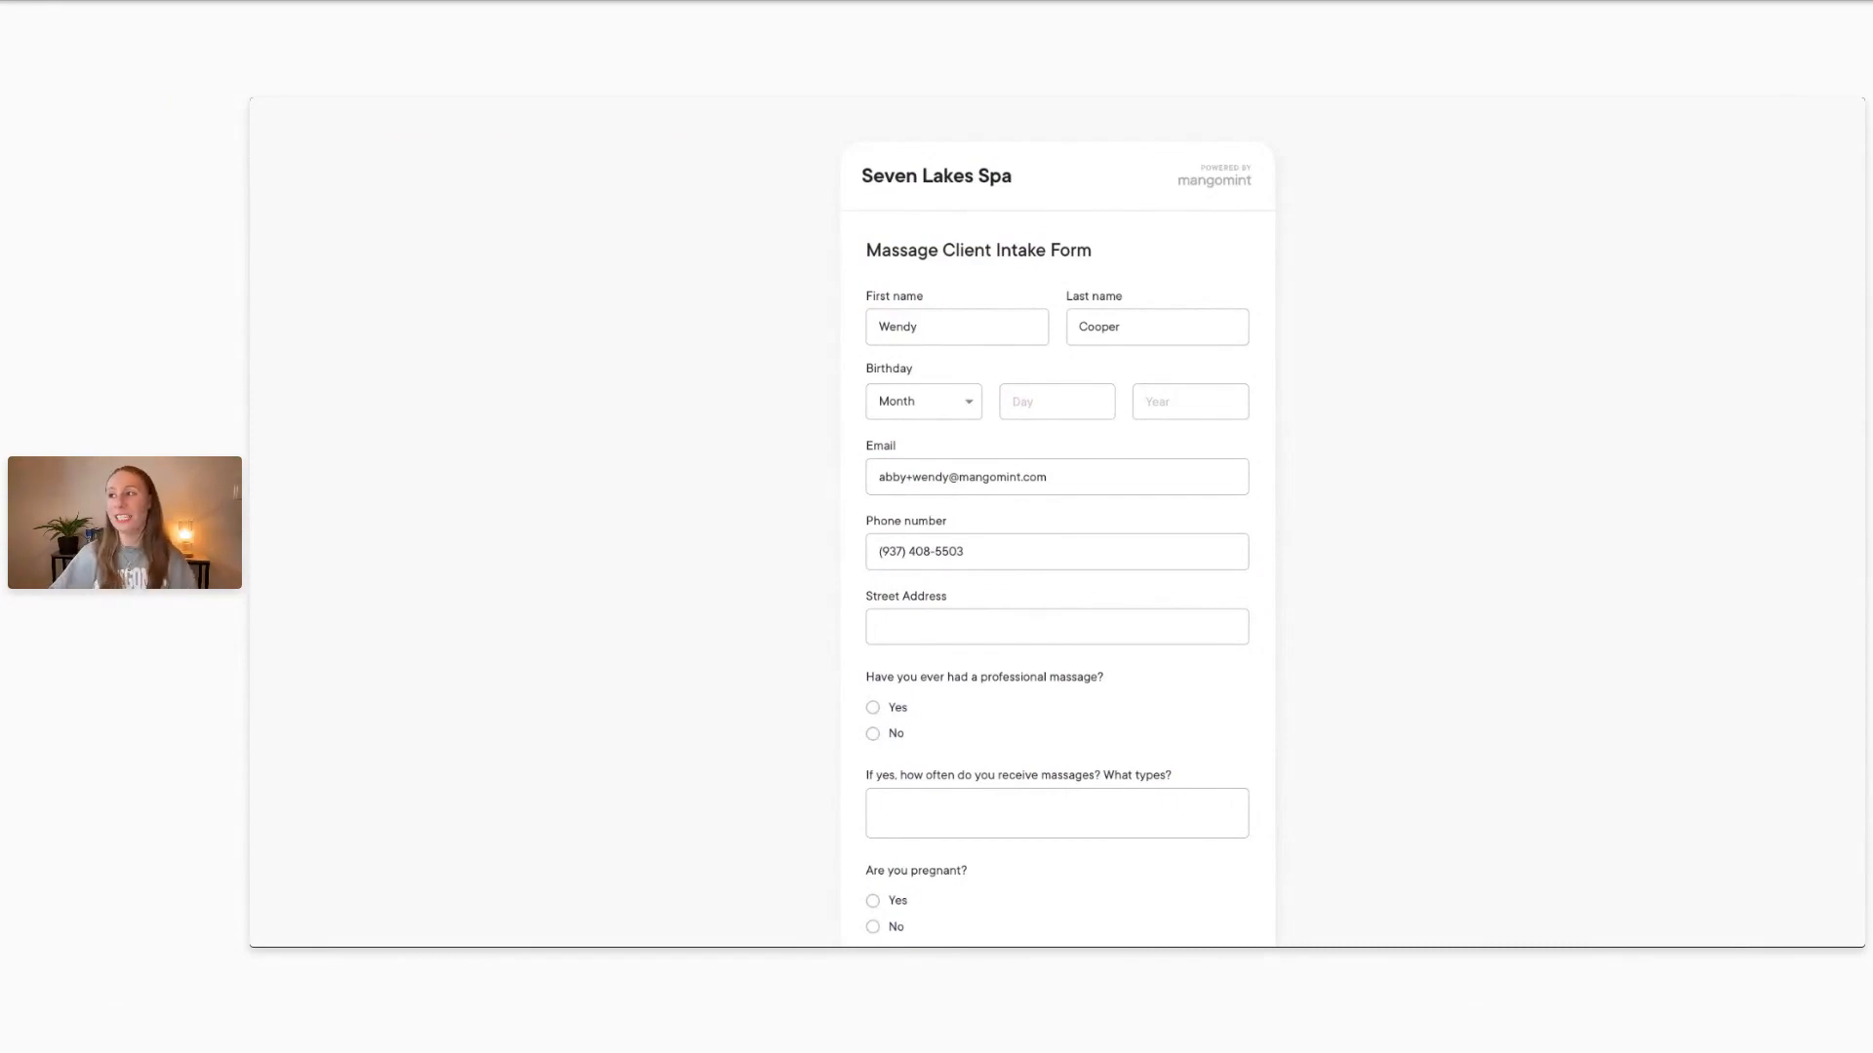
Fill in the client's birthday on the Massage Client Intake Form
{"action": "scroll", "coordinate": [941, 368], "scroll_direction": "down", "scroll_amount": 1}
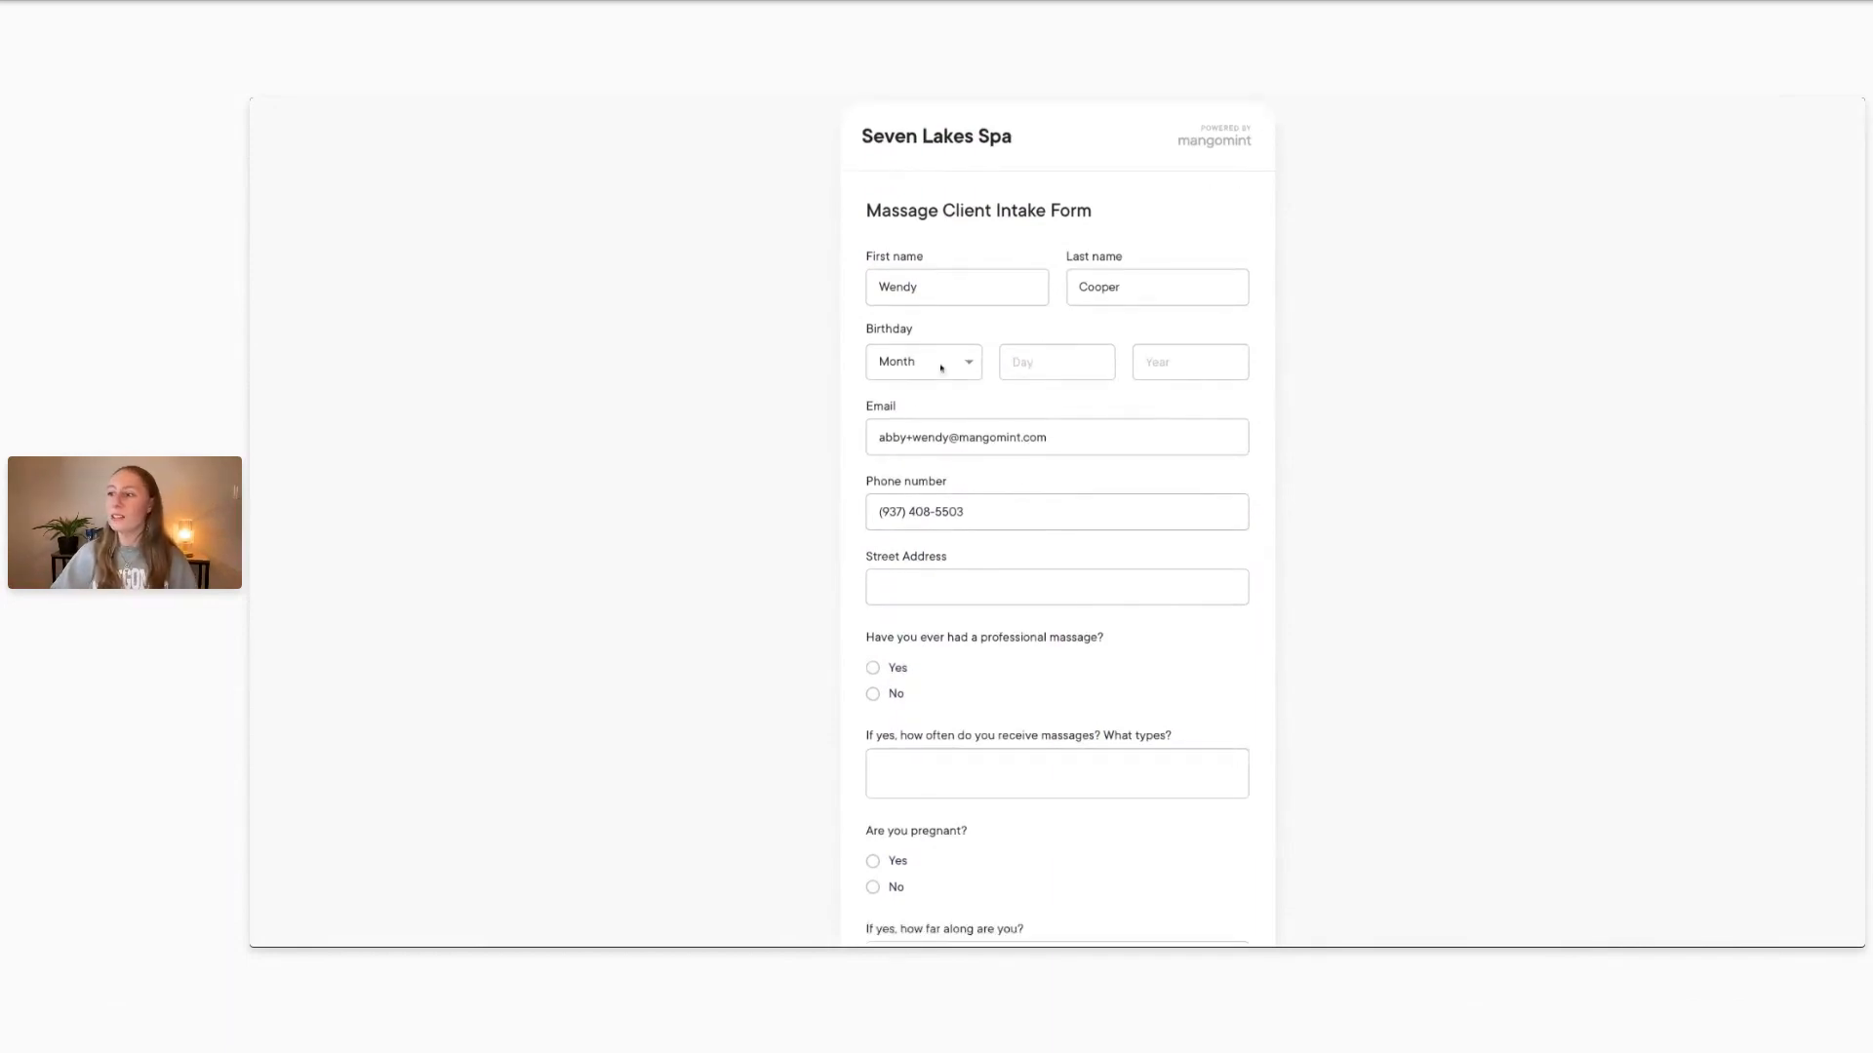
{"action": "left_click", "coordinate": [921, 605]}
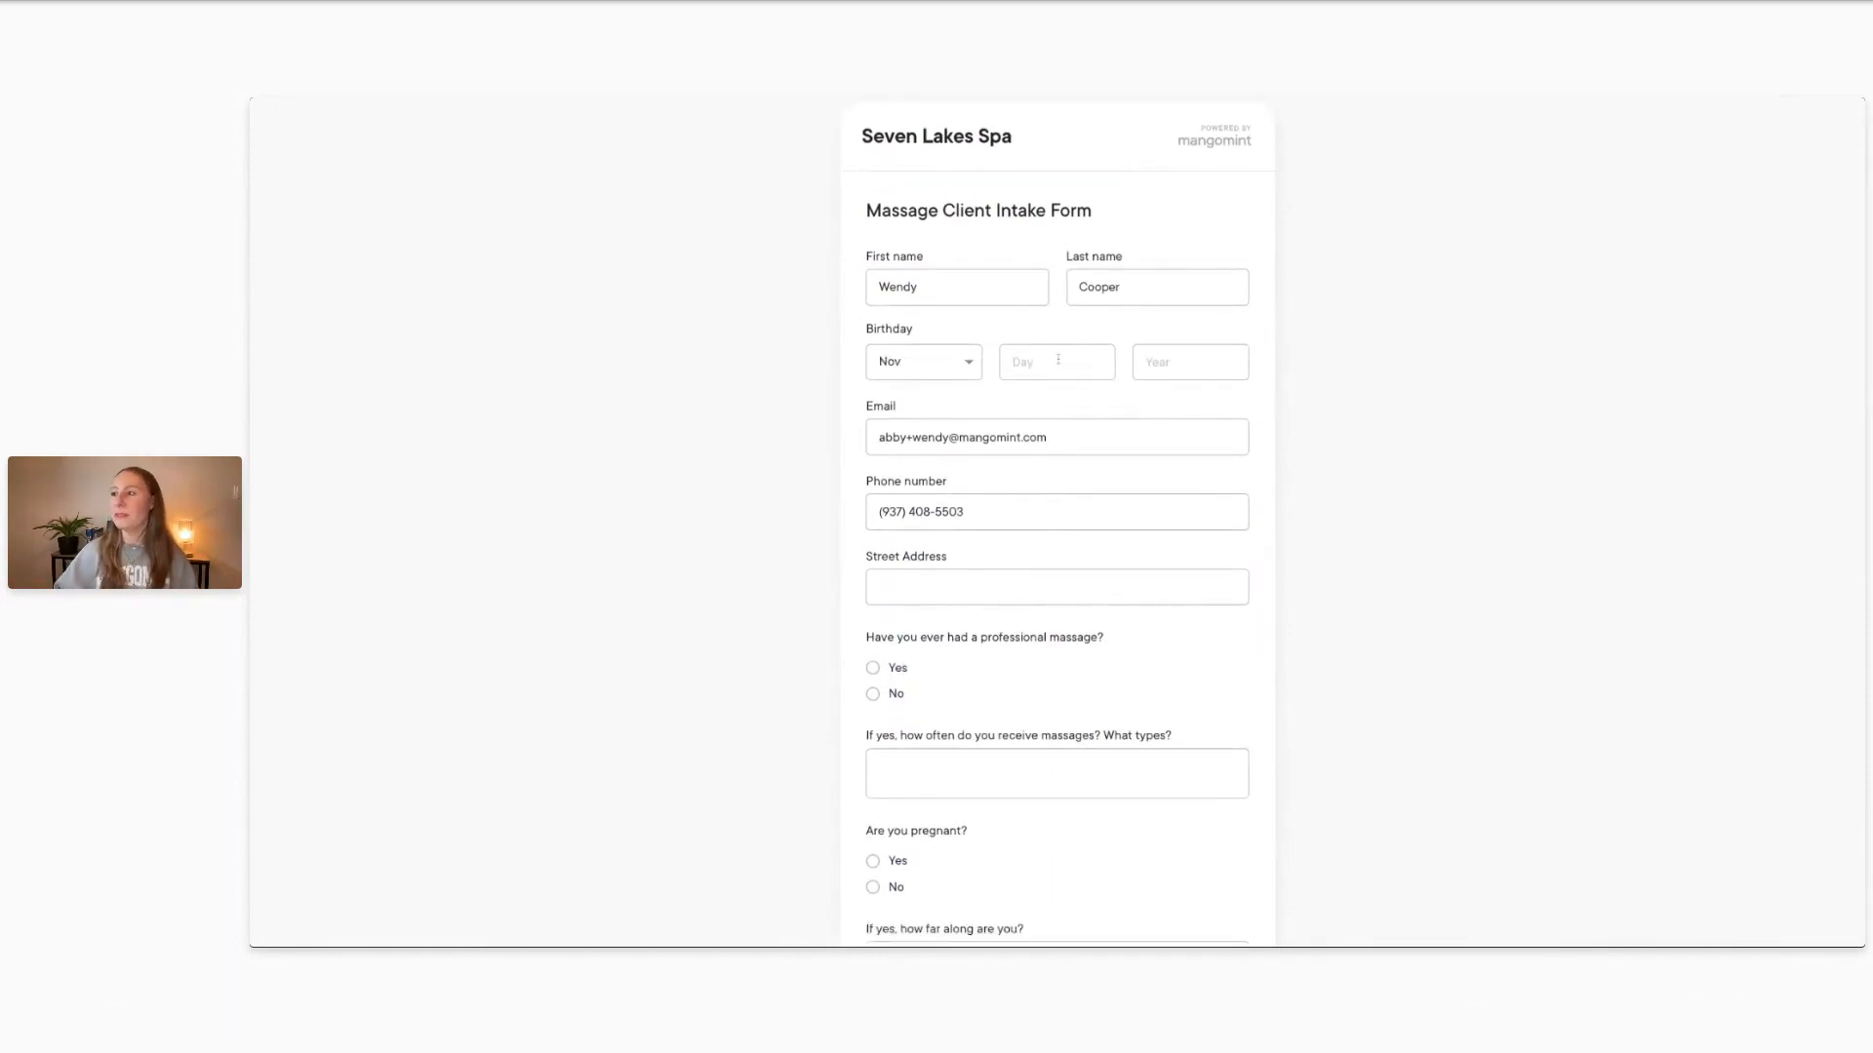
{"action": "left_click", "coordinate": [1057, 359]}
{"action": "type", "text": "12"}
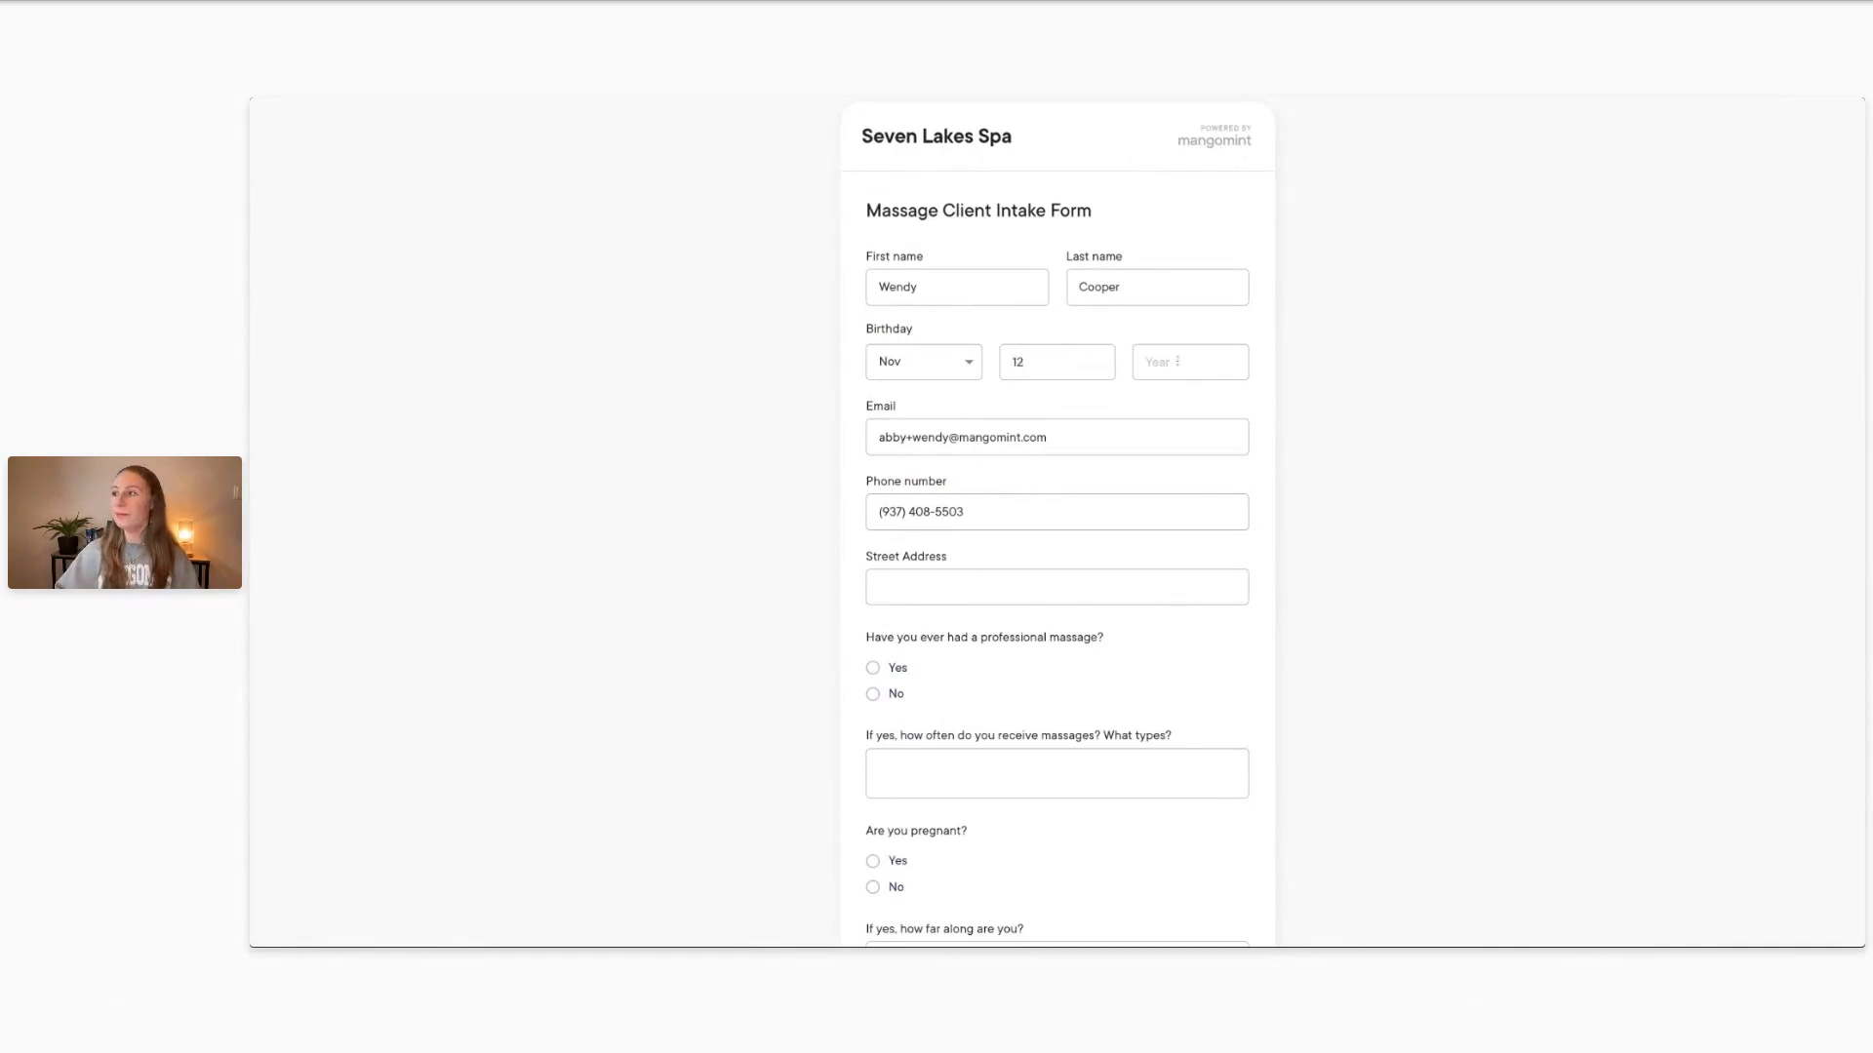
{"action": "left_click", "coordinate": [1179, 362]}
{"action": "type", "text": "19"}
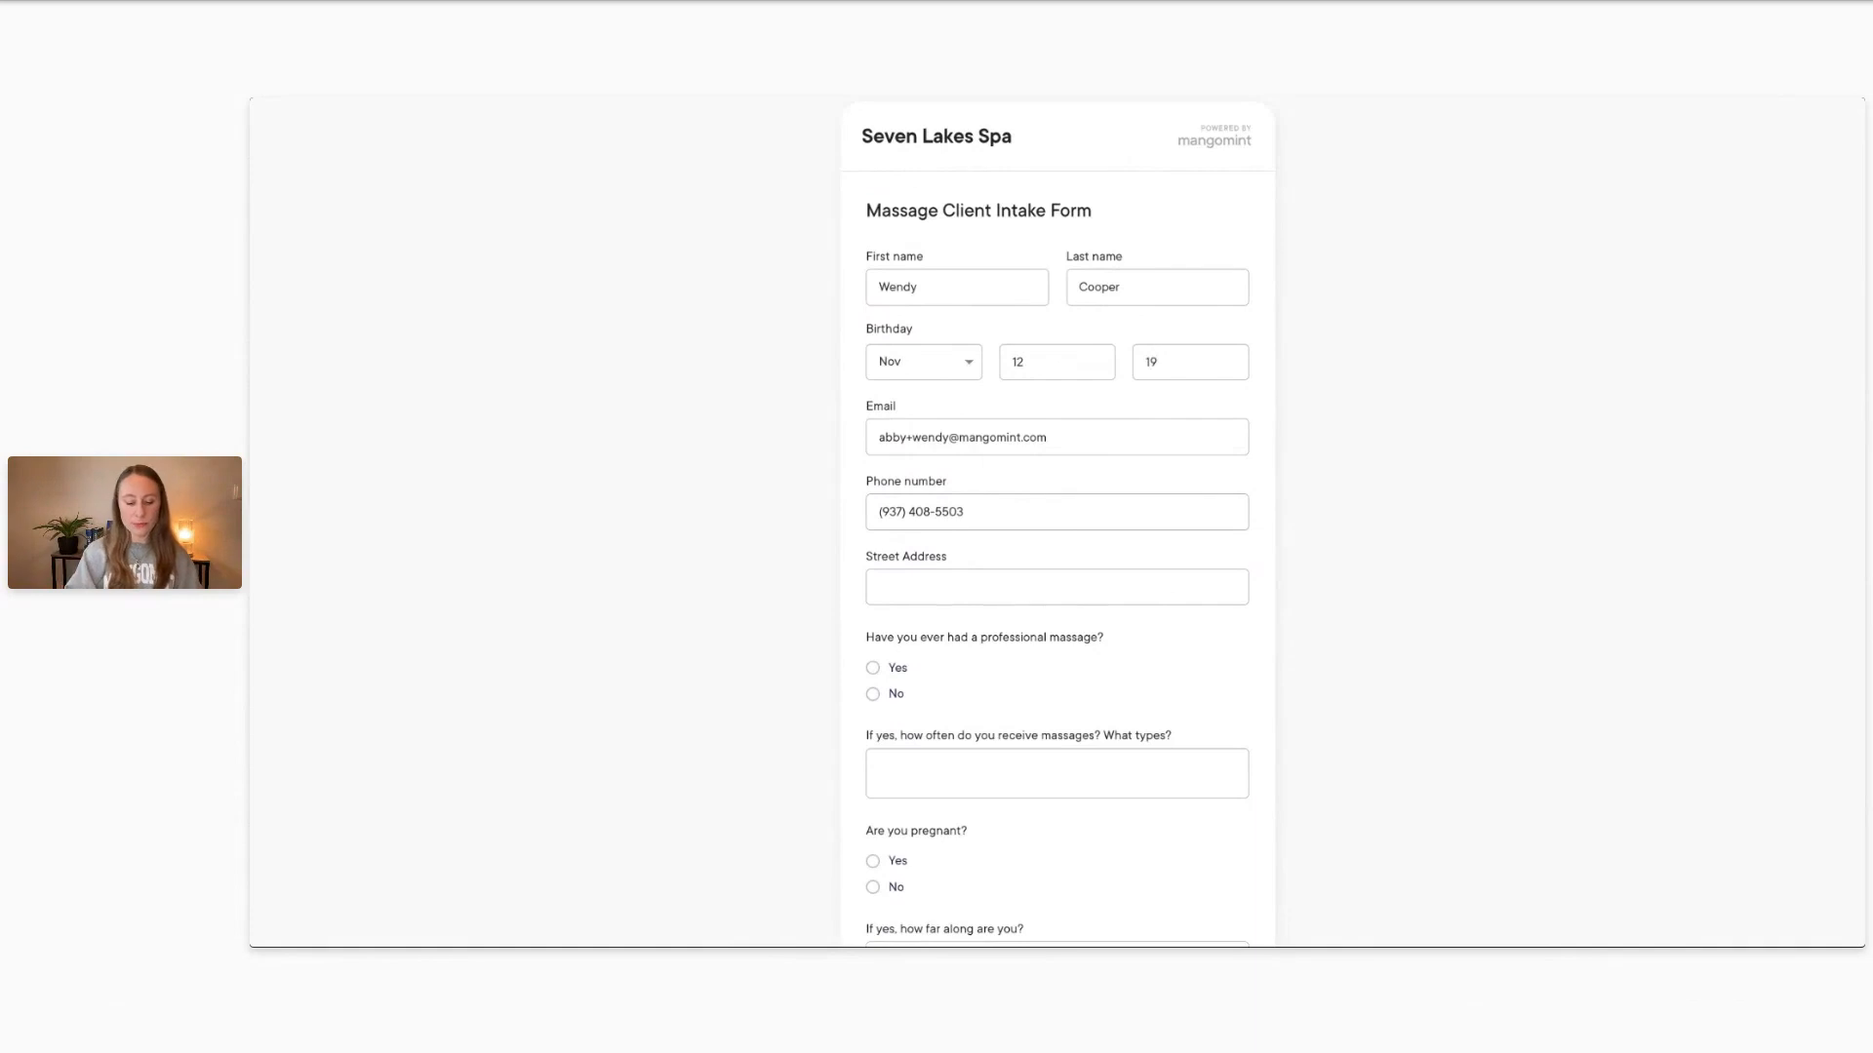
{"action": "type", "text": "8"}
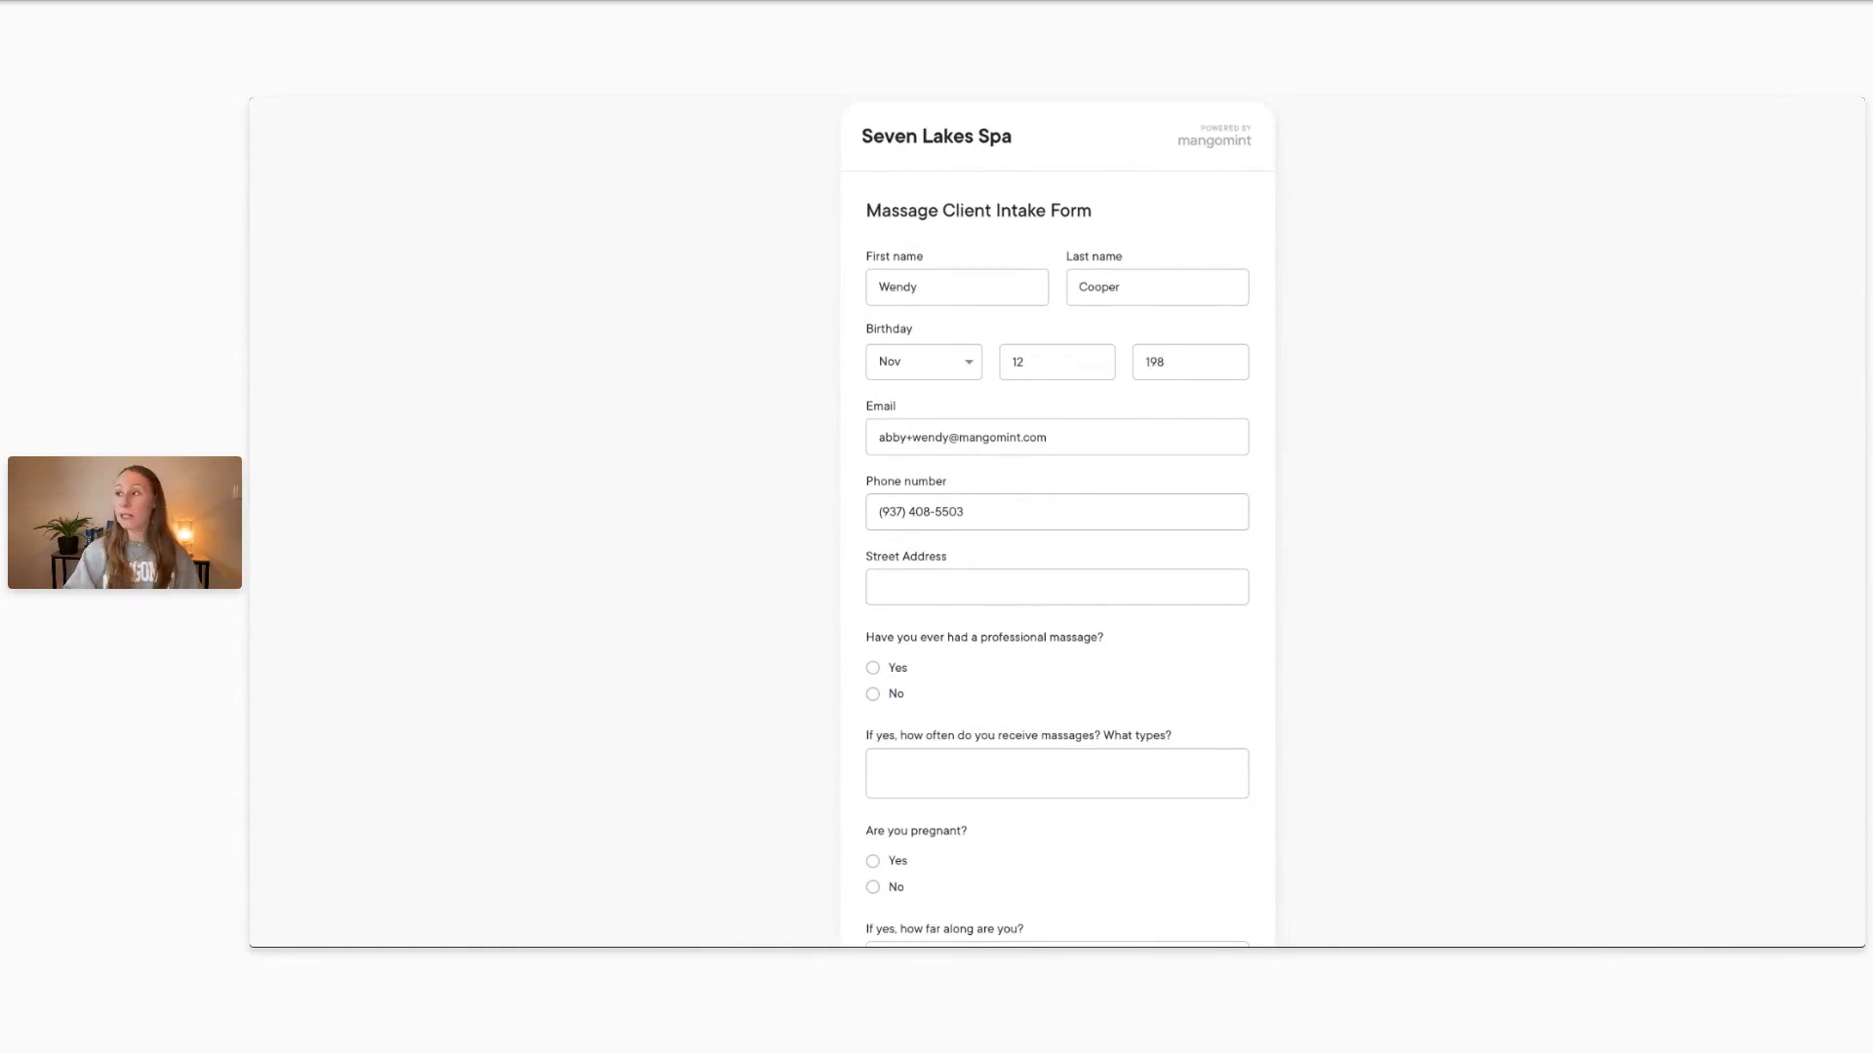
Enter the client's street address on the intake form
{"action": "scroll", "coordinate": [1258, 415], "scroll_direction": "down", "scroll_amount": 1}
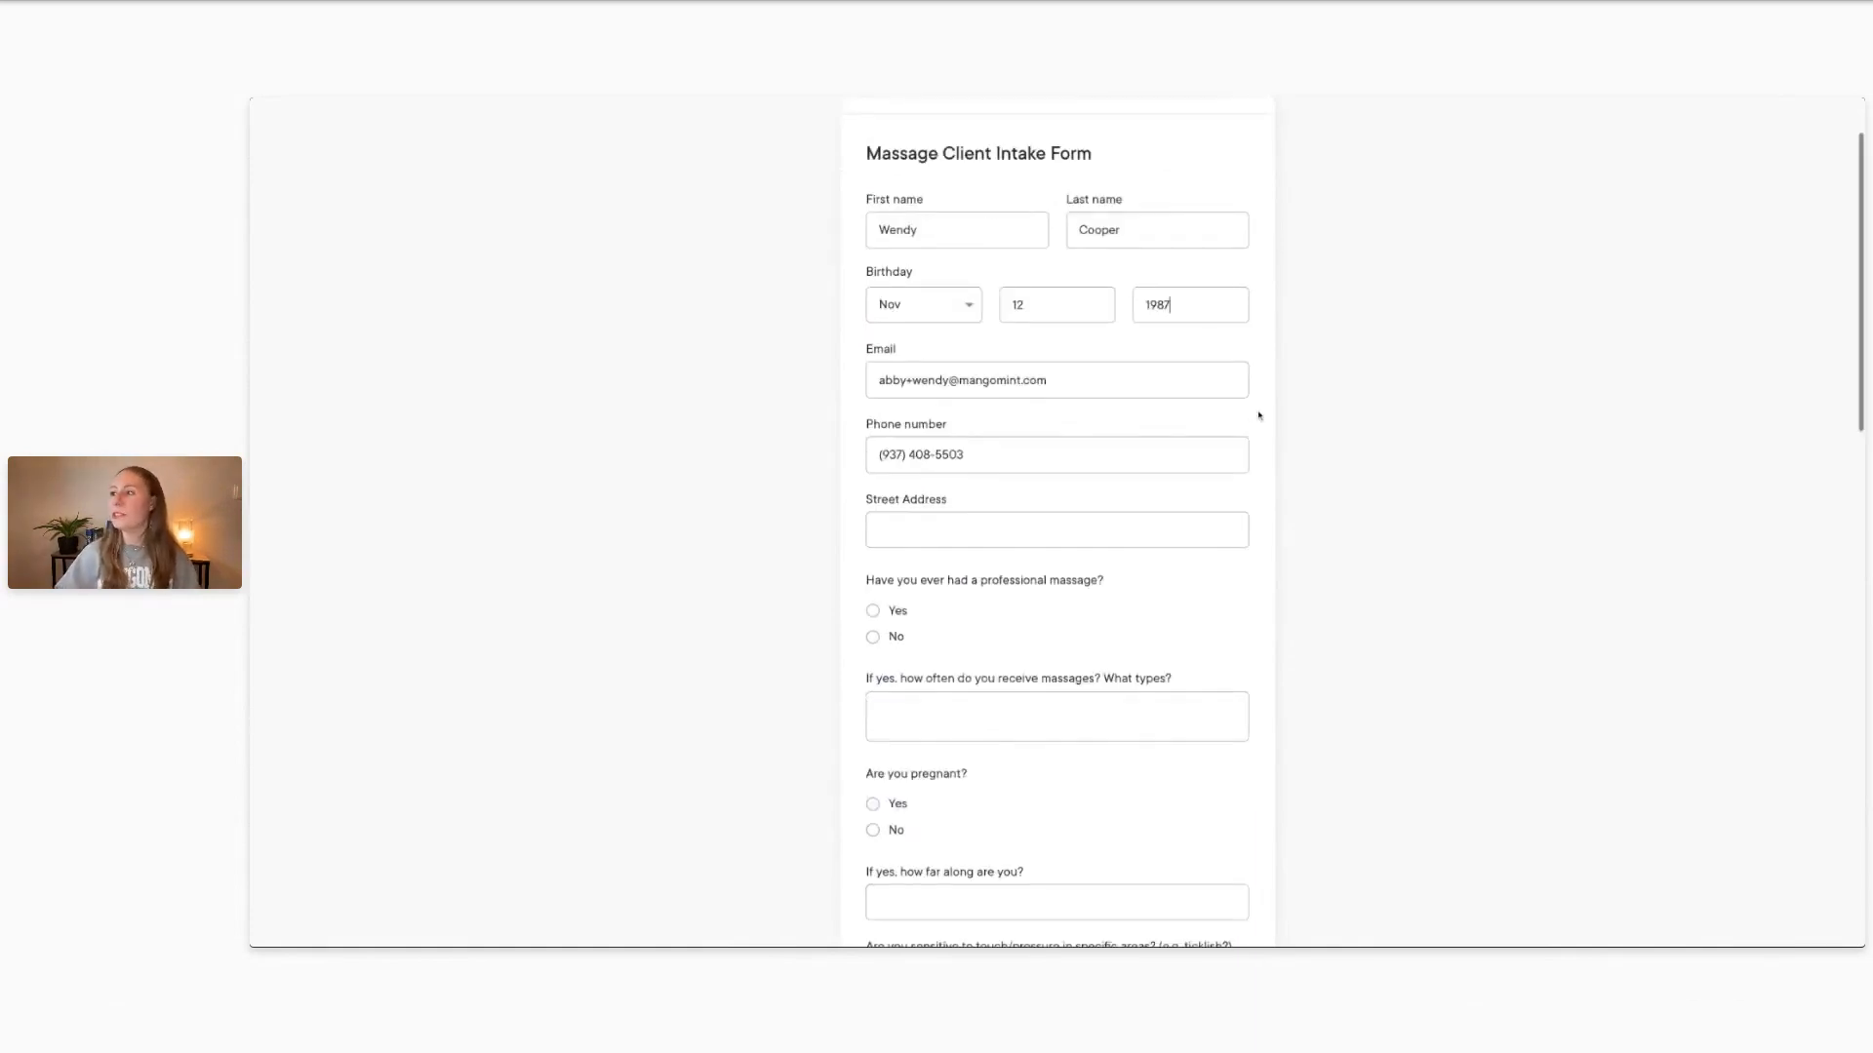
{"action": "scroll", "coordinate": [1258, 415], "scroll_direction": "down", "scroll_amount": 1}
{"action": "left_click", "coordinate": [963, 477]}
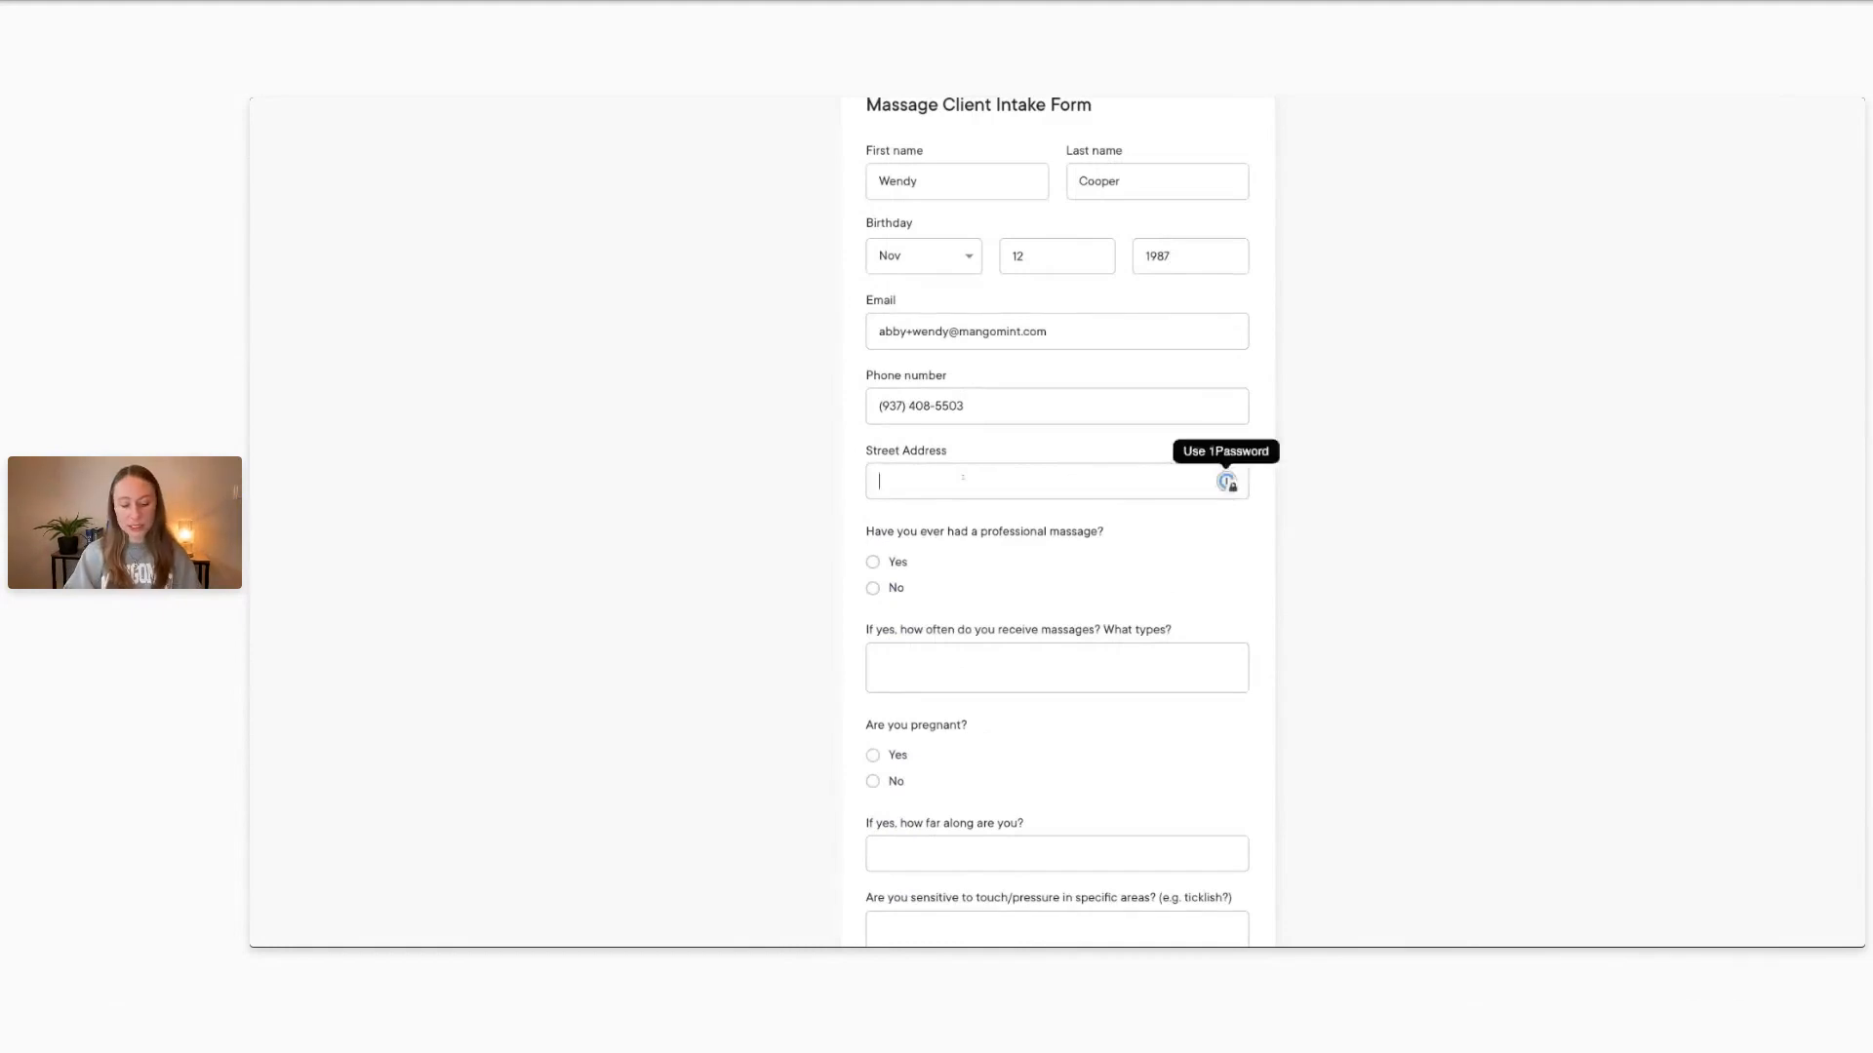
{"action": "type", "text": "555"}
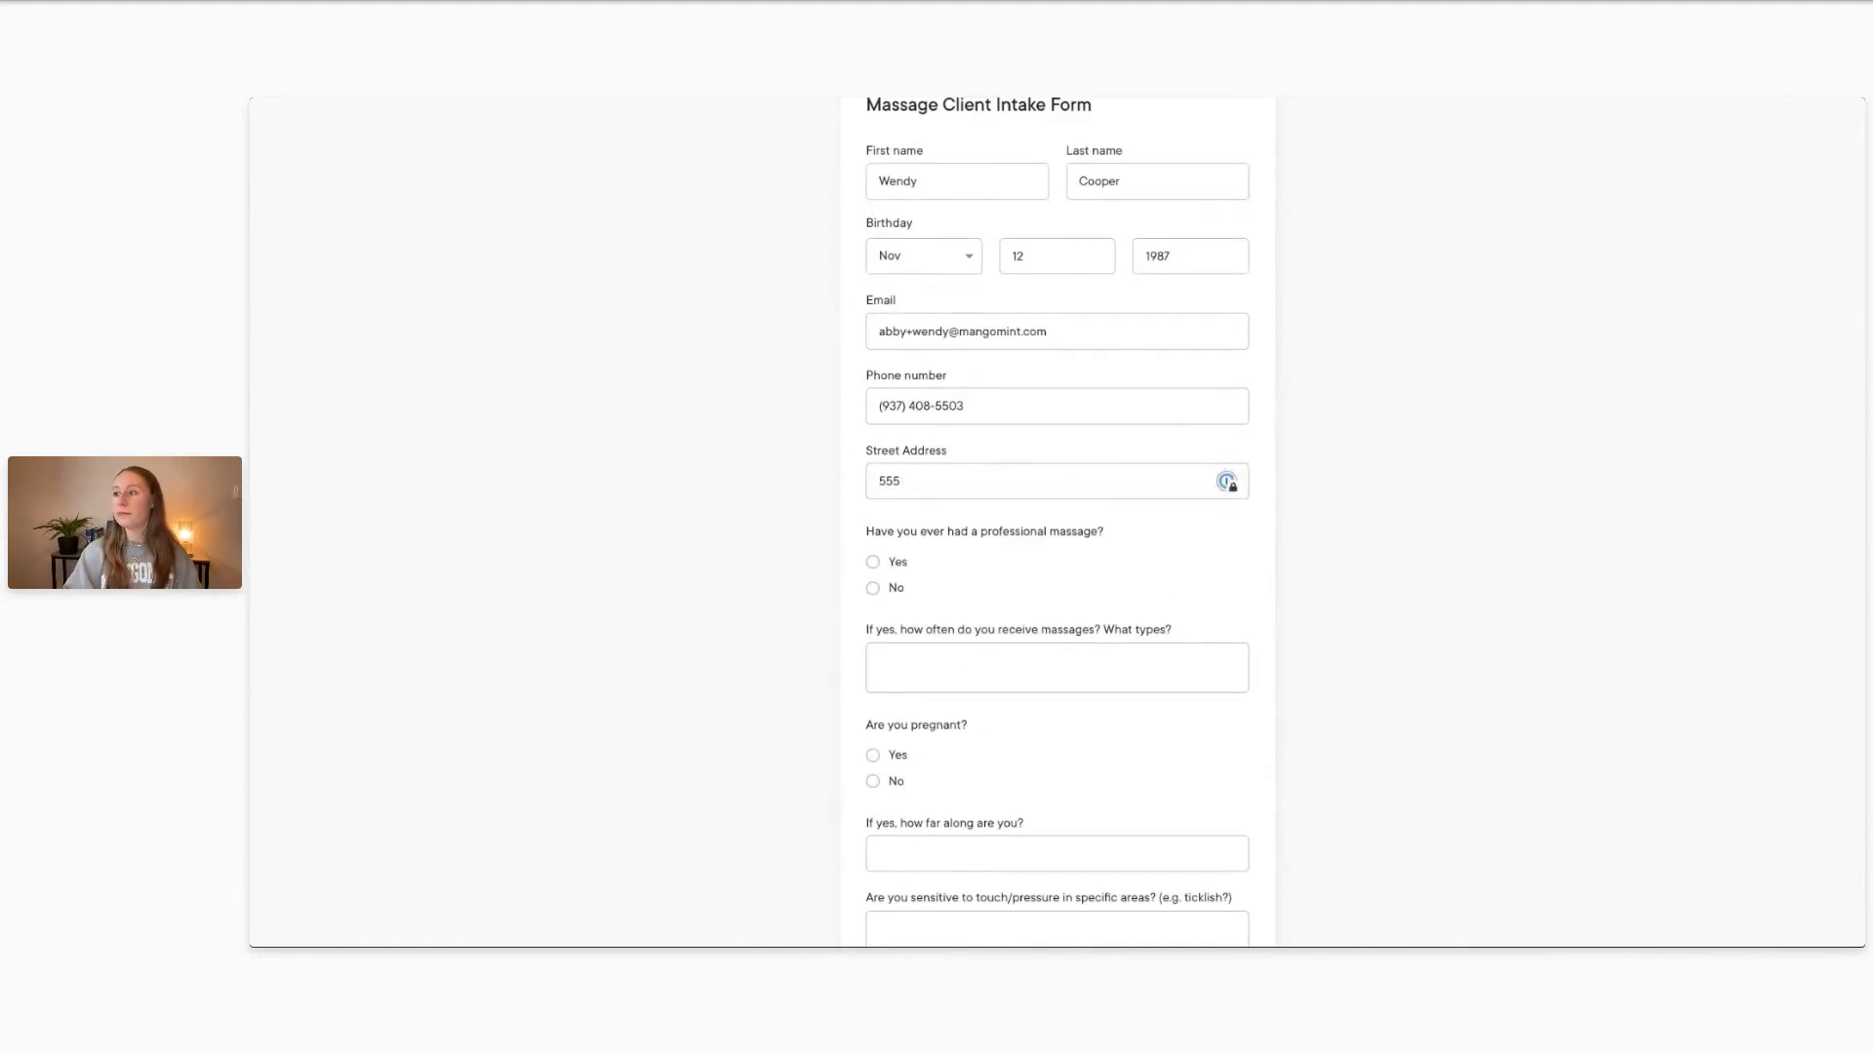
{"action": "type", "text": " Apple Road"}
Answer Yes to having had a professional massage and enter "About every other month, I prefer Swedish massage typically" for frequency and types
{"action": "scroll", "coordinate": [949, 479], "scroll_direction": "down", "scroll_amount": 1}
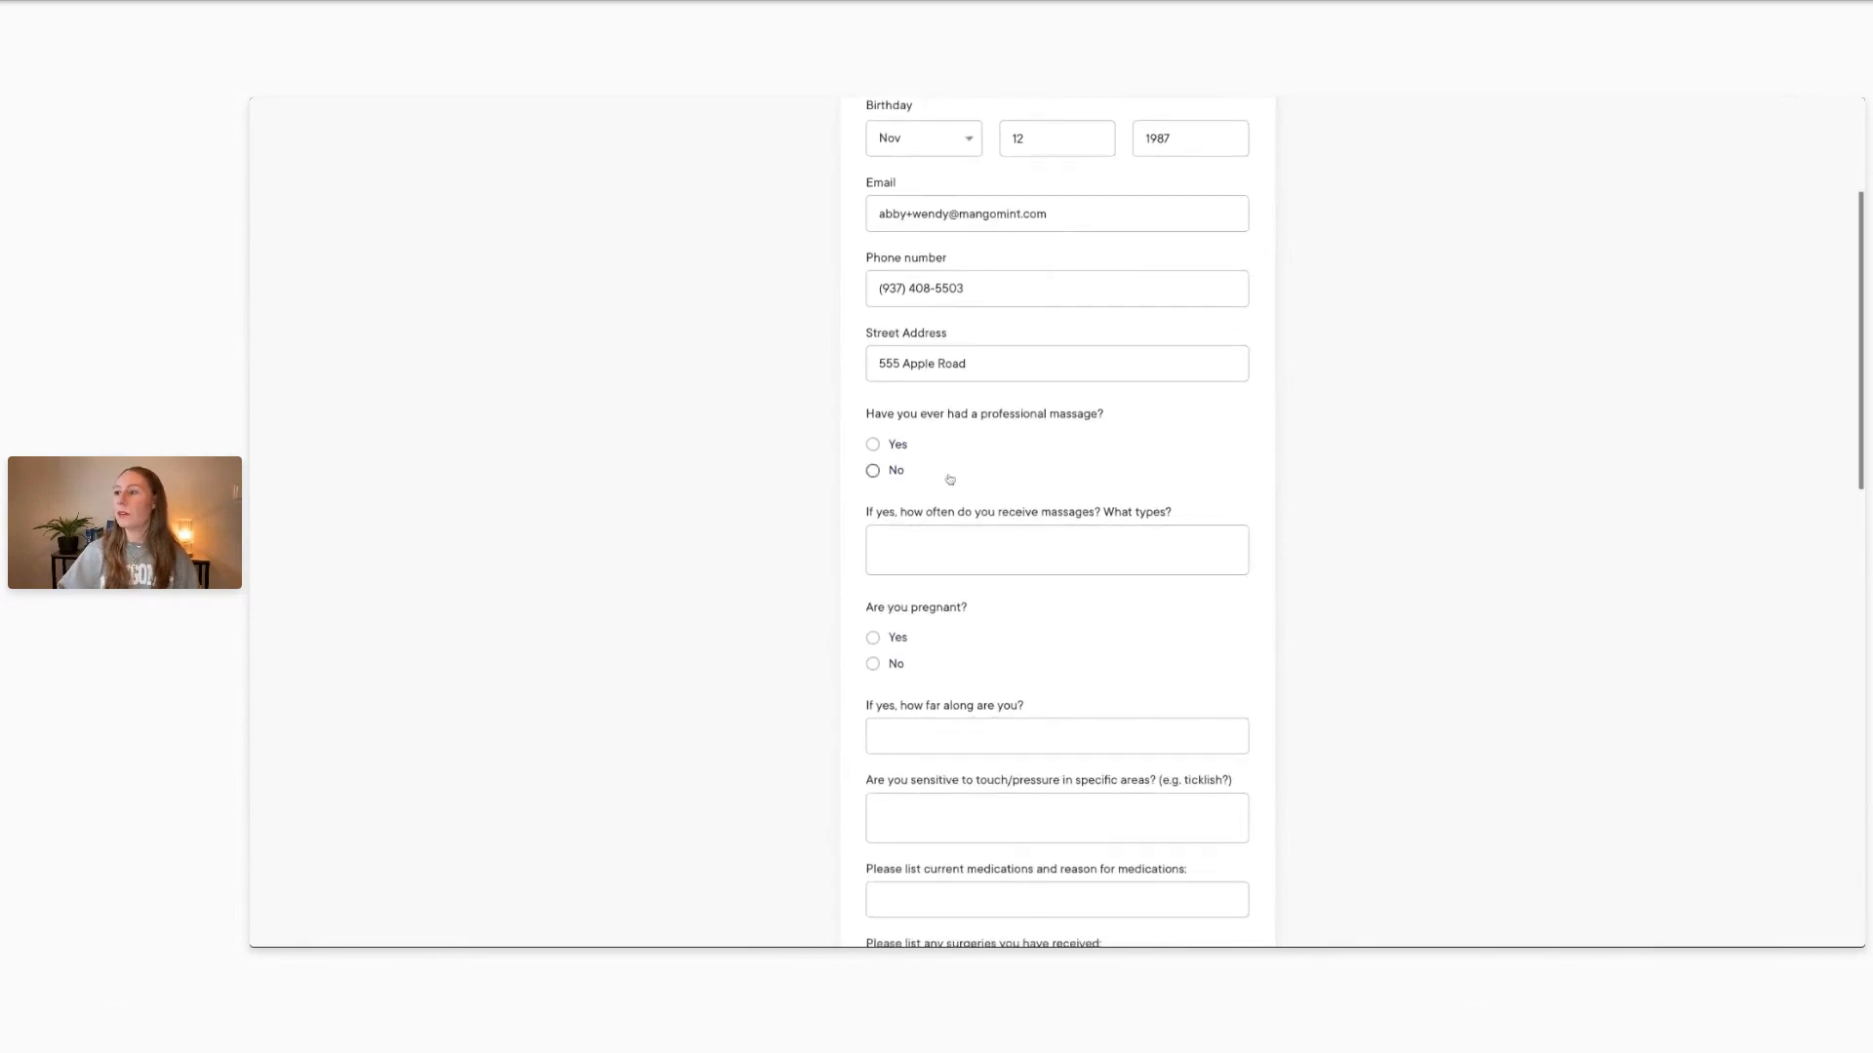
{"action": "left_click", "coordinate": [871, 444]}
{"action": "scroll", "coordinate": [1024, 420], "scroll_direction": "down", "scroll_amount": 1}
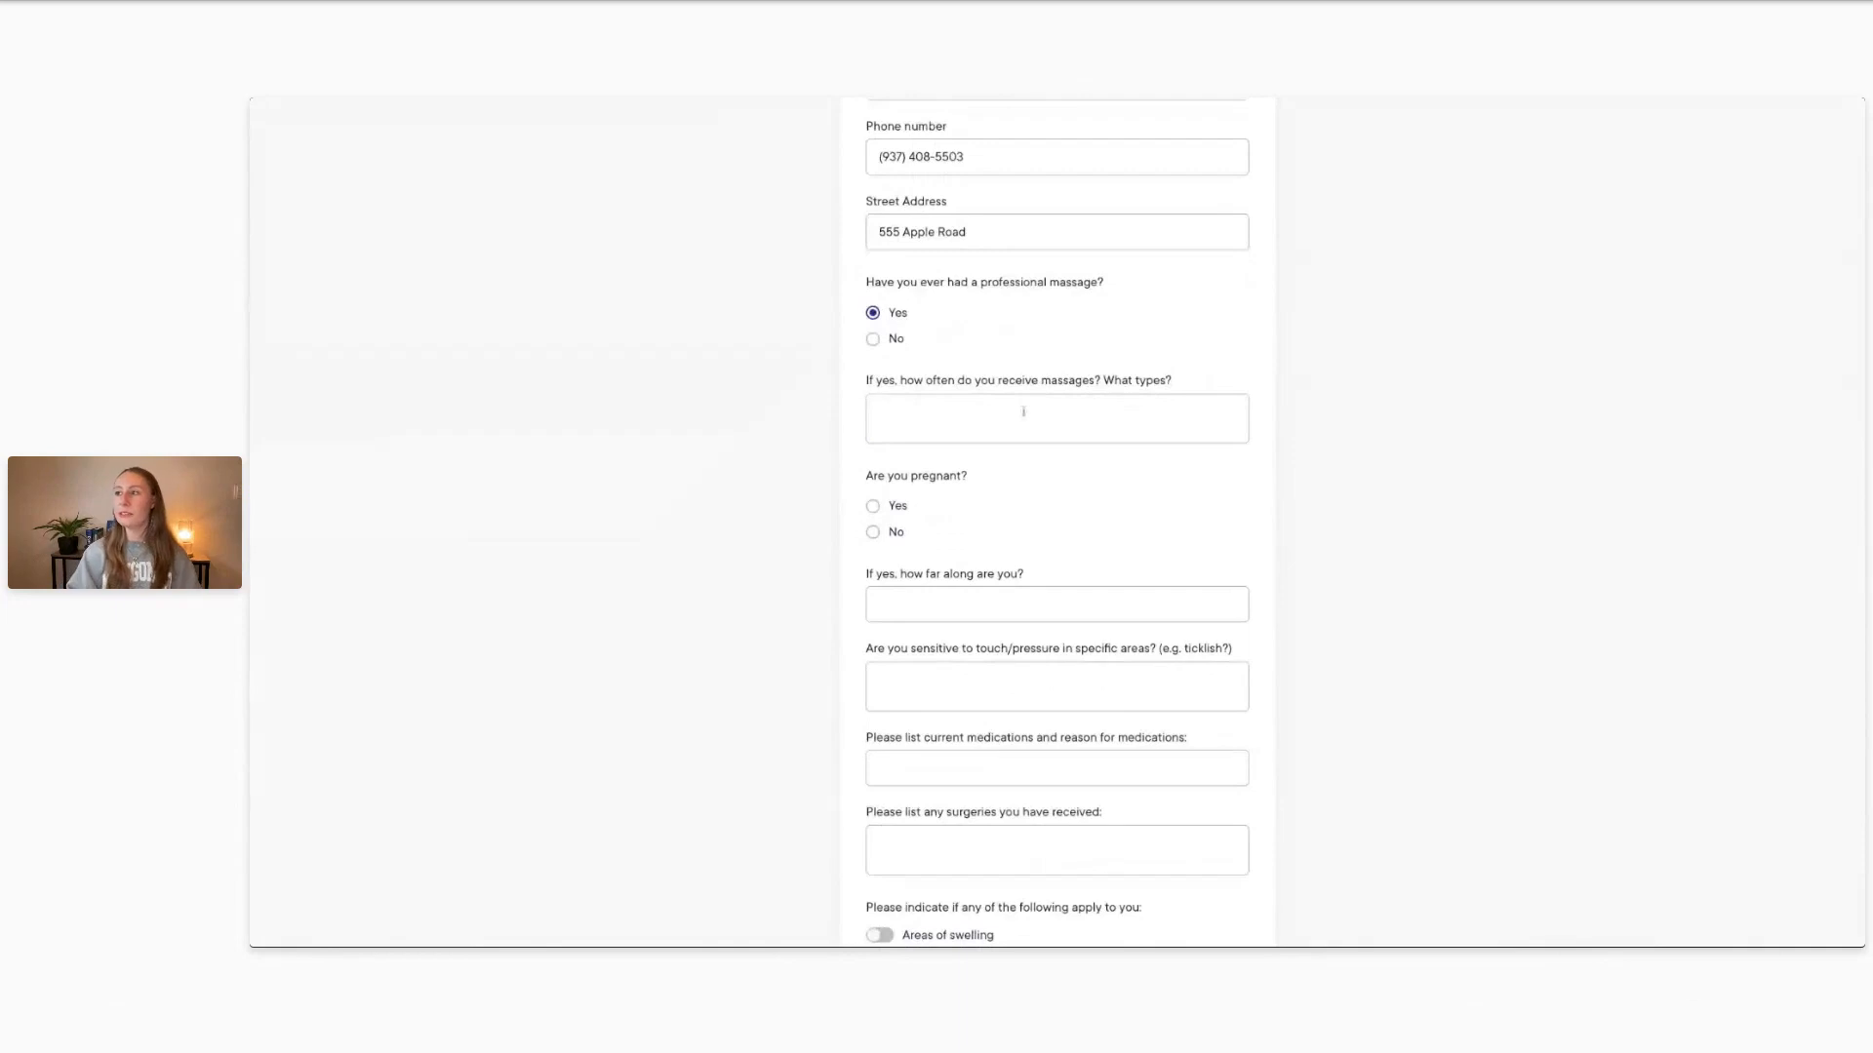
{"action": "type", "text": "About every other month, I prefer"}
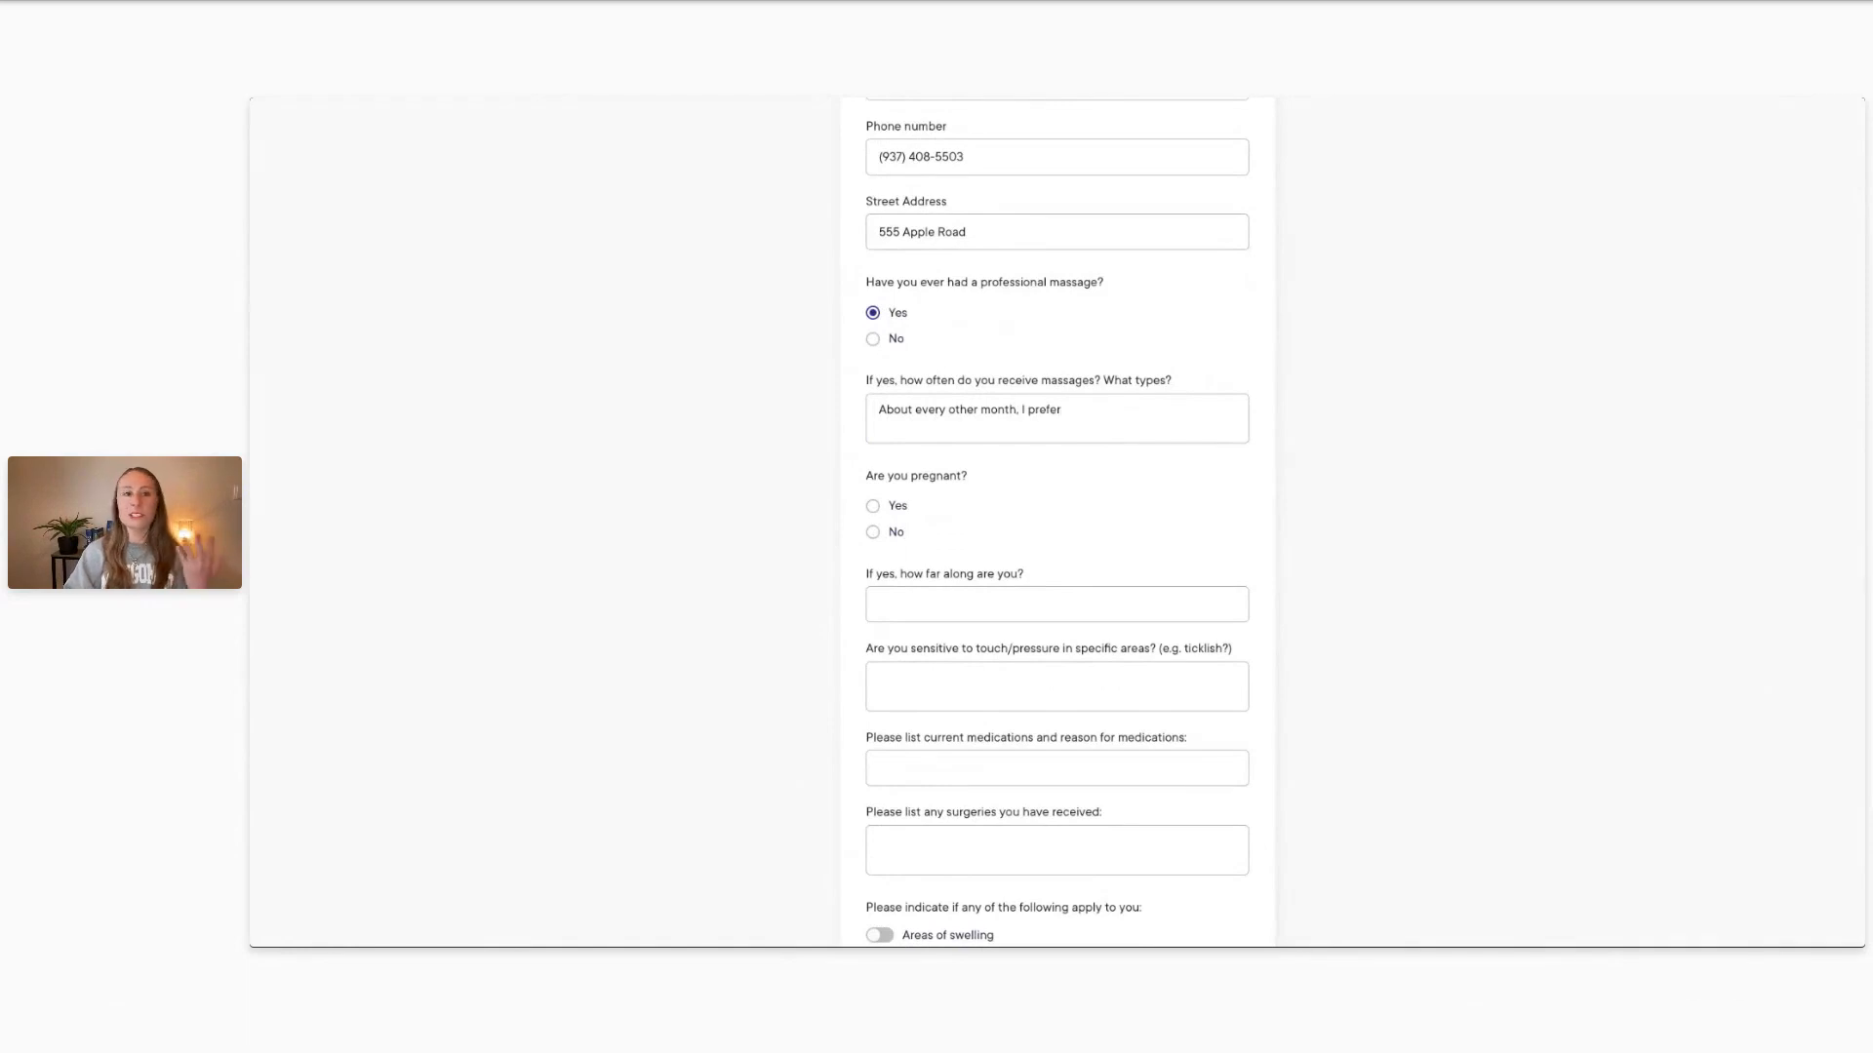
{"action": "type", "text": " Swedish"}
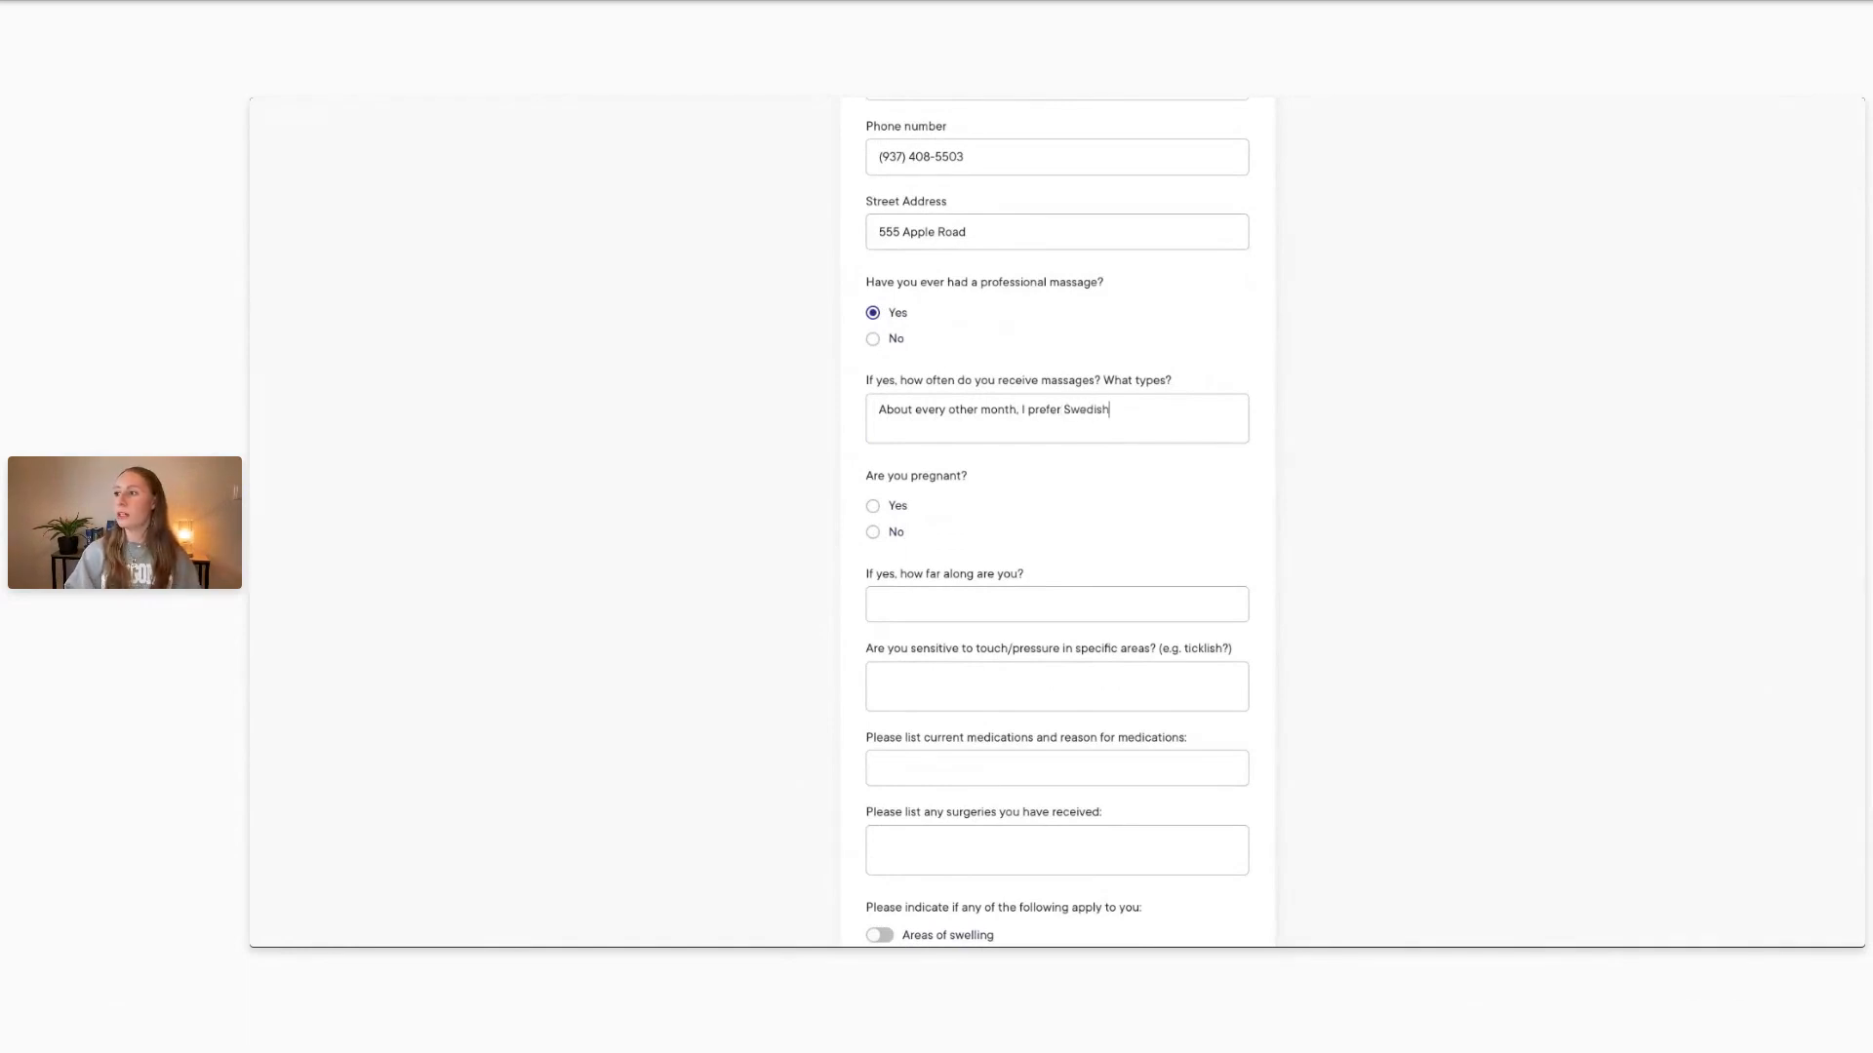
{"action": "type", "text": " massage typically"}
Answer Yes to being pregnant with "2 months" along, and enter "No" for sensitivity to touch or pressure
{"action": "scroll", "coordinate": [934, 426], "scroll_direction": "down", "scroll_amount": 1}
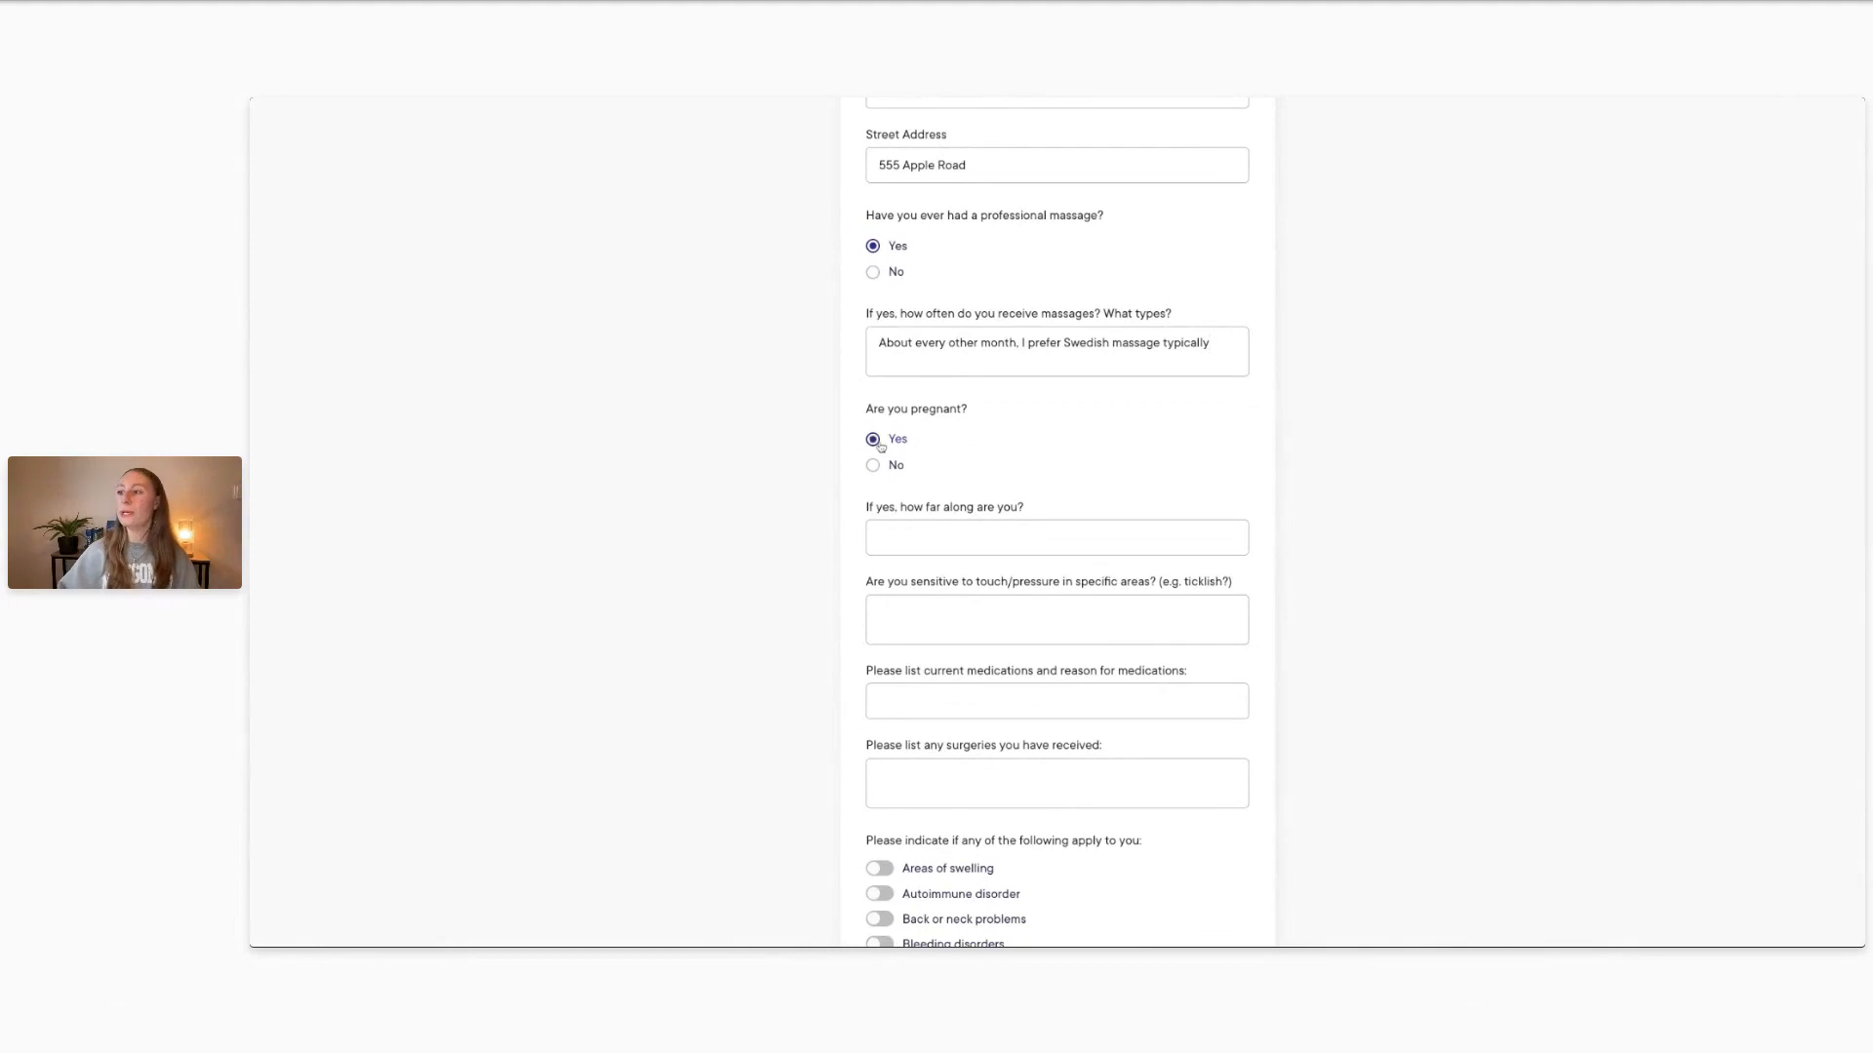
{"action": "type", "text": "2 months"}
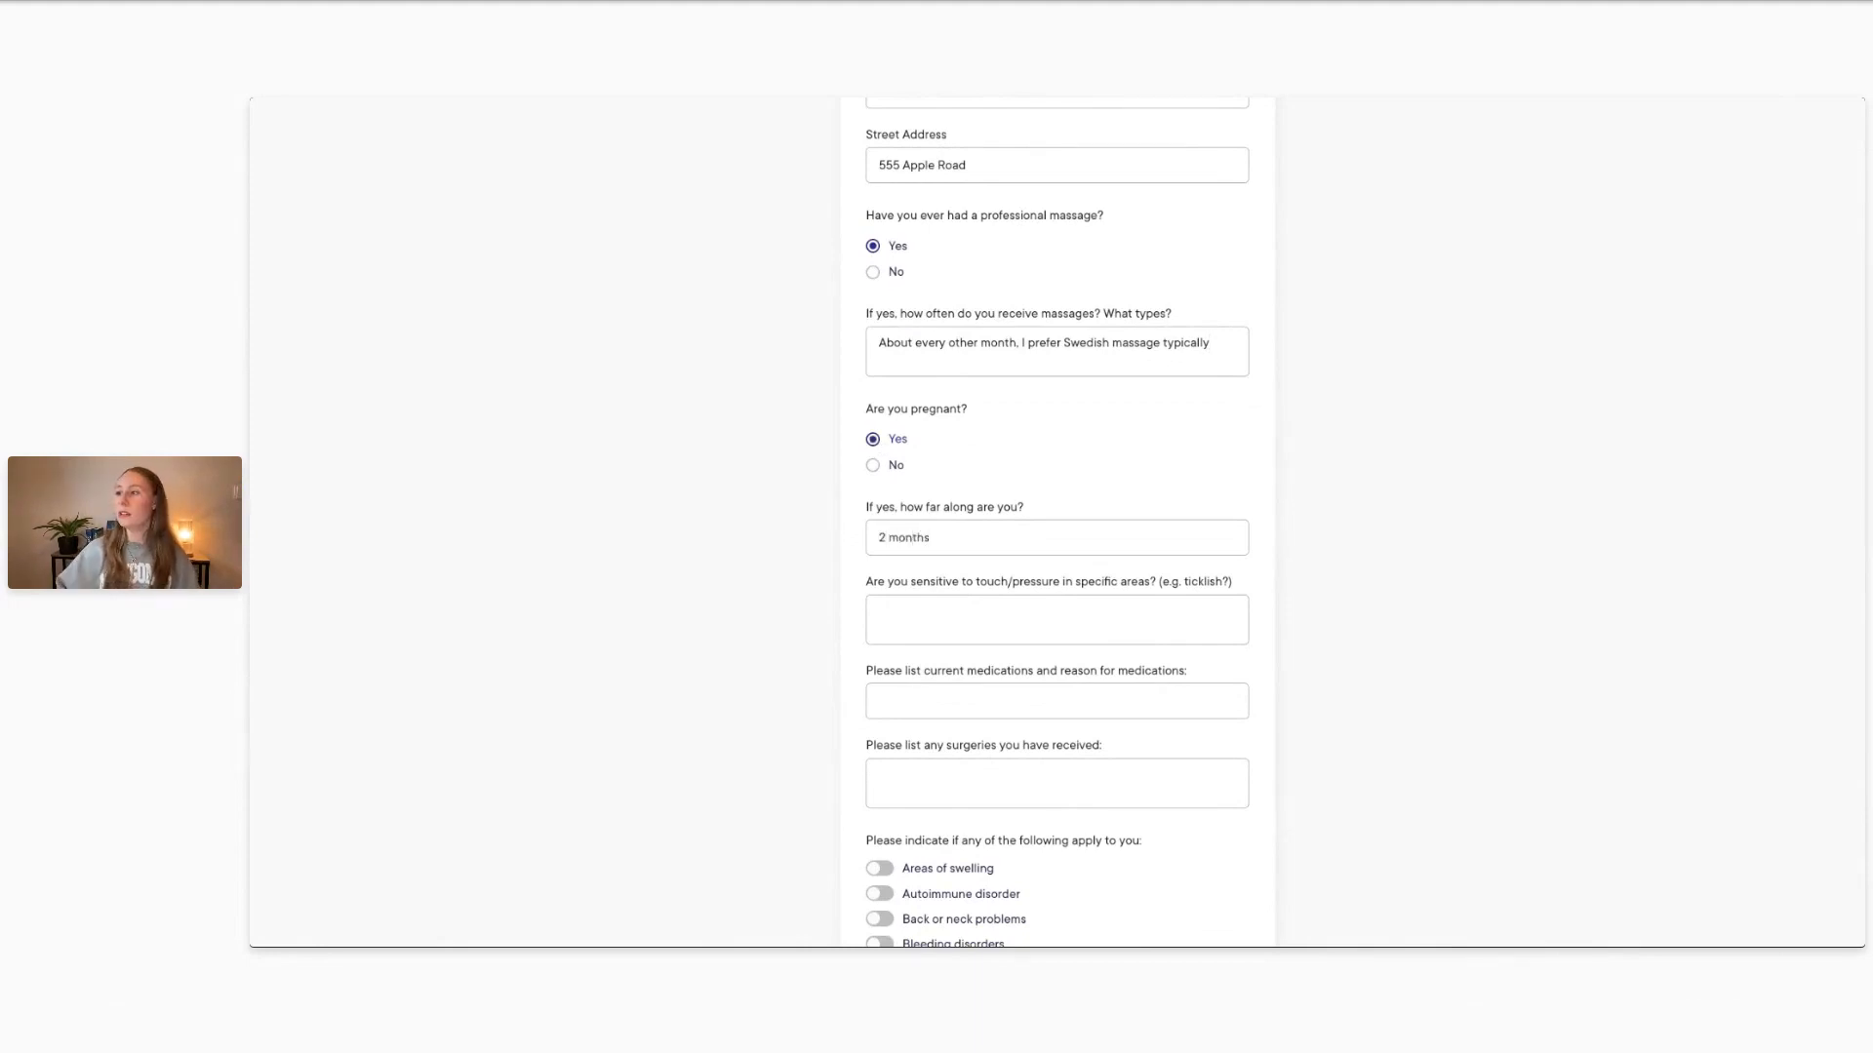
{"action": "scroll", "coordinate": [993, 518], "scroll_direction": "down", "scroll_amount": 2}
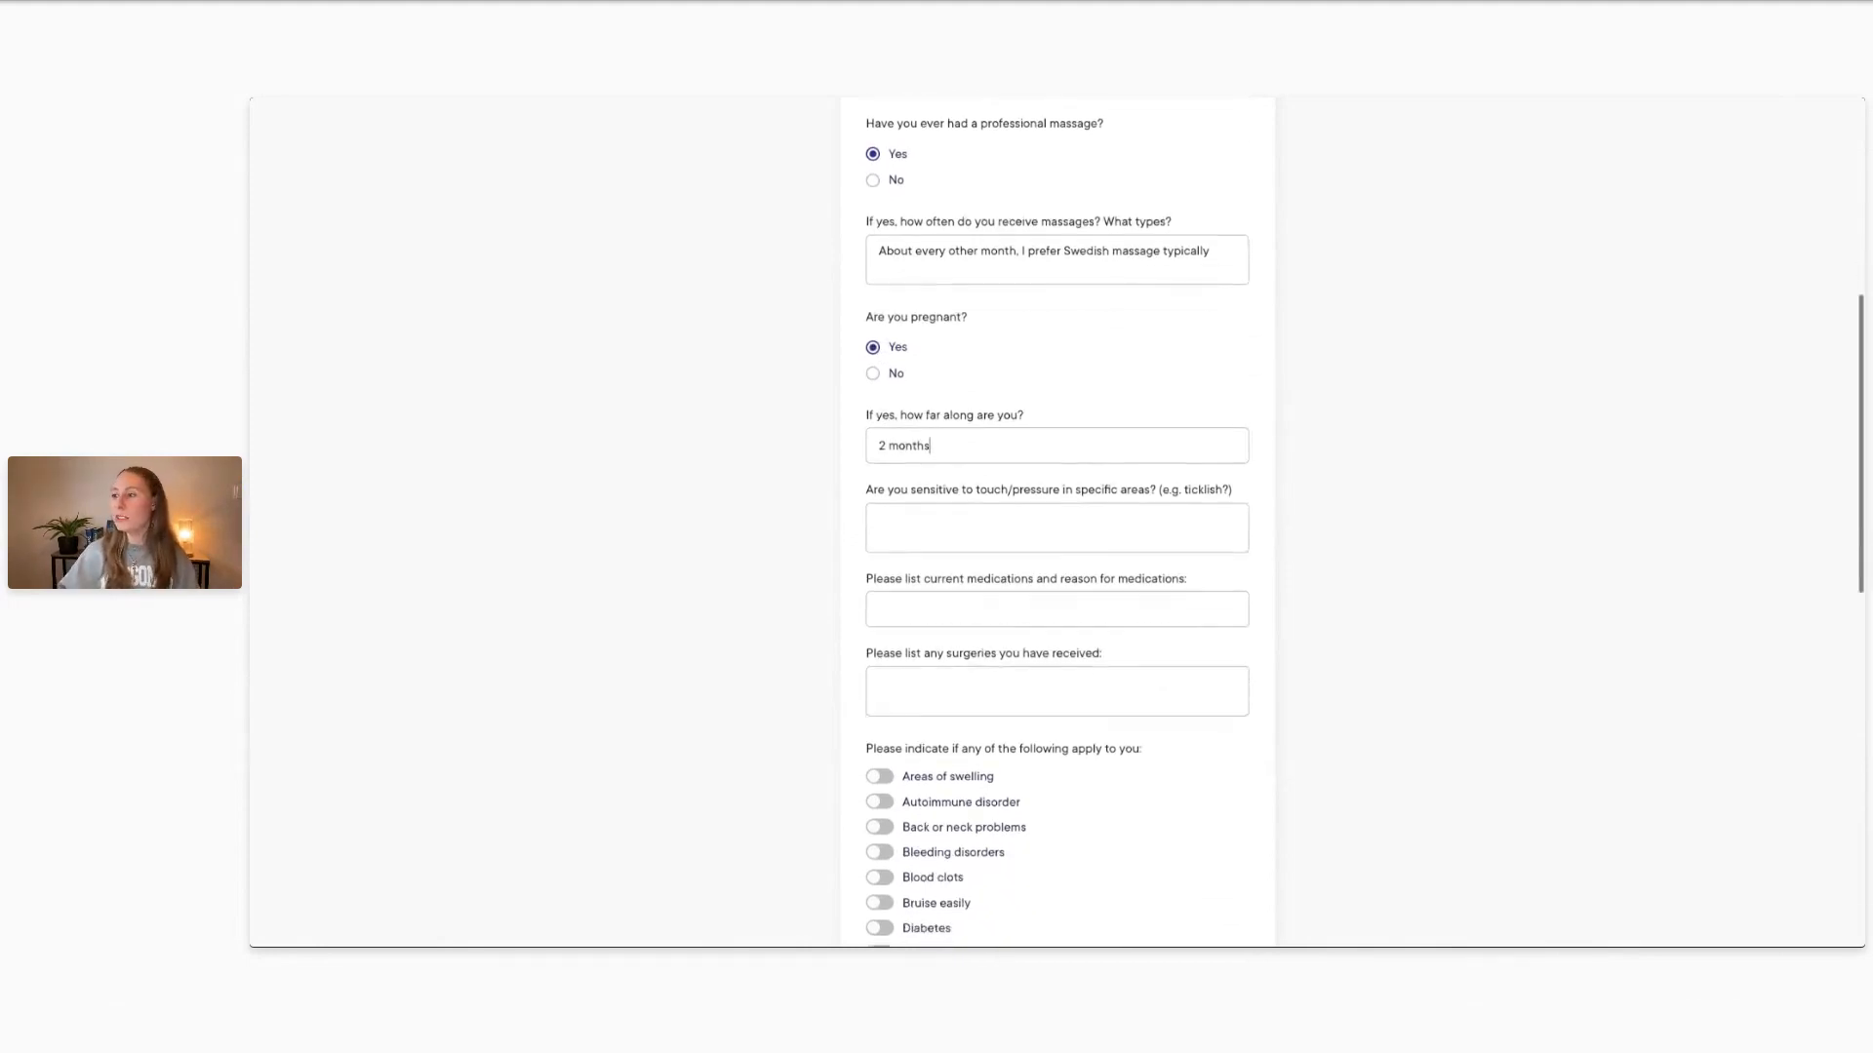
{"action": "left_click", "coordinate": [993, 518]}
{"action": "type", "text": "No"}
Enter "None at this time" for current medications and "Arm surgery in 2012" for surgeries received
{"action": "scroll", "coordinate": [1057, 552], "scroll_direction": "down", "scroll_amount": 1}
{"action": "left_click", "coordinate": [1058, 552]}
{"action": "type", "text": "None at this time"}
{"action": "scroll", "coordinate": [977, 477], "scroll_direction": "down", "scroll_amount": 3}
{"action": "left_click", "coordinate": [978, 477]}
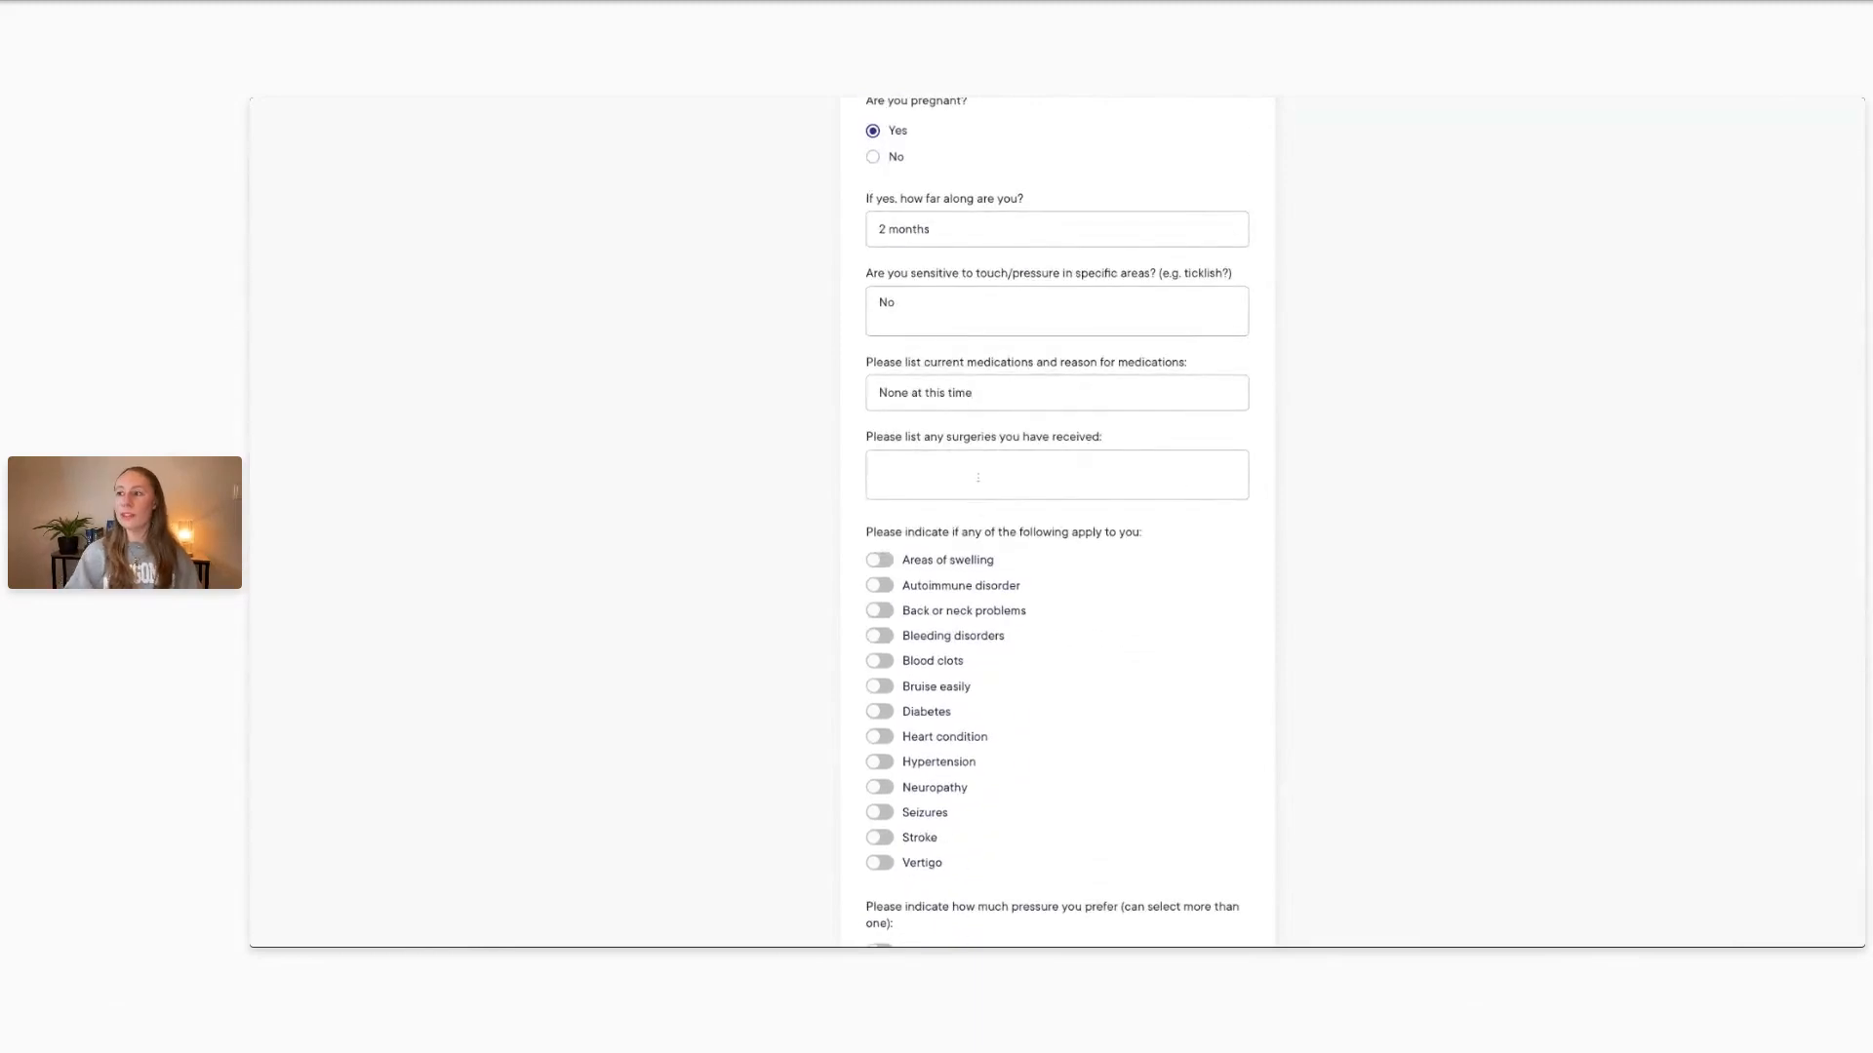
{"action": "type", "text": "Arm surgery in"}
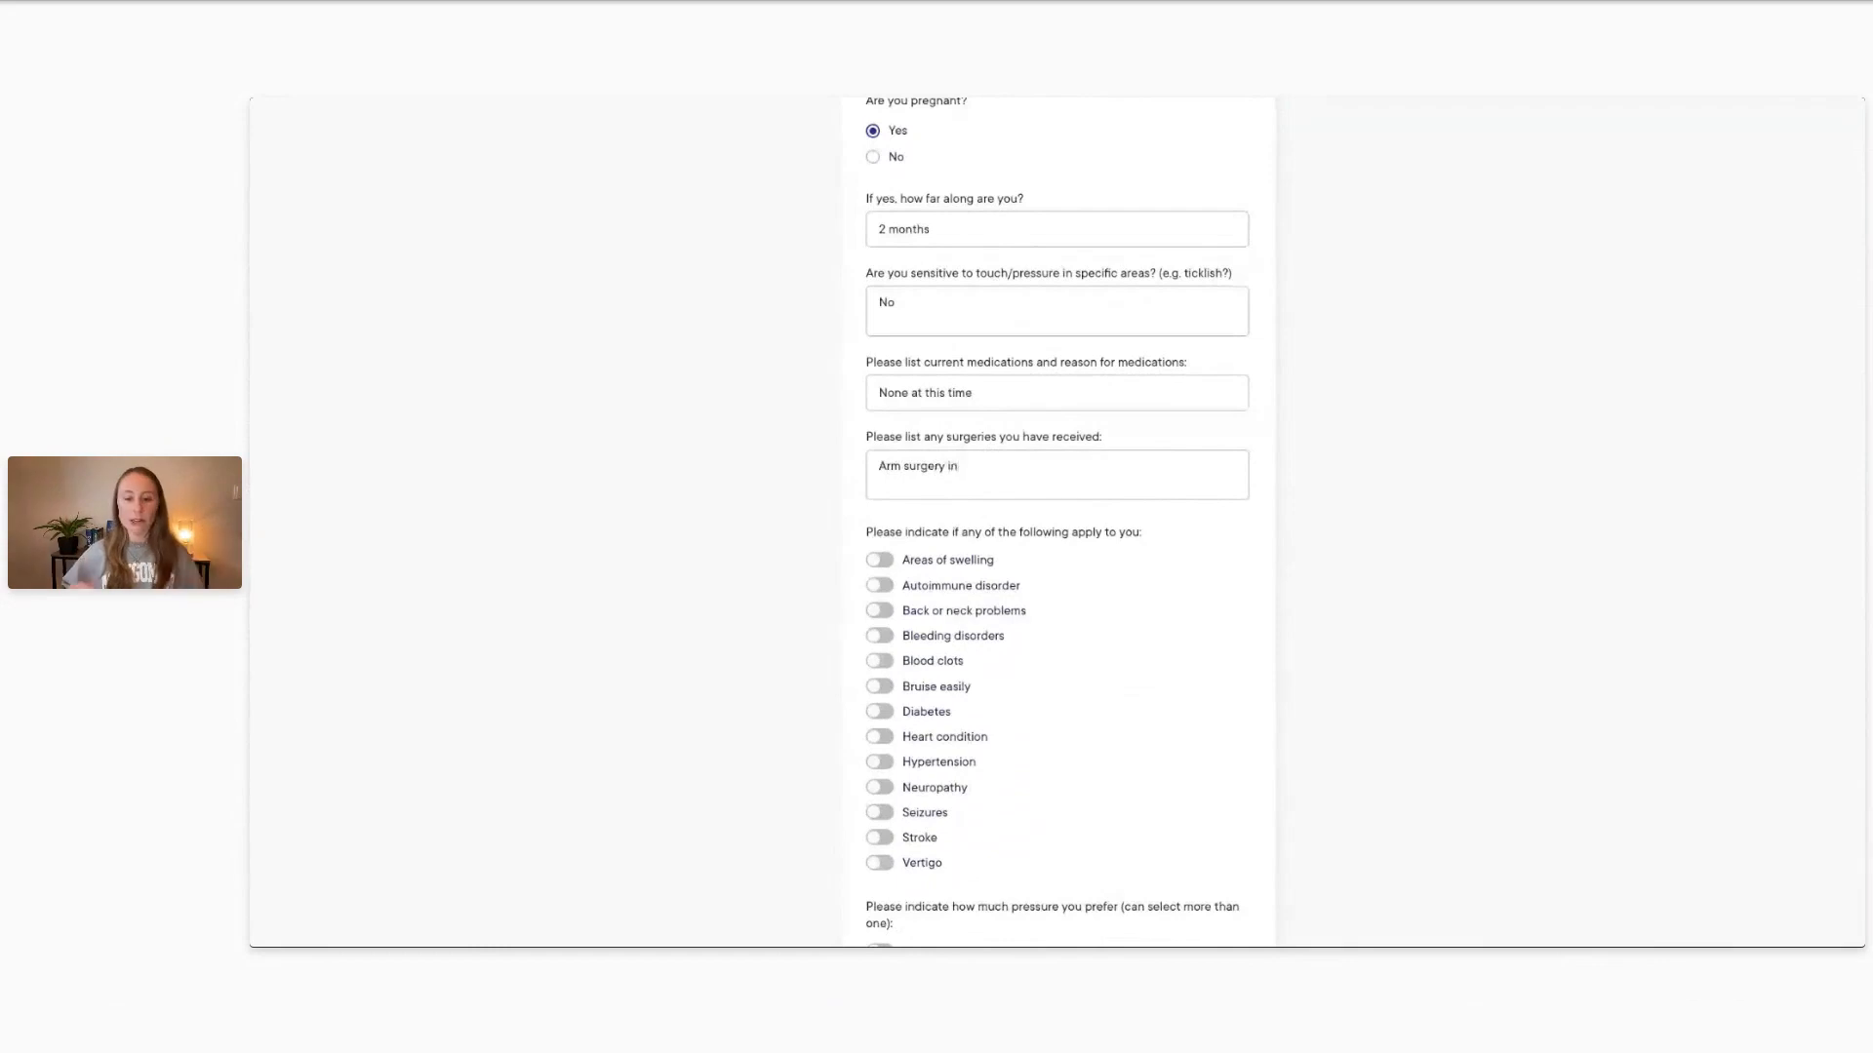
{"action": "type", "text": " 2012"}
Turn on Back or neck problems and Vertigo in the list of conditions that apply
{"action": "scroll", "coordinate": [1091, 443], "scroll_direction": "down", "scroll_amount": 2}
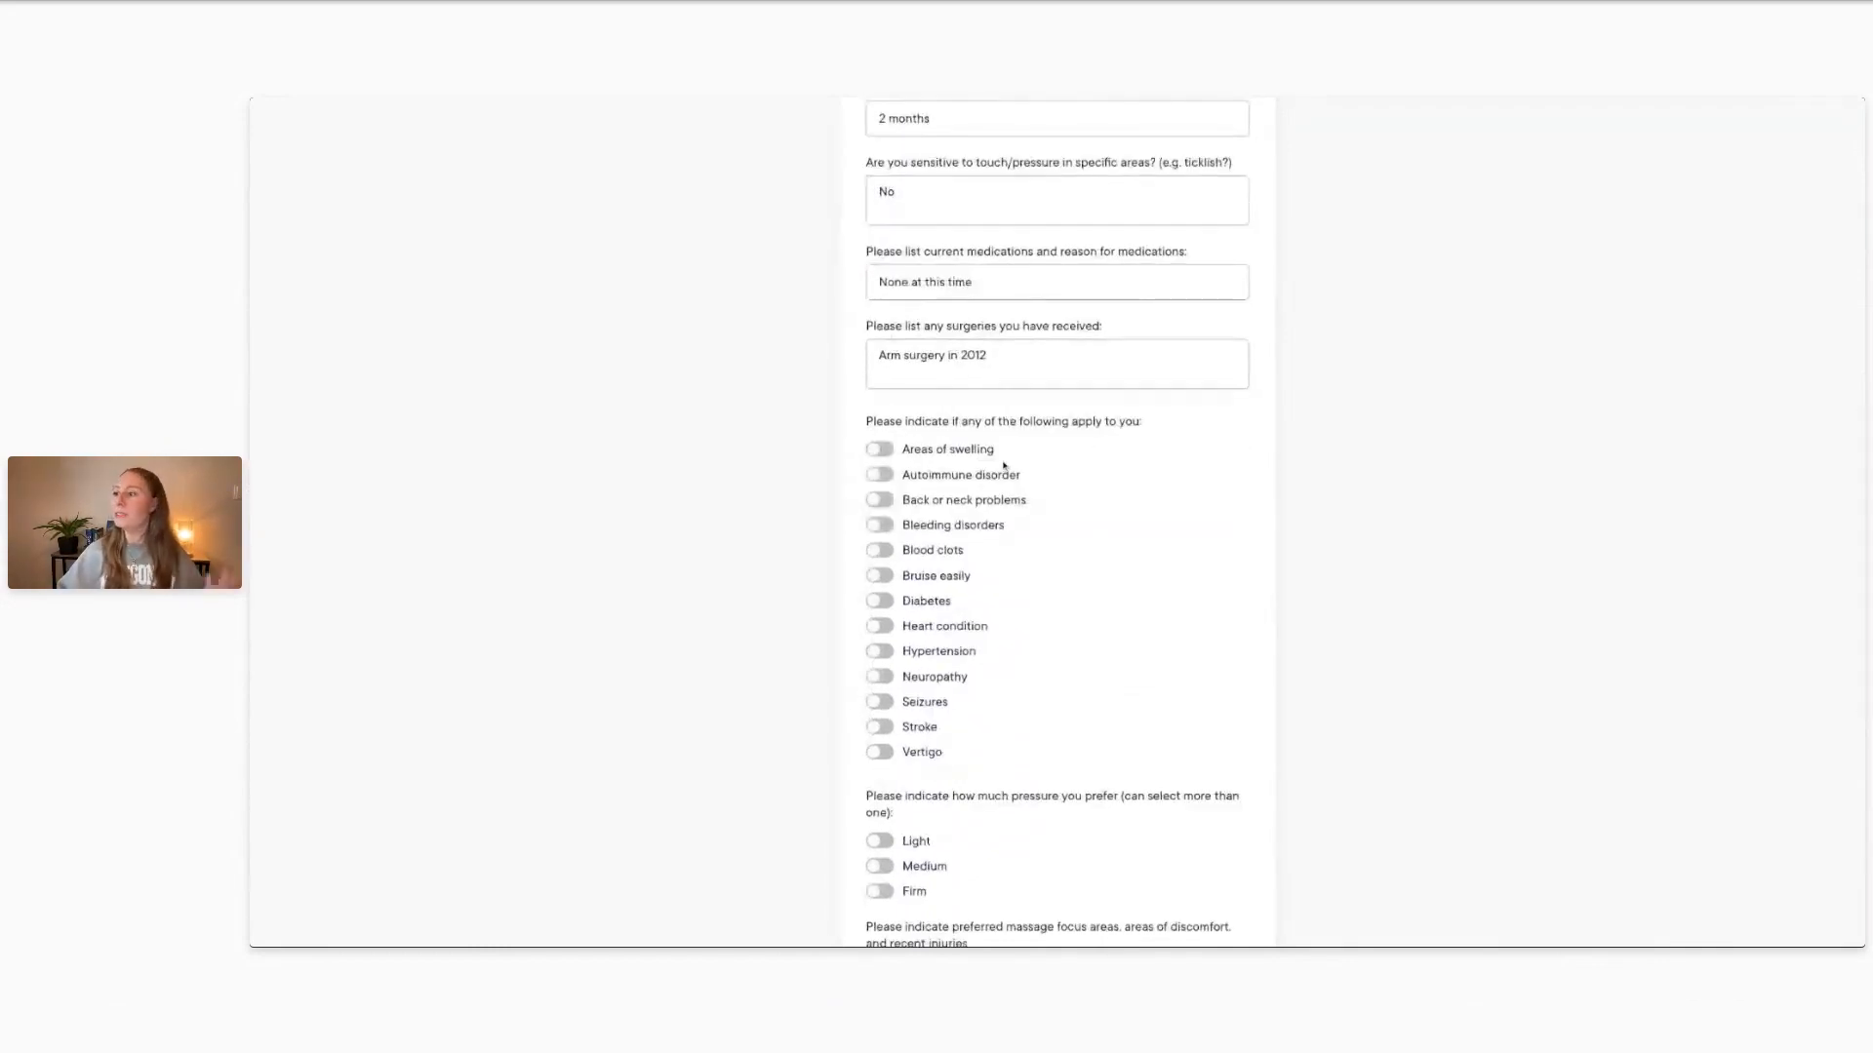
{"action": "scroll", "coordinate": [1003, 468], "scroll_direction": "down", "scroll_amount": 1}
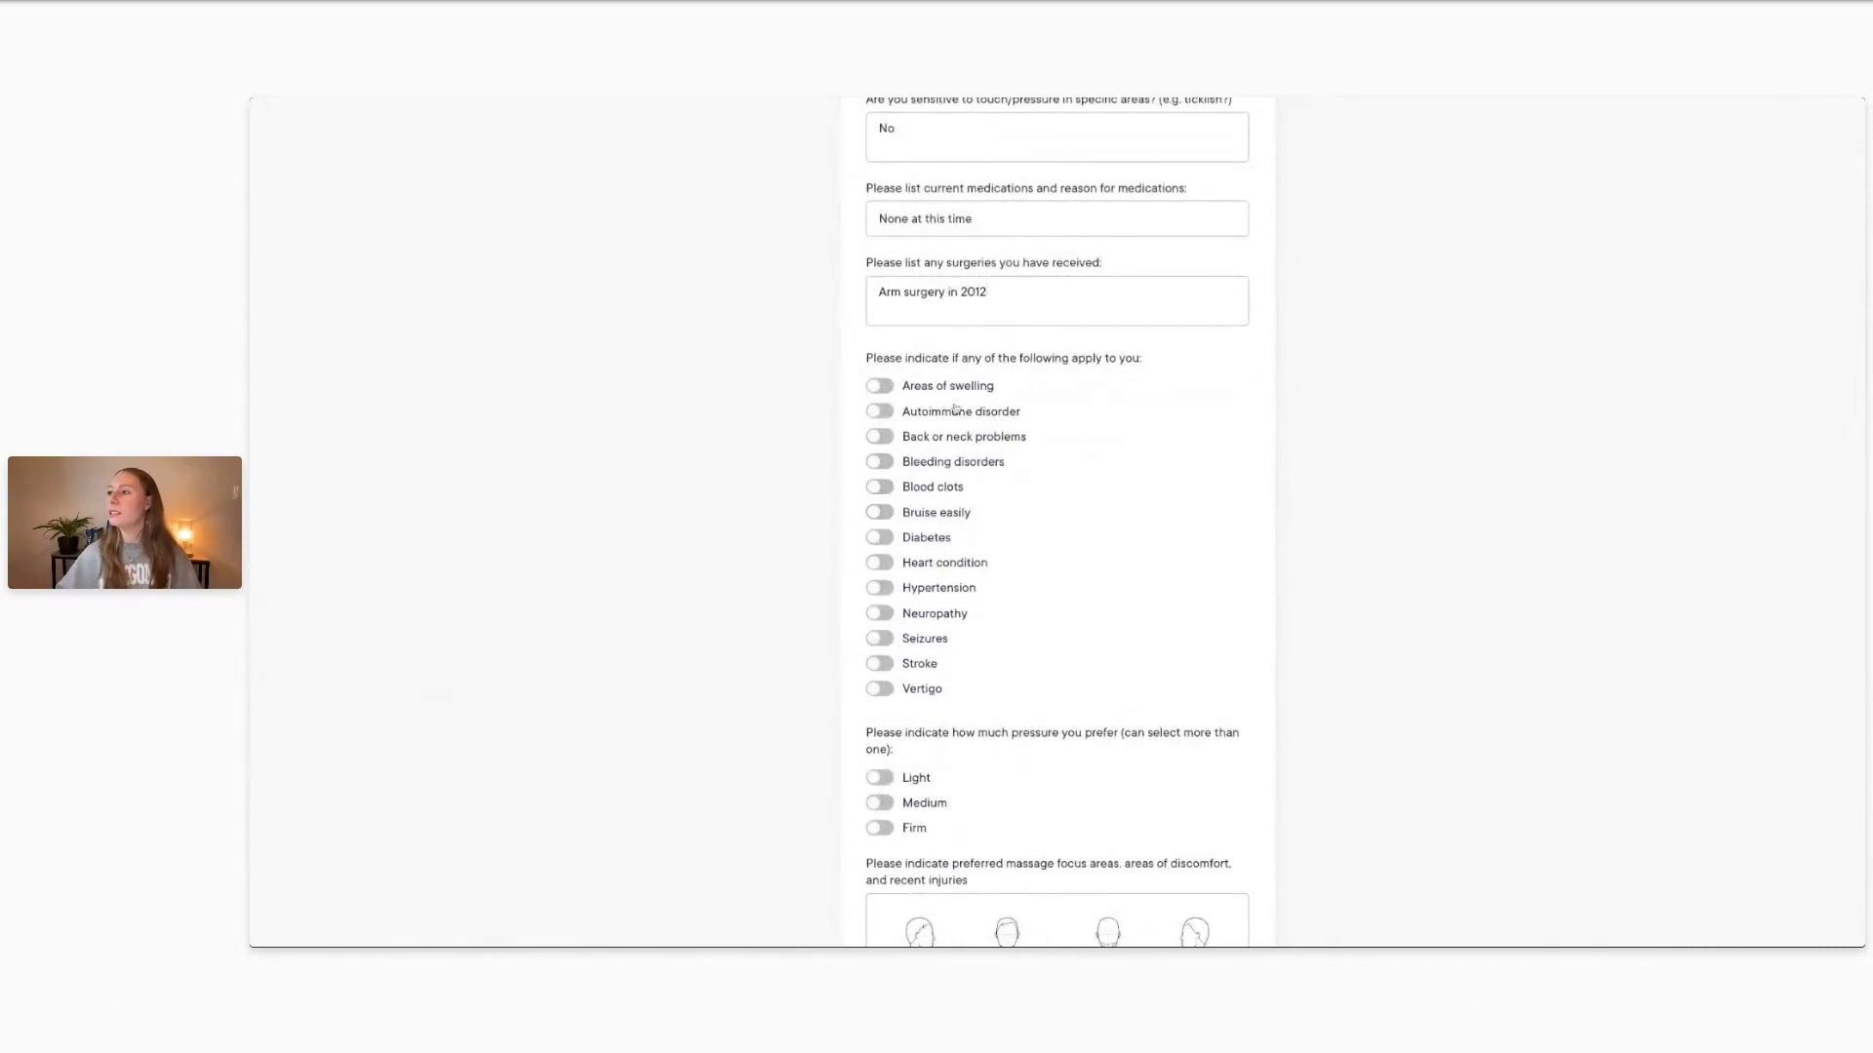
{"action": "scroll", "coordinate": [978, 492], "scroll_direction": "down", "scroll_amount": 1}
{"action": "left_click", "coordinate": [888, 427]}
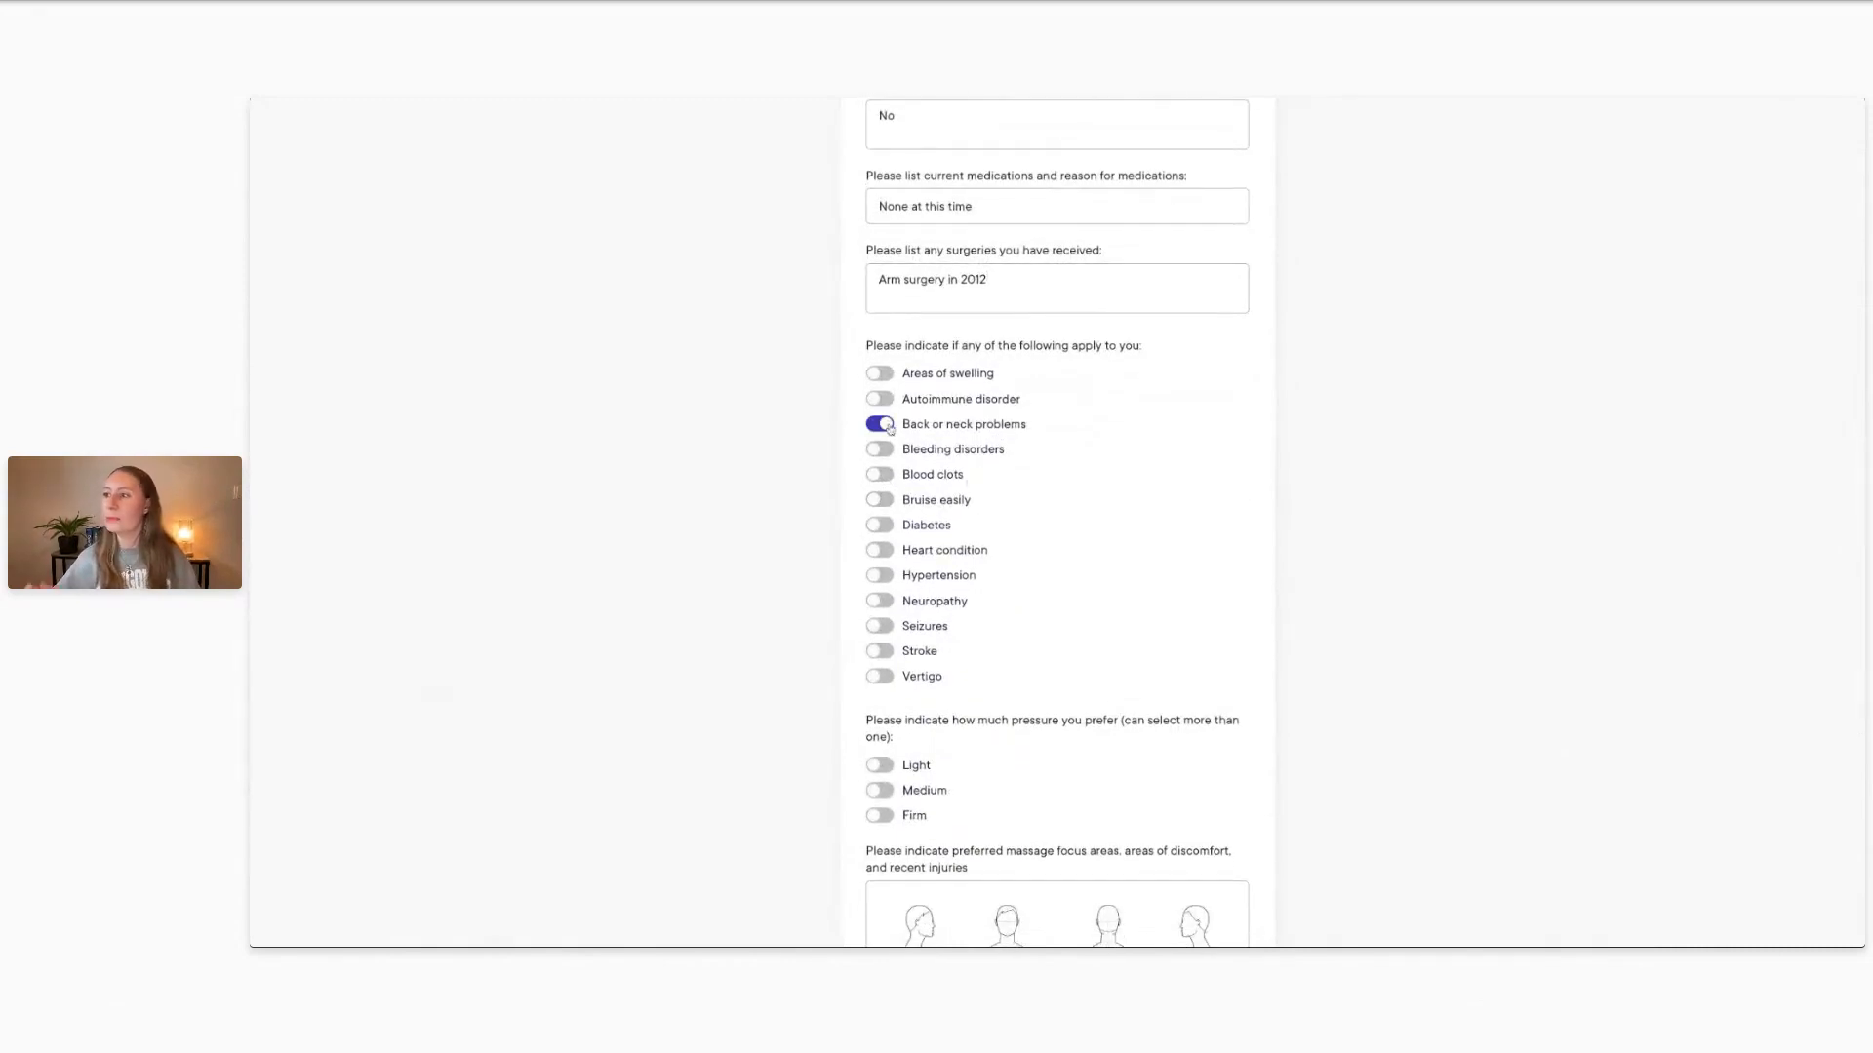
{"action": "scroll", "coordinate": [964, 491], "scroll_direction": "down", "scroll_amount": 1}
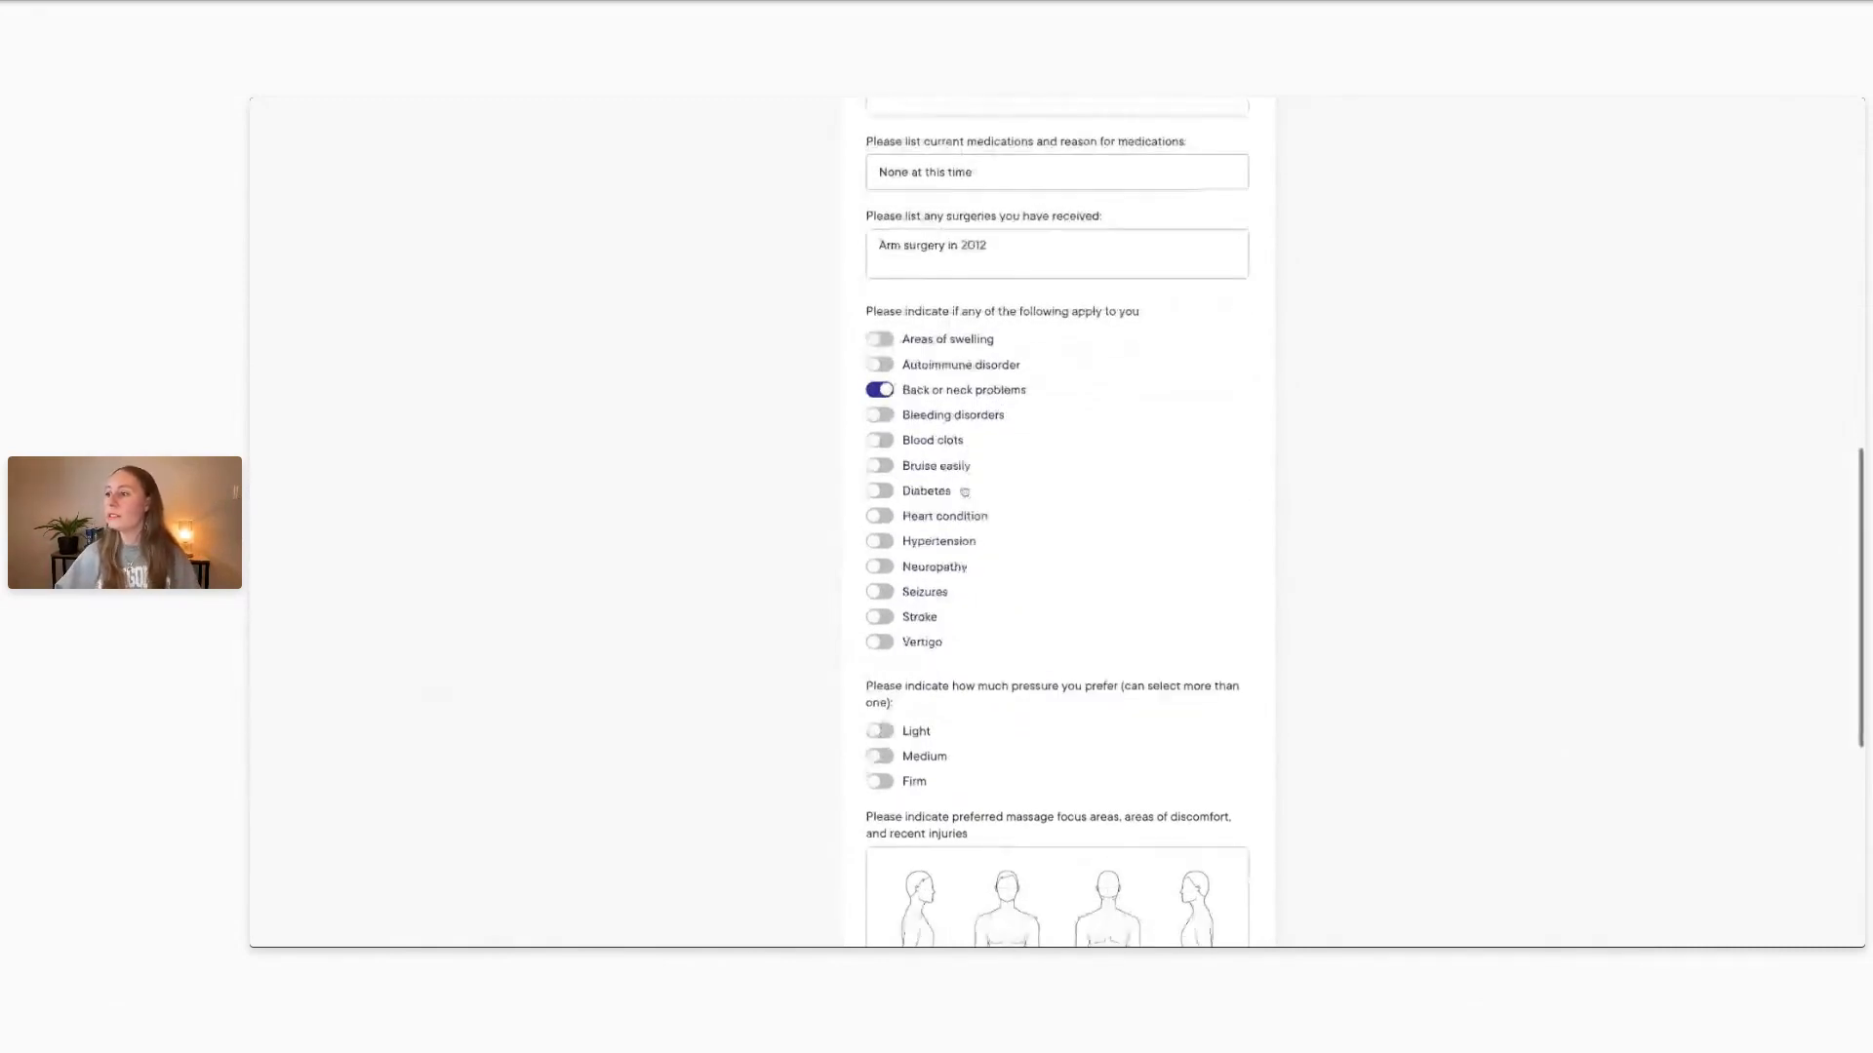
{"action": "left_click", "coordinate": [879, 641]}
Select Light and Medium as the preferred massage pressure
{"action": "scroll", "coordinate": [1153, 523], "scroll_direction": "down", "scroll_amount": 5}
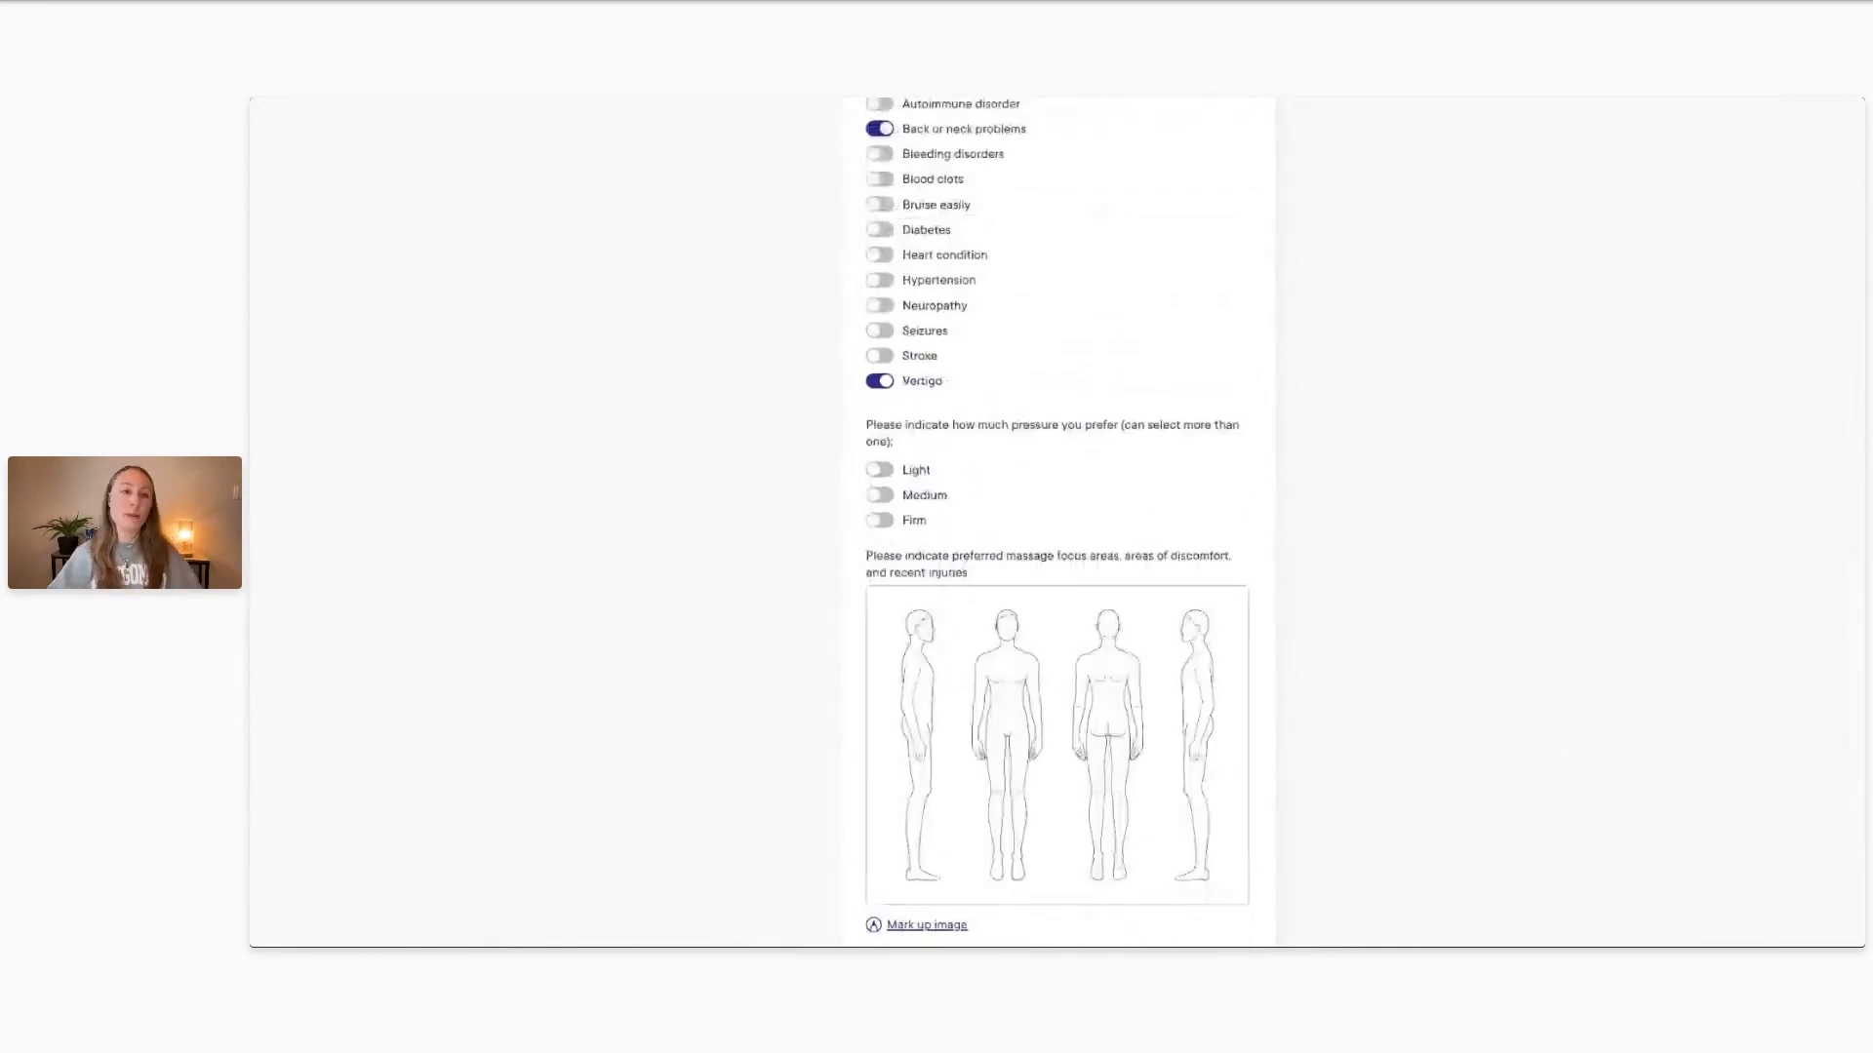
{"action": "scroll", "coordinate": [883, 420], "scroll_direction": "down", "scroll_amount": 1}
{"action": "left_click", "coordinate": [879, 406]}
{"action": "left_click", "coordinate": [882, 435]}
Open the body image for markup in the question about focus areas, areas of discomfort and recent injuries
{"action": "scroll", "coordinate": [1219, 395], "scroll_direction": "down", "scroll_amount": 1}
{"action": "scroll", "coordinate": [1219, 395], "scroll_direction": "down", "scroll_amount": 1}
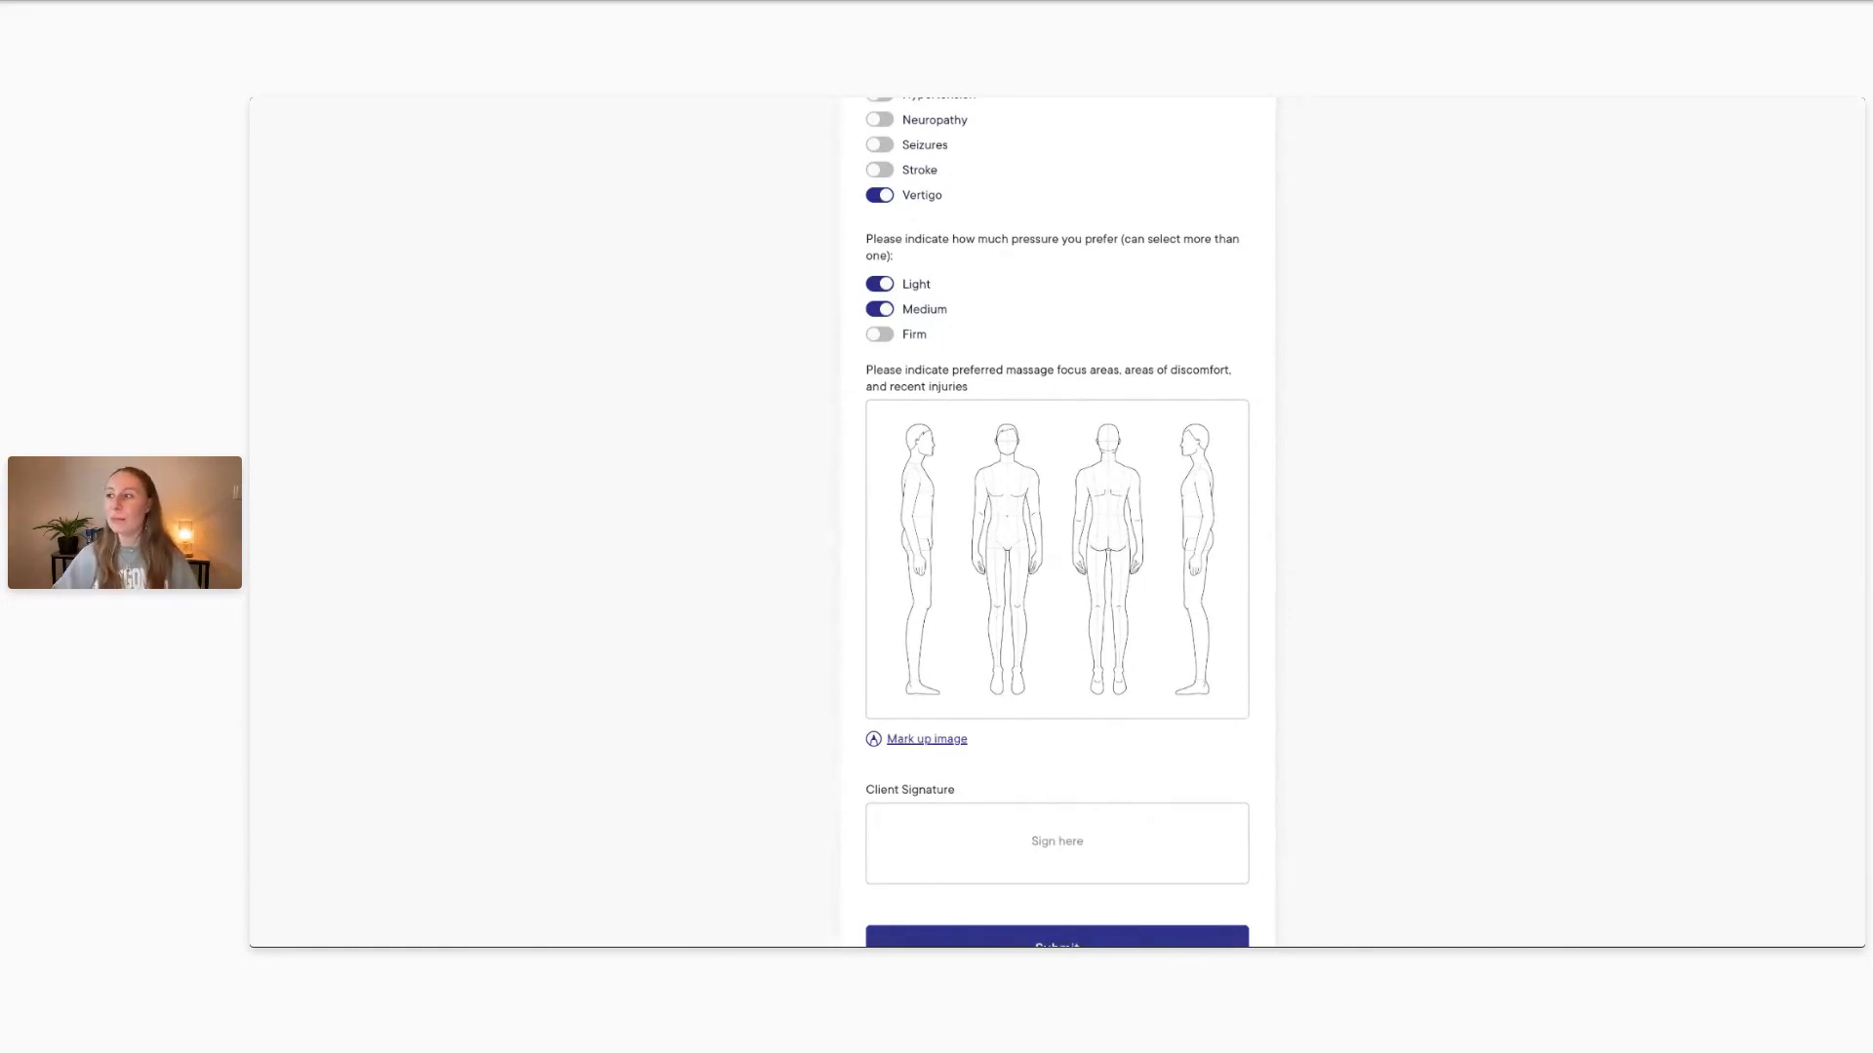
{"action": "scroll", "coordinate": [998, 739], "scroll_direction": "down", "scroll_amount": 1}
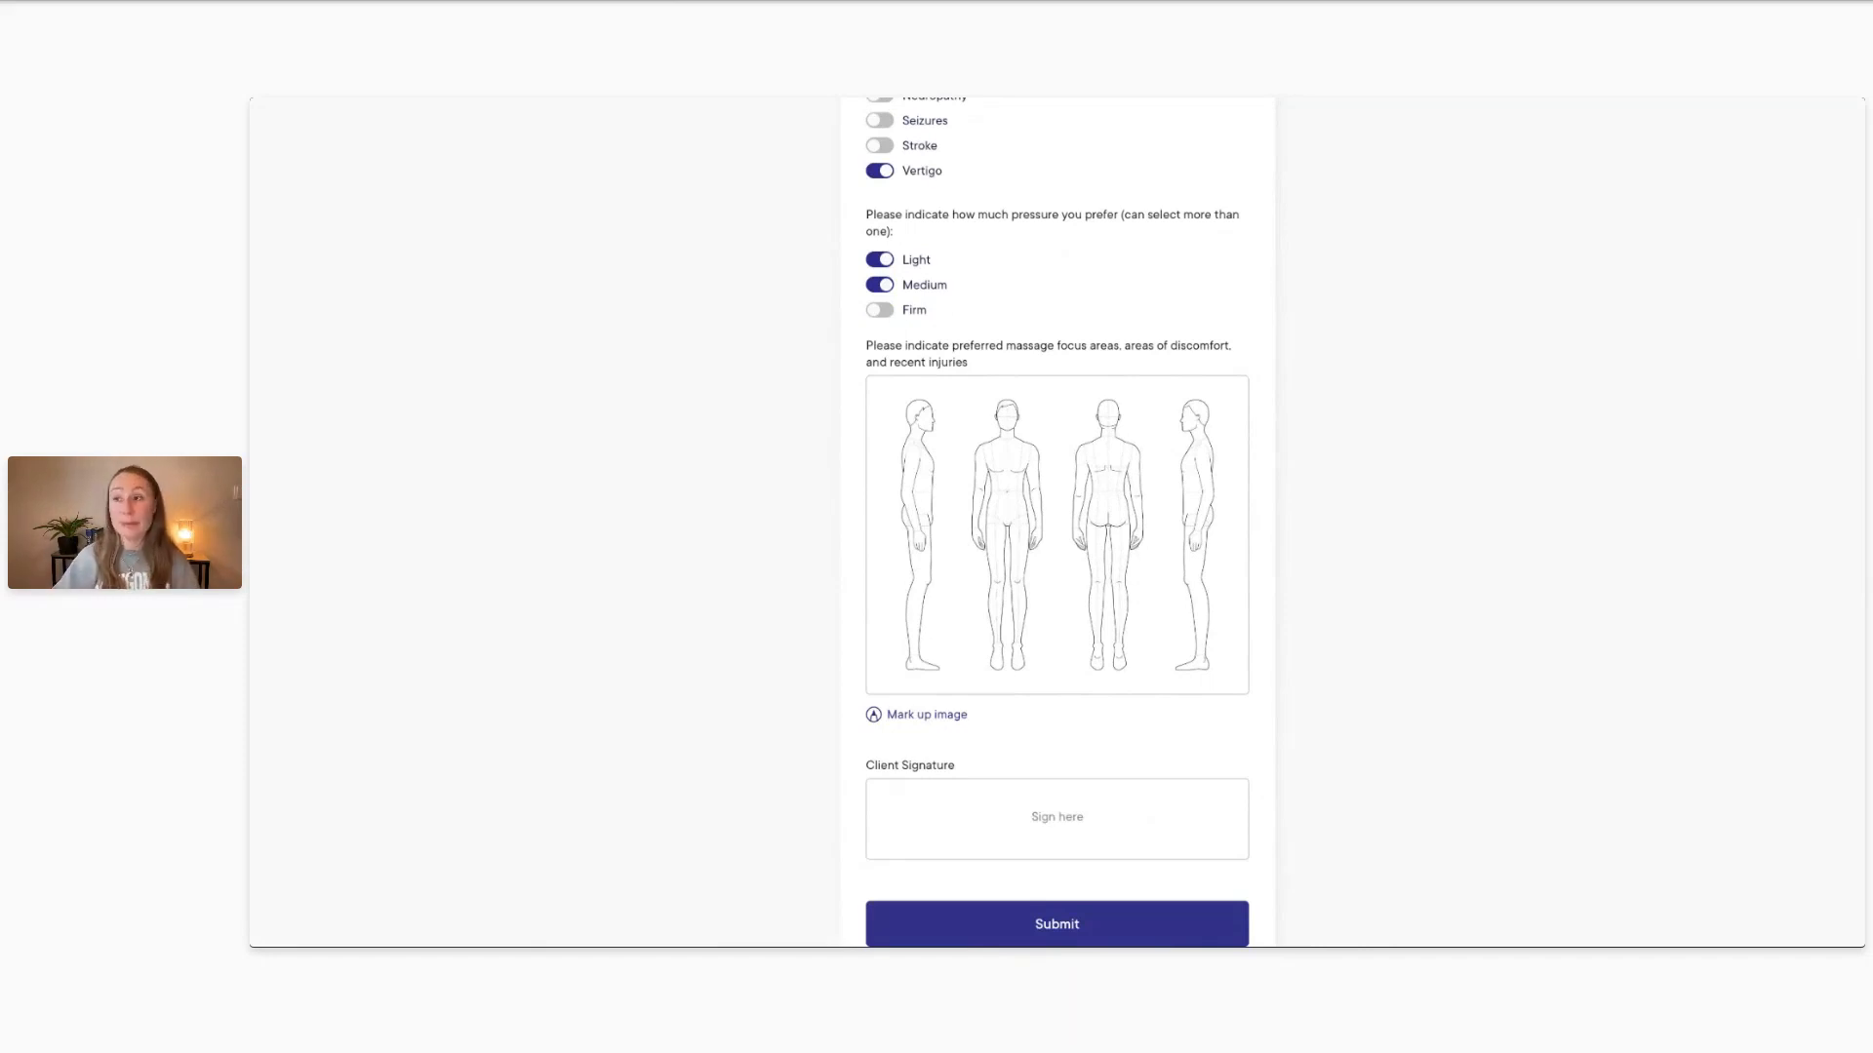
{"action": "left_click", "coordinate": [926, 715]}
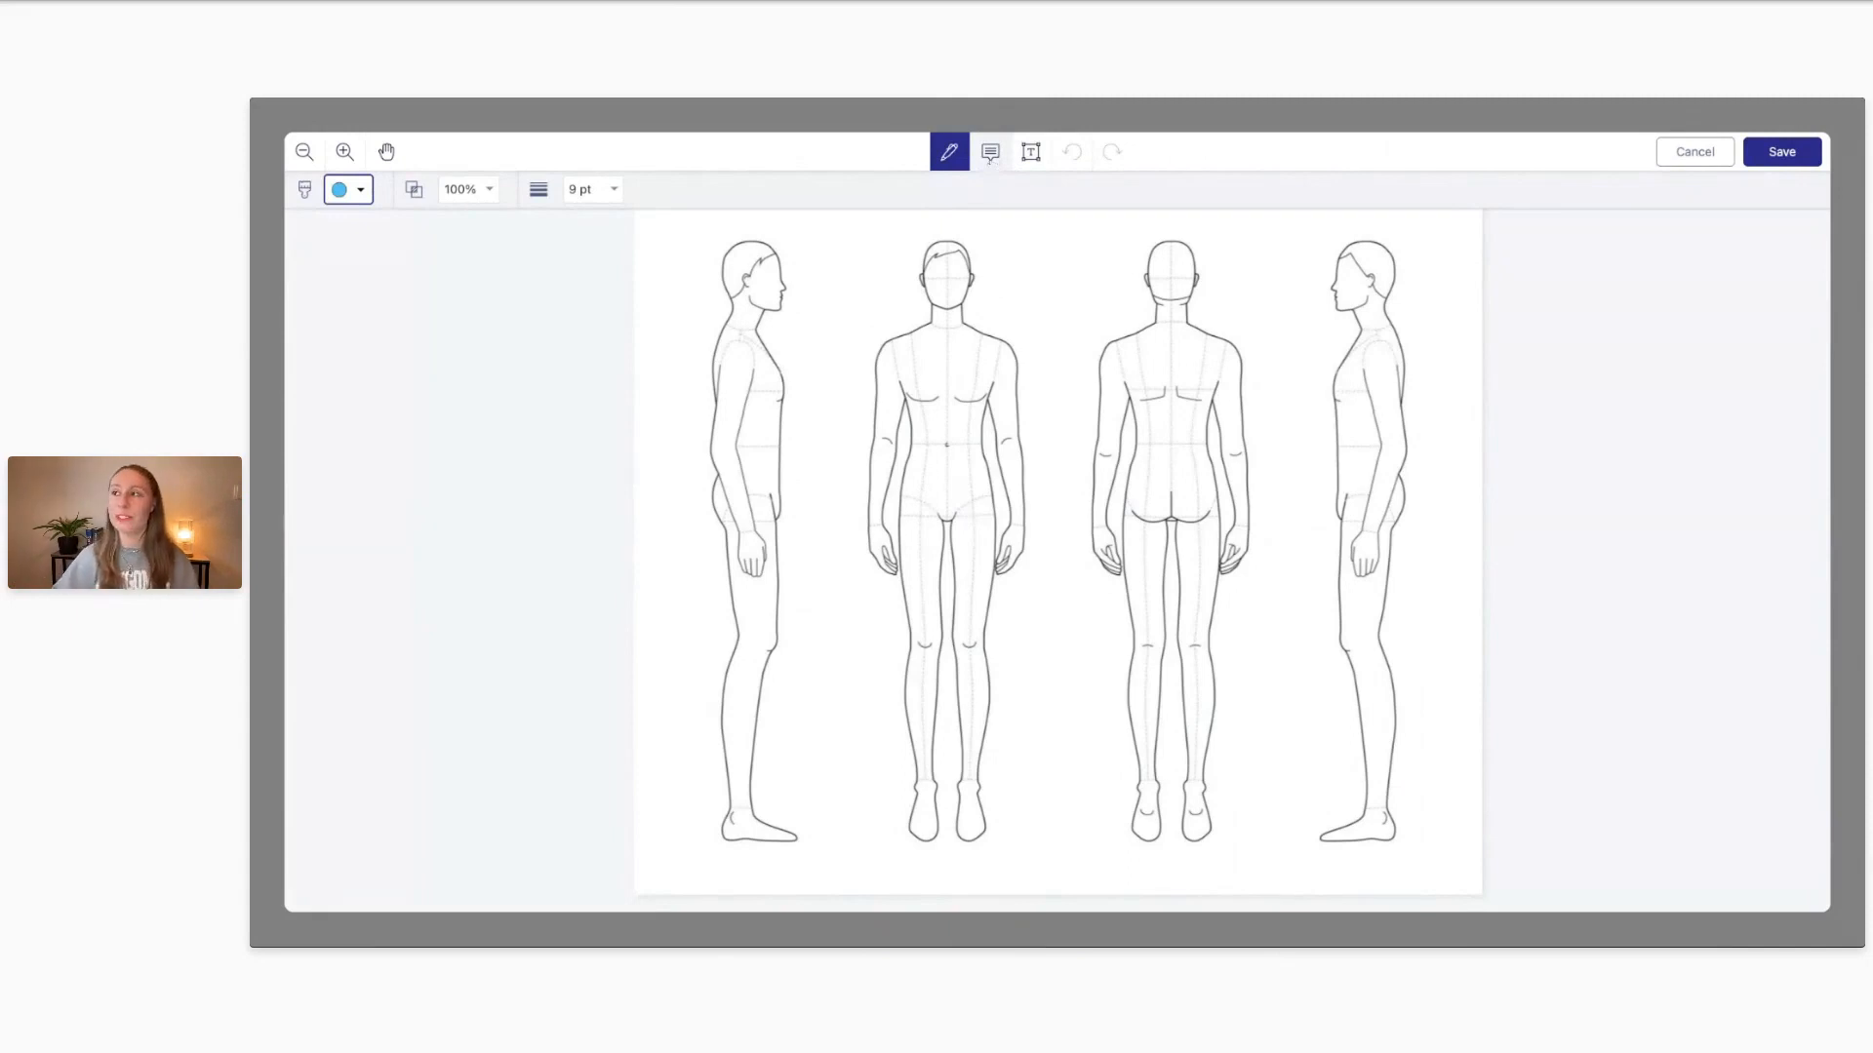
Place an X annotation on the front figure's left knee with the note "I have some knee pain right now, just started yesterday"
{"action": "left_click", "coordinate": [990, 154]}
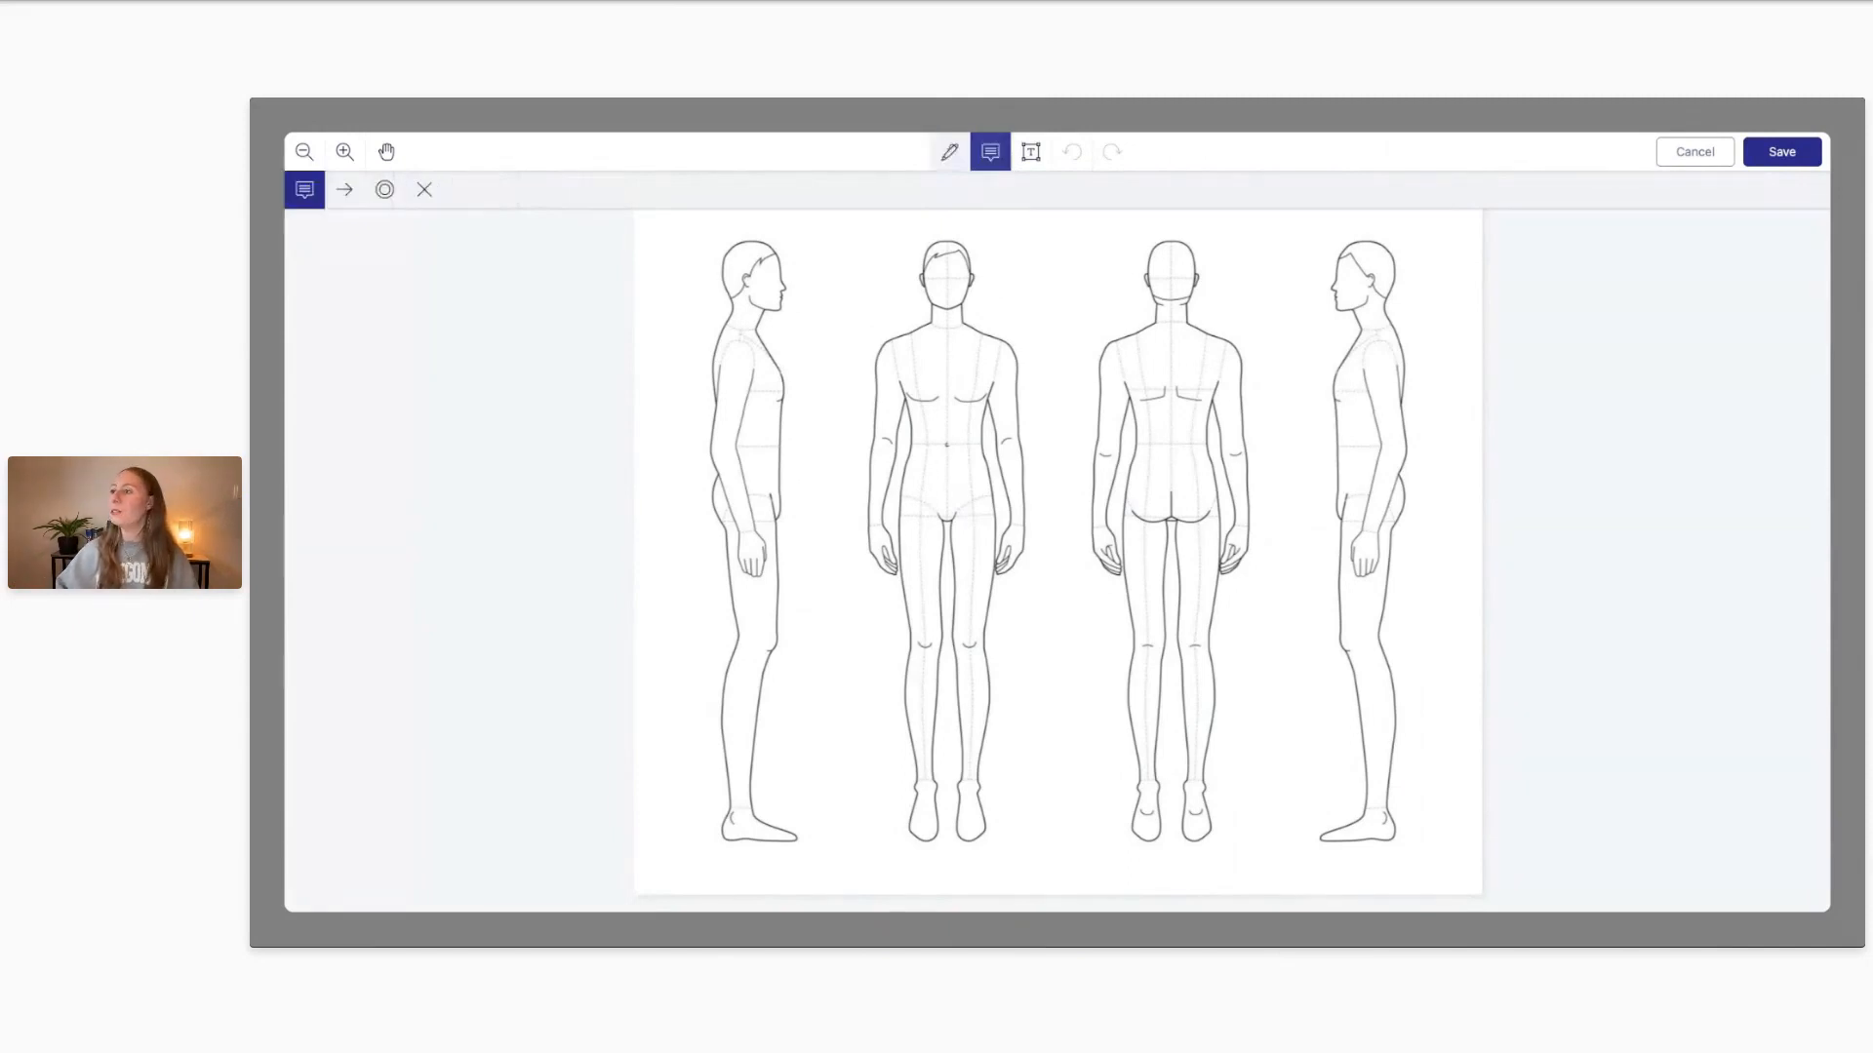
{"action": "left_click", "coordinate": [423, 191]}
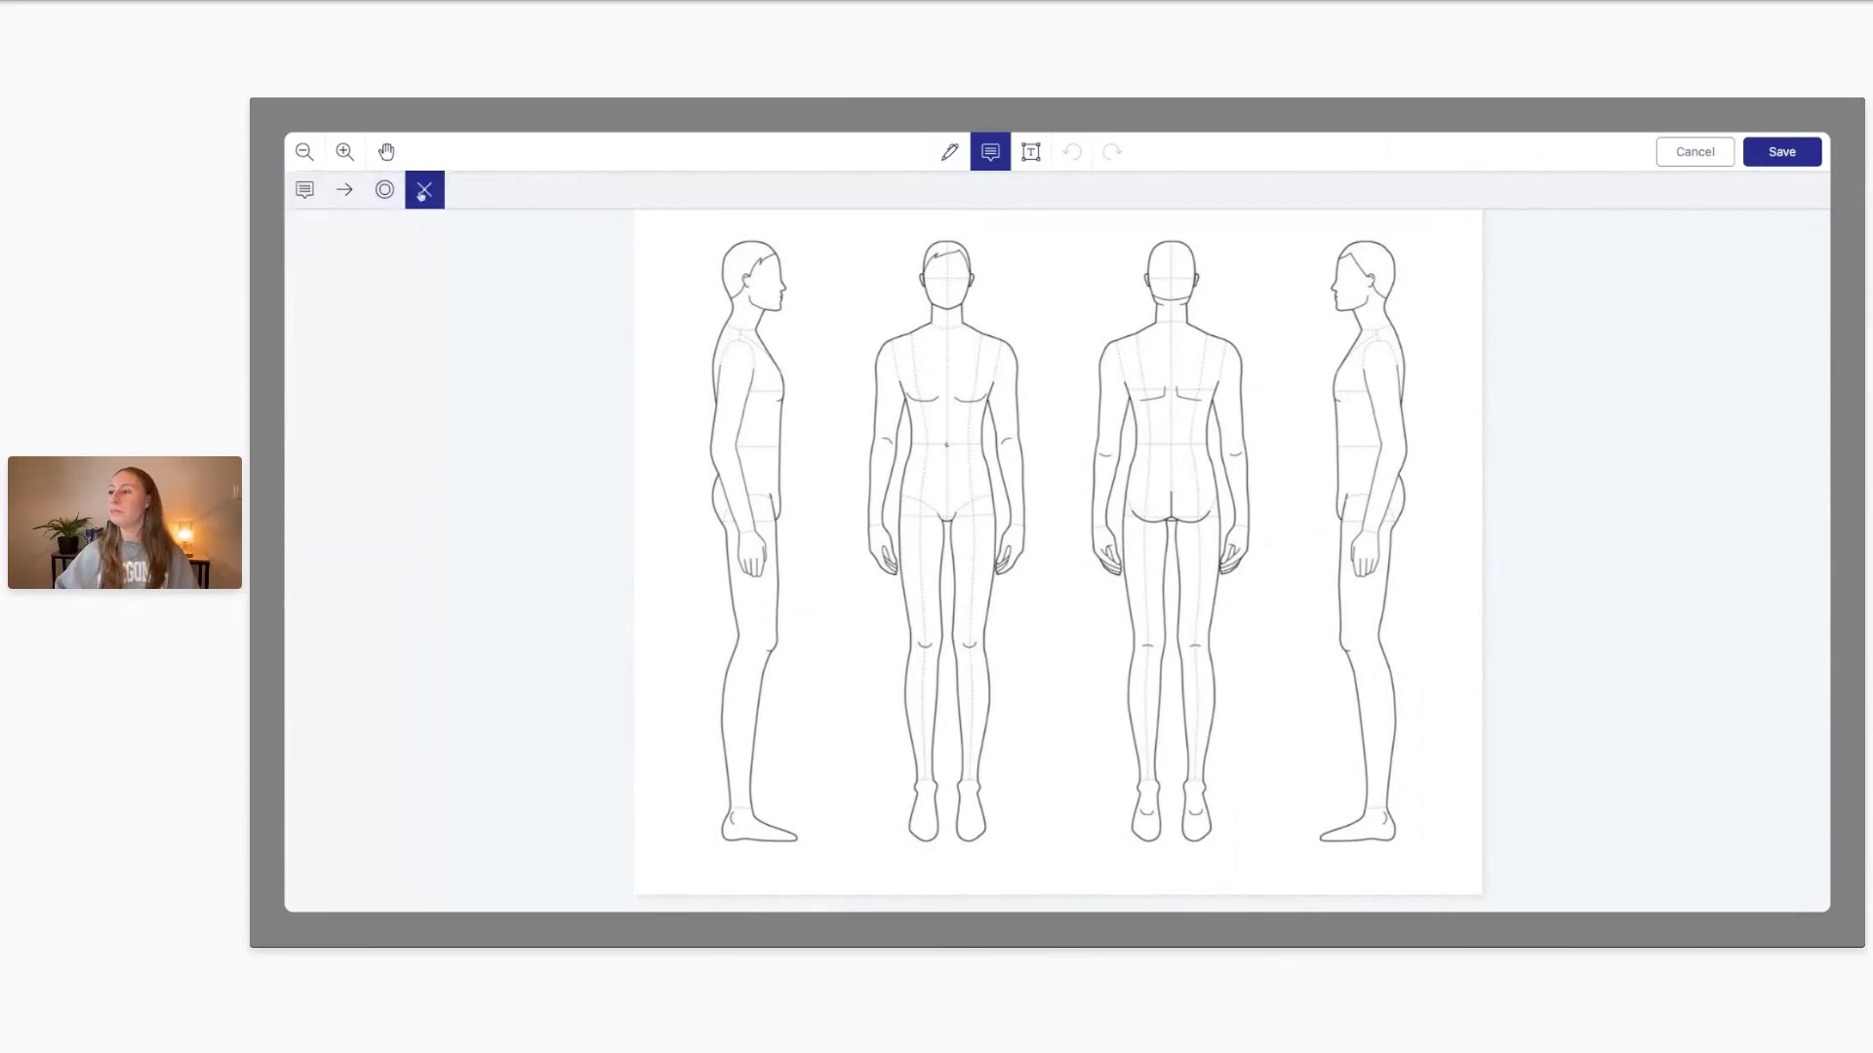
{"action": "left_click", "coordinate": [975, 646]}
{"action": "type", "text": "I have "}
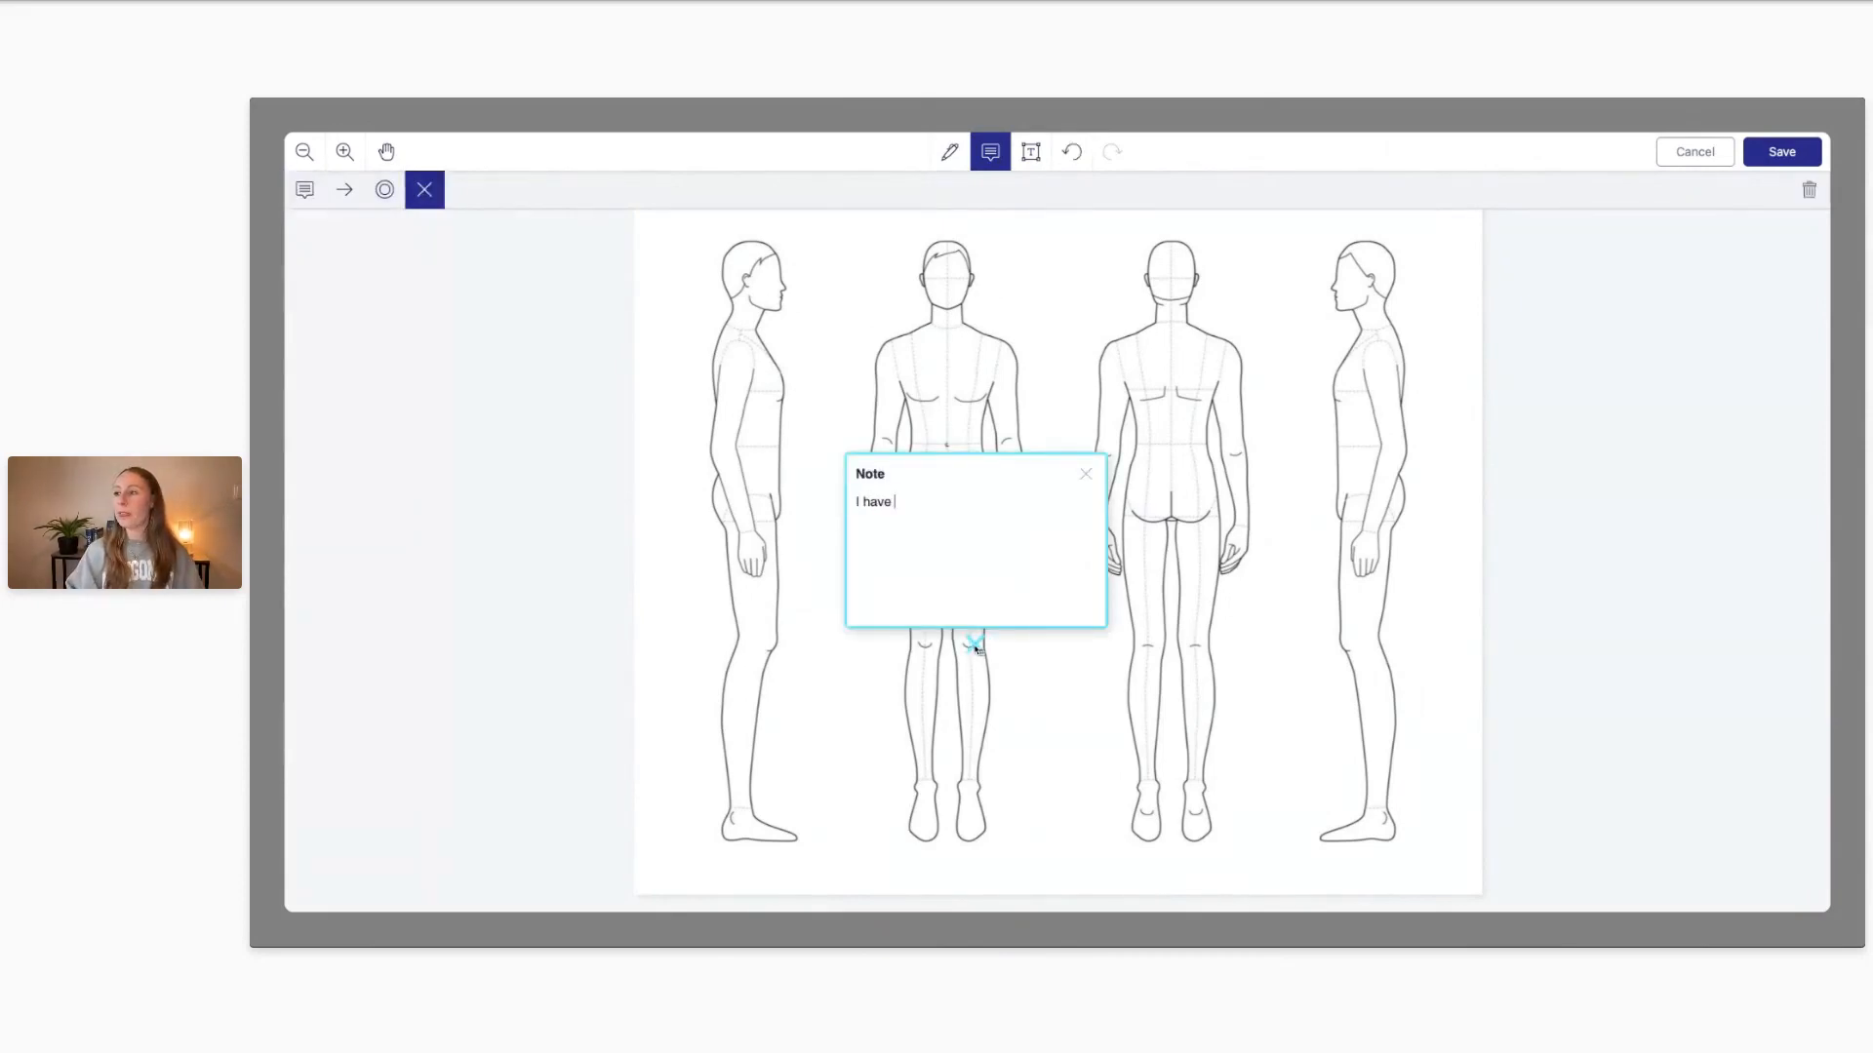
{"action": "type", "text": "some knee pain right "}
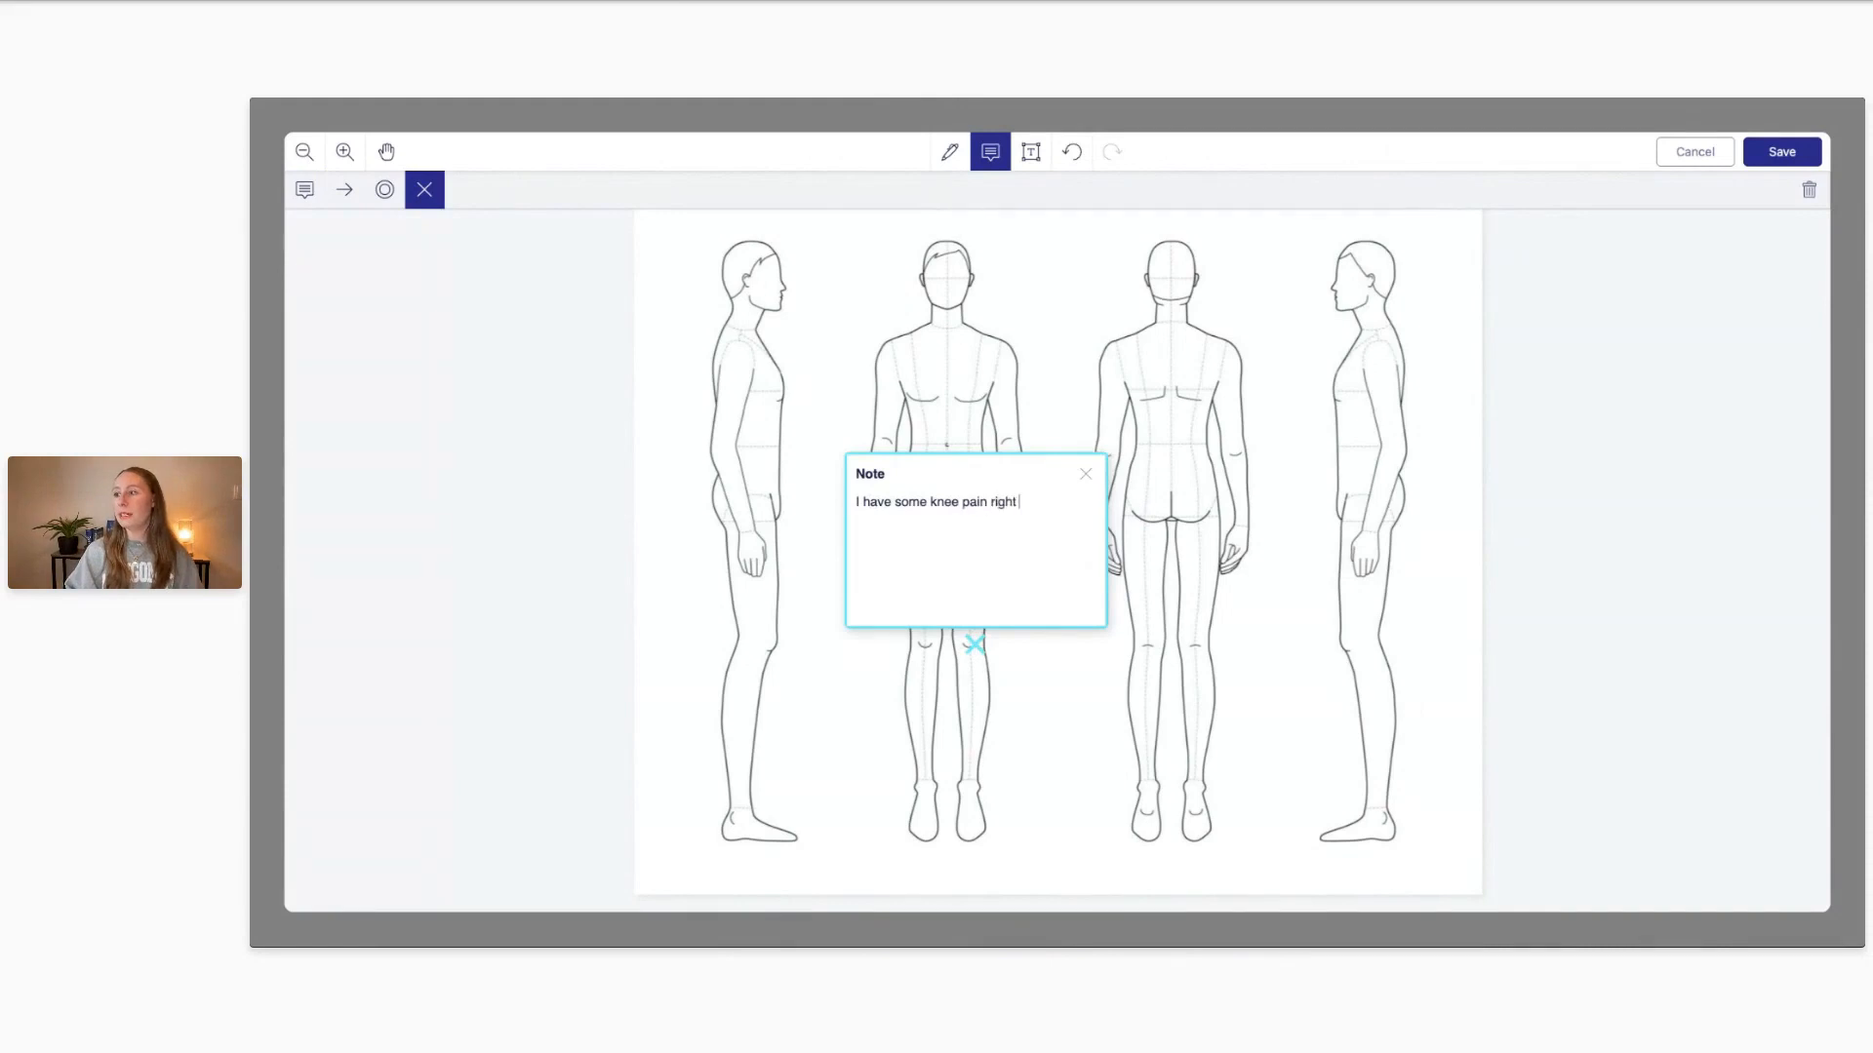
{"action": "type", "text": "now, just started yesterday"}
{"action": "left_click", "coordinate": [1086, 474]}
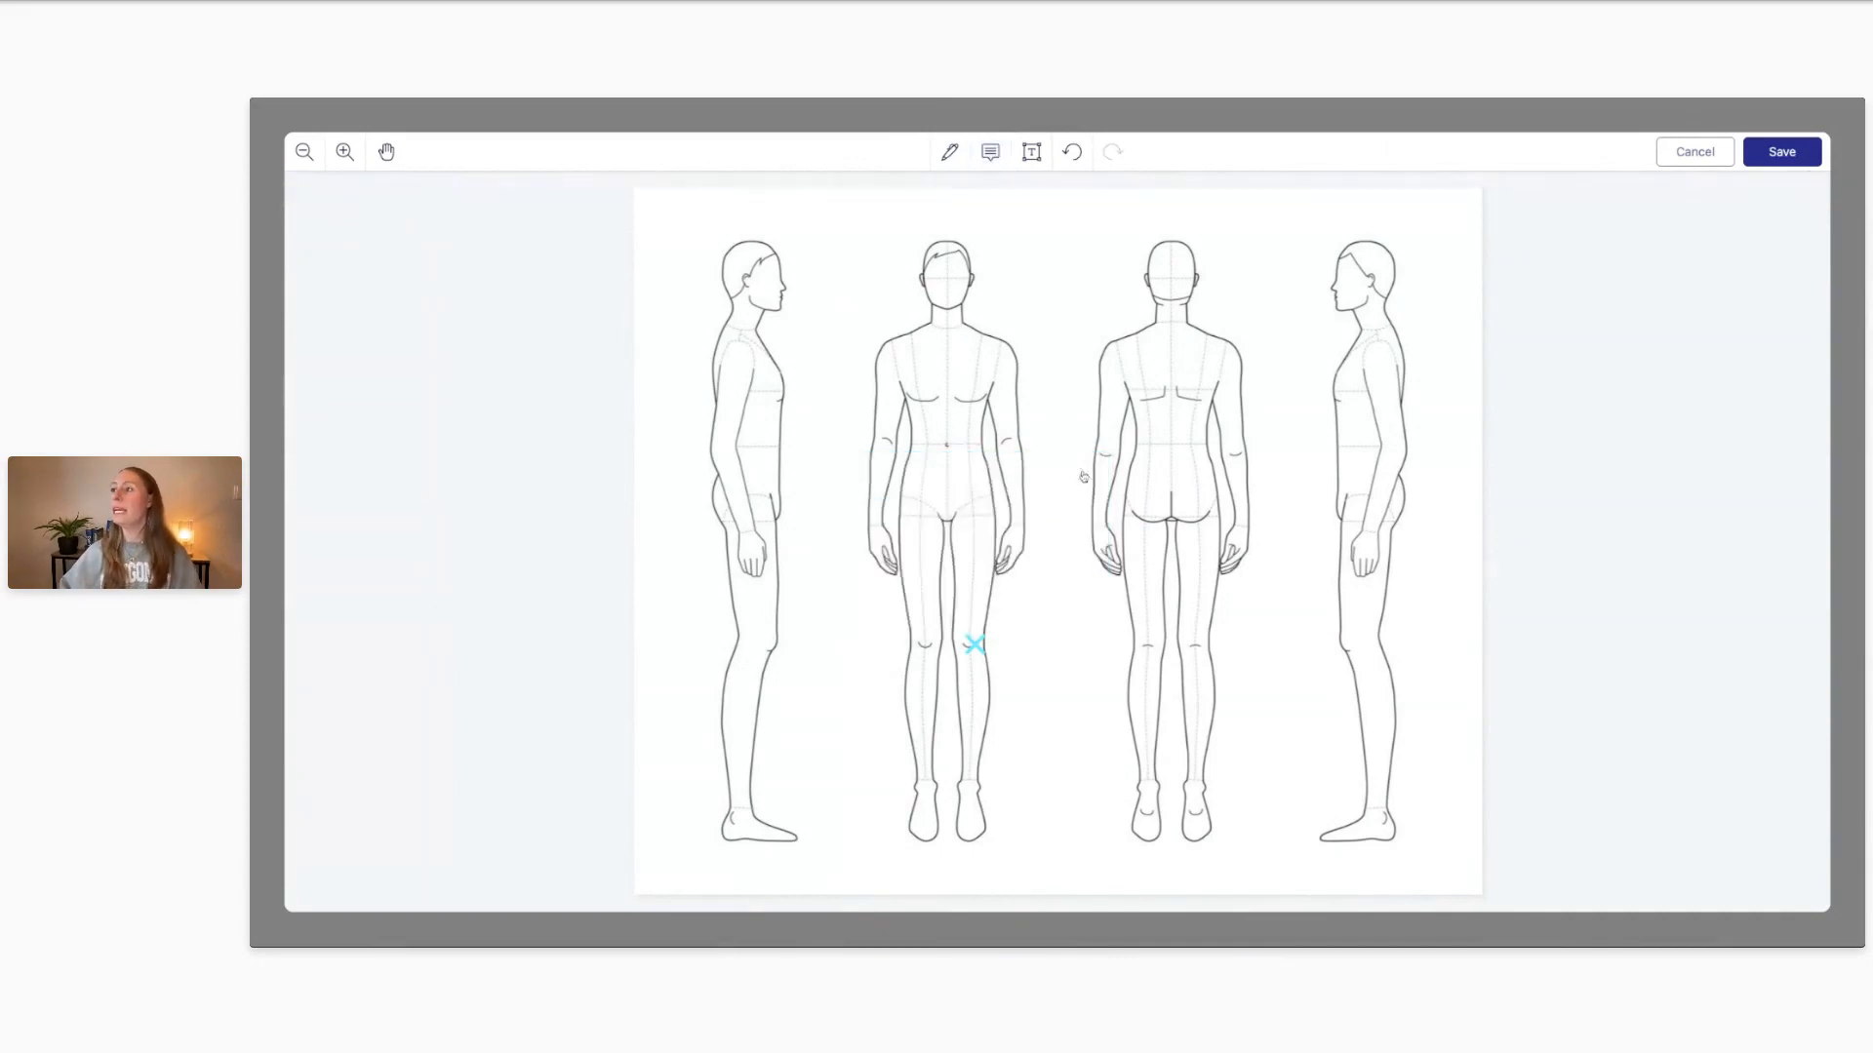
Place an arrow annotation at the back figure's left shoulder noting "Tension in shoulders and neck area, please focus on this during my massage"
{"action": "left_click", "coordinate": [990, 154]}
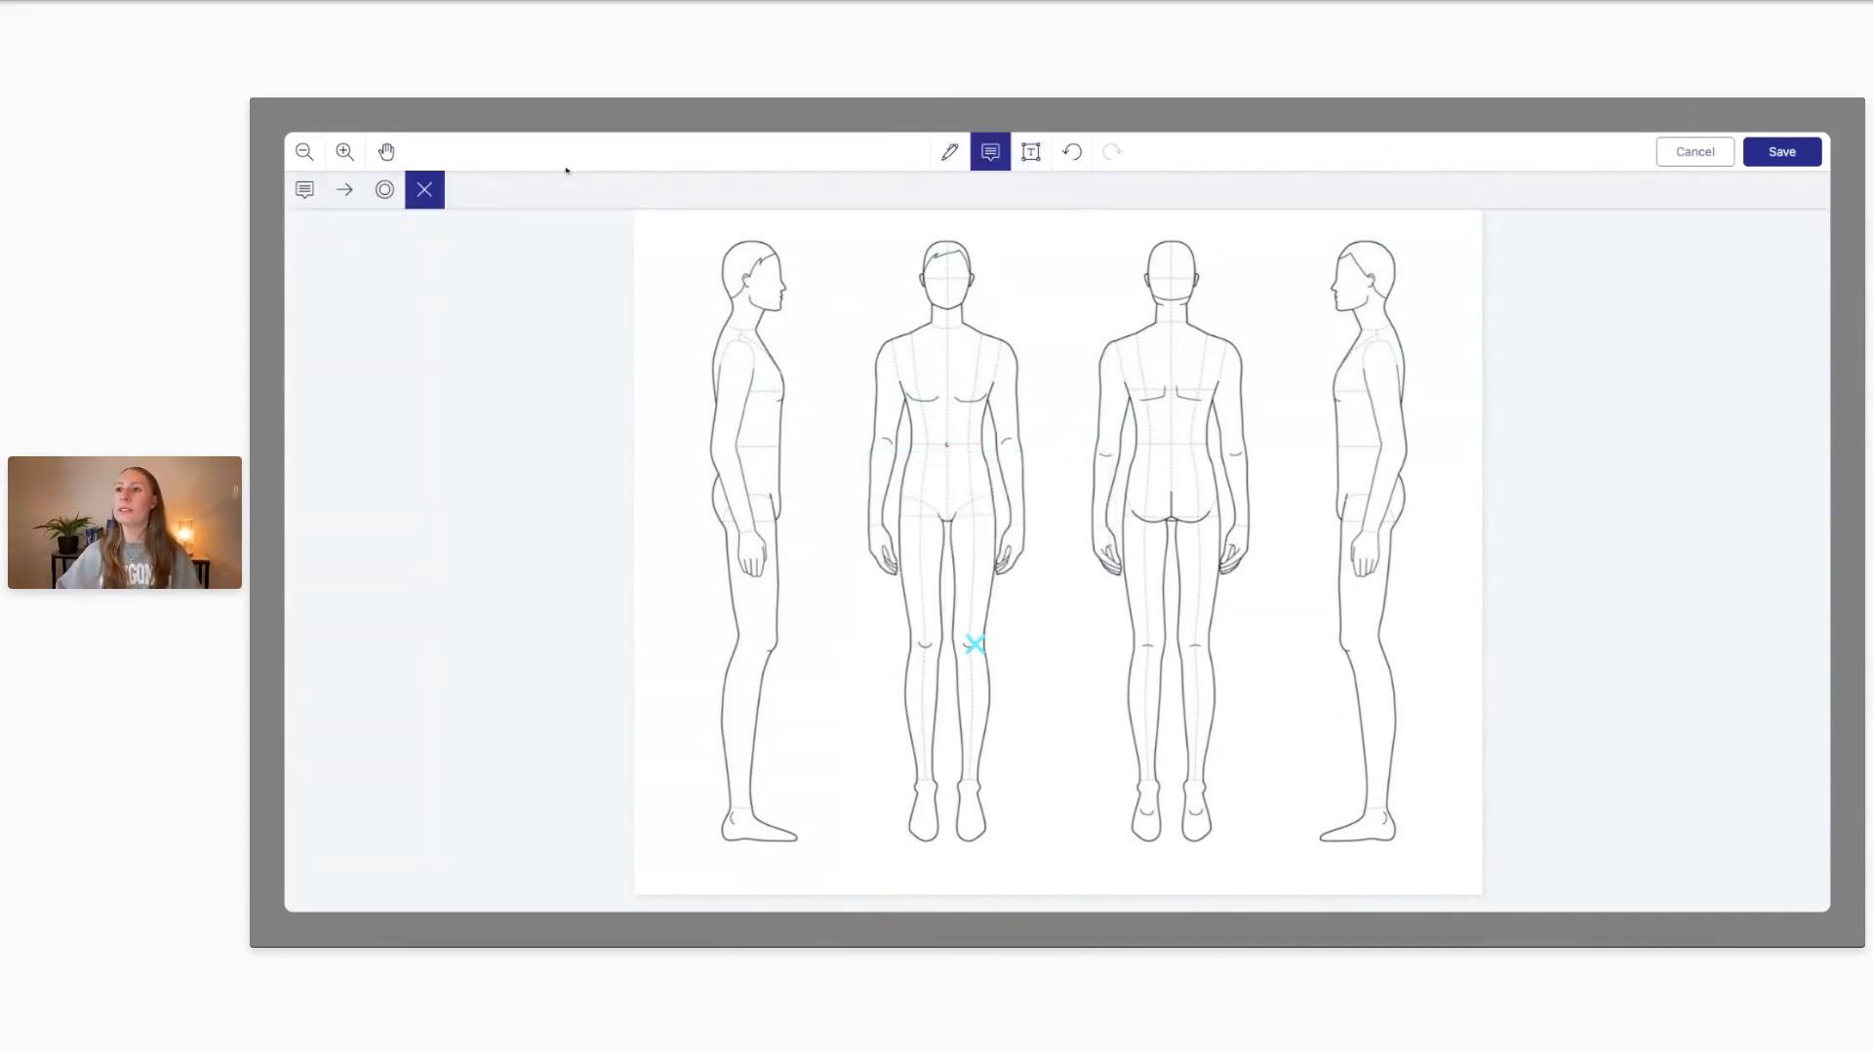
{"action": "left_click", "coordinate": [349, 192]}
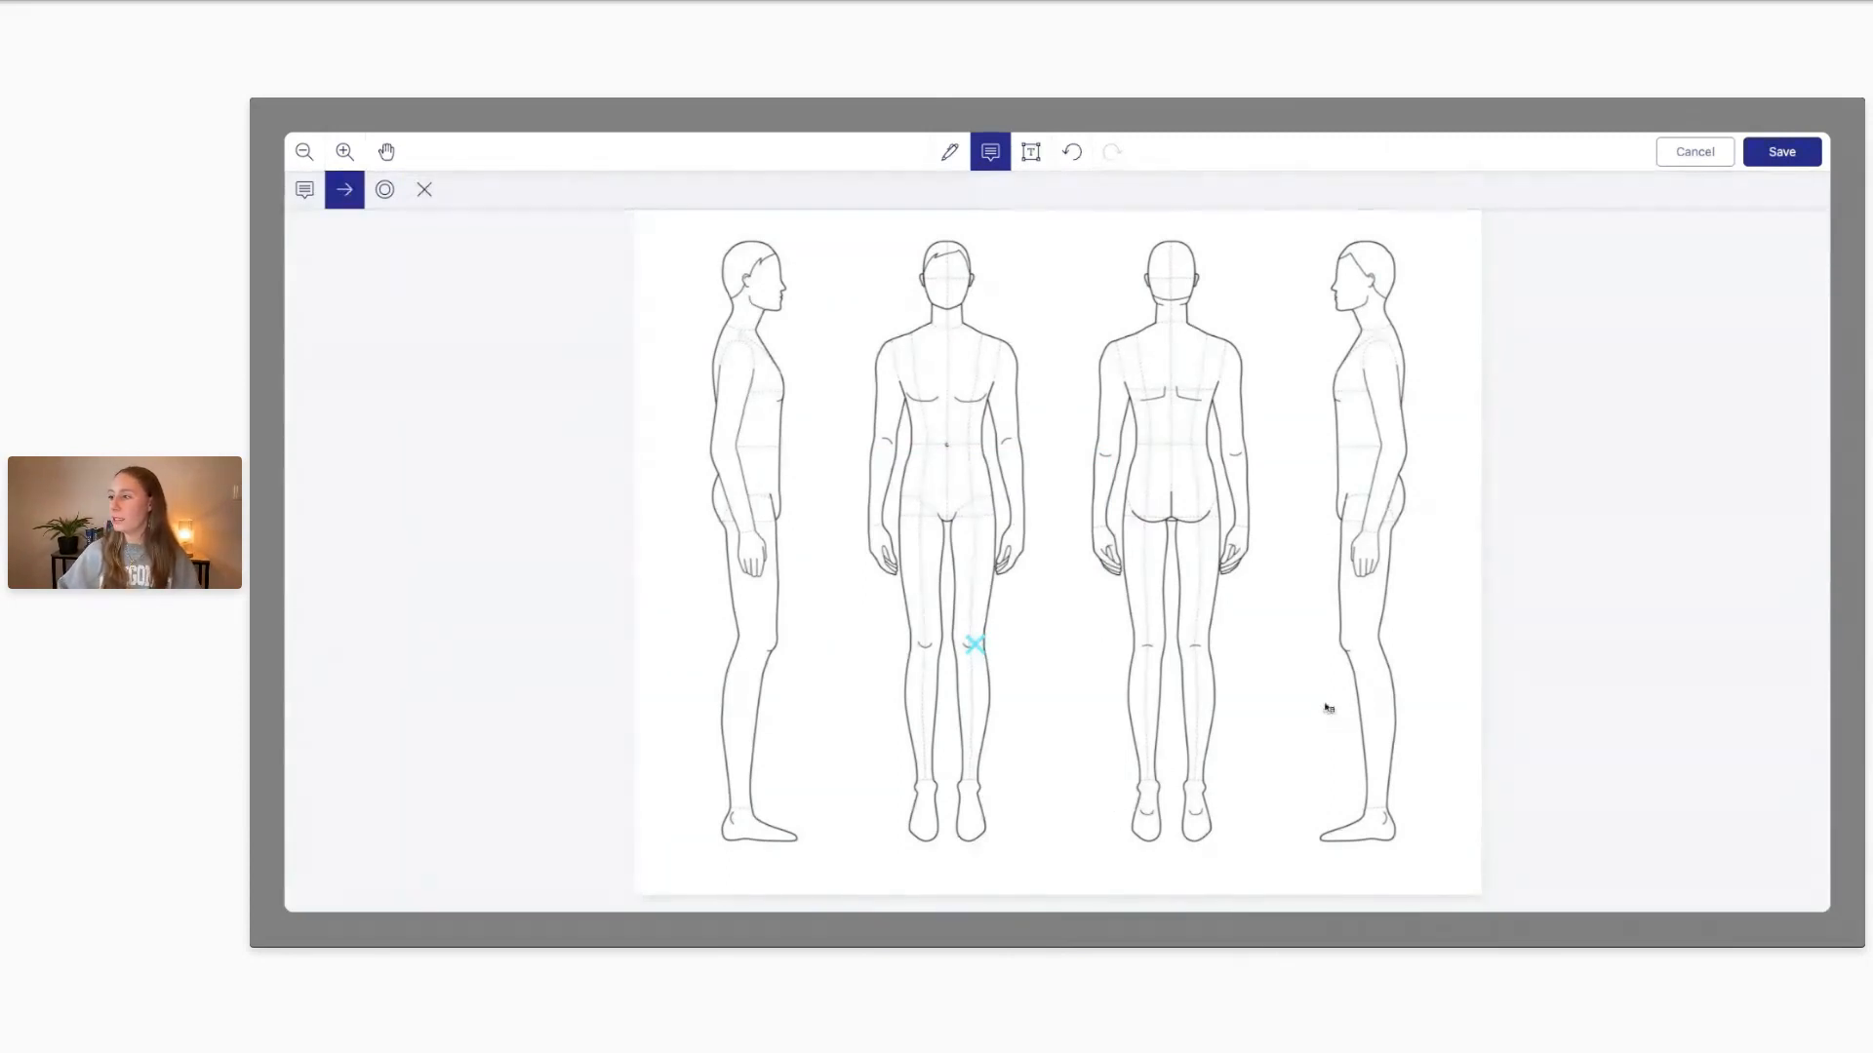
{"action": "left_click", "coordinate": [1082, 334]}
{"action": "left_click", "coordinate": [1003, 452]}
{"action": "type", "text": "Tension in shoulders and neck area, please focus on this during my massage"}
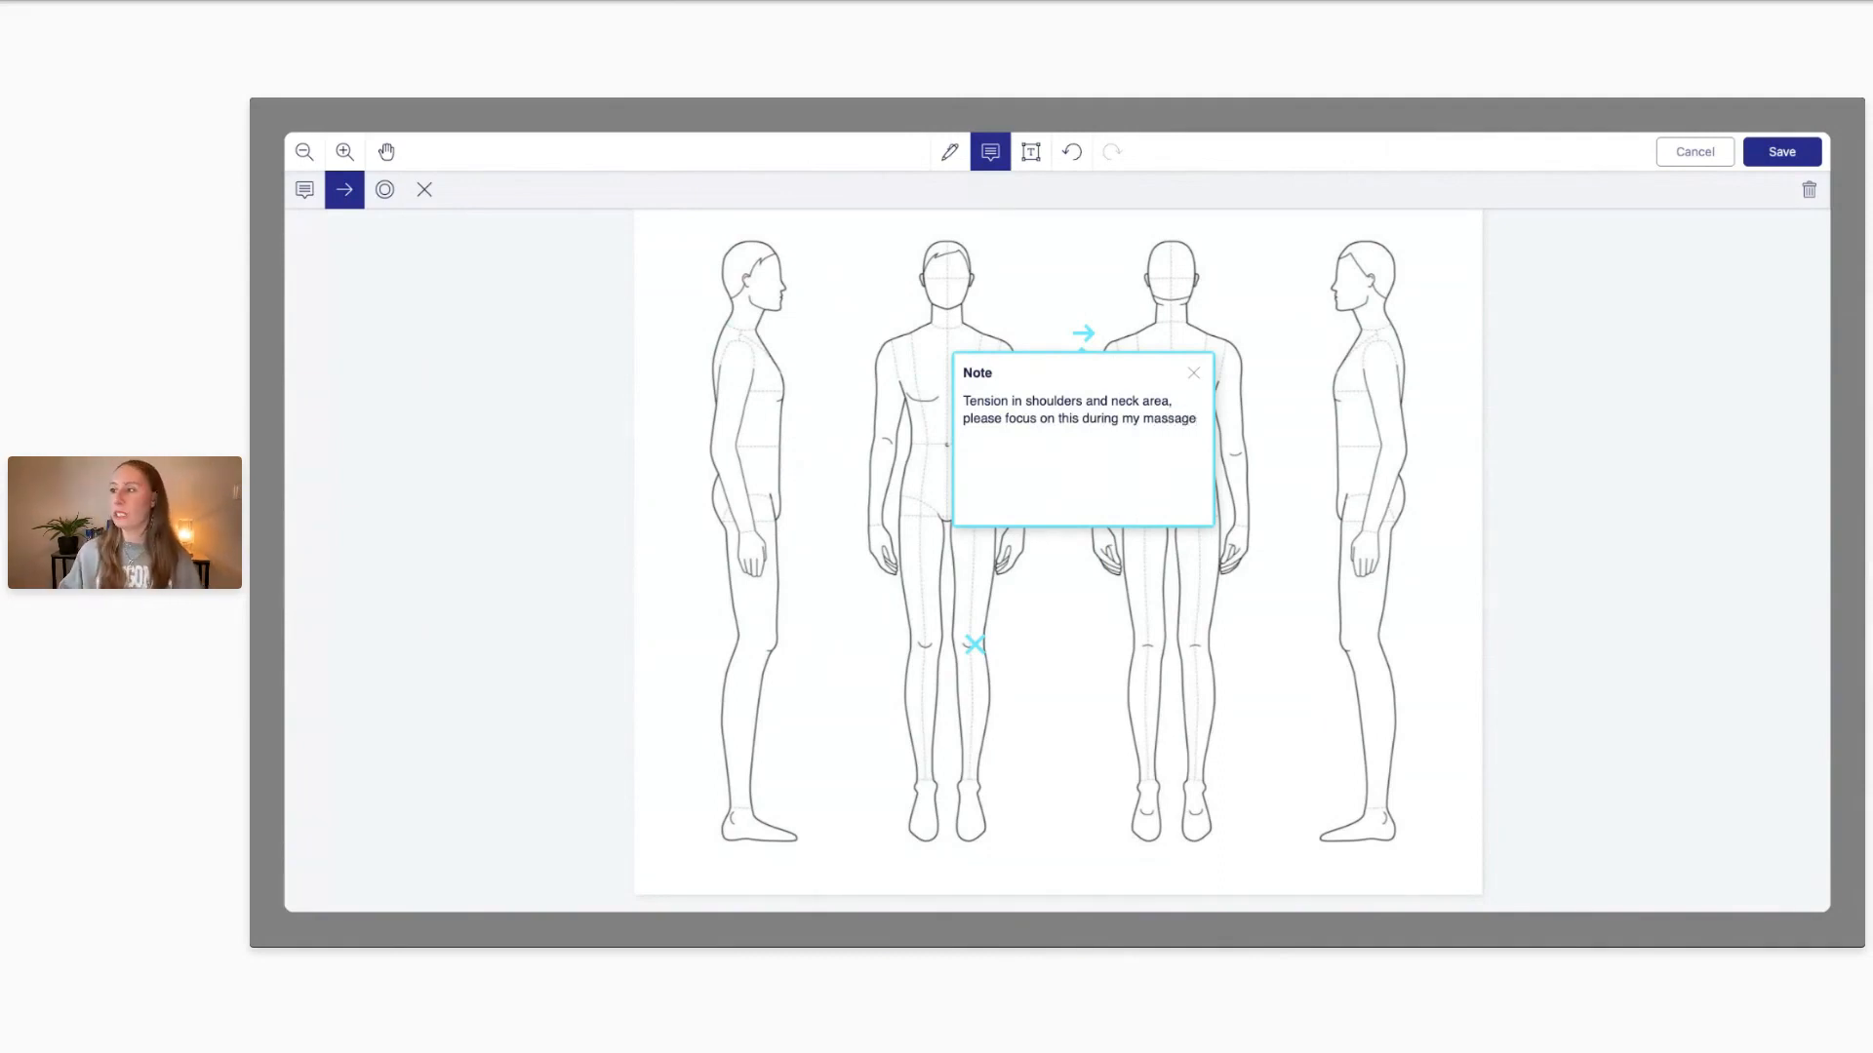
{"action": "left_click", "coordinate": [1195, 374]}
Draw a light orange freehand X over the knee of the right-facing side figure
{"action": "left_click", "coordinate": [950, 153]}
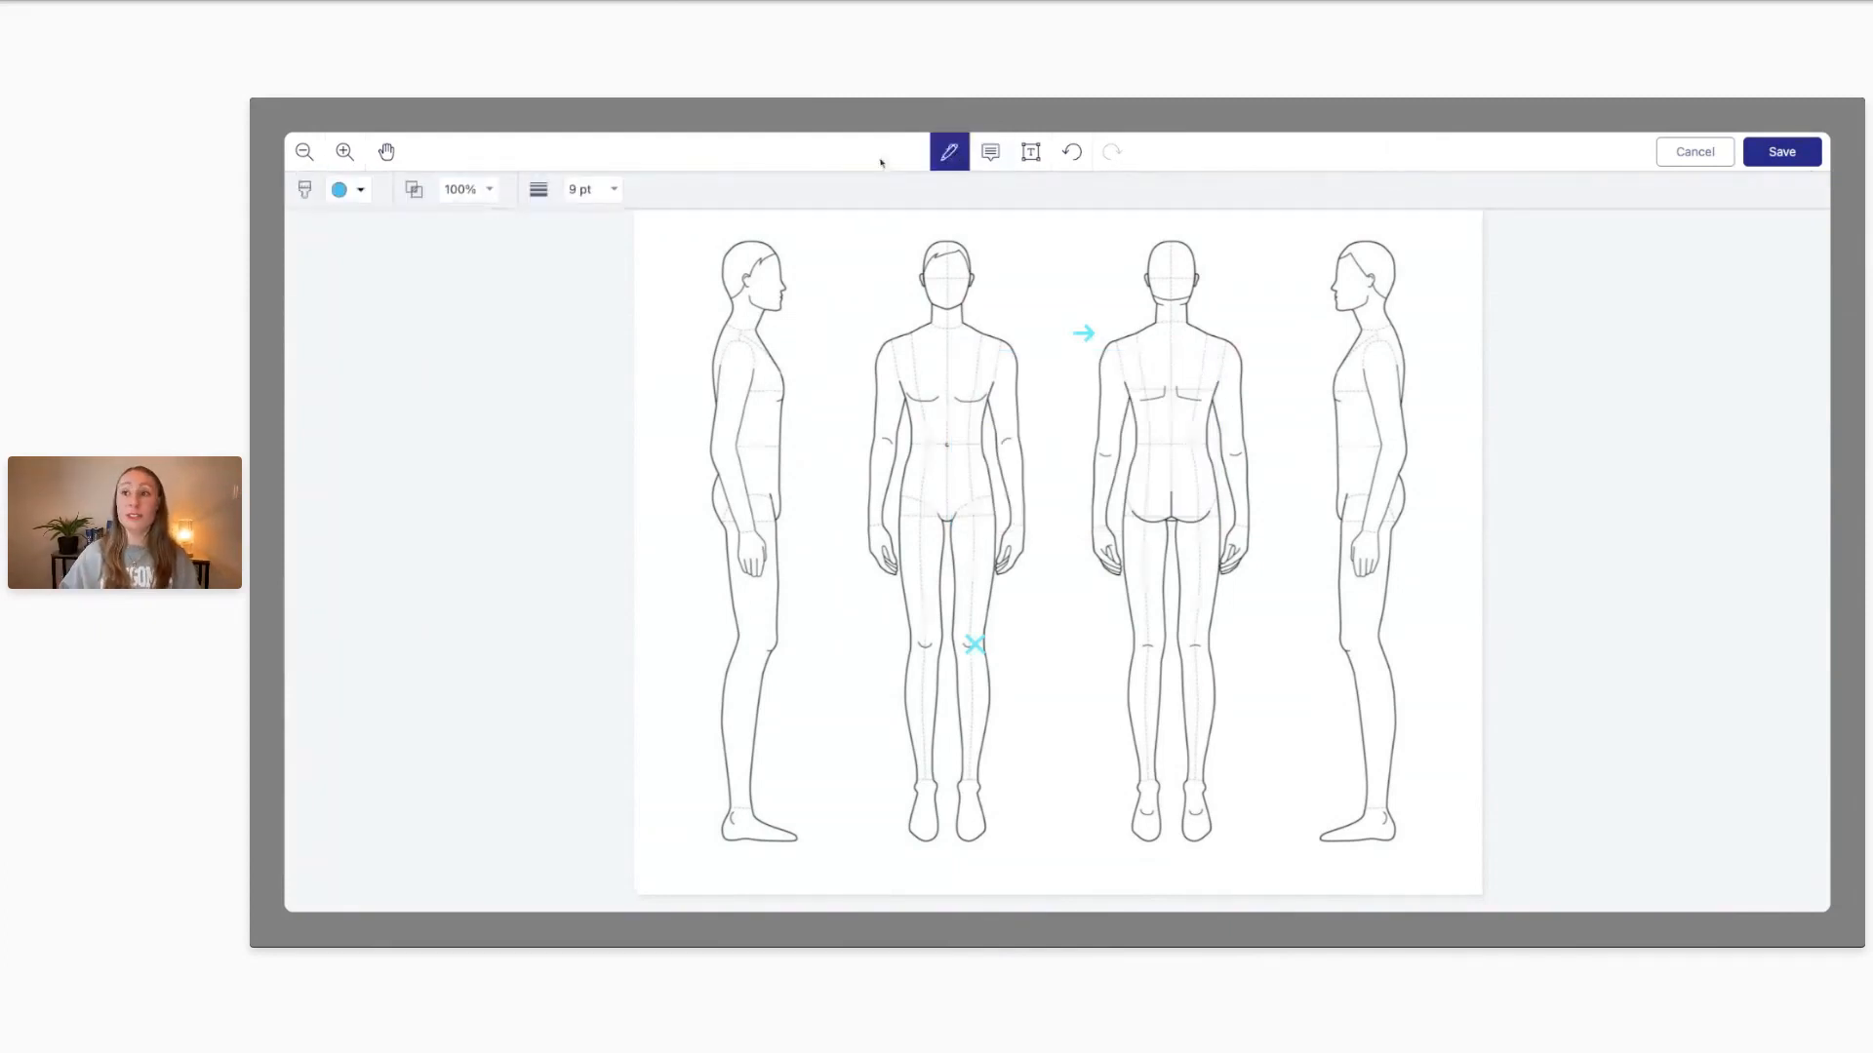
{"action": "left_click", "coordinate": [359, 191]}
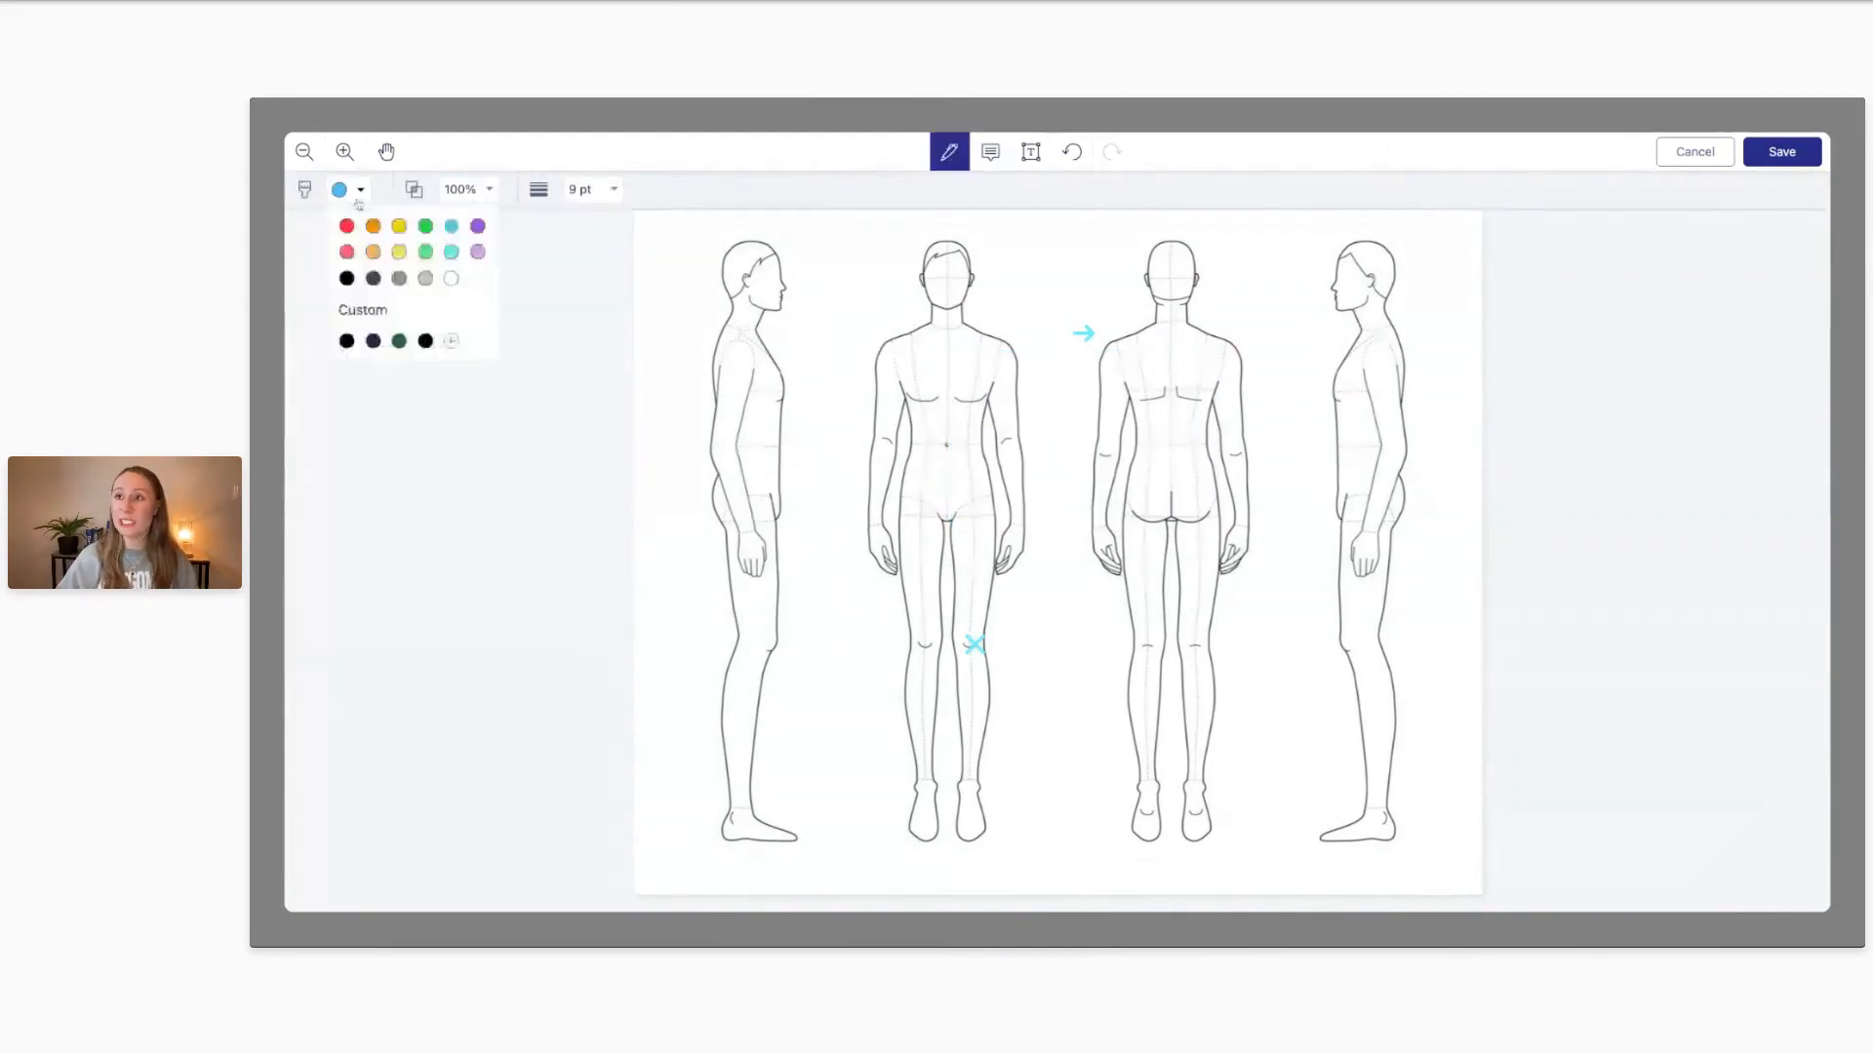
{"action": "left_click", "coordinate": [373, 252]}
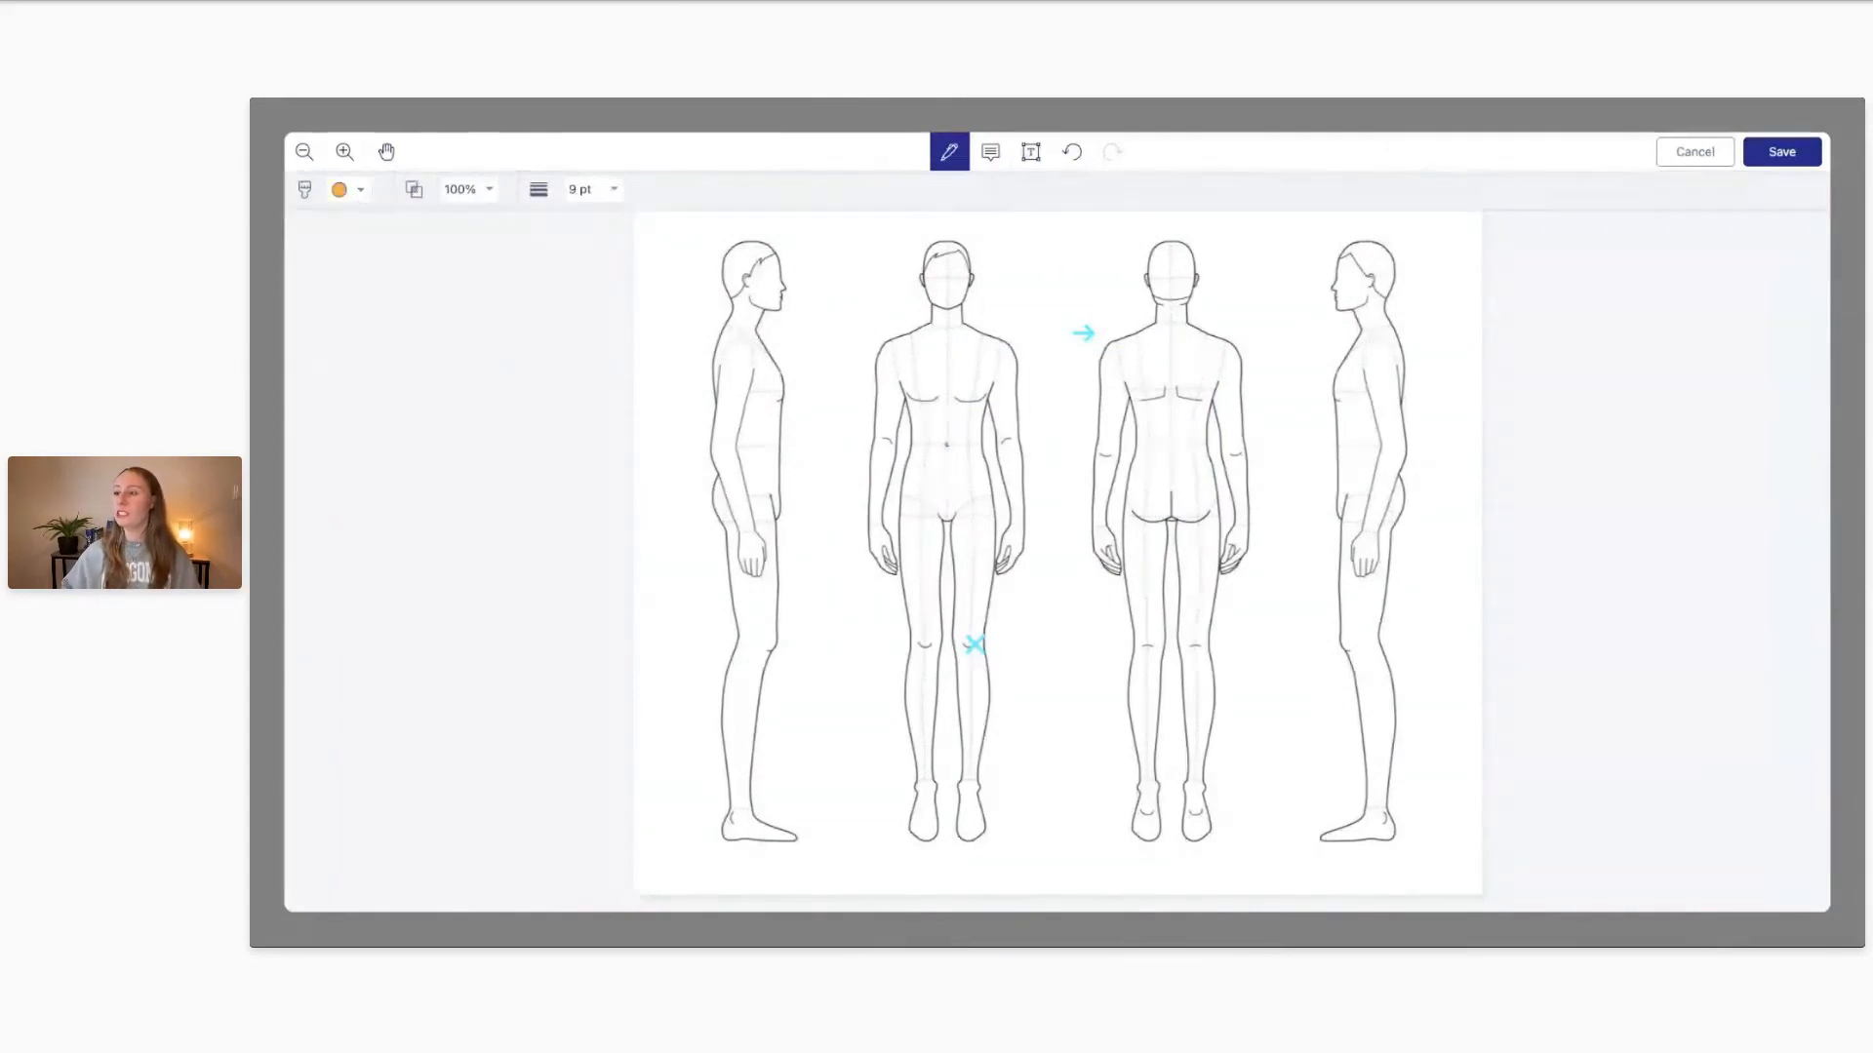
{"action": "mouse_move", "coordinate": [757, 636]}
{"action": "left_mouse_down"}
{"action": "mouse_move", "coordinate": [789, 659]}
{"action": "mouse_move", "coordinate": [760, 664]}
{"action": "left_mouse_up"}
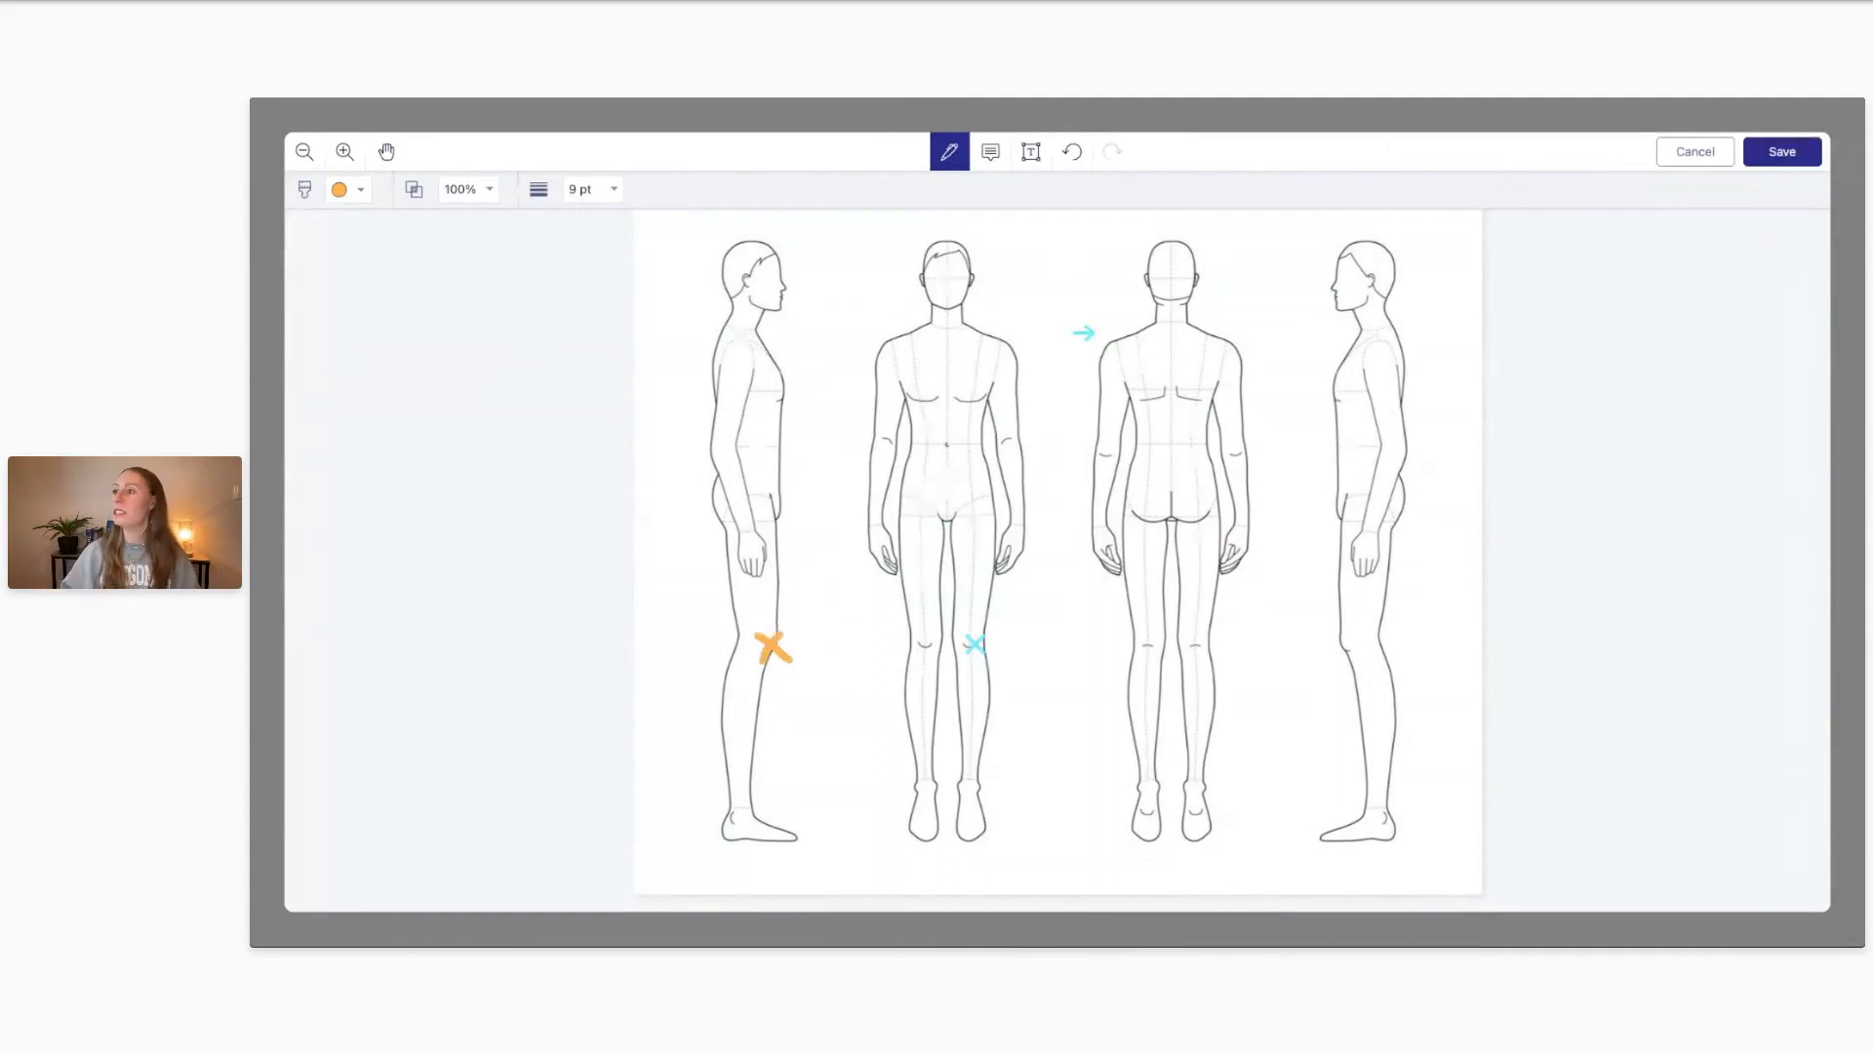
Try marking the front figure's shoulder with a cluster of orange freehand dots
{"action": "left_click", "coordinate": [908, 348]}
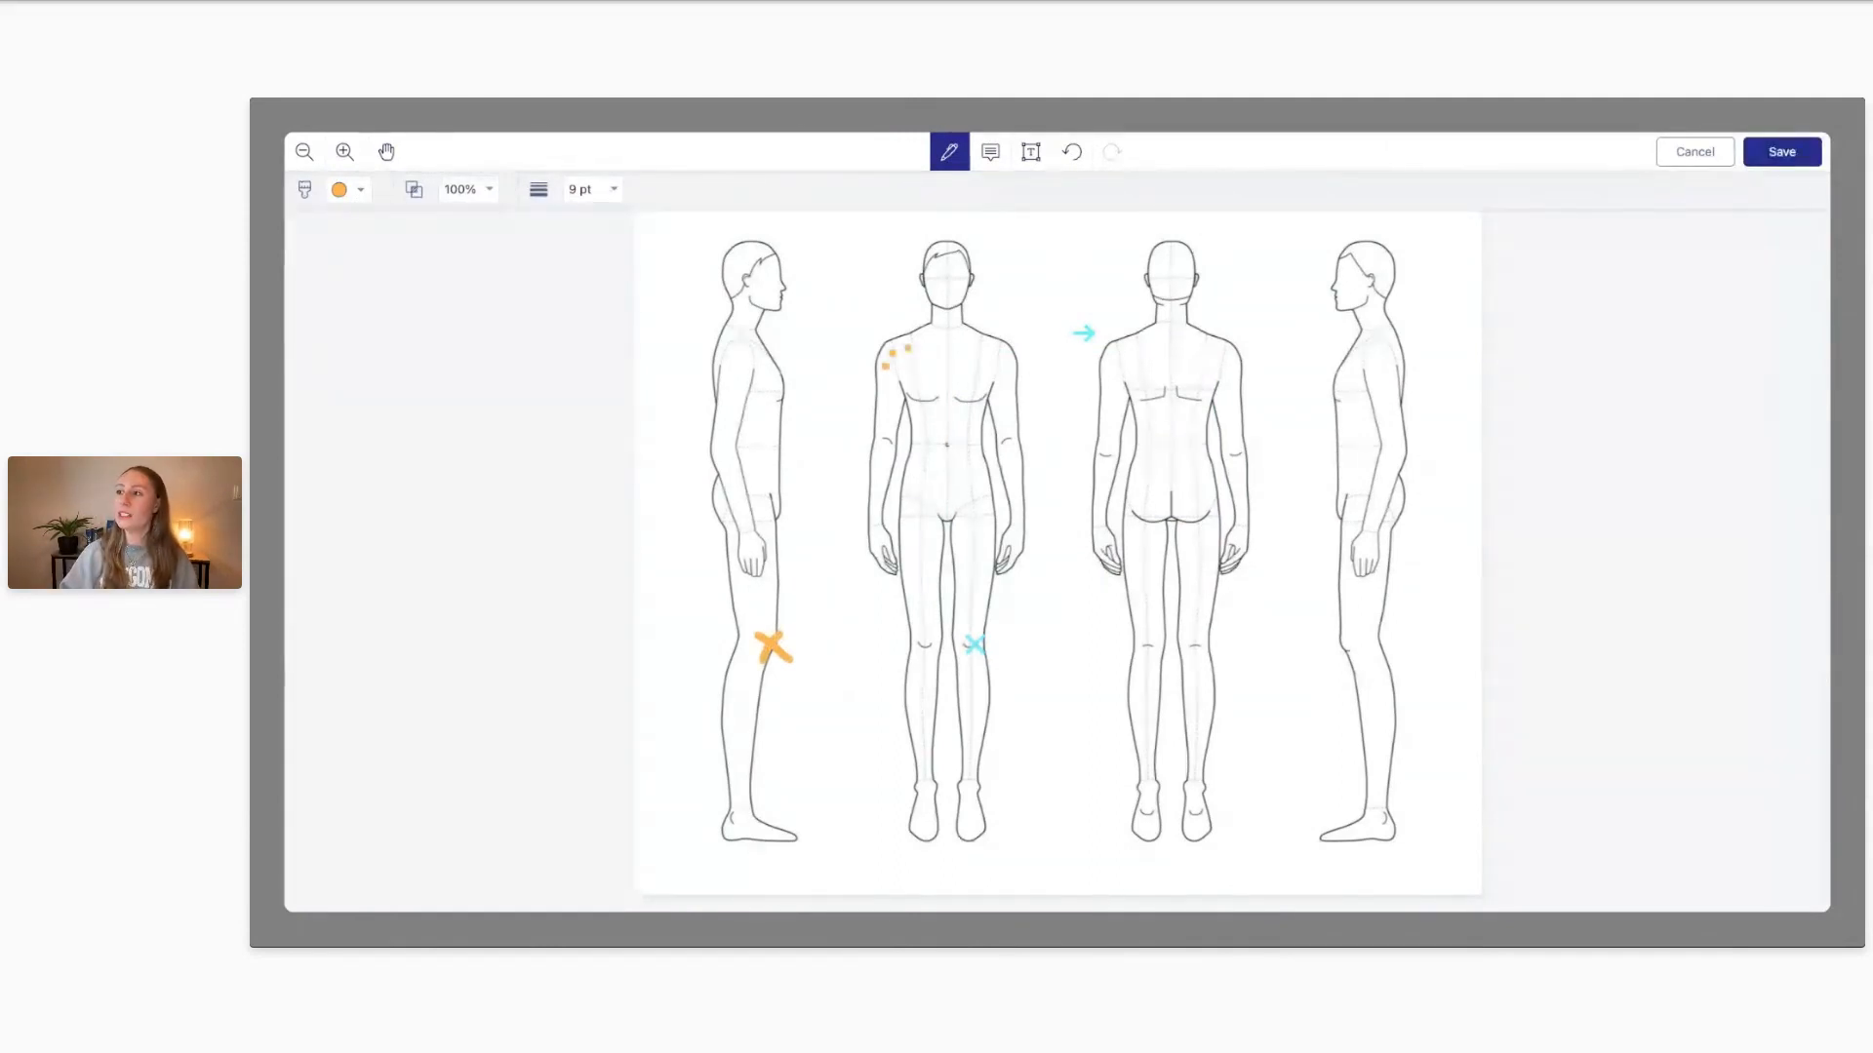
{"action": "double_click", "coordinate": [1070, 153]}
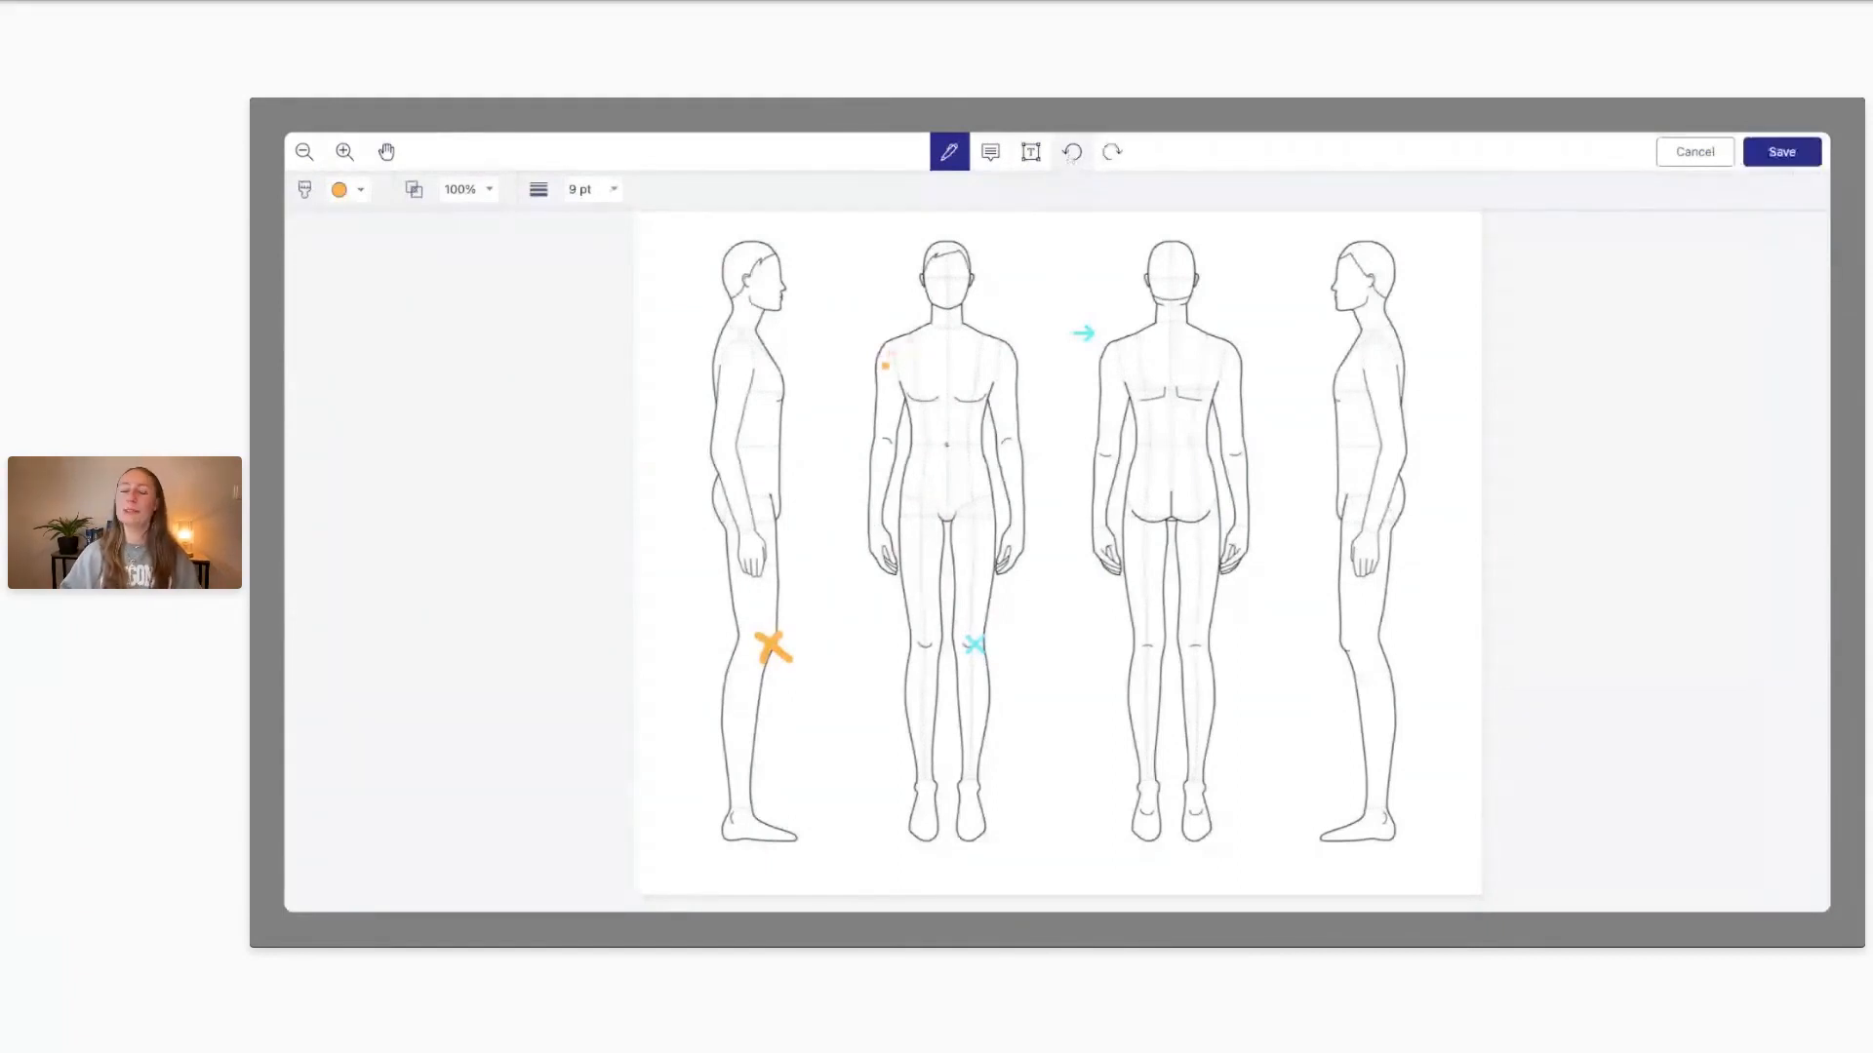
{"action": "left_click", "coordinate": [1773, 153]}
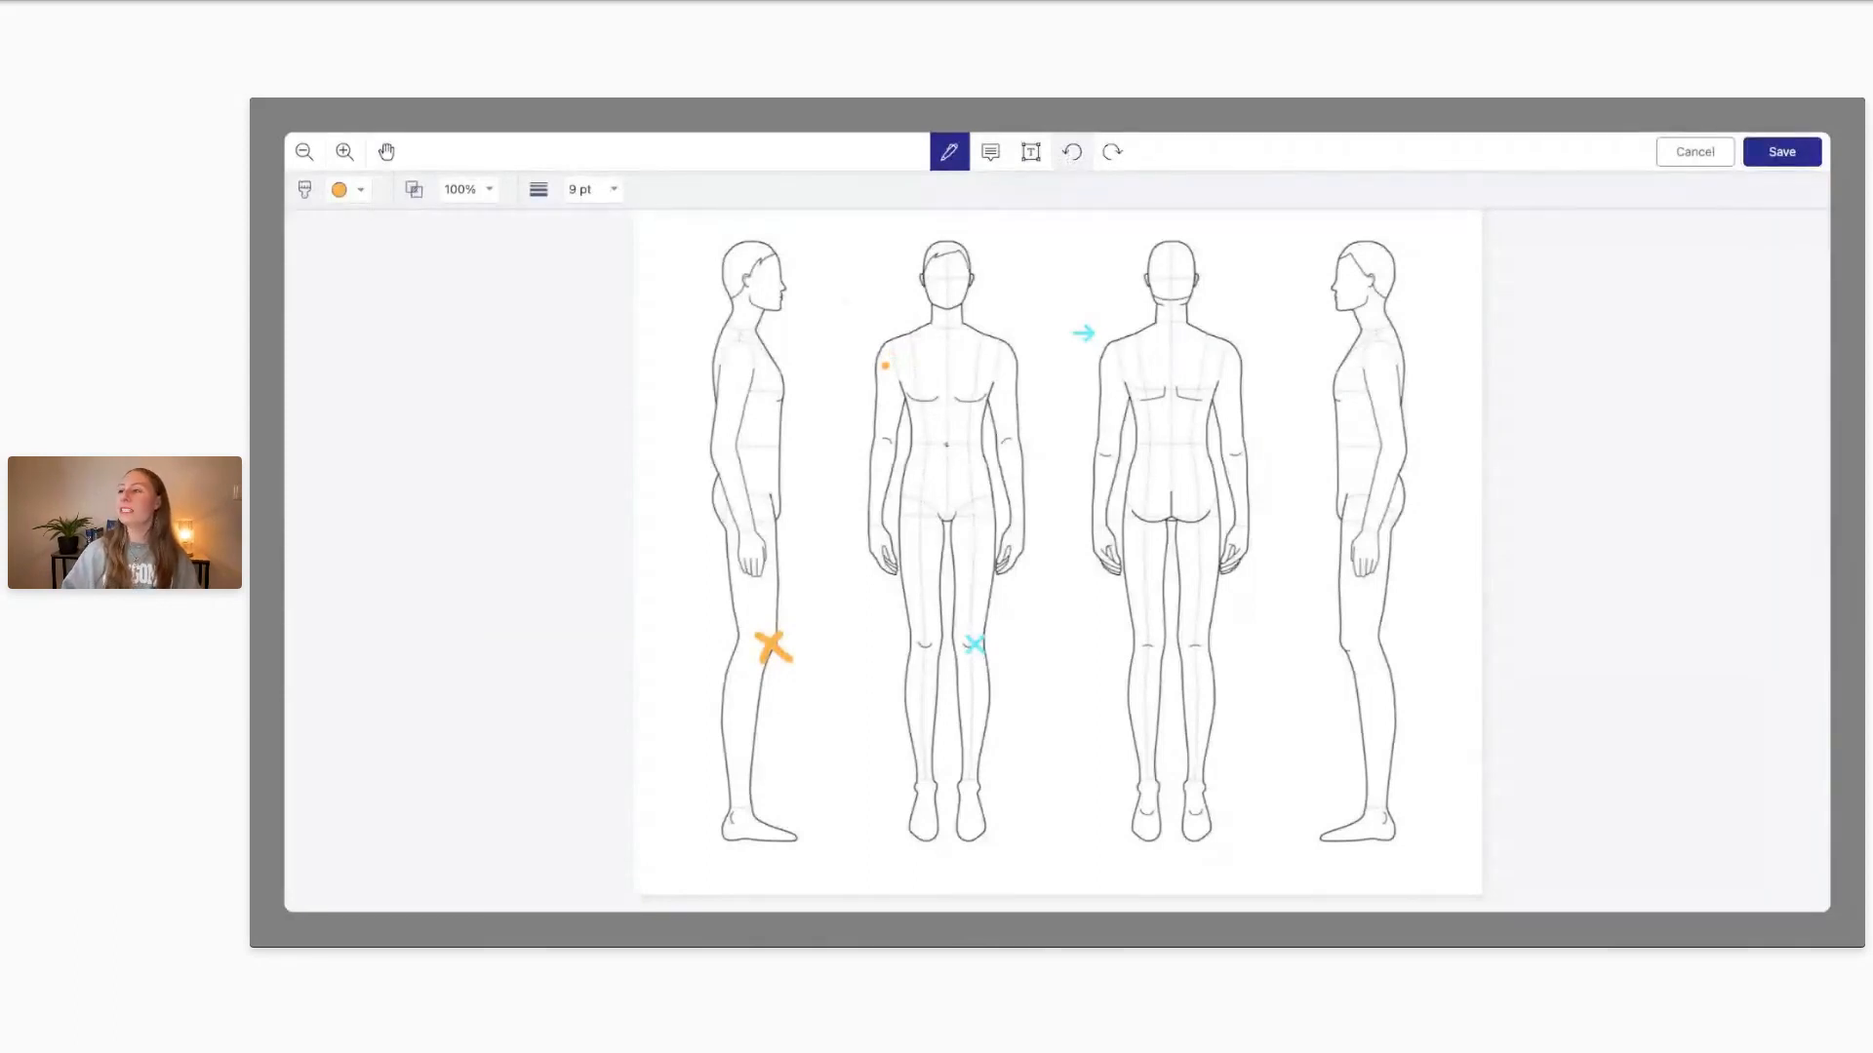
{"action": "left_click", "coordinate": [900, 351]}
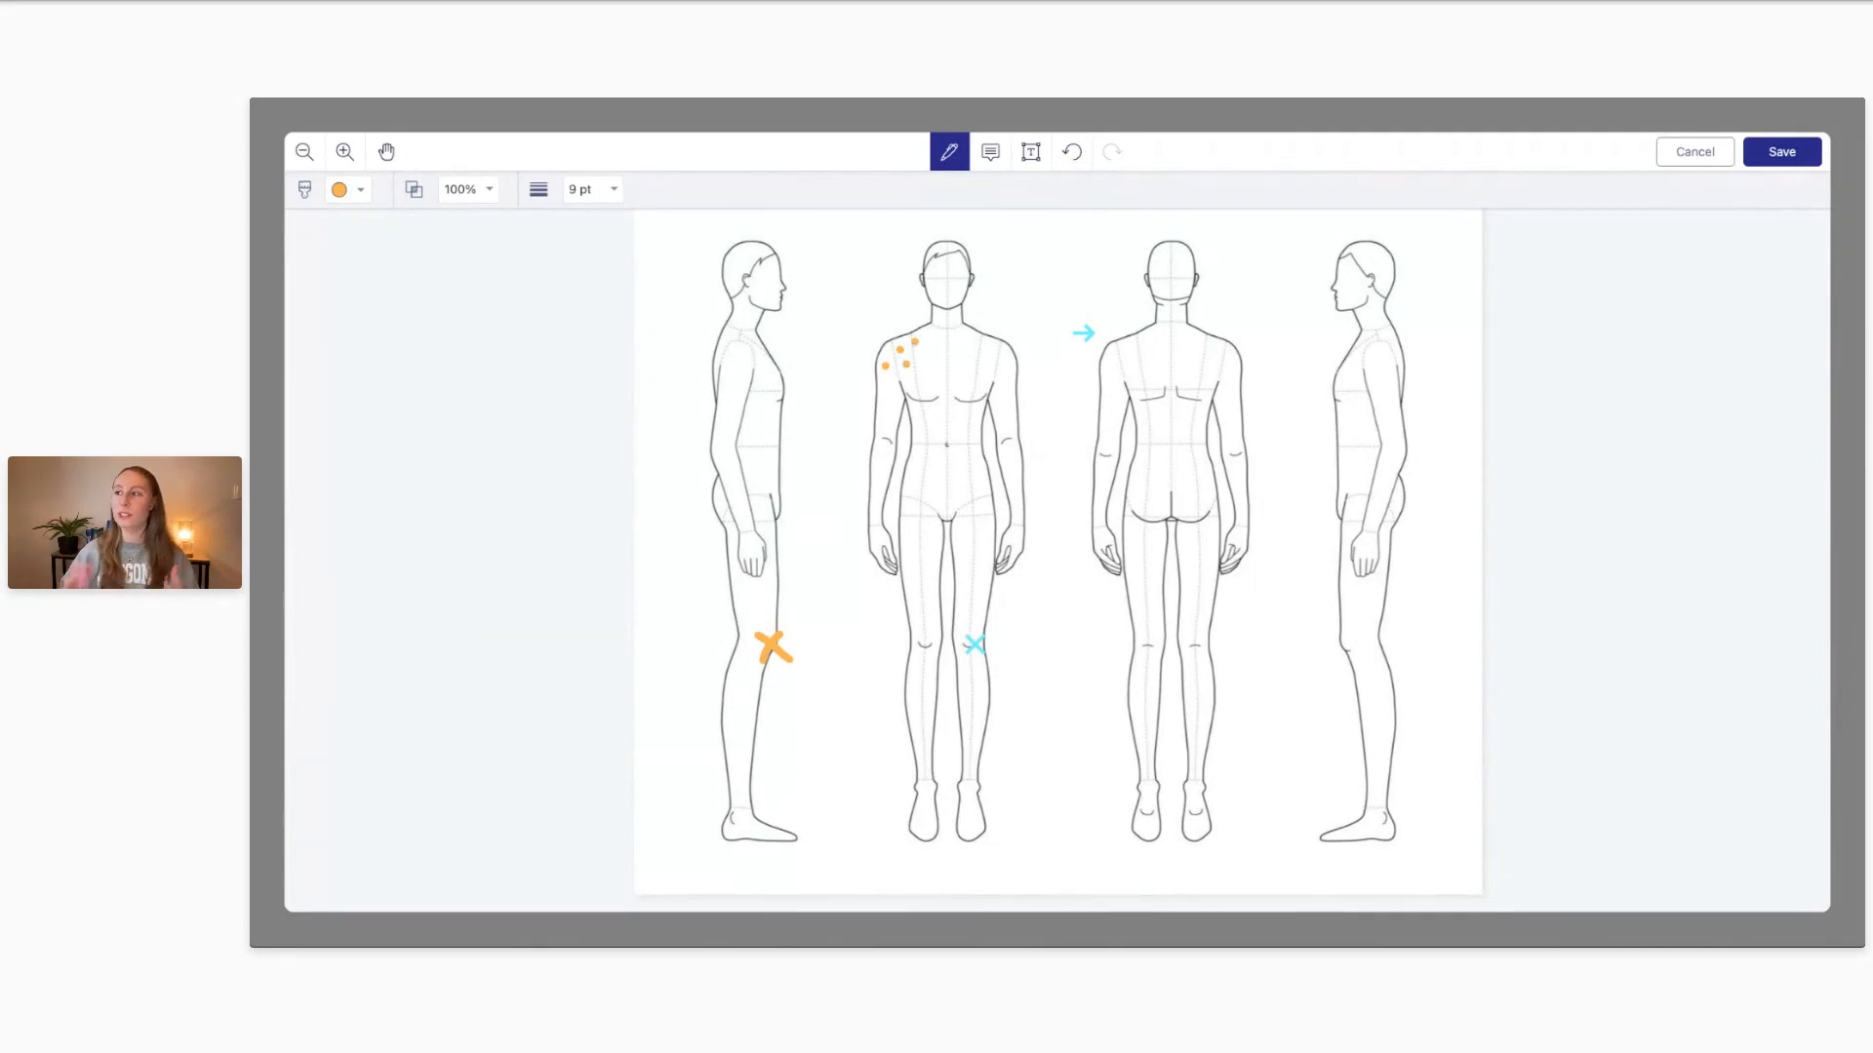
{"action": "left_click", "coordinate": [891, 345]}
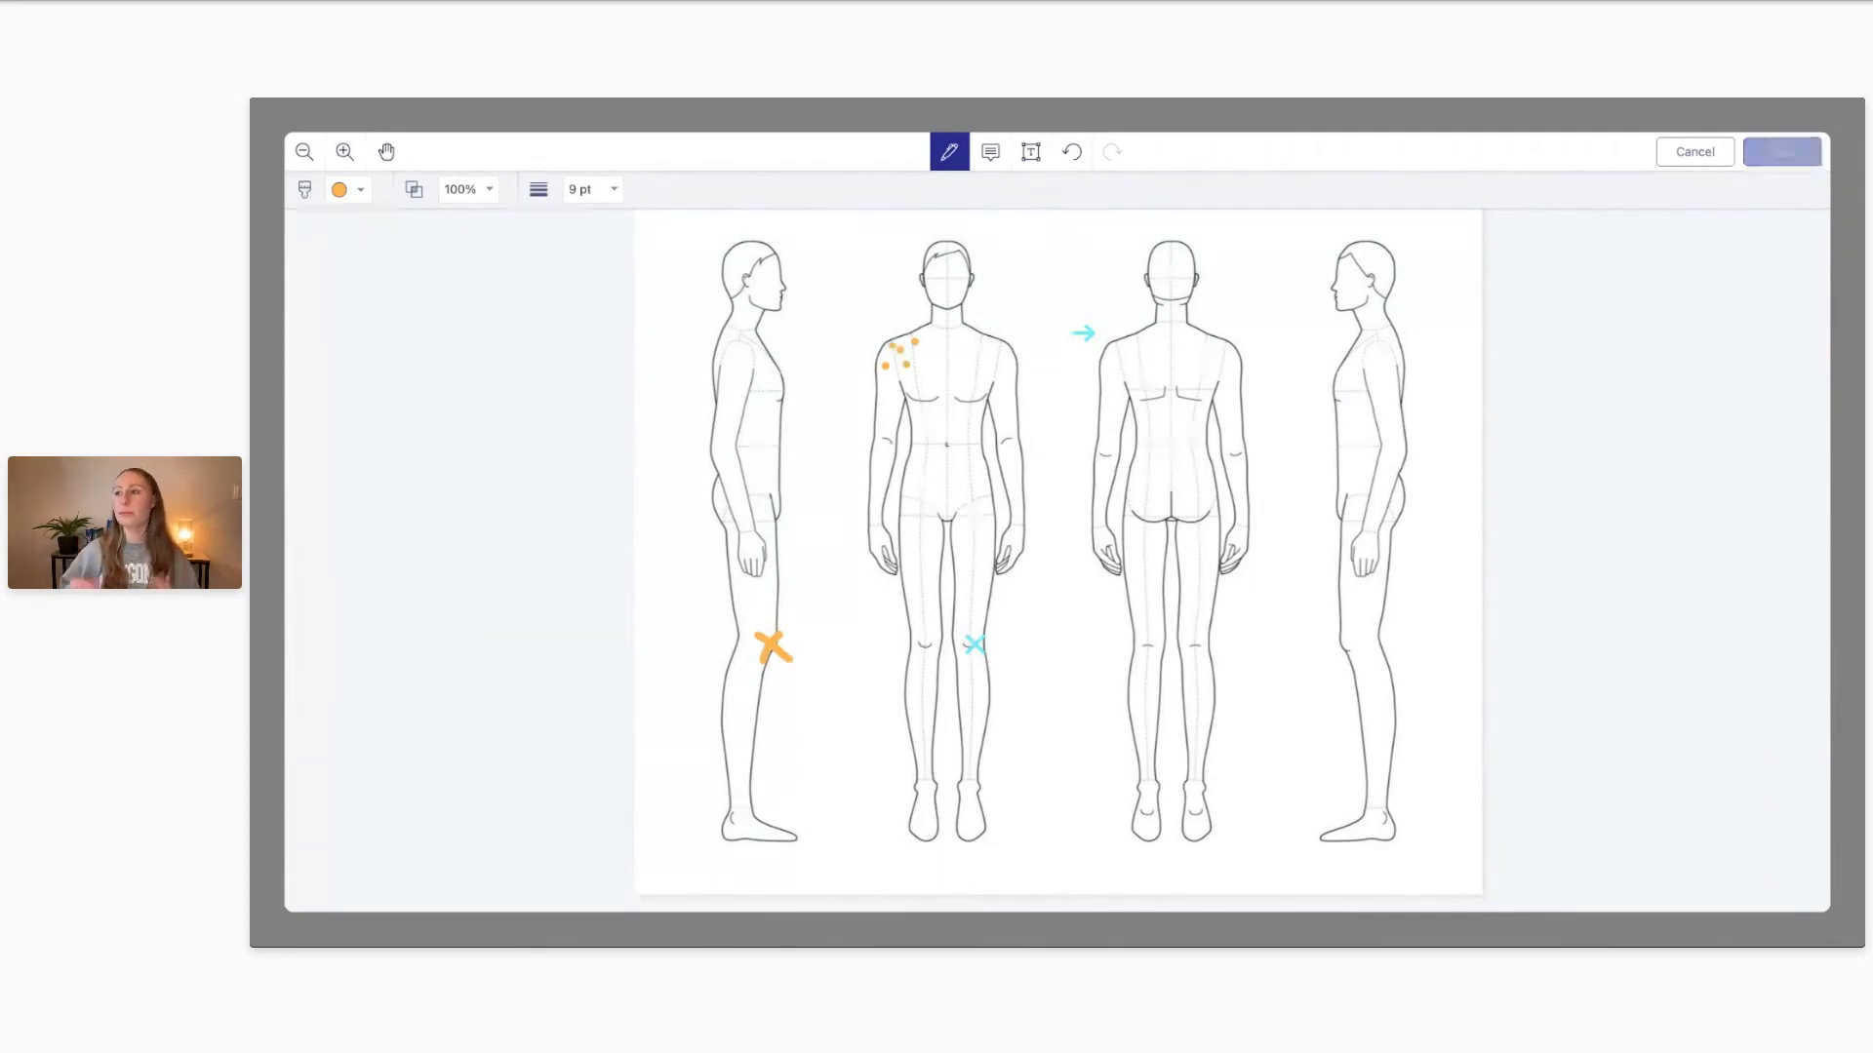
Undo all the orange dots on the front figure's shoulder
{"action": "left_click", "coordinate": [1072, 152]}
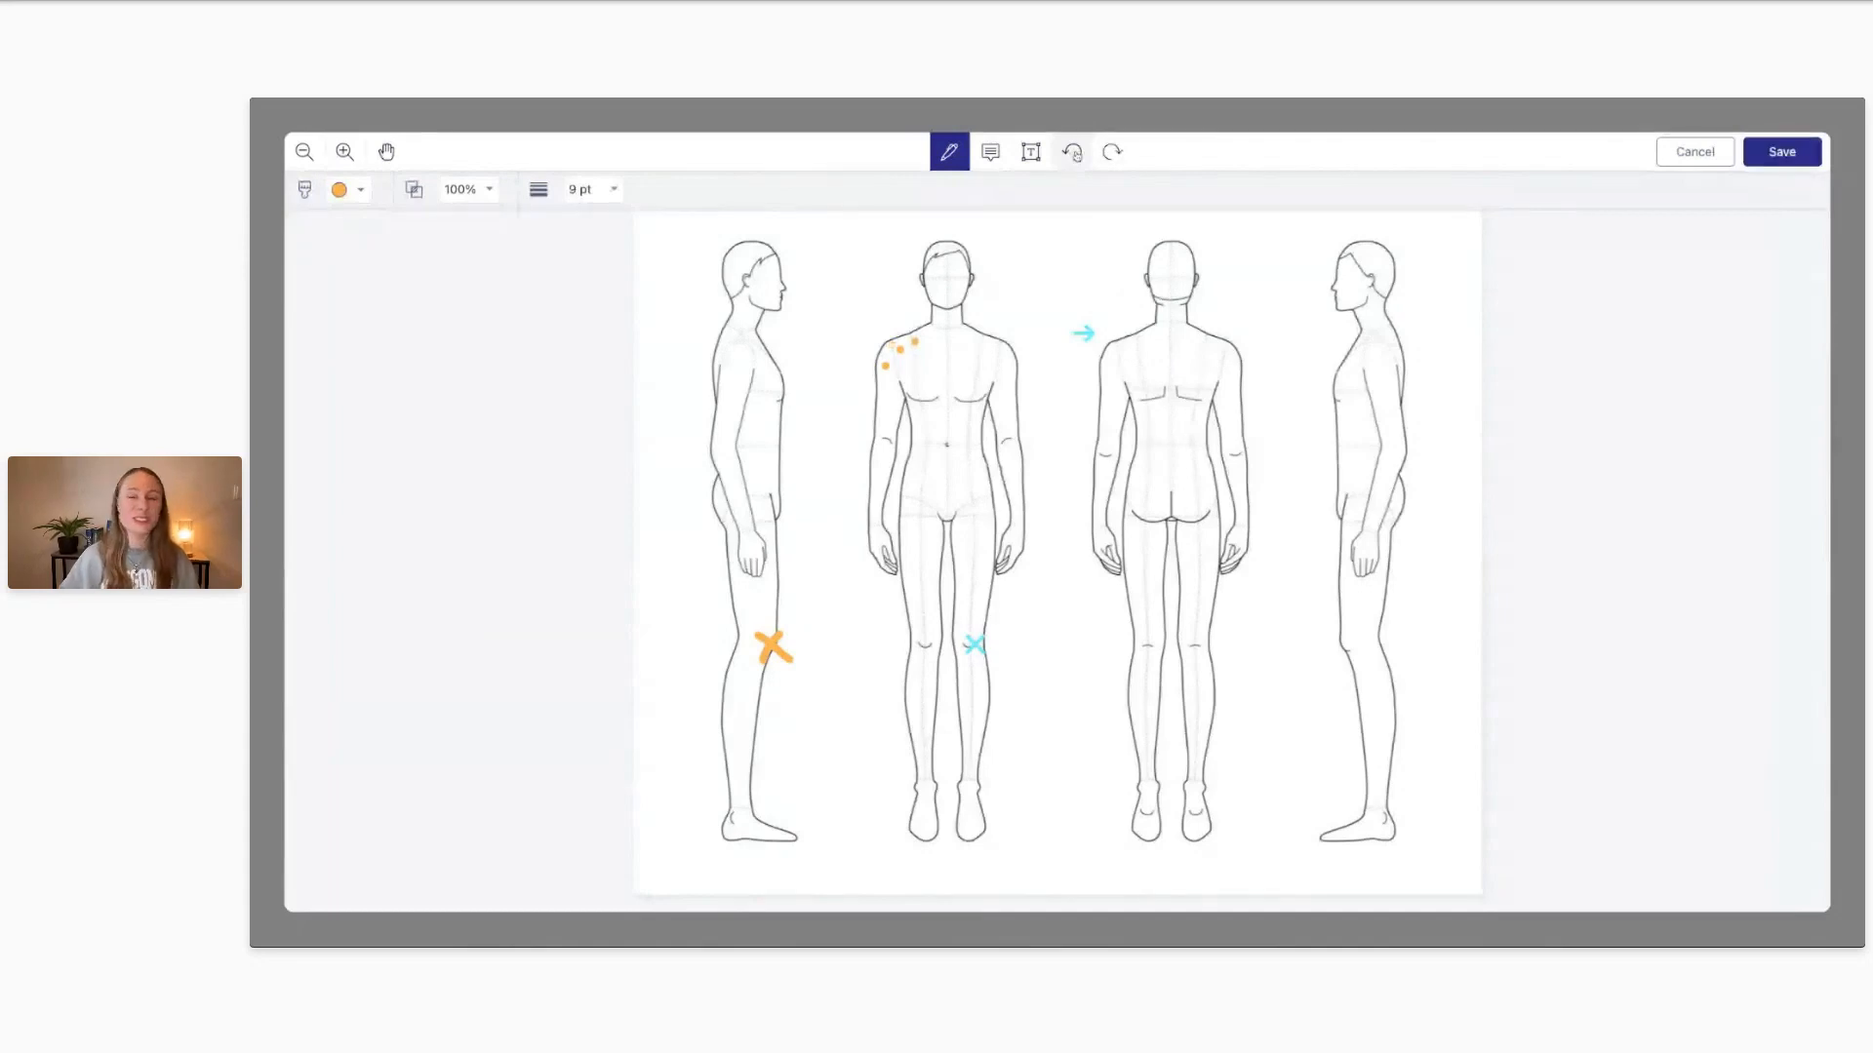
{"action": "left_click", "coordinate": [1074, 153]}
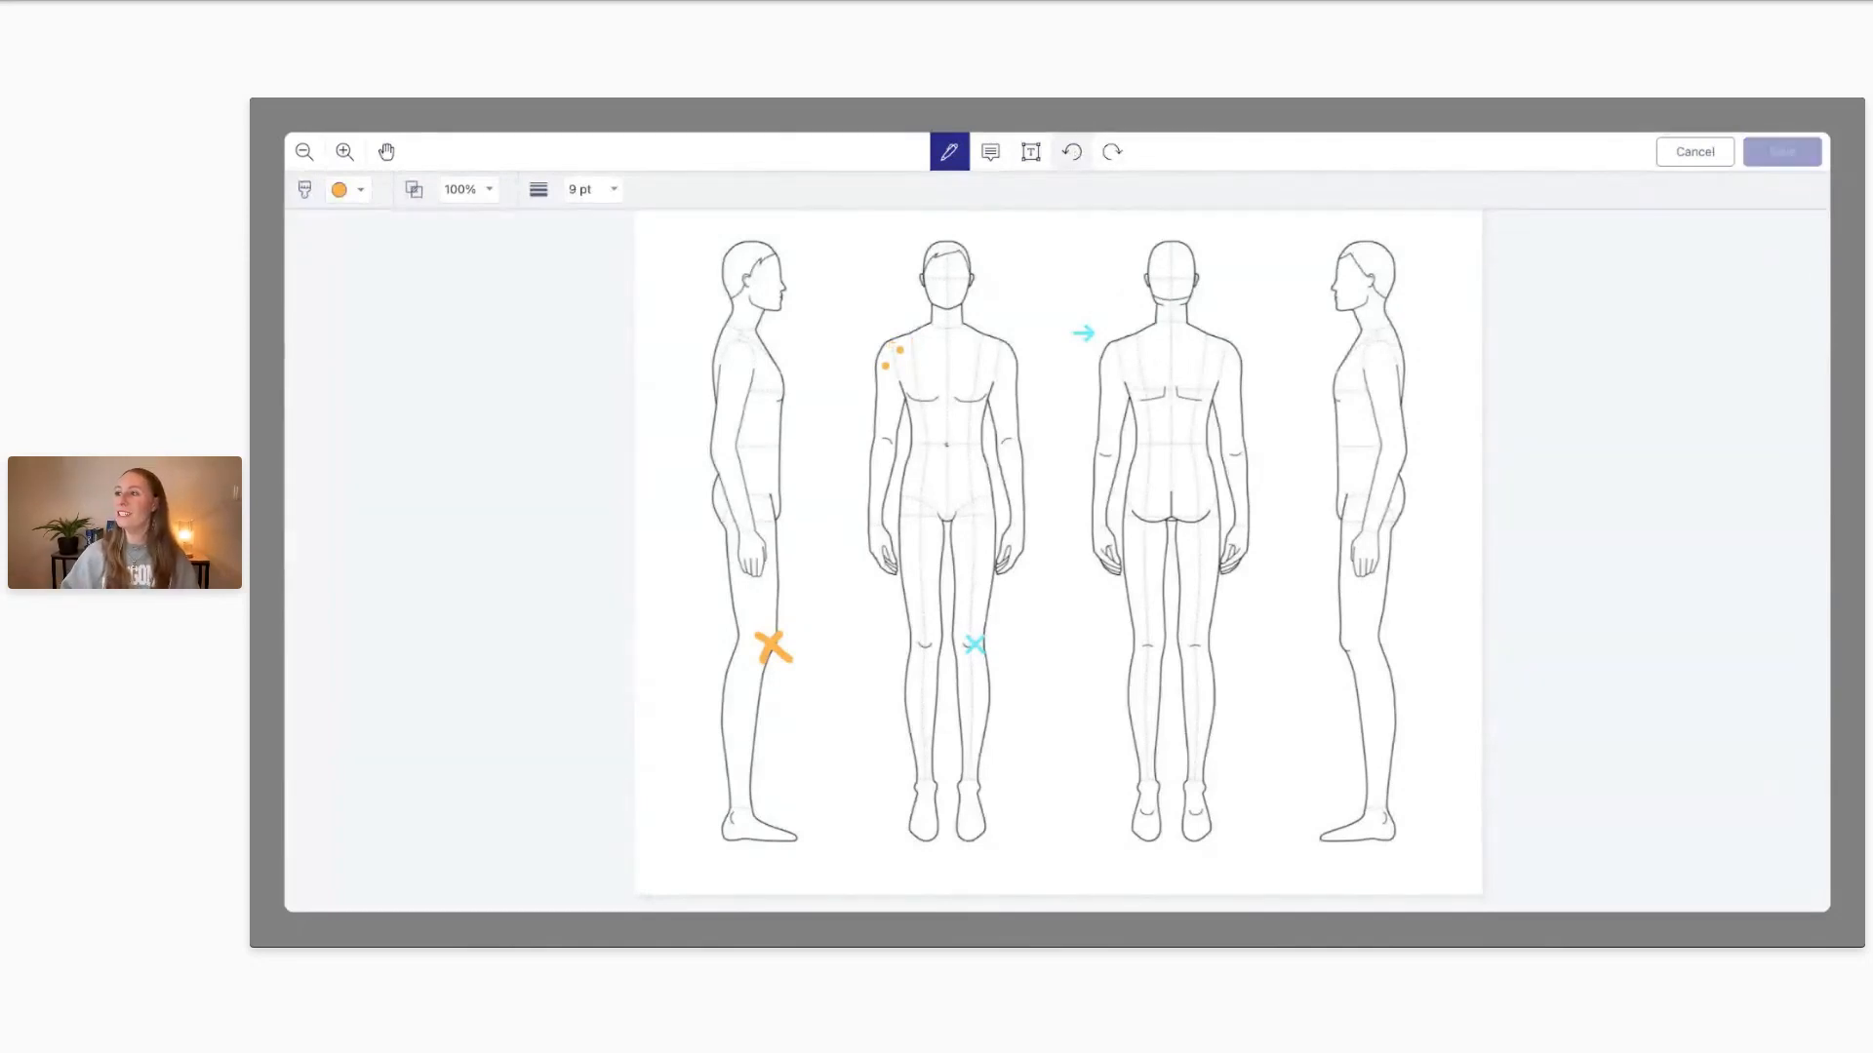
{"action": "left_click", "coordinate": [1074, 153]}
{"action": "left_click", "coordinate": [1074, 153]}
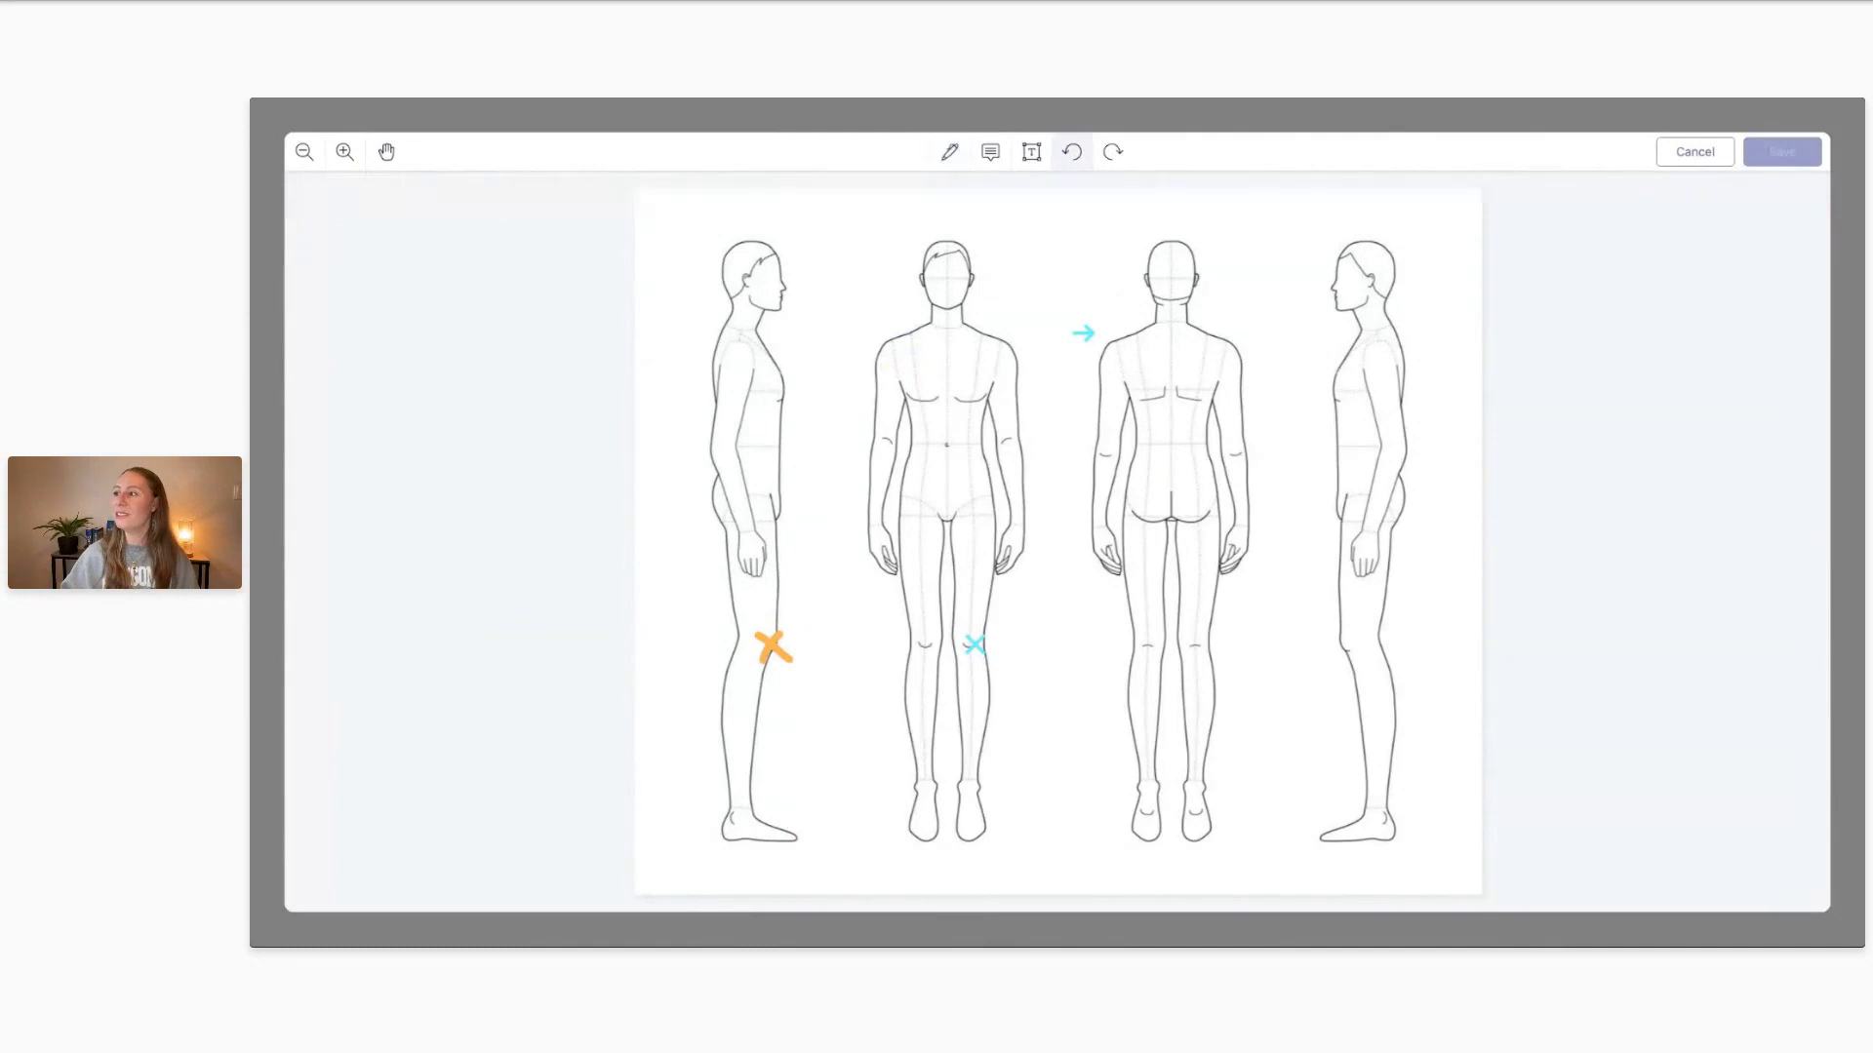
Place a circle annotation on the left-facing side figure's foot with the note "Please focus on feet as well"
{"action": "left_click", "coordinate": [1031, 152]}
{"action": "left_click", "coordinate": [990, 154]}
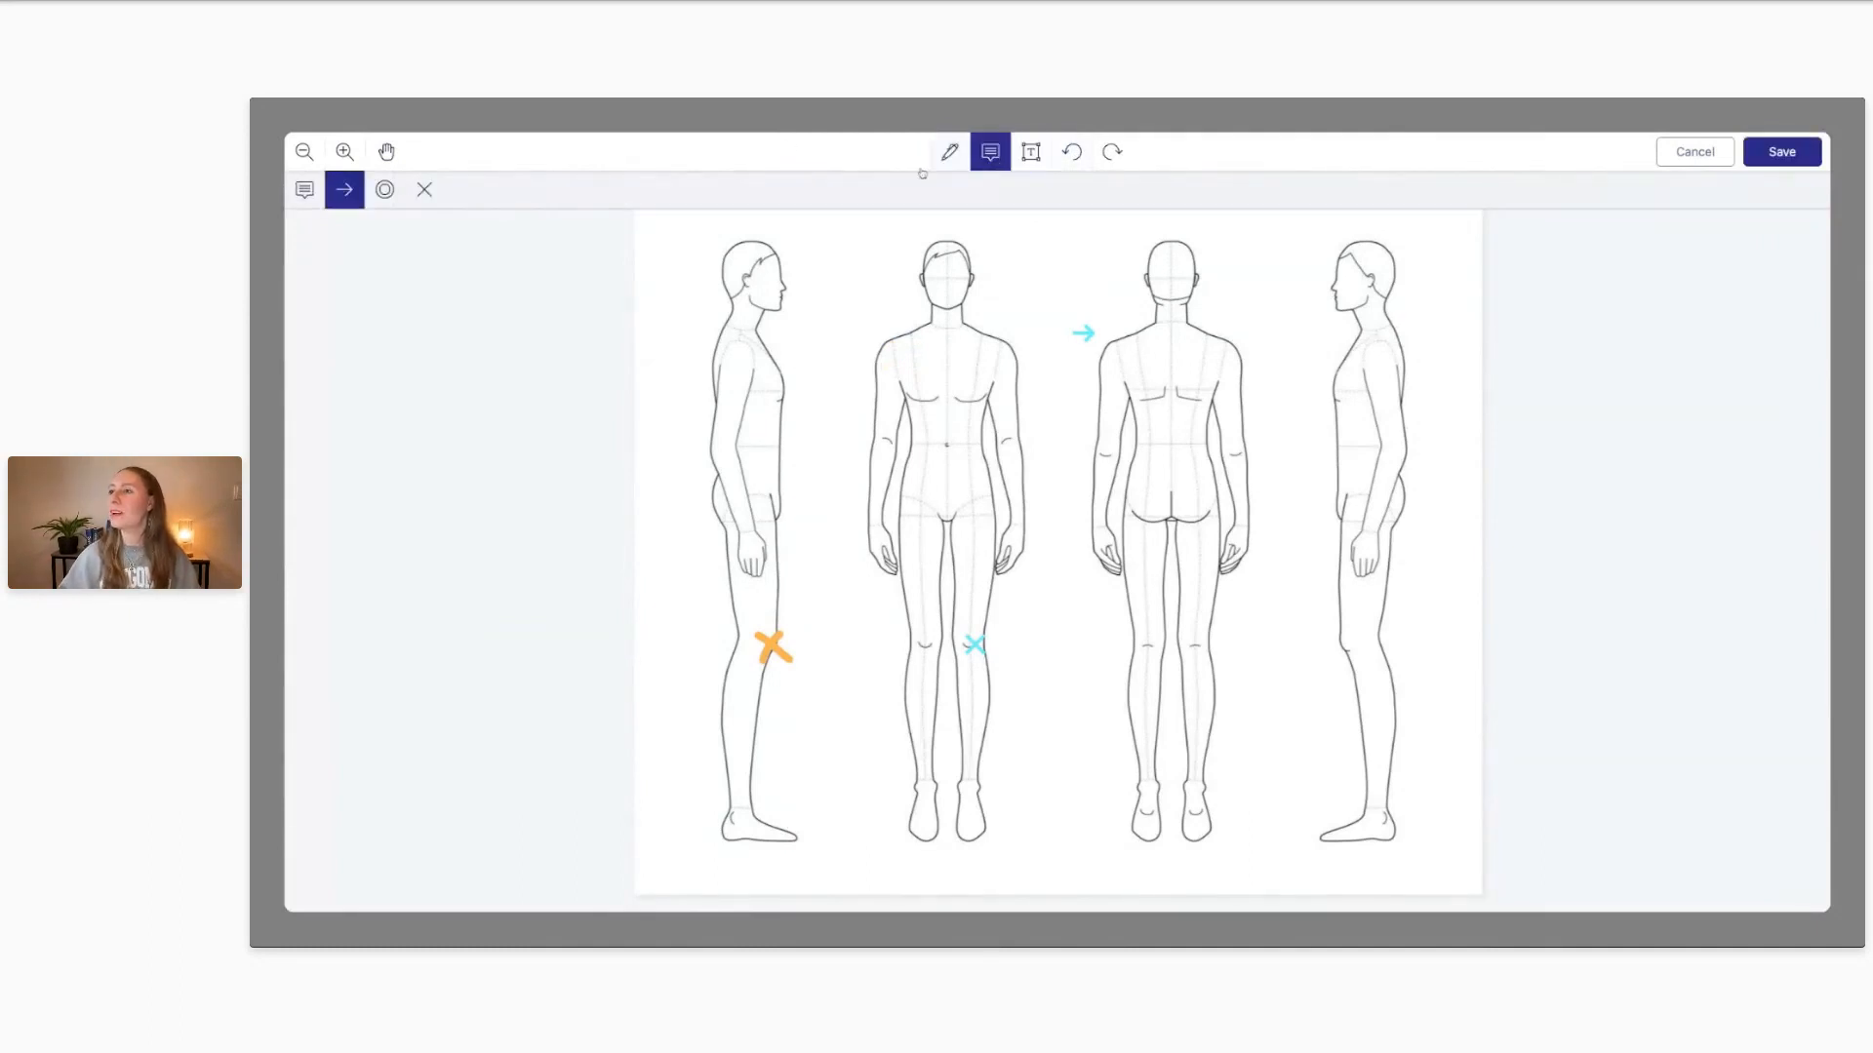
{"action": "left_click", "coordinate": [385, 191]}
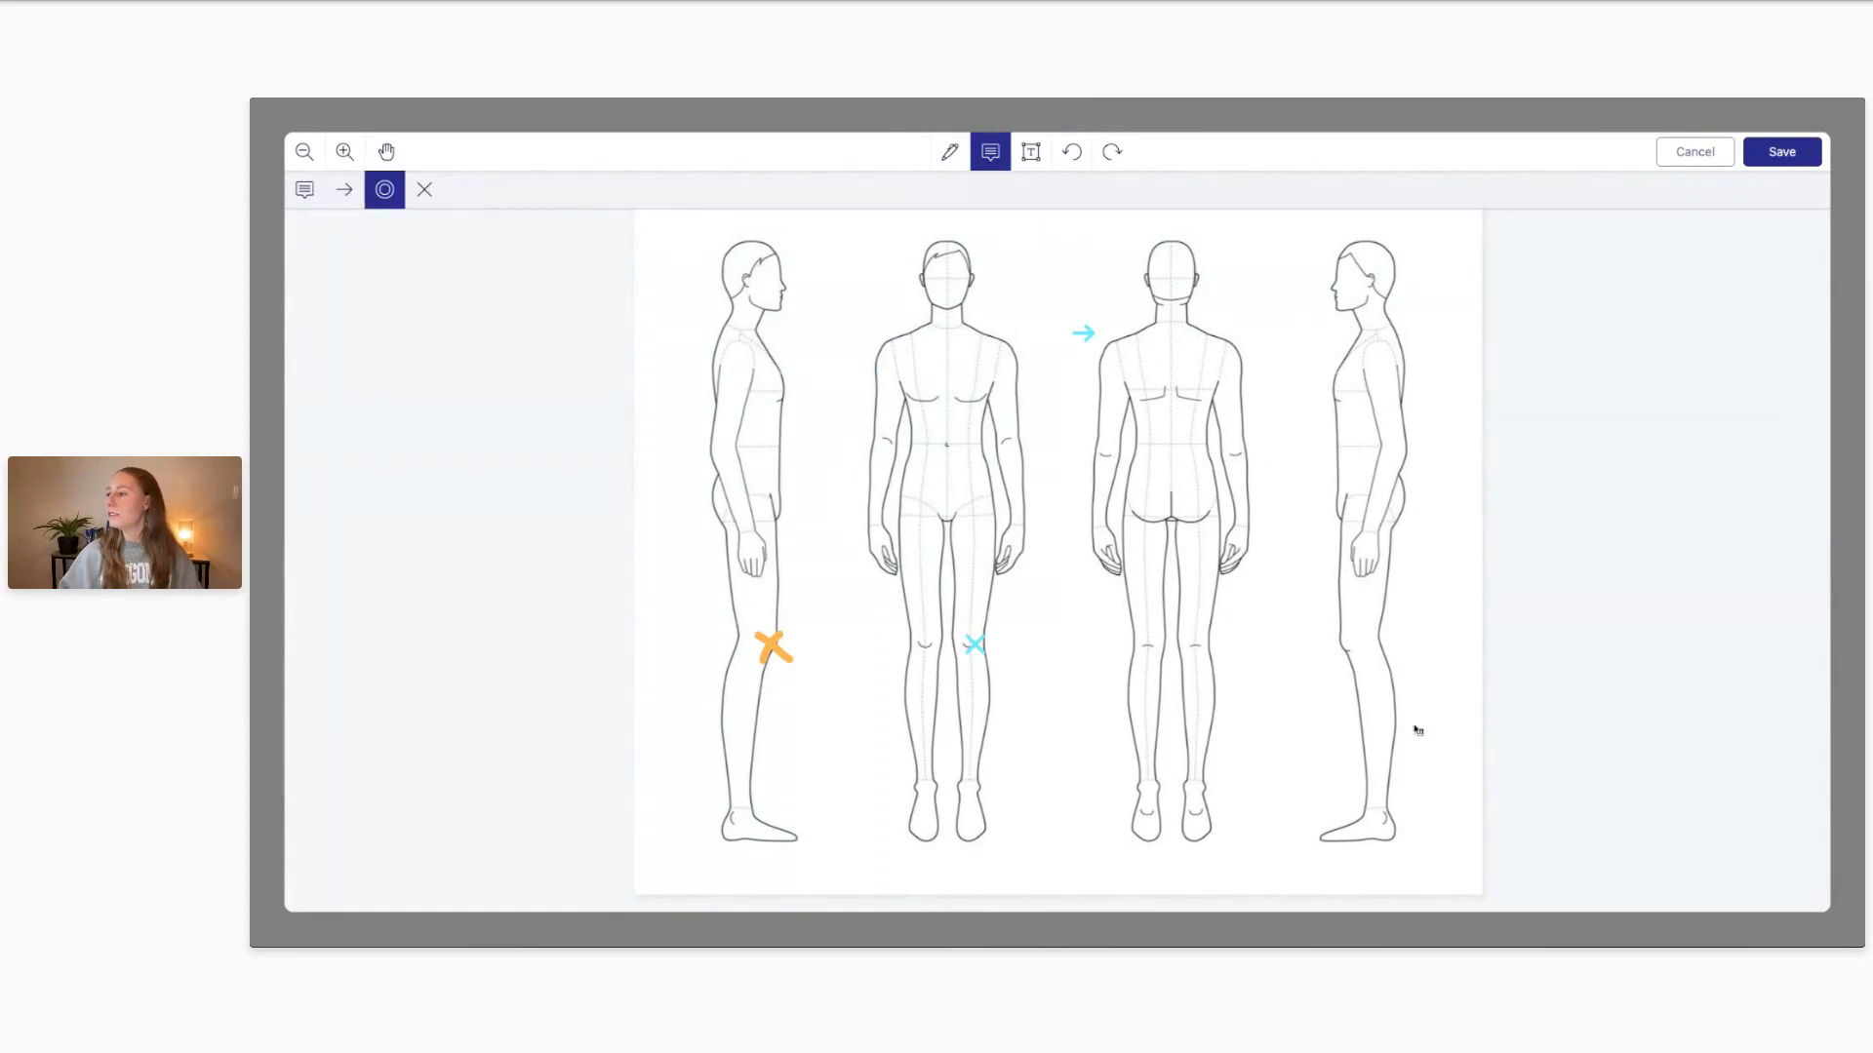
{"action": "left_click", "coordinate": [1351, 830]}
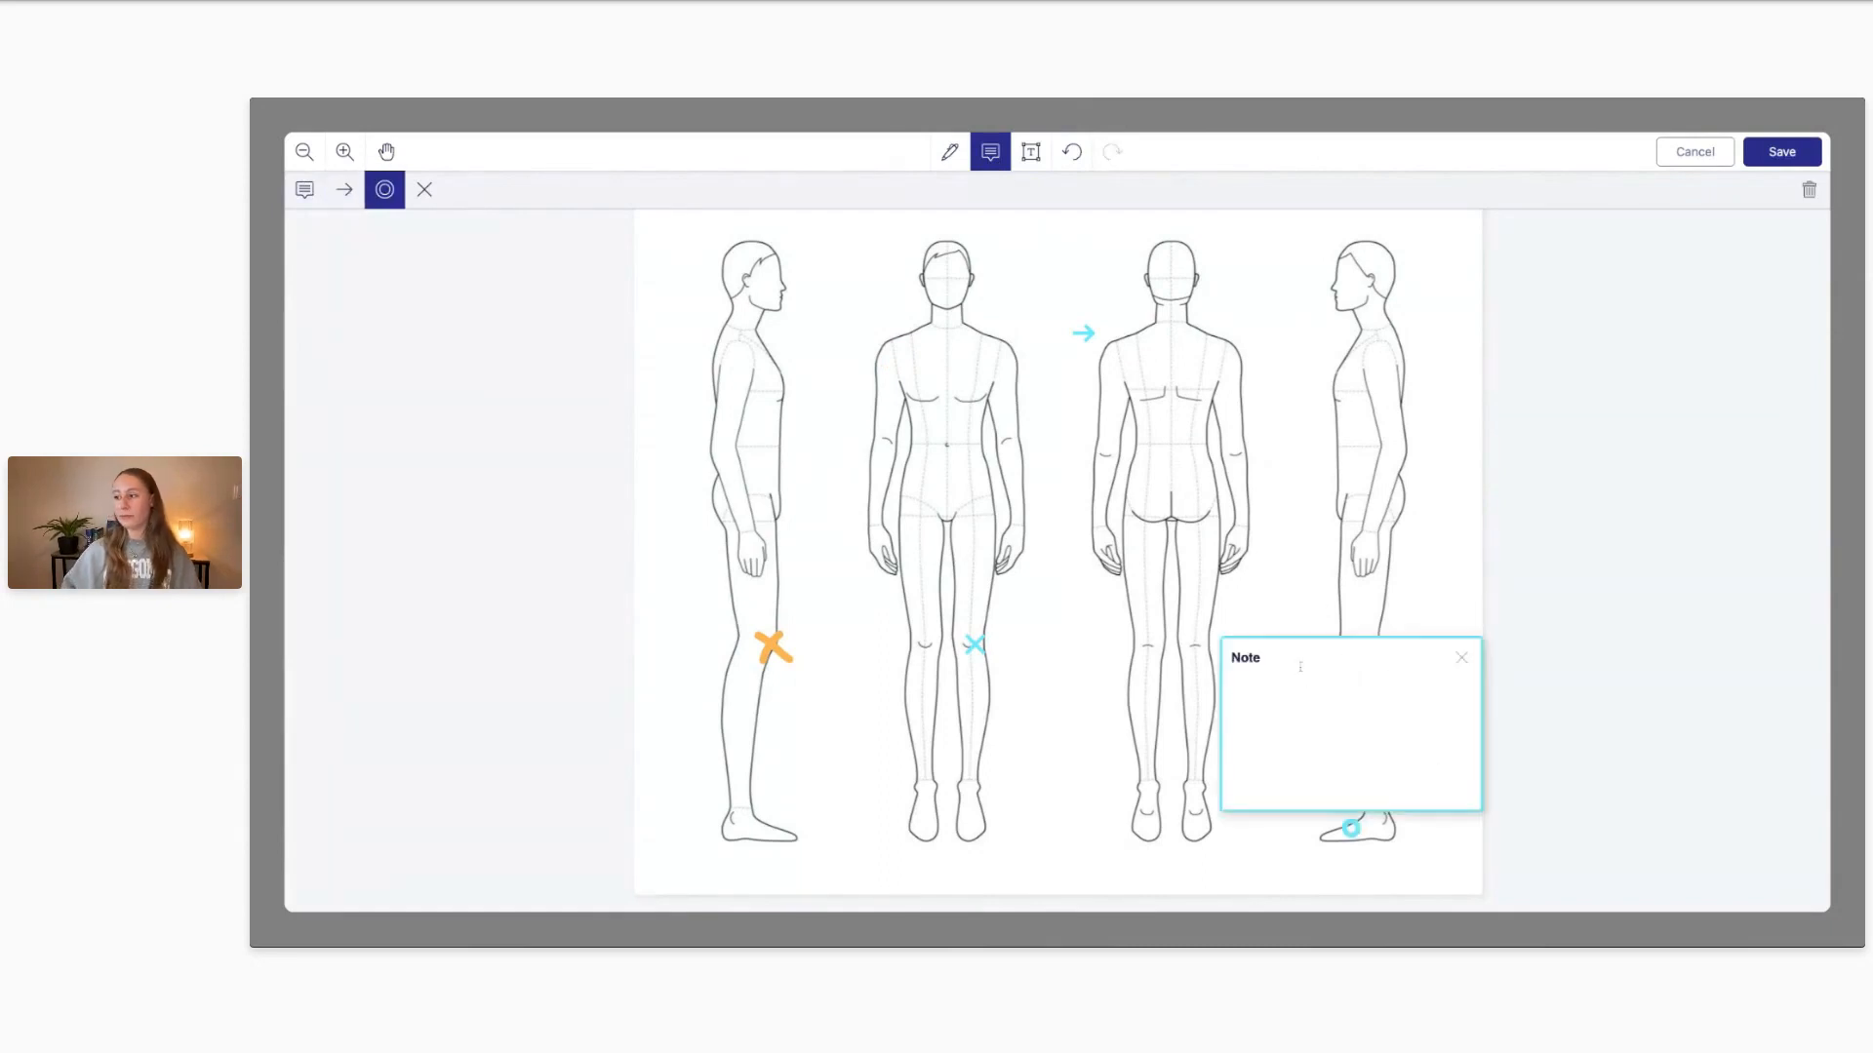
{"action": "type", "text": "Please focus on feet "}
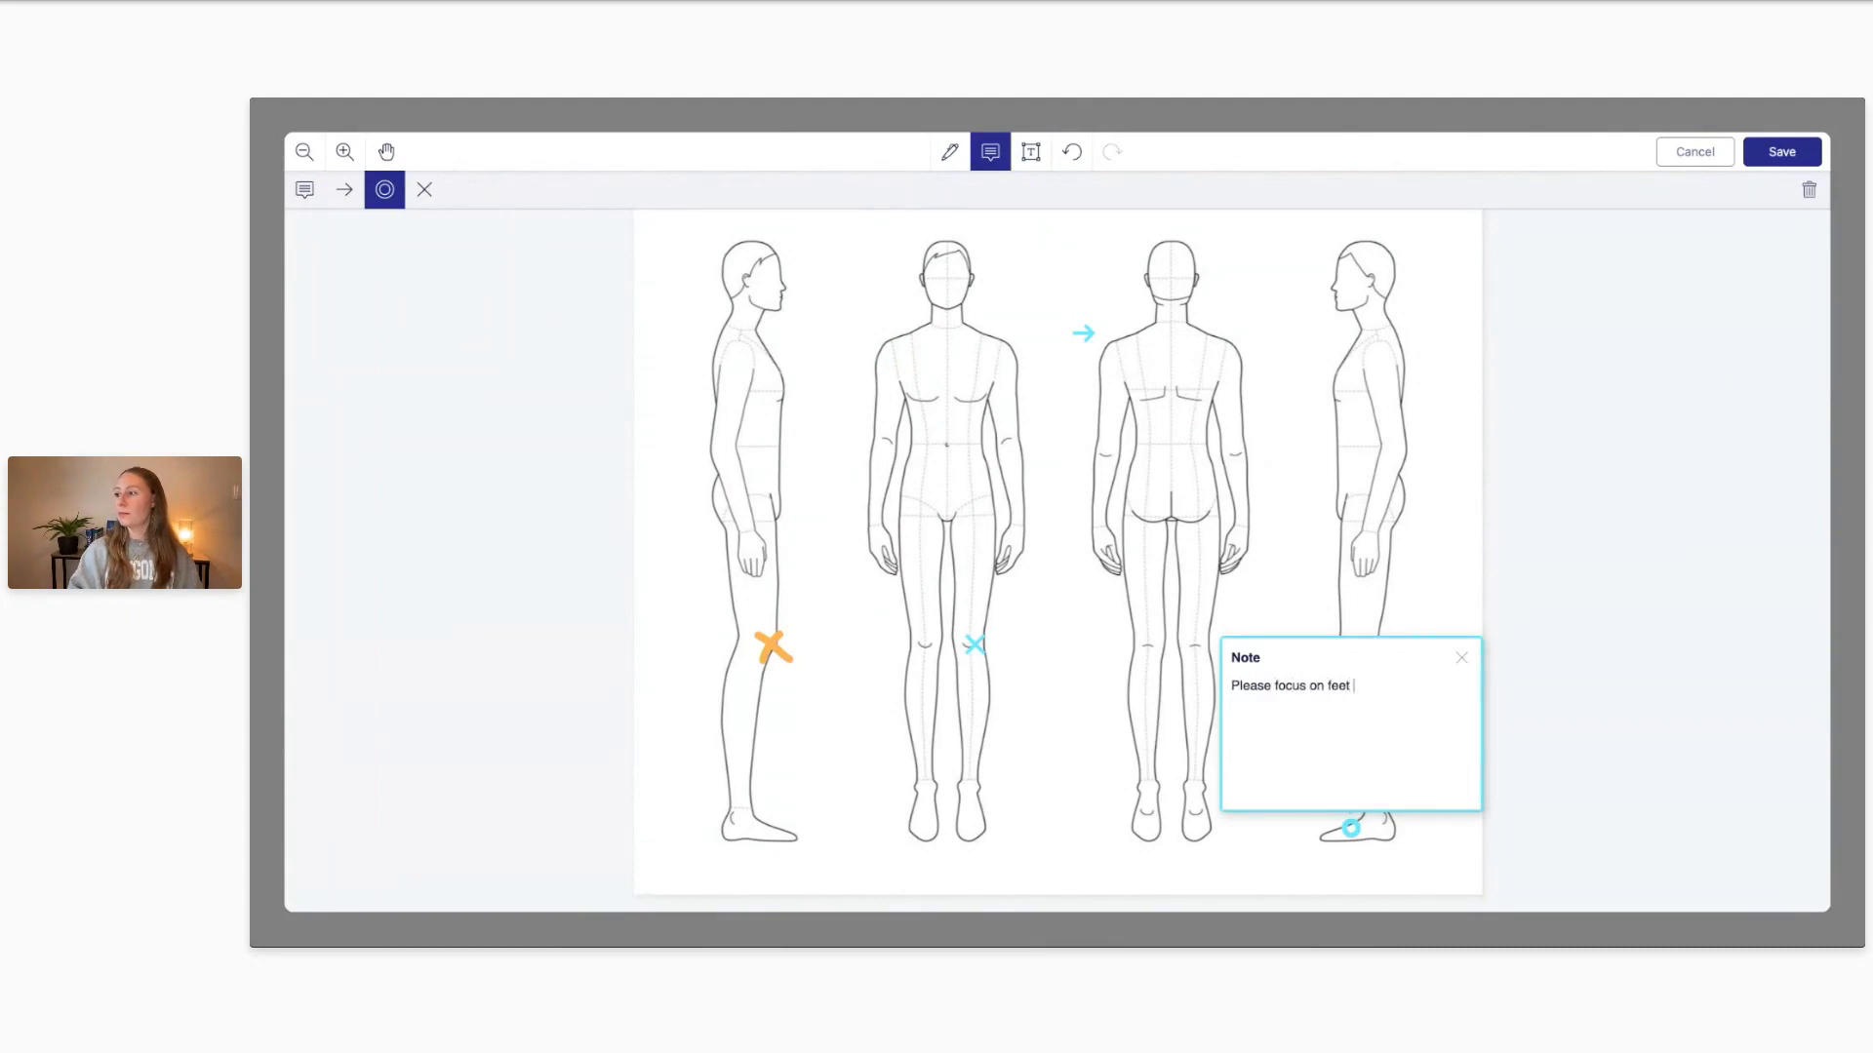
{"action": "type", "text": "as well"}
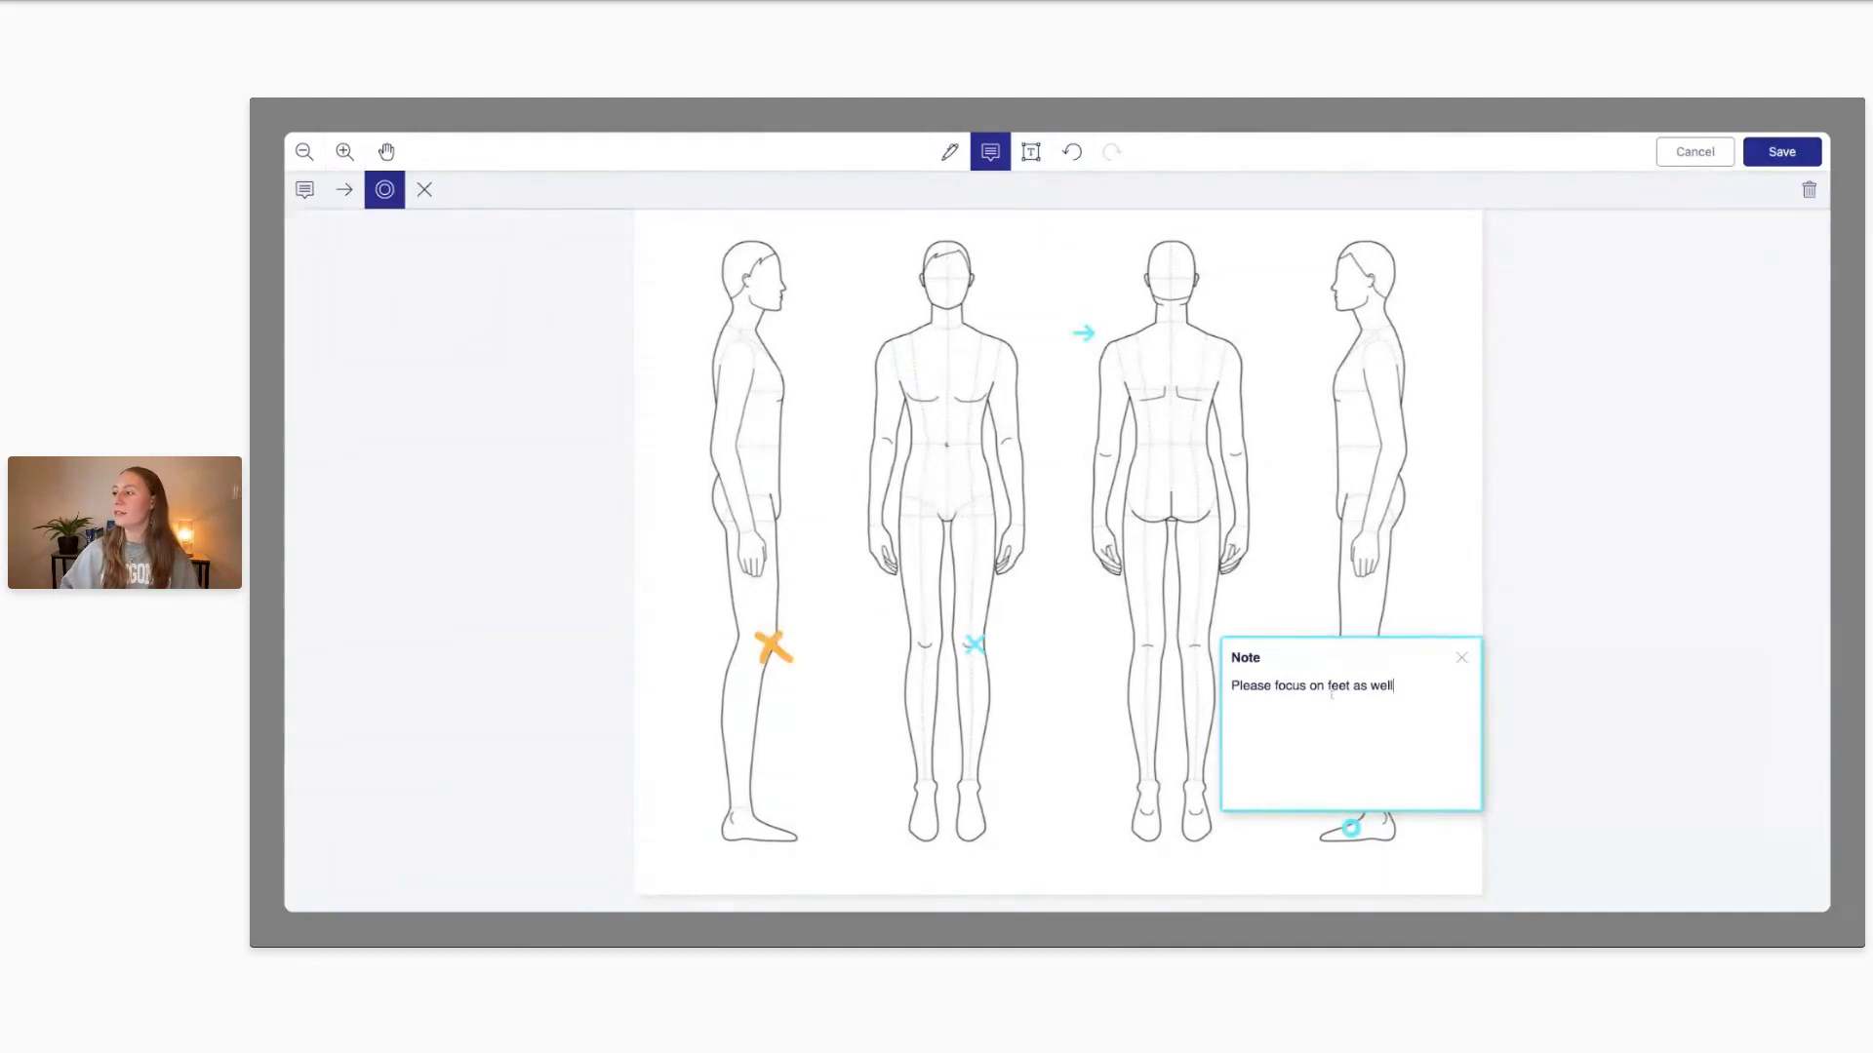
{"action": "left_click", "coordinate": [1461, 658]}
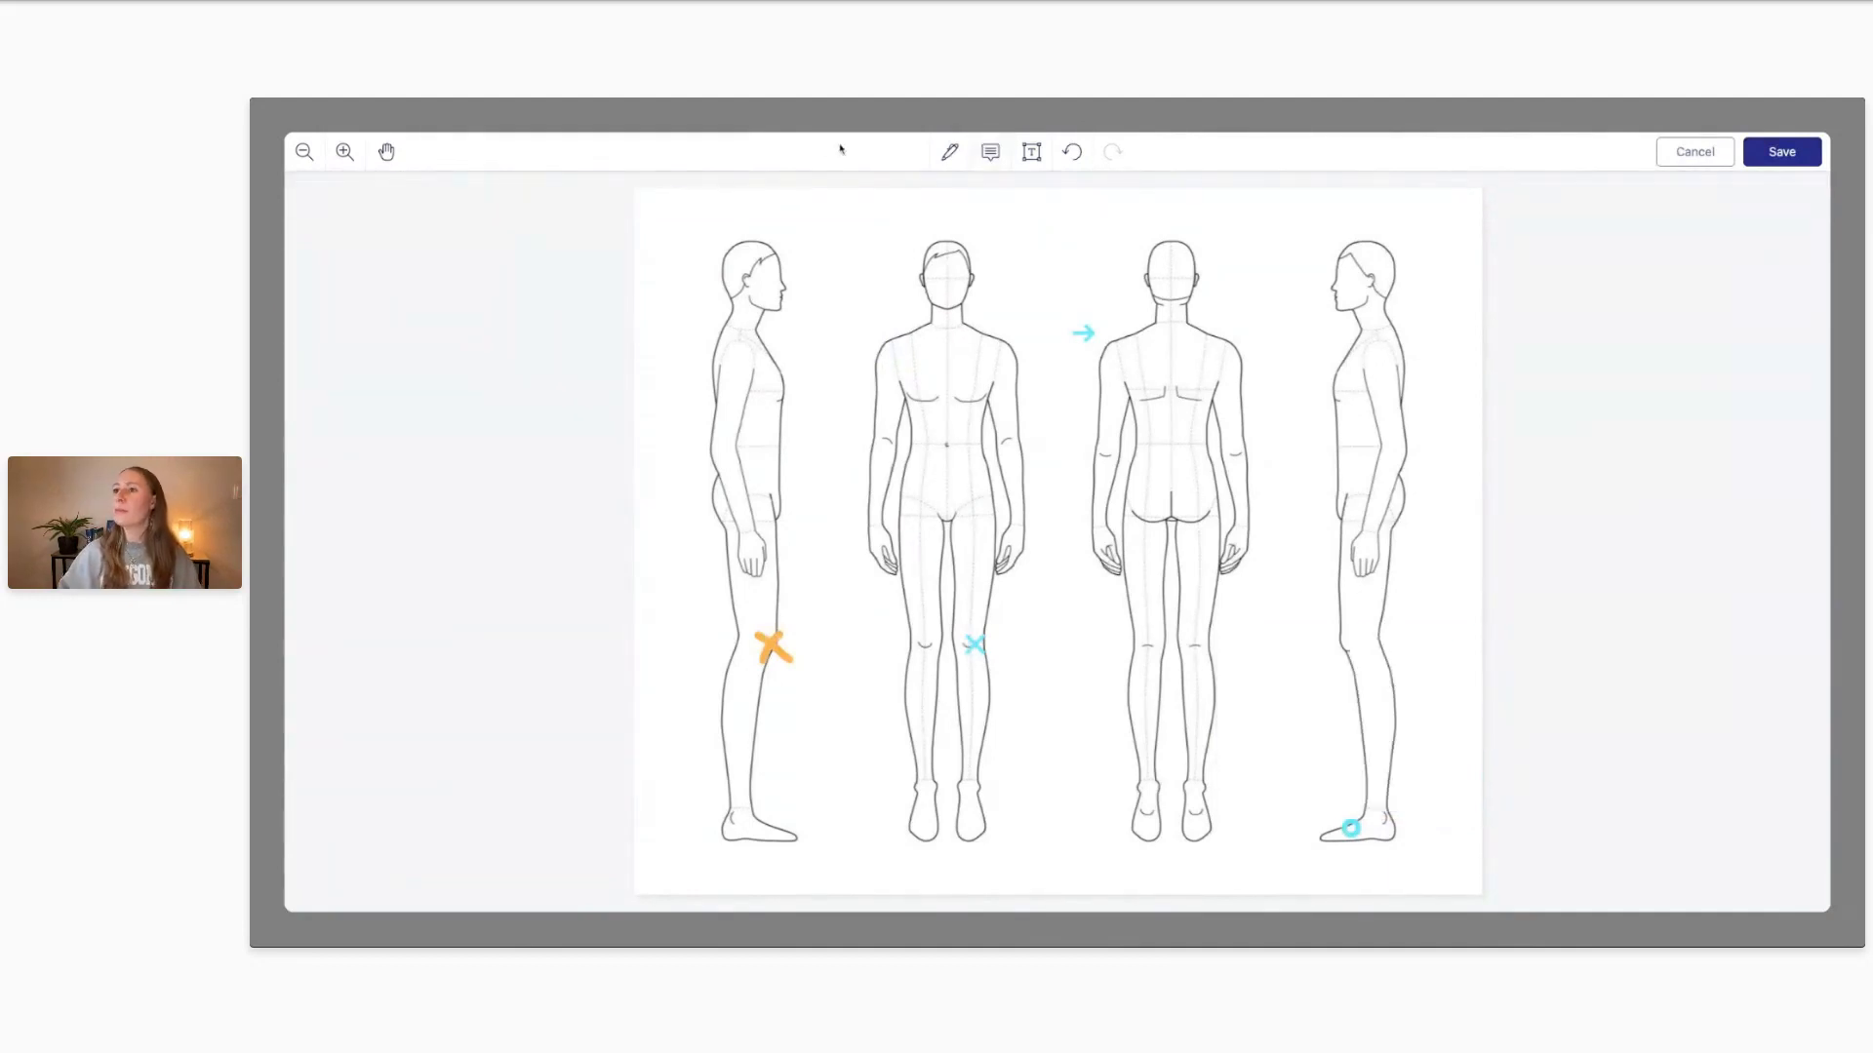
Place an X annotation on the back figure's right wrist noting "Please do not massage wrist", "Having sharp pain here right now, going to doctor about pain tomorrow"
{"action": "left_click", "coordinate": [990, 152]}
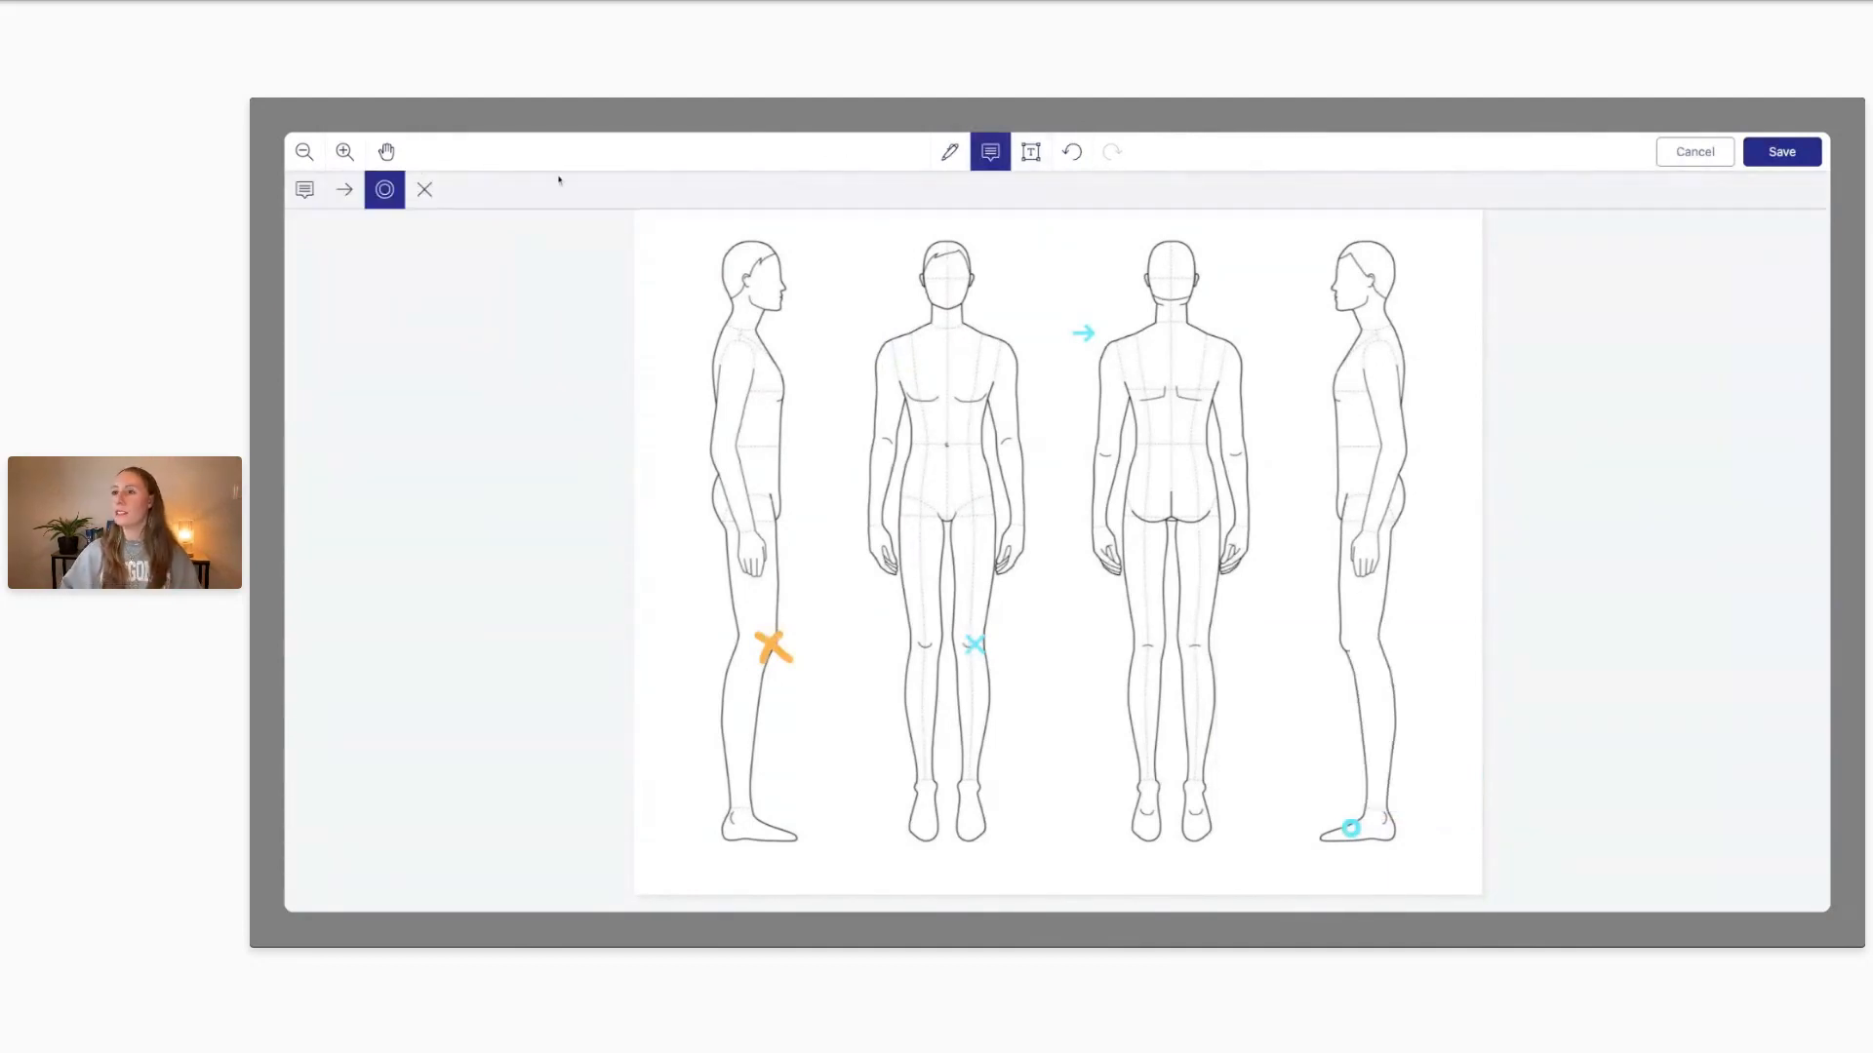
{"action": "left_click", "coordinate": [425, 191]}
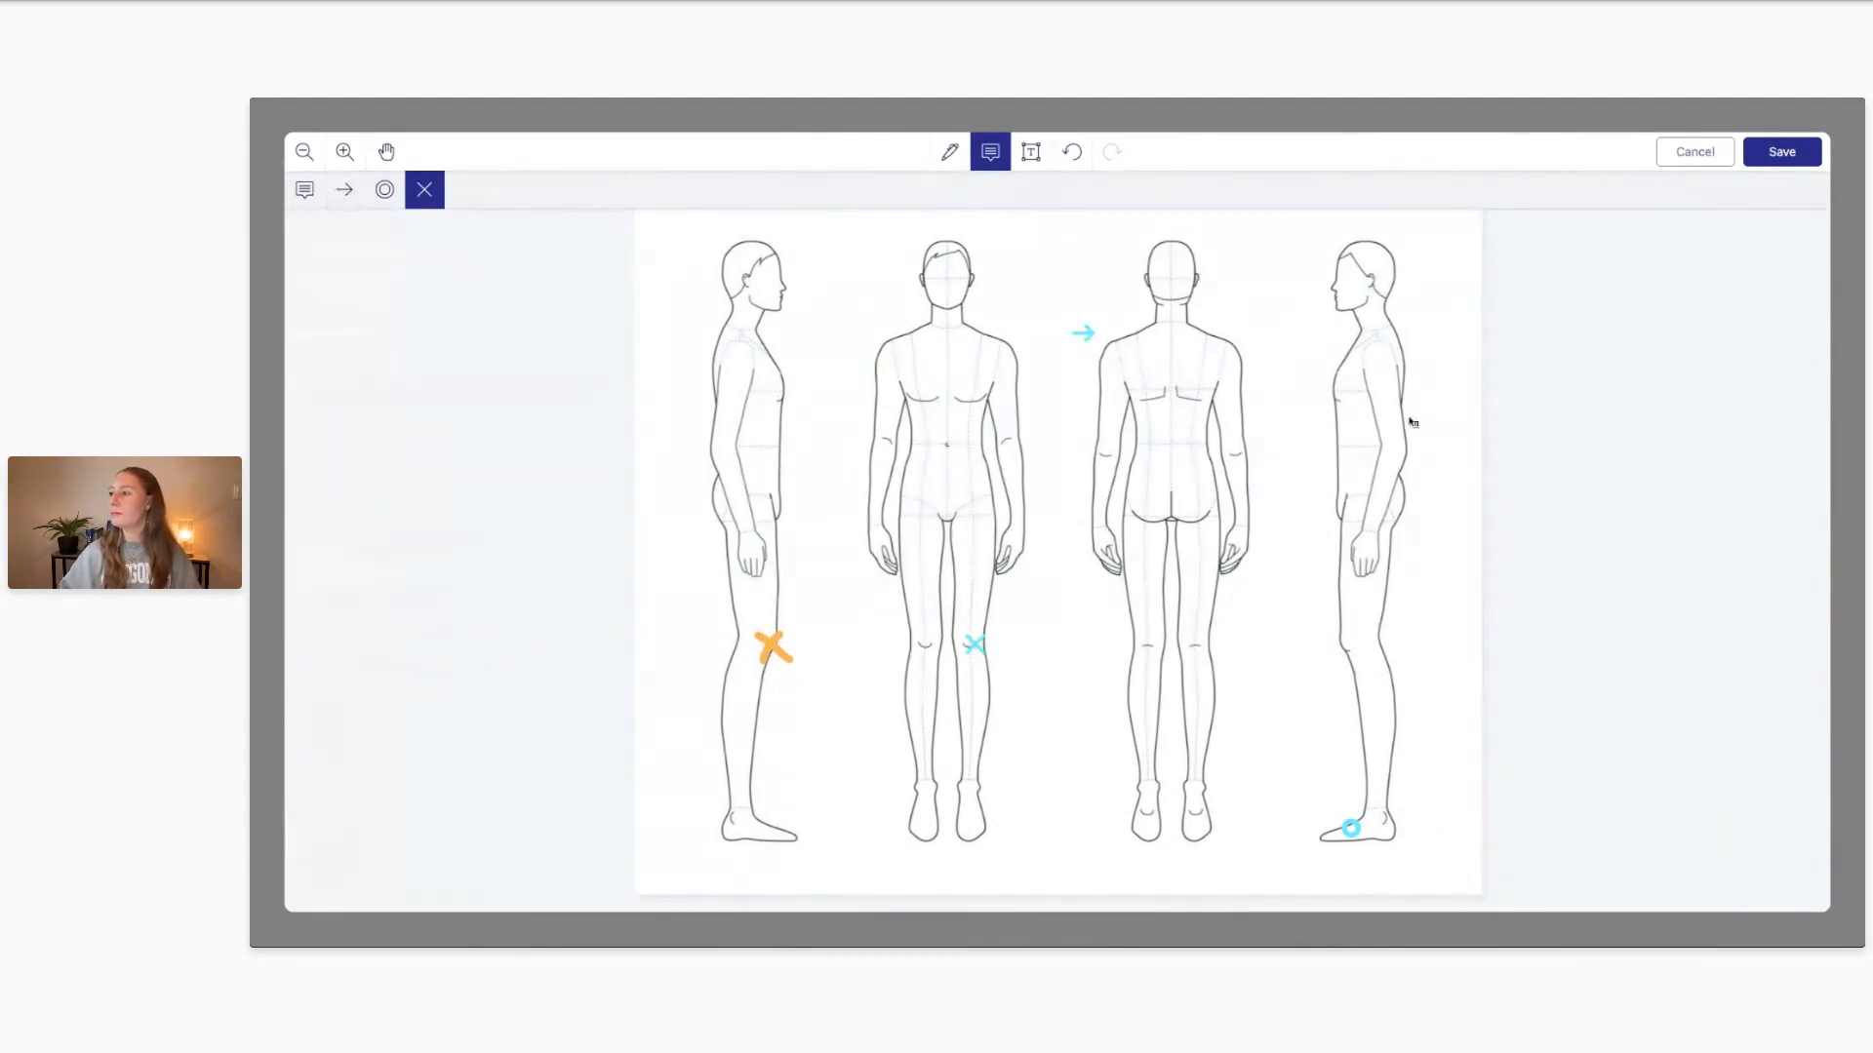
{"action": "left_click", "coordinate": [1245, 519]}
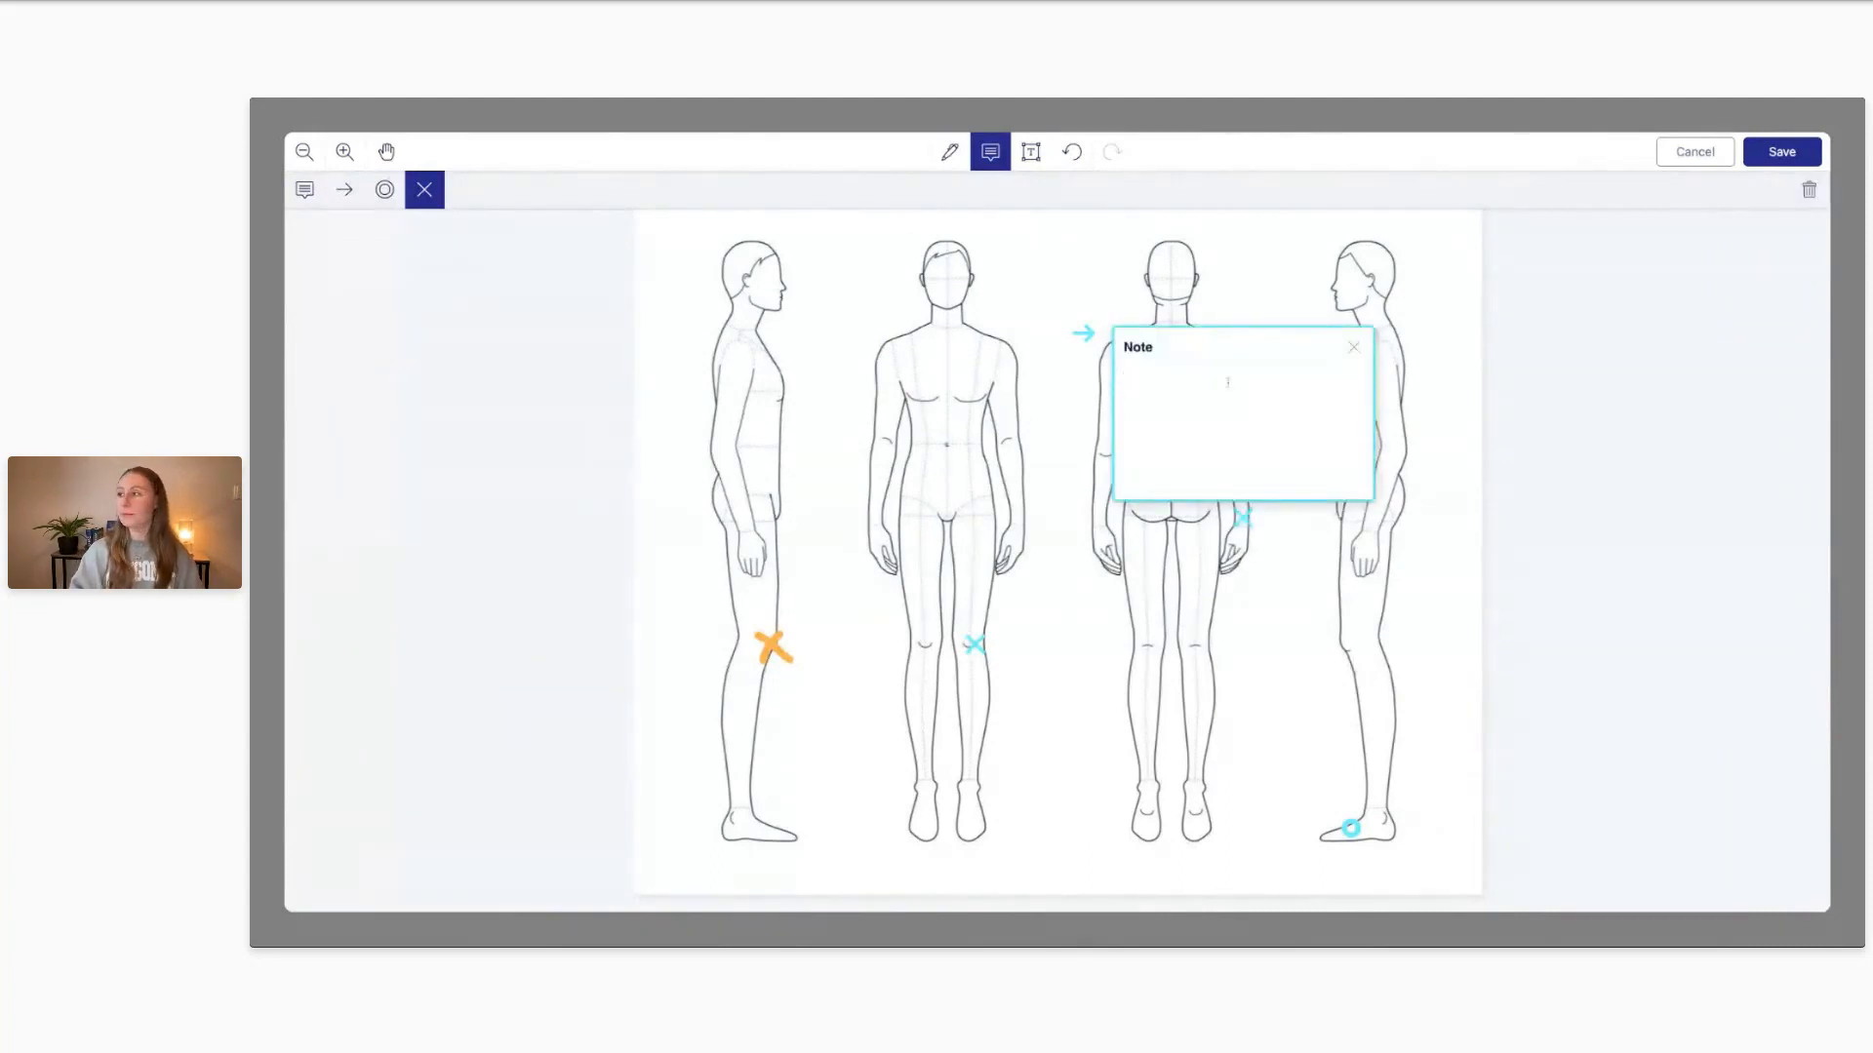
{"action": "type", "text": "Please do not massage wrist"}
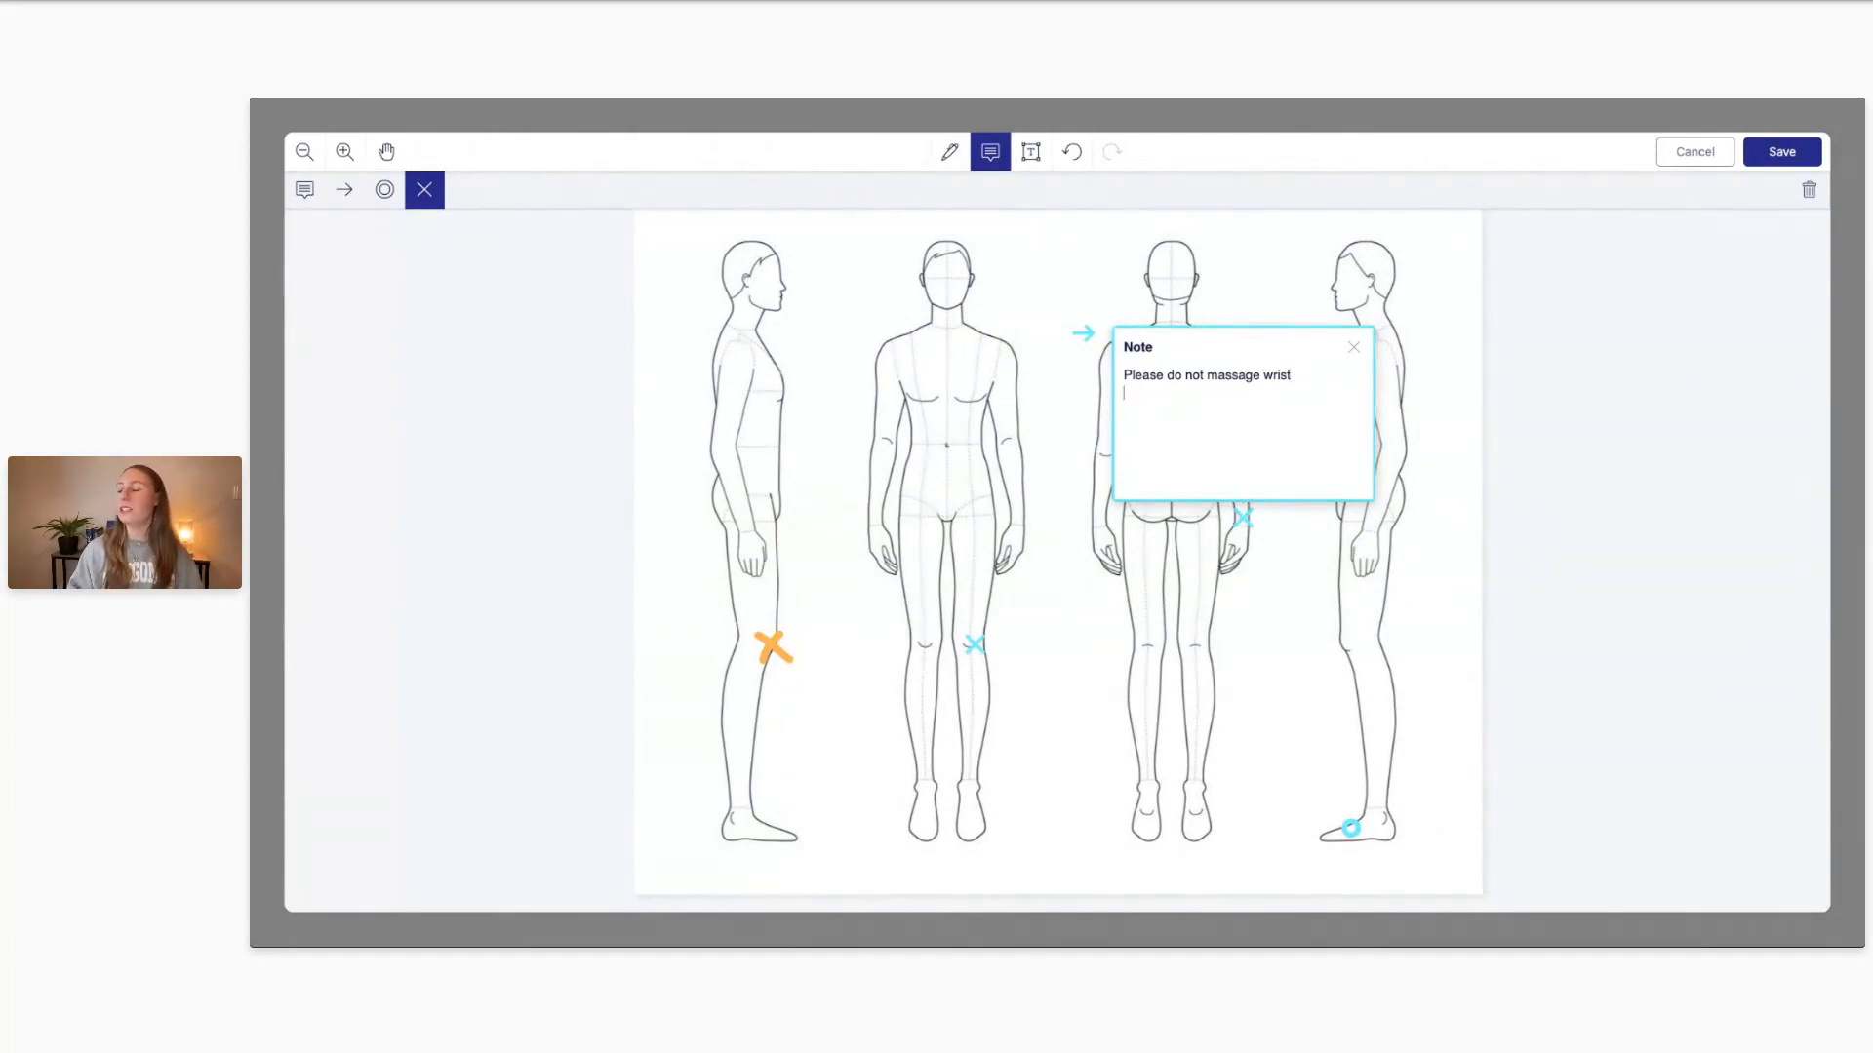
{"action": "type", "text": "Having"}
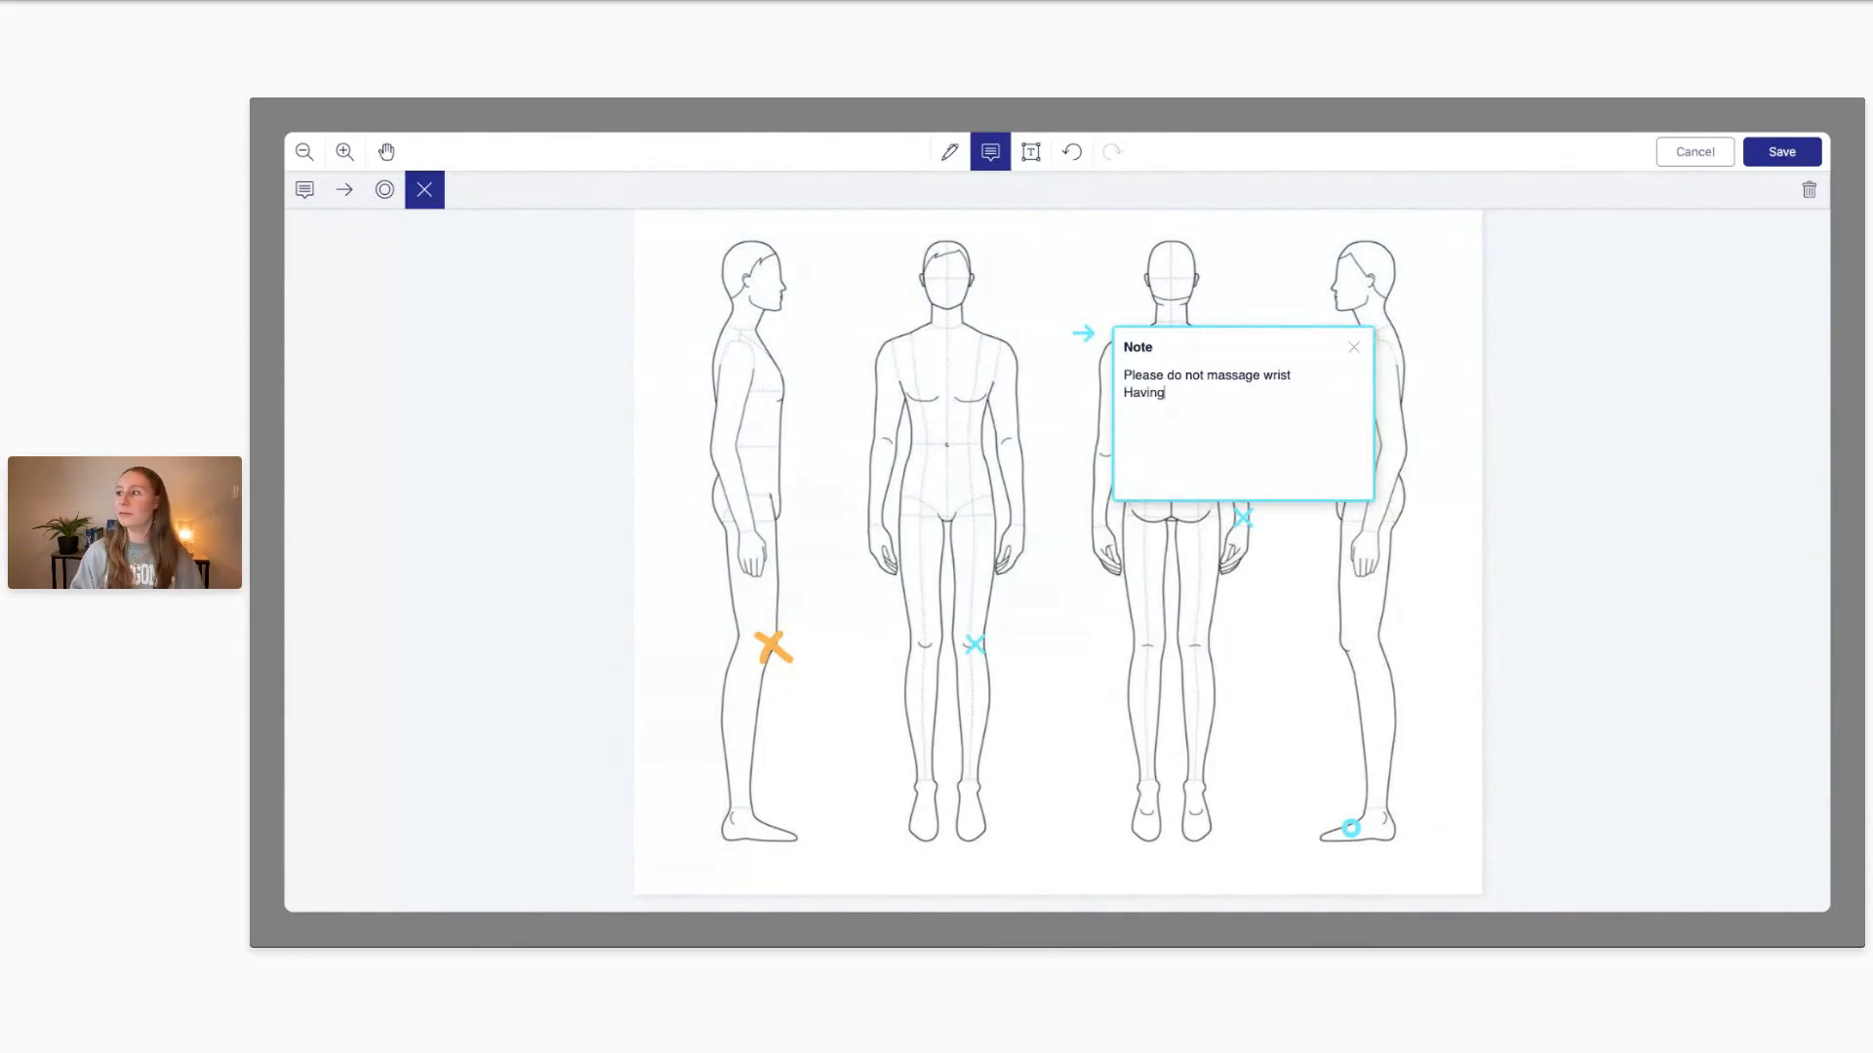
{"action": "type", "text": " sharp pain here r"}
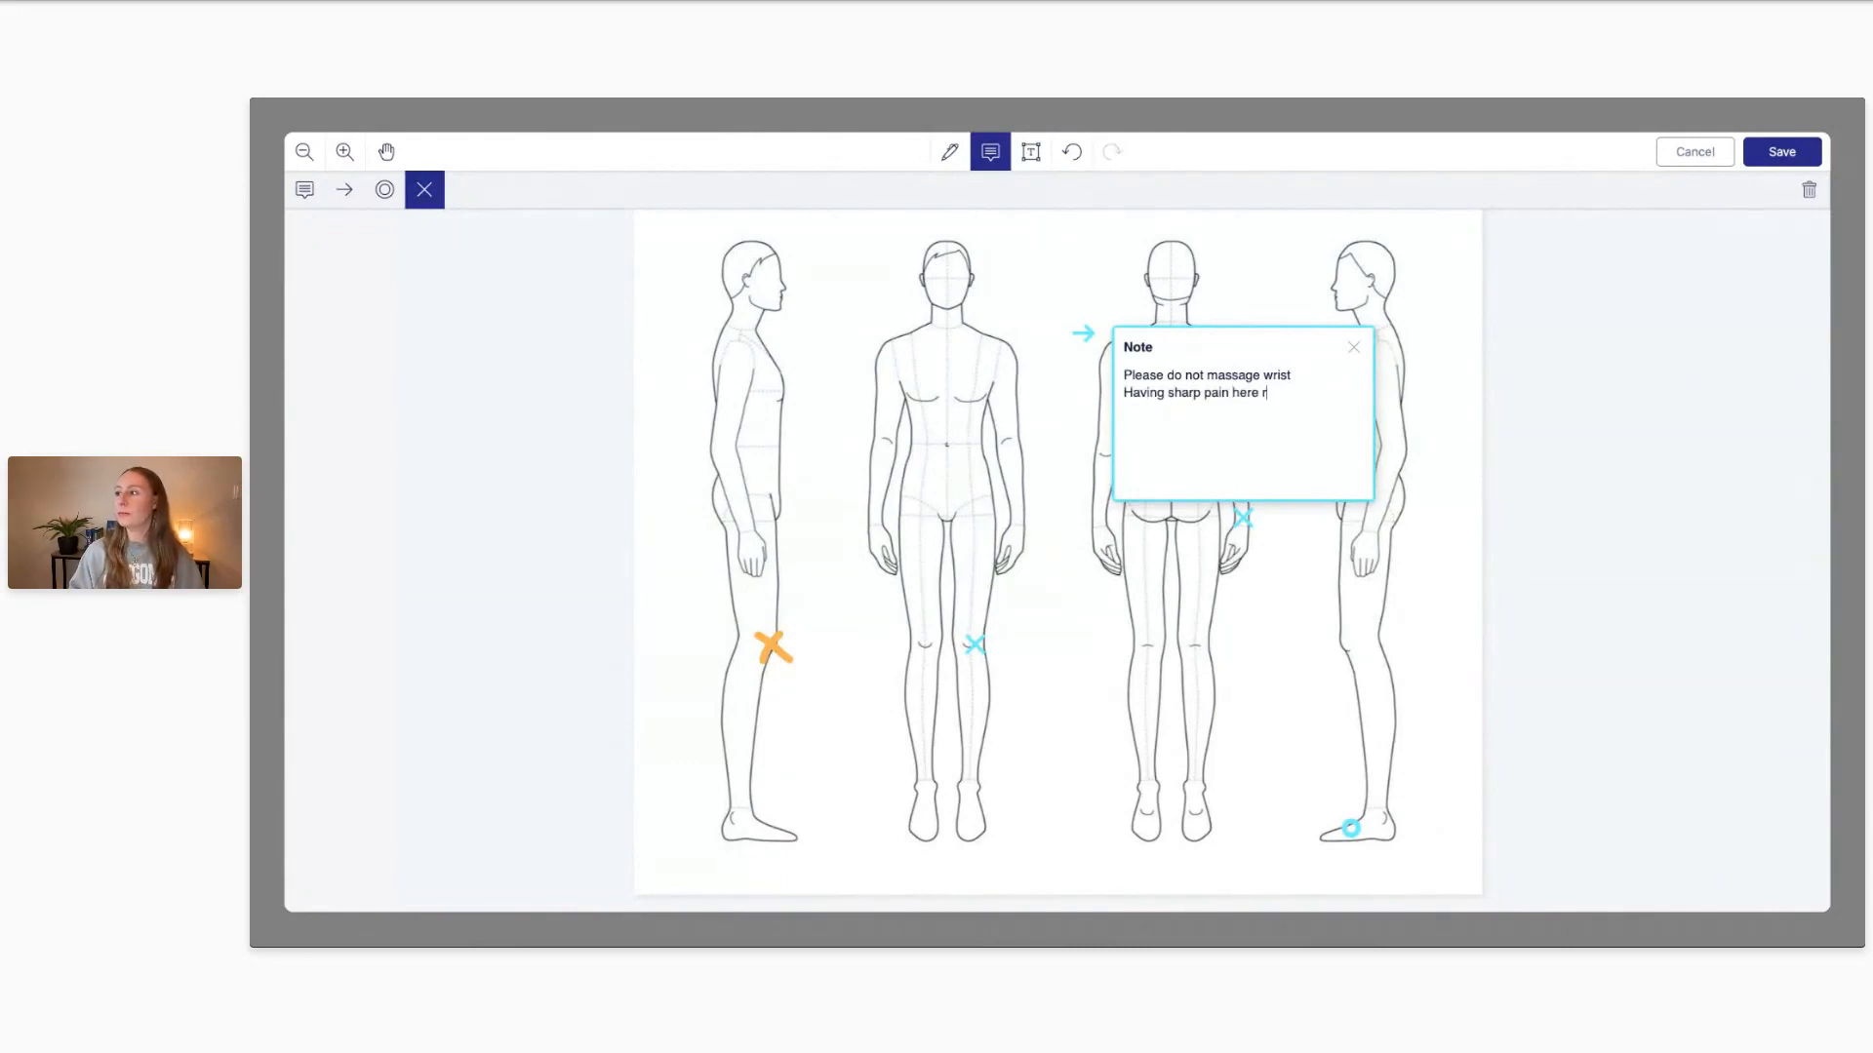
{"action": "type", "text": "ight now, going to doct"}
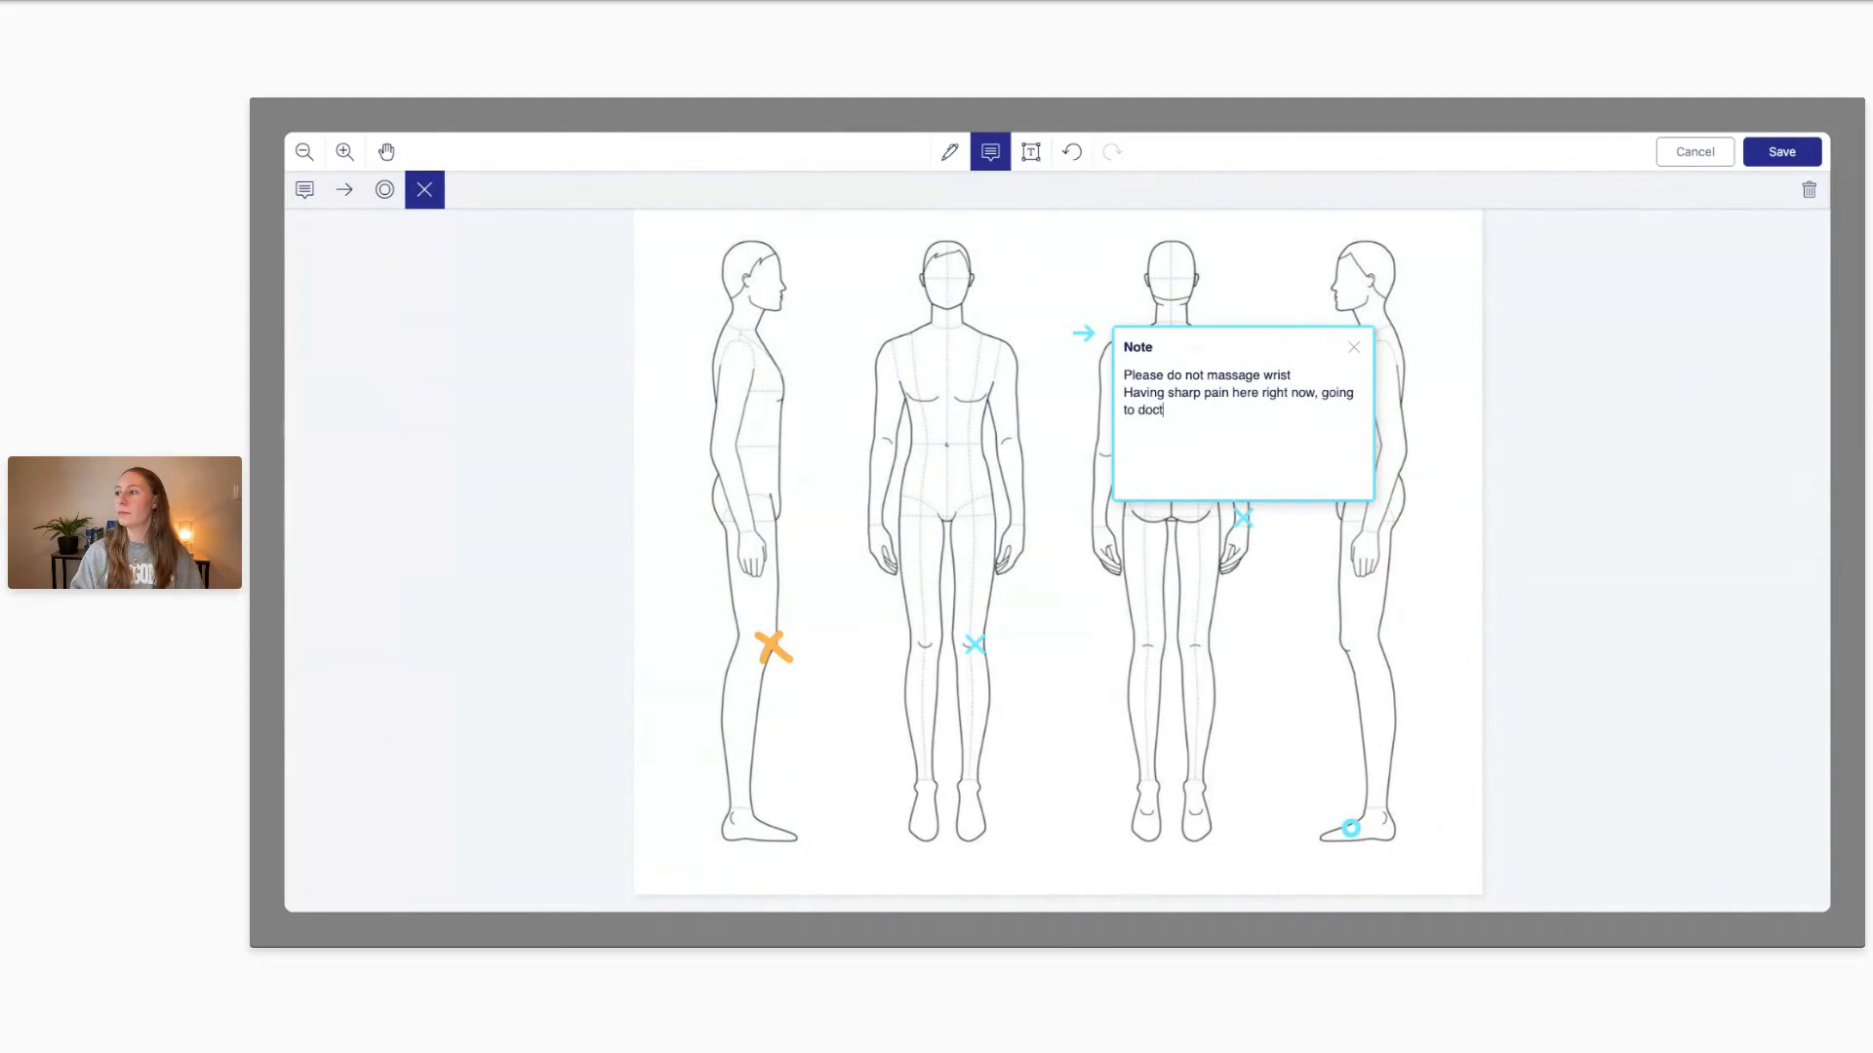
{"action": "type", "text": "or about pain tomorrow"}
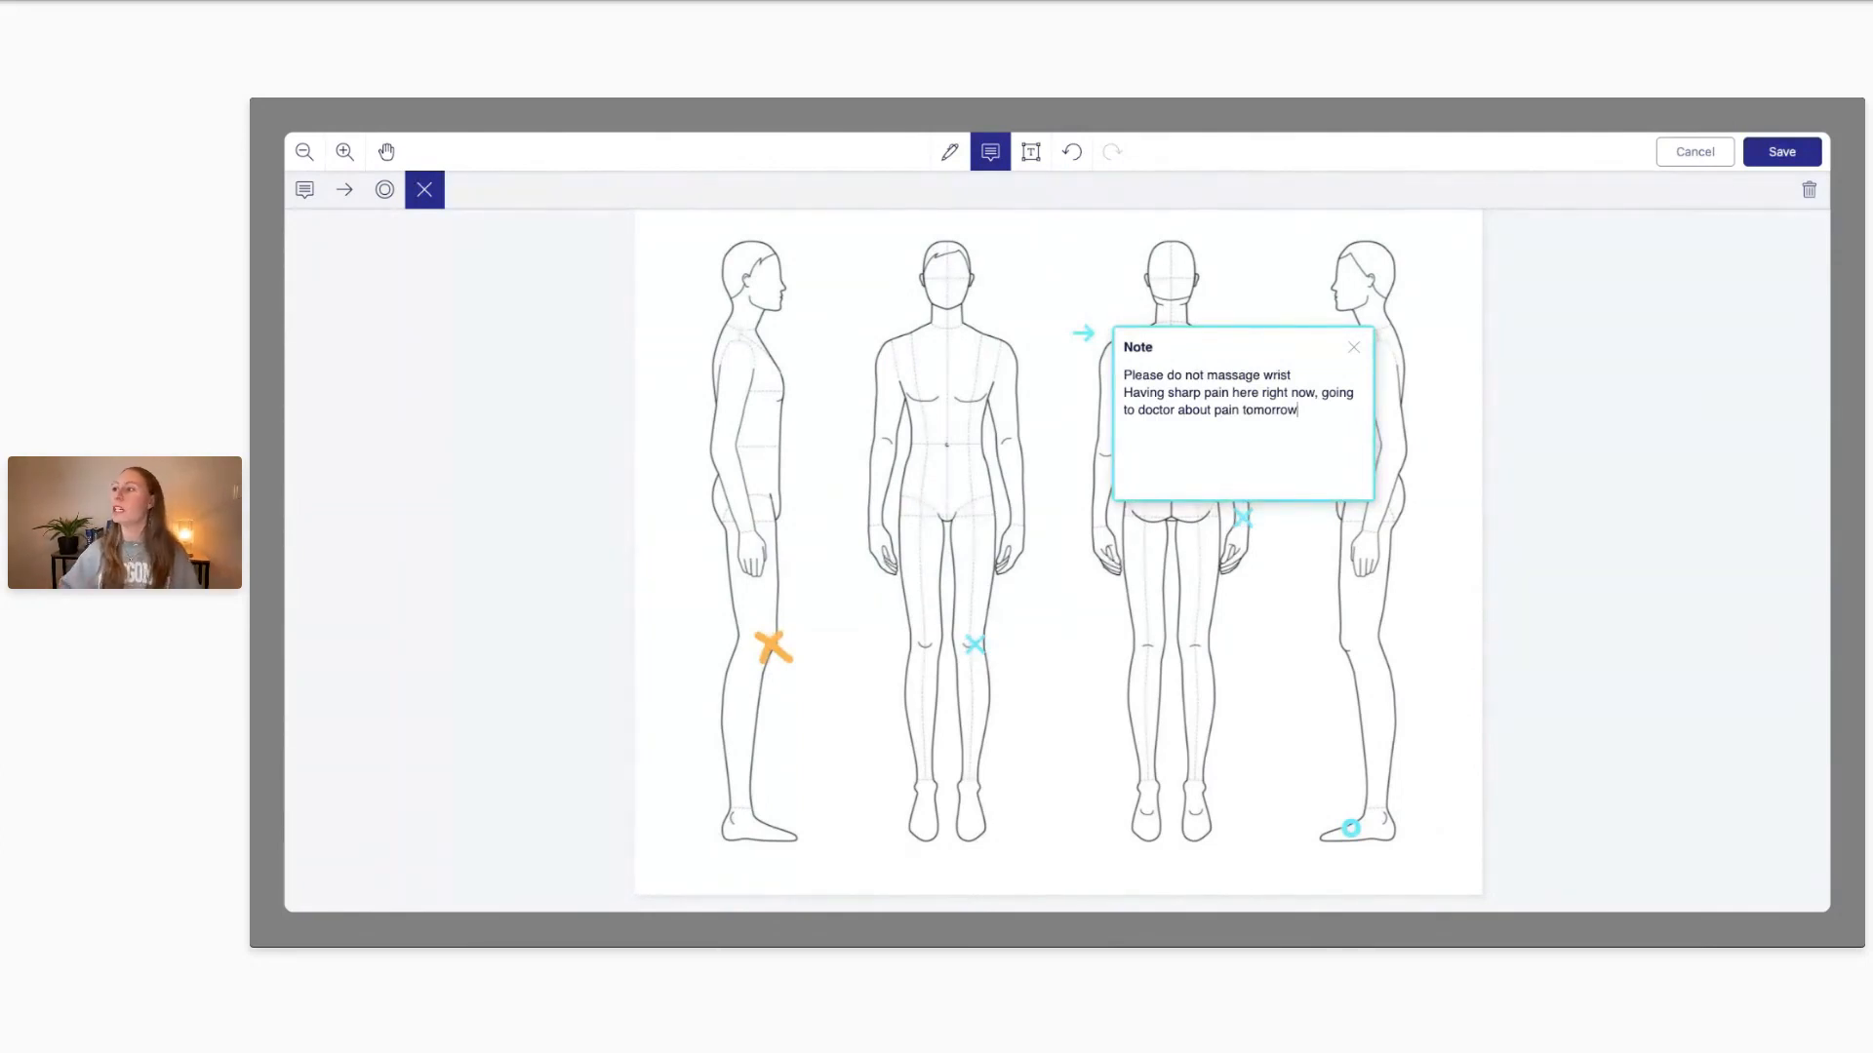
{"action": "left_click", "coordinate": [1355, 350]}
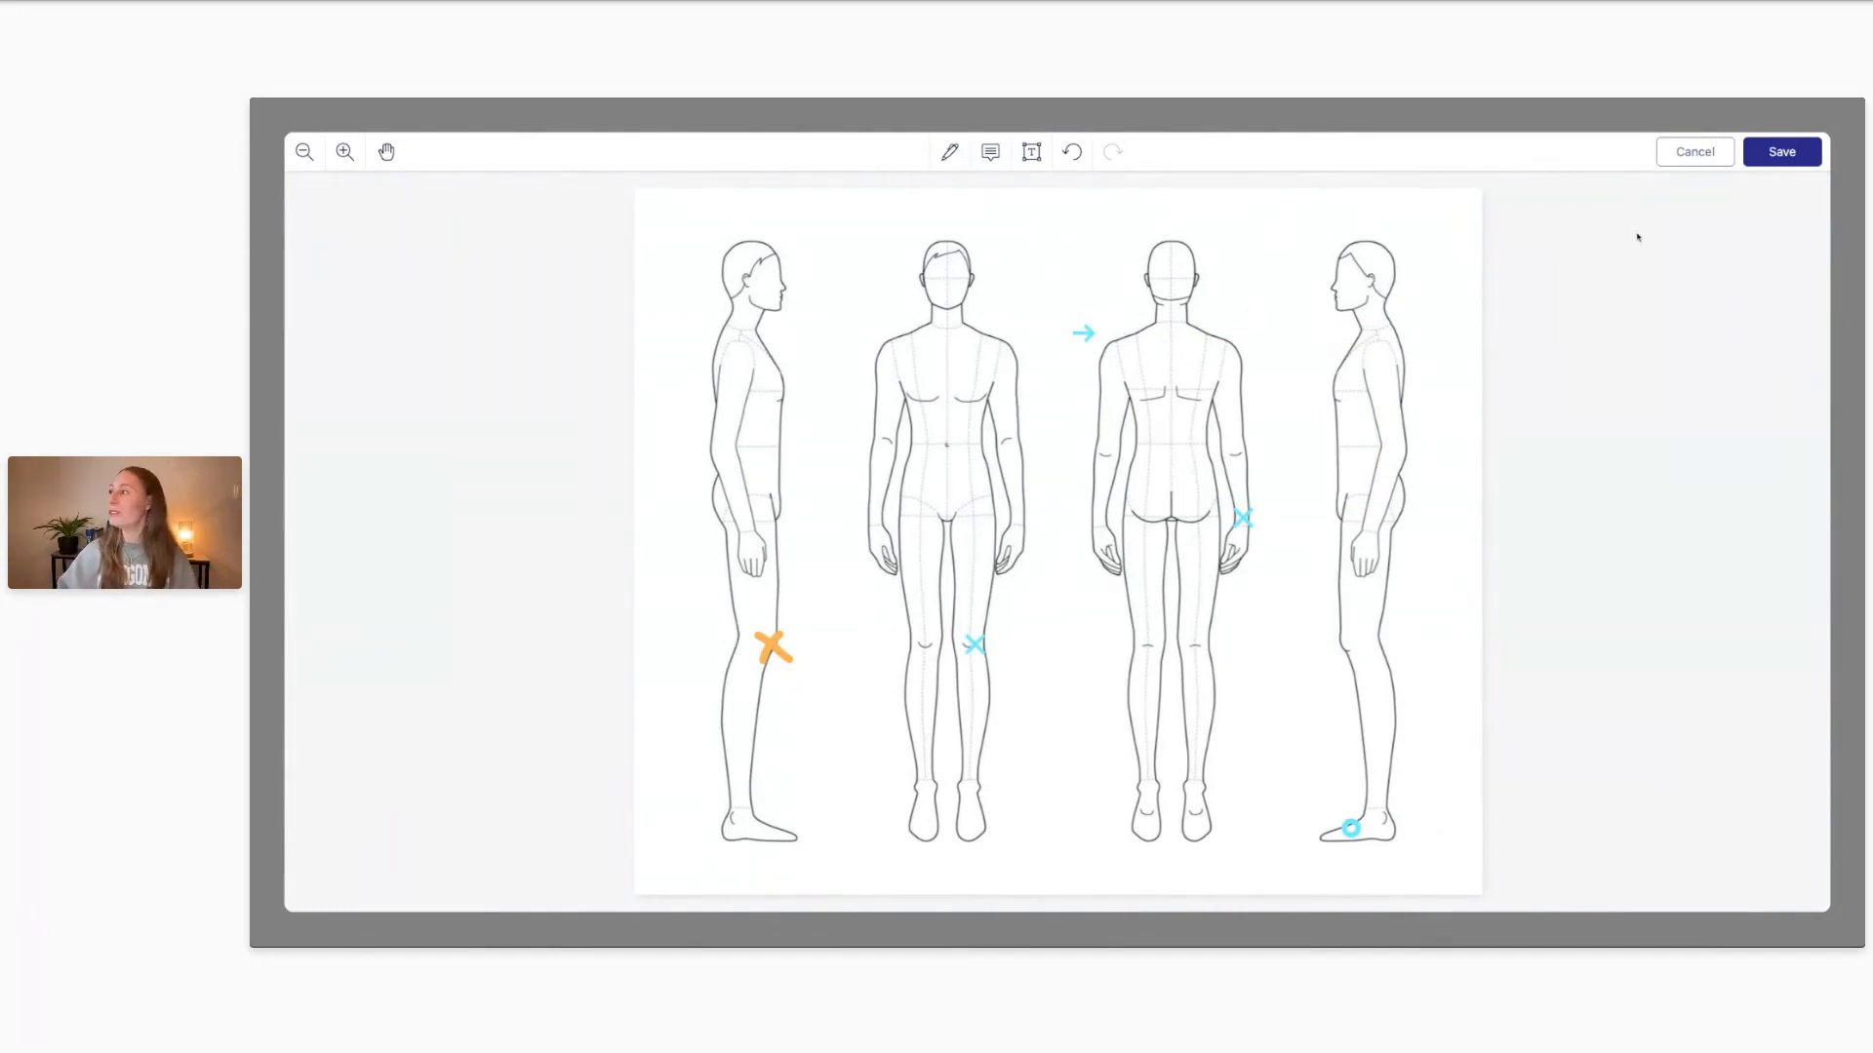
Save the body image markup and submit the intake form with a handwritten client signature
{"action": "left_click", "coordinate": [1782, 152]}
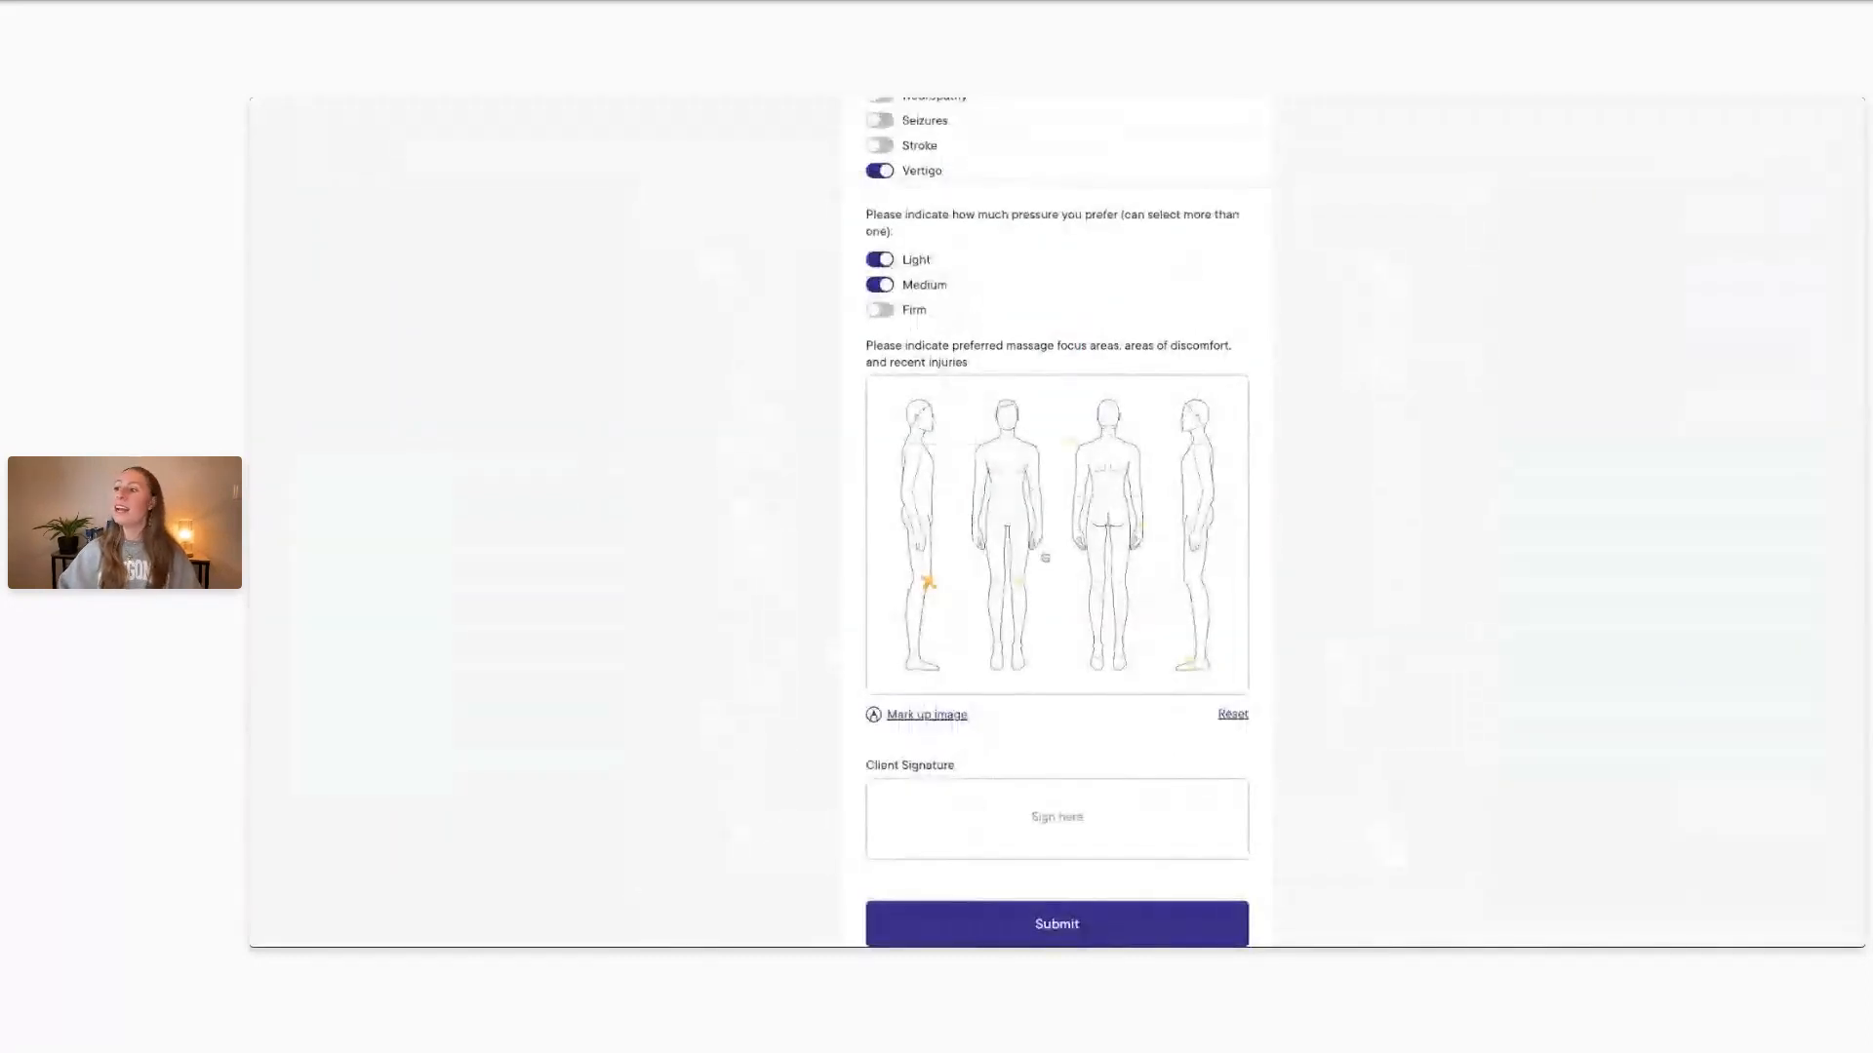
{"action": "scroll", "coordinate": [1074, 439], "scroll_direction": "down", "scroll_amount": 1}
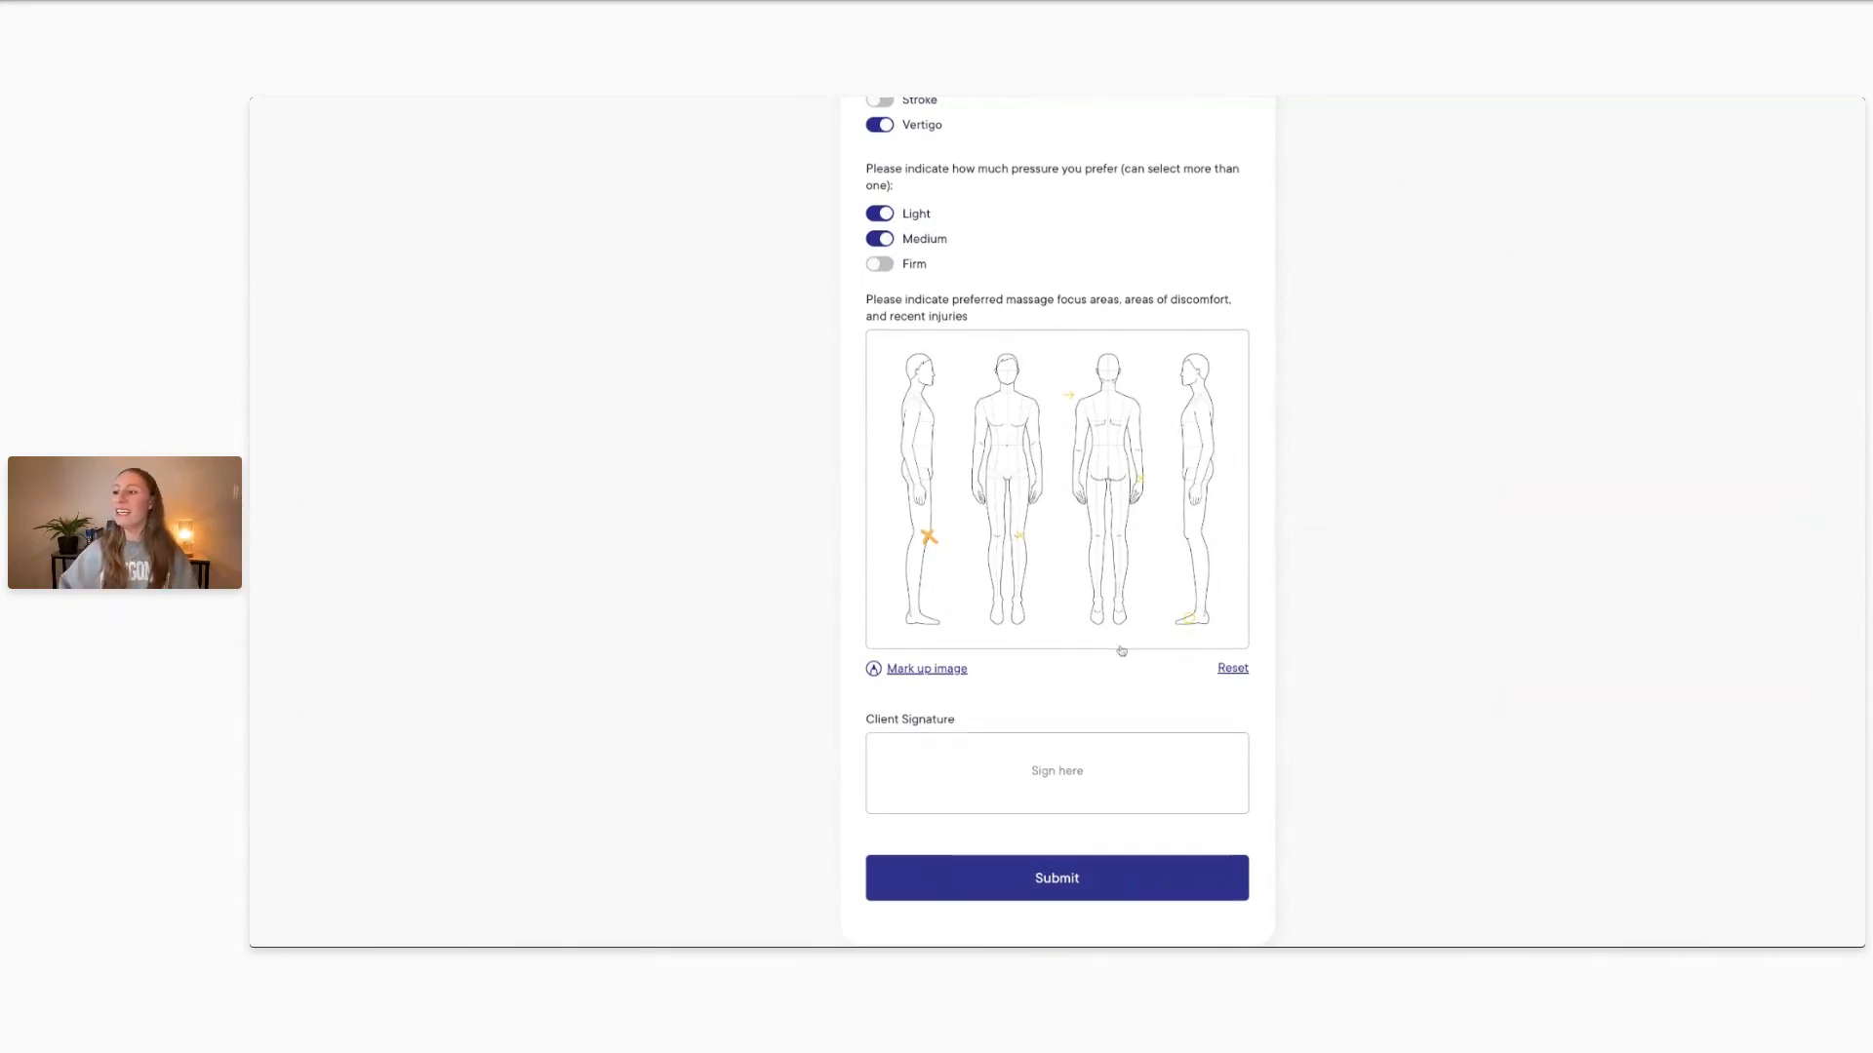
{"action": "scroll", "coordinate": [1121, 648], "scroll_direction": "down", "scroll_amount": 1}
{"action": "mouse_move", "coordinate": [1010, 737]}
{"action": "left_mouse_down"}
{"action": "mouse_move", "coordinate": [1073, 738]}
{"action": "mouse_move", "coordinate": [1084, 760]}
{"action": "mouse_move", "coordinate": [1100, 730]}
{"action": "left_mouse_up"}
{"action": "left_click_drag", "start_coordinate": [1079, 739], "coordinate": [1100, 737]}
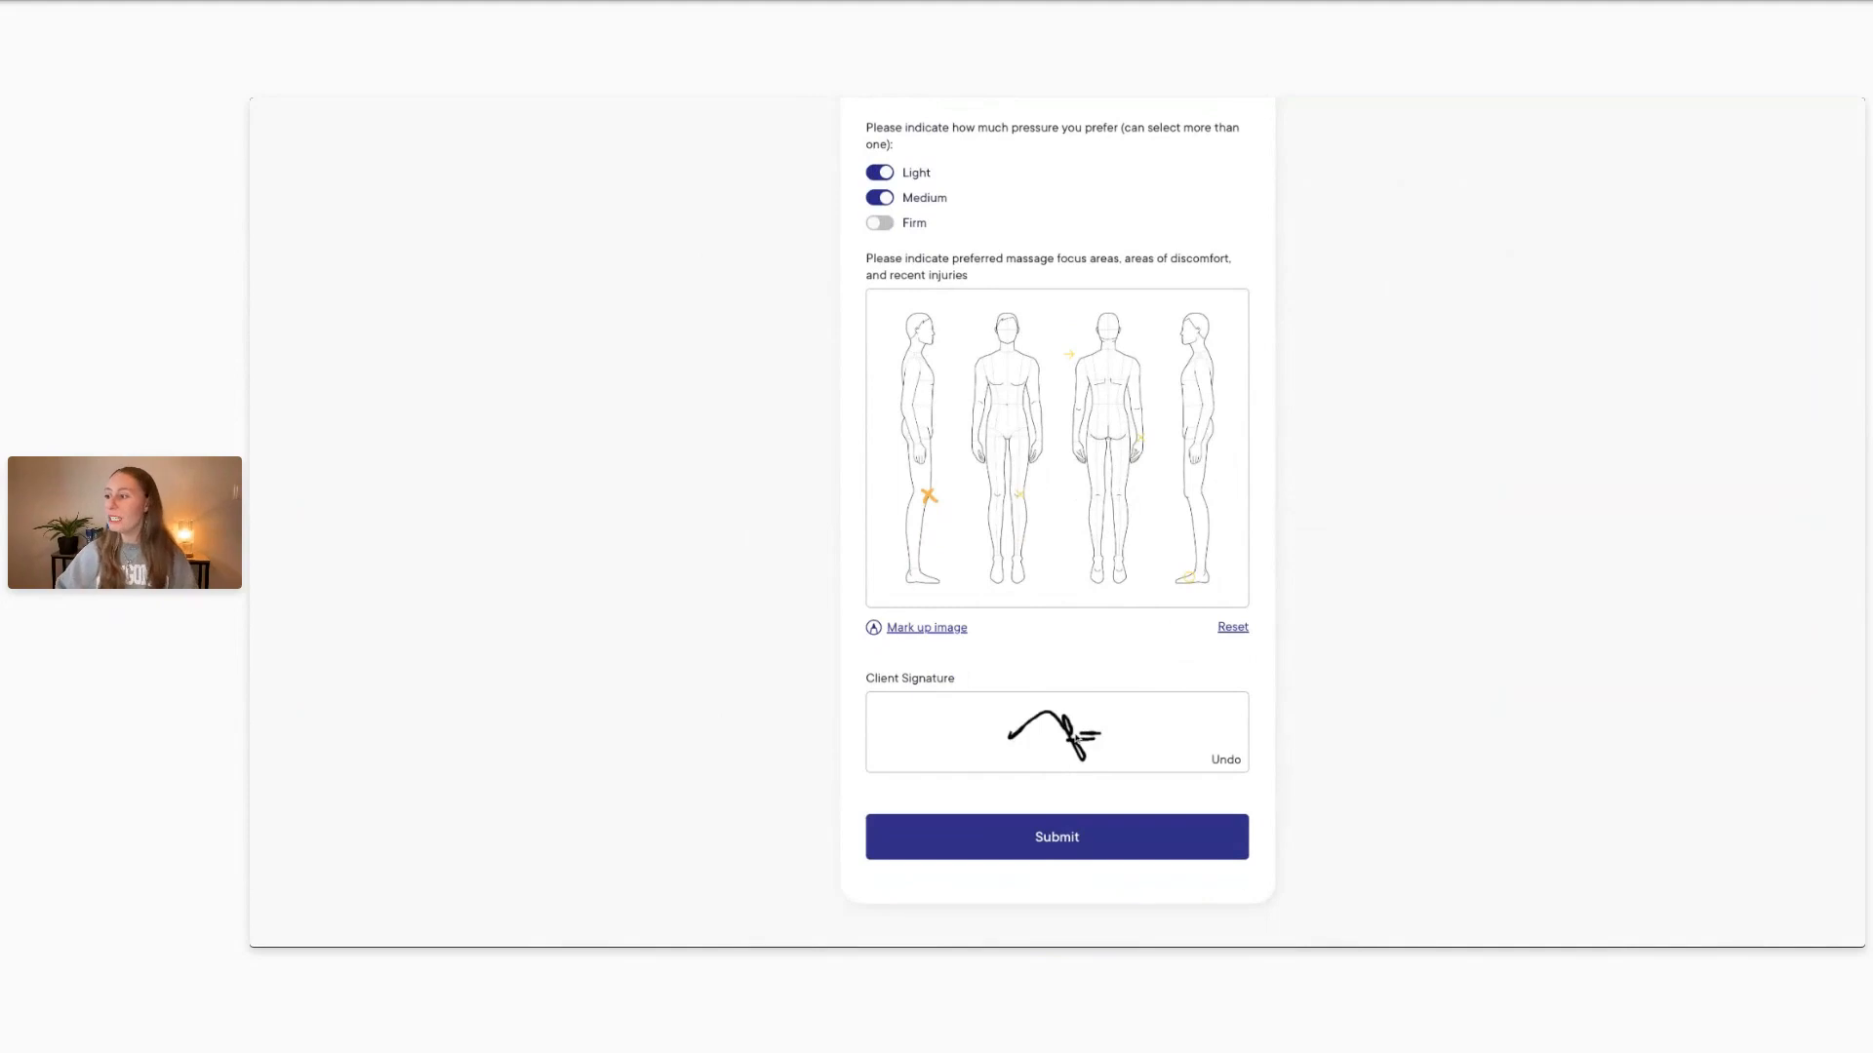
{"action": "left_click", "coordinate": [1065, 848]}
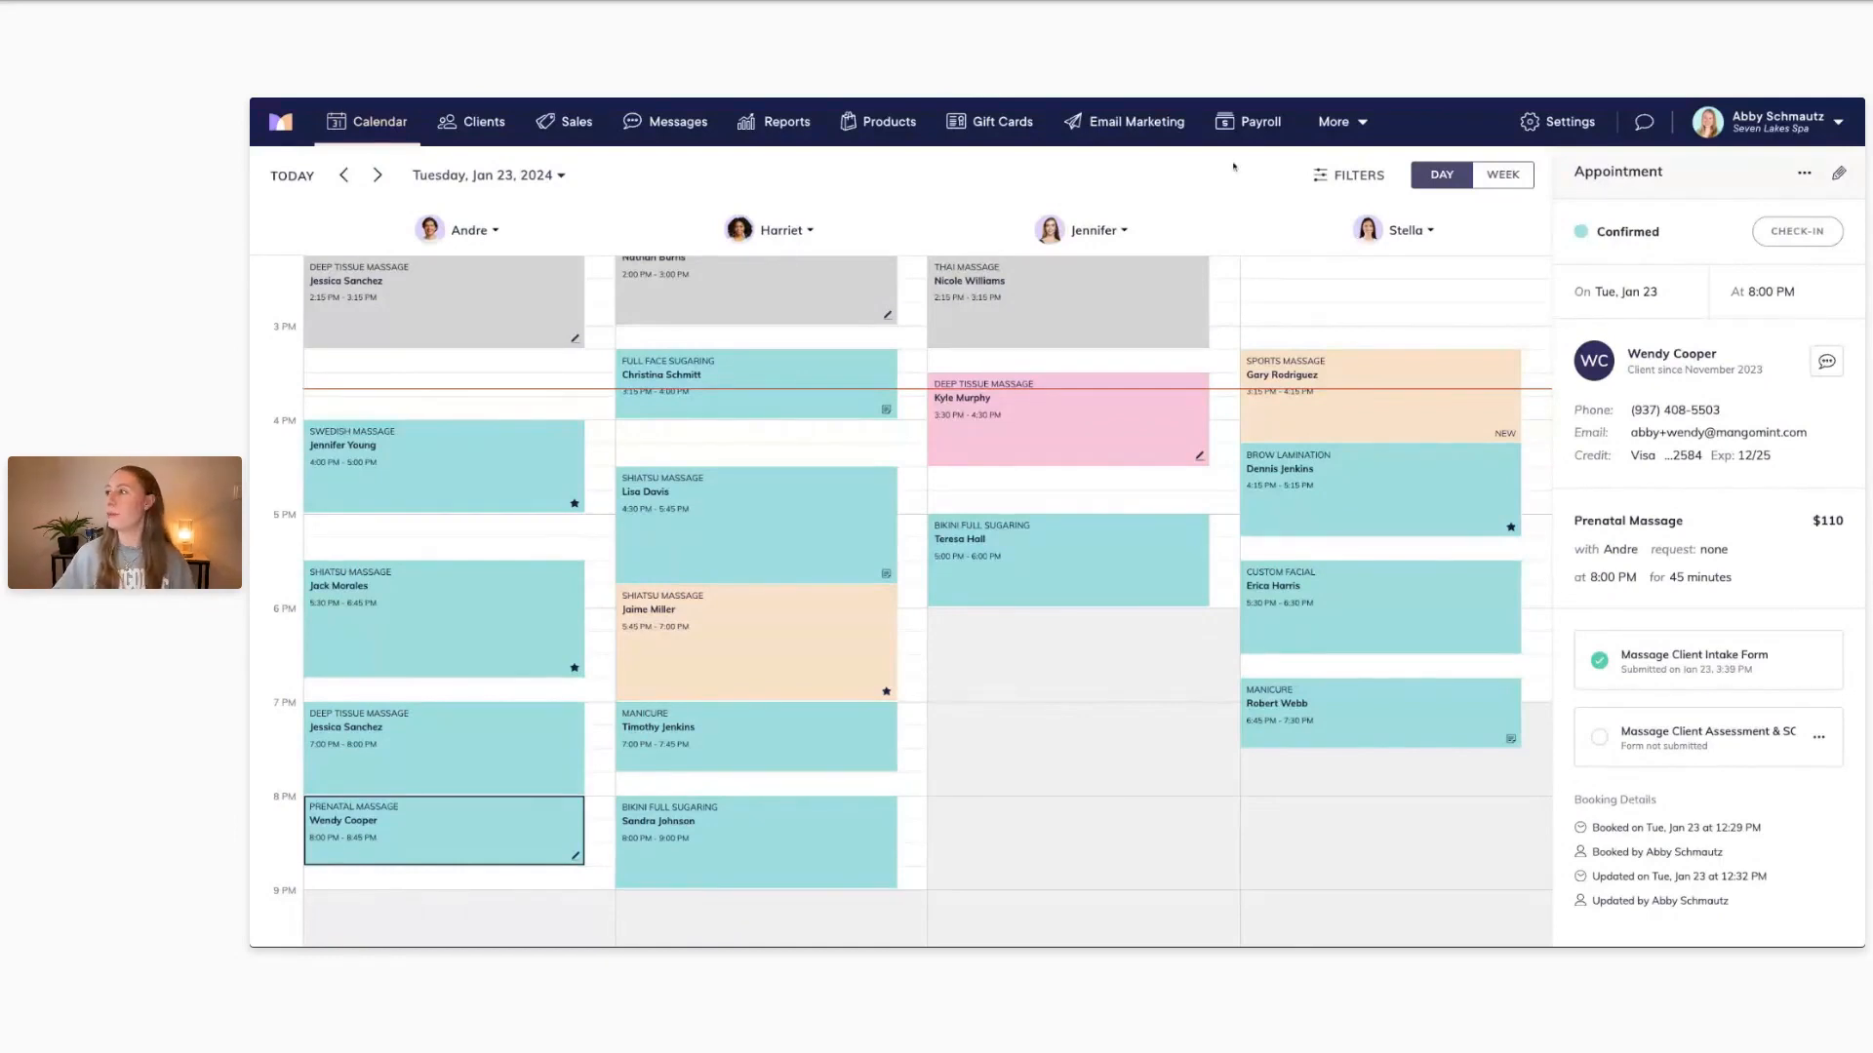
Open the form fields of the Massage Client Assessment & SOAP Notes template in the form template settings
{"action": "left_click", "coordinate": [1552, 126]}
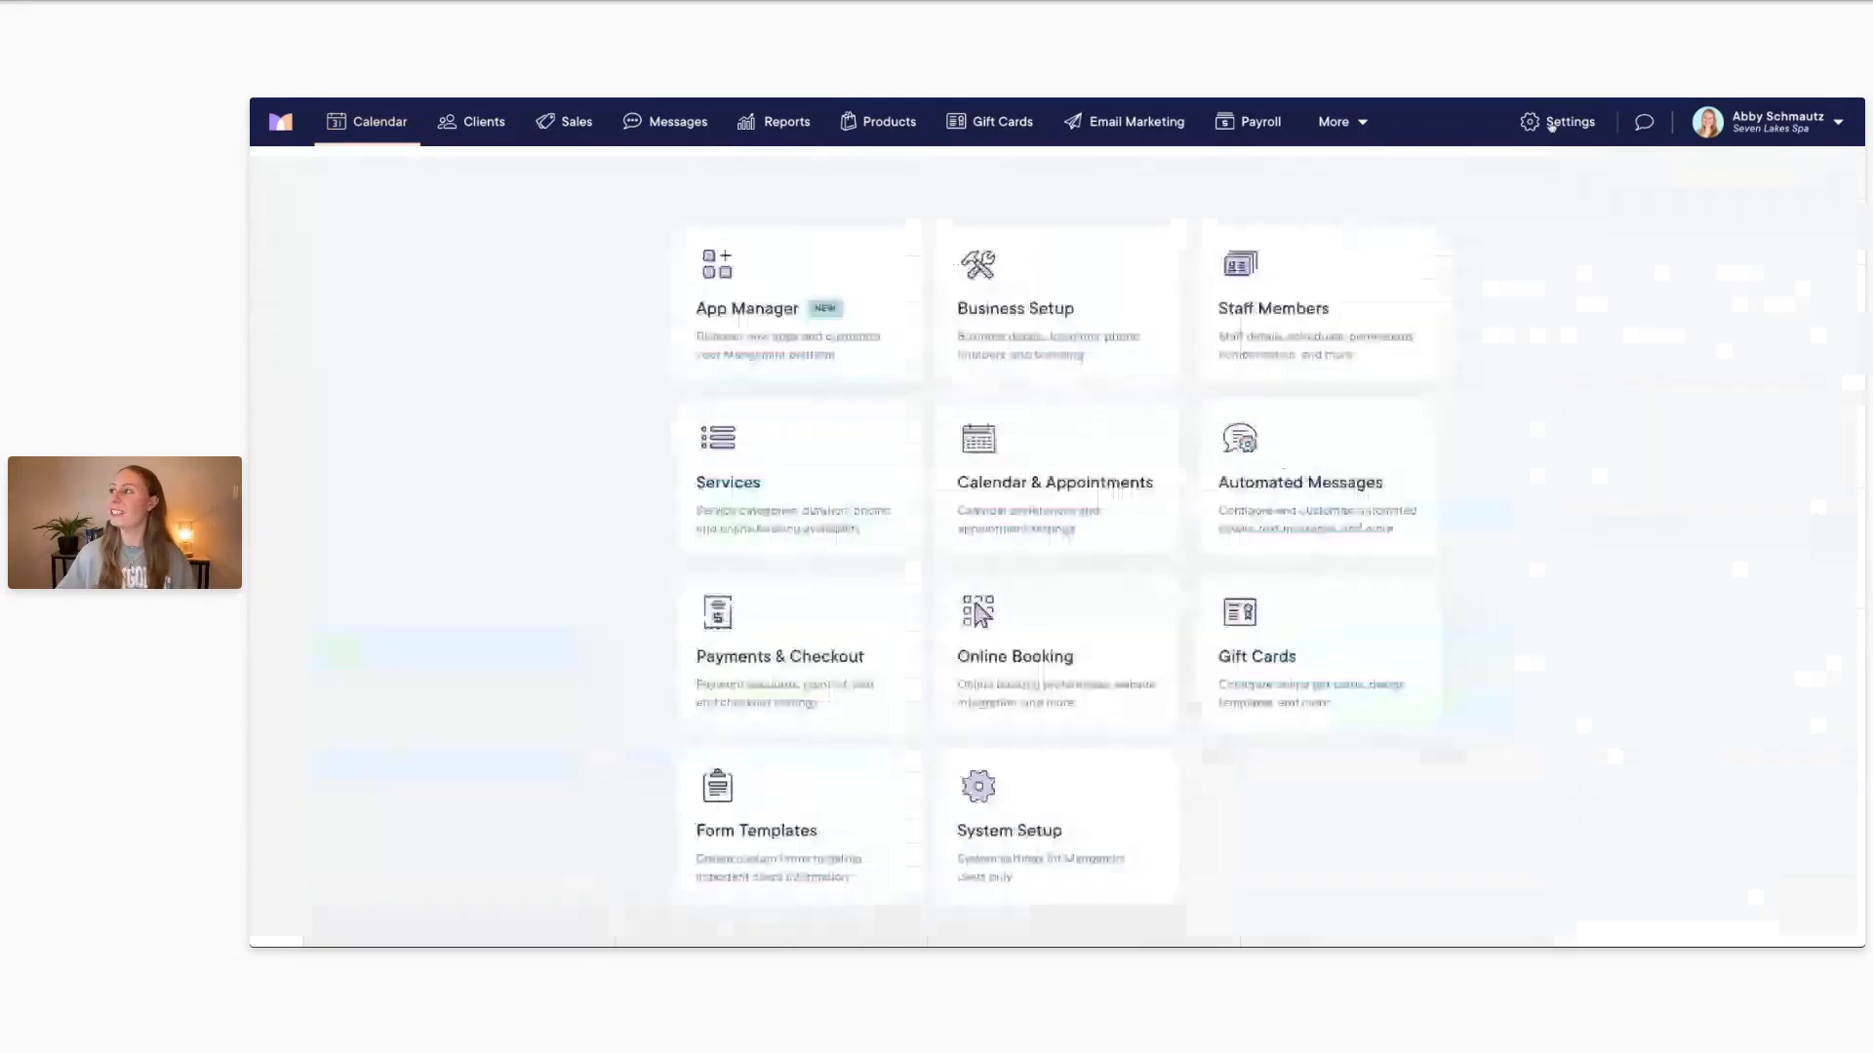
{"action": "left_click", "coordinate": [834, 797]}
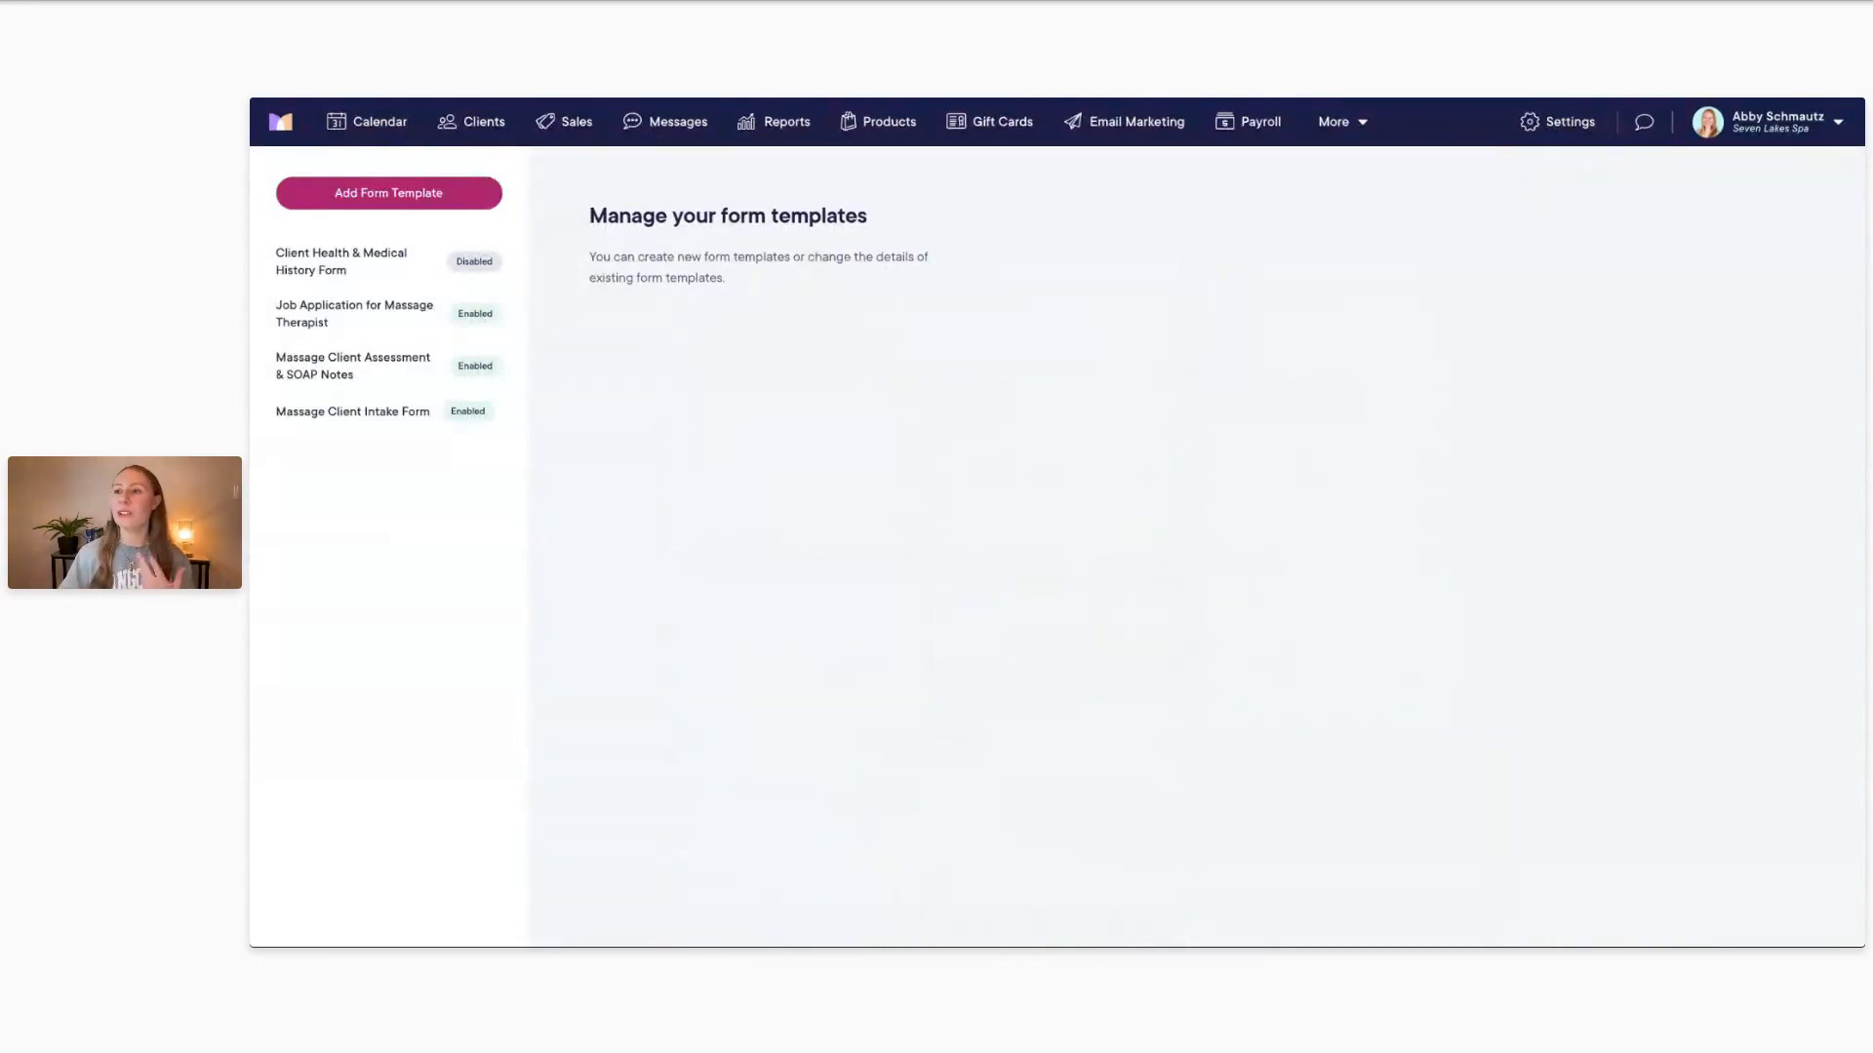
{"action": "left_click", "coordinate": [325, 371]}
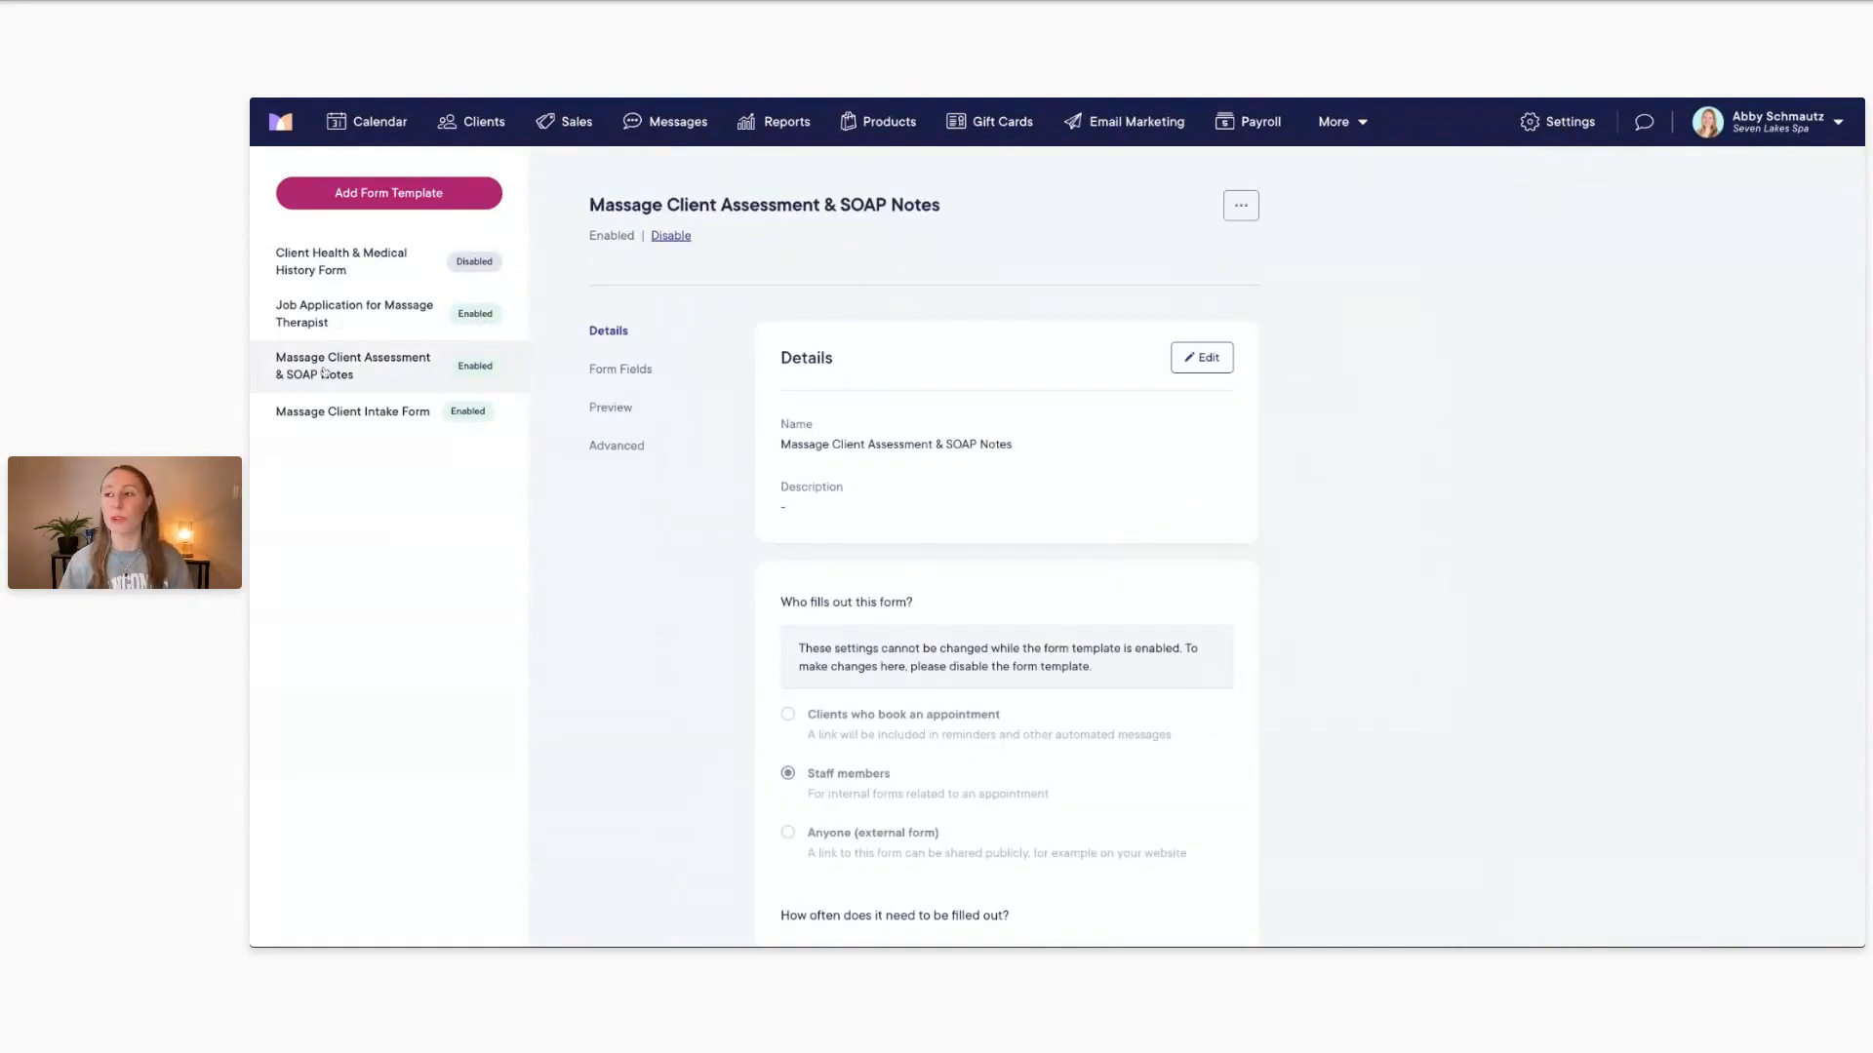
{"action": "scroll", "coordinate": [824, 427], "scroll_direction": "down", "scroll_amount": 2}
{"action": "left_click", "coordinate": [616, 299]}
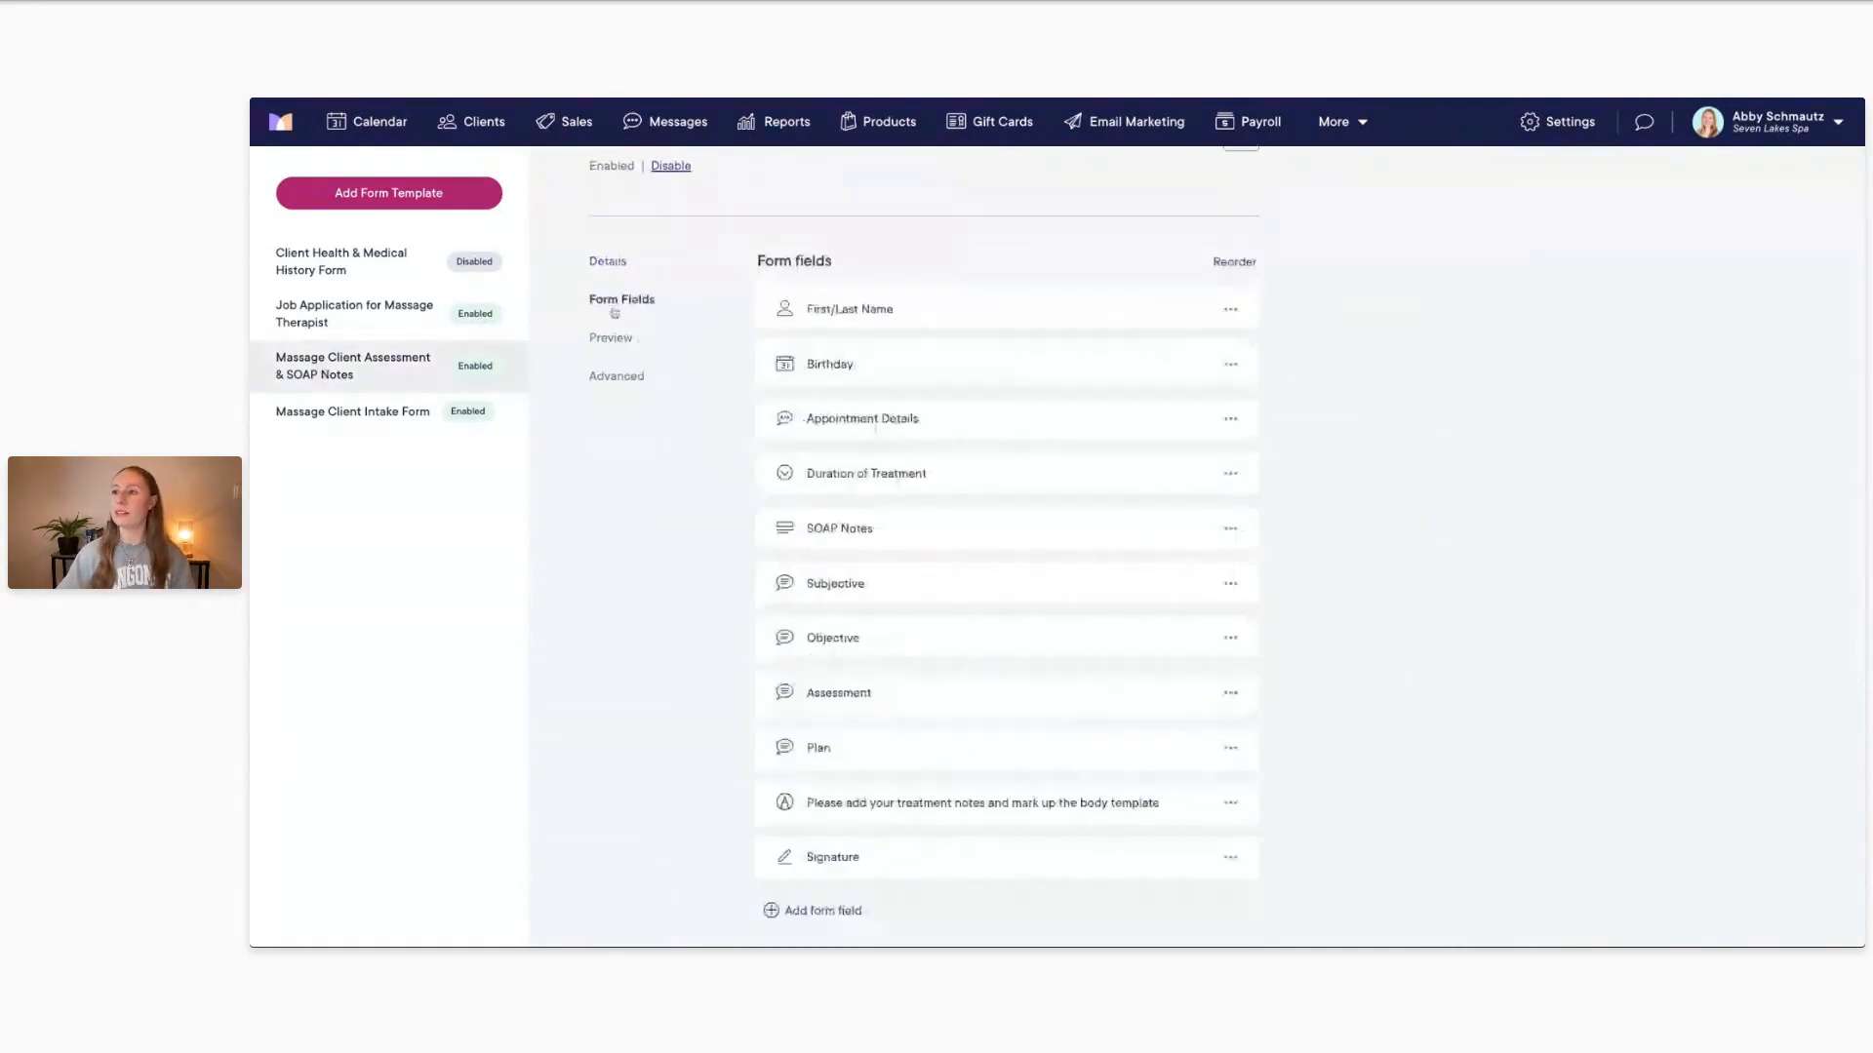
{"action": "scroll", "coordinate": [935, 359], "scroll_direction": "up", "scroll_amount": 2}
{"action": "scroll", "coordinate": [1073, 430], "scroll_direction": "down", "scroll_amount": 2}
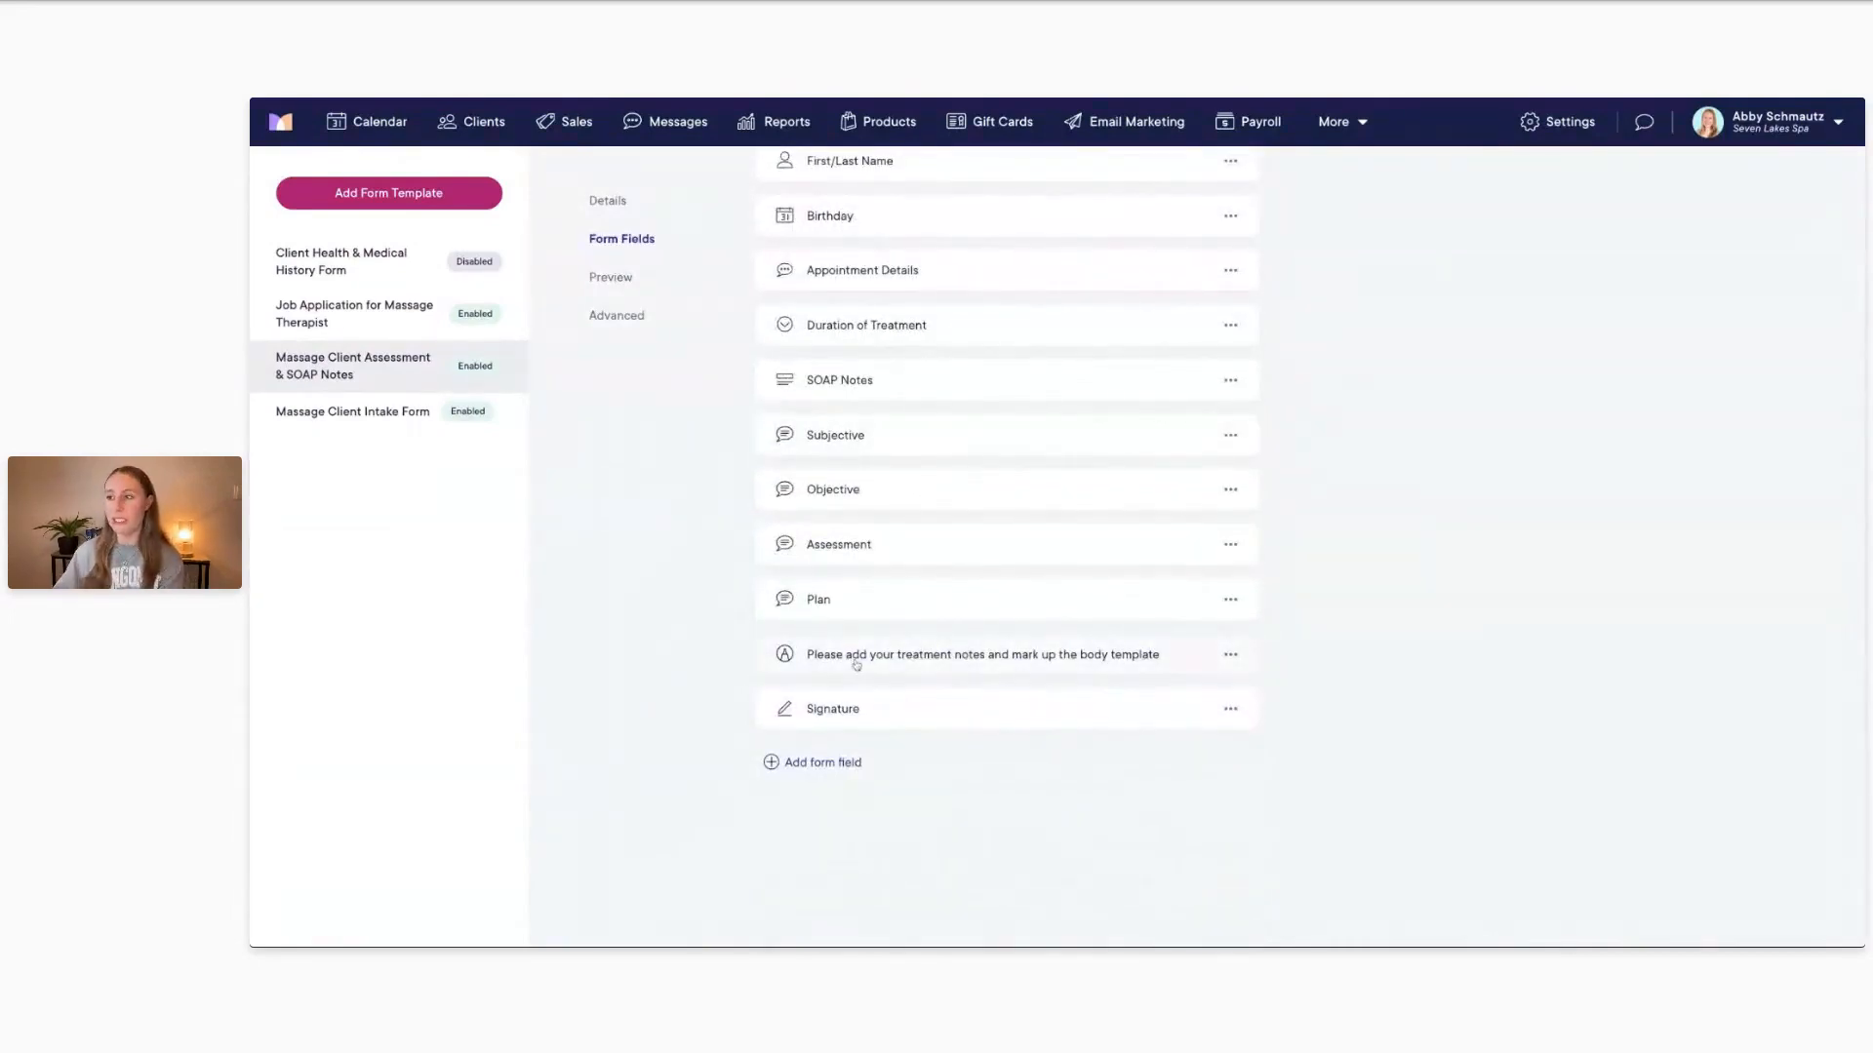
Examine the prompt, enabled markup tools and image type options of a new Image Markup form field, and discard it without saving
{"action": "left_click", "coordinate": [844, 765]}
{"action": "left_click", "coordinate": [1140, 754]}
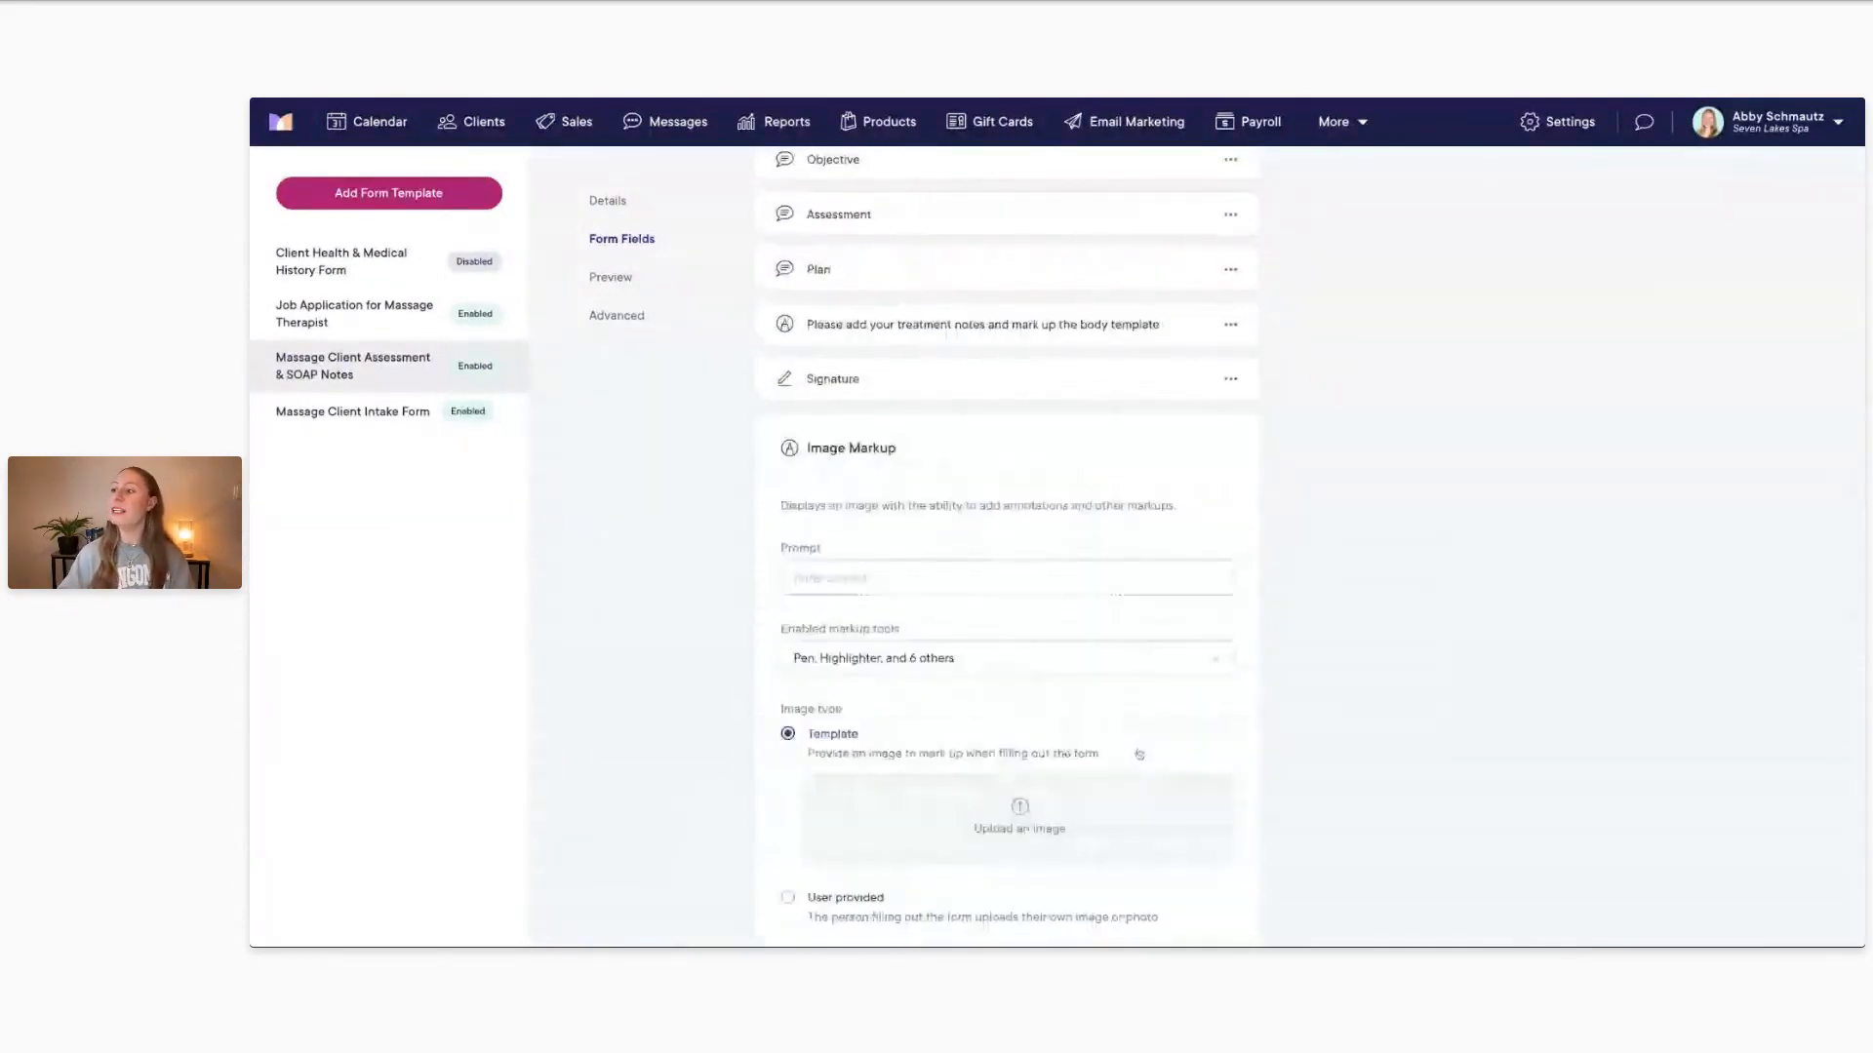
{"action": "left_click", "coordinate": [849, 439]}
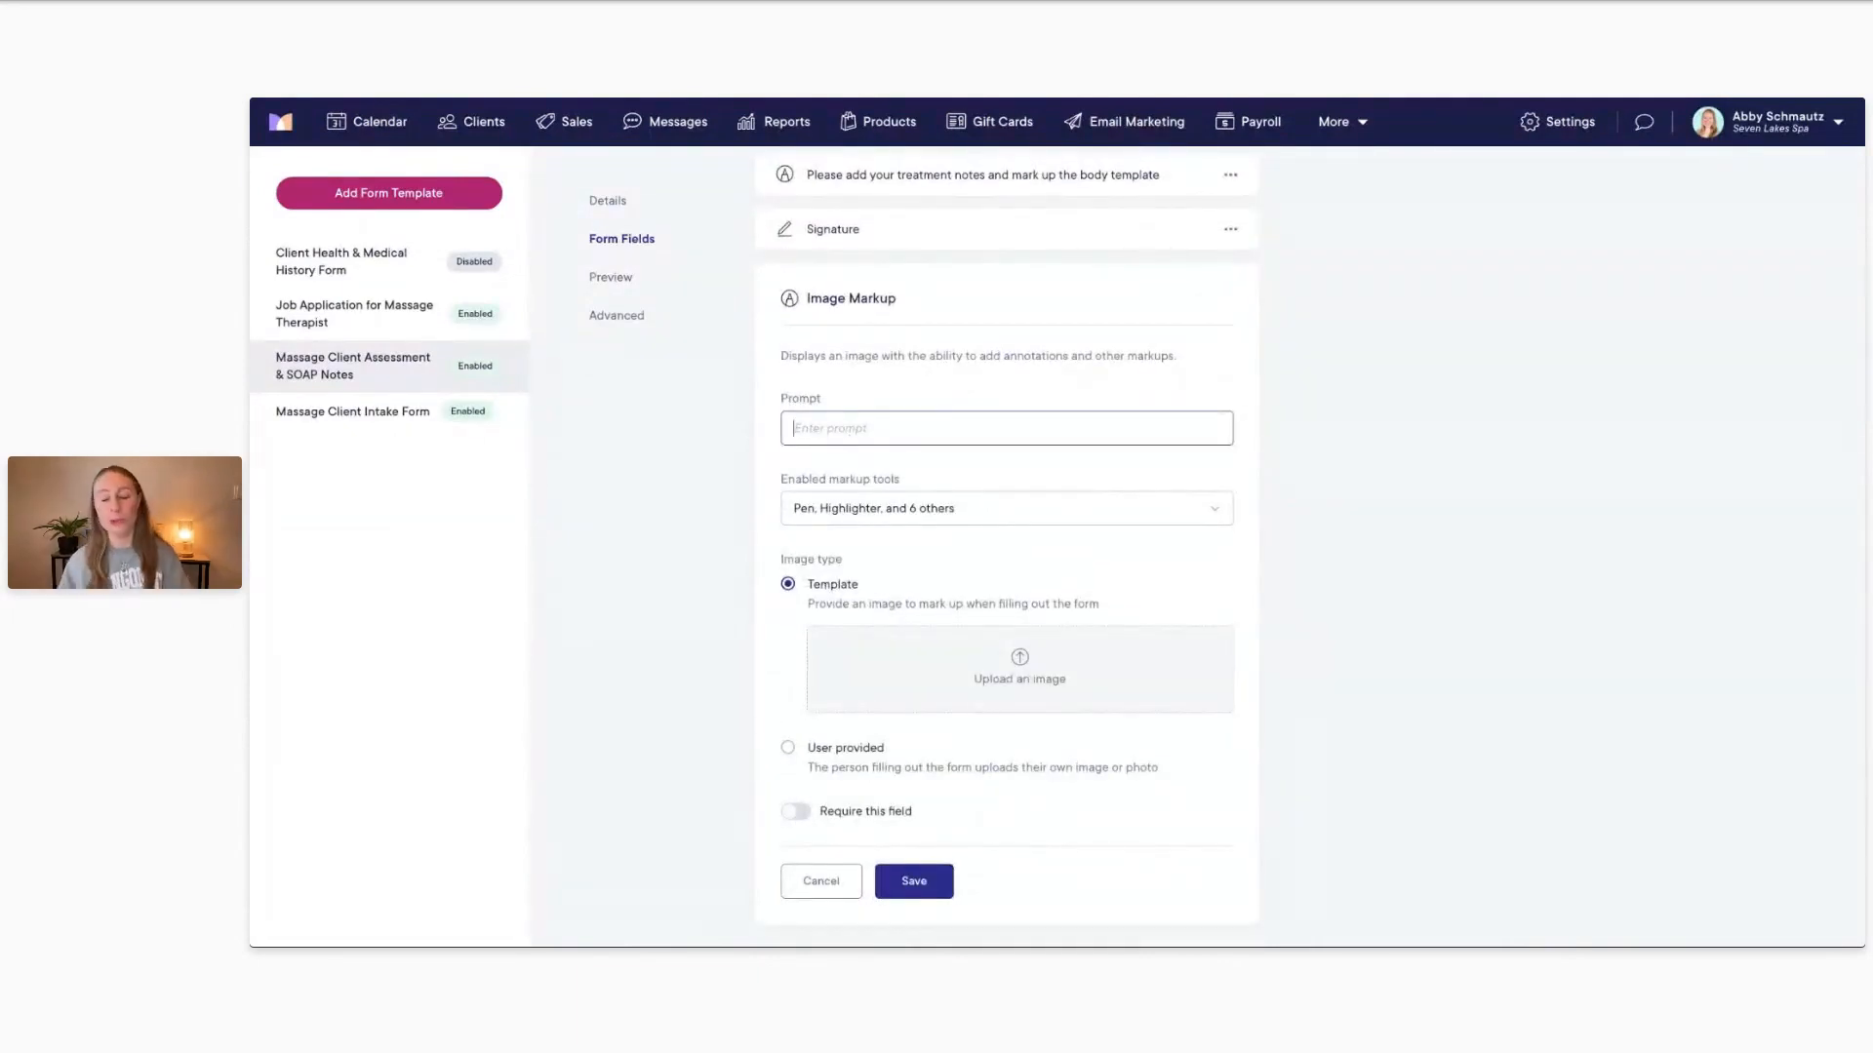
{"action": "left_click", "coordinate": [910, 515]}
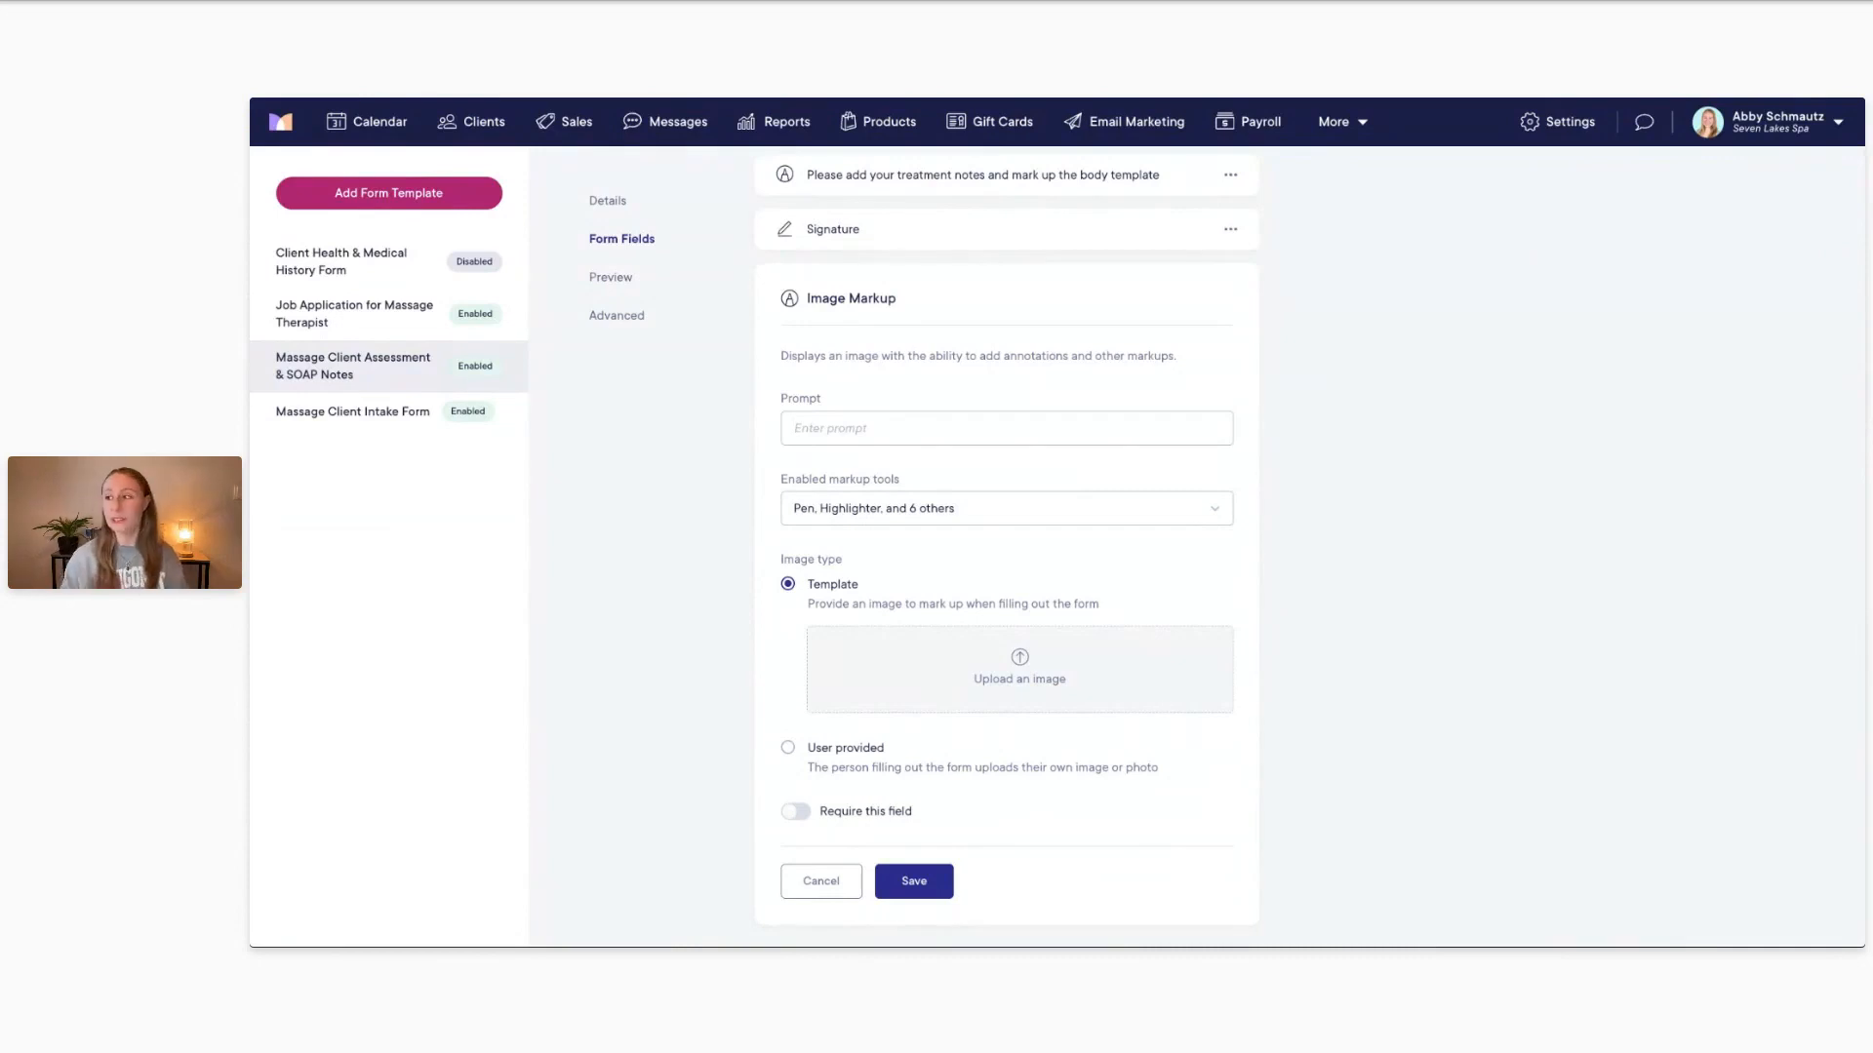
{"action": "scroll", "coordinate": [1004, 546], "scroll_direction": "down", "scroll_amount": 1}
{"action": "left_click", "coordinate": [904, 398]}
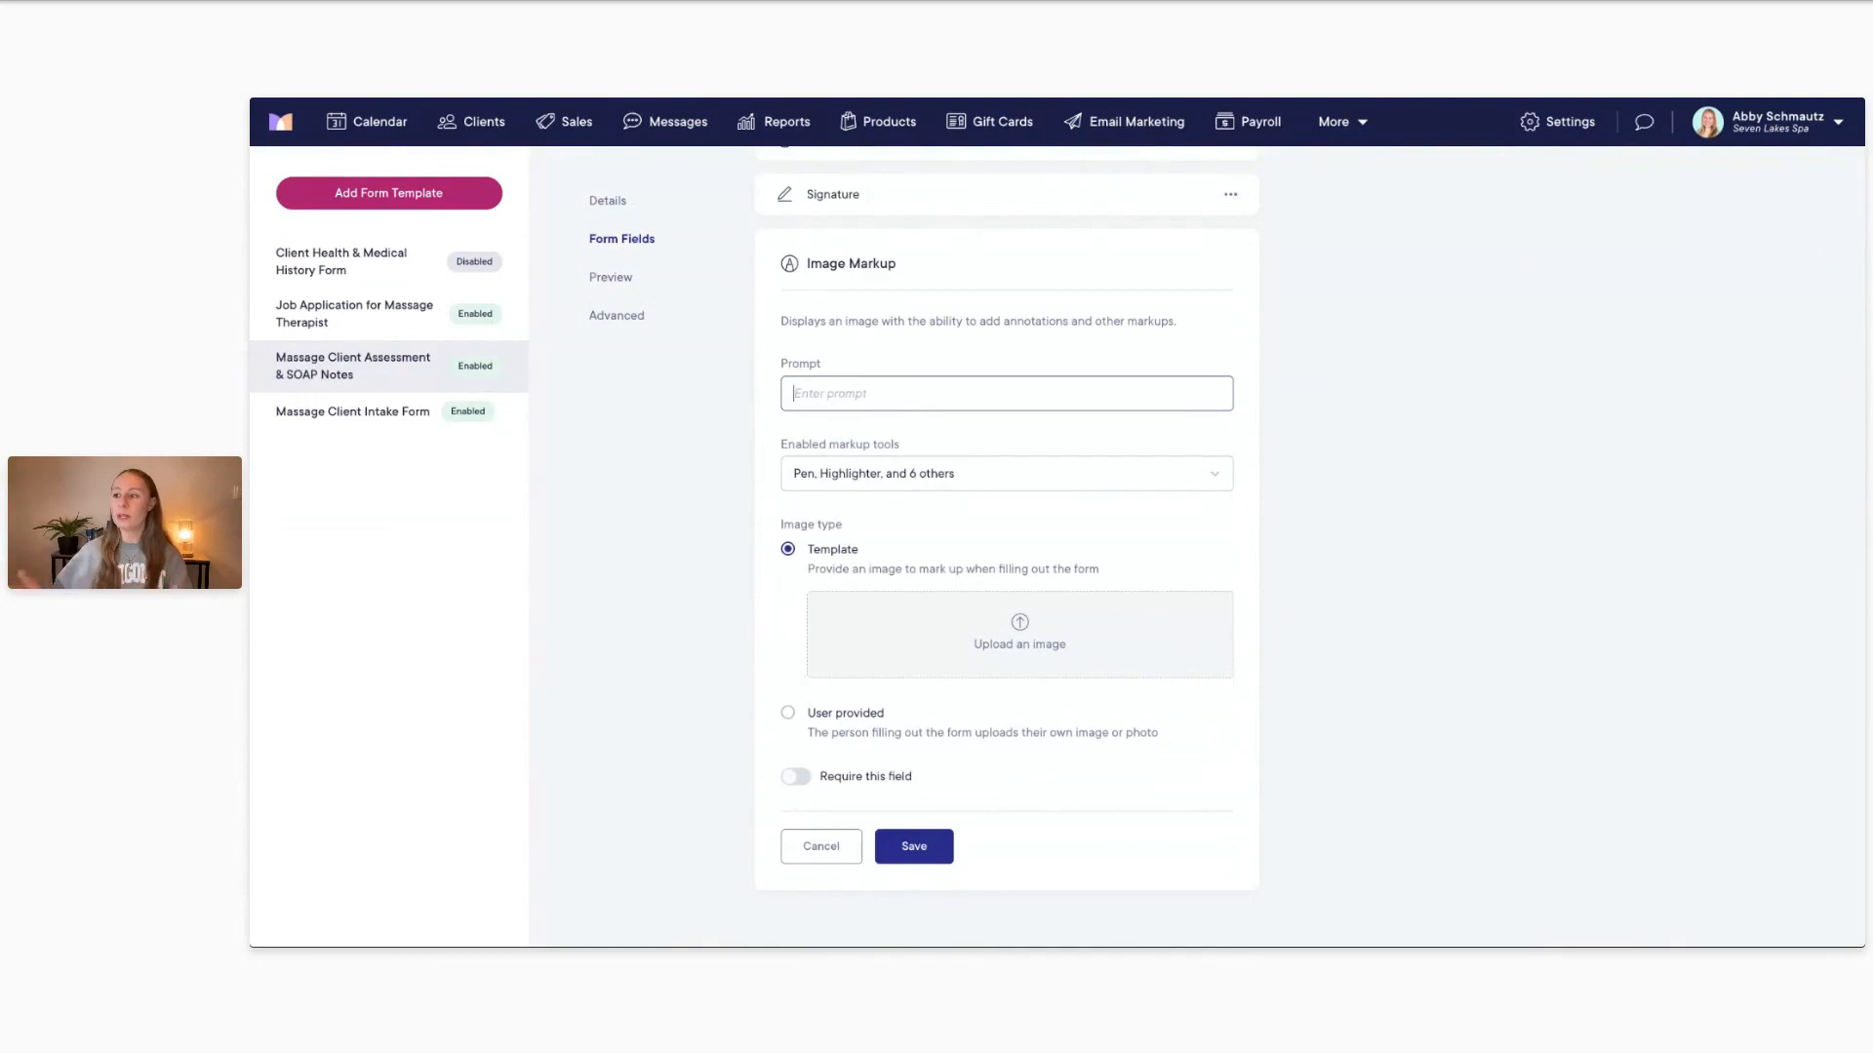
{"action": "left_click", "coordinate": [917, 524]}
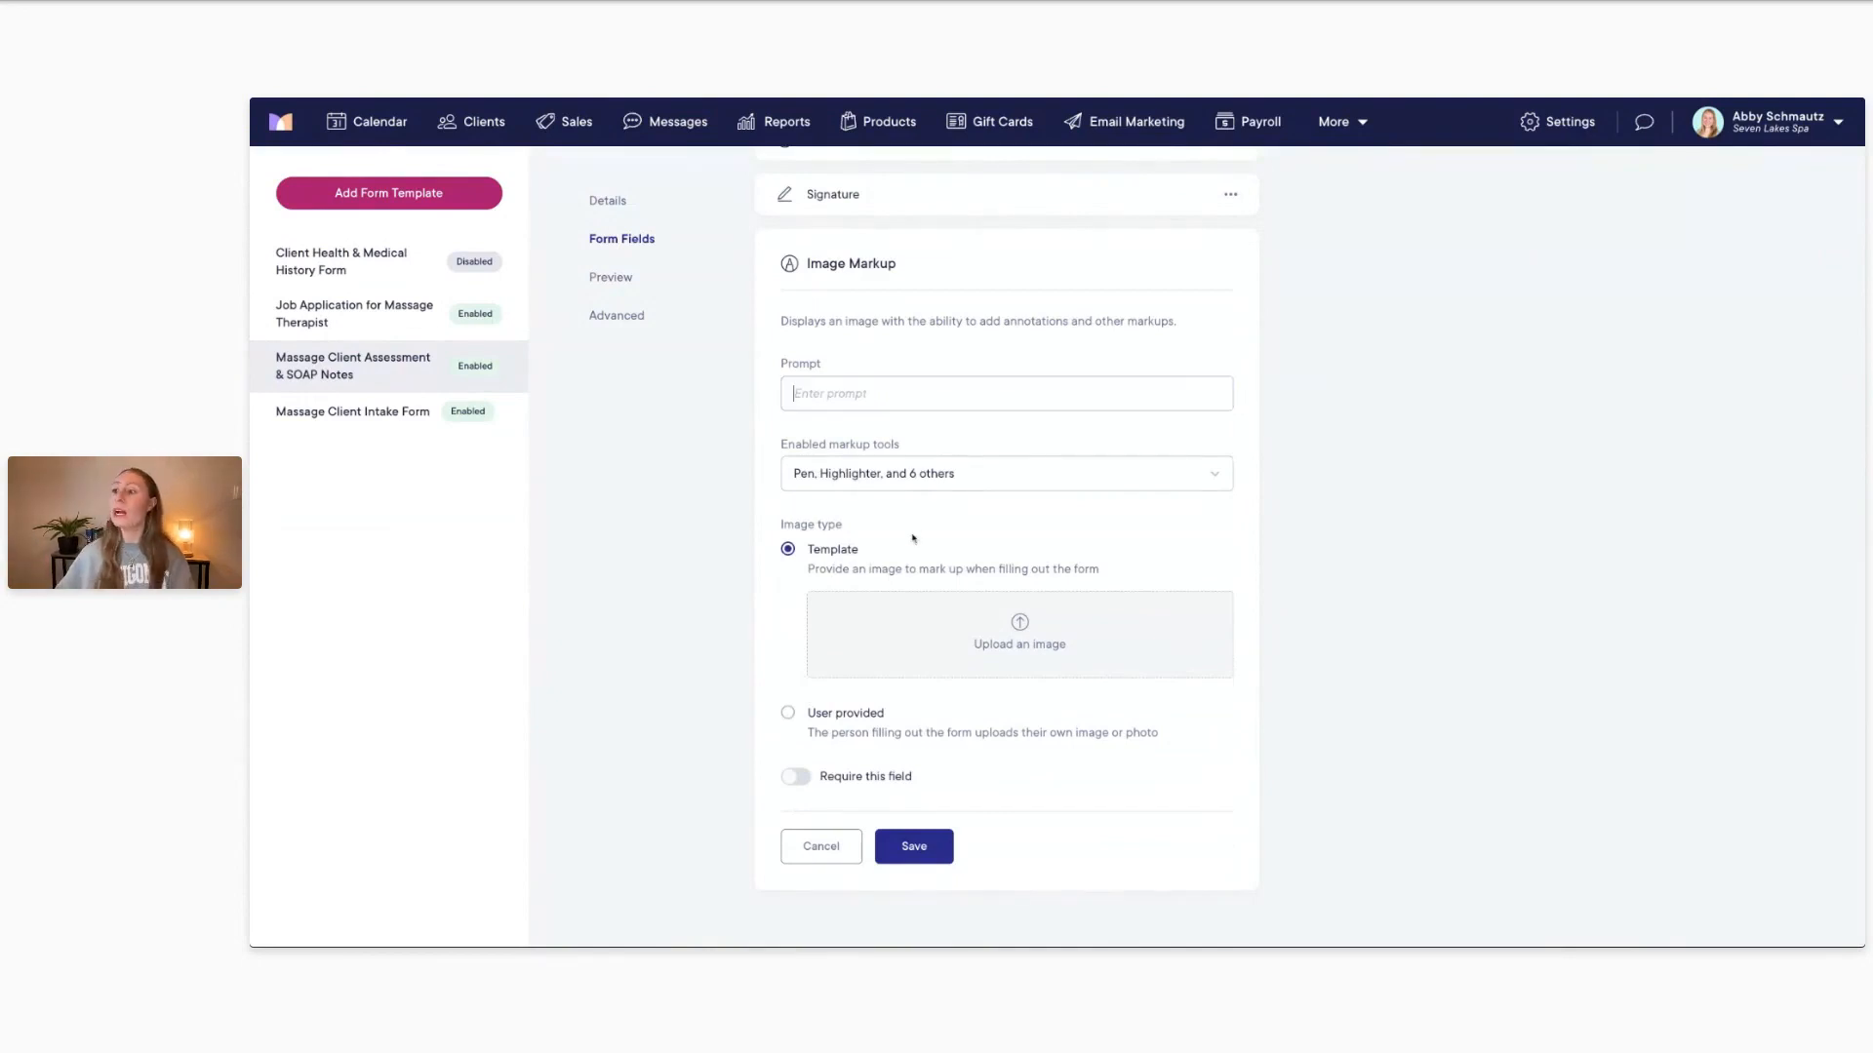
{"action": "left_click", "coordinate": [845, 839]}
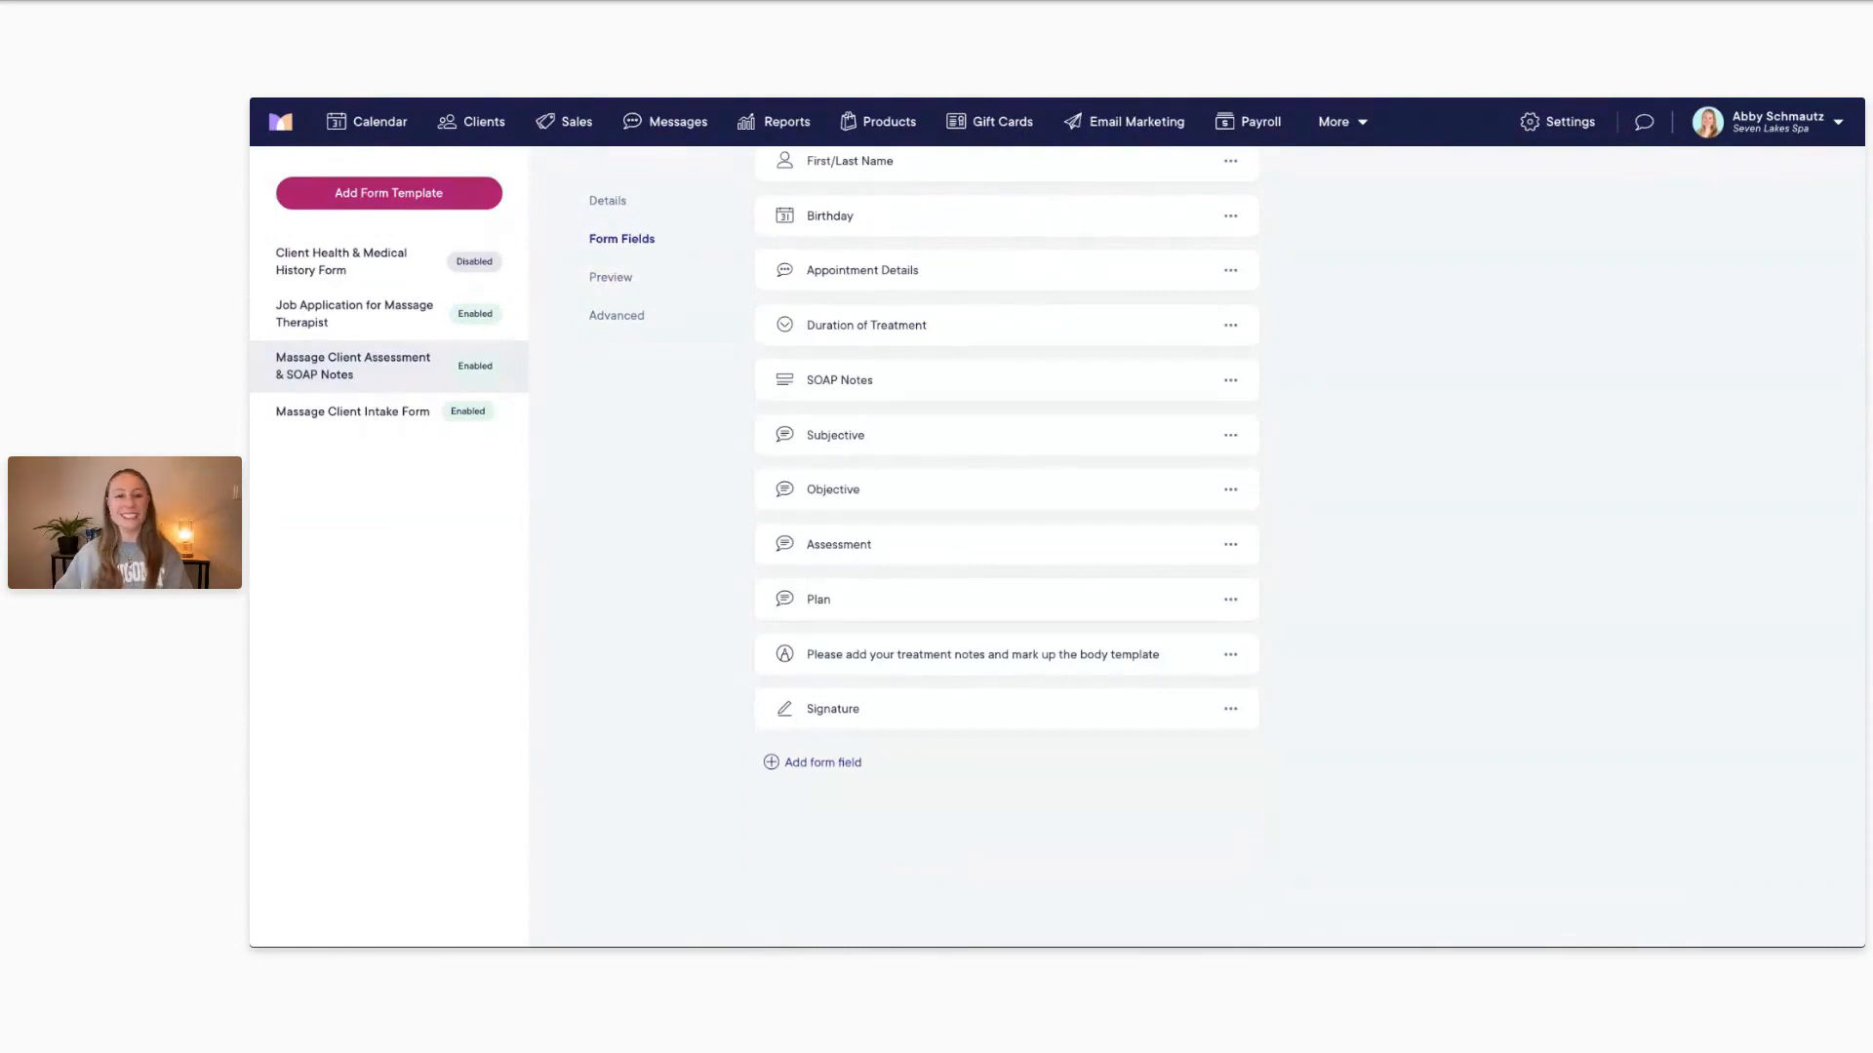